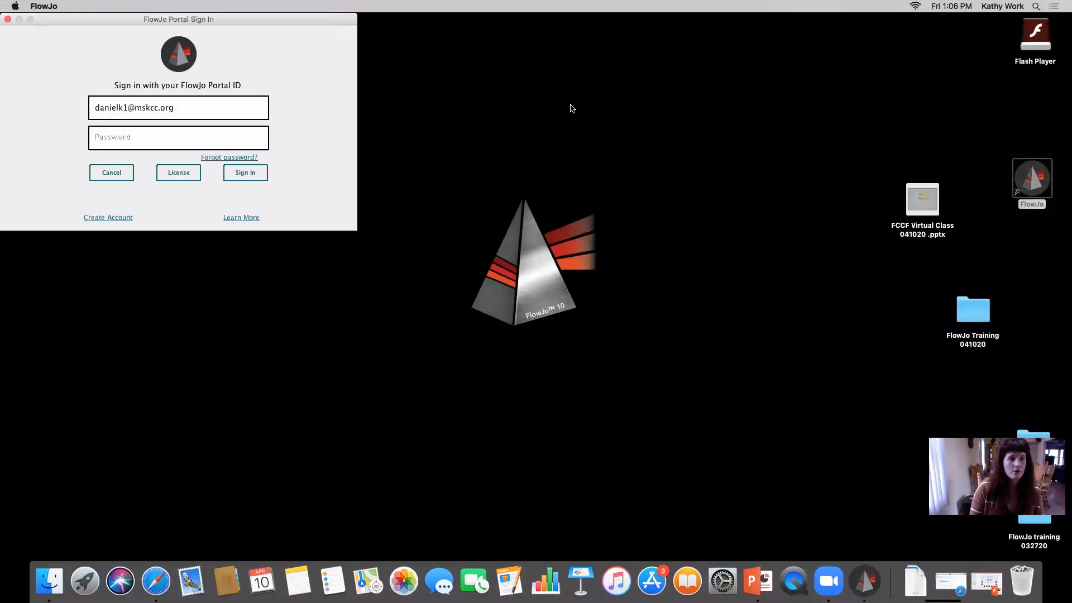
Step: Enter the account password in the FlowJo Portal sign-in window and sign in
left_click(225, 137)
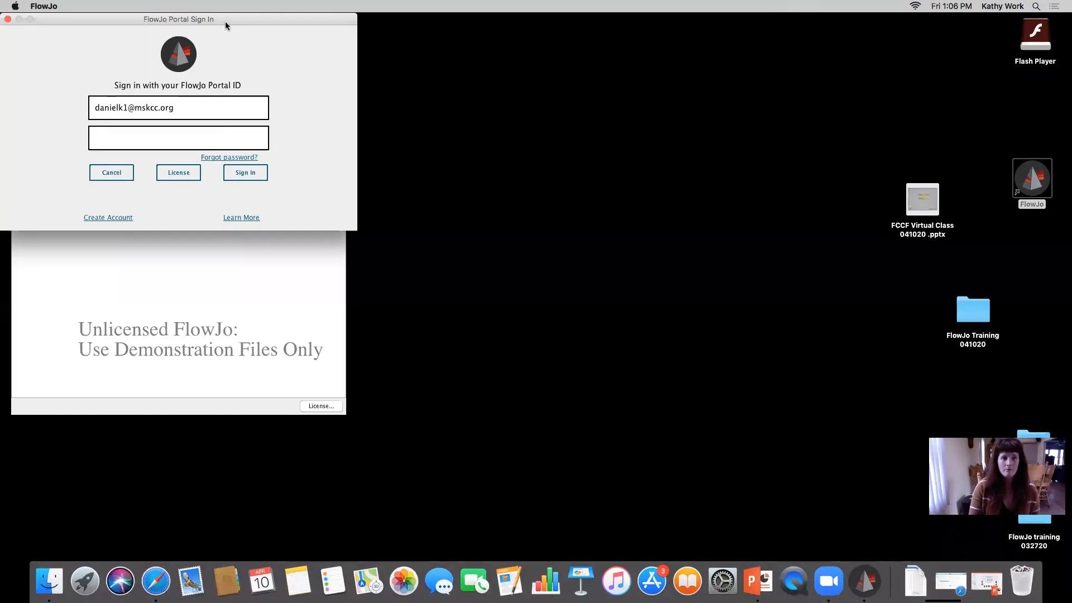
left_click_drag(225, 22, 249, 36)
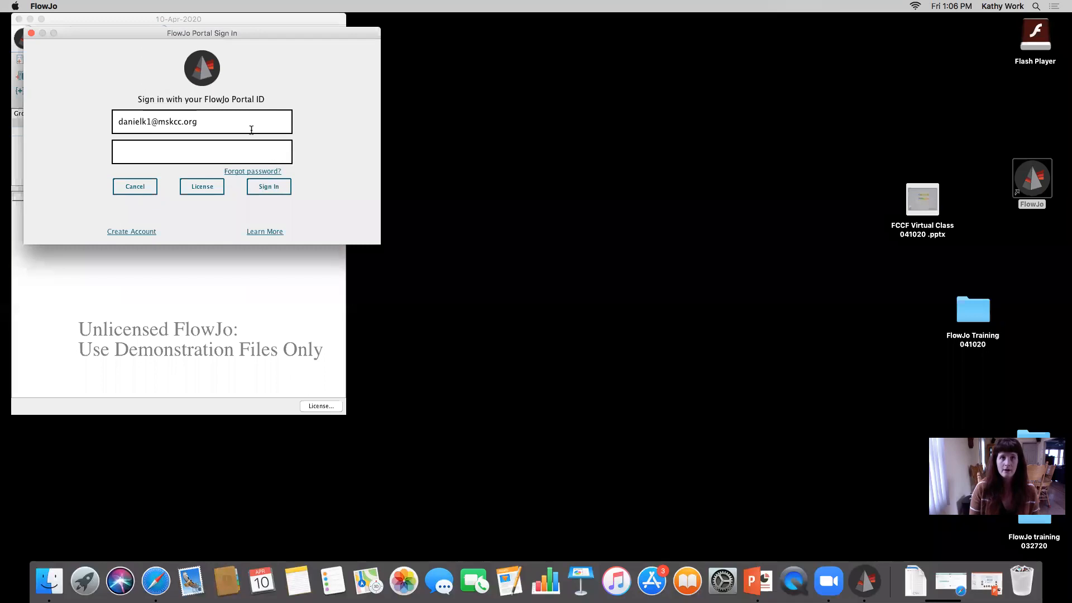
type("••••••")
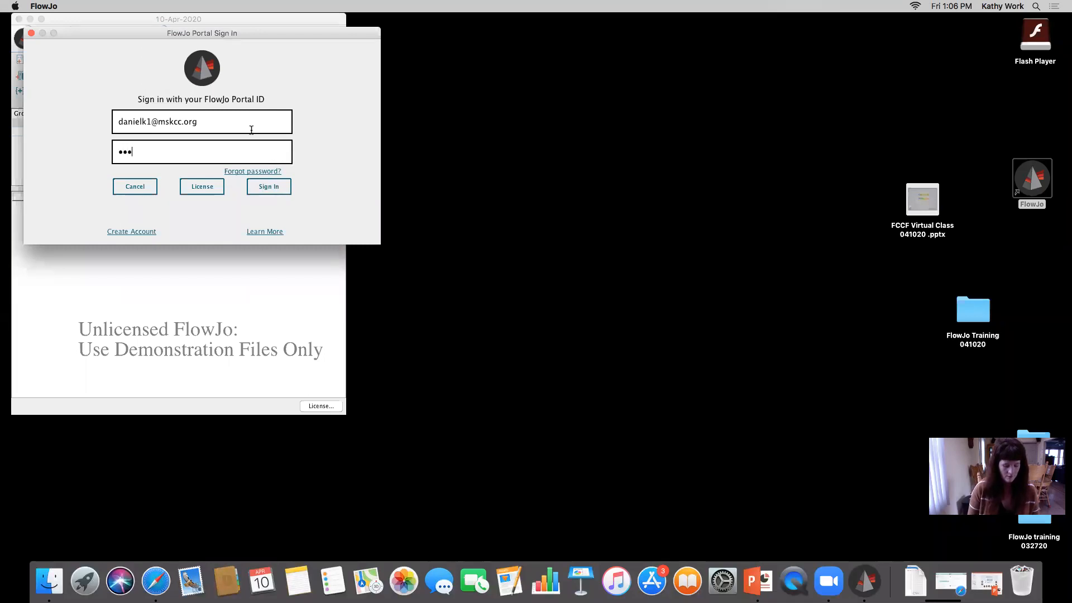
type("••••••••")
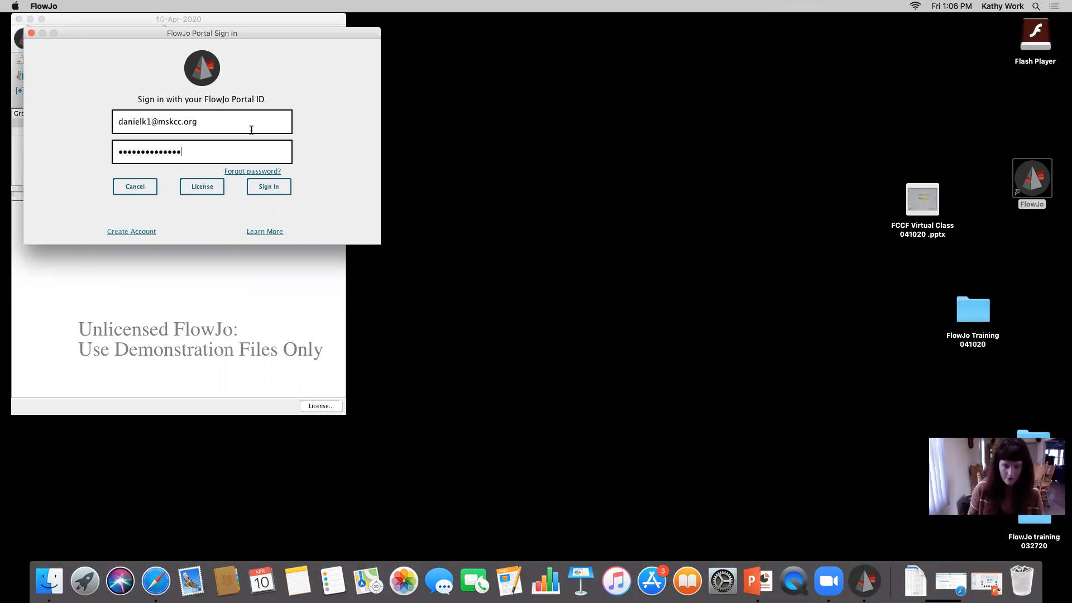
key("Return")
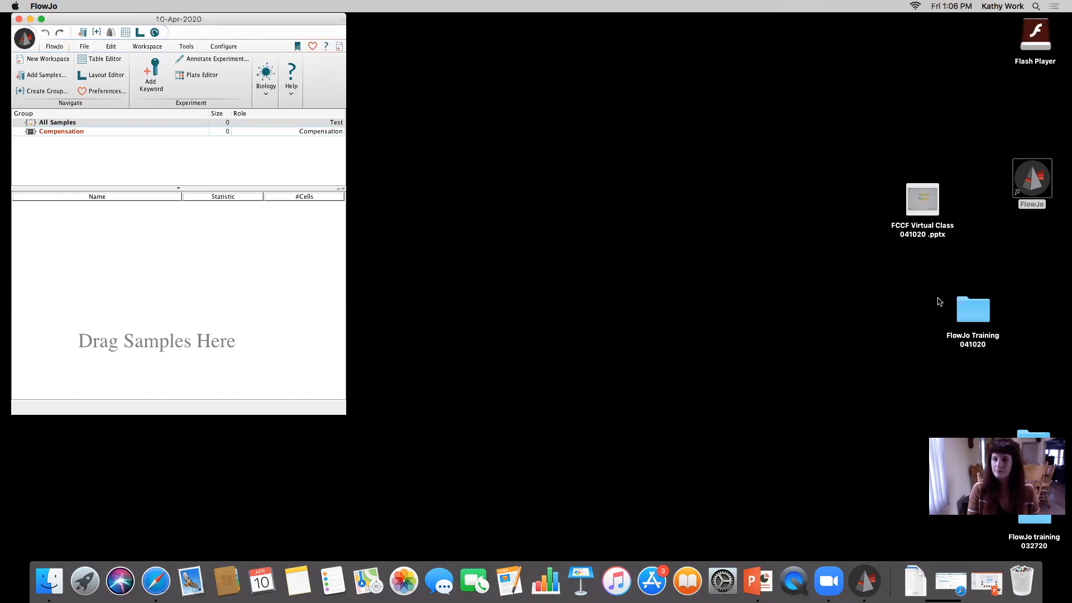
Step: Open the FlowJo Training 041020 folder from the desktop, place its window beside the workspace, and open the Univariate Cell Cycle folder
double_click(968, 317)
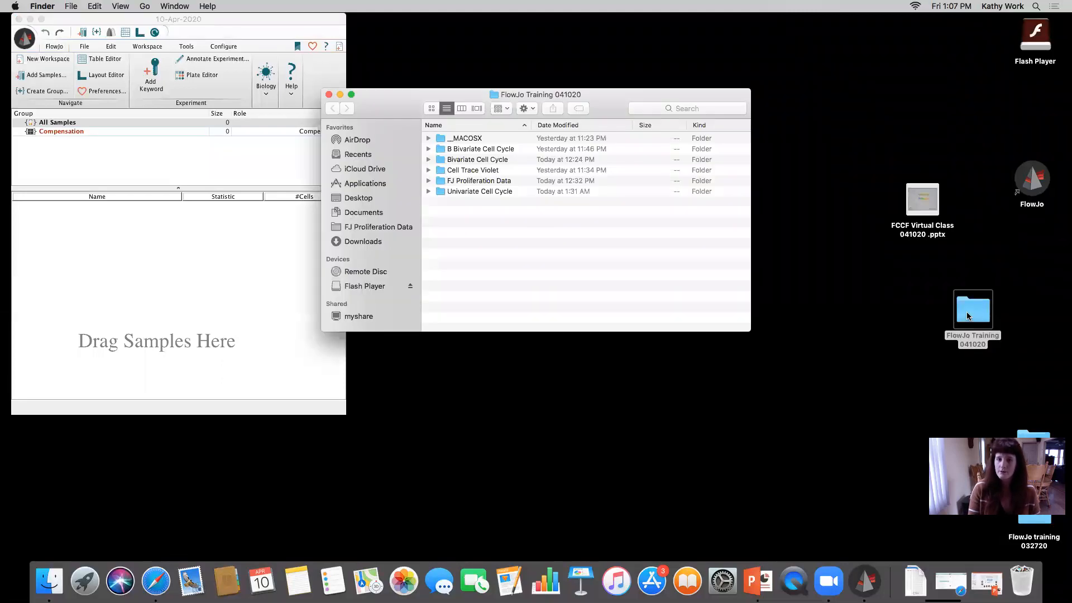
left_click_drag(608, 95, 812, 173)
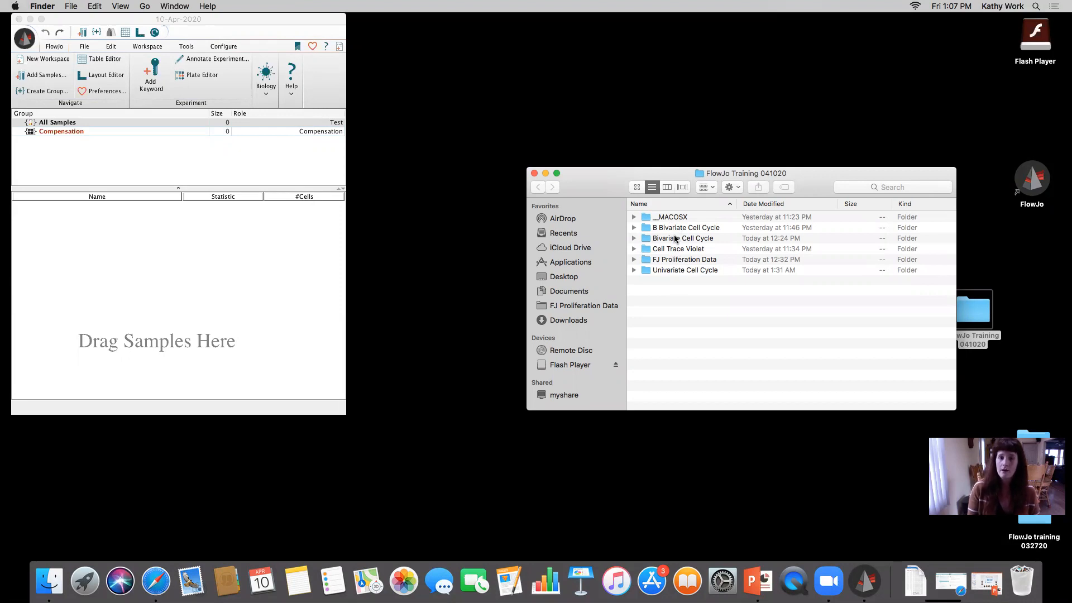
left_click(675, 270)
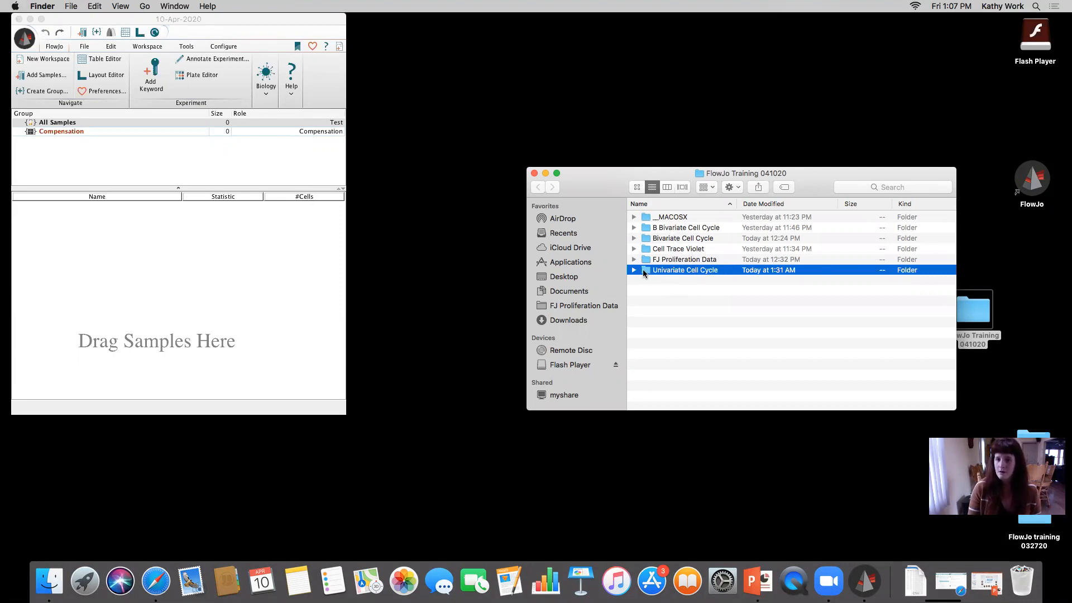
left_click(692, 270)
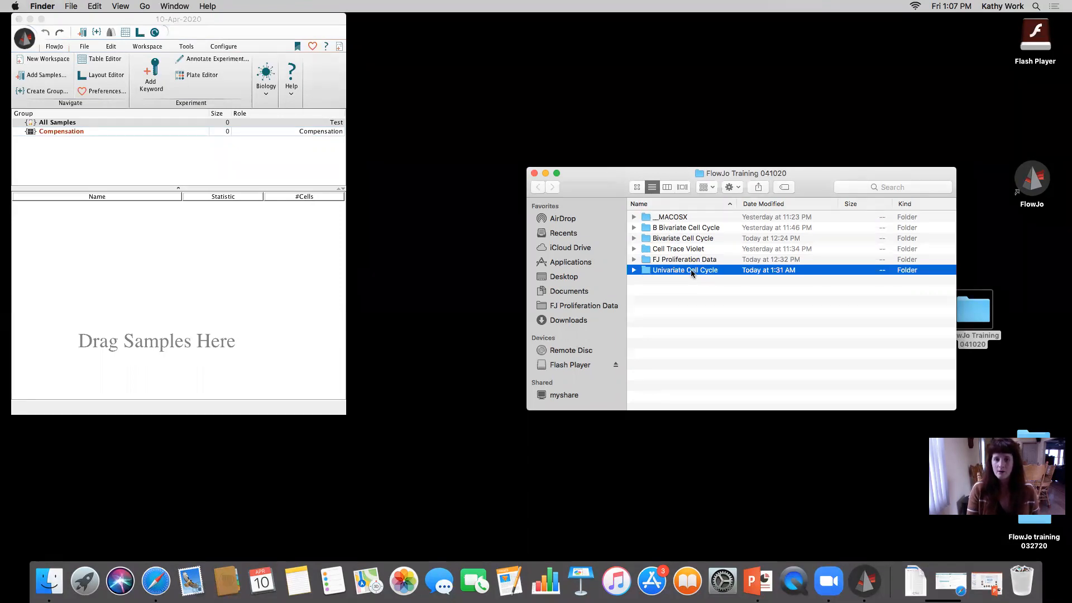
double_click(645, 269)
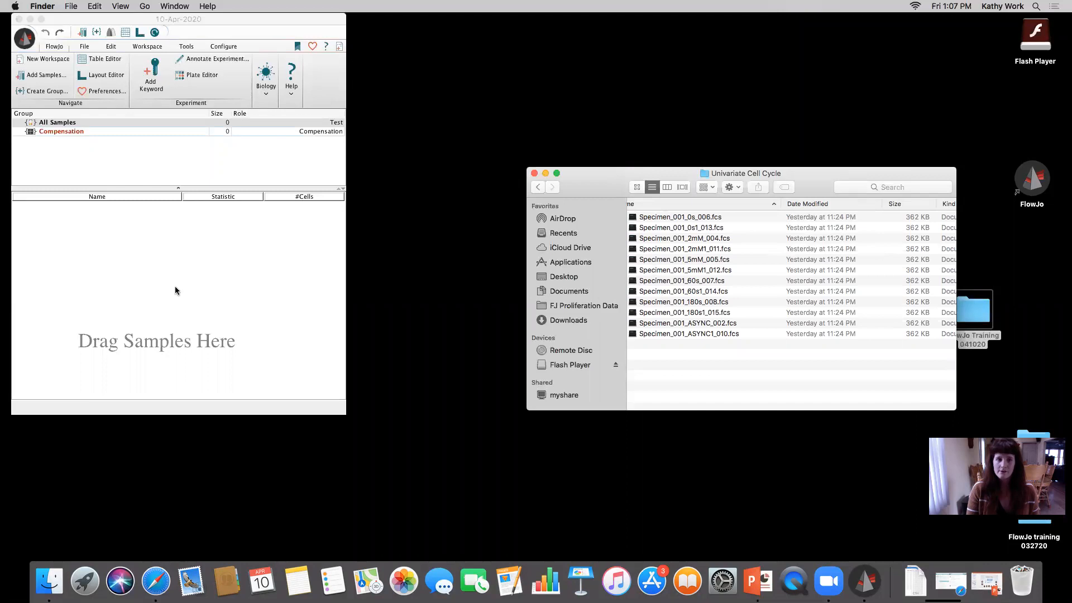
Step: Go back to the FlowJo Training 041020 folder and add the whole Univariate Cell Cycle folder to the FlowJo workspace as samples
left_click(41, 76)
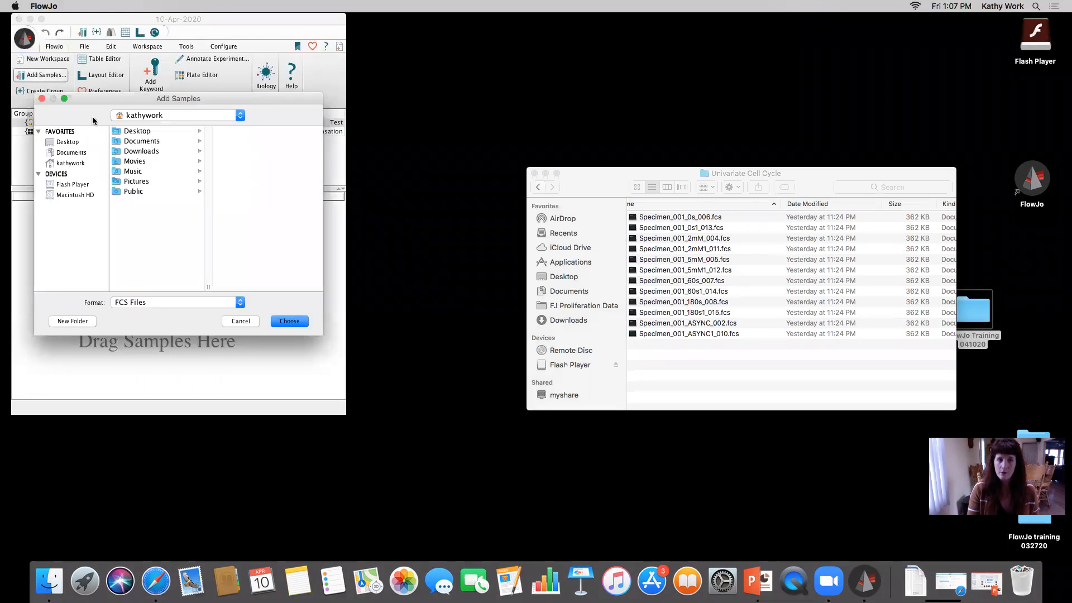
left_click(245, 321)
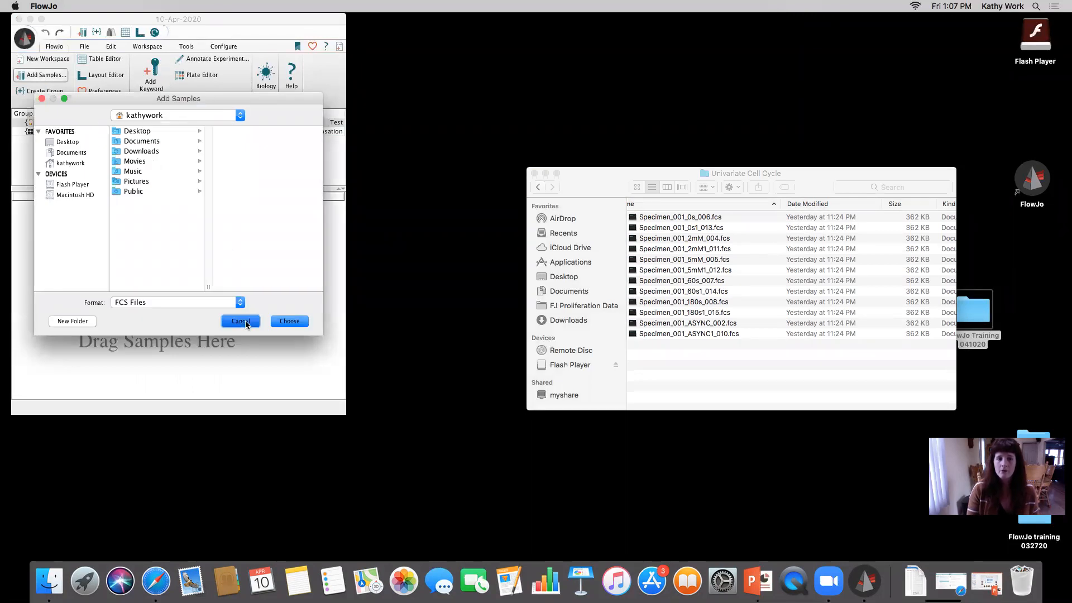
left_click(539, 188)
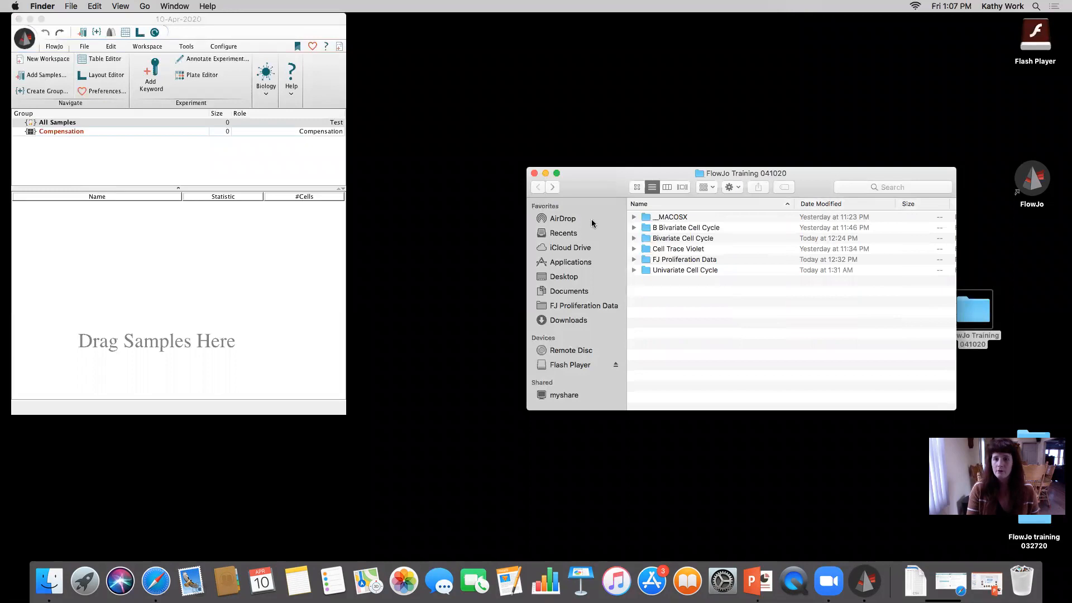
left_click_drag(711, 269, 196, 235)
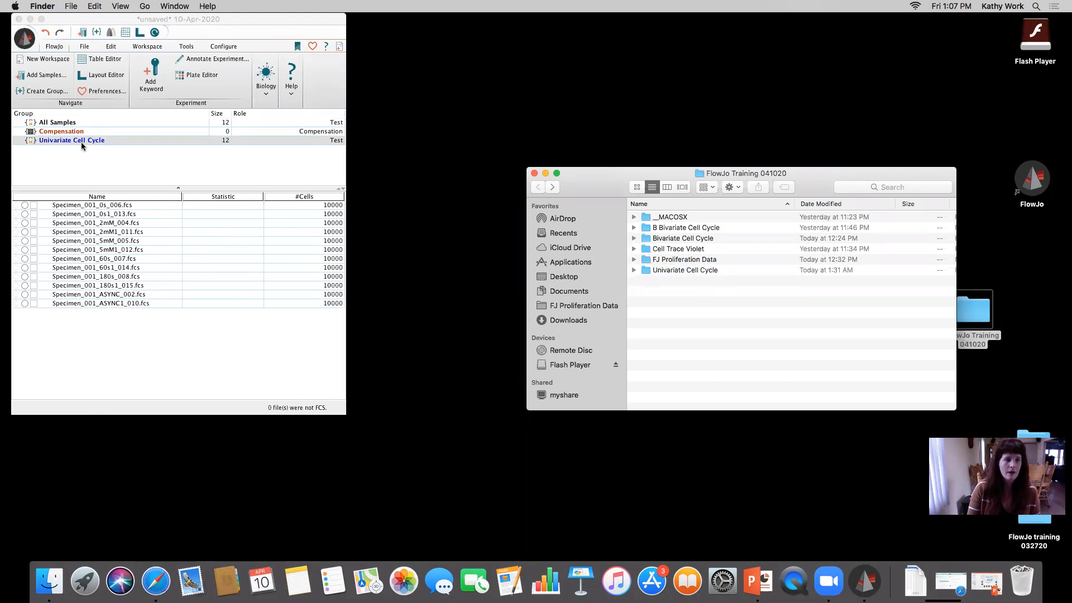
Step: Delete the Univariate Cell Cycle group from the workspace's group list
left_click(51, 141)
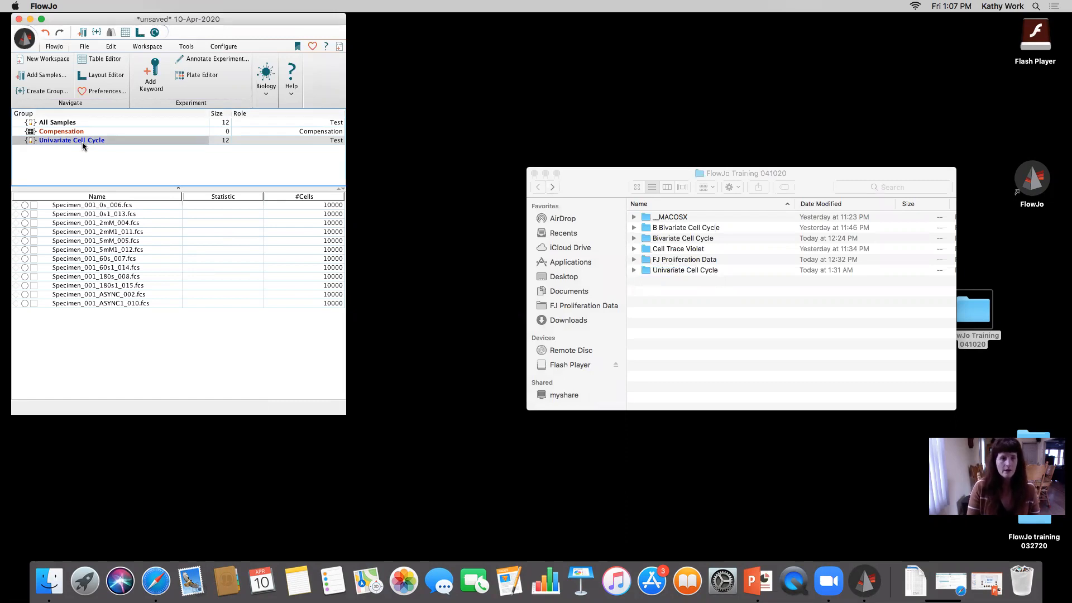
key("Delete")
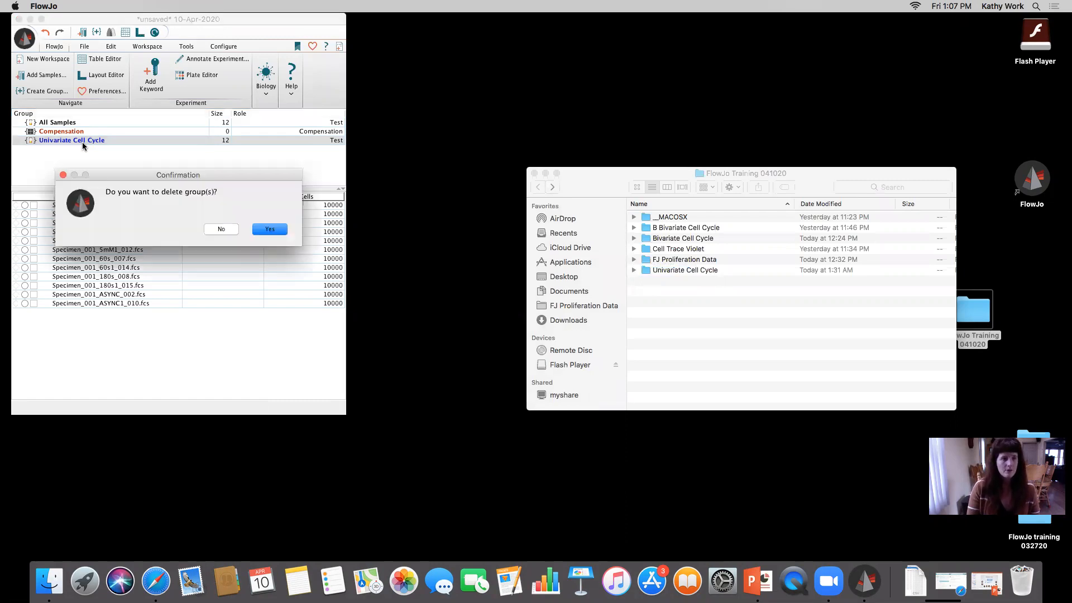
left_click(268, 230)
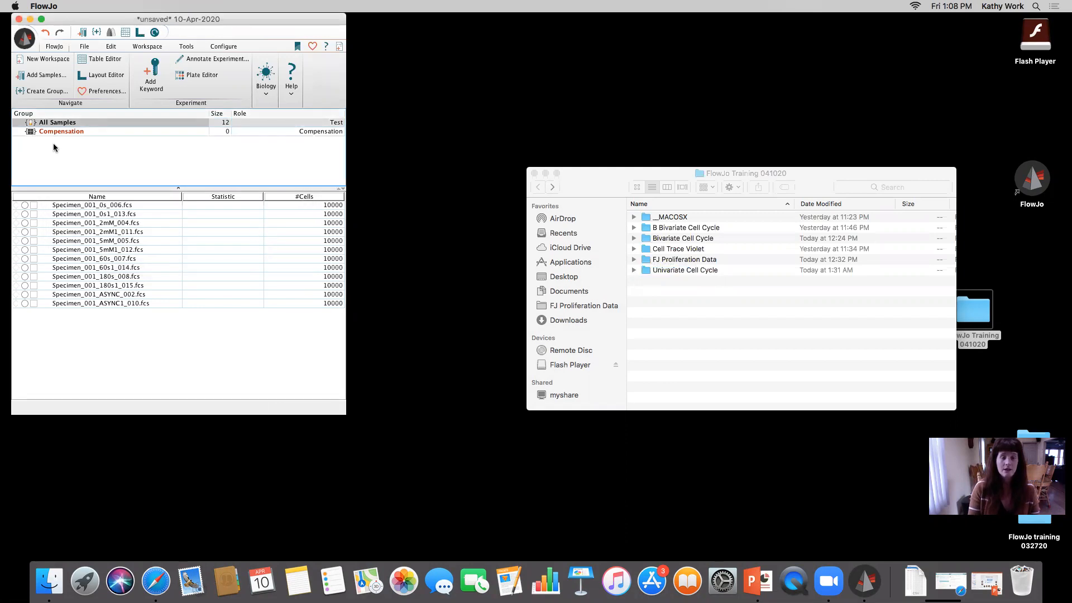
Step: Close the Finder window and open the graph of Specimen_001_0s_006.fcs, placing it beside the workspace
left_click(533, 173)
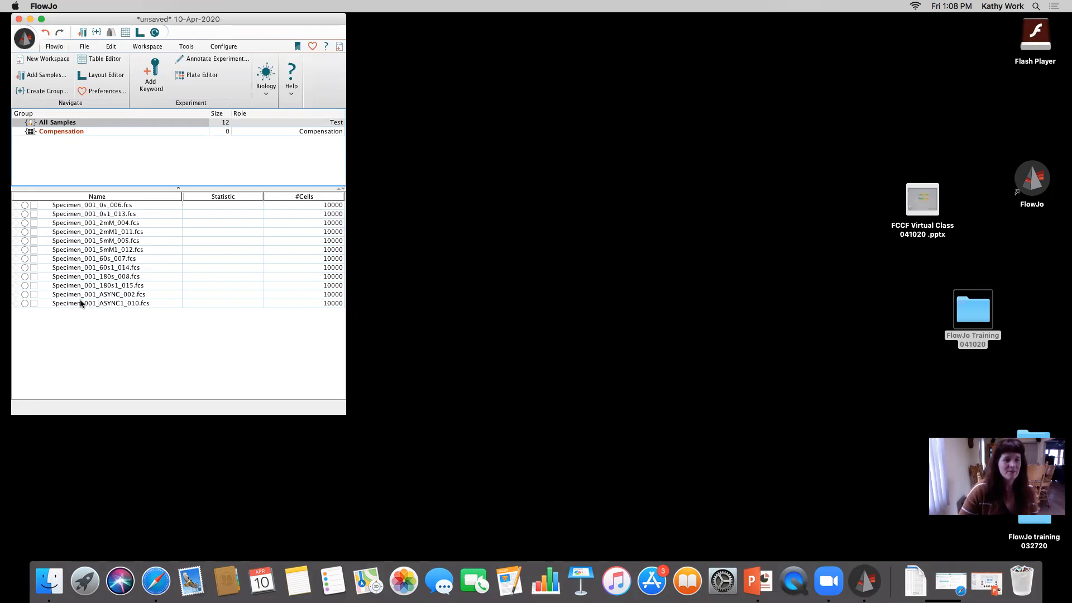
double_click(107, 205)
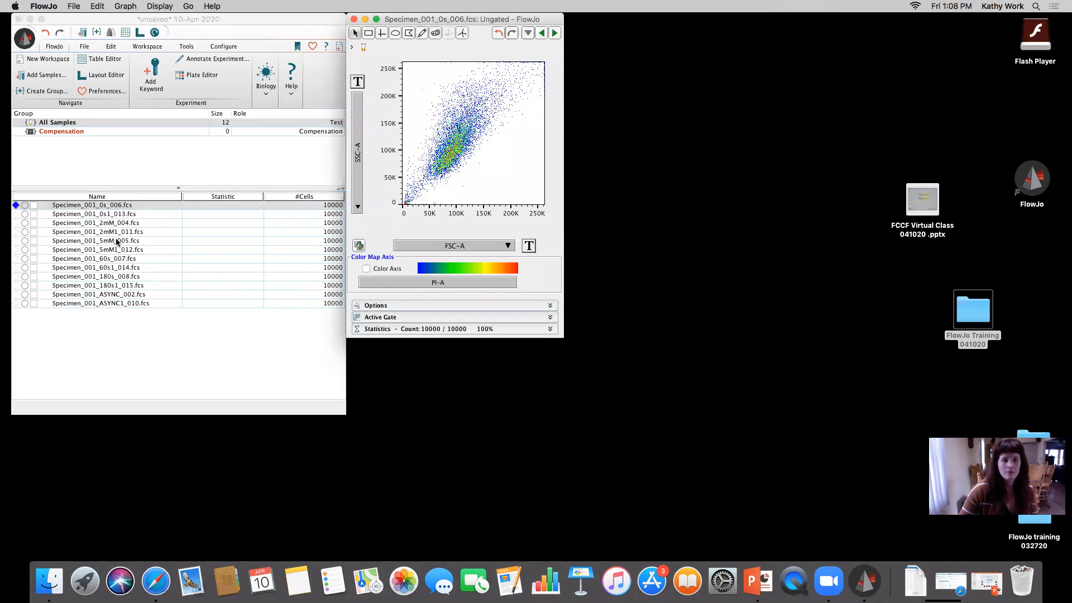
left_click_drag(417, 20, 462, 108)
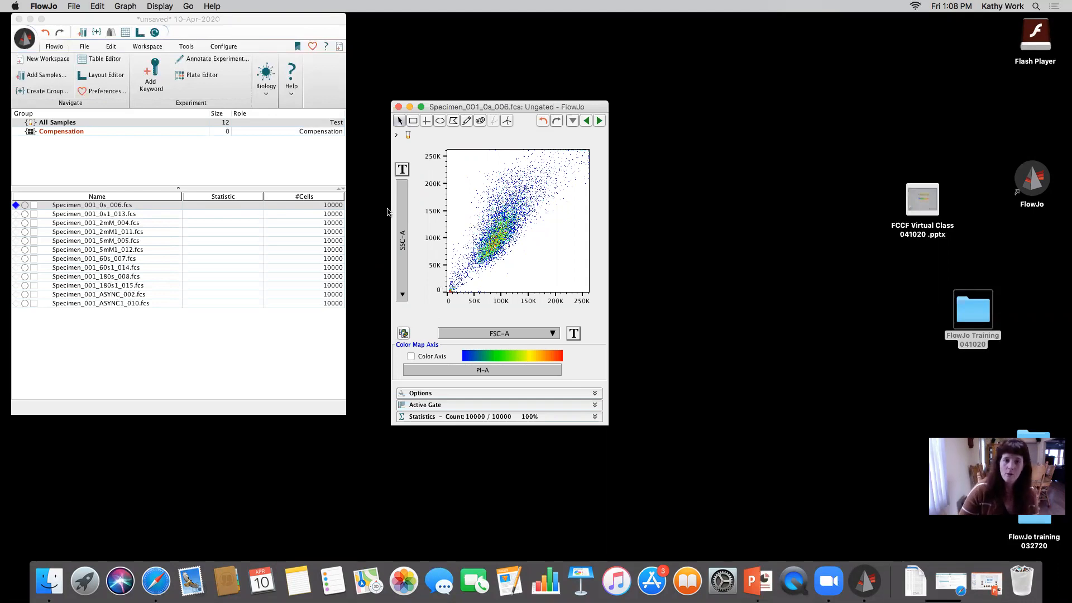
Step: Examine the acquisition keywords and parameters in the properties of Specimen_001_0s_006.fcs, including the cytometer entry, and close the properties window
left_click(24, 207)
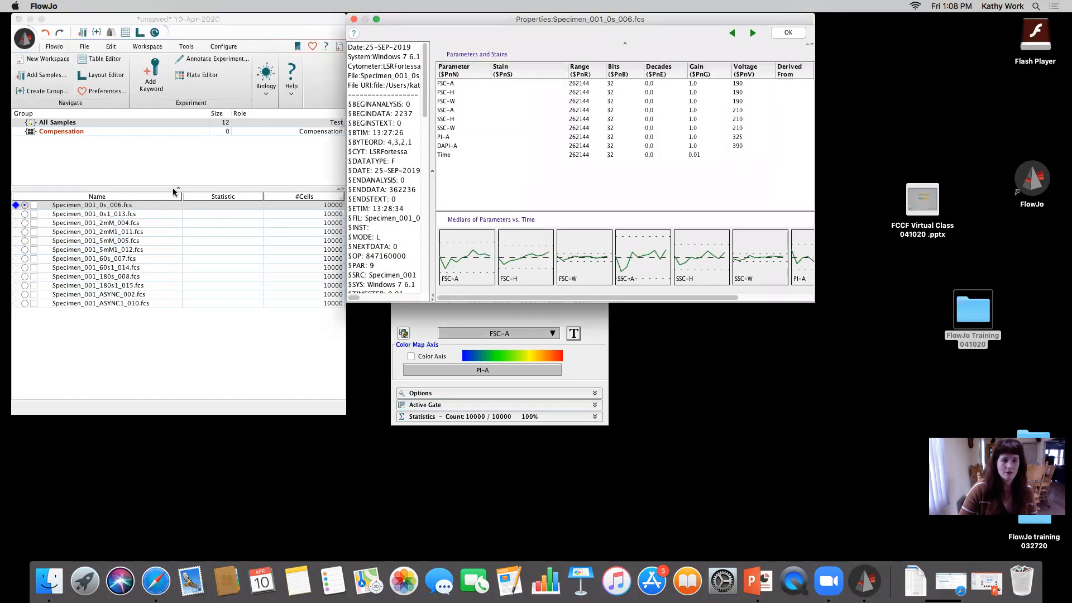
mouse_move(424, 57)
left_mouse_down()
mouse_move(425, 225)
mouse_move(429, 52)
left_mouse_up()
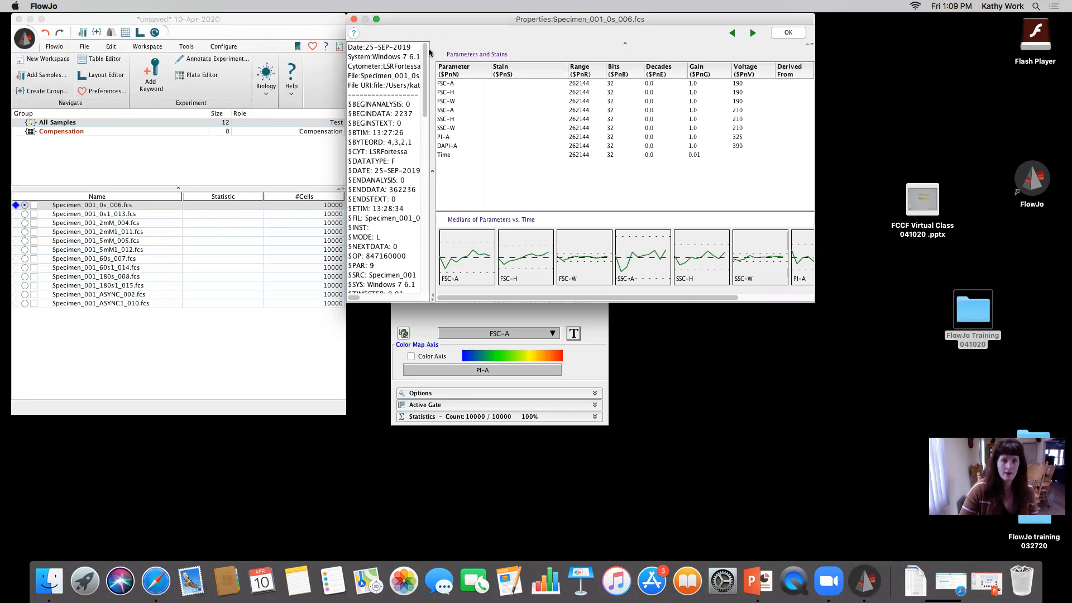
left_click(361, 69)
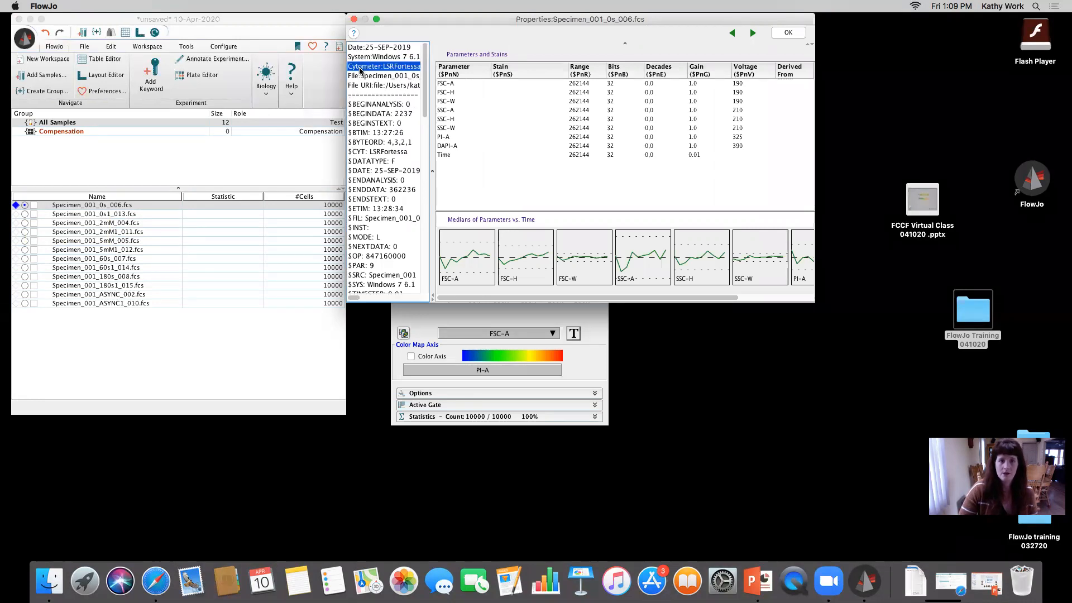
left_click_drag(432, 169, 462, 170)
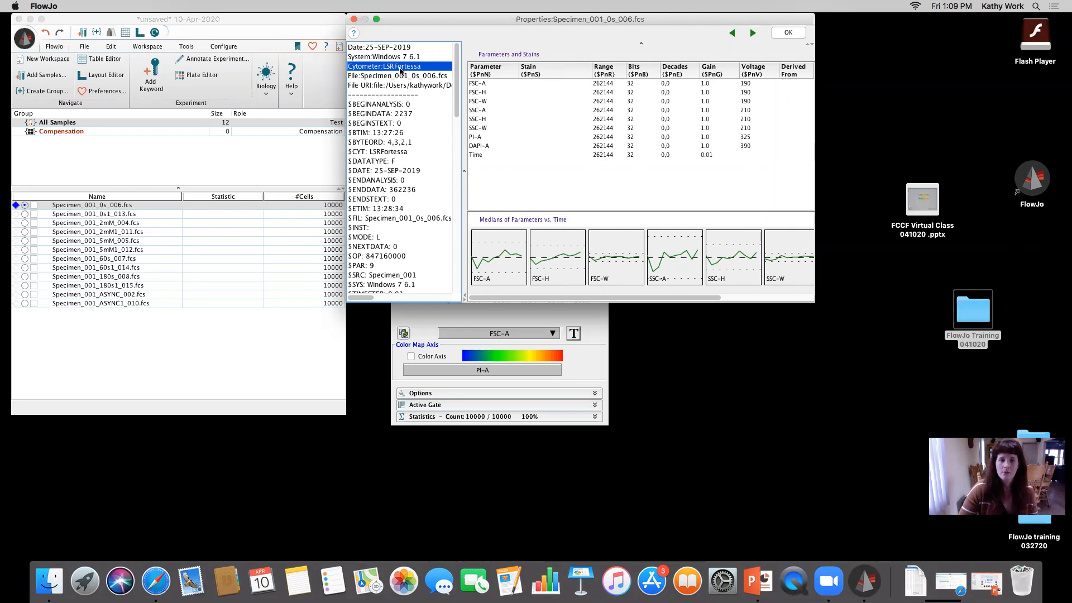
left_click(354, 21)
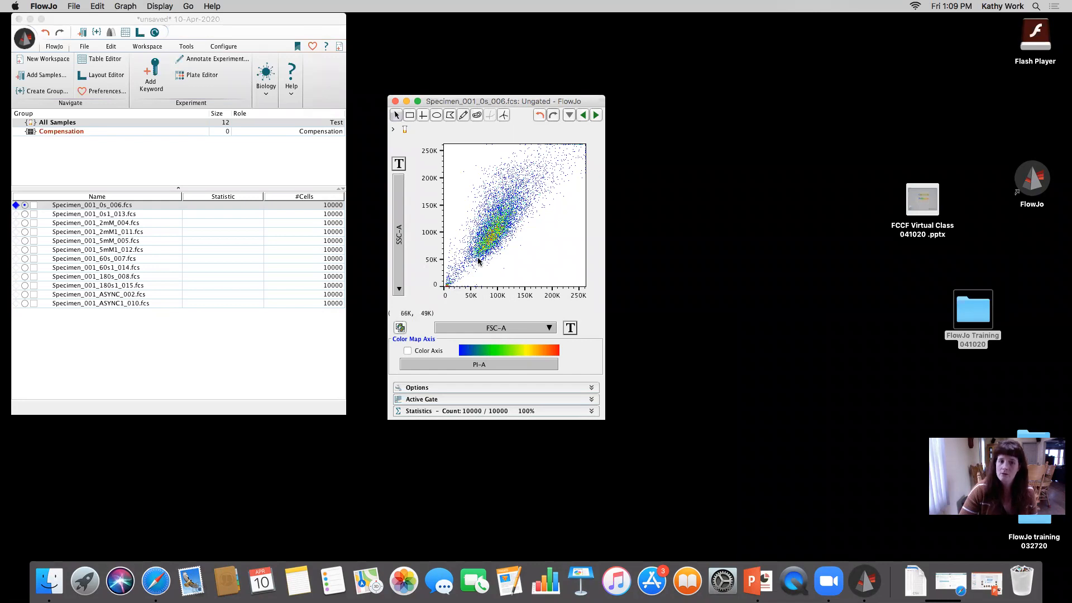
Step: Draw an elliptical gate around the main population on the FSC-A versus SSC-A plot, name it Cell Scatter, and move its label off the cells
left_click(438, 118)
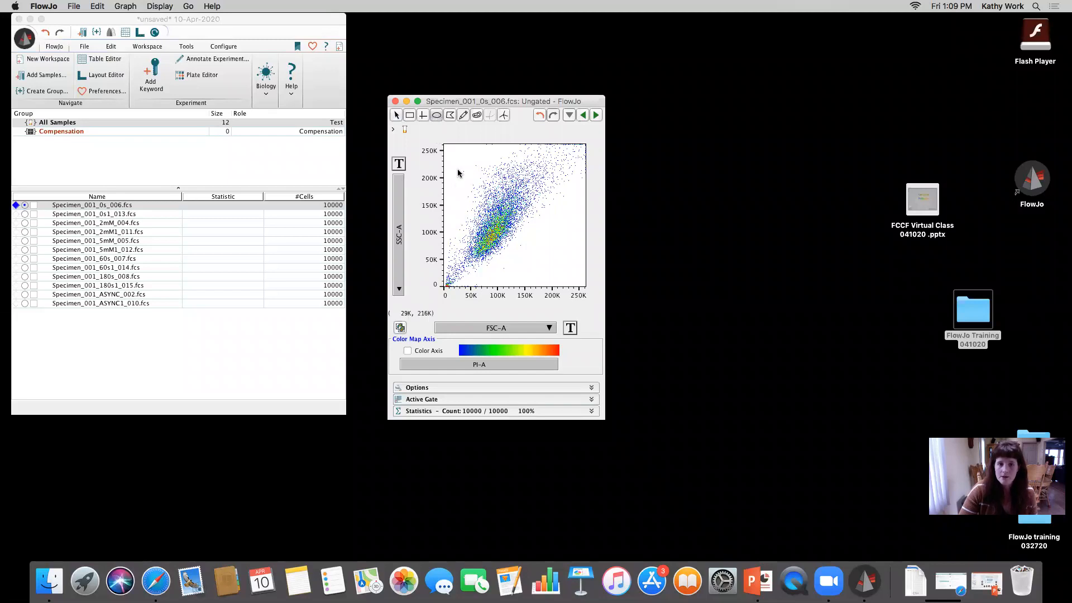
left_click_drag(468, 267, 529, 180)
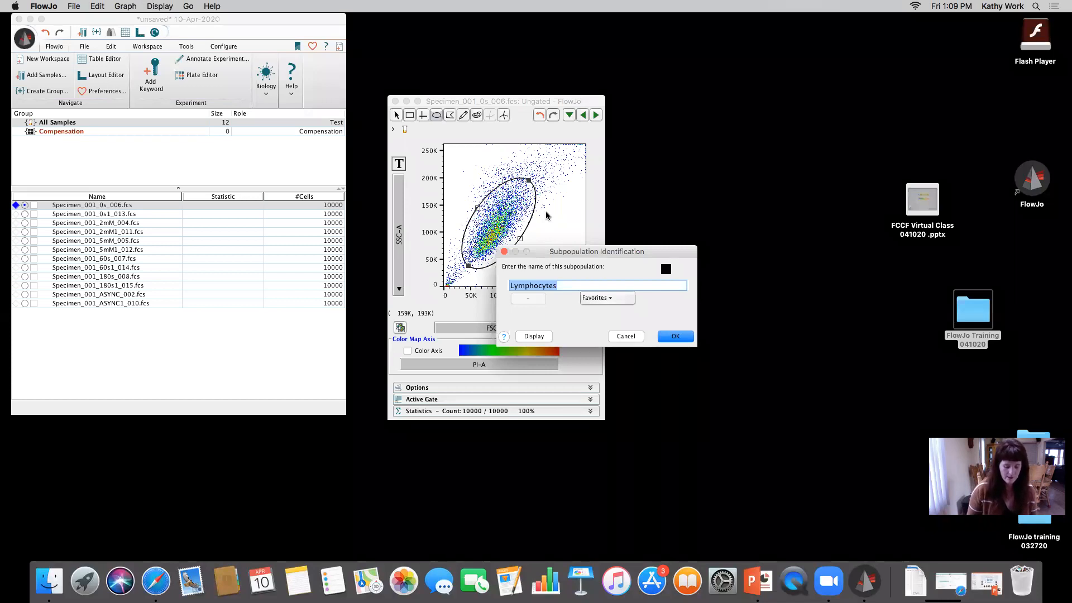
type("Cell Scatter")
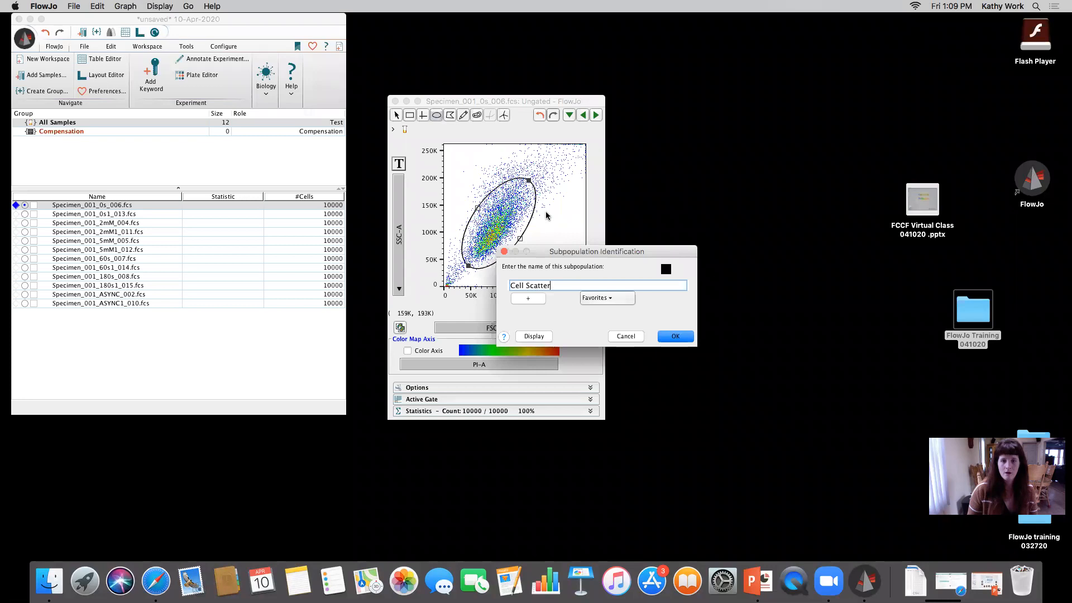
key("Return")
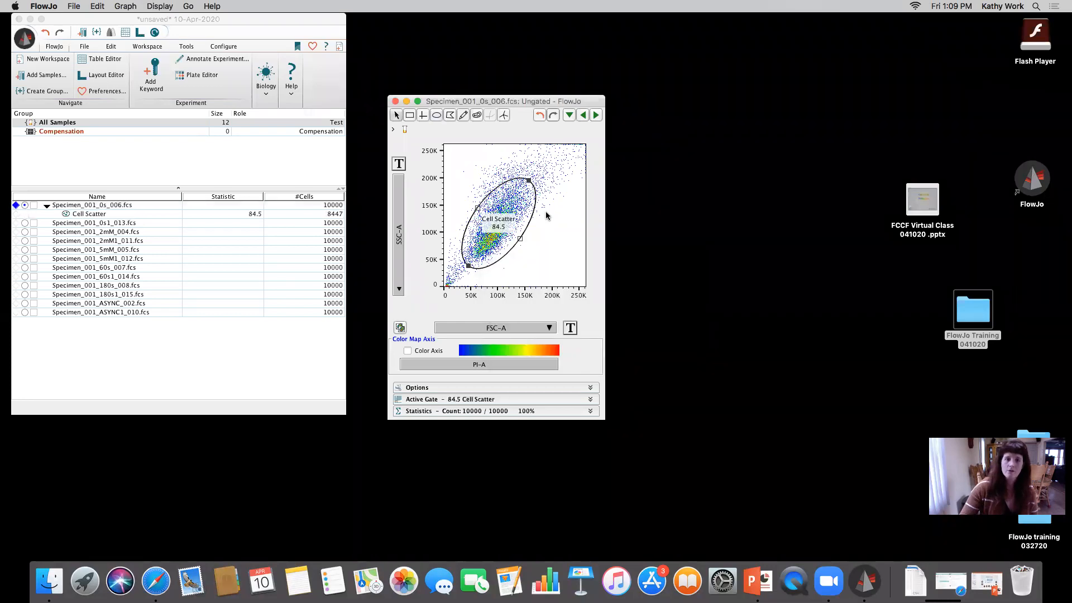
left_click_drag(491, 220, 463, 158)
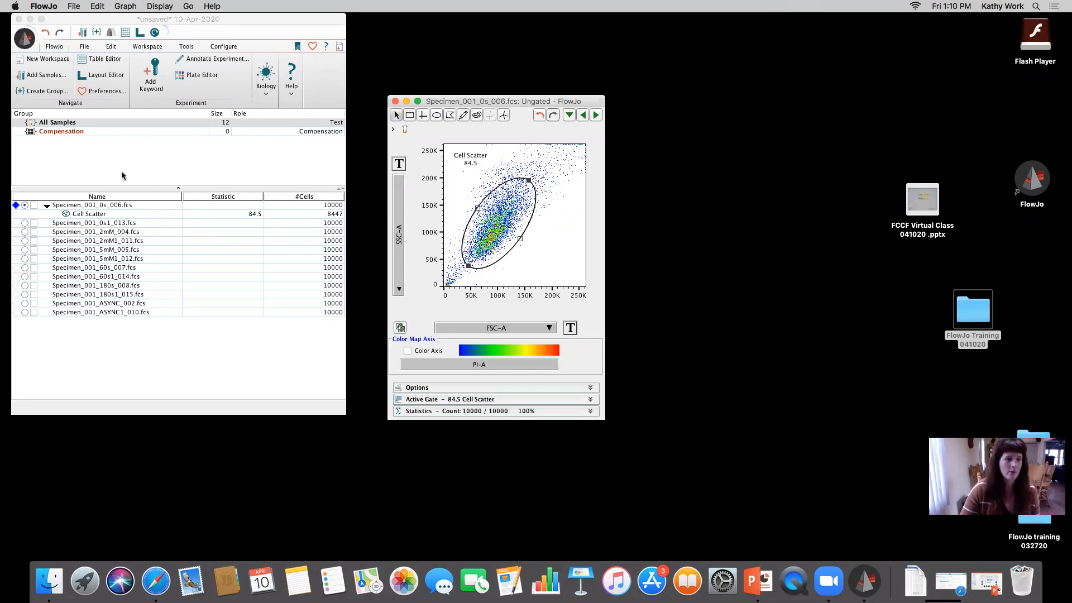
Step: Apply the Cell Scatter gate of Specimen_001_0s_006.fcs to the All Samples group
left_click(87, 216)
left_click_drag(86, 216, 64, 126)
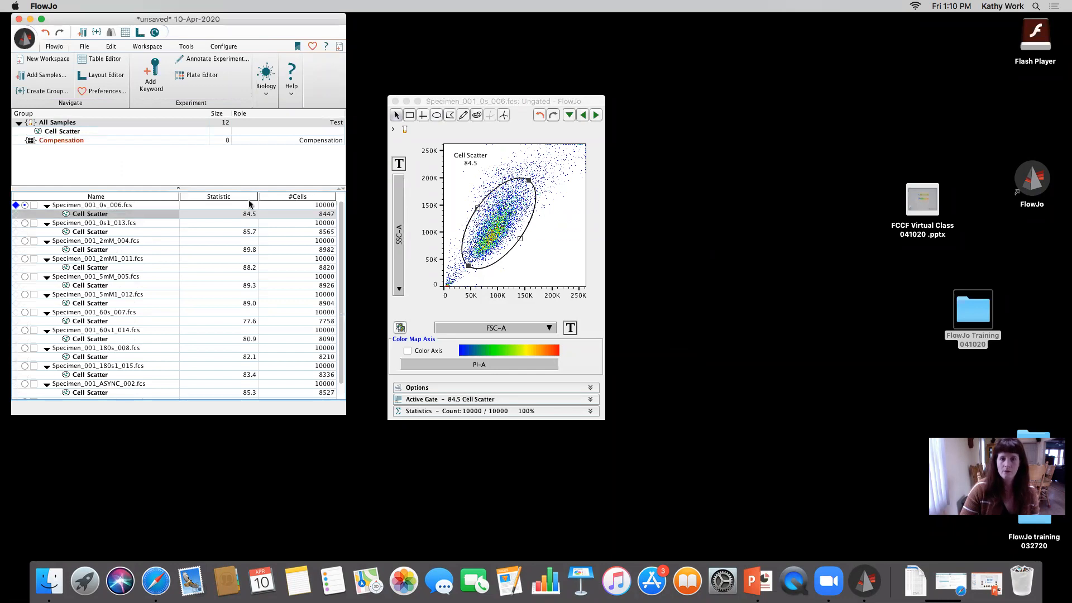
Step: Open the Cell Scatter population in its own graph beside the ungated plot and shift the ellipse gate slightly up and to the right
double_click(497, 222)
left_click_drag(531, 100, 760, 96)
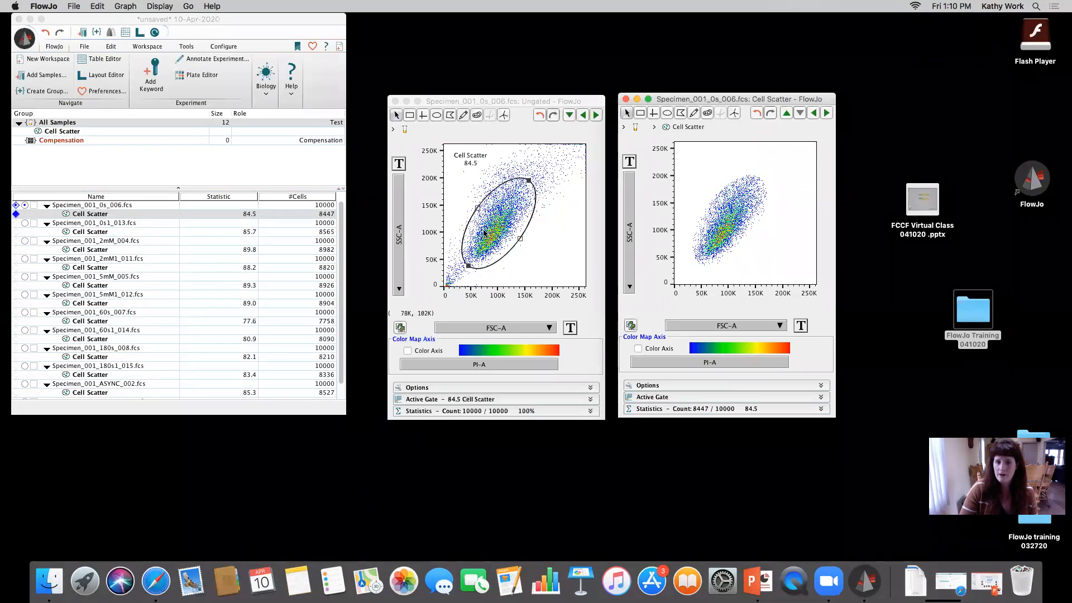
mouse_move(485, 235)
left_mouse_down()
mouse_move(500, 221)
mouse_move(503, 236)
mouse_move(486, 235)
left_mouse_up()
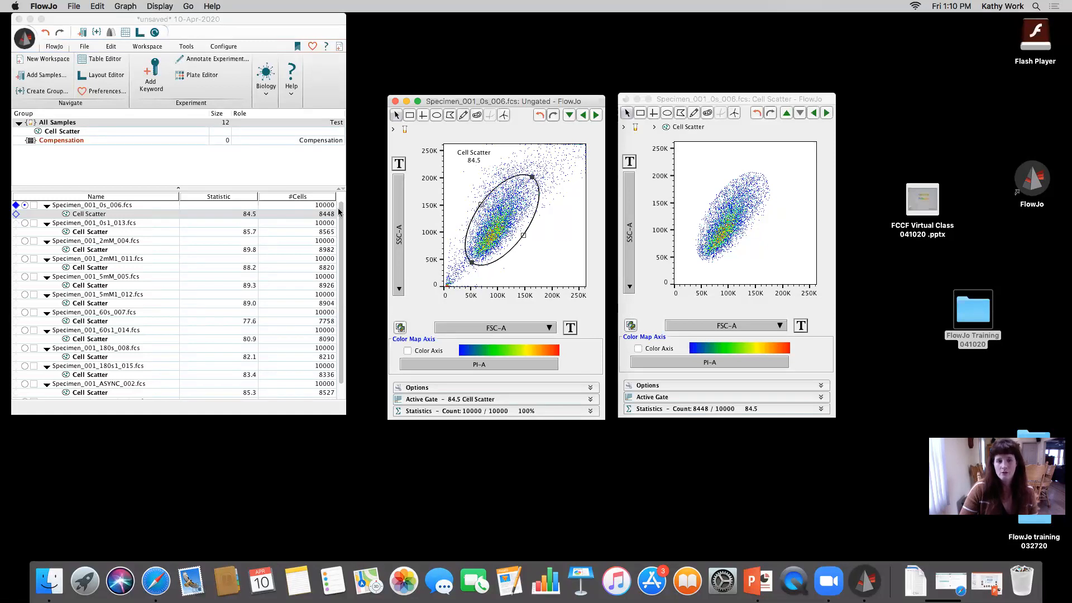
Step: Replace the shifted Cell Scatter population of Specimen_001_0s_006.fcs with the All Samples group's version of the gate
left_click(98, 216)
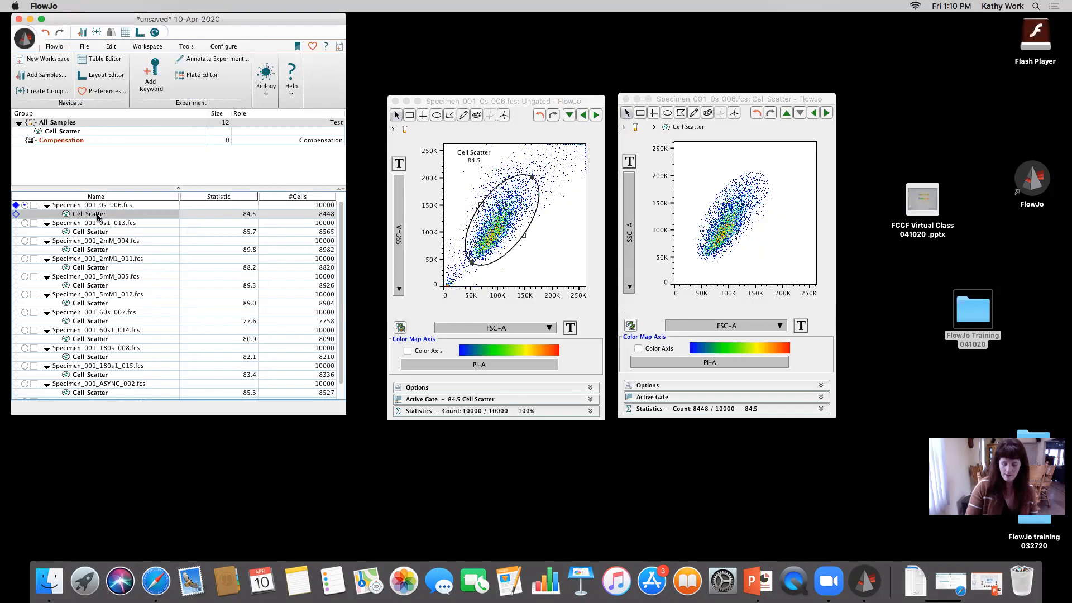
key("Delete")
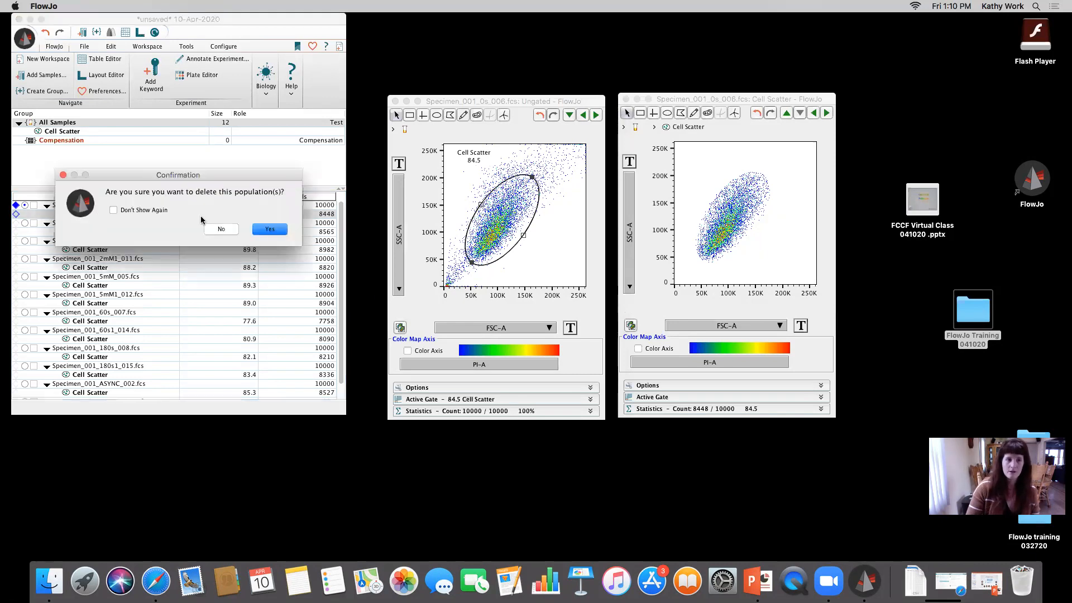
left_click(267, 235)
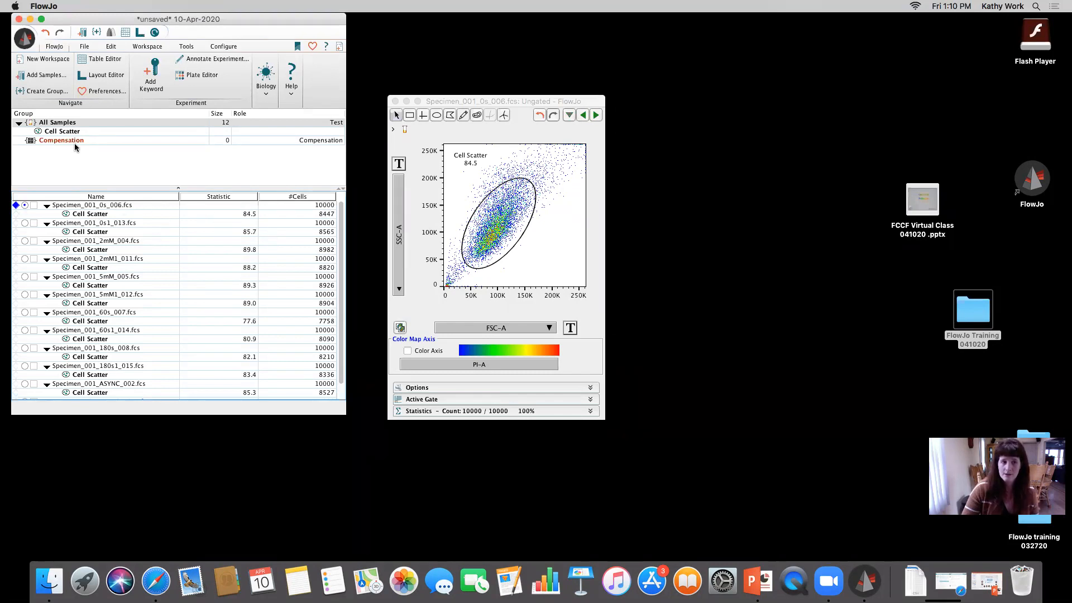
Step: Open the Cell Scatter population in its own graph beside the ungated plot and display it as FSC-A versus FSC-H
double_click(499, 225)
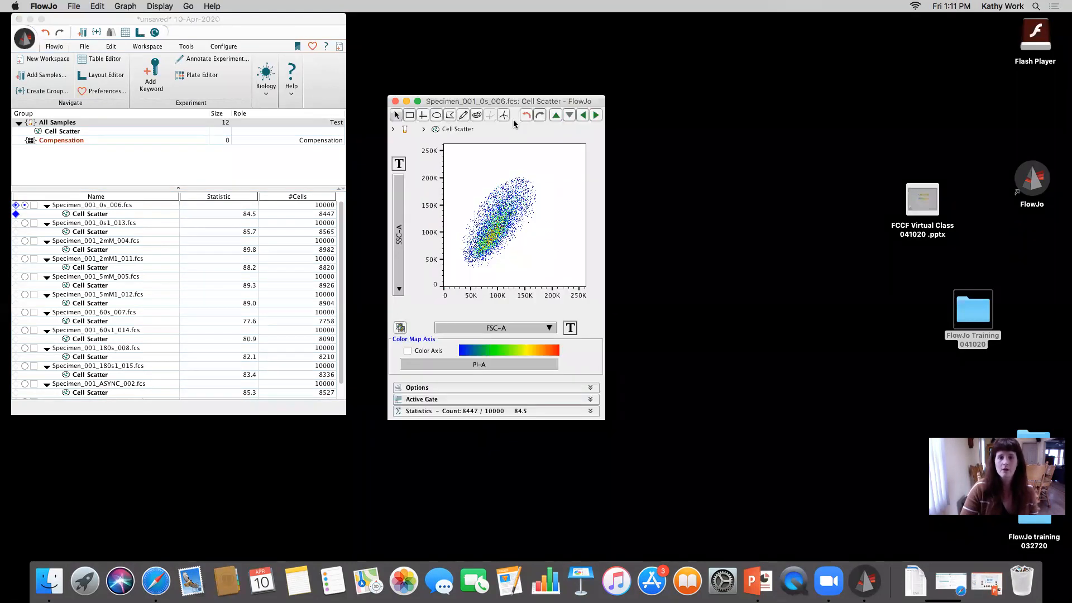
left_click_drag(499, 101, 731, 101)
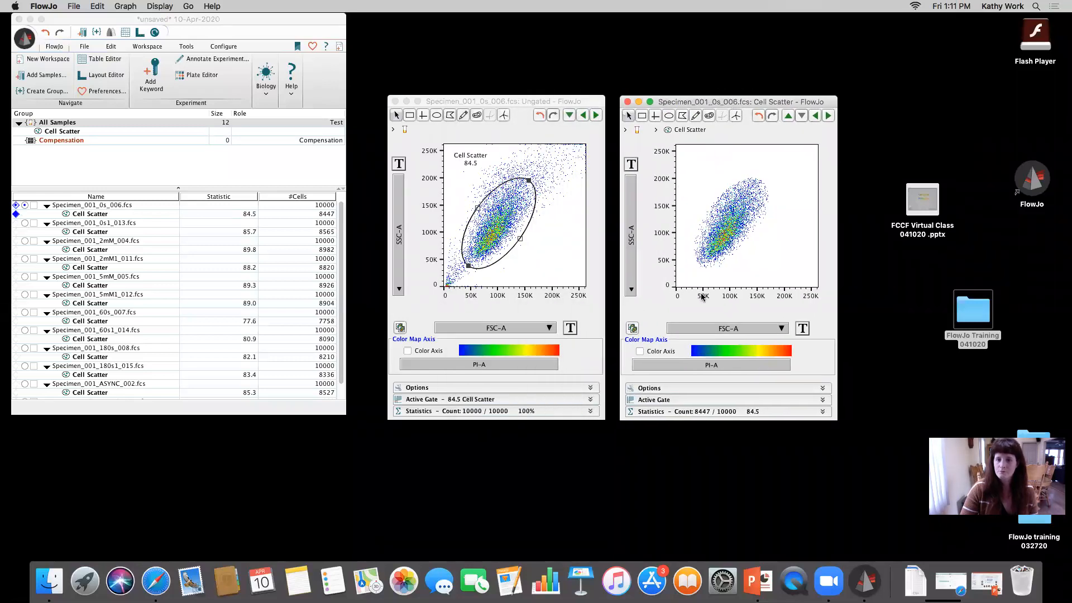
left_click(632, 215)
left_click(642, 228)
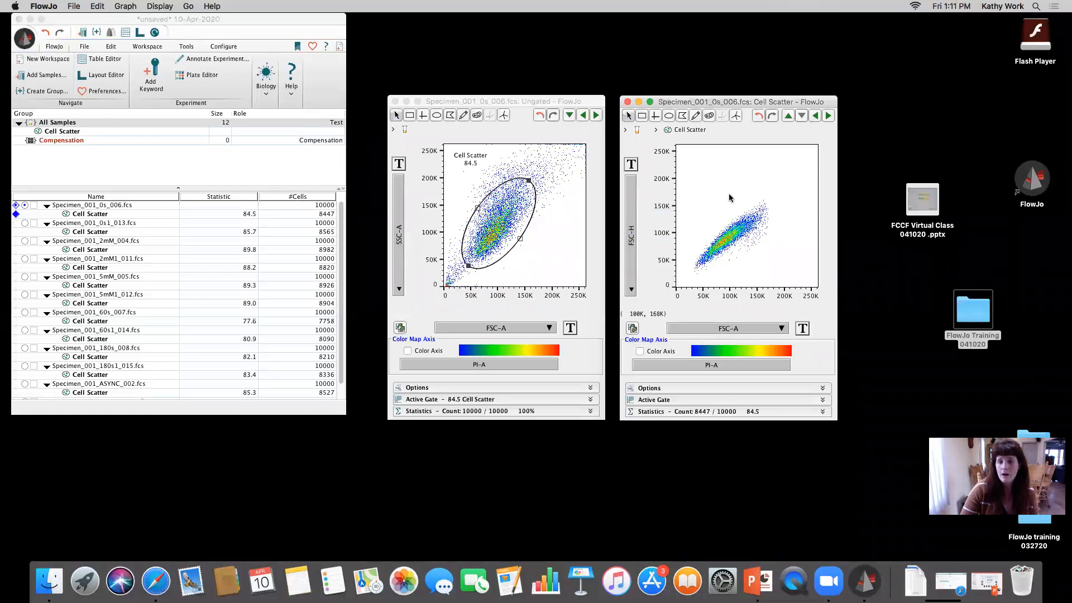
Step: Draw a polygon gate around the diagonal population on the FSC-A versus FSC-H plot, following its lower edge closely, and name it Single Cells
left_click(682, 117)
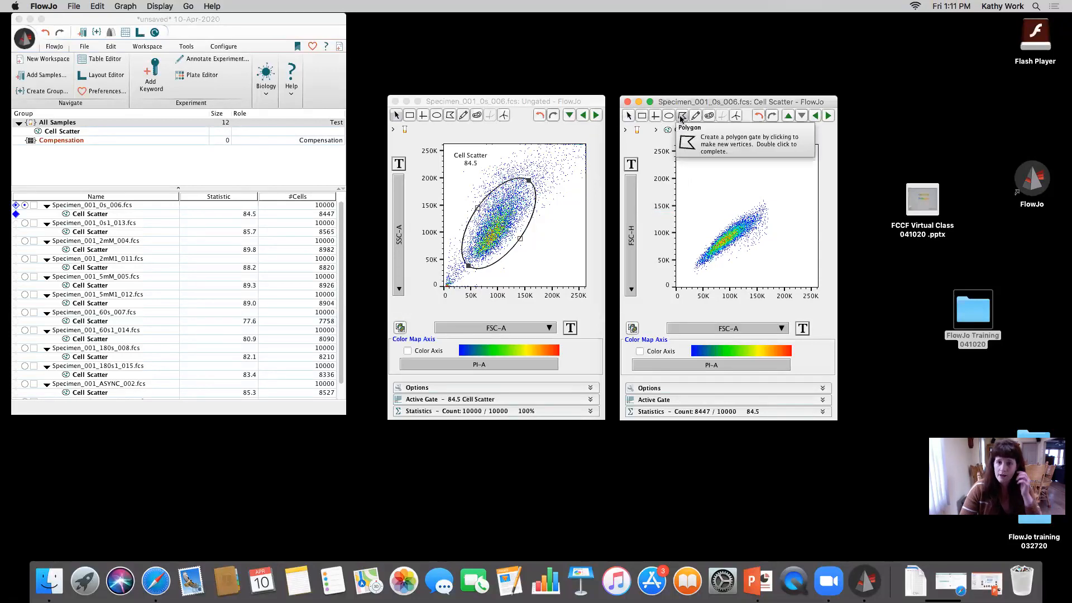
left_click(690, 266)
left_click(694, 278)
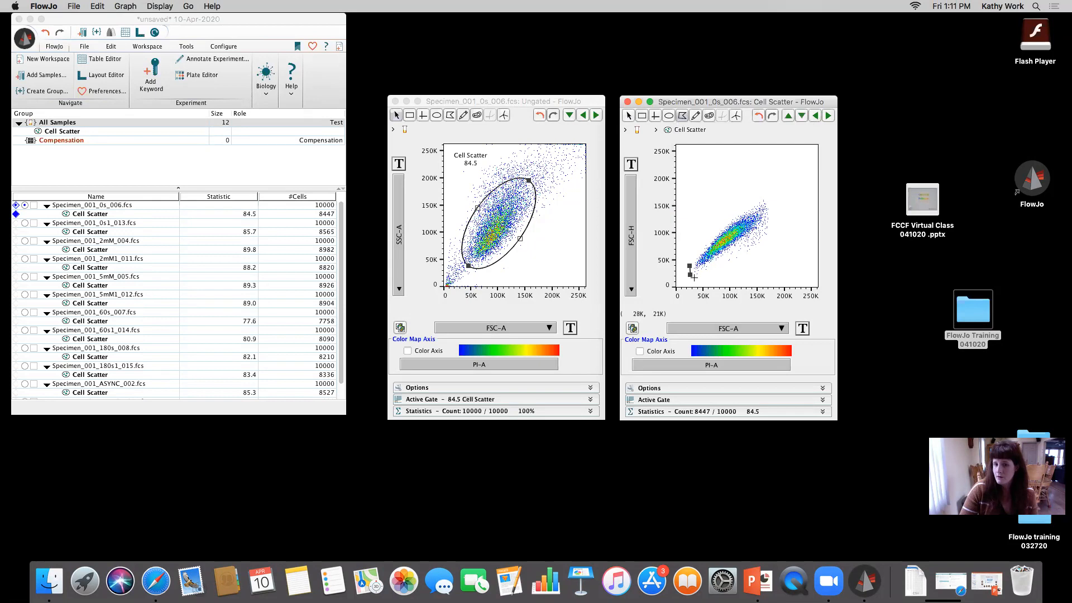
left_click(781, 205)
left_click(760, 179)
left_click(723, 192)
left_click(705, 215)
left_click(699, 222)
left_click(691, 258)
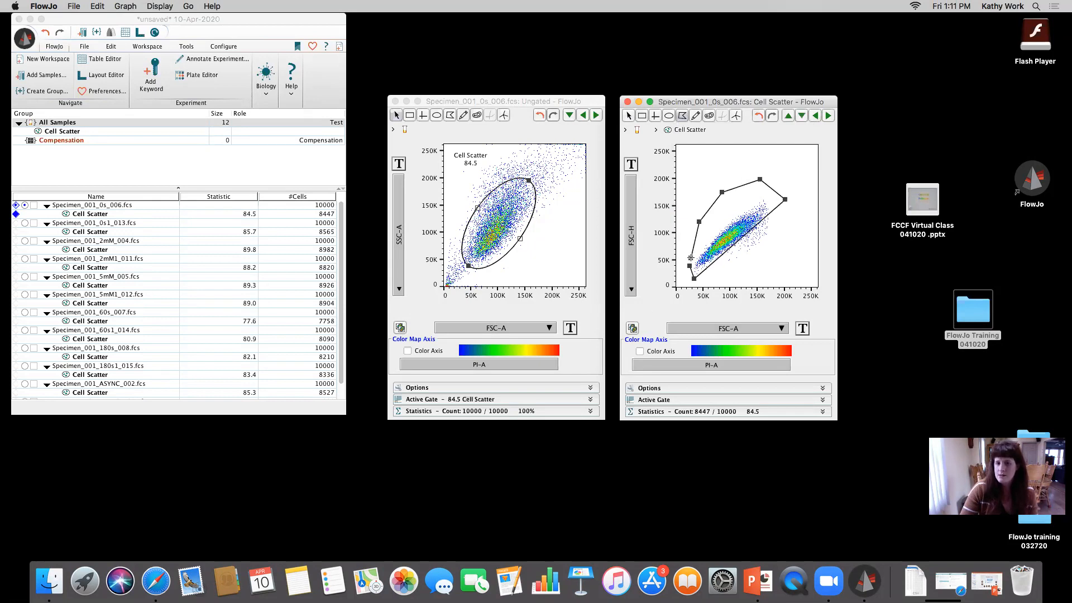
left_click(691, 266)
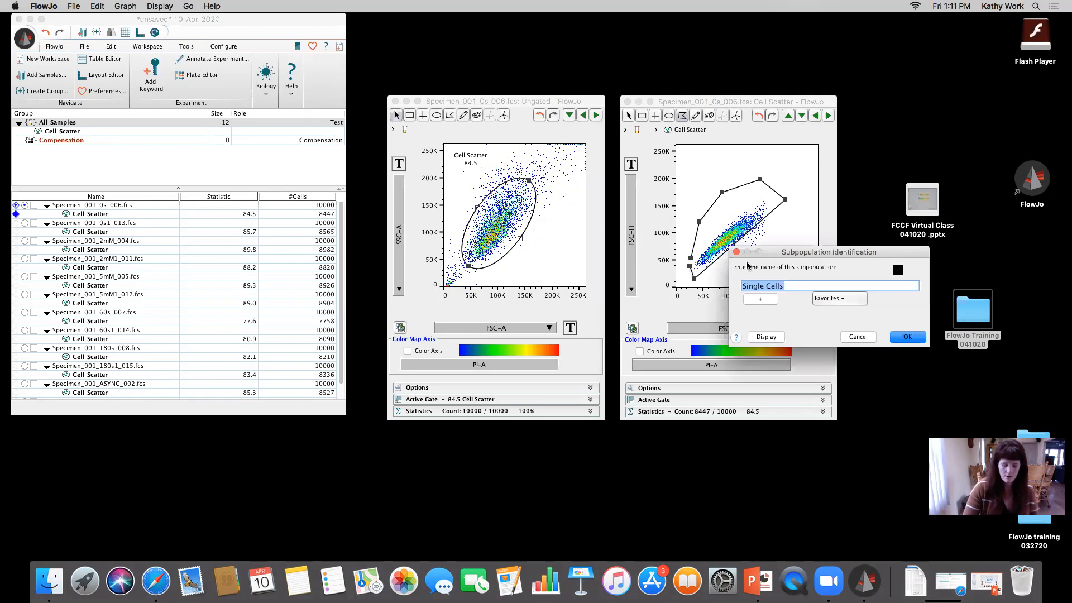
key("Return")
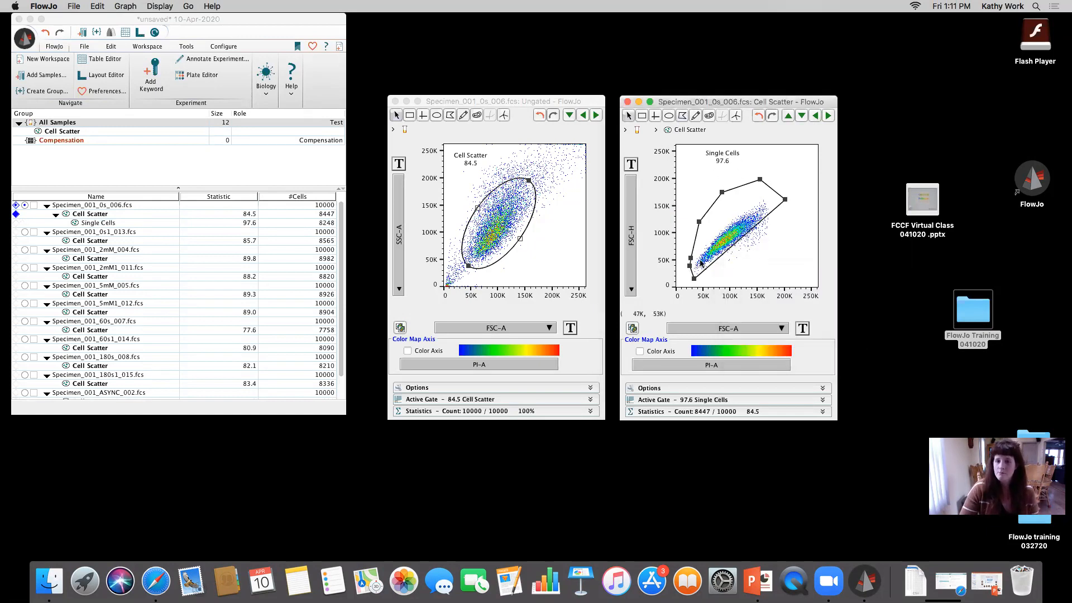
Step: Refine the Single Cells polygon by moving a lower-left vertex outward and shifting the gate slightly up, with both graph windows moved higher on the screen
left_click_drag(690, 258, 686, 254)
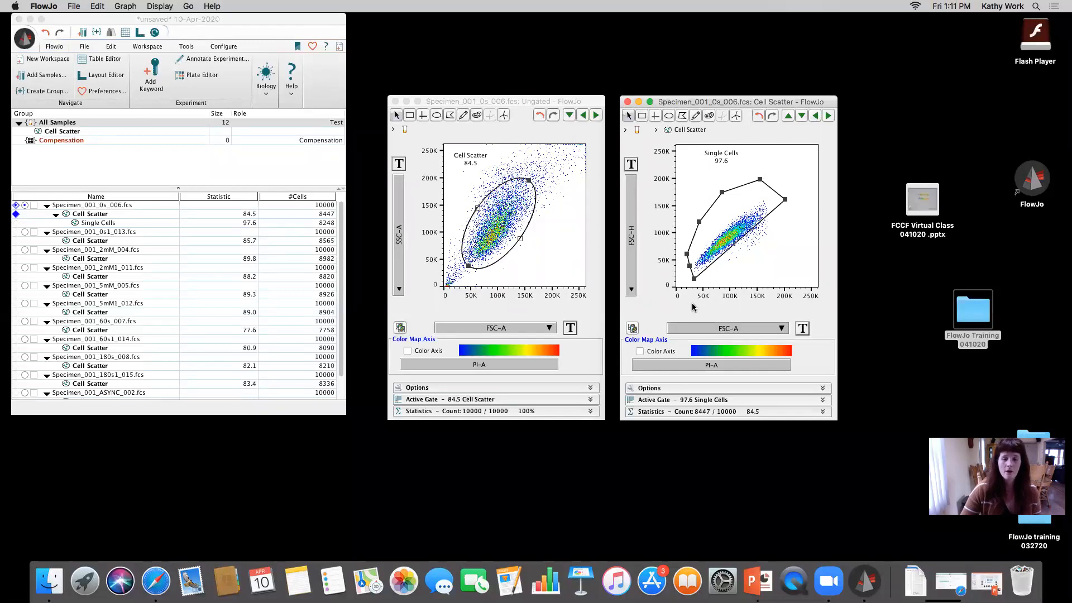
left_click_drag(560, 101, 533, 37)
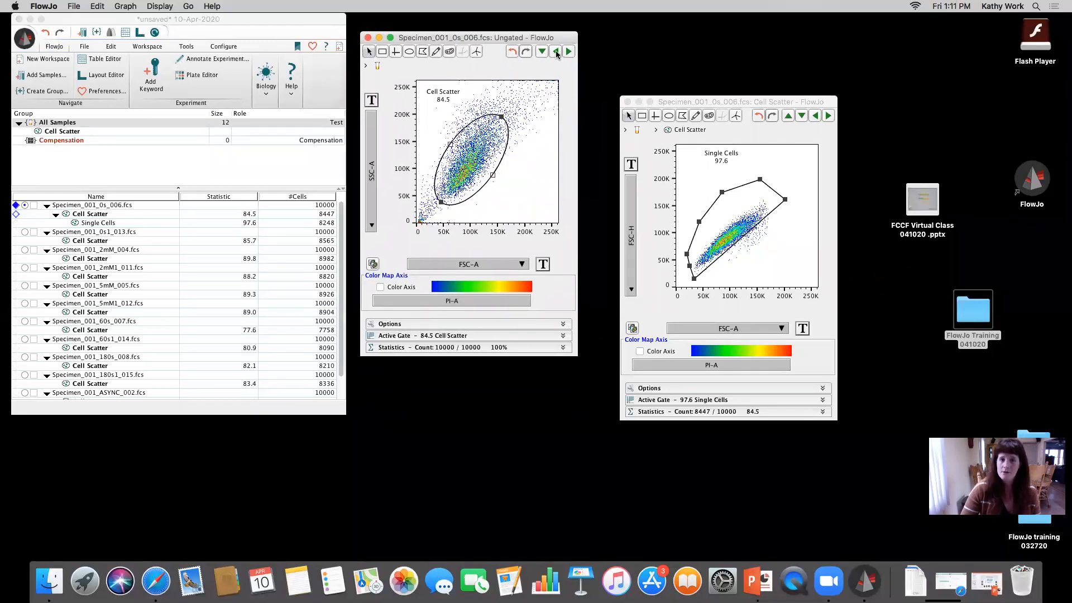
left_click_drag(685, 101, 651, 37)
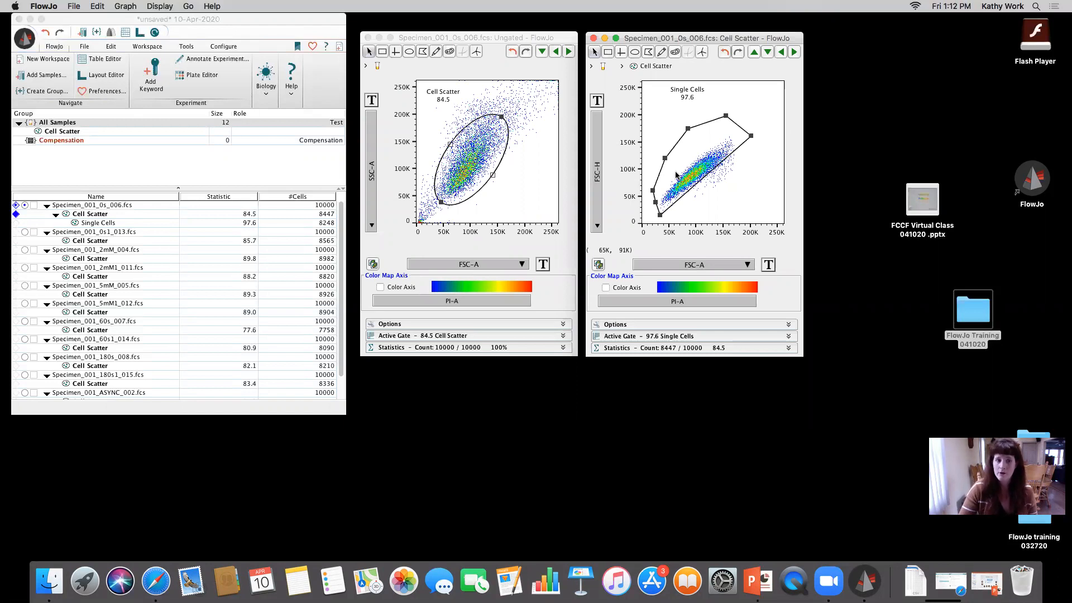
left_click_drag(676, 175, 675, 173)
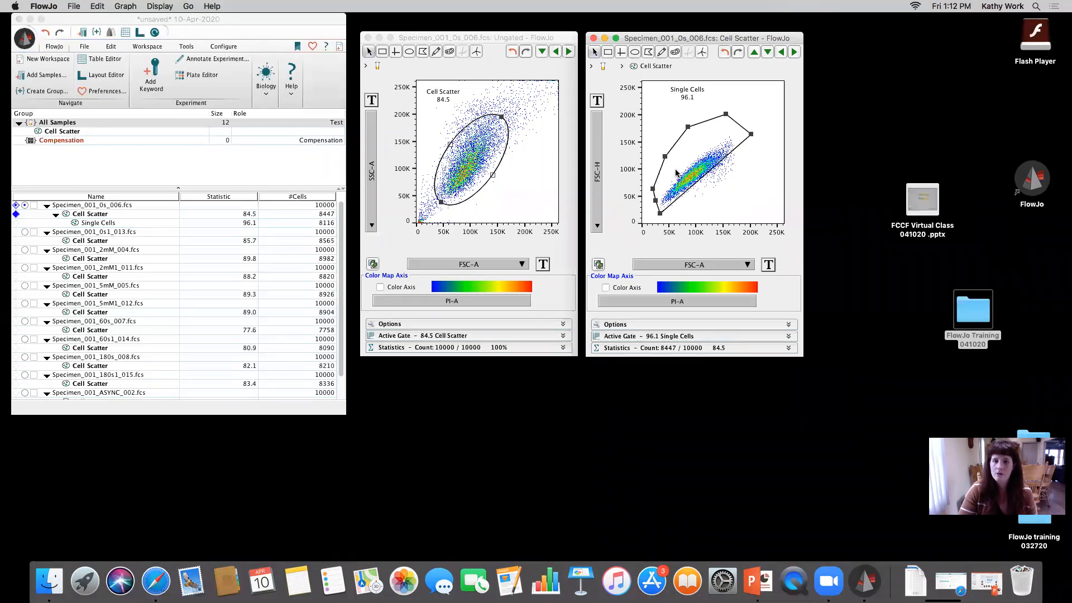
Step: Open the Single Cells population in its own graph below the ungated plot and display it as SSC-W versus SSC-A
double_click(676, 174)
left_click_drag(690, 101, 437, 183)
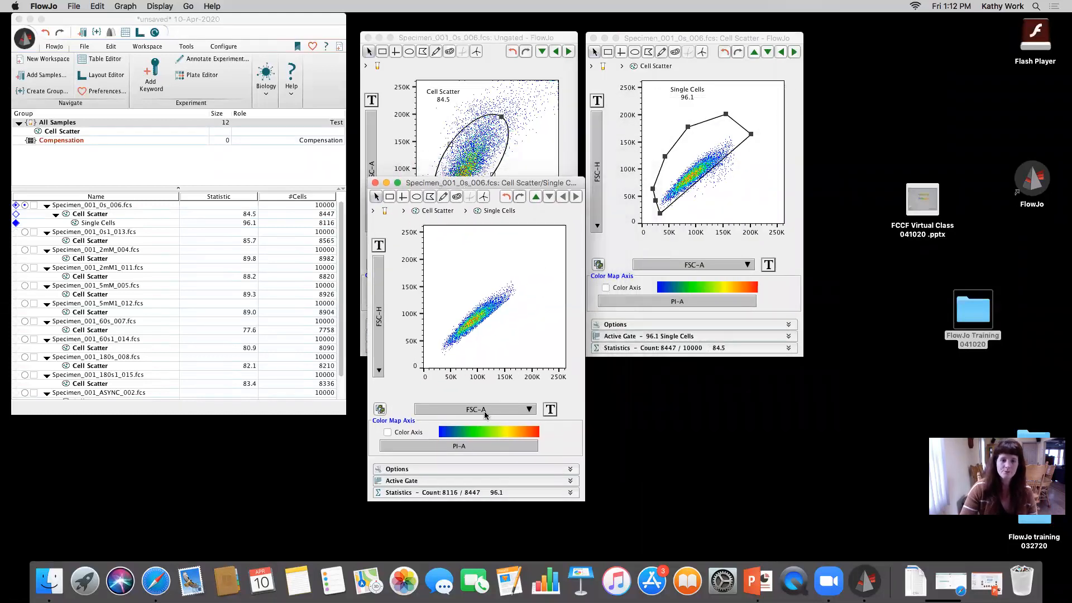
left_click(513, 412)
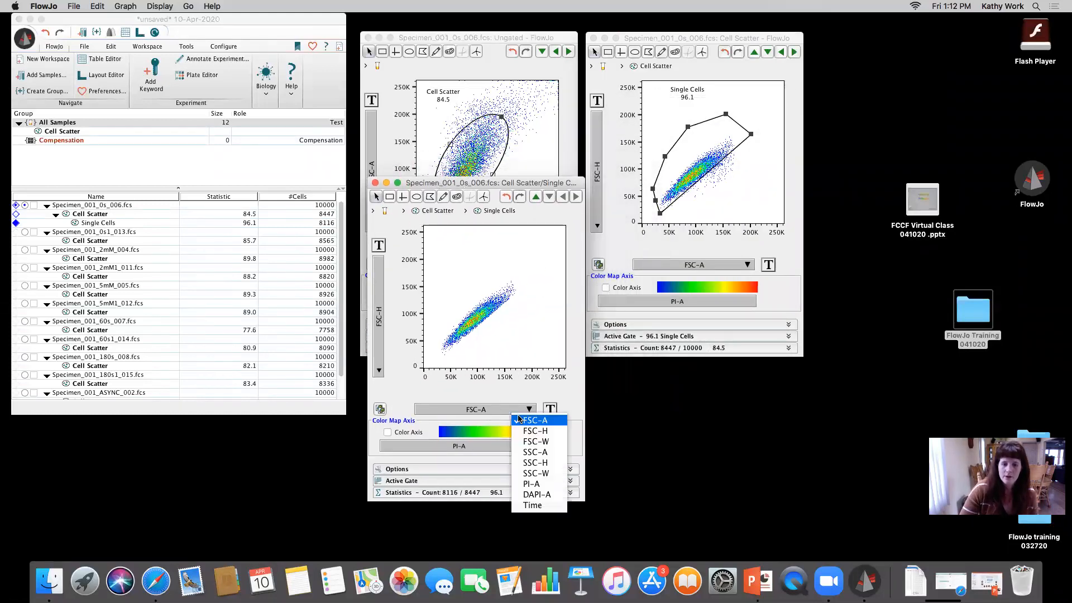
left_click(546, 474)
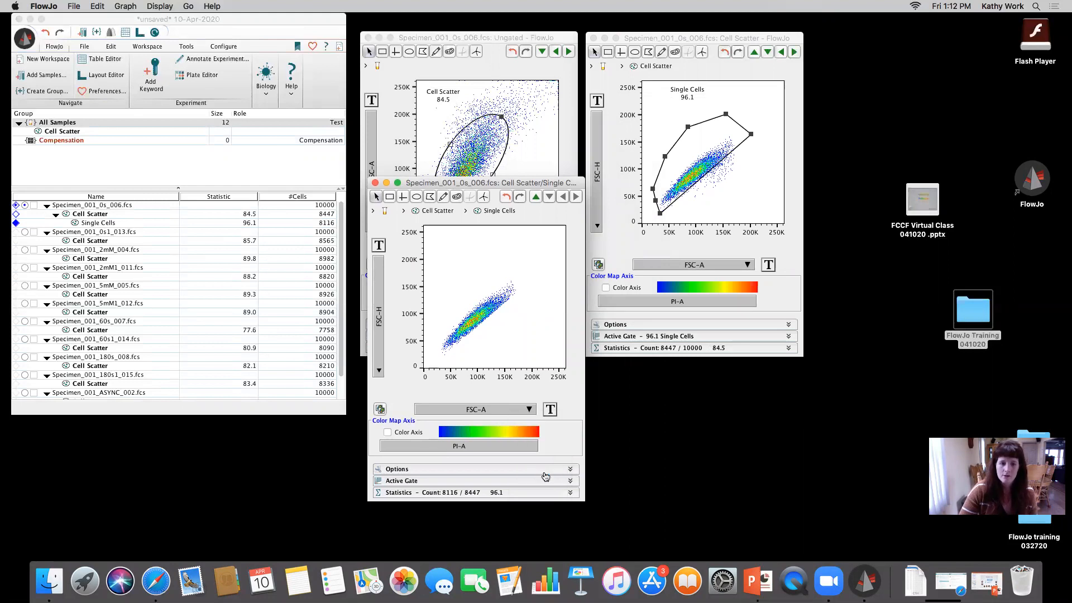
left_click(384, 319)
left_click(402, 353)
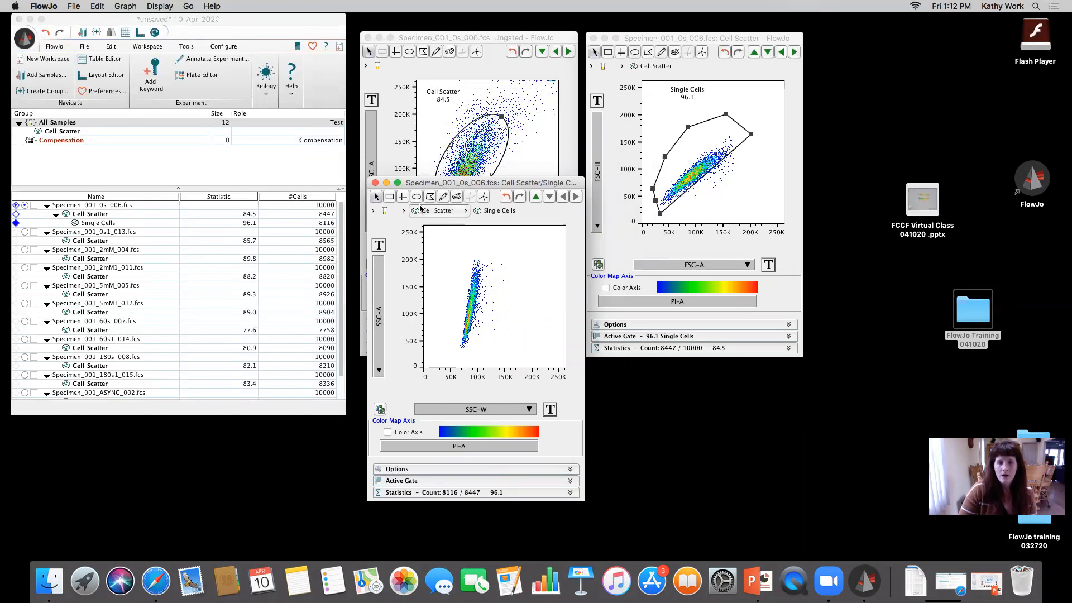
Step: Try SSC-H on the vertical axis of the Single Cells graph for comparison, and return the axis to SSC-A
left_click(384, 321)
left_click(411, 357)
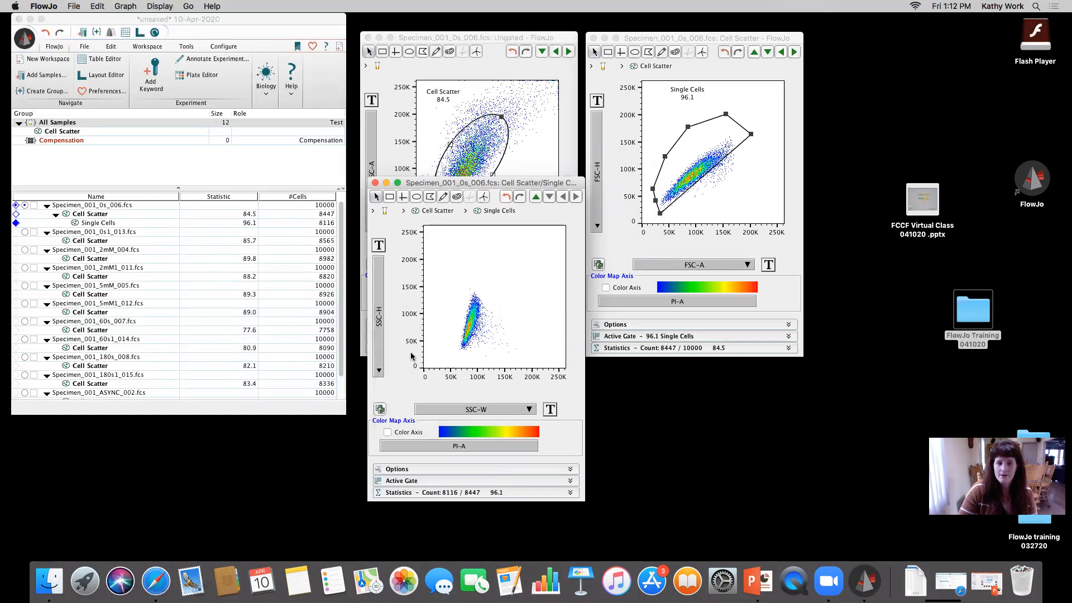
left_click(381, 308)
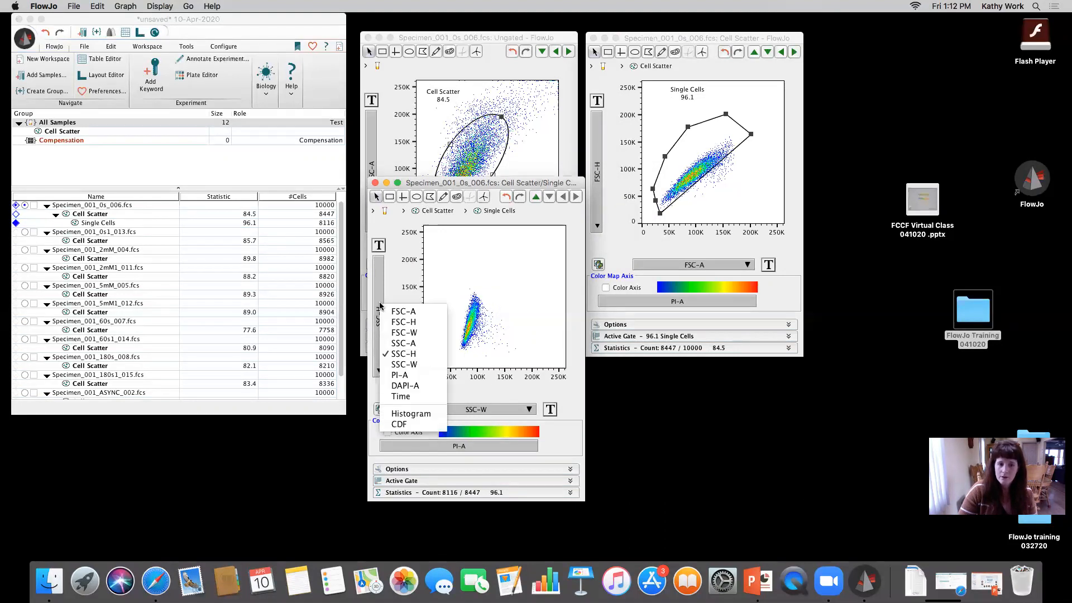
left_click(407, 350)
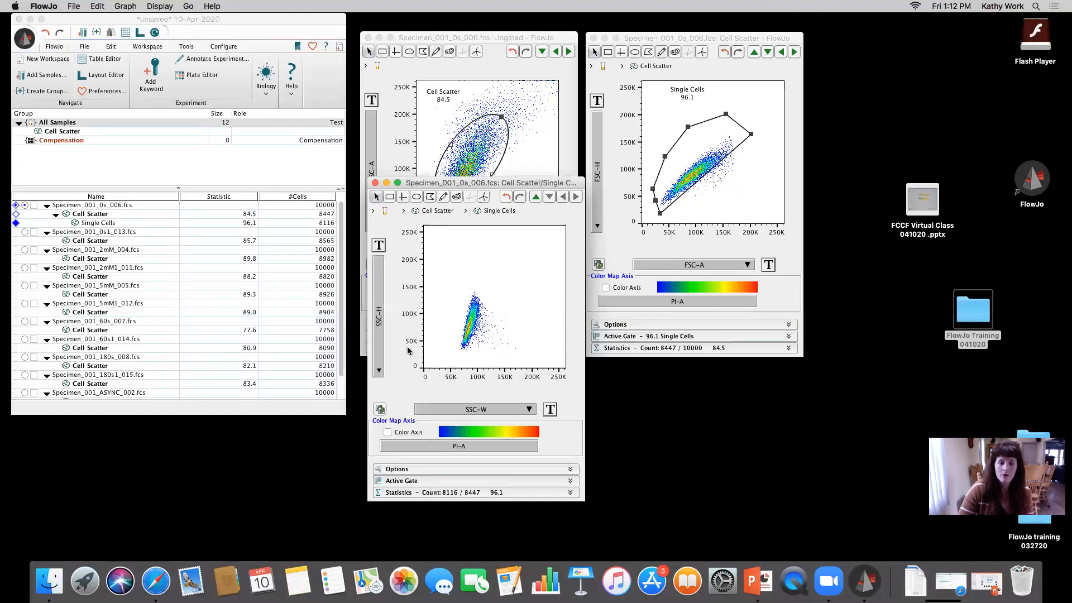
Step: Draw a polygon gate around the narrow population on the SSC-W versus SSC-A plot, name it Single Cells SSC, and move its label off the cells
left_click(431, 198)
left_click(441, 359)
left_click(467, 359)
left_click(488, 240)
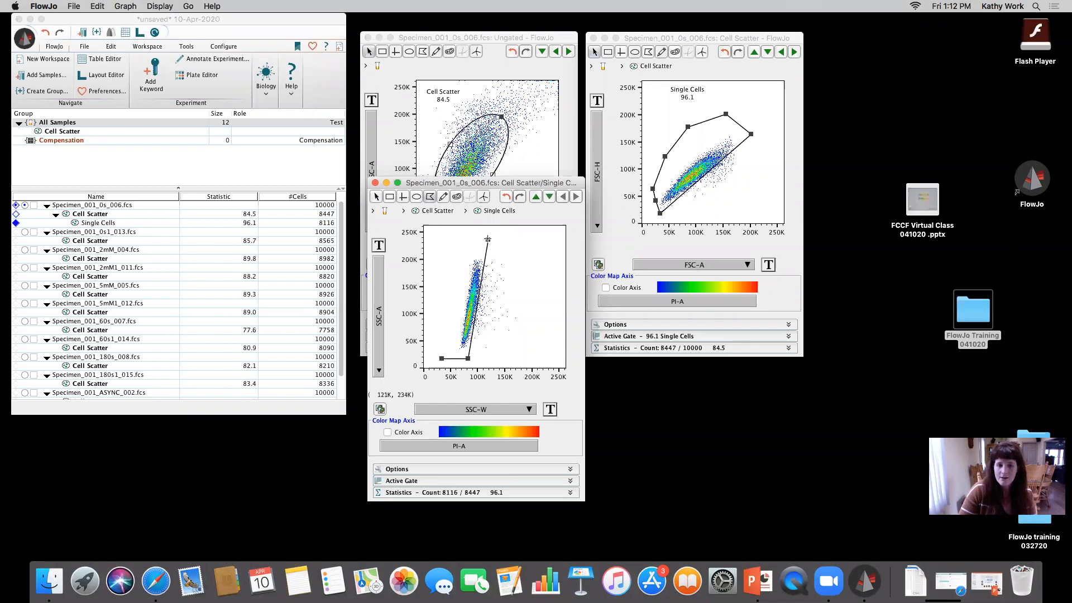
left_click(453, 235)
left_click(440, 276)
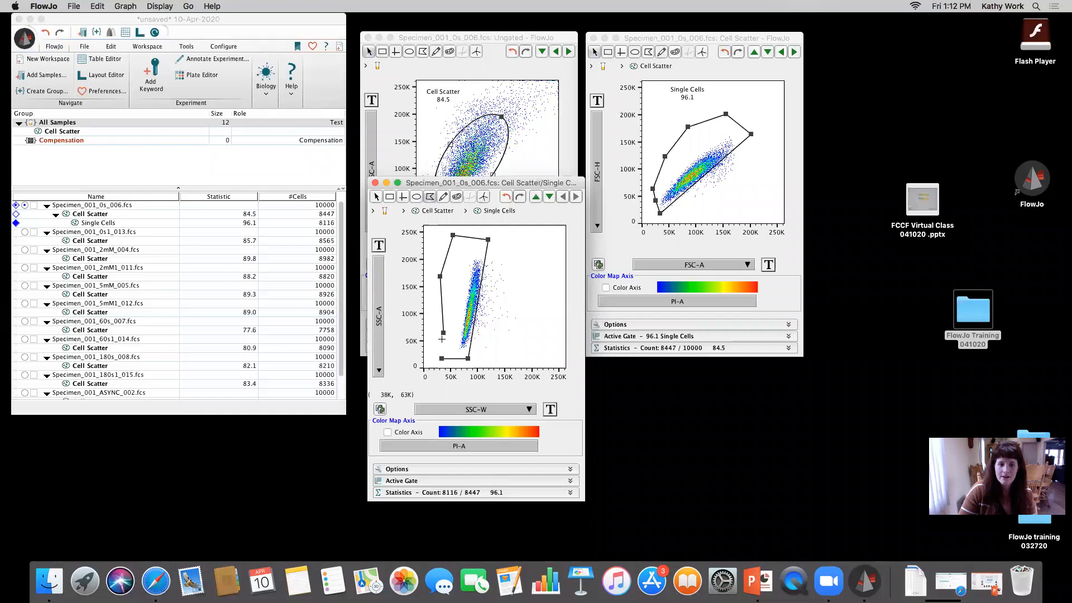
left_click(441, 359)
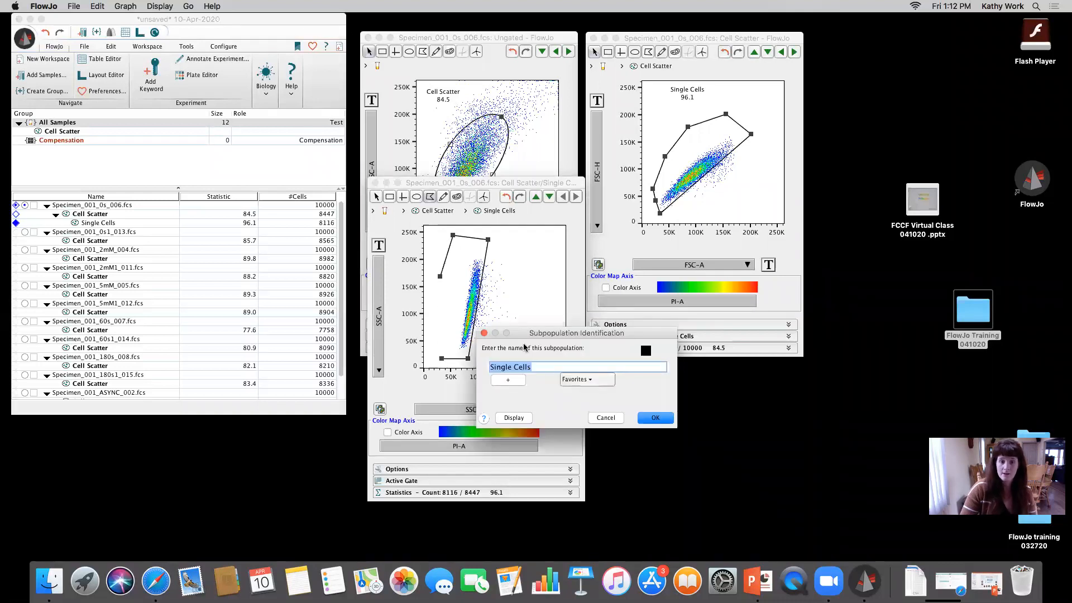
left_click_drag(531, 339, 608, 366)
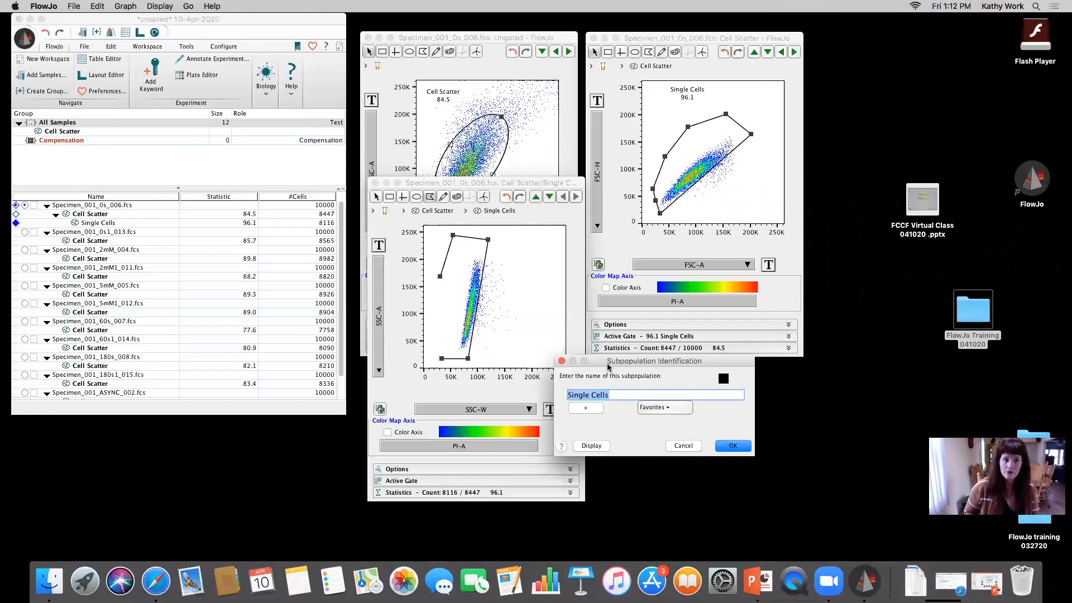
key("Right")
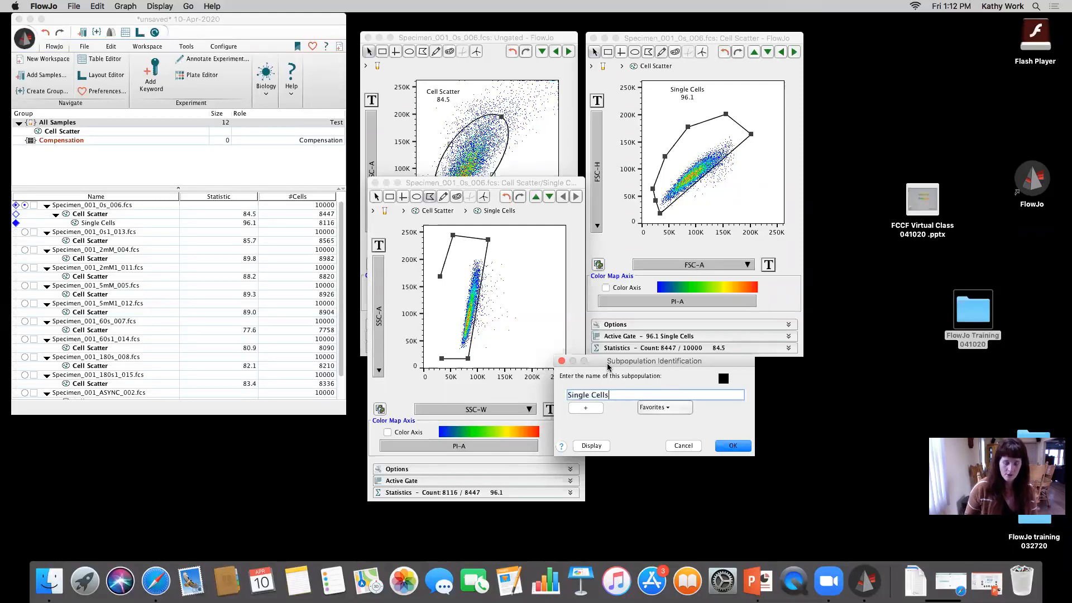
type("SSC")
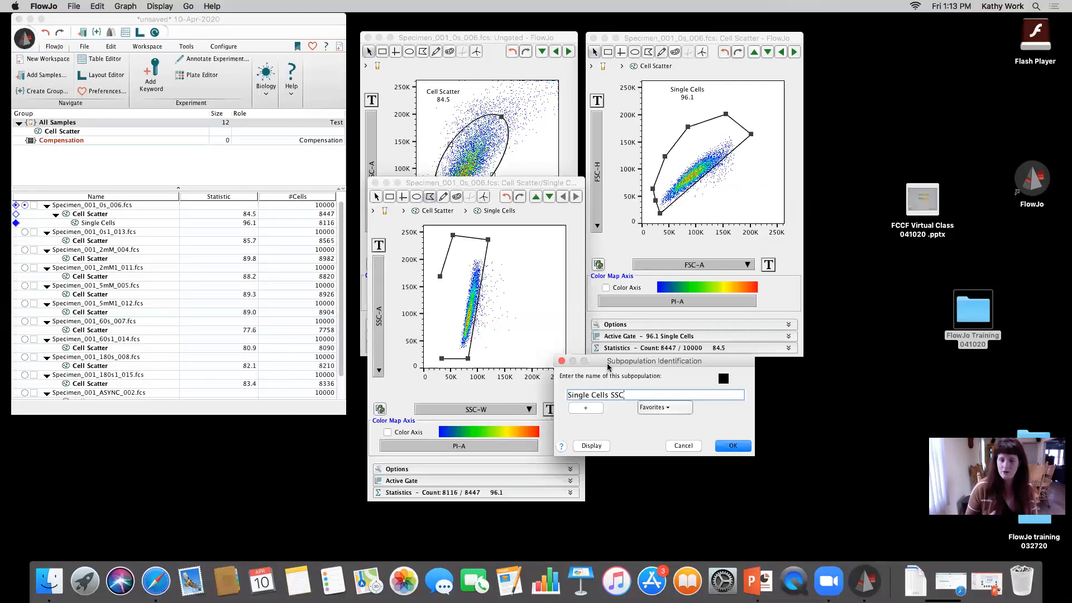
left_click(724, 449)
left_click_drag(474, 297, 537, 250)
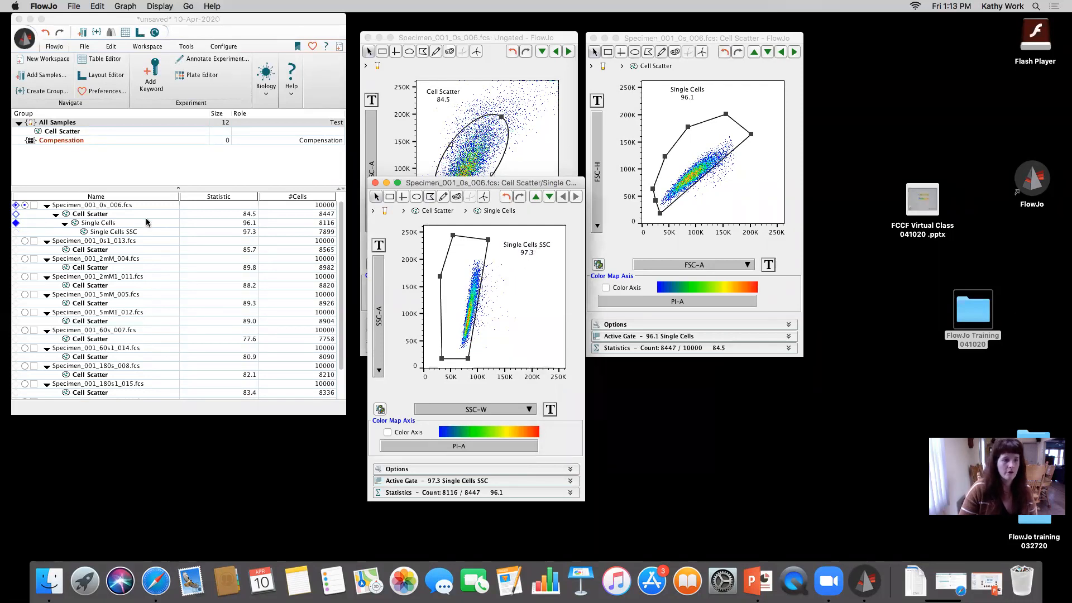
Step: Apply the Single Cells and Single Cells SSC gates of Specimen_001_0s_006.fcs to the Cell Scatter gate of the All Samples group
left_click(106, 223)
left_click(113, 233)
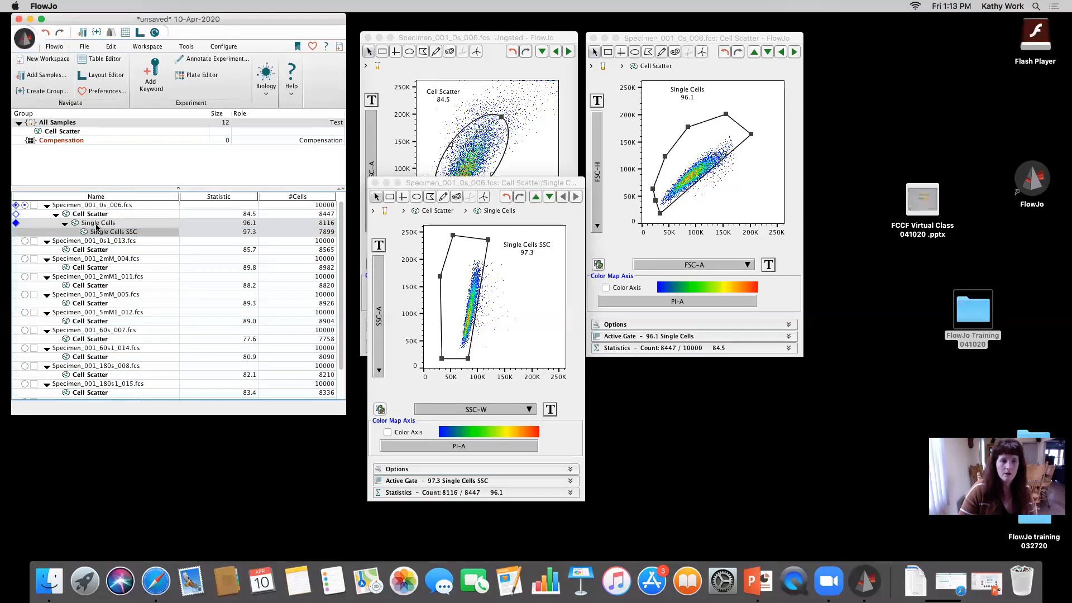
left_click_drag(97, 226, 77, 135)
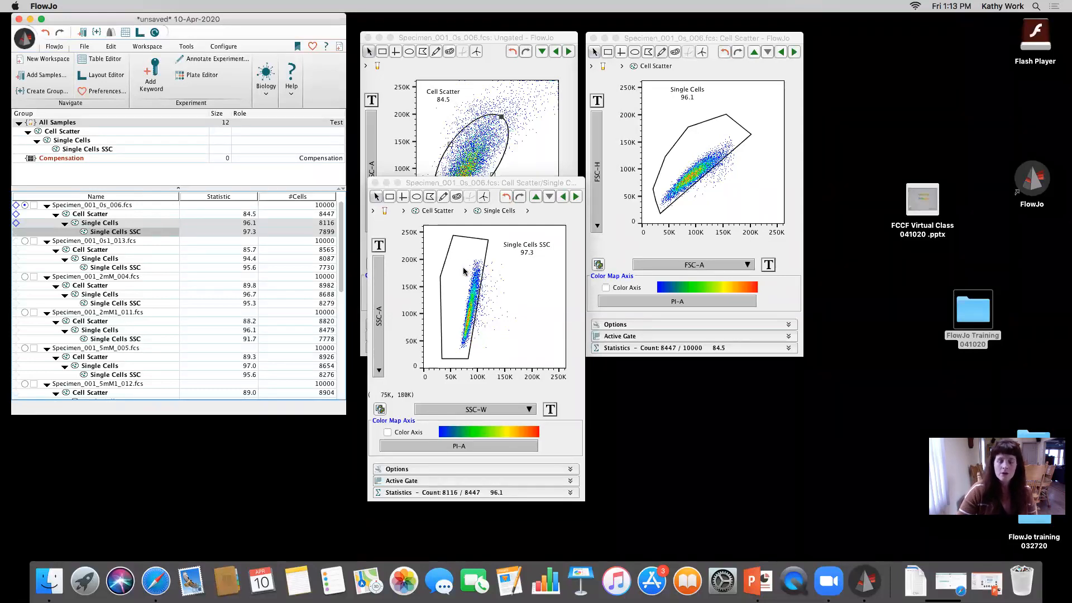
Step: Open the Single Cells SSC population in its own graph, display it as a PI-A histogram, and enlarge the window
double_click(462, 272)
left_click_drag(498, 190, 748, 190)
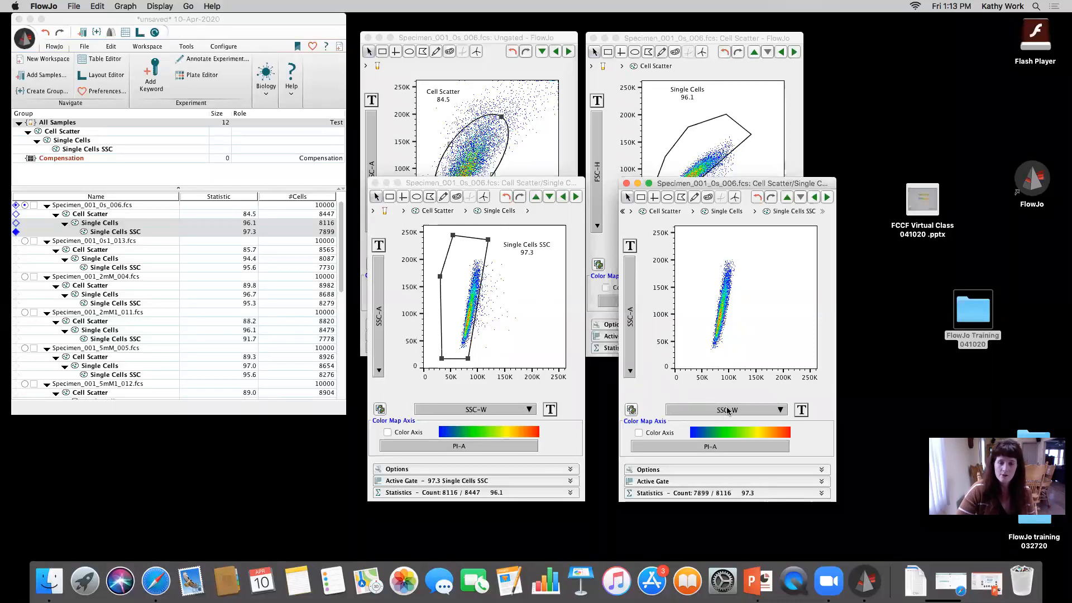
left_click(726, 410)
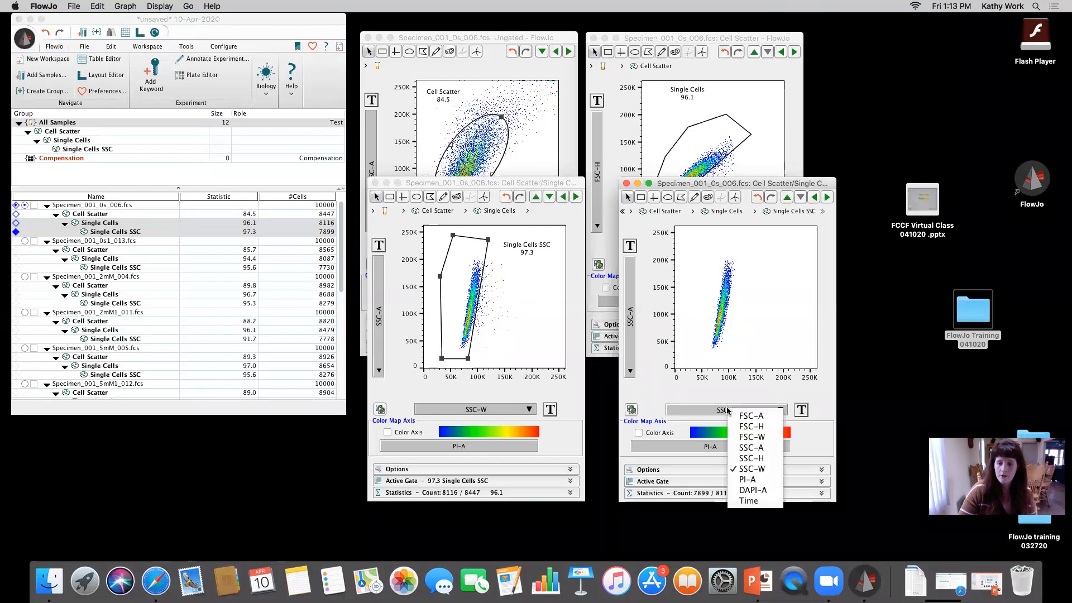
left_click(760, 480)
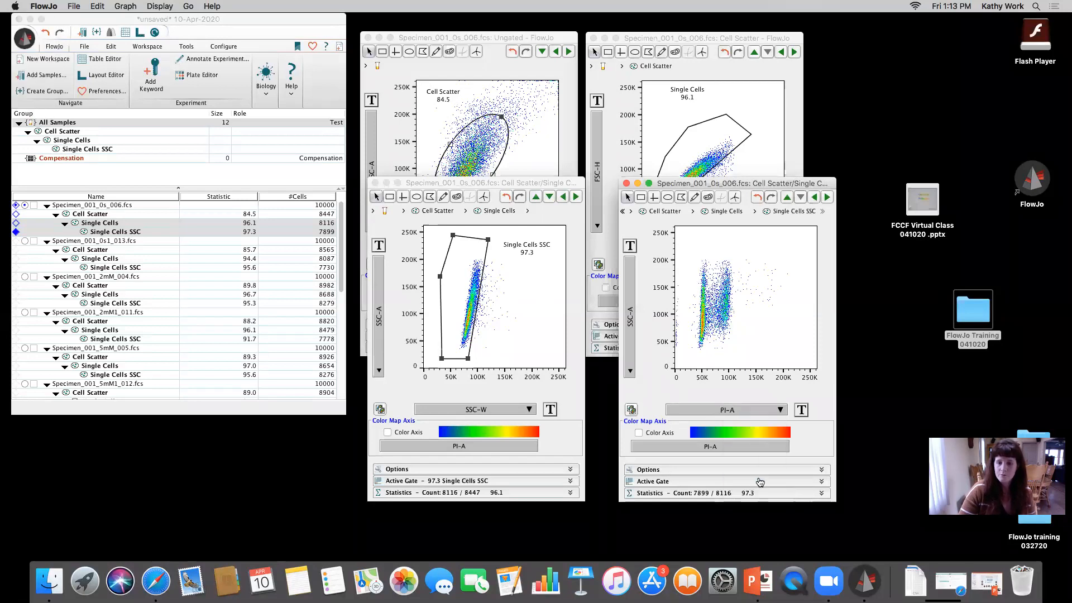
left_click(631, 300)
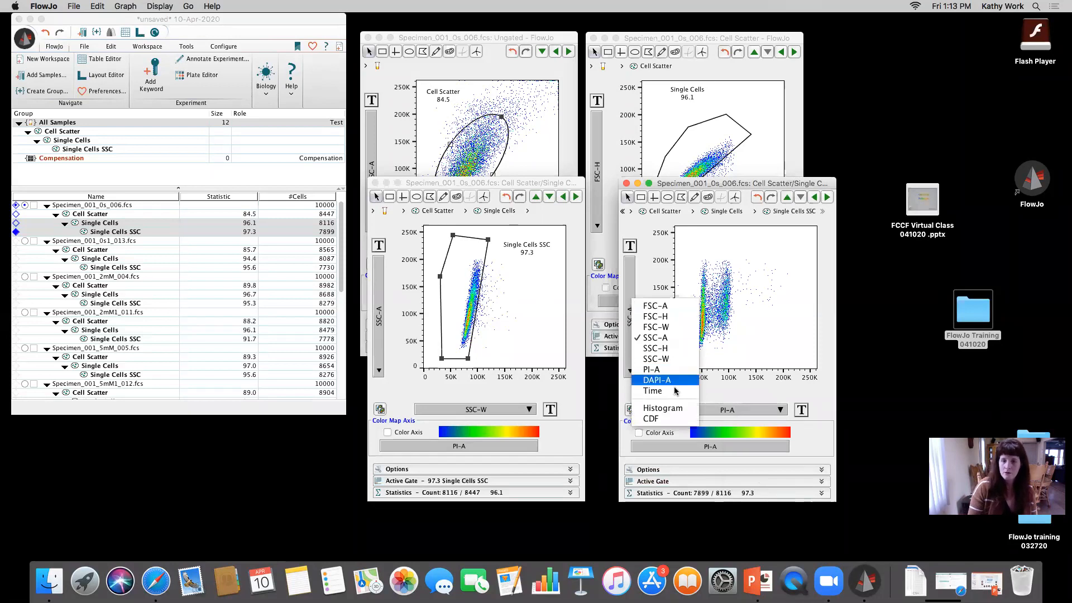
left_click(666, 409)
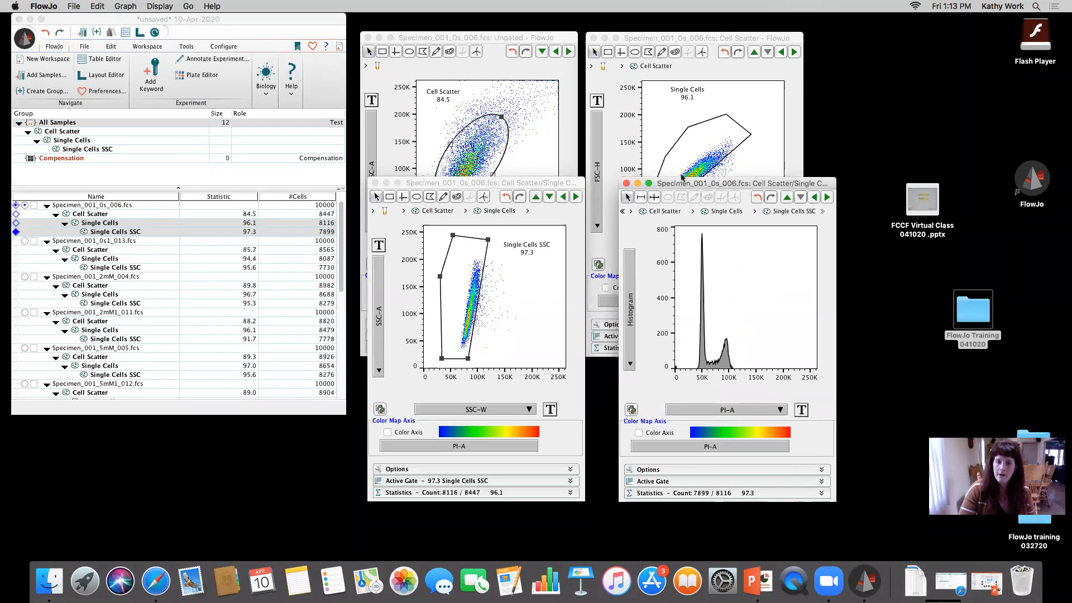
left_click_drag(687, 185, 654, 141)
left_click_drag(801, 458, 913, 491)
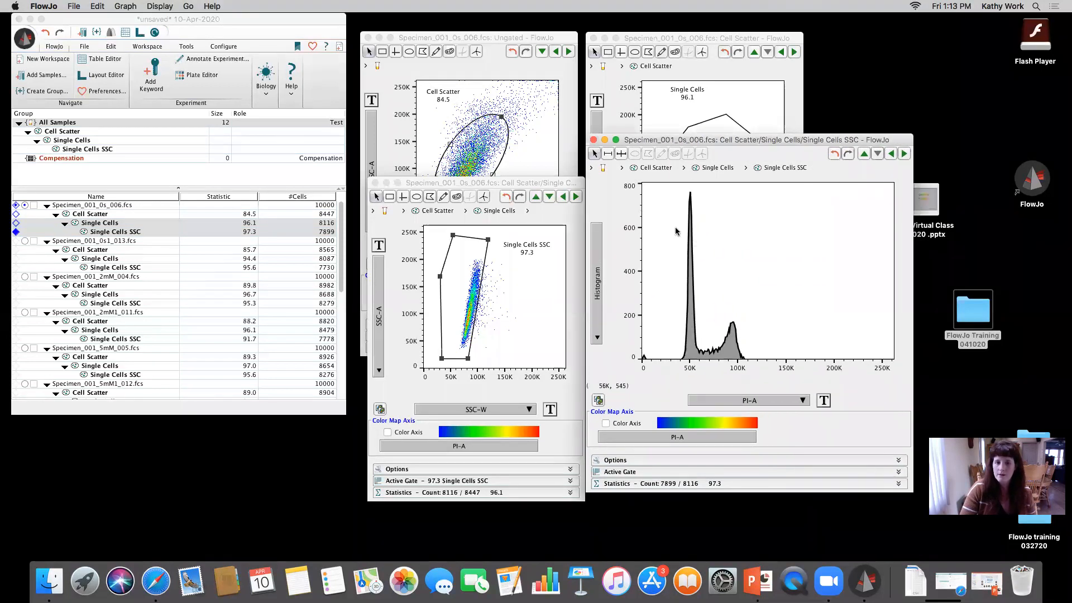
Step: Draw a range gate across the tall first PI-A peak, from about 40K to 58K, and name it G1
left_click(608, 154)
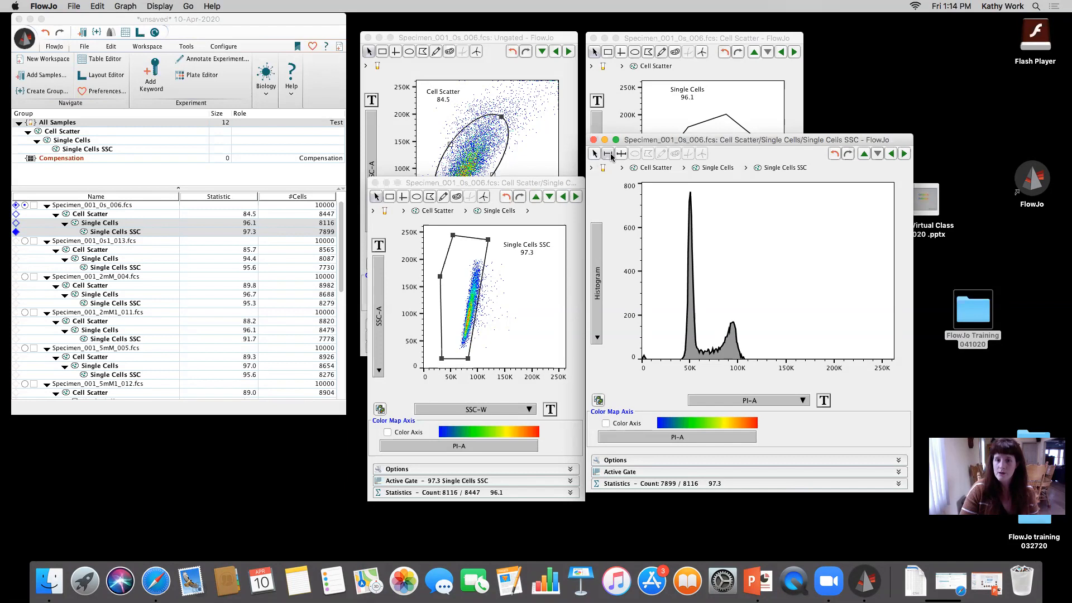
left_click_drag(699, 260, 680, 260)
type("G1")
key("Return")
Step: Draw a range gate named G2 across the second PI-A peak, from about 81K to 109K, and move both gate labels off the peaks
left_click(608, 153)
left_click_drag(720, 324, 747, 326)
type("G2")
key("Return")
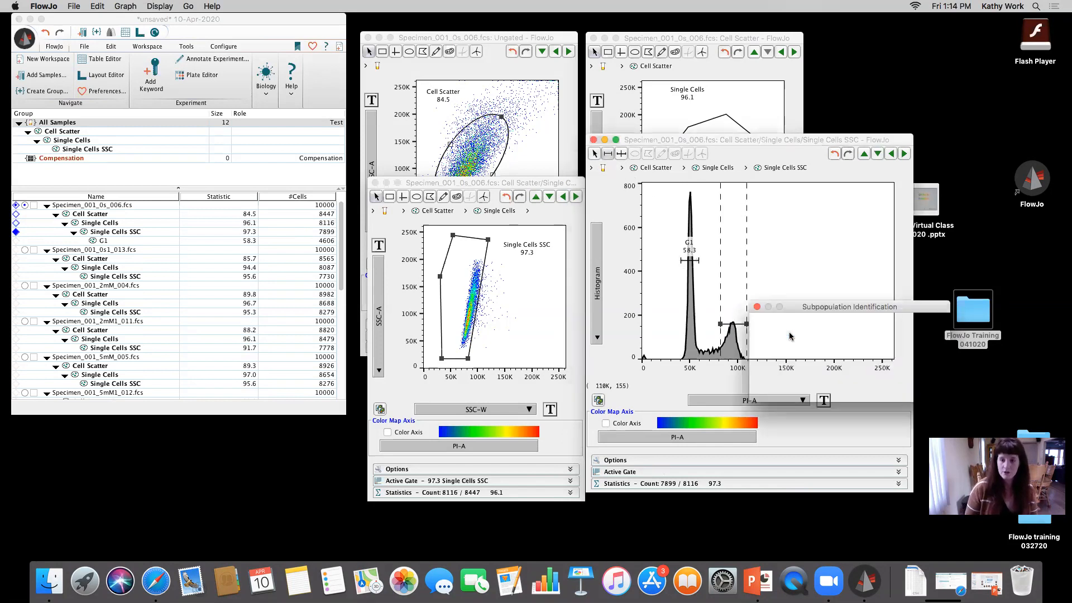
left_click_drag(733, 310, 747, 273)
left_click_drag(692, 249, 668, 229)
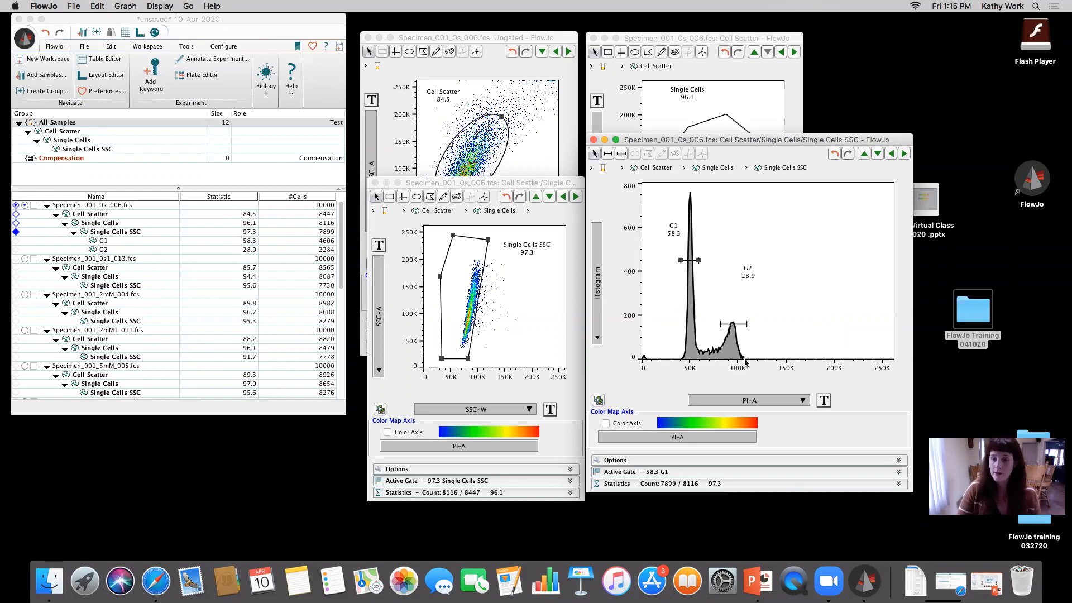
left_click_drag(664, 142, 692, 145)
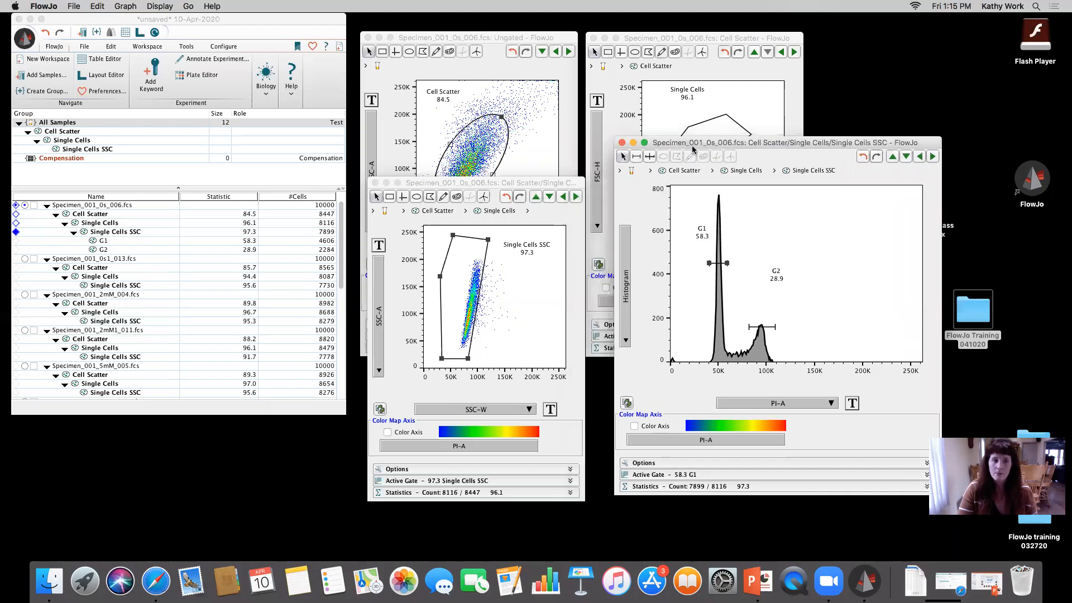
left_click(757, 331)
left_click(757, 328)
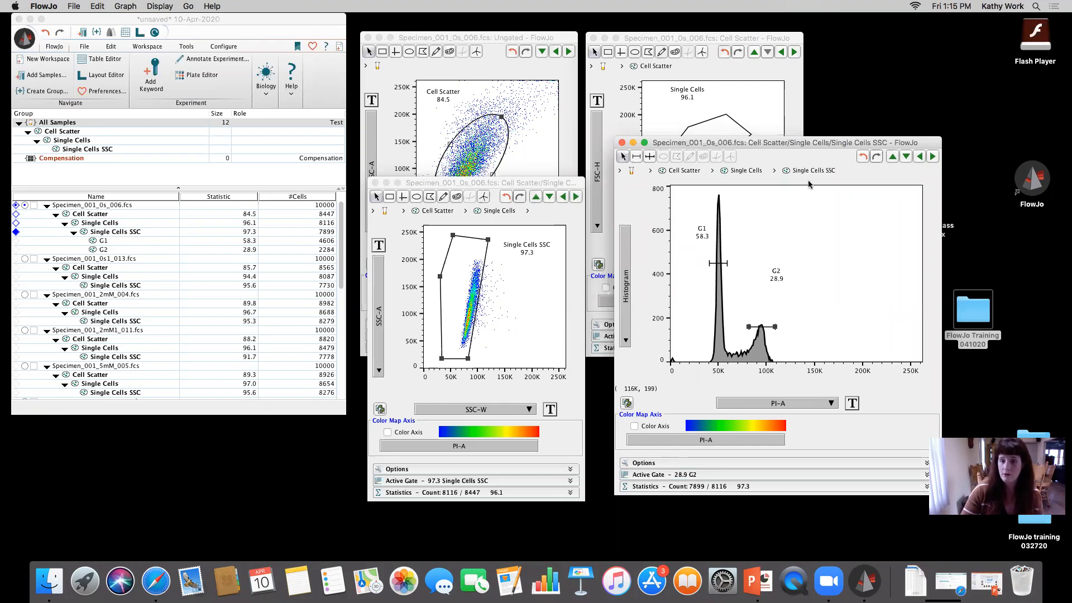
left_click_drag(809, 150, 817, 165)
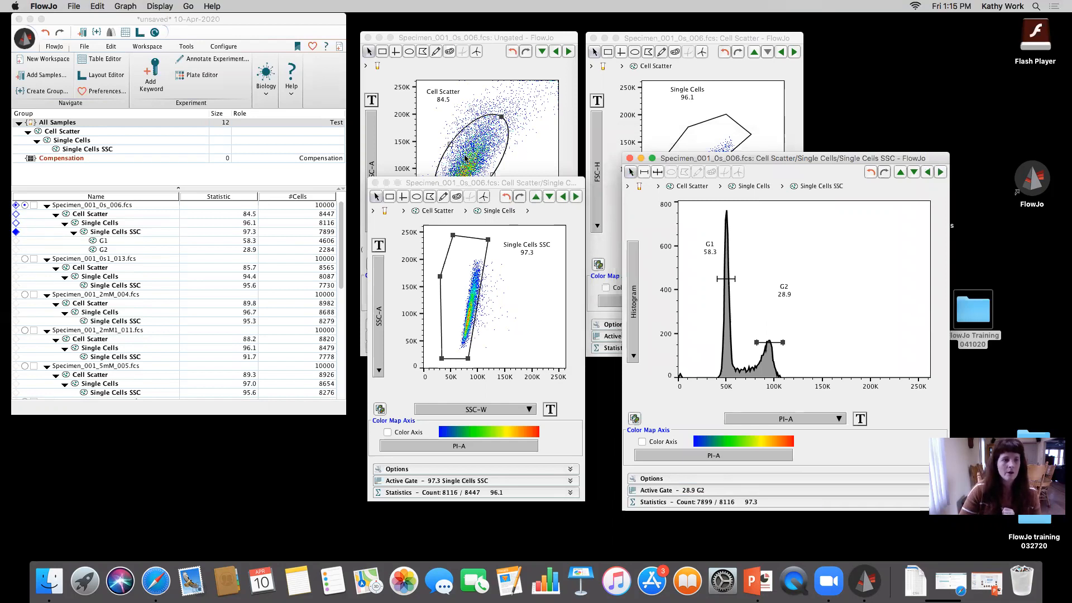
Step: Close the PI-A histogram and line up the SSC-W versus SSC-A graph beside the ungated and Cell Scatter graphs
left_click(111, 234)
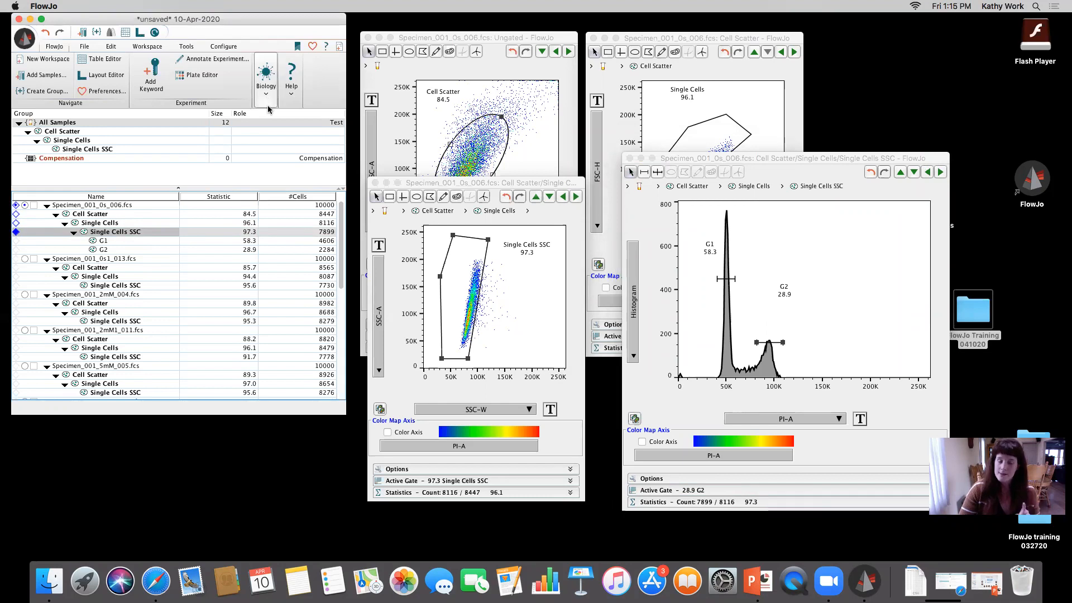
left_click(630, 158)
left_click_drag(527, 187, 974, 48)
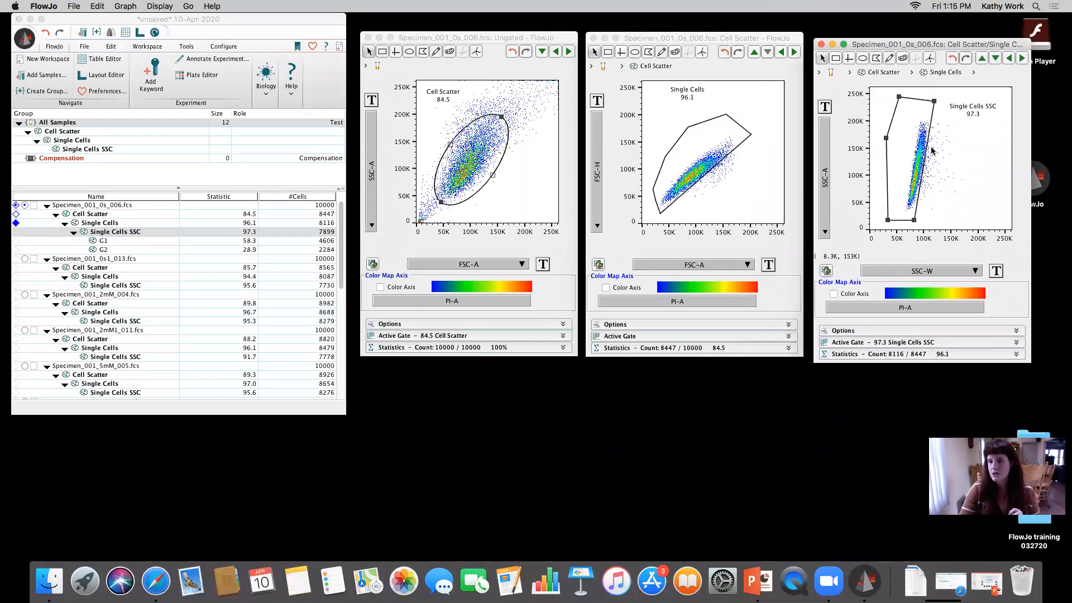
scroll(176, 337, "down", 10)
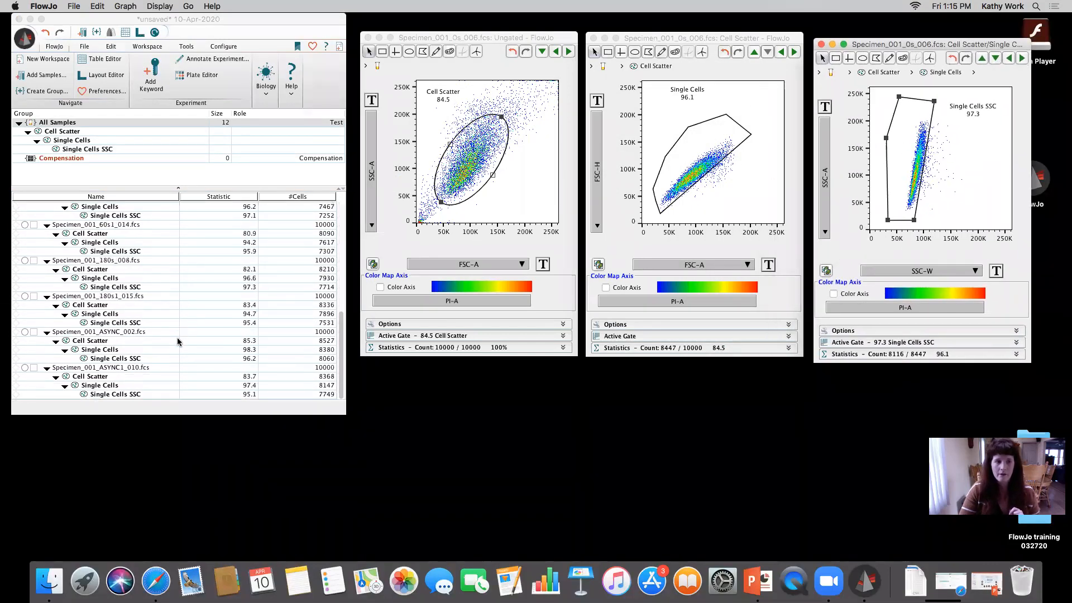
scroll(177, 337, "up", 10)
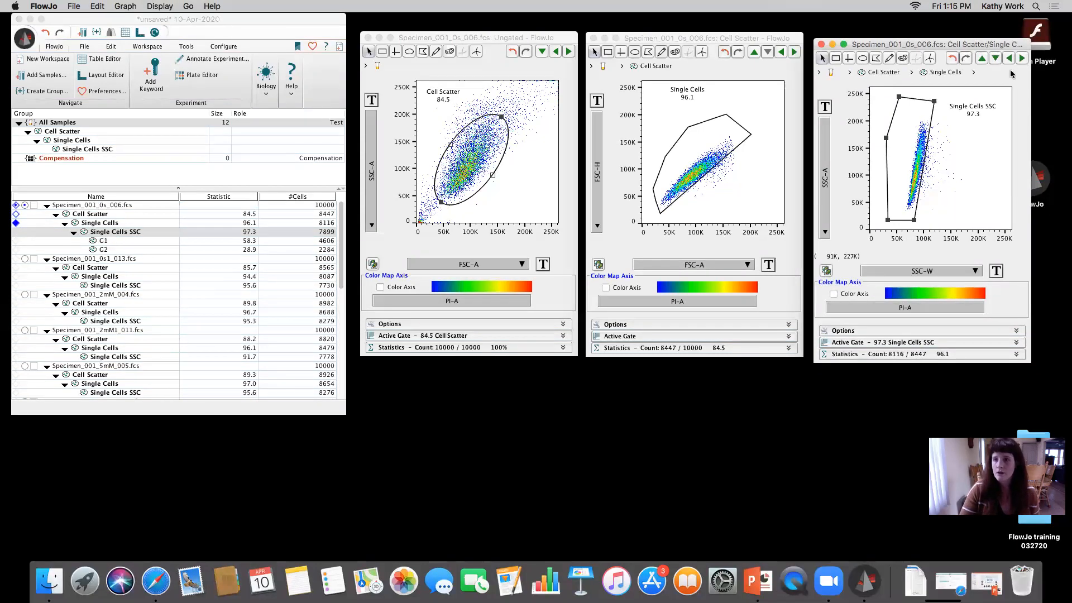
left_click_drag(1000, 54, 997, 49)
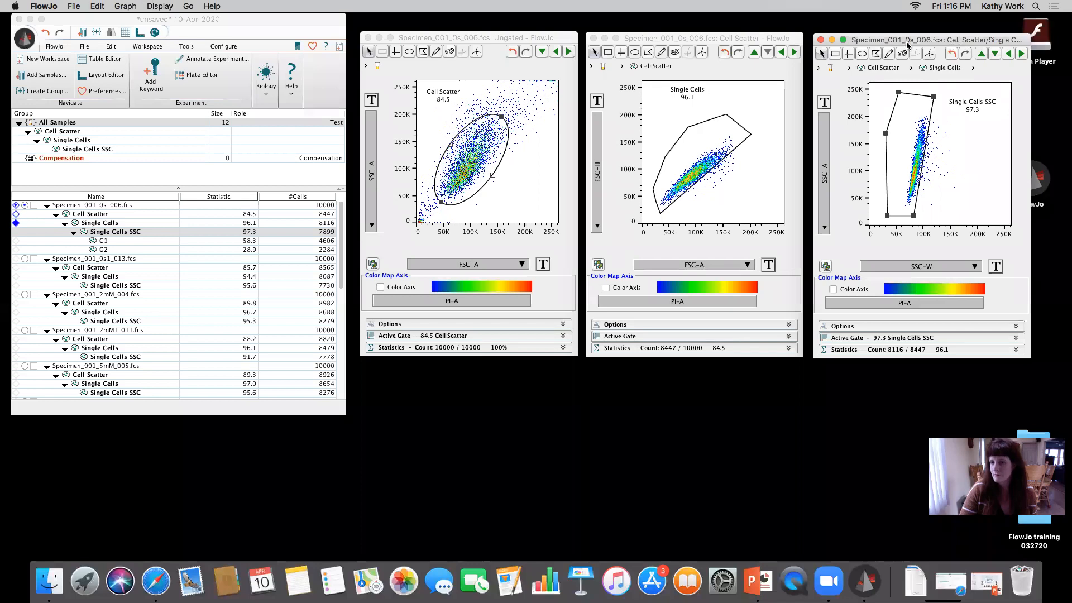
Step: Step through all samples in the three graphs to examine how well the Cell Scatter, Single Cells and Single Cells SSC gates fit
left_click(1021, 54)
left_click(1021, 55)
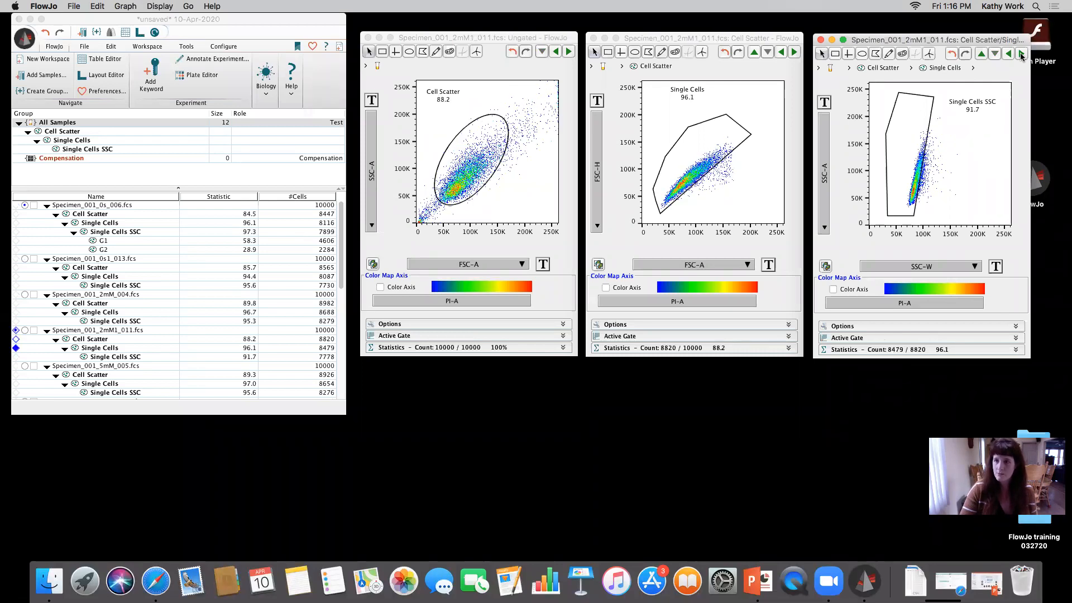
left_click(1022, 54)
left_click(1021, 53)
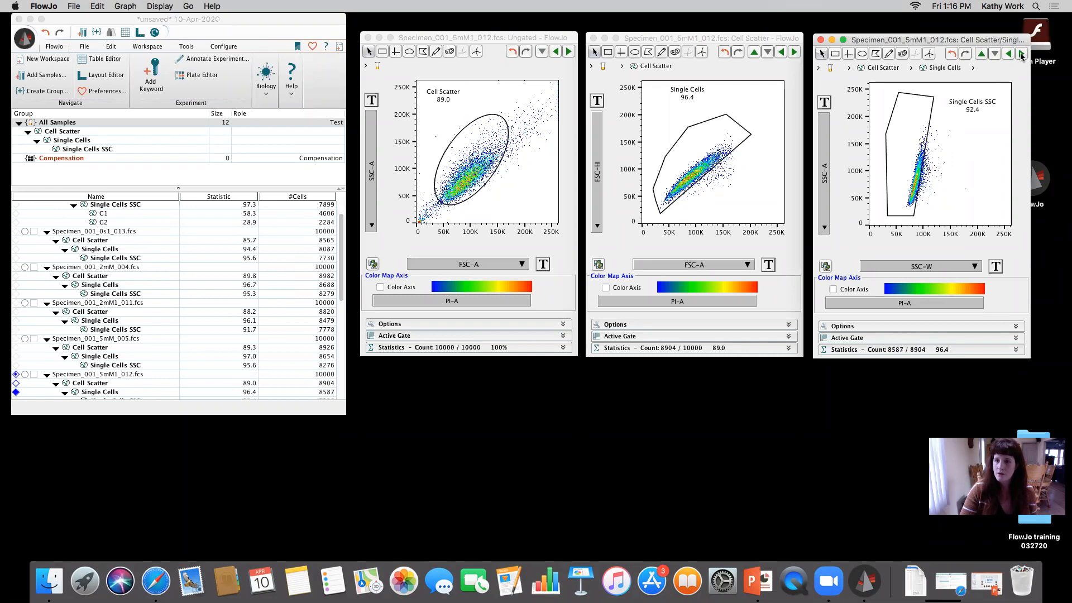
left_click(1021, 53)
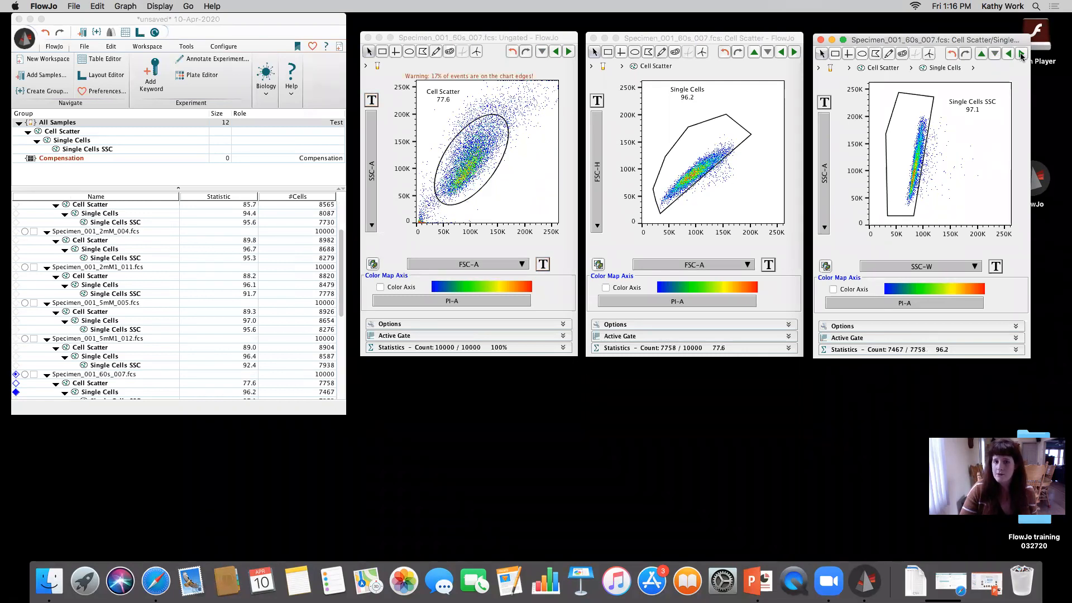
left_click(1021, 53)
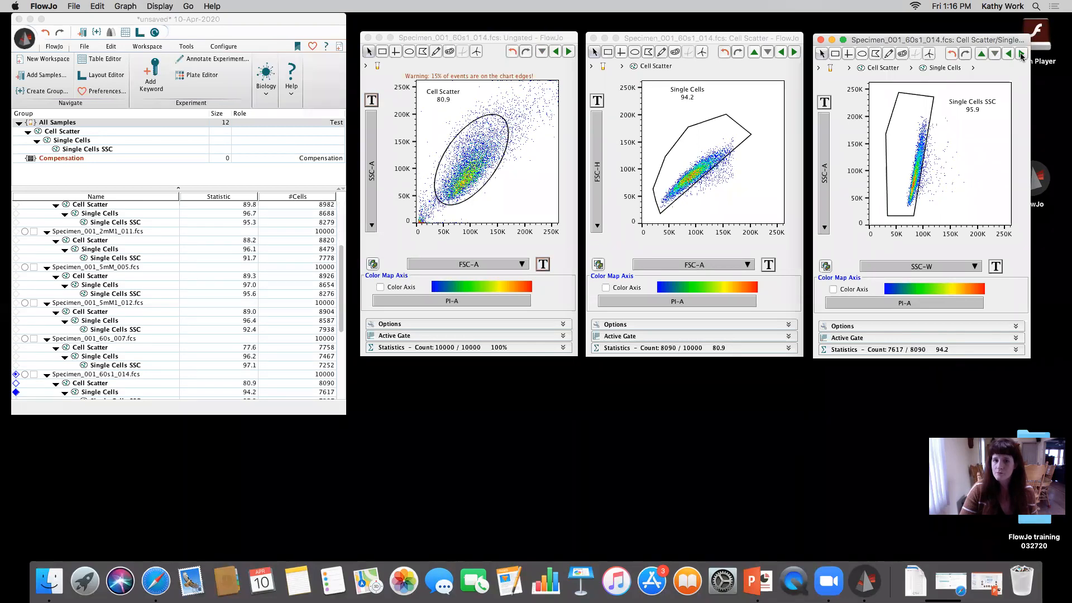
left_click(1021, 53)
left_click(1021, 53)
left_click(1022, 54)
left_click(1021, 54)
left_click(1021, 55)
left_click(1021, 54)
left_click(1021, 54)
left_click(1021, 54)
left_click(1021, 53)
left_click(1021, 54)
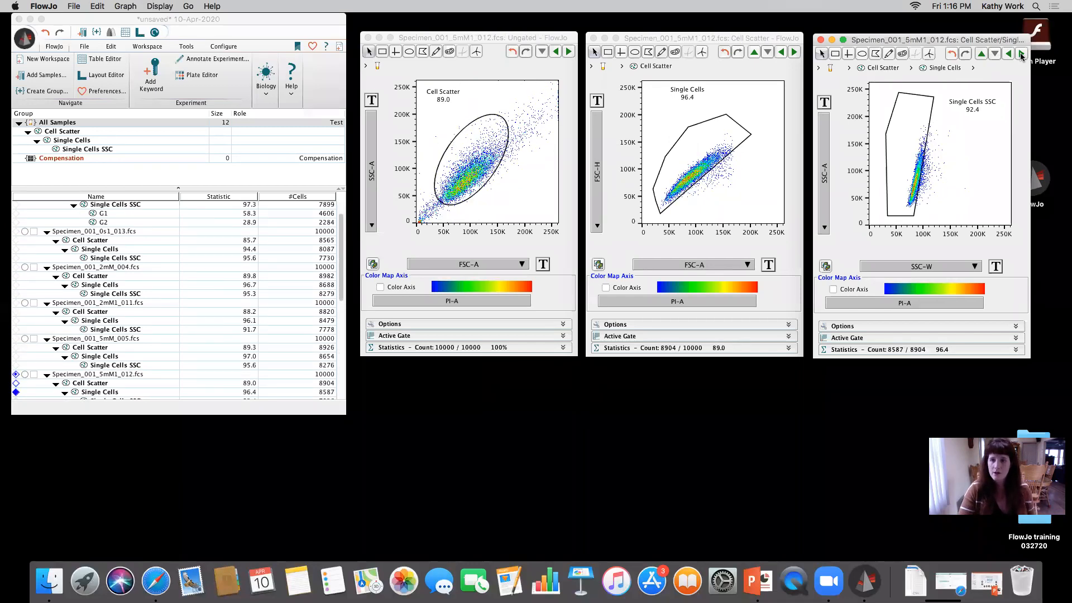
Step: Move the Cell Scatter ellipse of Specimen_001_5mM1_012.fcs slightly lower and rotate it to fit the main population
left_click(490, 136)
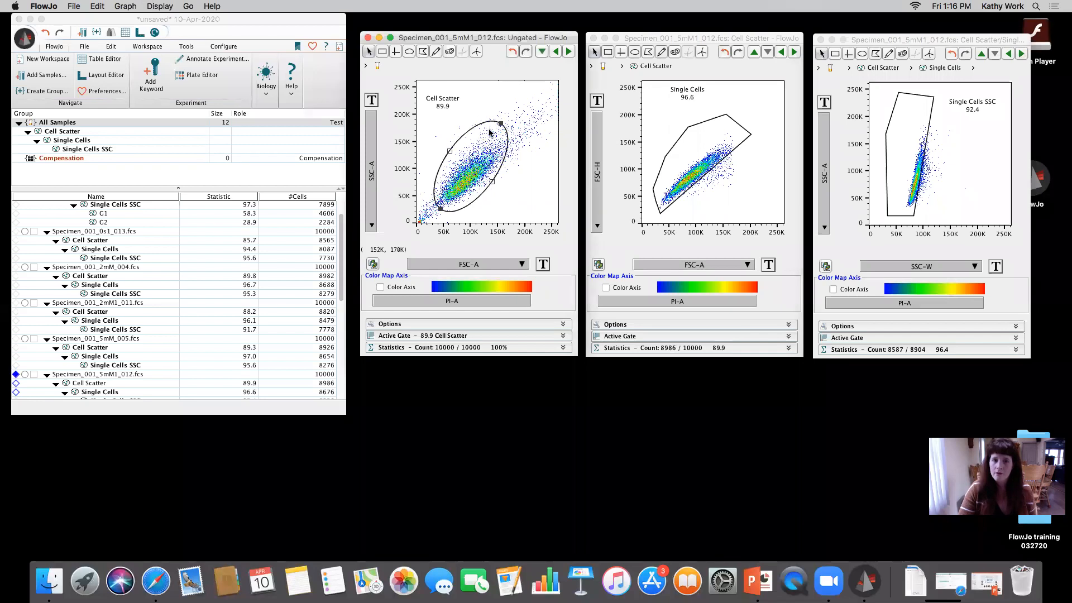
left_click_drag(500, 123, 484, 163)
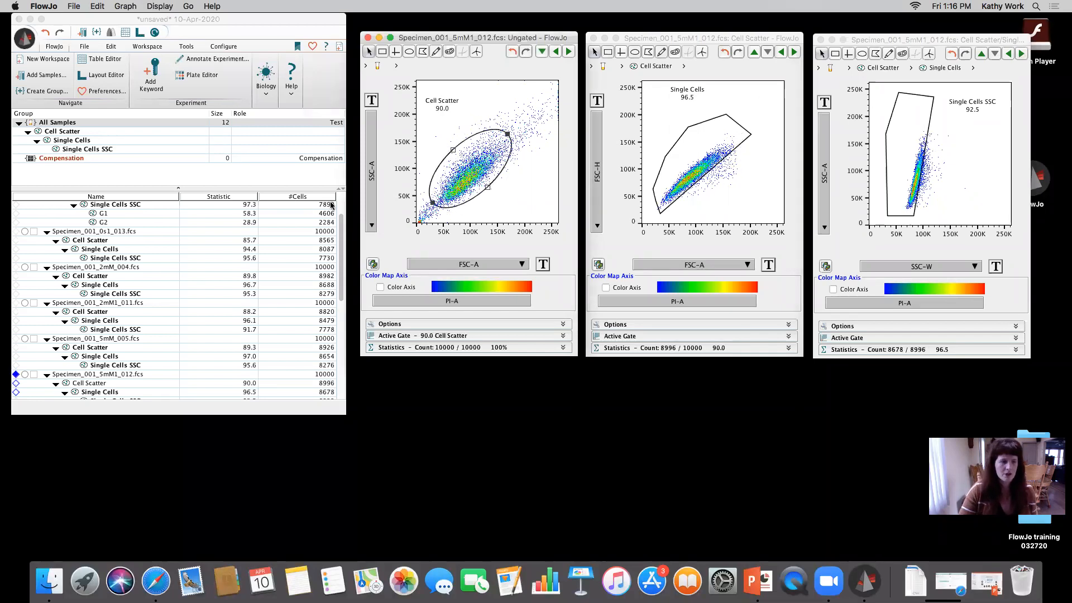
Step: Select the Single Cells SSC population of Specimen_001_0s_006.fcs and close the three open graphs
scroll(244, 227, "up", 3)
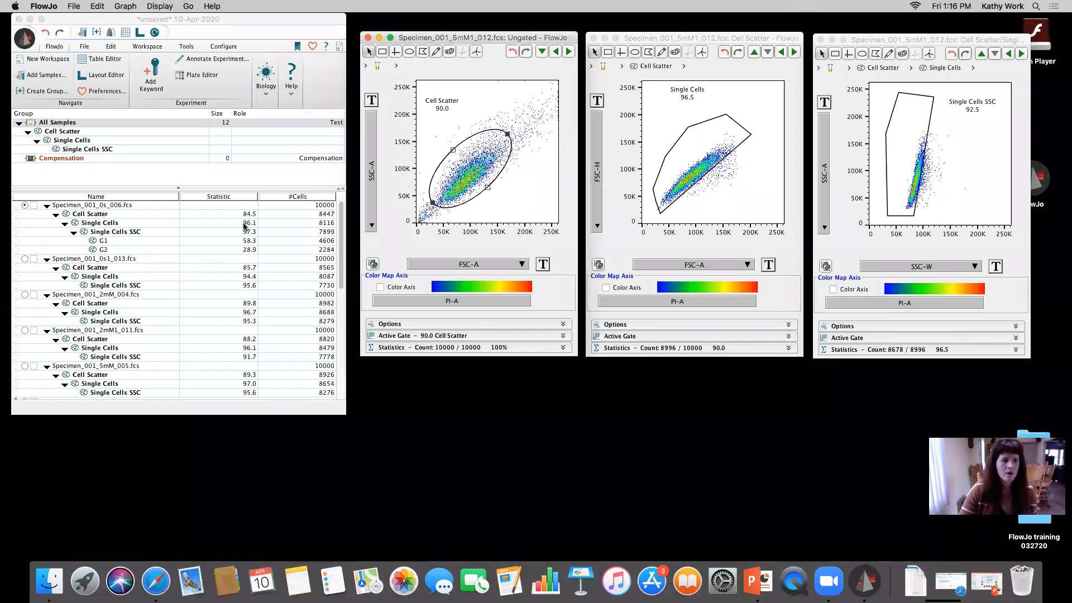
left_click(127, 232)
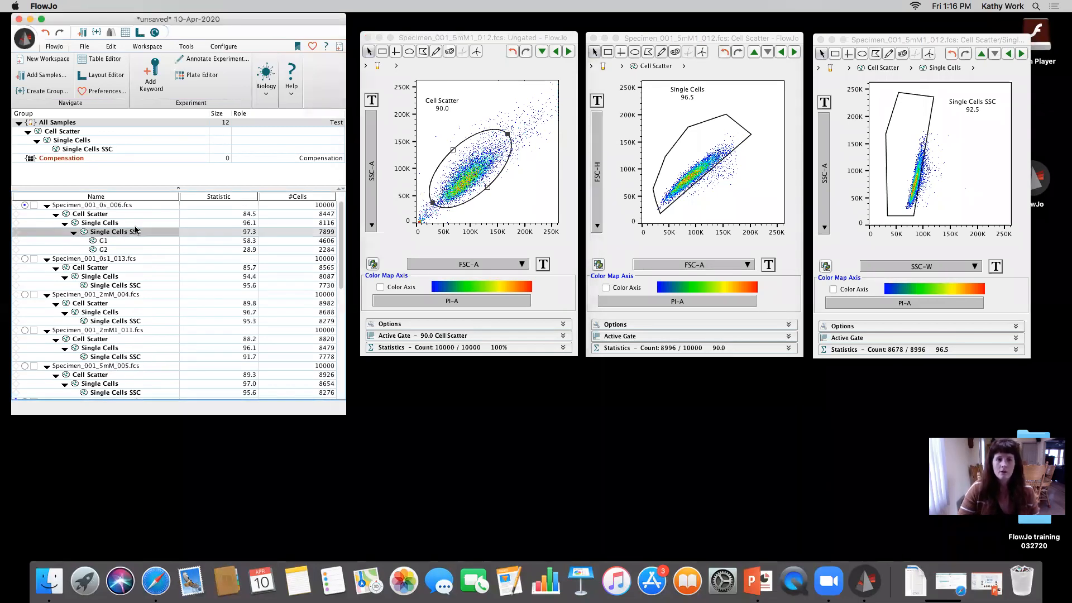
left_click(368, 37)
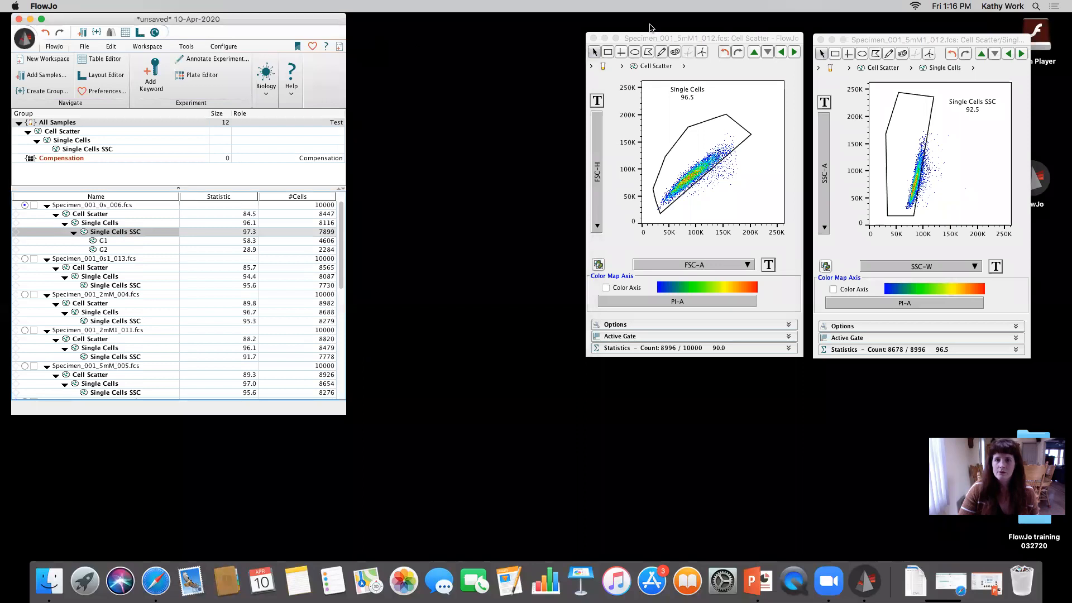
left_click(593, 38)
left_click(821, 40)
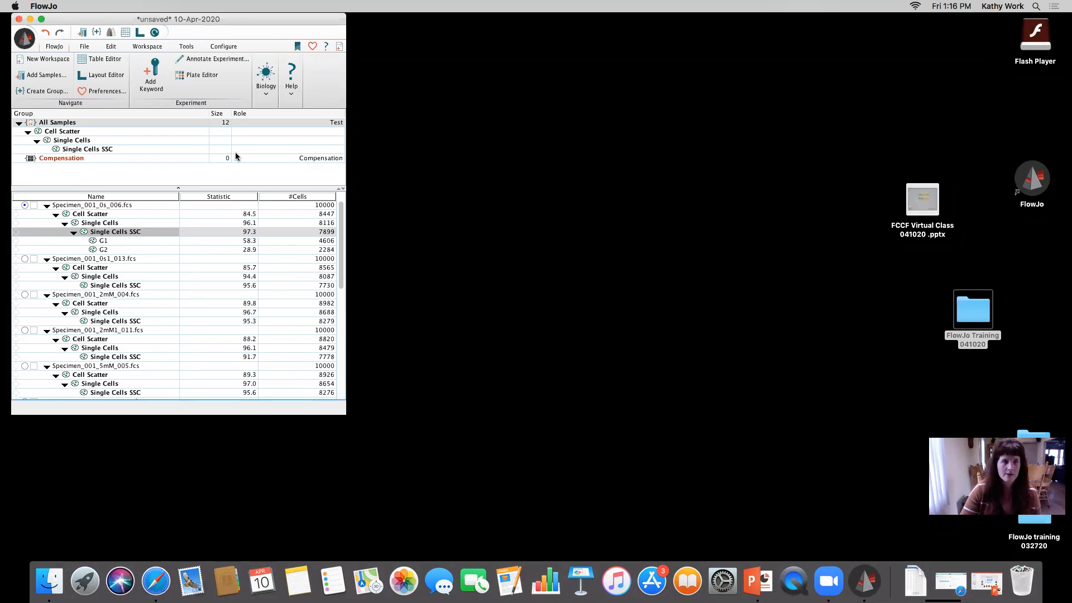
Step: Run the Cell Cycle analysis on the Single Cells SSC population of Specimen_001_0s_006.fcs and enlarge its window
left_click(265, 99)
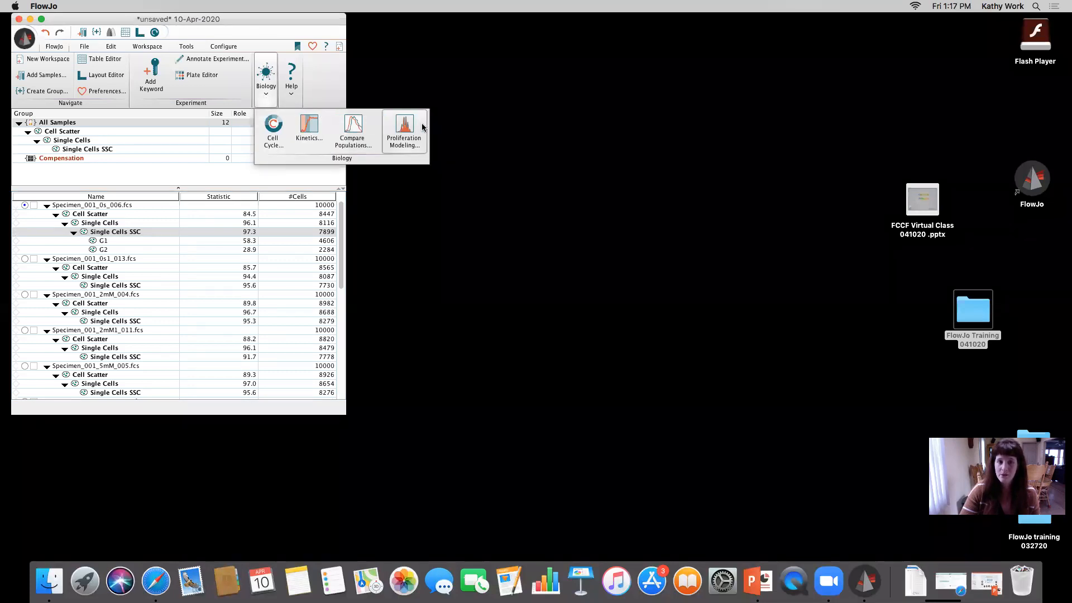
left_click(273, 129)
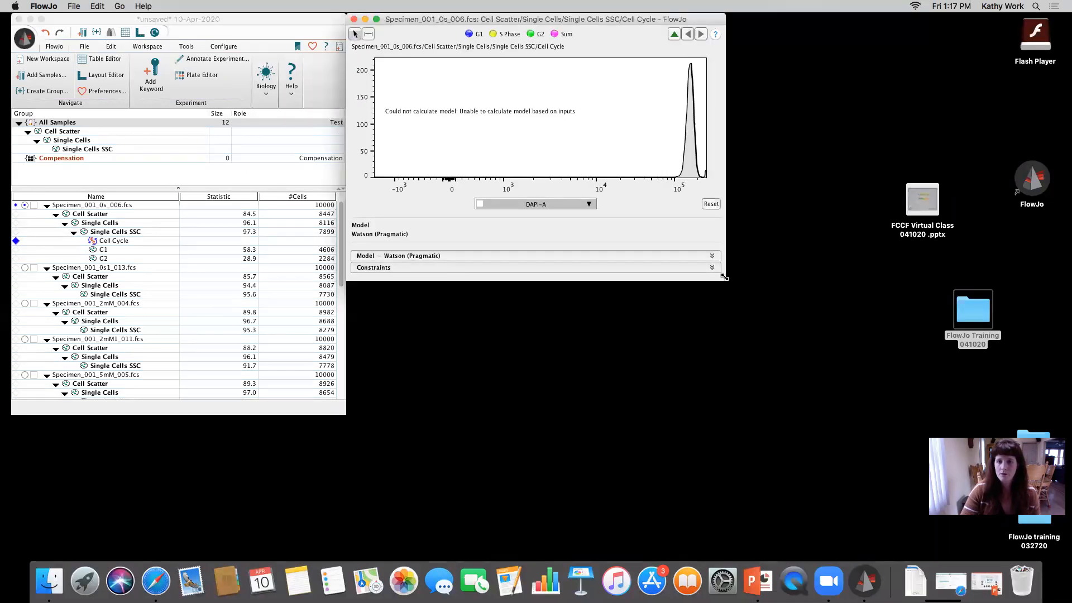
left_click_drag(724, 280, 766, 362)
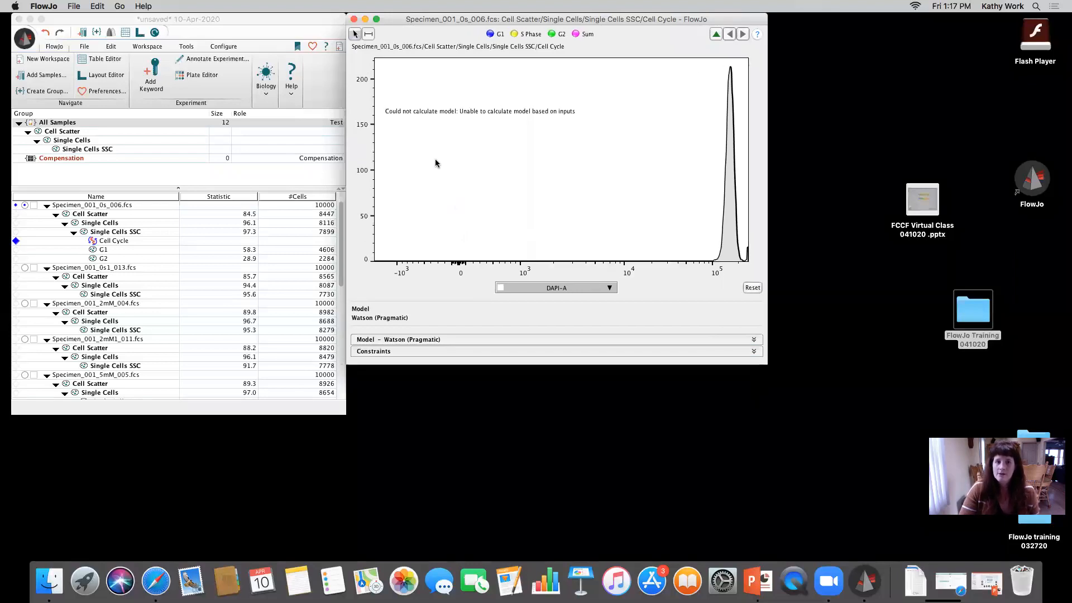
left_click_drag(408, 22, 411, 50)
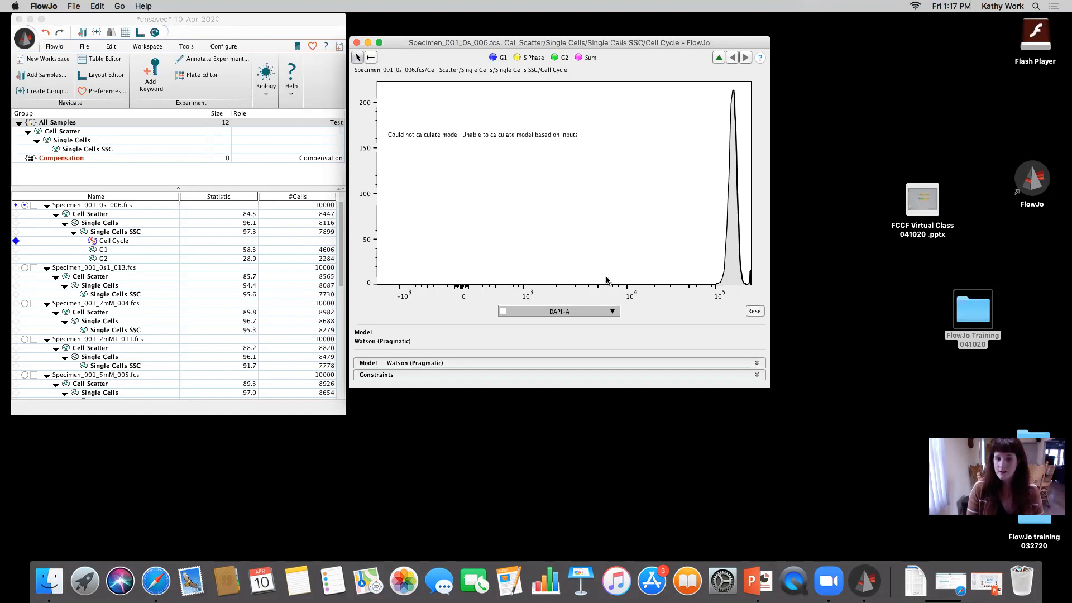
Step: Set the cell cycle model's parameter to PI-A and expand its model options
left_click(546, 313)
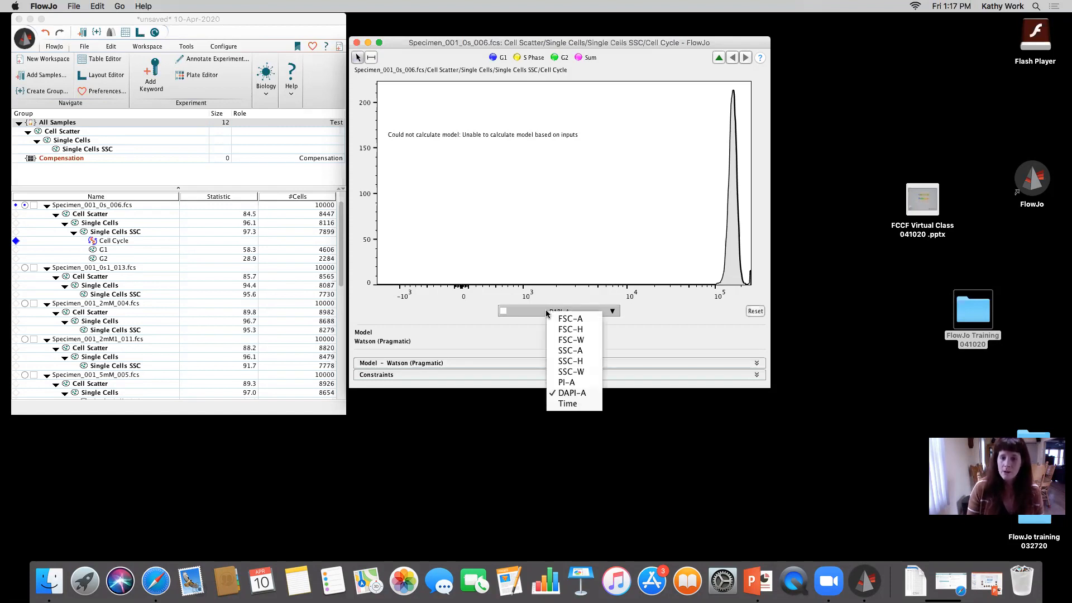
left_click(576, 384)
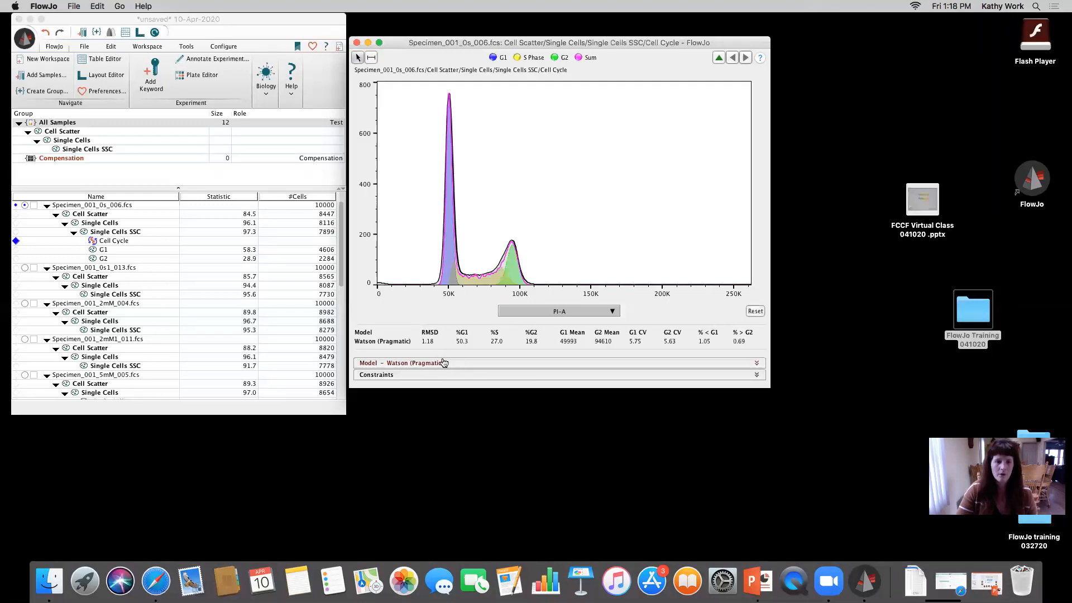
left_click(385, 364)
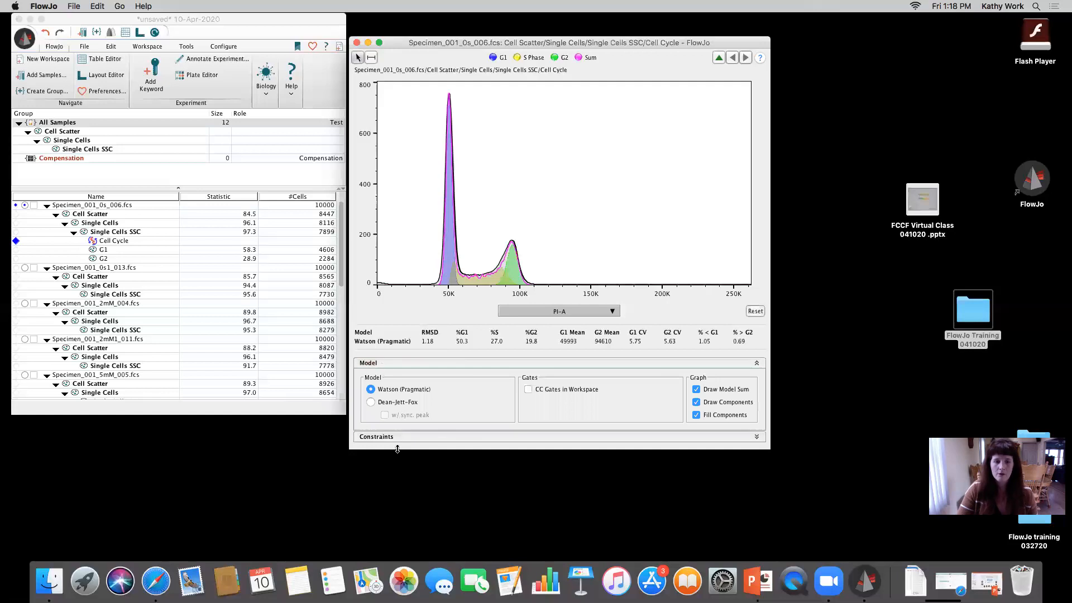
Step: Expand the Constraints options of the cell cycle model and reposition its window to fit on screen
left_click(398, 438)
left_click_drag(657, 51, 669, 47)
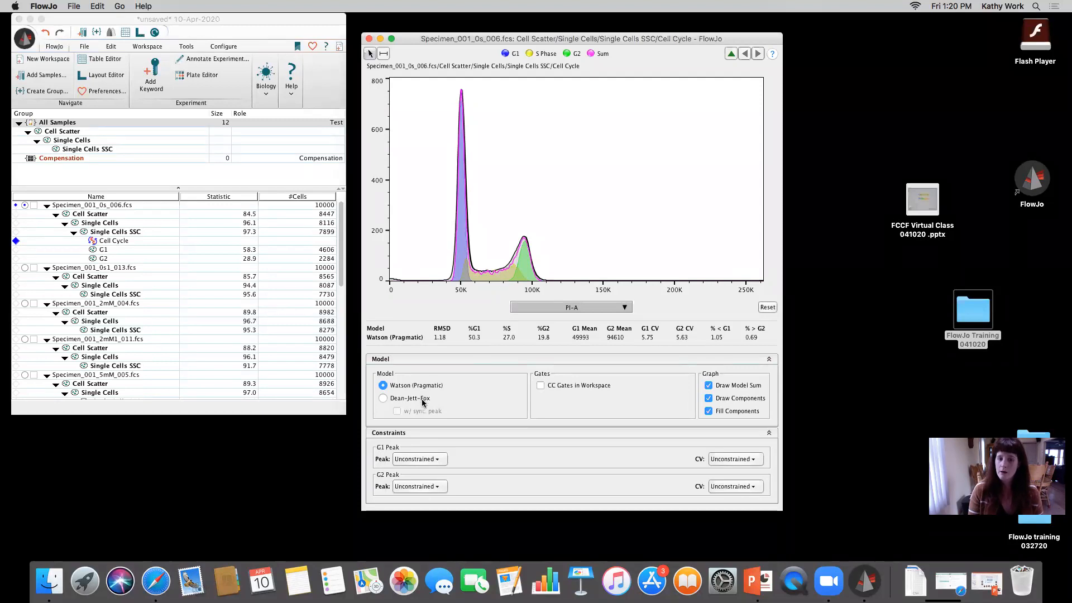
Step: Try the Dean-Jett-Fox model on the PI-A histogram and return to Watson (Pragmatic)
left_click(383, 399)
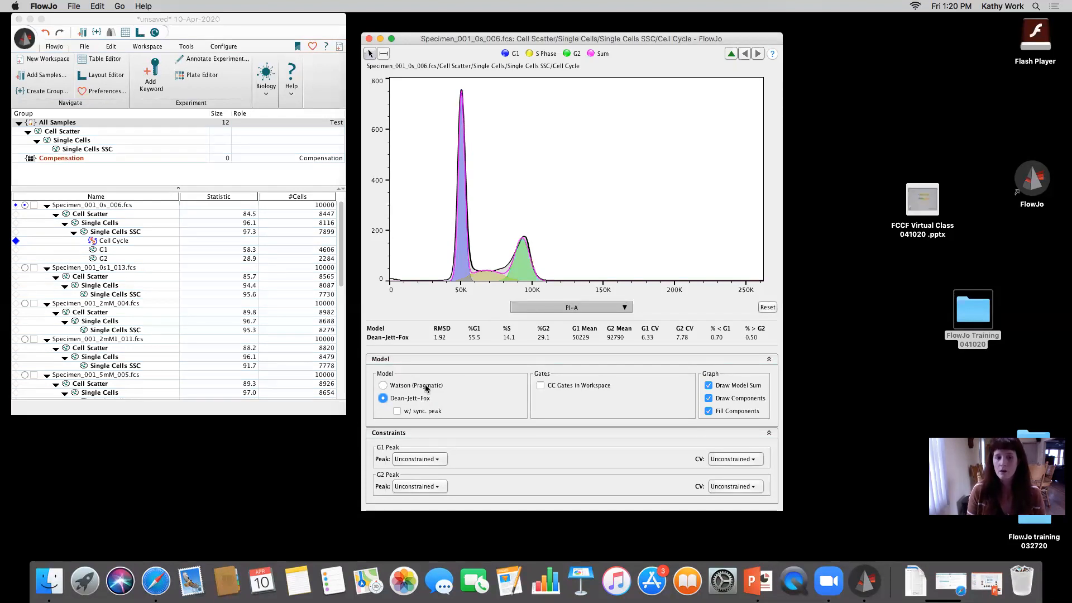
mouse_move(426, 388)
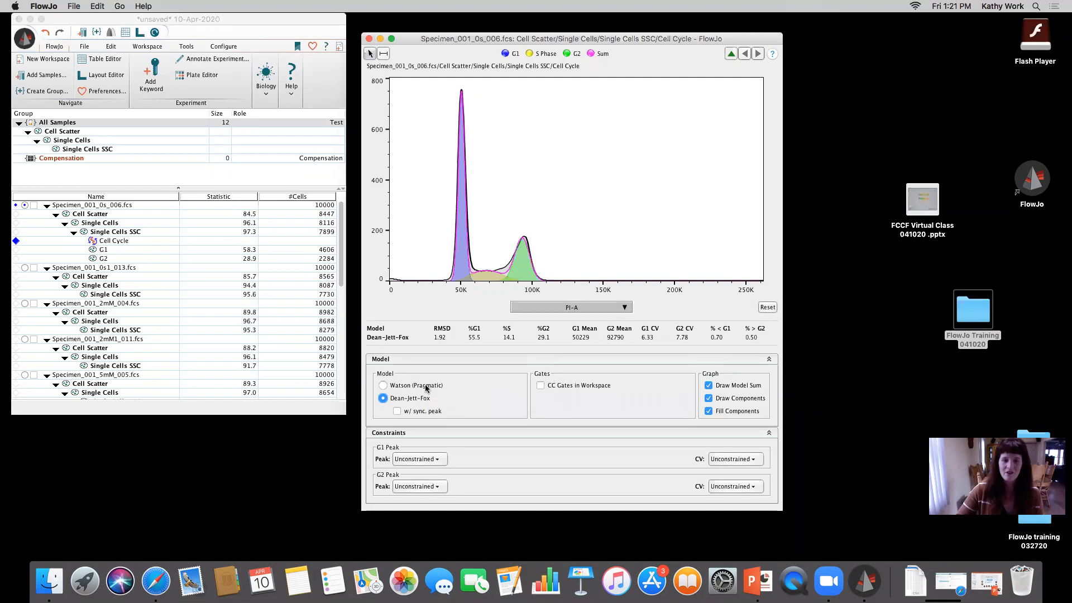
left_click(384, 385)
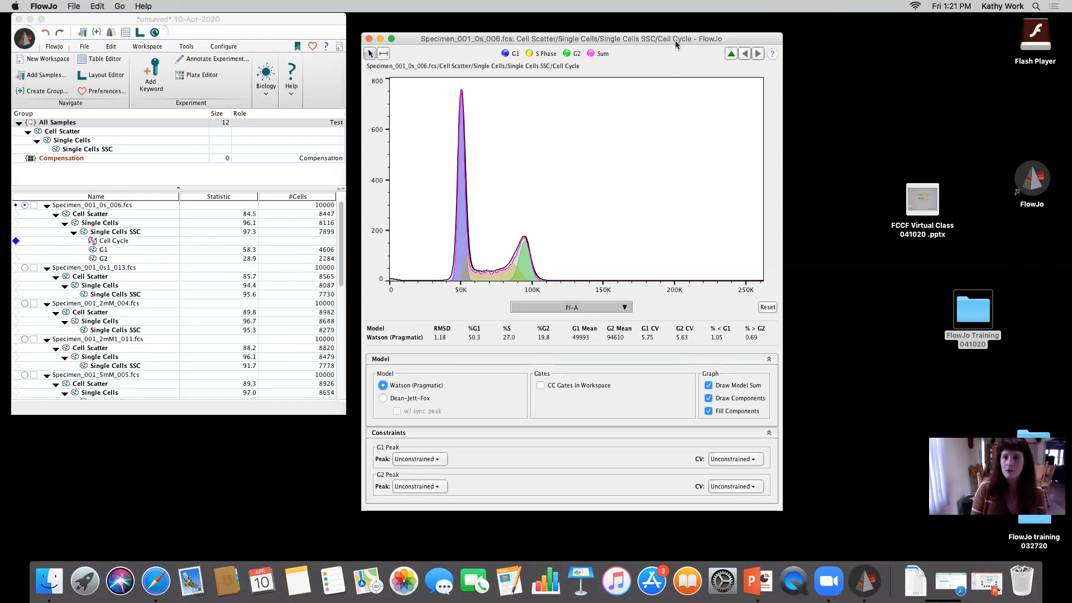
left_click_drag(675, 40, 672, 50)
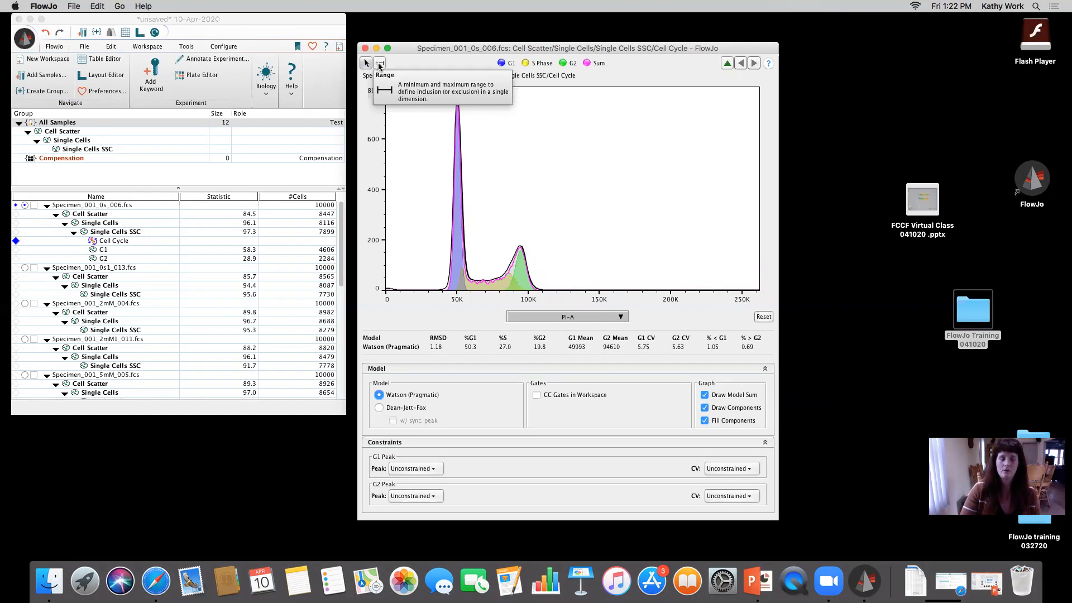
Step: Draw a G1 range constraint around the first peak, spanning about 42319 to 57993 on PI-A
left_click(379, 67)
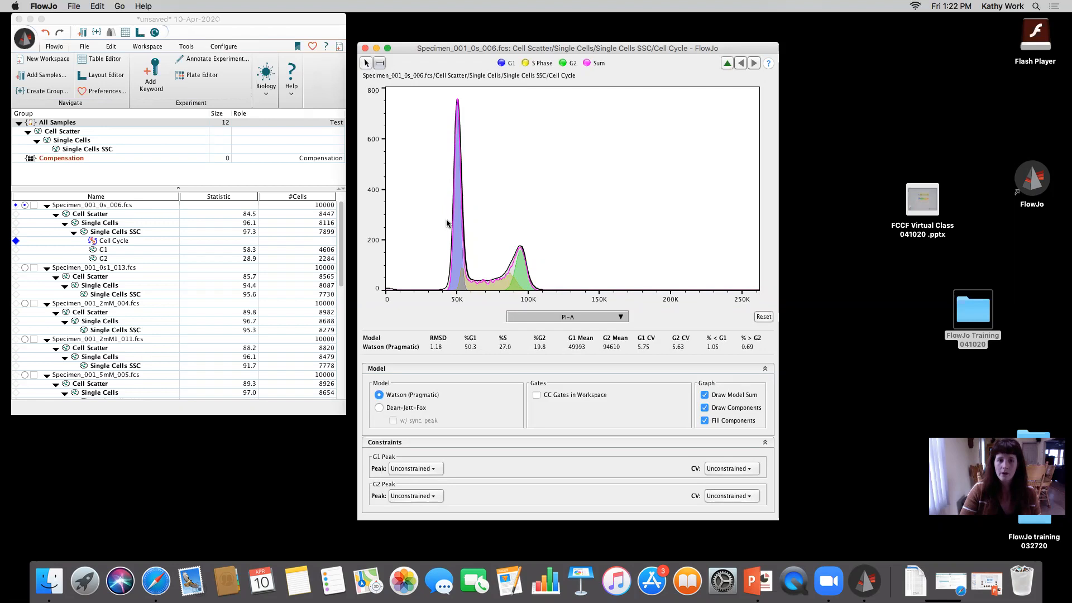
left_click_drag(446, 222, 470, 243)
left_click(380, 64)
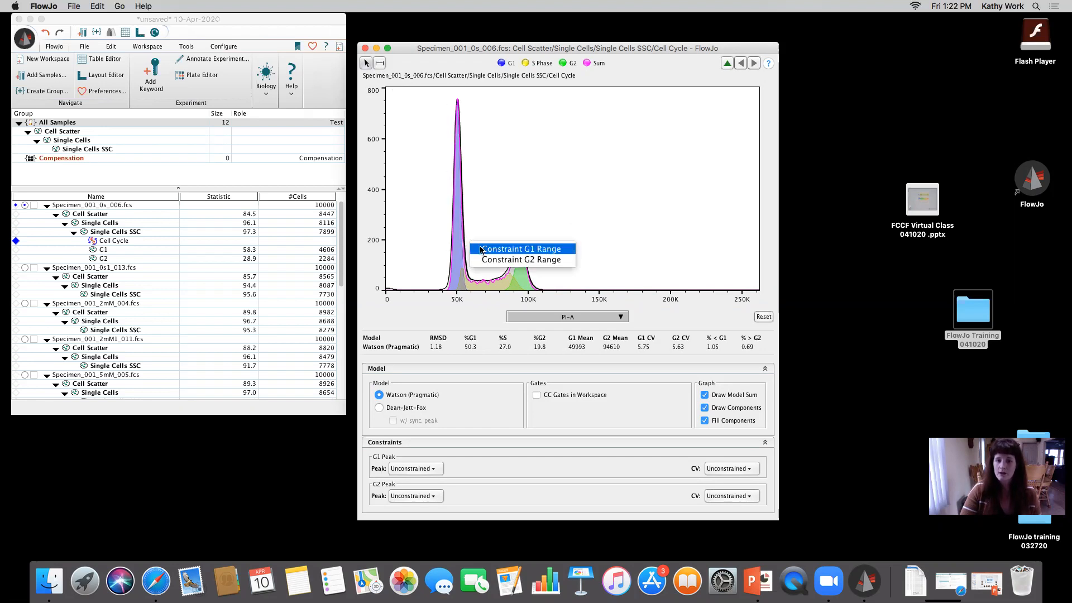
left_click(480, 248)
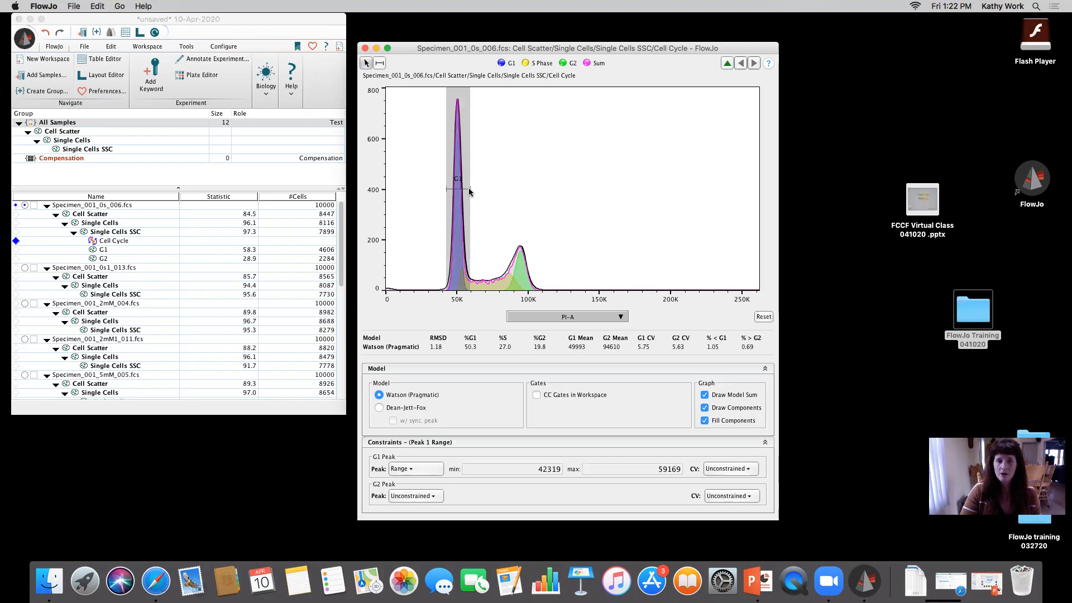
left_click_drag(470, 193, 468, 190)
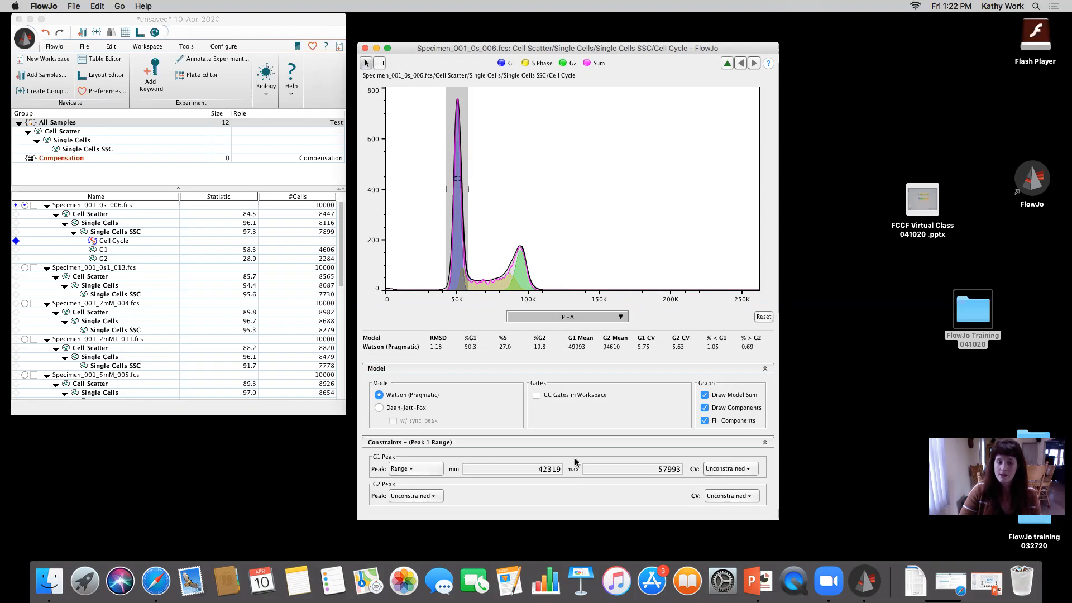
Step: Remove the G1 range constraint, try the Range option for the G1 peak, and return it to Unconstrained
left_click(436, 469)
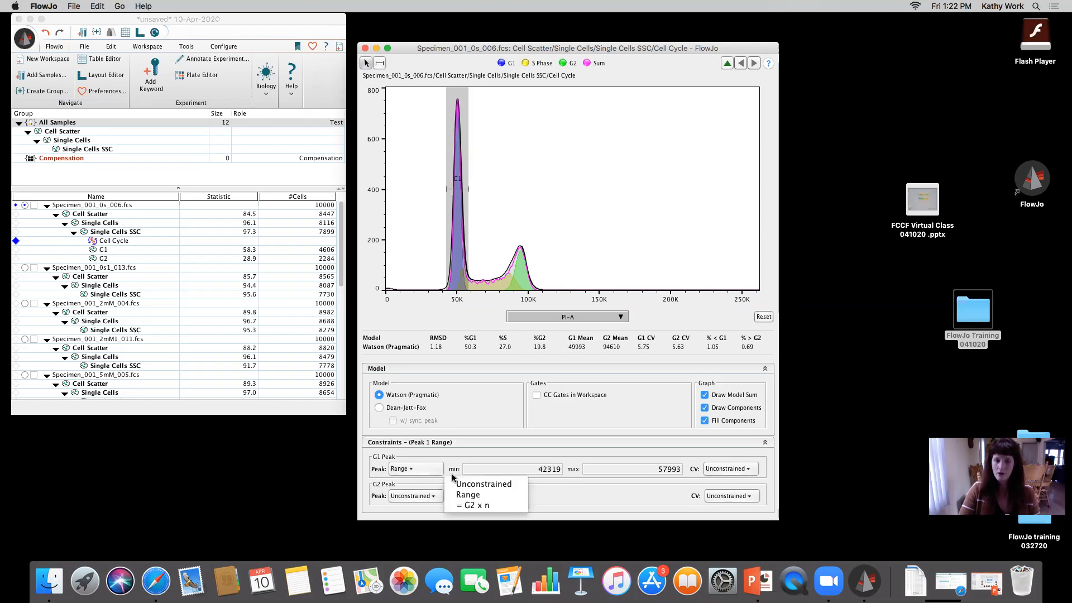
left_click(453, 483)
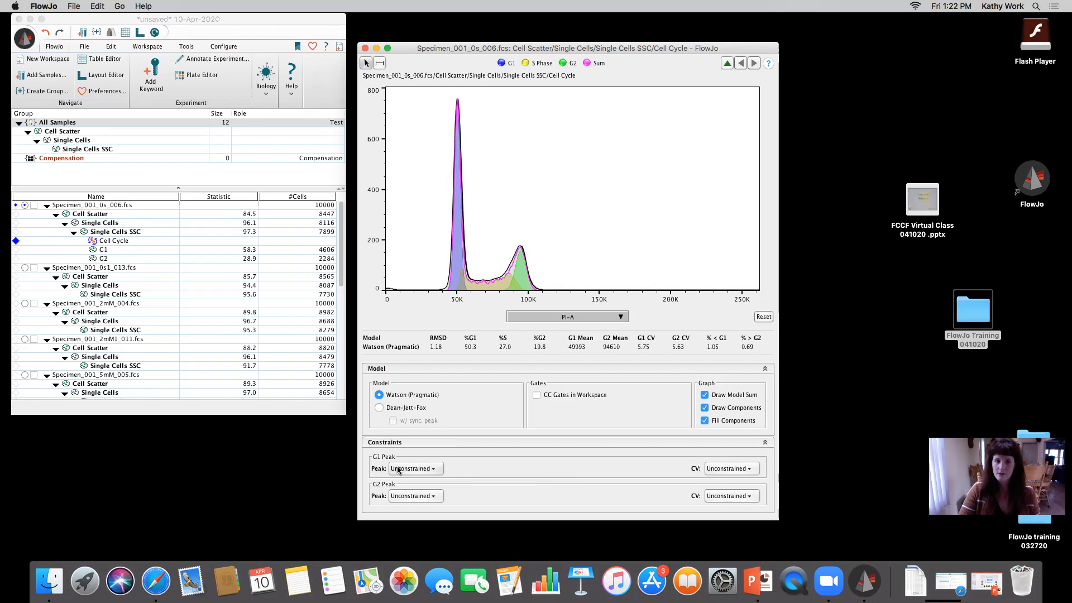
left_click(398, 469)
left_click(457, 491)
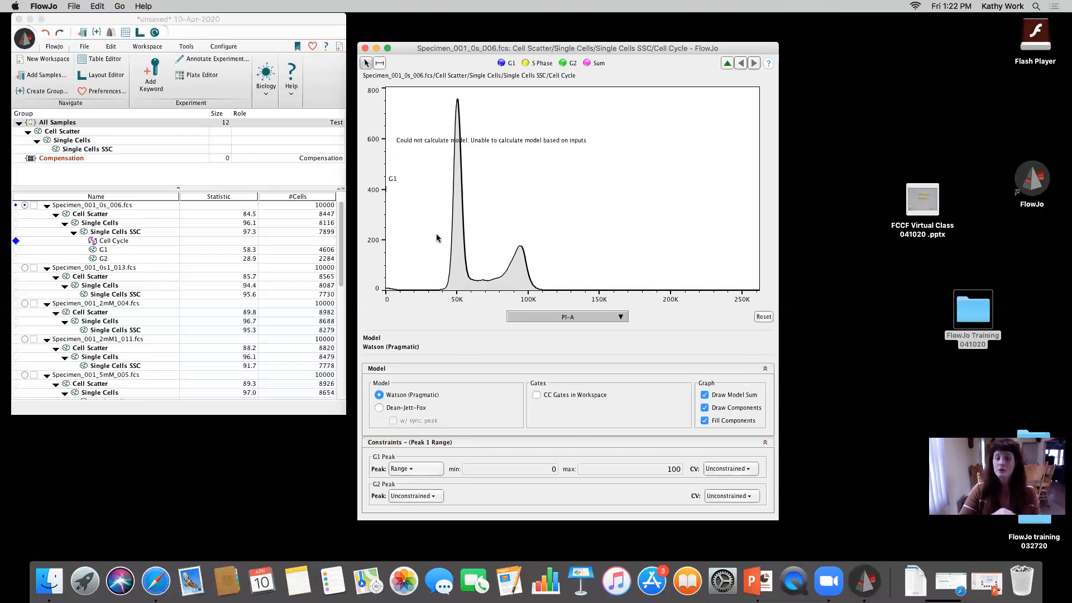
left_click(415, 468)
left_click(468, 480)
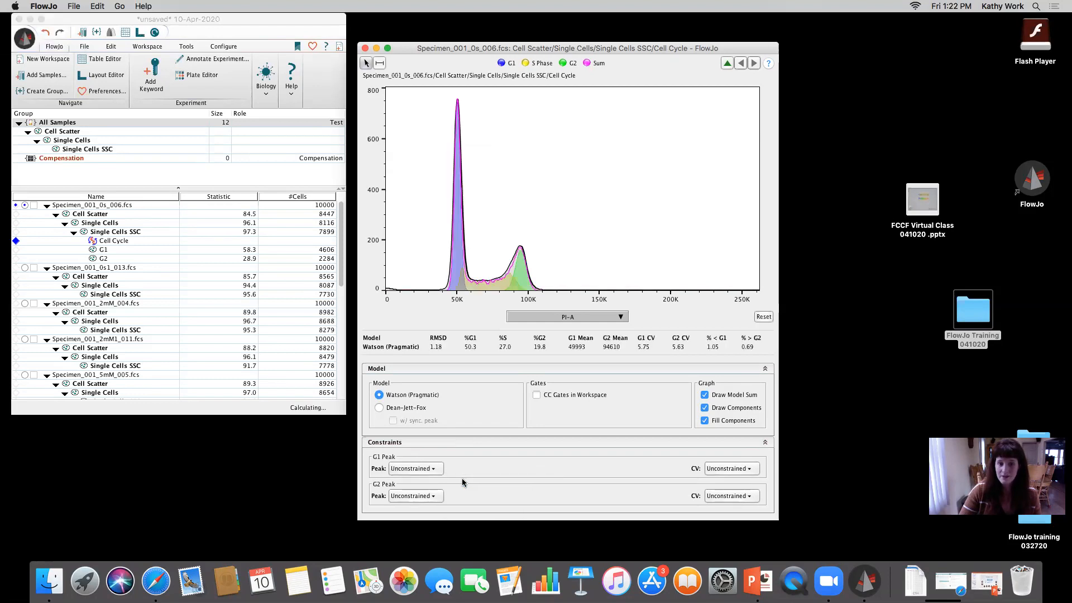
Step: Constrain the G1 peak to a drawn range of about 42711 to 58385 and move the G1 label beside the peak
left_click(433, 496)
left_click(455, 496)
left_click(381, 66)
left_click_drag(447, 223, 471, 225)
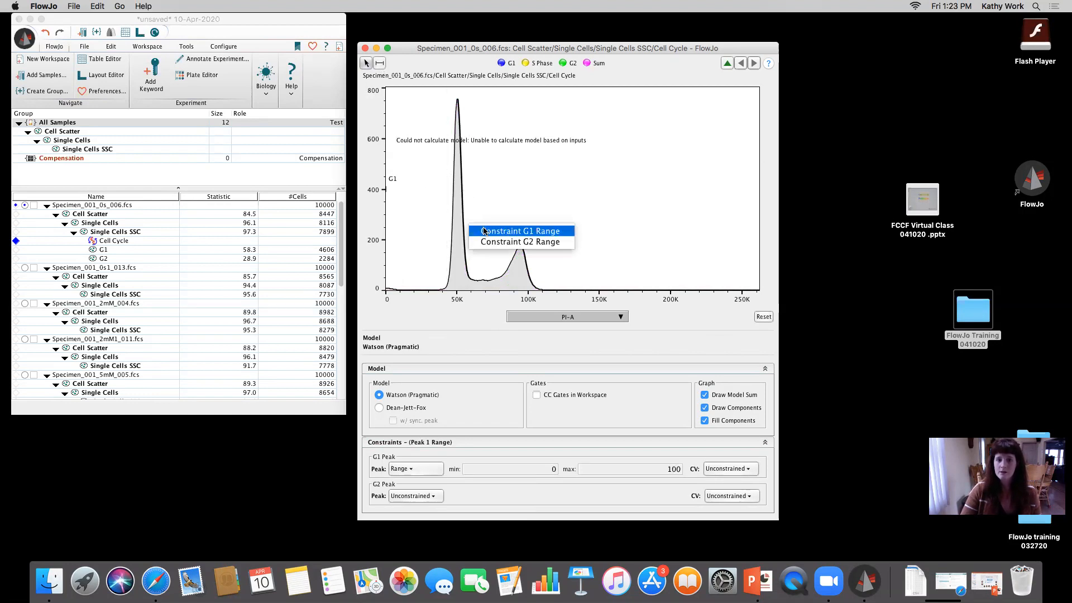
left_click(483, 231)
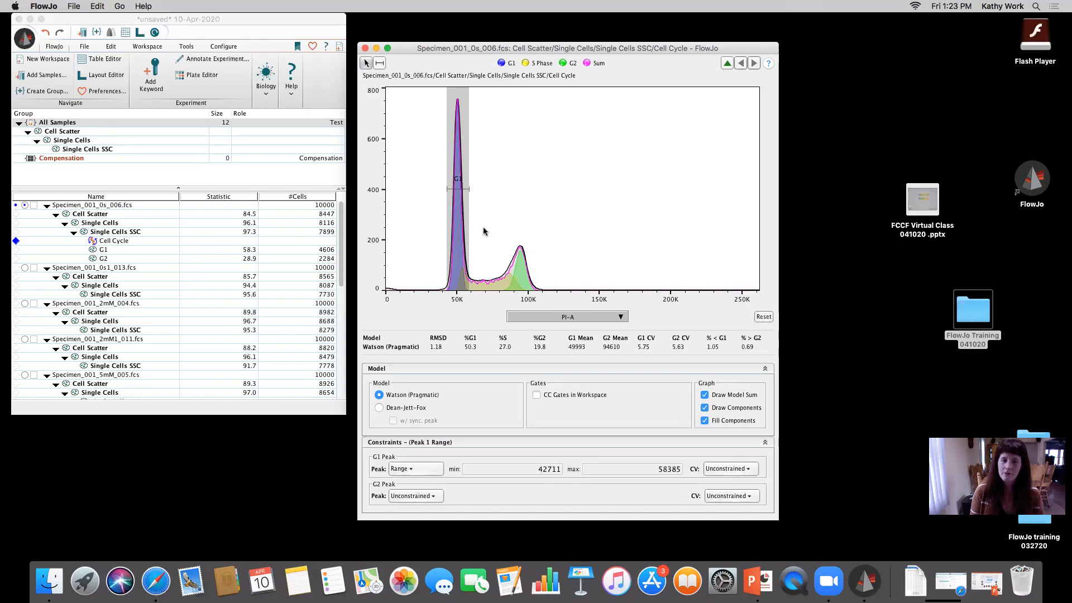
left_click_drag(451, 172, 439, 162)
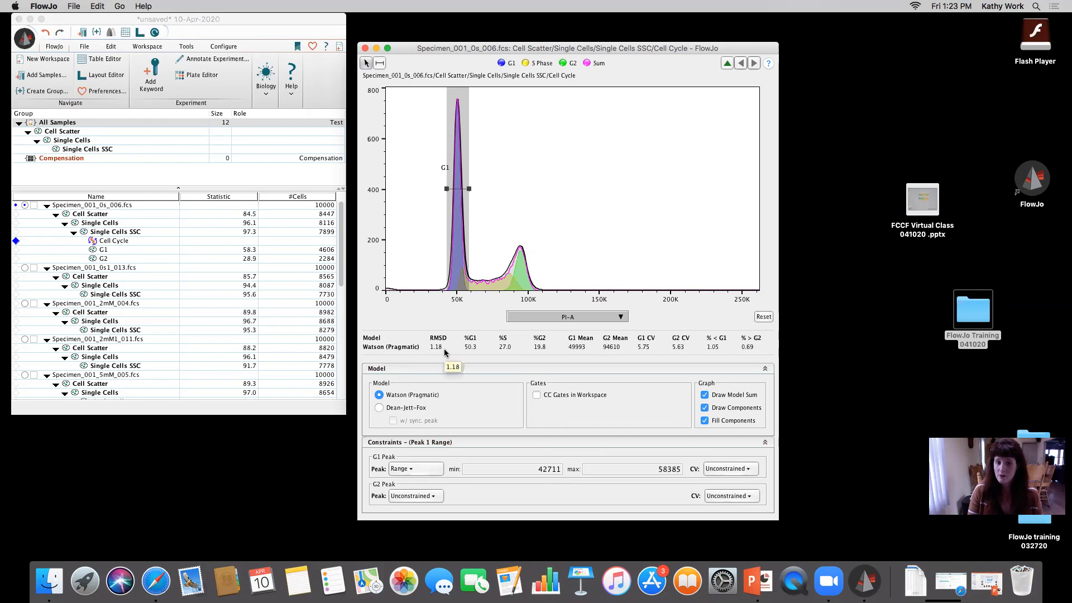
Step: Reset the G1 peak to Unconstrained and redraw its constraint range from about 42319 to 57993
left_click(437, 470)
left_click(465, 484)
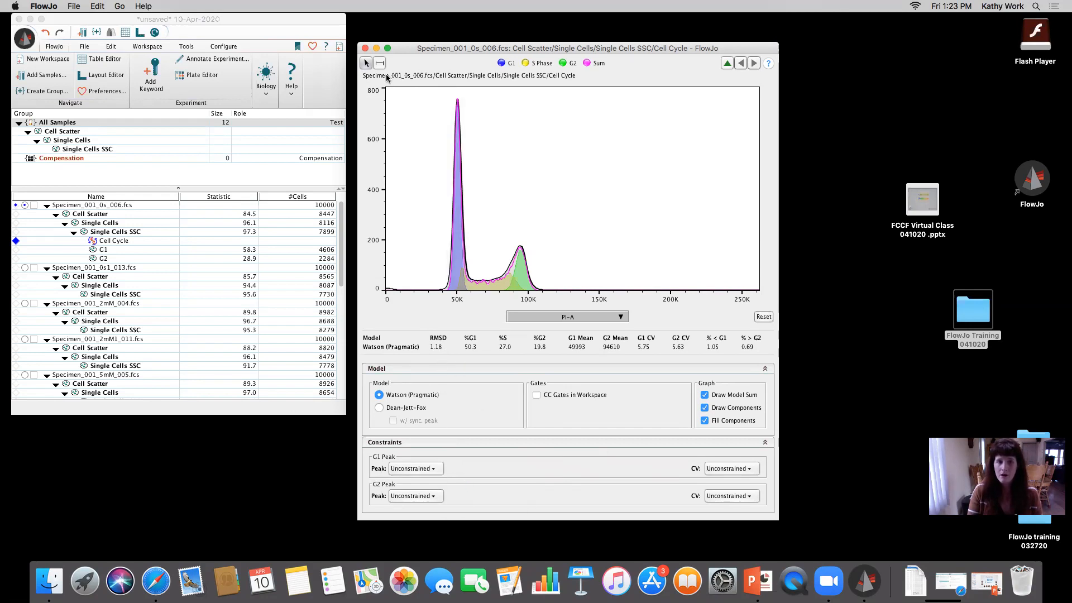
left_click_drag(446, 257, 469, 259)
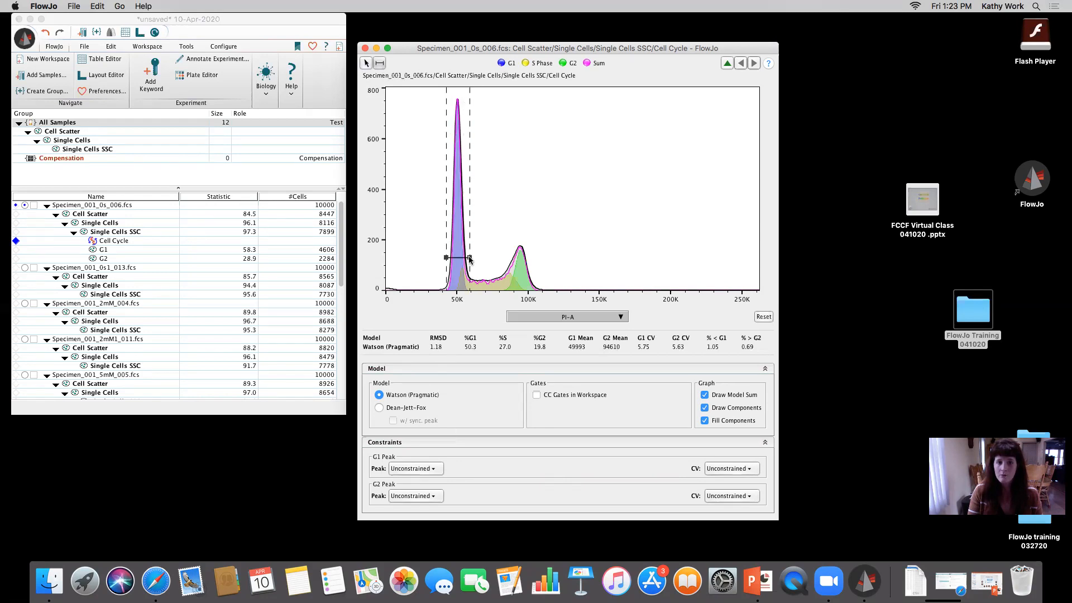
left_click(502, 319)
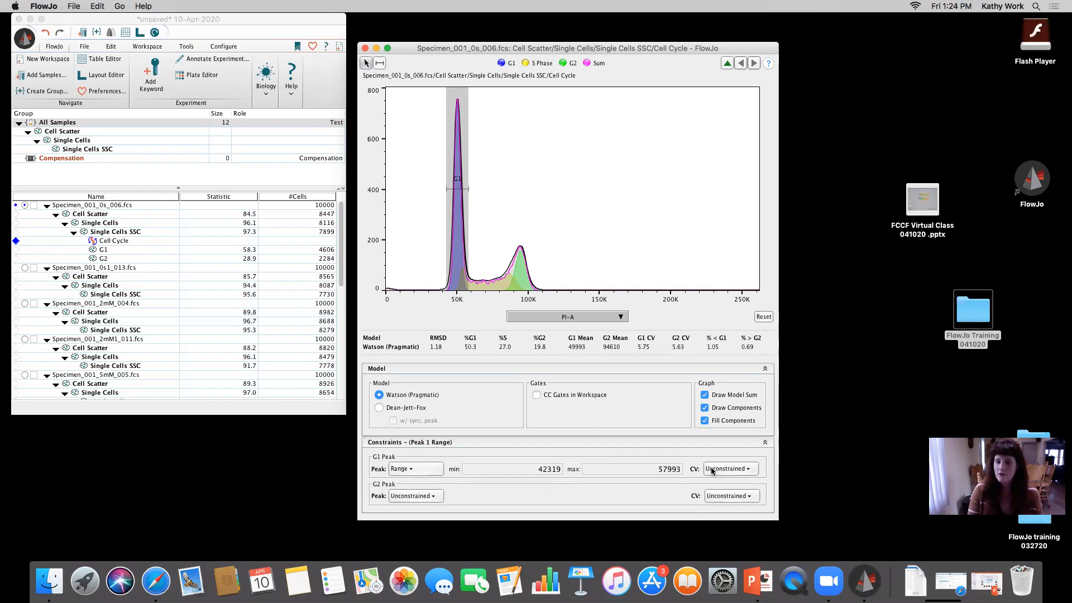
Step: Constrain the G1 peak's CV with the = n option and set n to 2
left_click(747, 470)
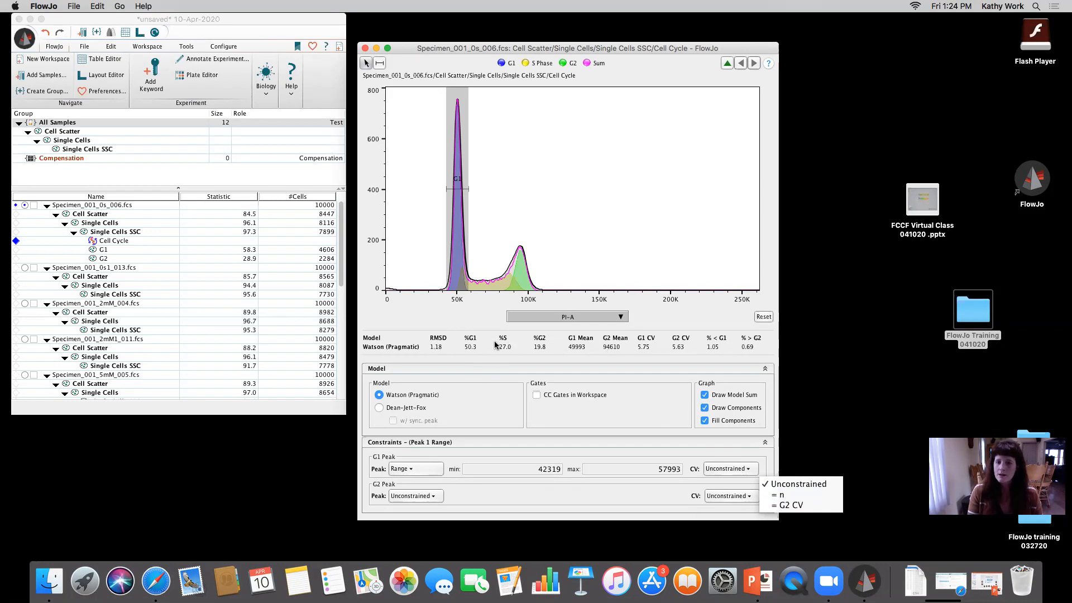
left_click(675, 340)
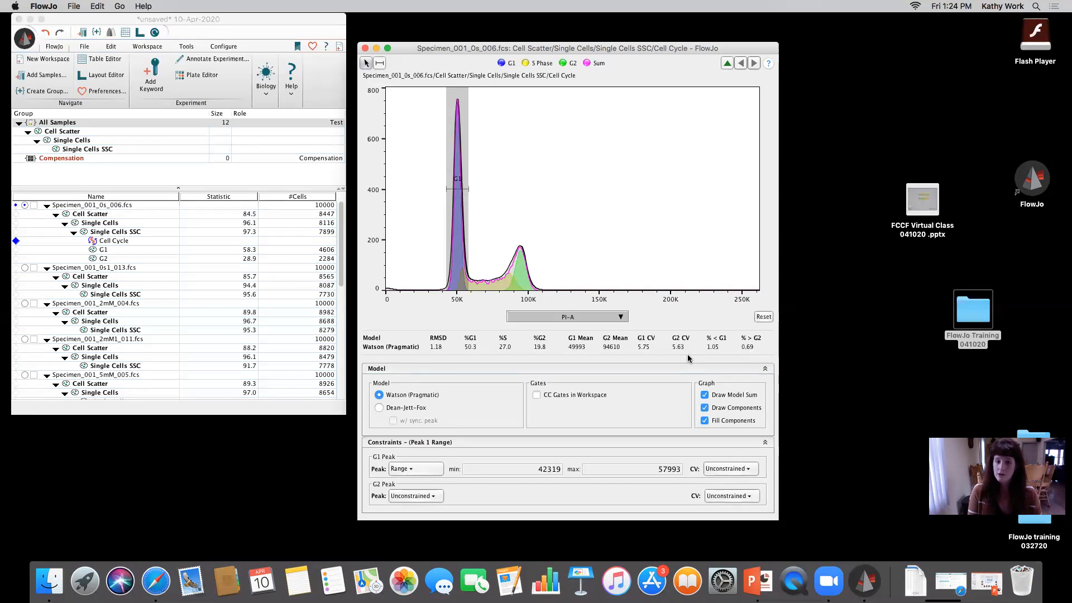
left_click(726, 471)
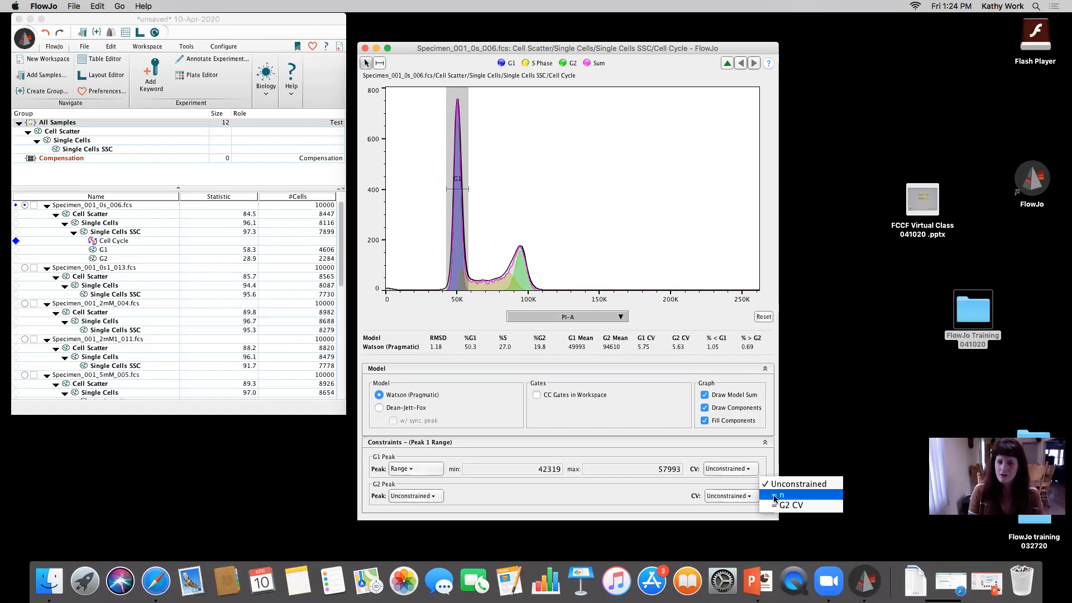
left_click(775, 495)
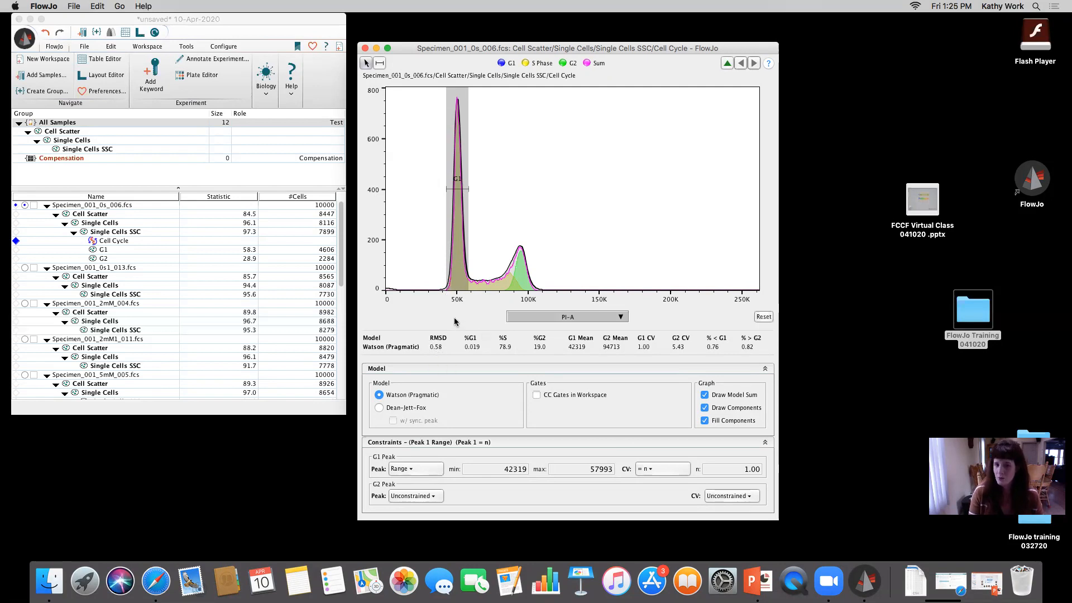
left_click(739, 466)
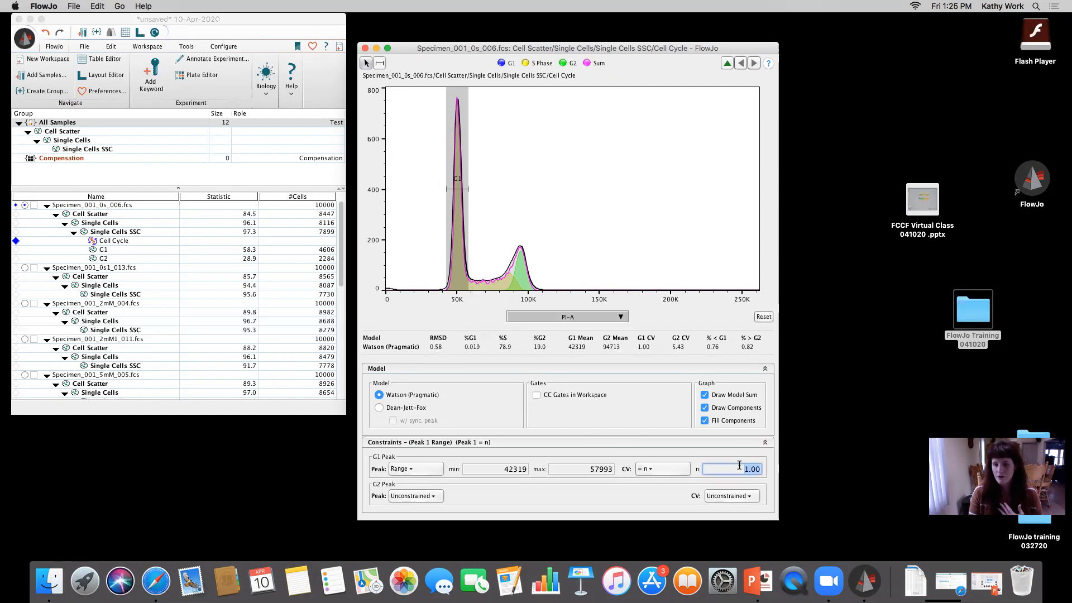
type("2")
key("Return")
Step: Raise the G1 peak's CV constraint n to 3 and to 4, recalculating the model for each value
left_click(739, 467)
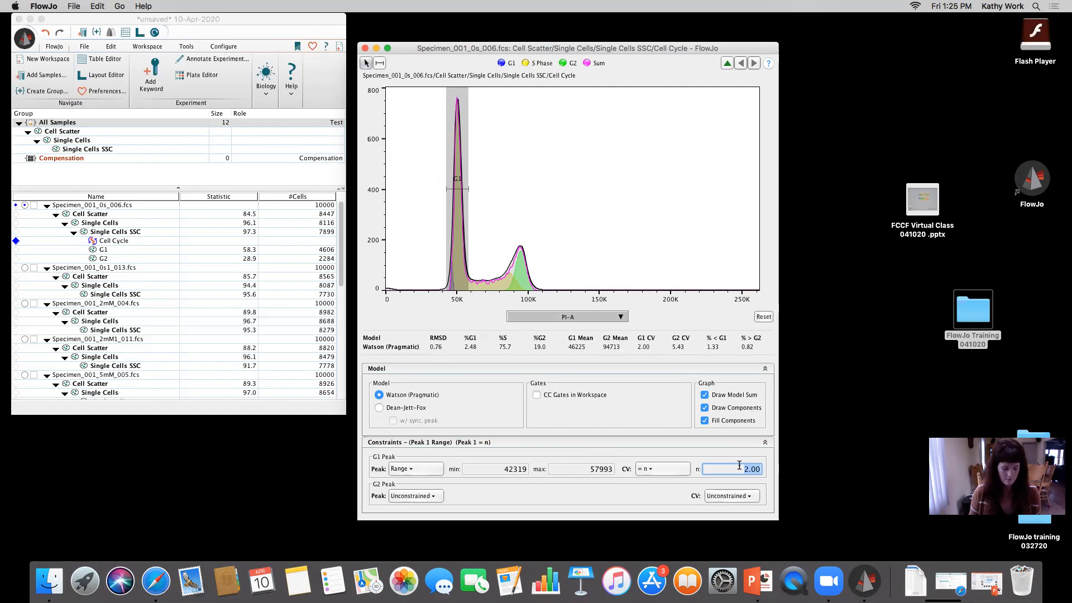
type("3")
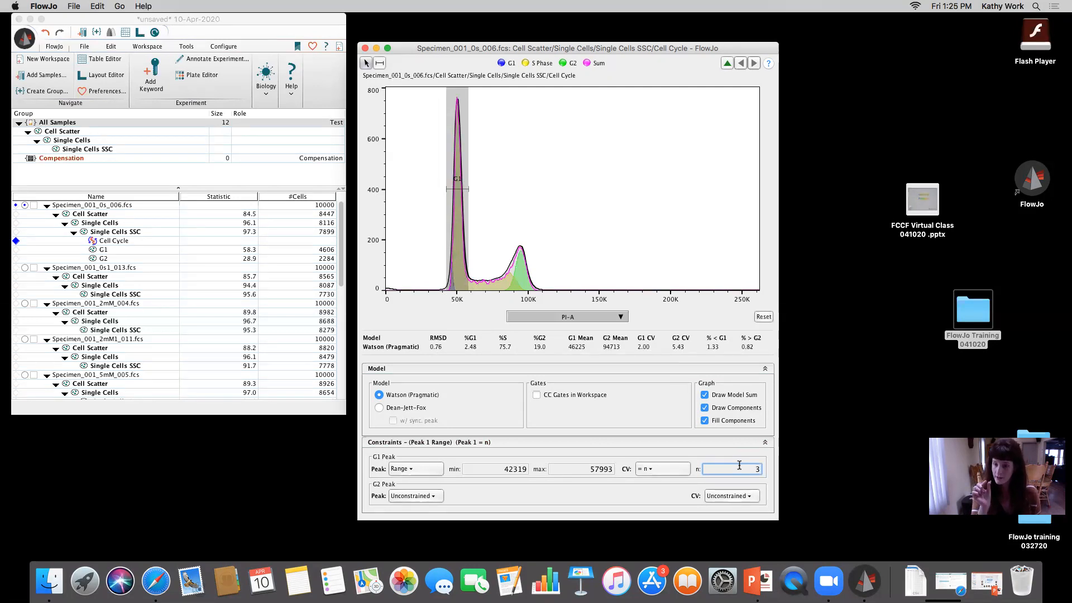
type("3")
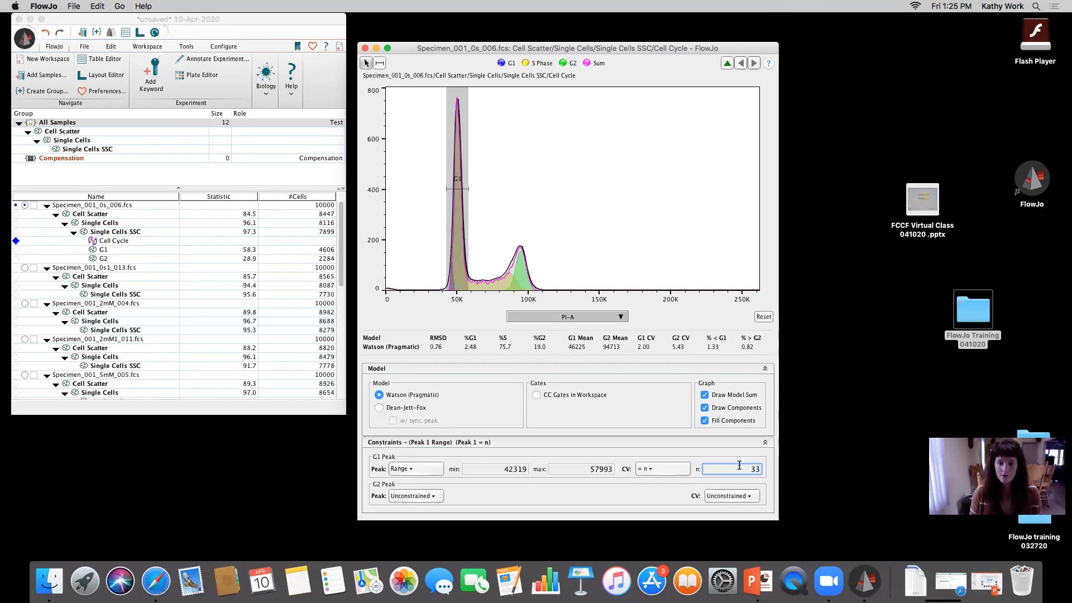
key("BackSpace")
key("Return")
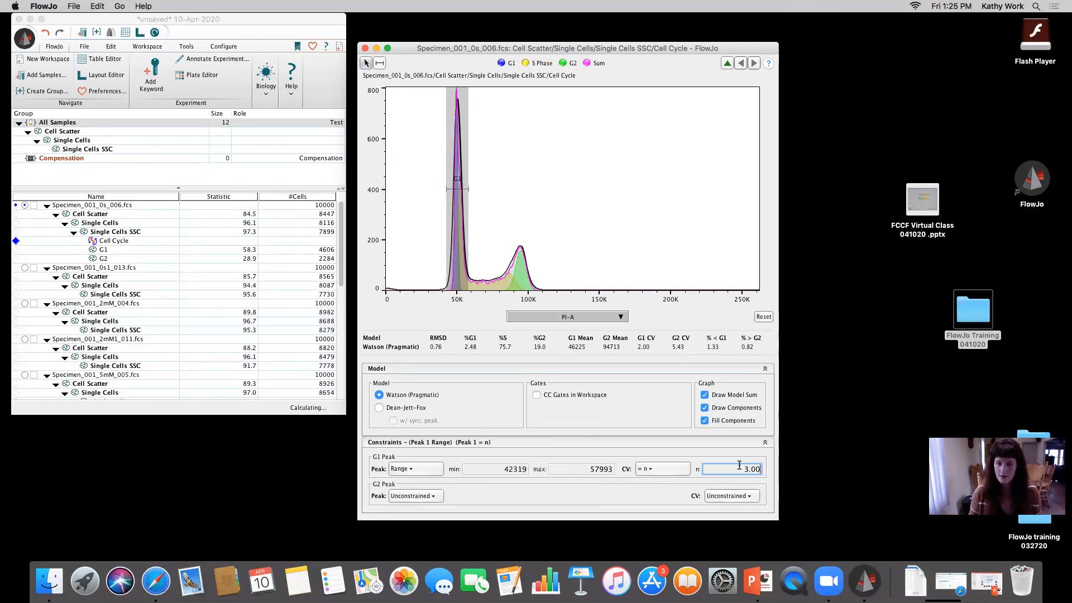
double_click(739, 465)
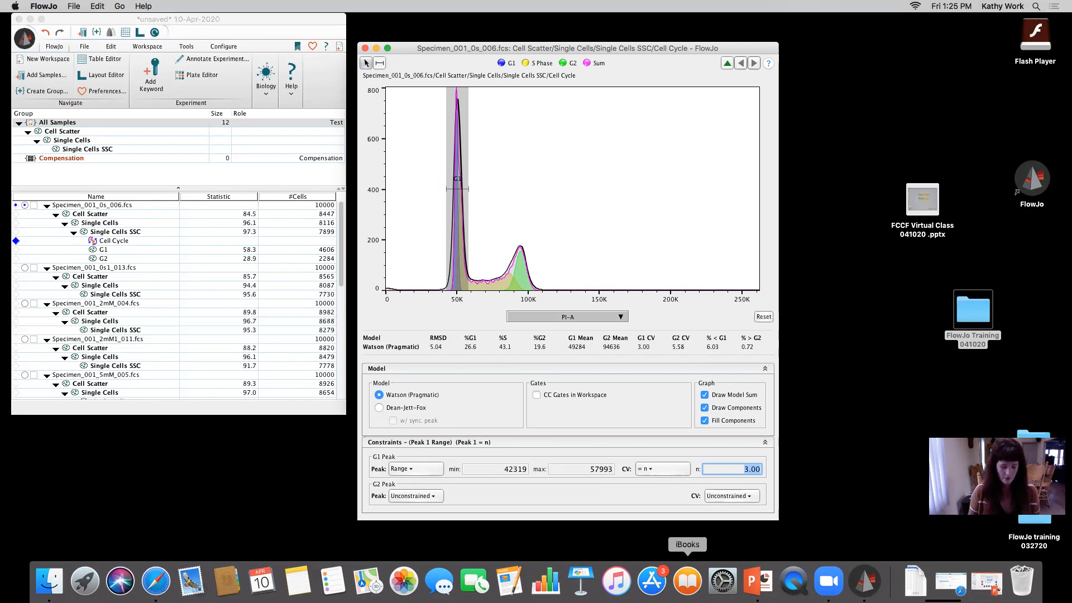
type("4")
key("Return")
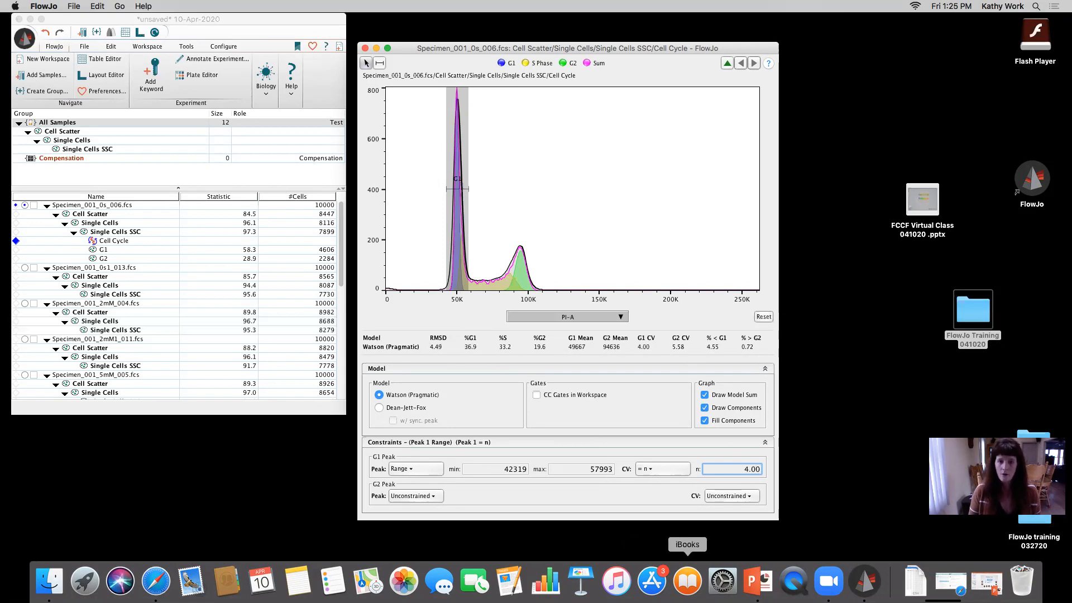
left_click(687, 581)
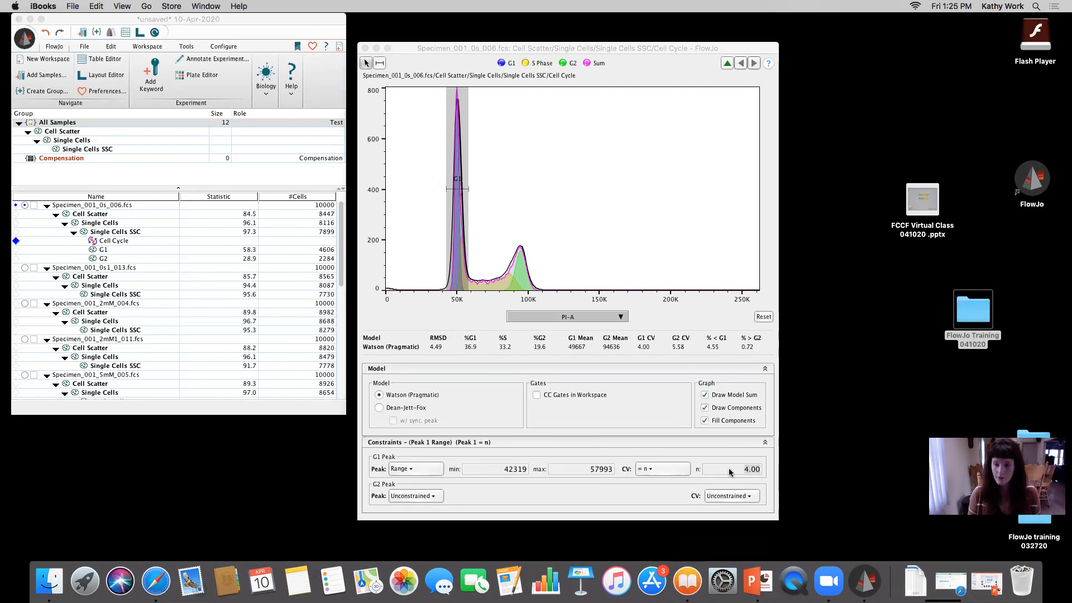
left_click_drag(729, 472, 764, 473)
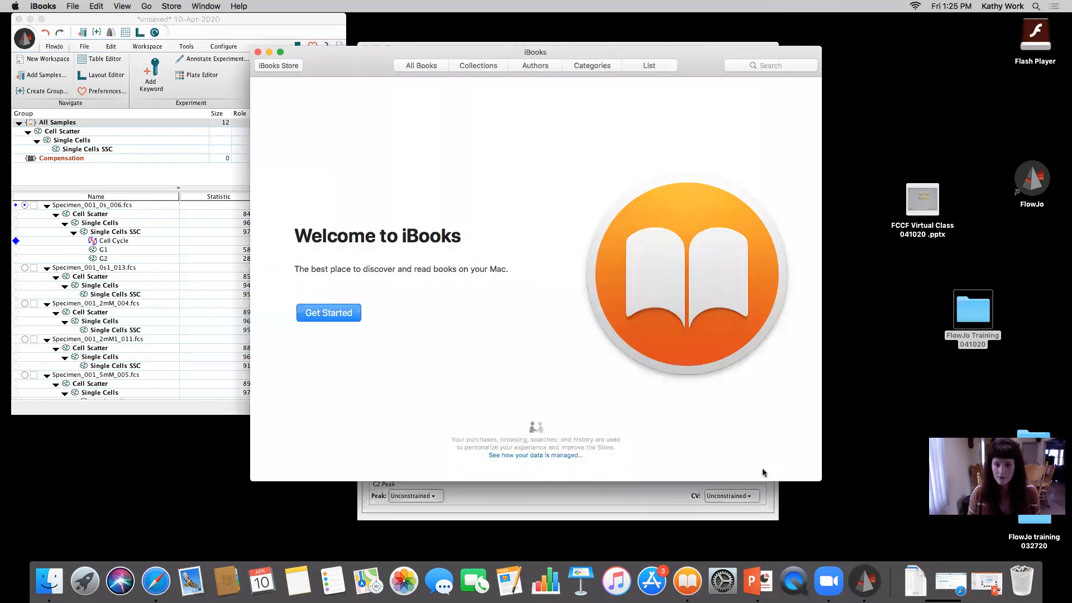
left_click(258, 52)
Step: Set the G1 peak's CV constraint n to 5 and recalculate the model
left_click(730, 469)
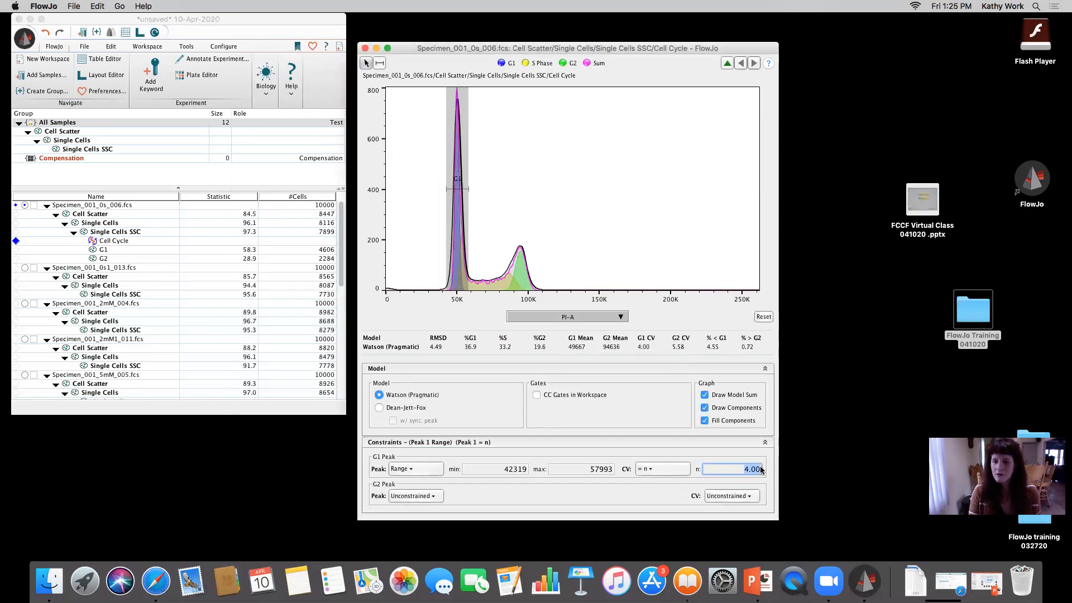
type("5")
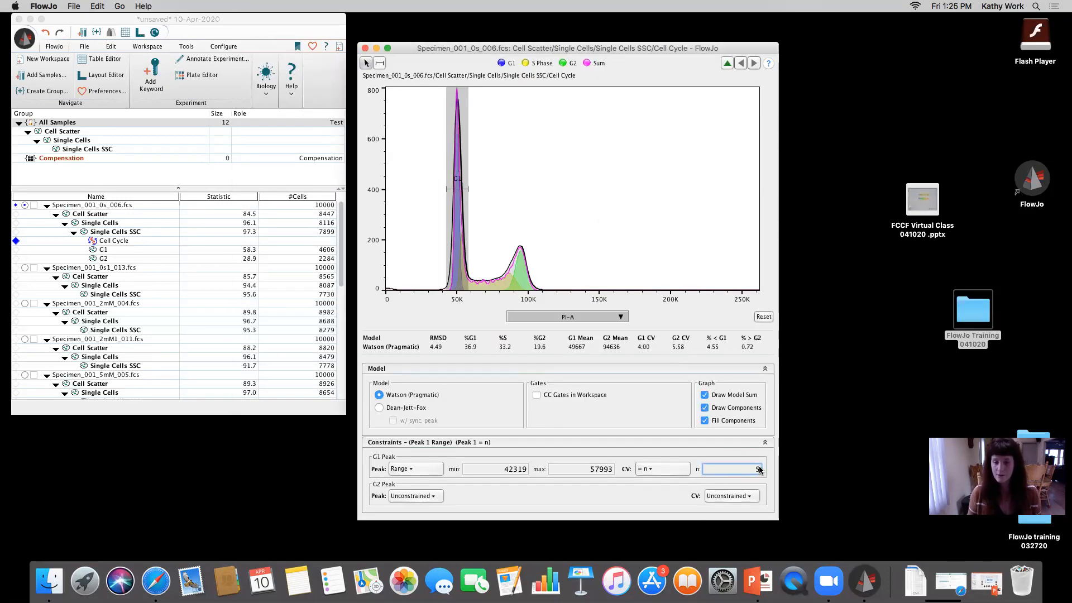
key("Return")
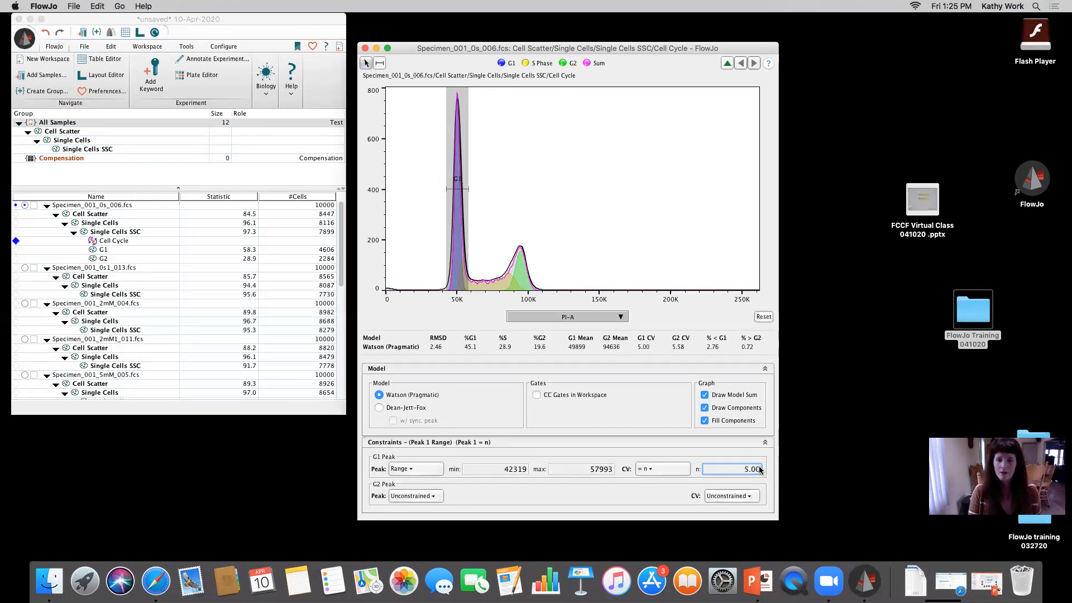
Step: Set the G1 peak's CV constraint n to 6 and recalculate the model
double_click(743, 470)
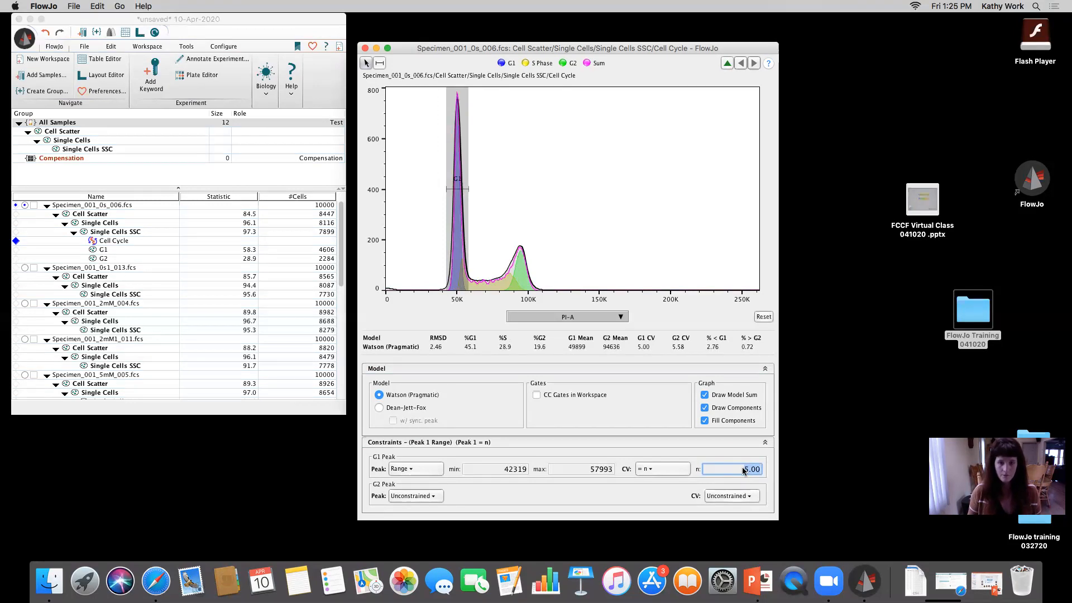
type("6")
key("Return")
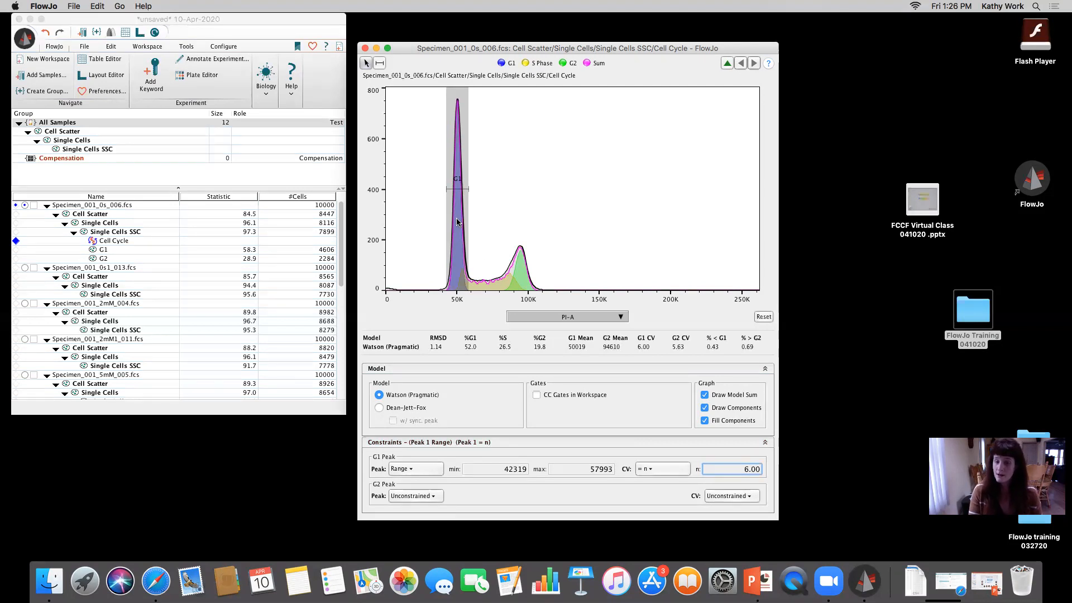
Step: Switch Draw Model Sum, Draw Components and Fill Components off and back on, one at a time, to compare the graph
left_click(704, 396)
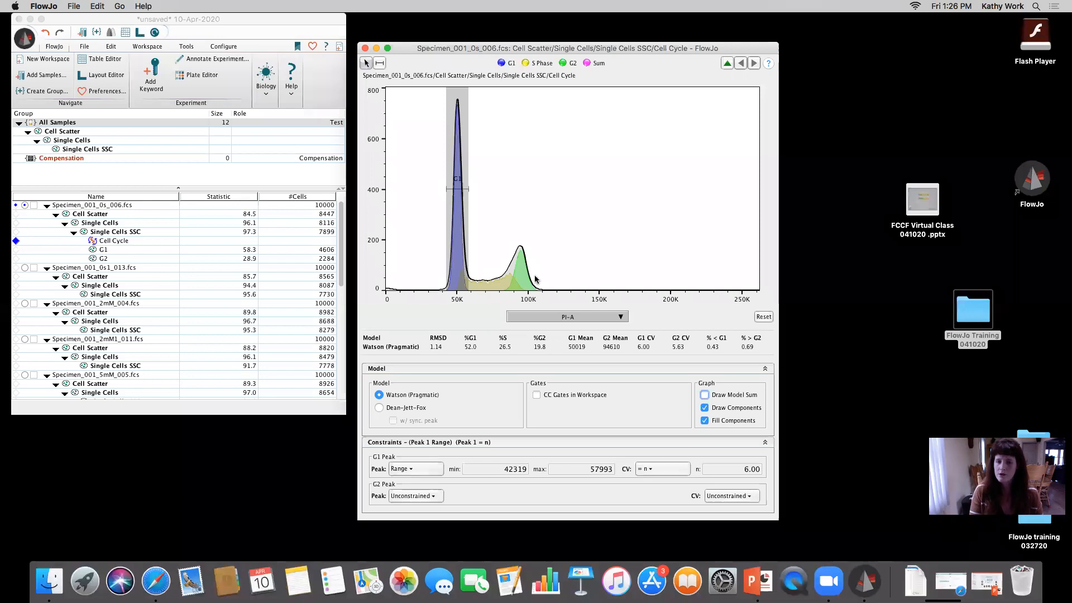
left_click(705, 394)
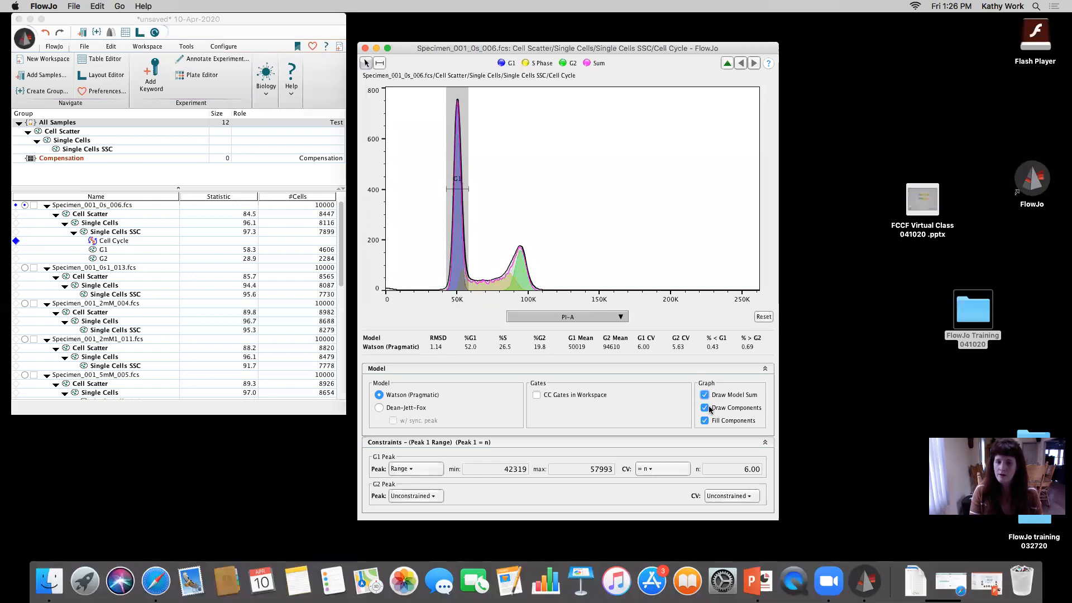
left_click(705, 408)
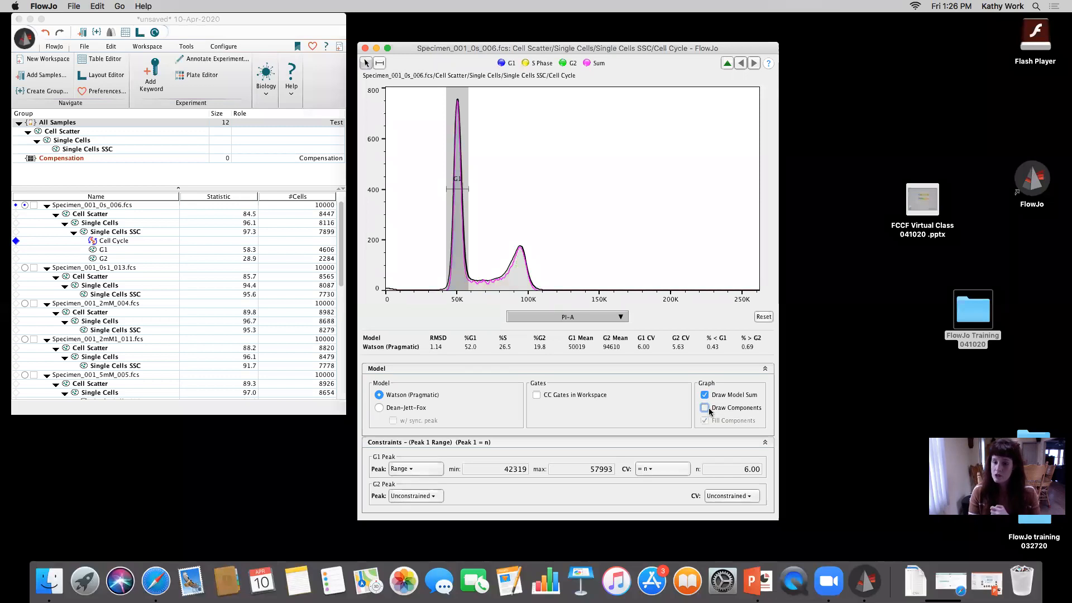
left_click(706, 408)
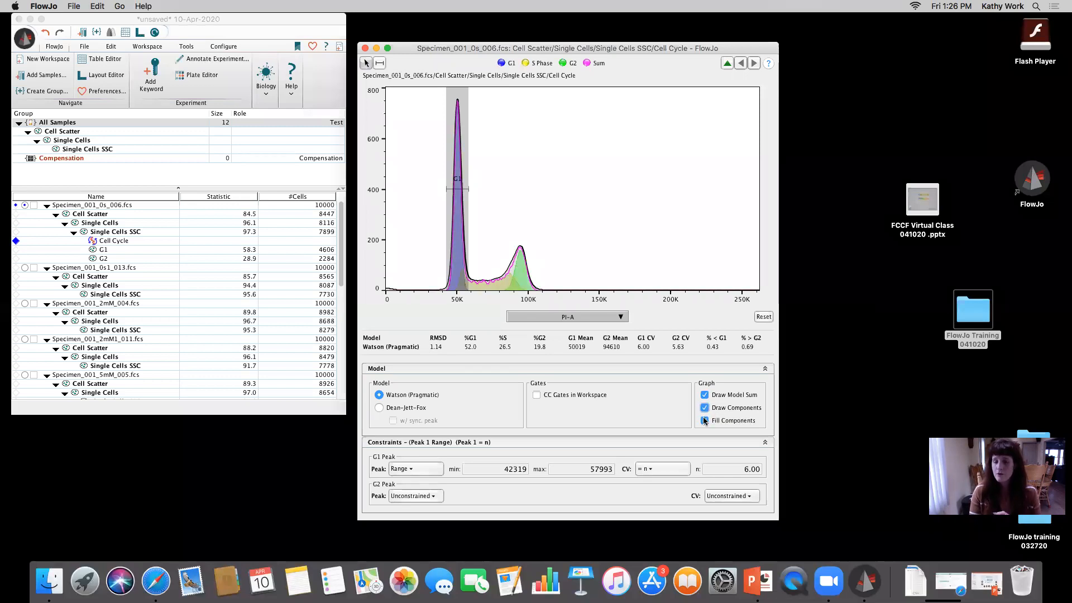
left_click(706, 421)
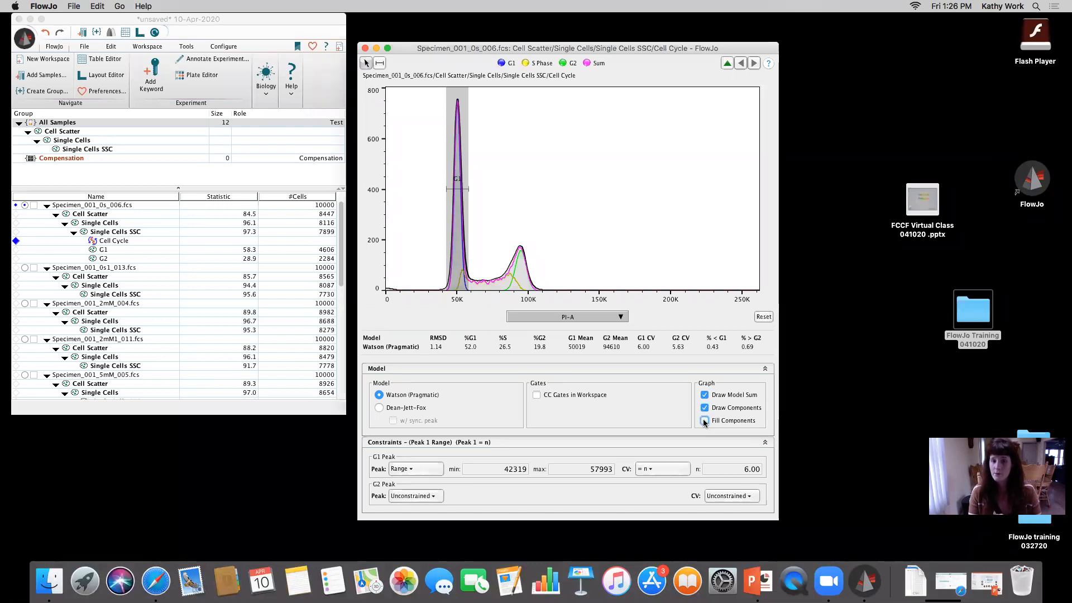
left_click(705, 421)
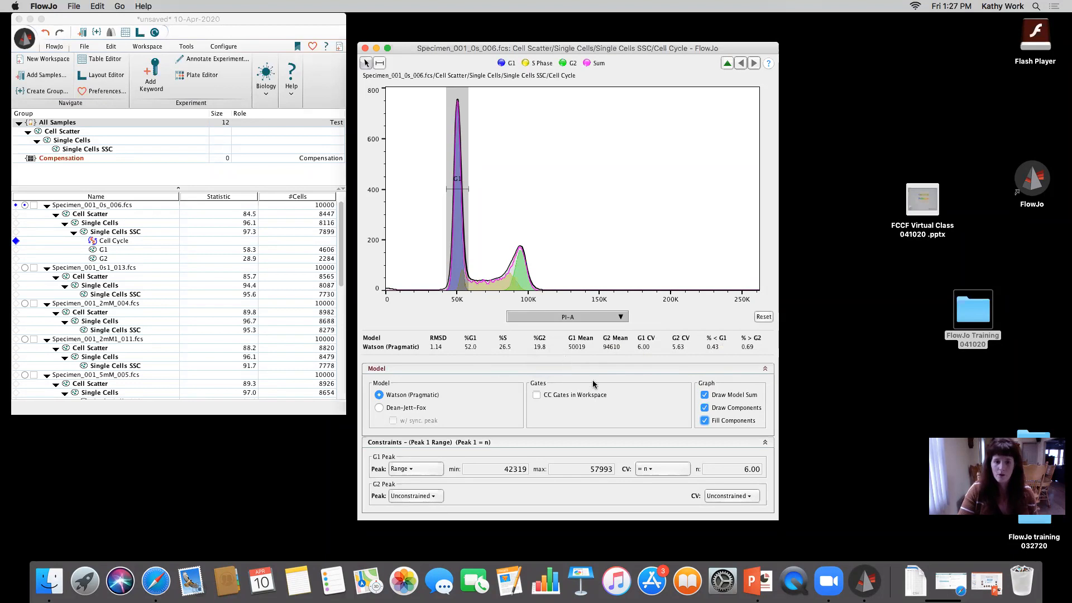
Step: Constrain the G2 peak with the = G1 x n option and set n to 1.95
left_click(434, 498)
left_click(435, 500)
left_click(437, 500)
left_click(438, 501)
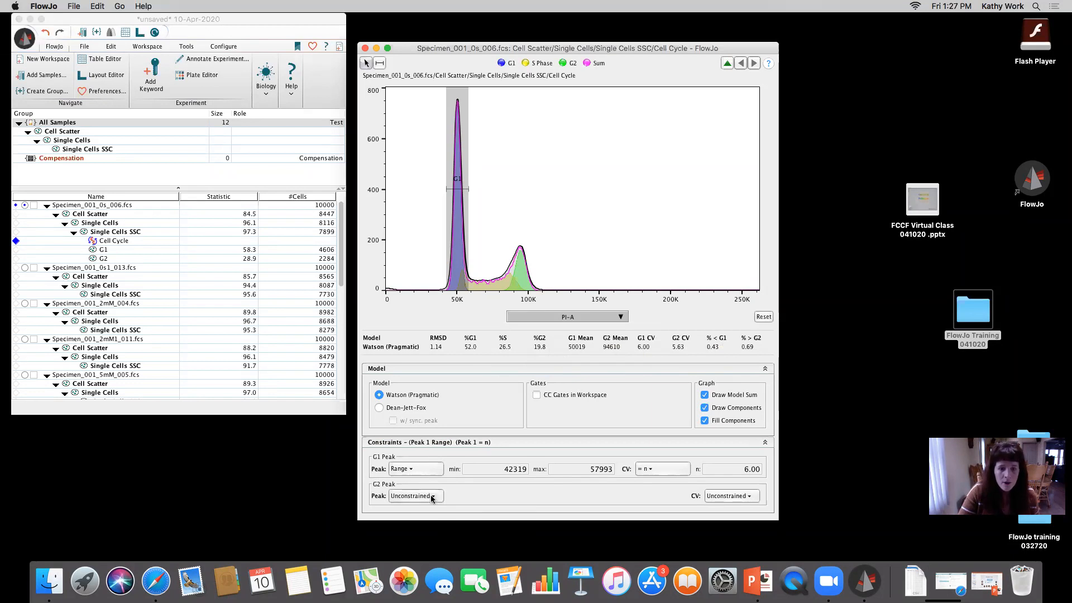
left_click(423, 499)
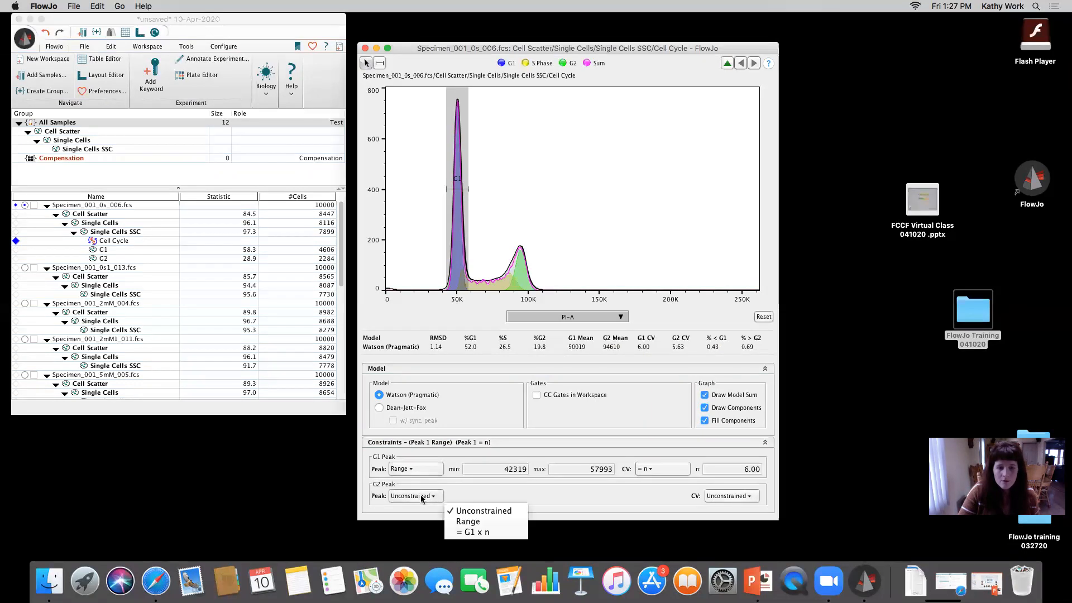
left_click(479, 532)
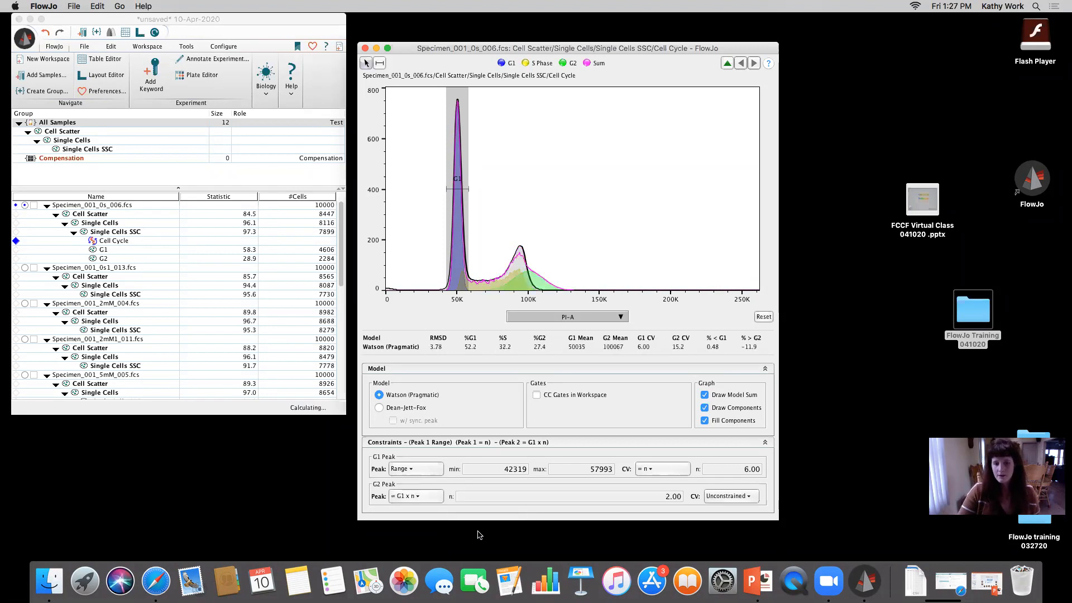
left_click(591, 499)
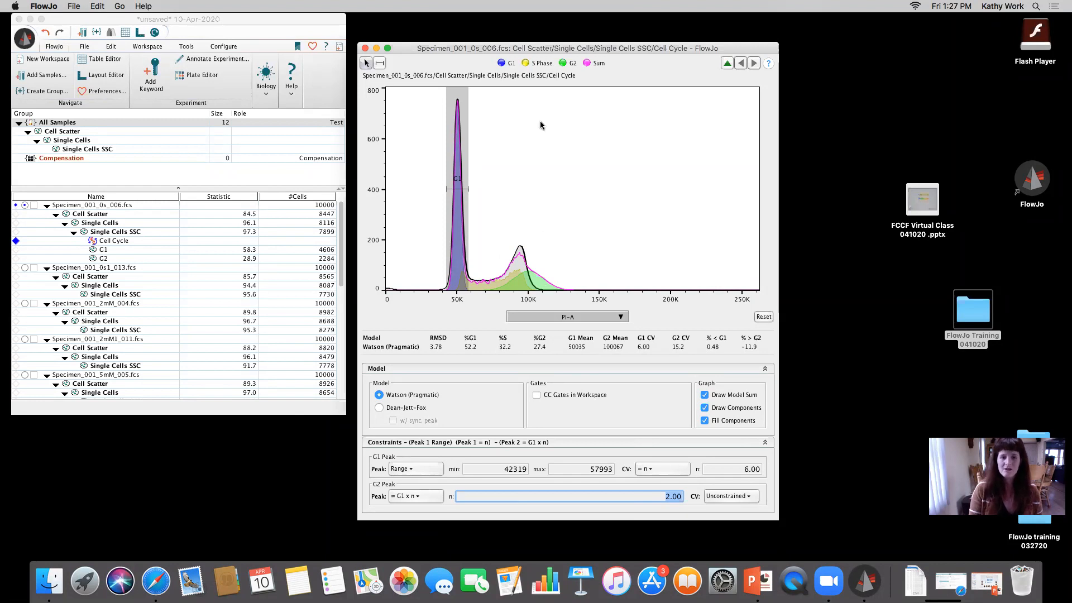
type("1")
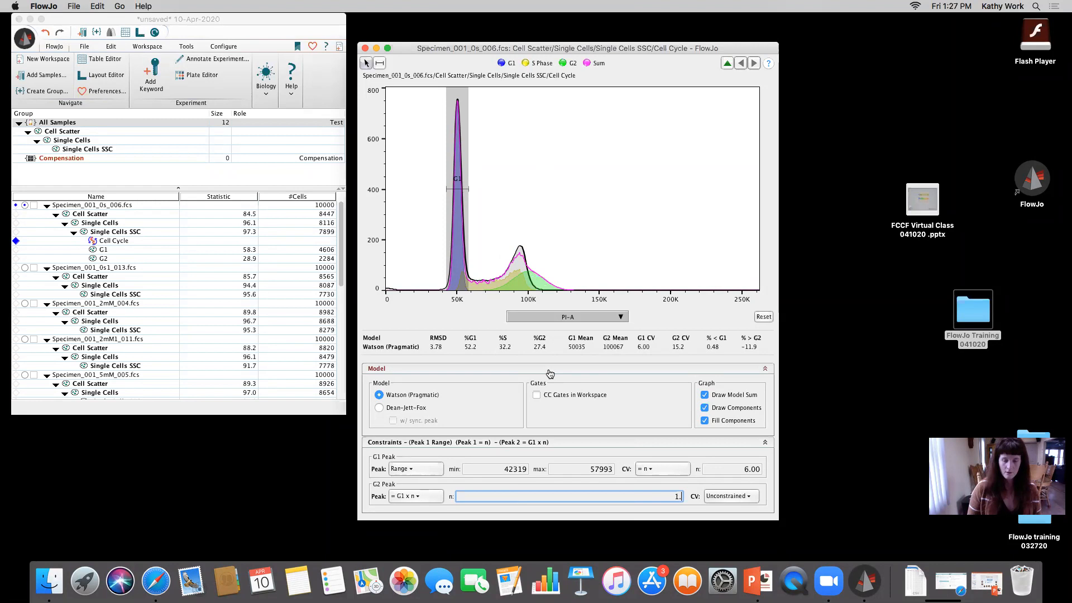
type(".95")
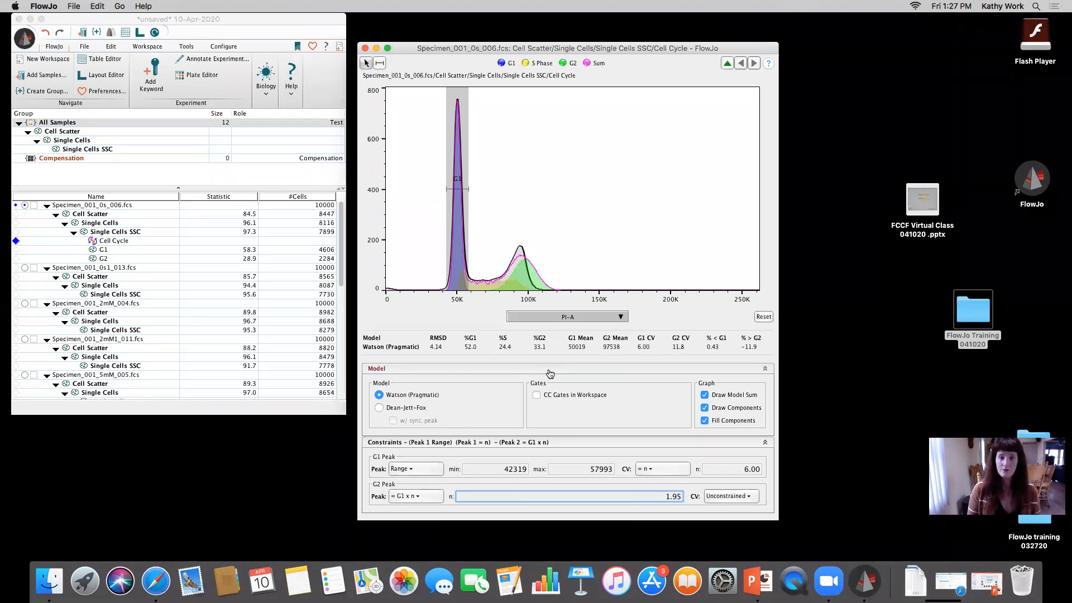
left_click(550, 370)
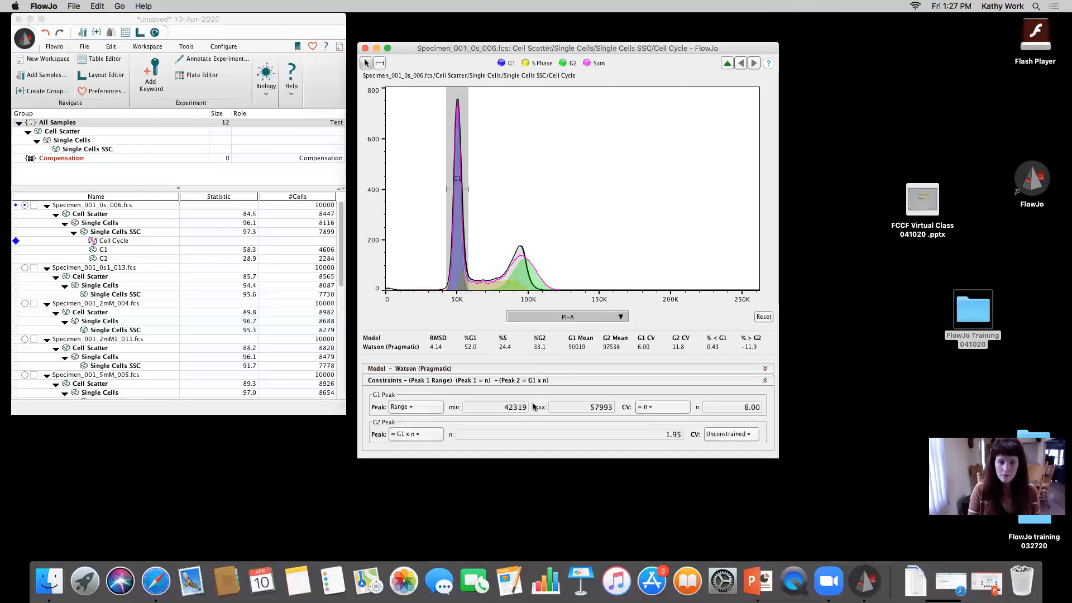
Step: Set the G2 peak's G1 multiplier n to 1.90 and expand the Model section again
left_click(647, 428)
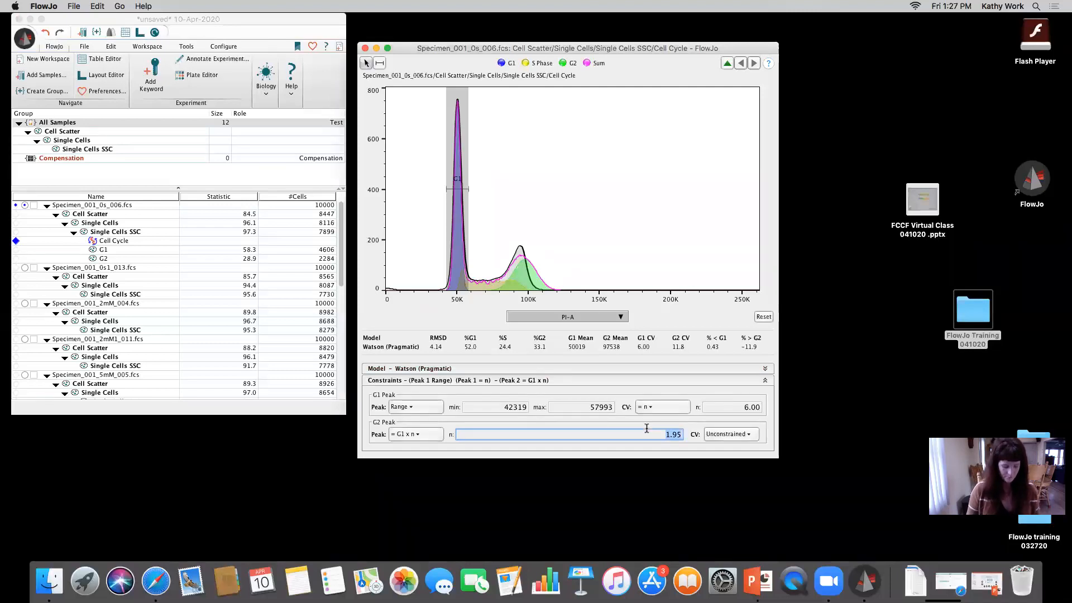
type("1.90")
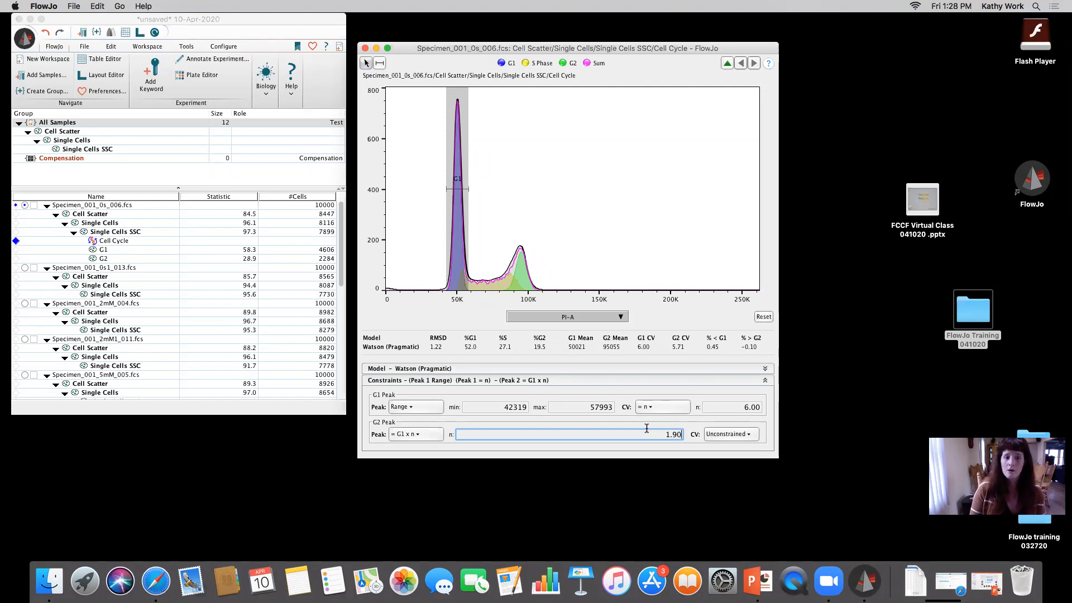
left_click(586, 369)
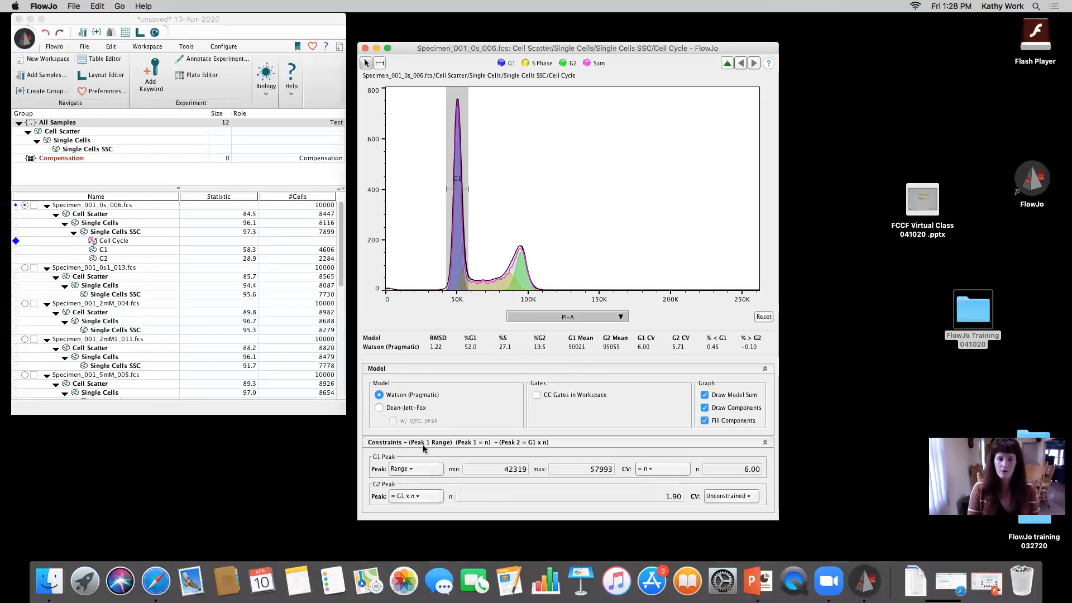
Step: Reset the G1 peak, the G2 peak and the G1 CV constraints to Unconstrained
left_click(439, 472)
left_click(454, 483)
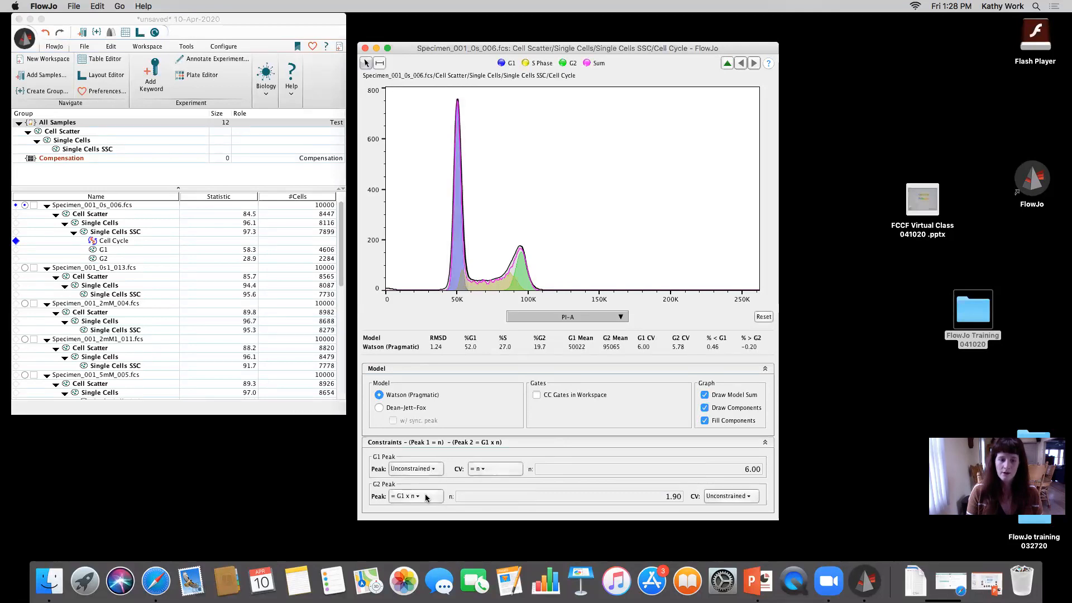
left_click(439, 498)
left_click(462, 510)
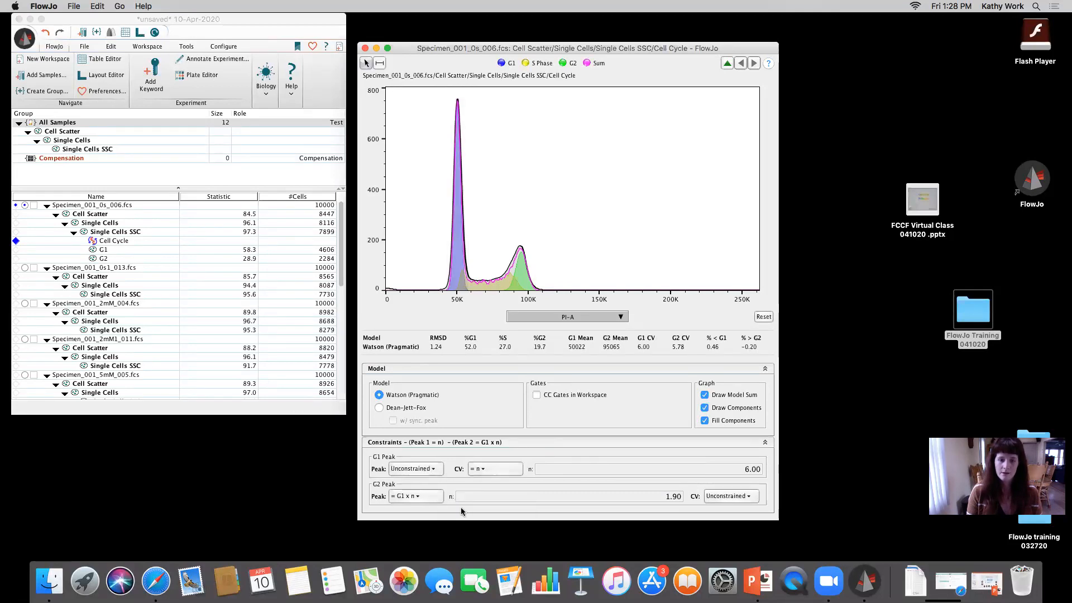
left_click(483, 470)
left_click(545, 483)
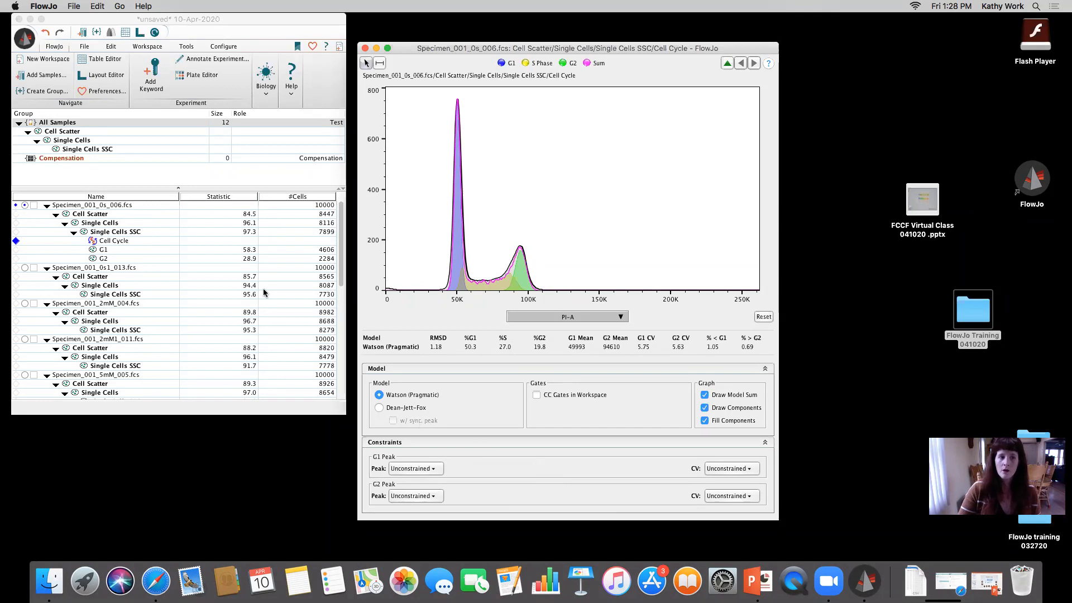
left_click(102, 244)
right_click(102, 244)
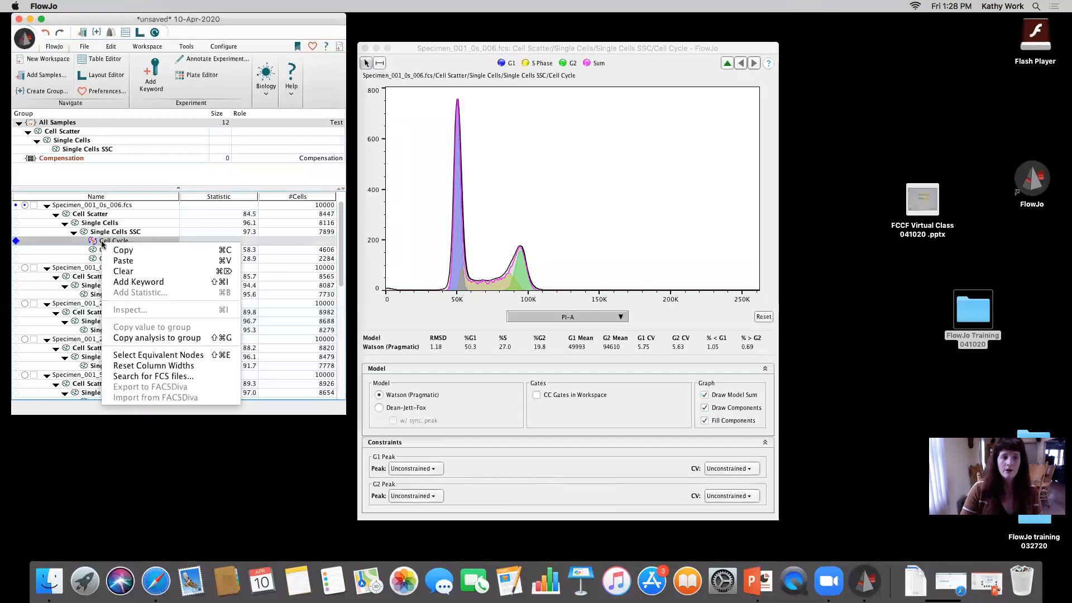
left_click(116, 243)
right_click(119, 244)
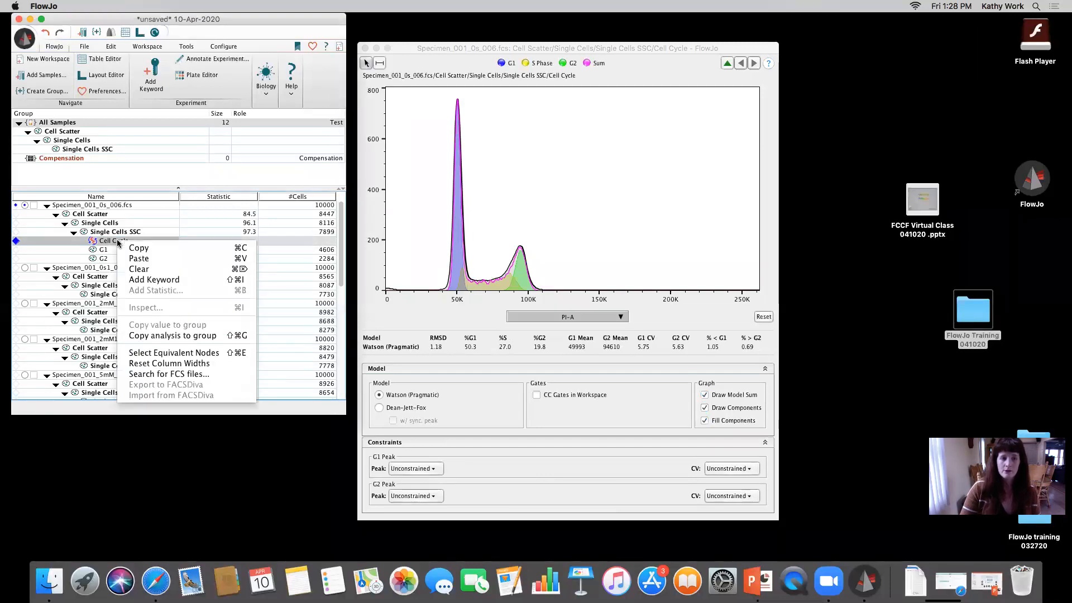
left_click(101, 243)
left_click_drag(101, 244, 81, 154)
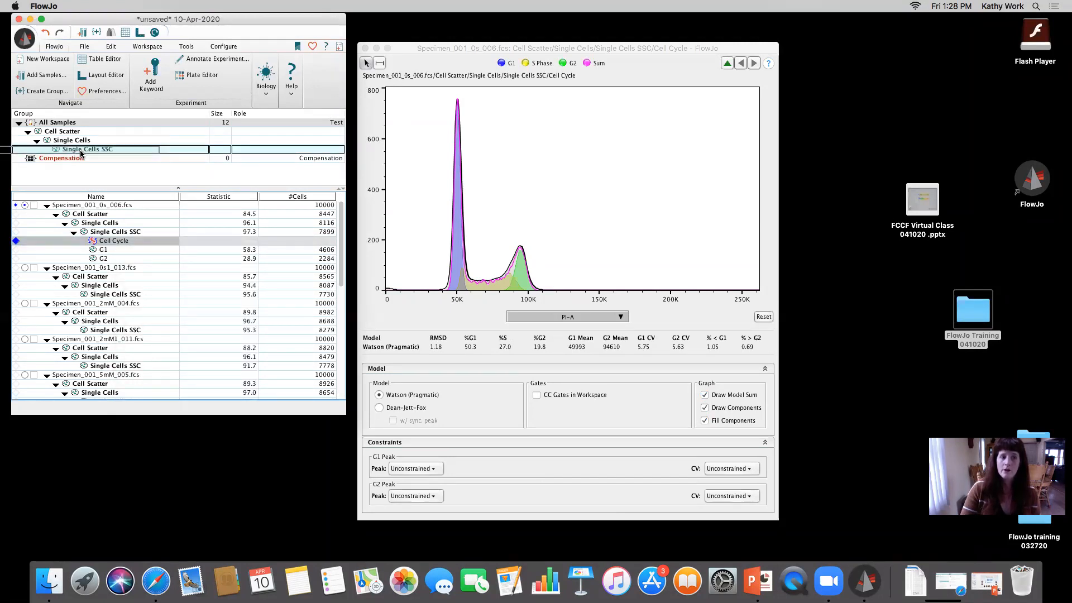
left_click_drag(81, 154, 81, 154)
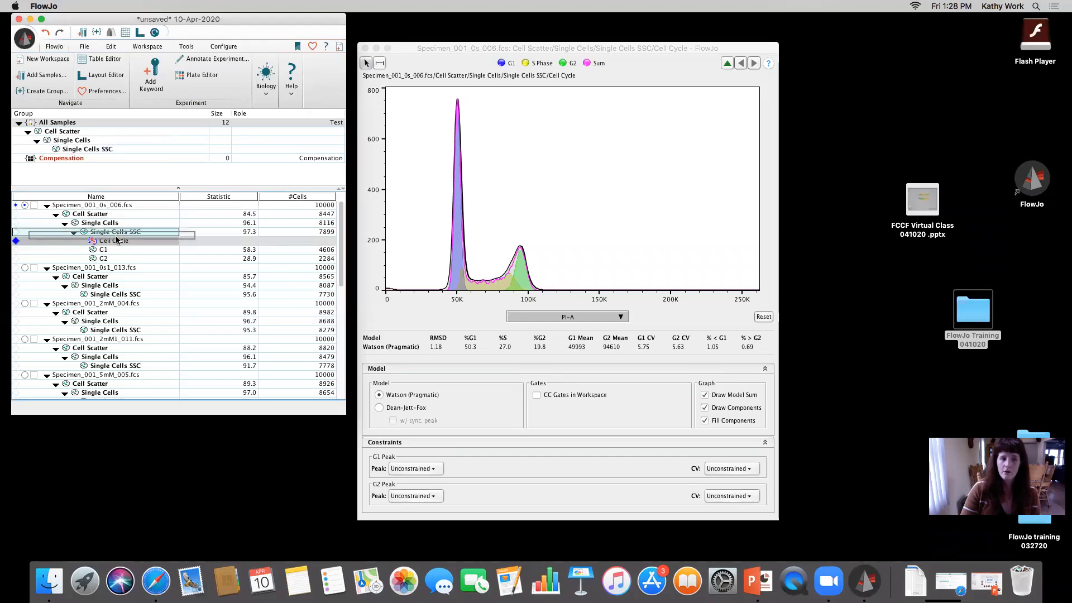
Step: Constrain the G1 peak's CV with the = n option at 1.00 and copy the Cell Cycle model to the All Samples group's Single Cells SSC population
left_click(436, 469)
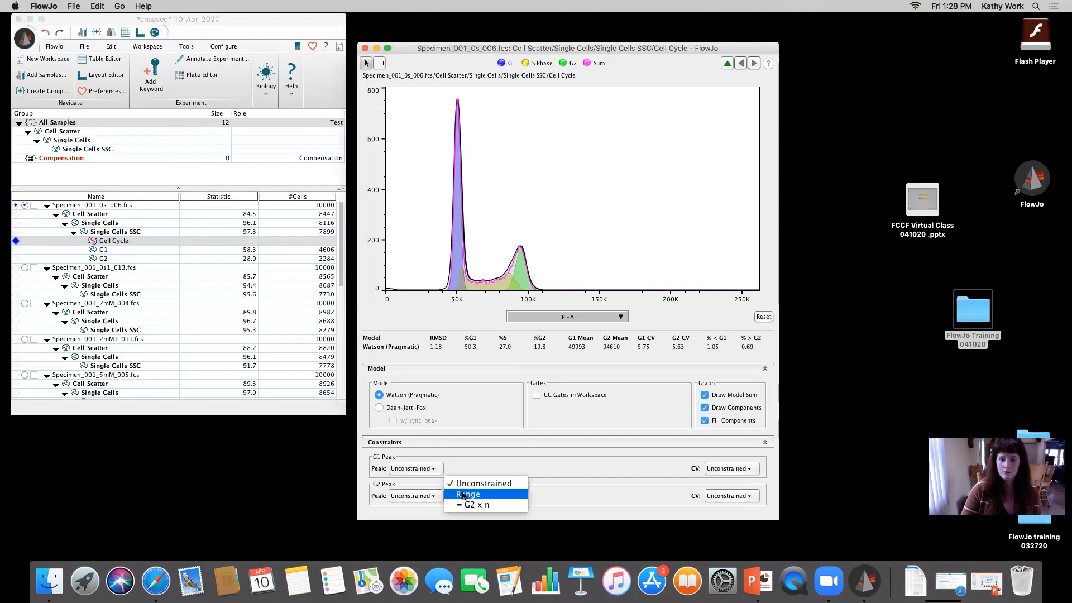
left_click(716, 469)
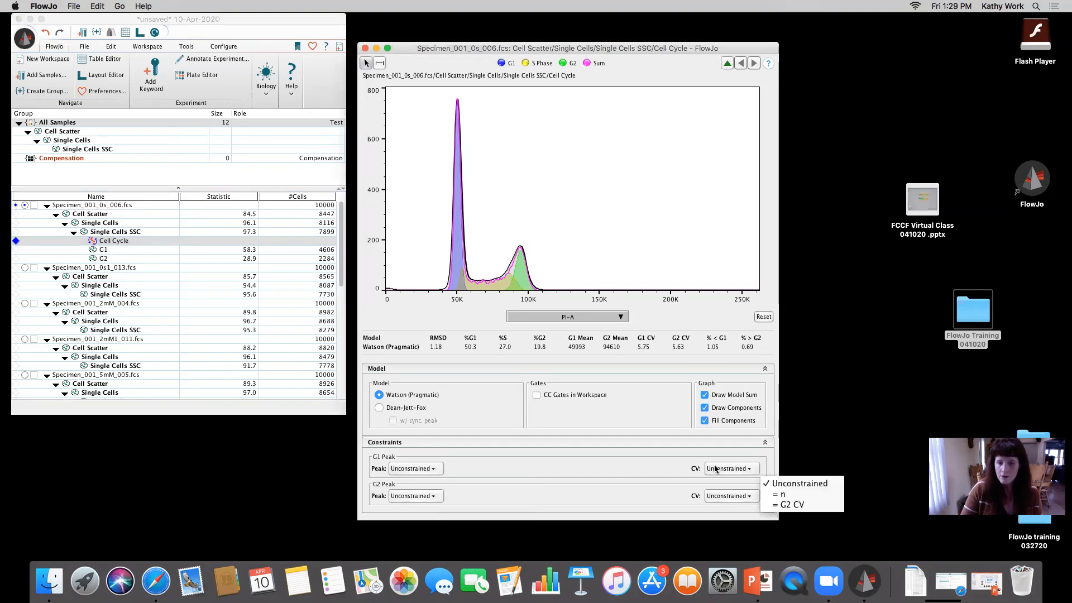
left_click(779, 495)
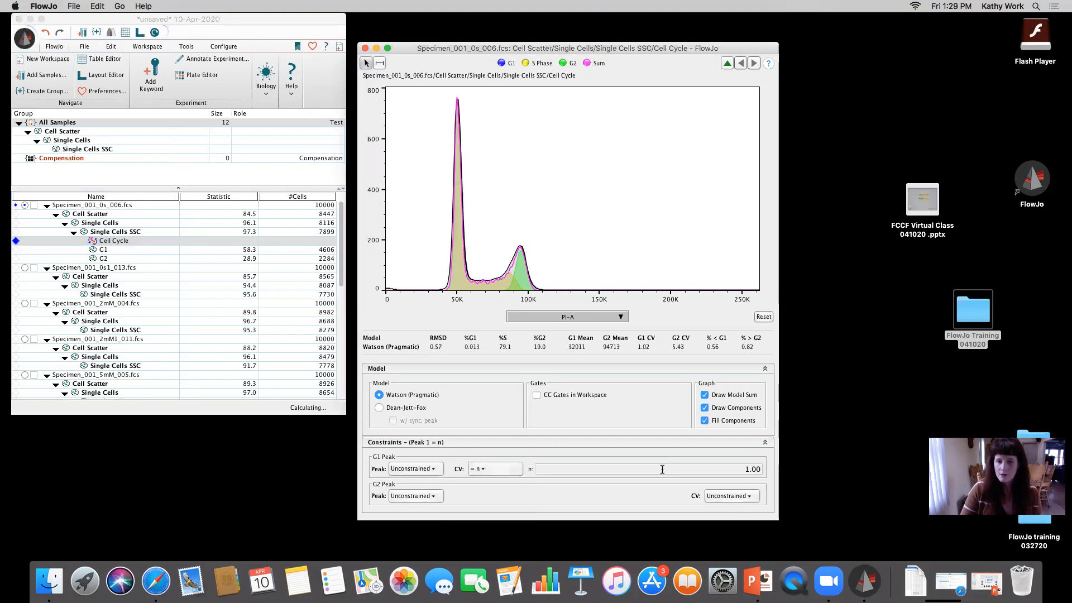
left_click_drag(115, 243, 96, 152)
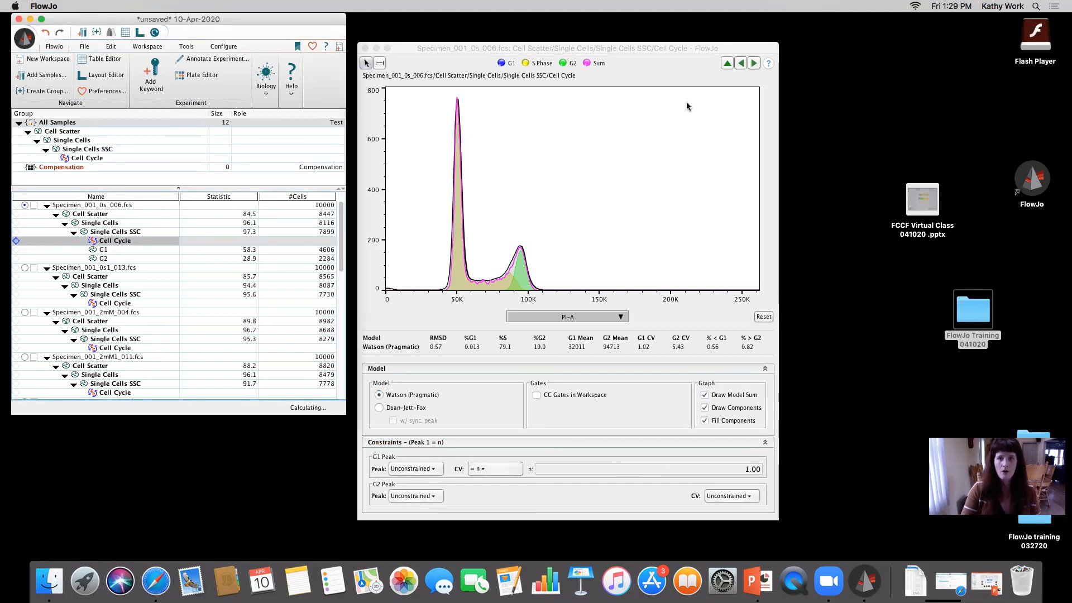
Step: Show the Cell Cycle model of the next sample, Specimen_001_0s1_013.fcs, and reset its G1 CV constraint to Unconstrained
left_click(753, 63)
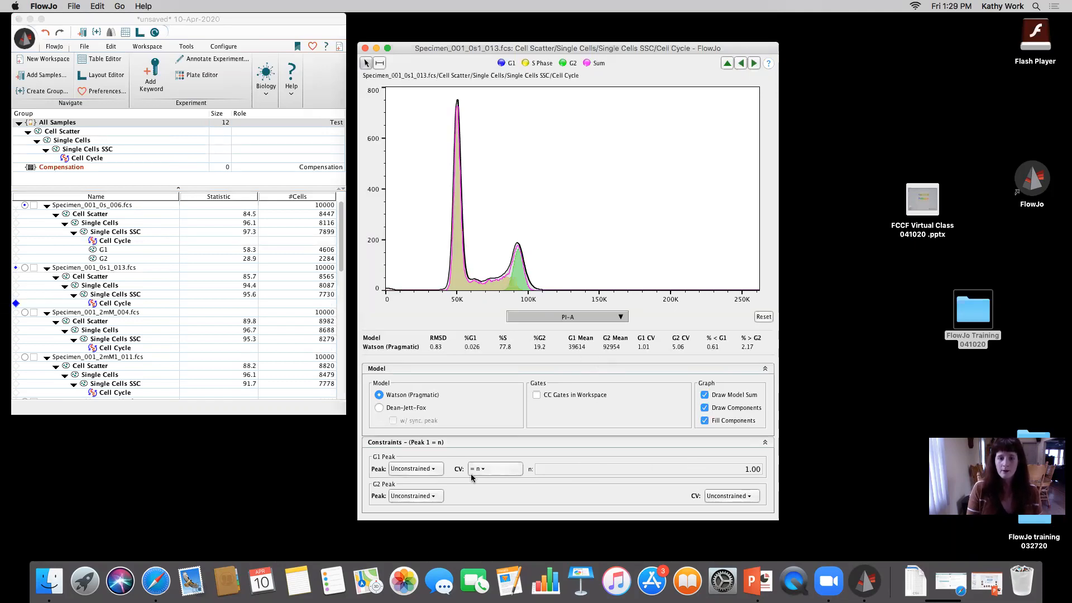
left_click(436, 469)
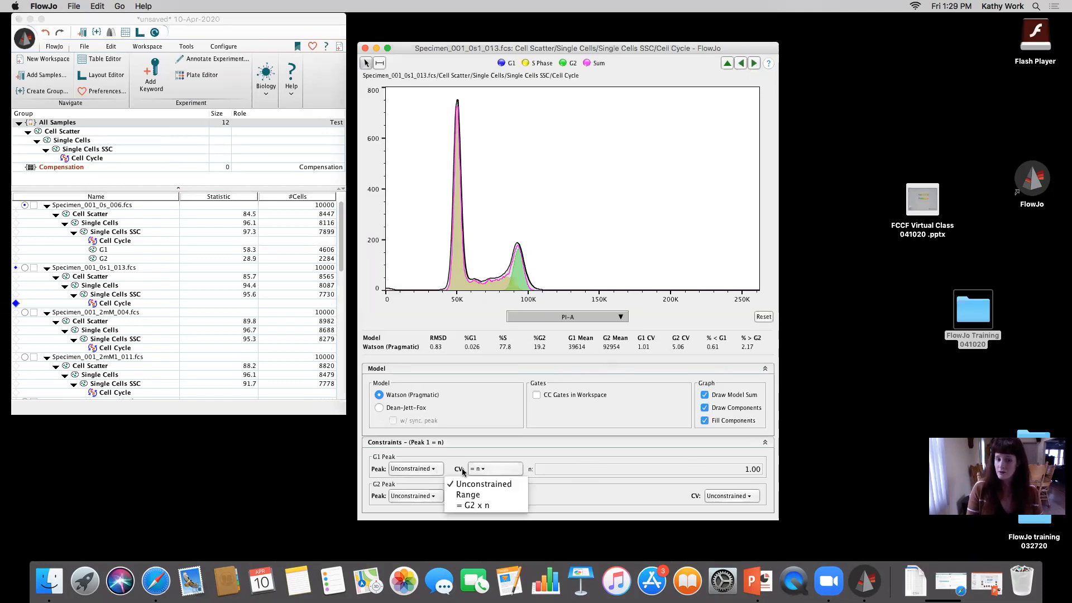
left_click(491, 483)
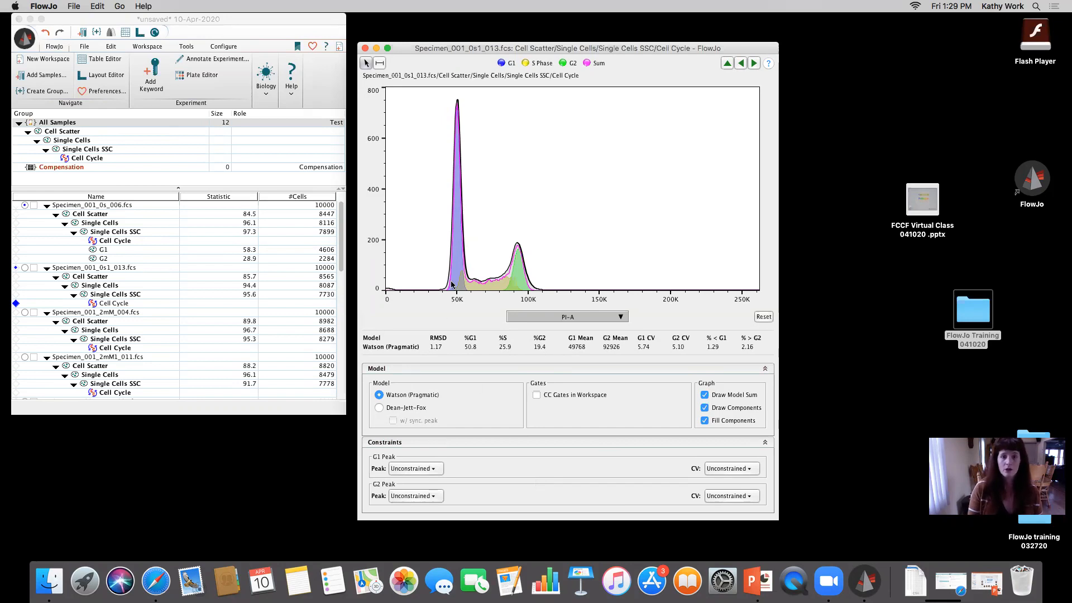
Step: Compare the Cell Cycle model of Specimen_001_0s1_013.fcs with that of the previous sample, Specimen_001_0s_006.fcs
left_click(113, 307)
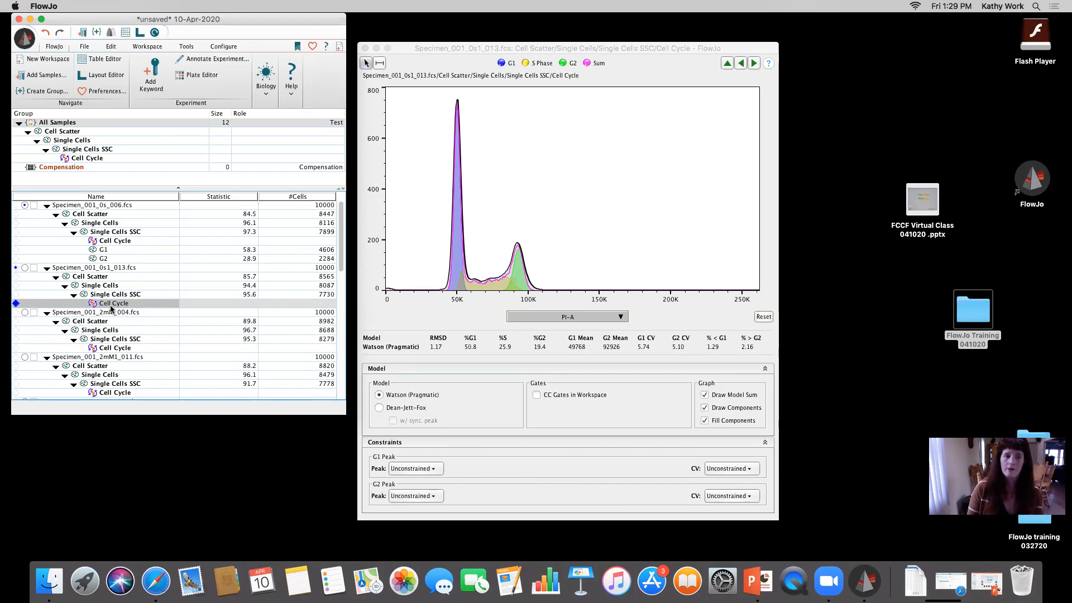
left_click(741, 64)
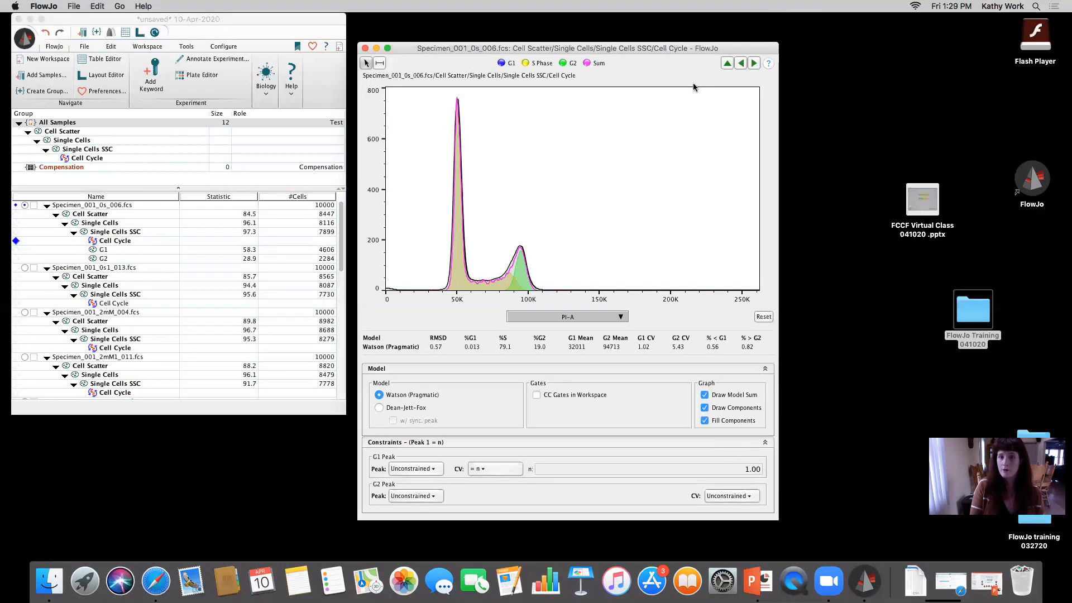
left_click(754, 63)
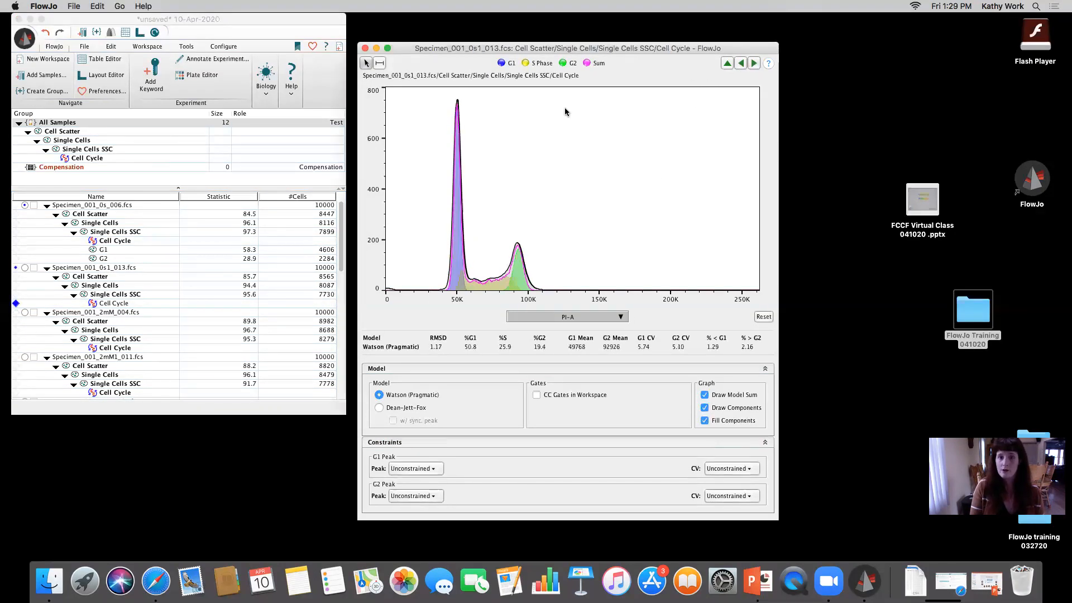
Step: Copy the Cell Cycle analysis of Specimen_001_0s1_013.fcs to the All Samples group, replacing the existing node of the same name
right_click(126, 304)
left_click(126, 304)
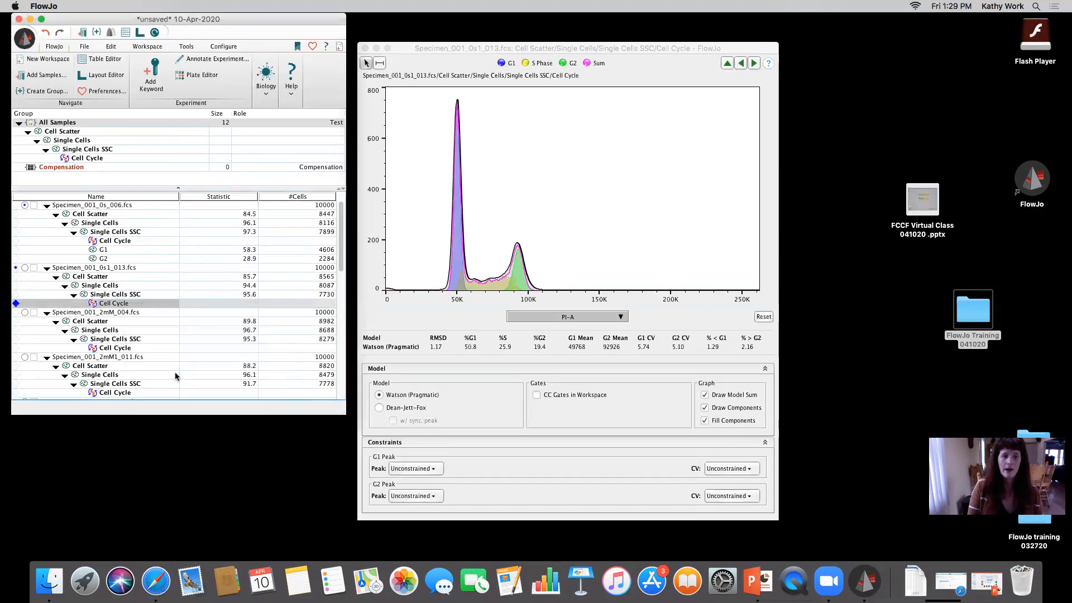
right_click(123, 306)
left_click(117, 306)
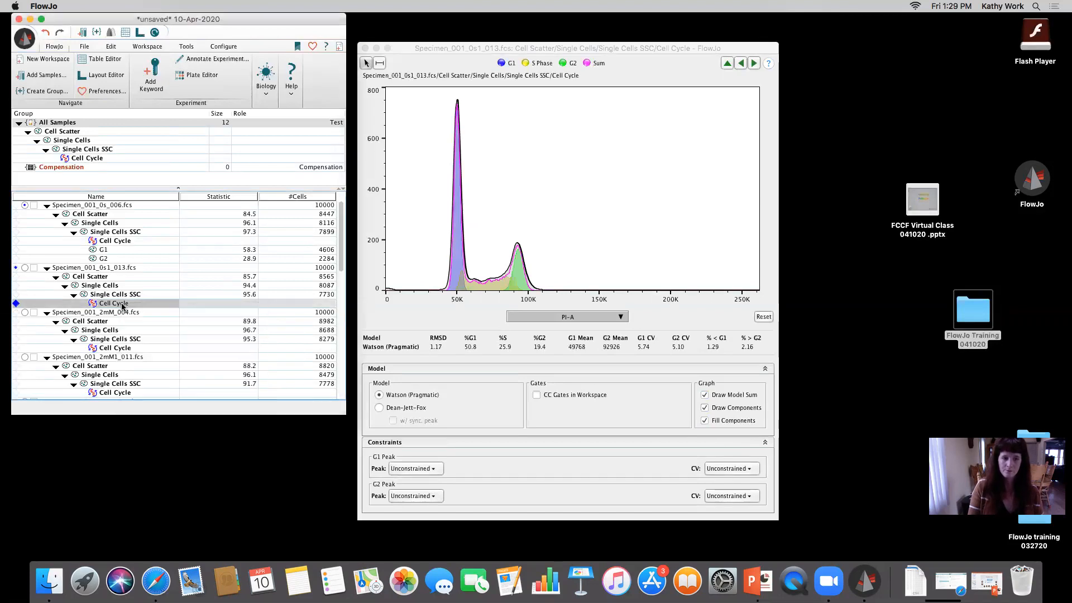
left_click_drag(111, 305, 103, 150)
right_click(112, 304)
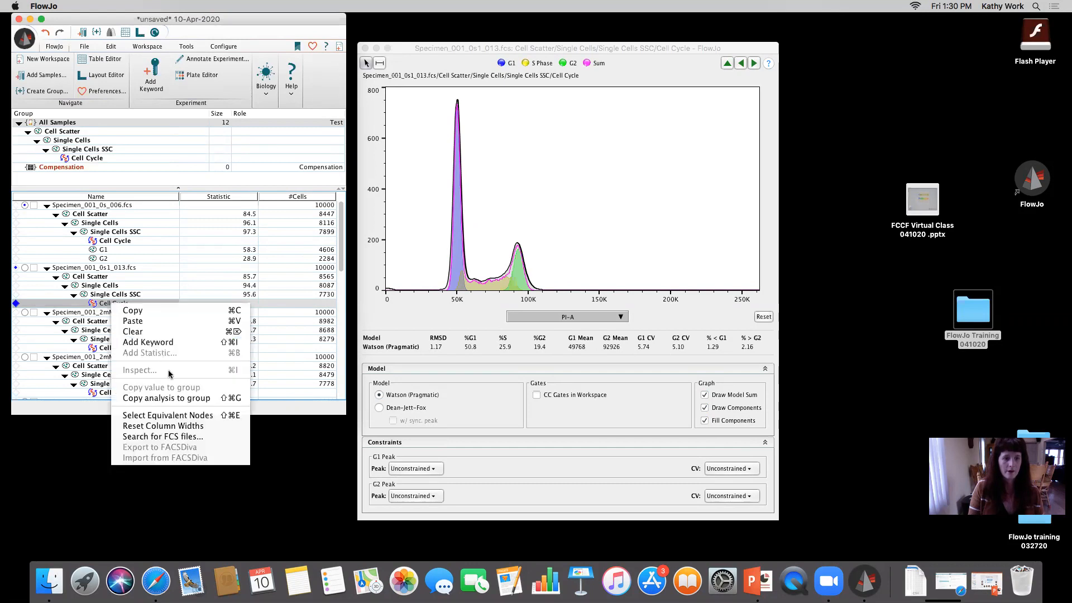
left_click(175, 399)
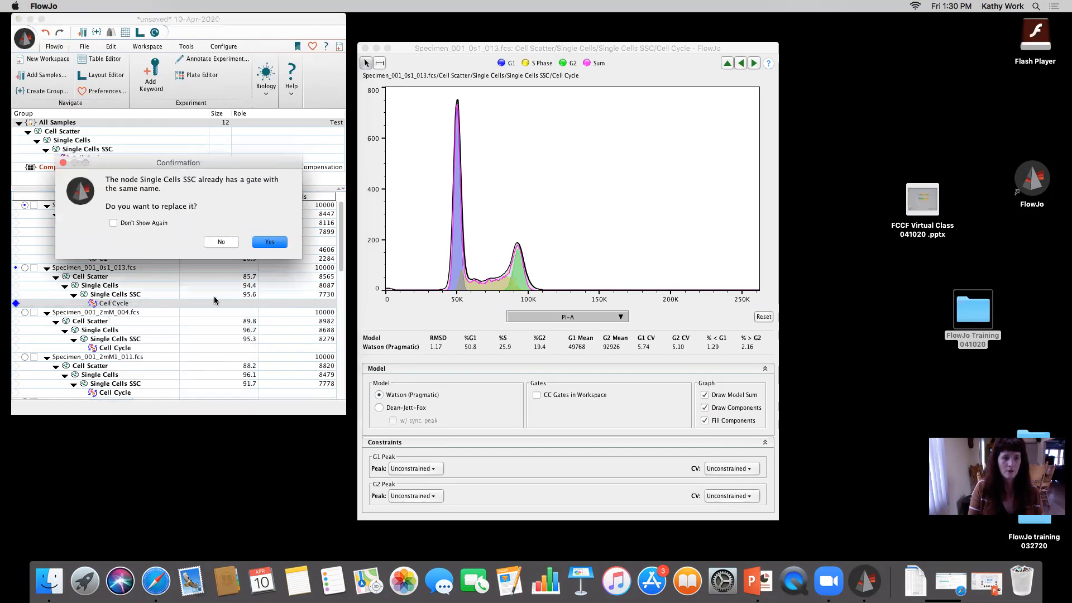
left_click(267, 244)
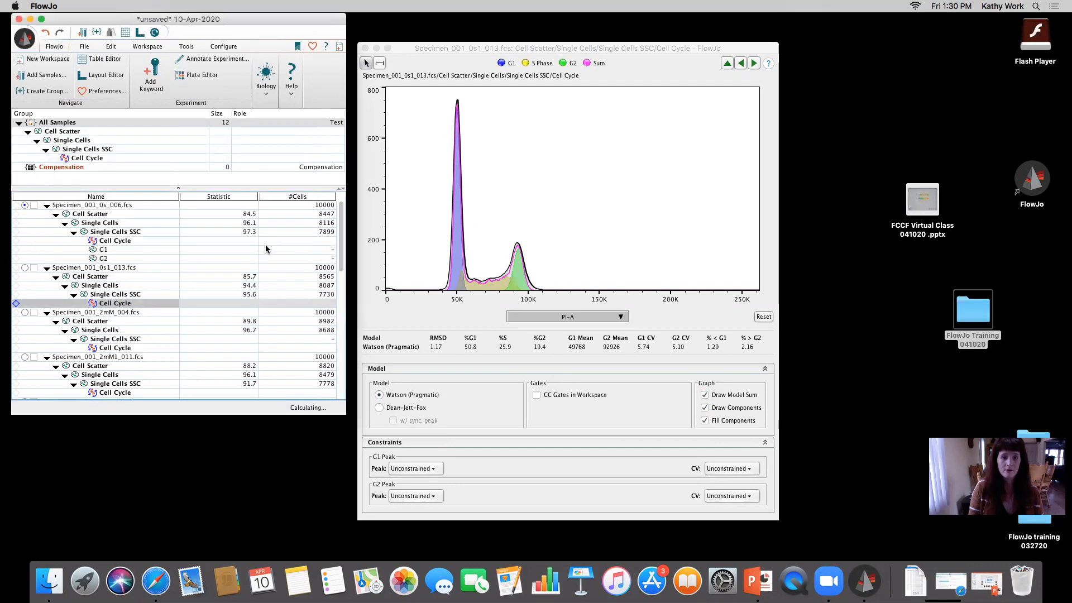
Step: Review the Cell Cycle fits of the following samples, from Specimen_001_2mM_004.fcs through Specimen_001_180s_008.fcs
left_click(754, 64)
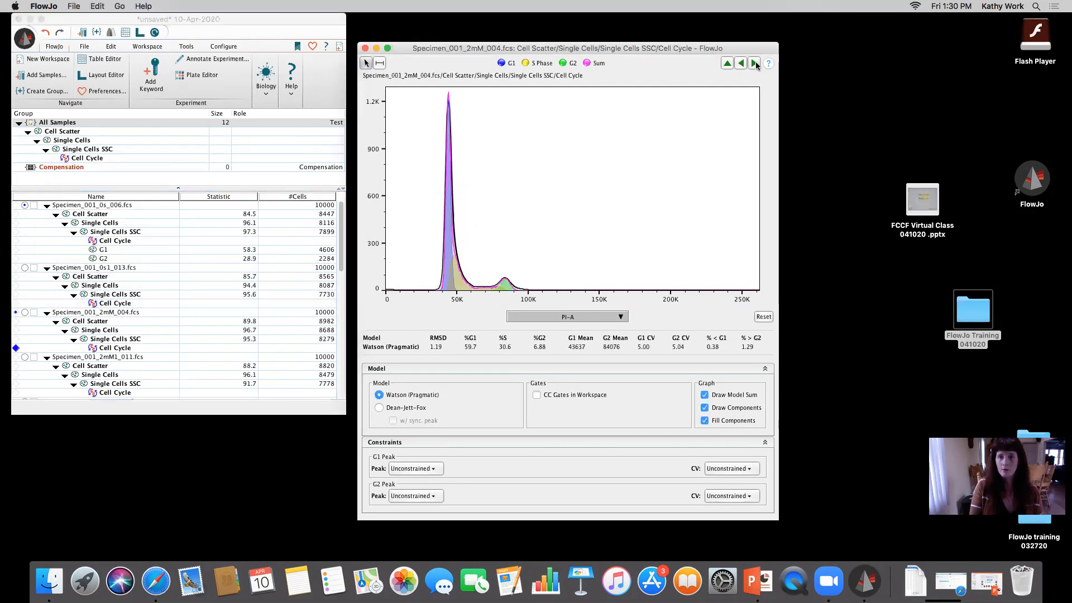
left_click(754, 63)
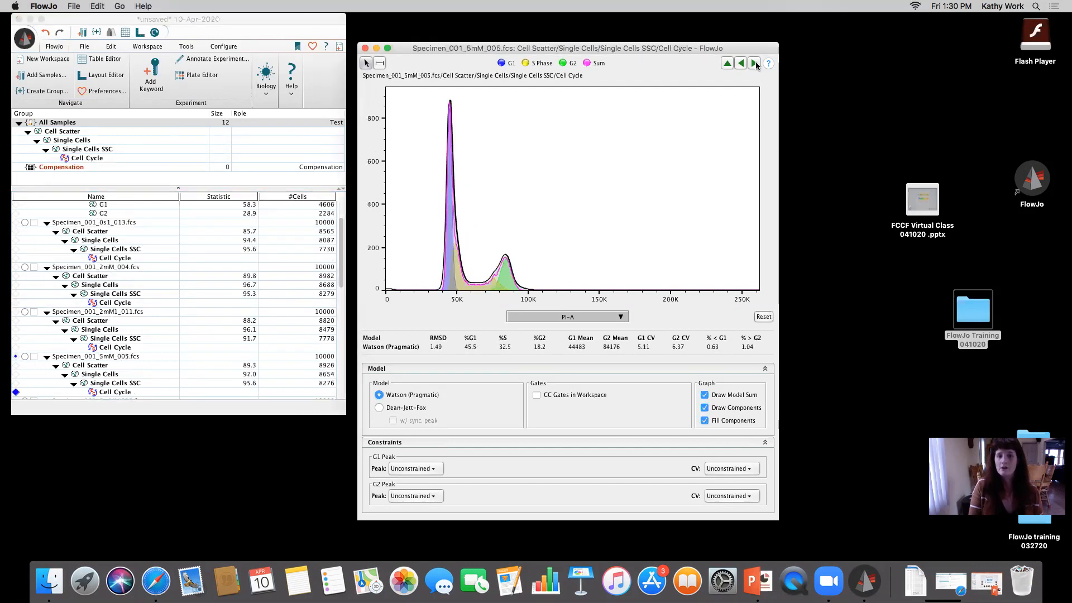
left_click(755, 63)
left_click(754, 63)
left_click(754, 63)
left_click(753, 63)
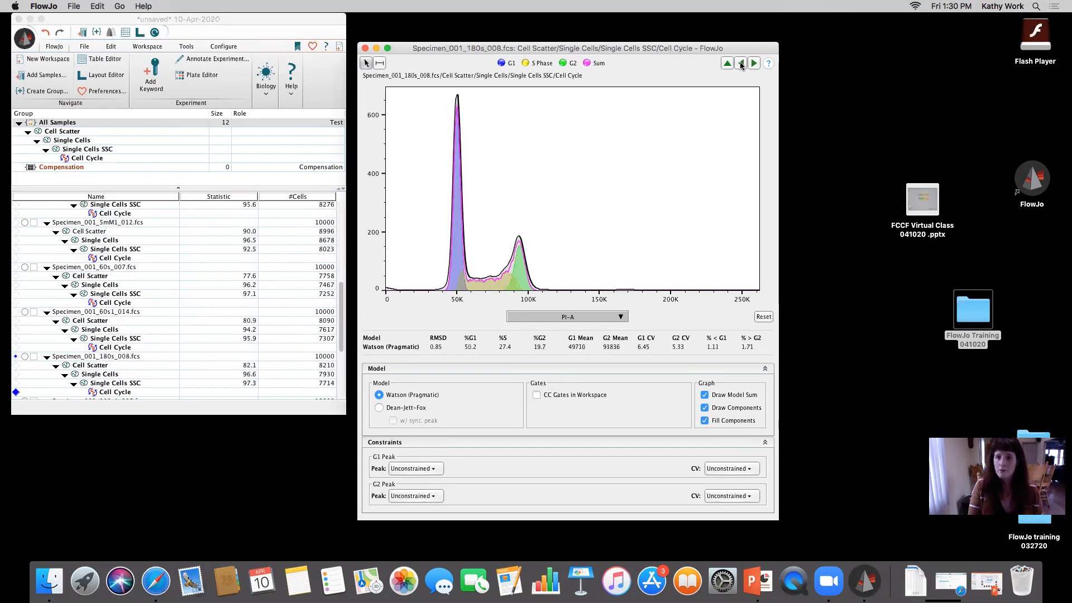
Step: Go back through the samples' Cell Cycle fits from Specimen_001_180s_008.fcs to Specimen_001_0s1_013.fcs
left_click(741, 63)
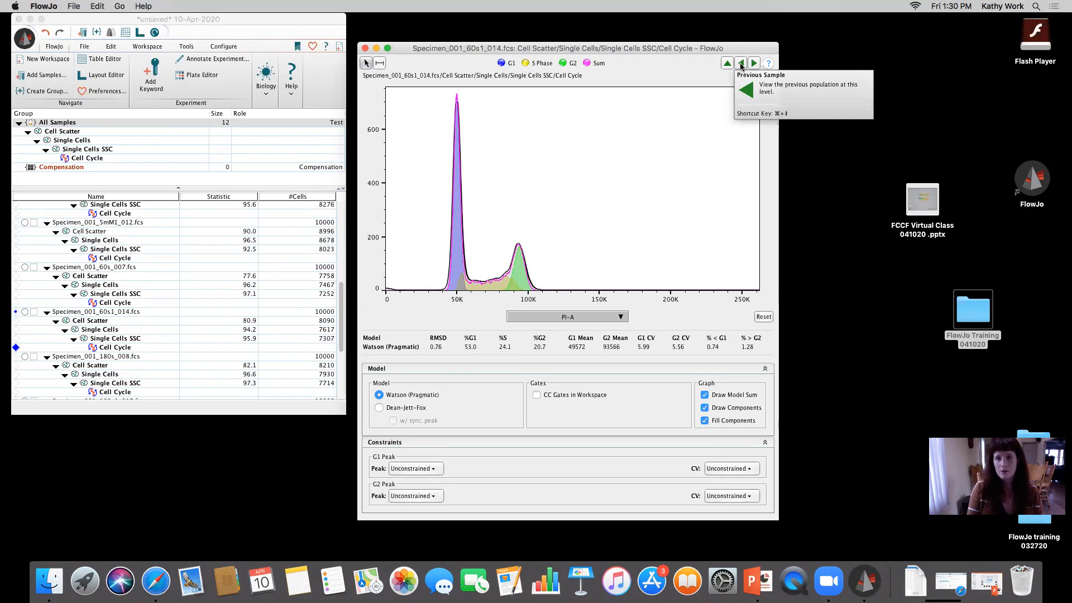
left_click(741, 63)
left_click(741, 63)
left_click(741, 63)
left_click(741, 63)
left_click(740, 63)
left_click(740, 63)
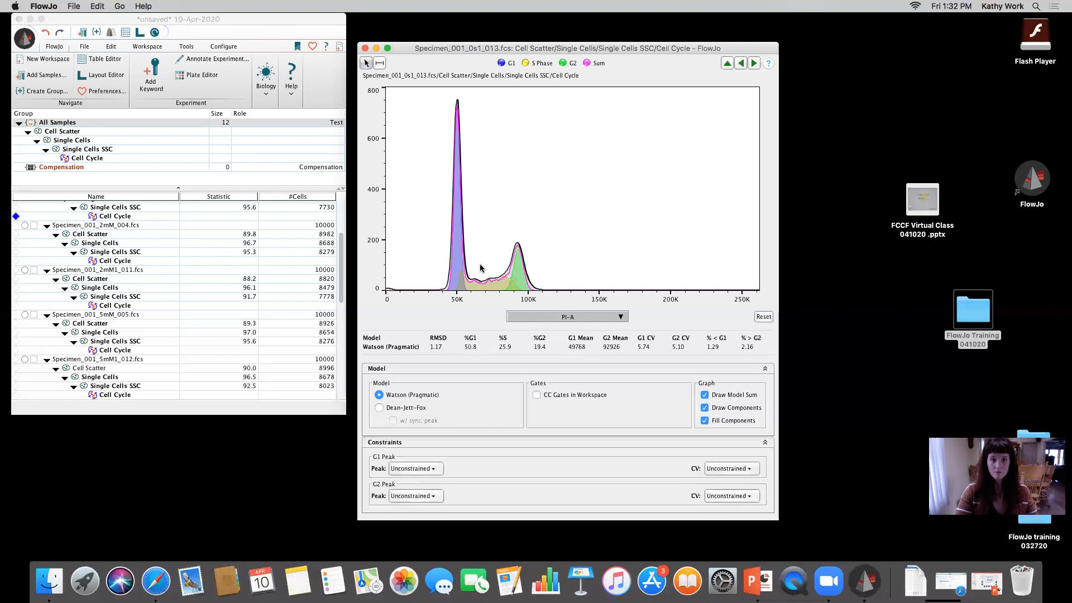
Step: Recheck the Cell Cycle fits forward to Specimen_001_180s_008.fcs and close the model window
left_click(754, 63)
left_click(754, 63)
left_click(754, 63)
left_click(754, 63)
left_click(754, 63)
left_click(753, 63)
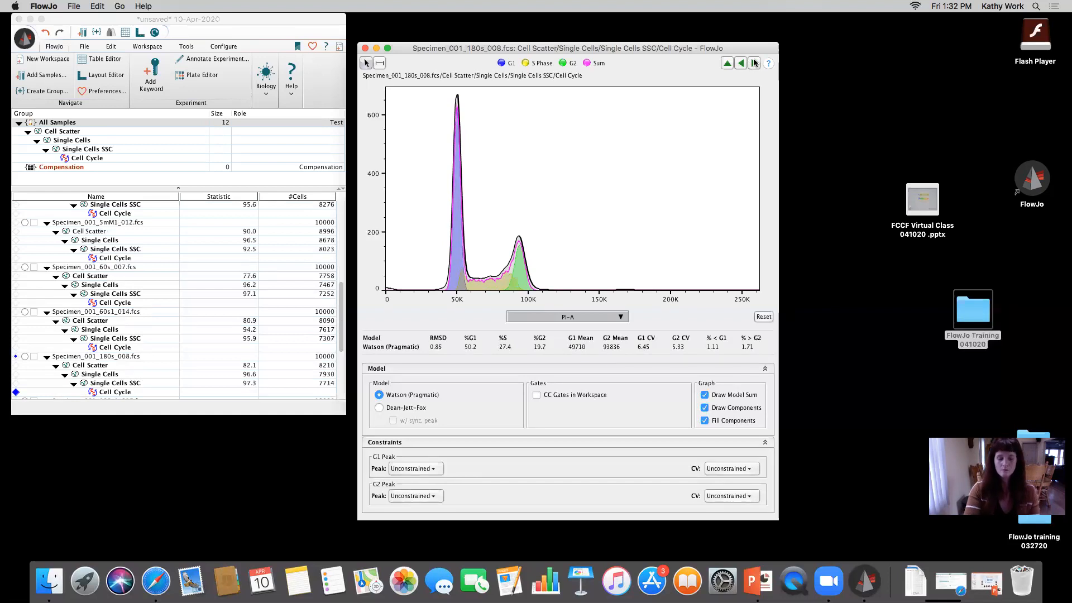
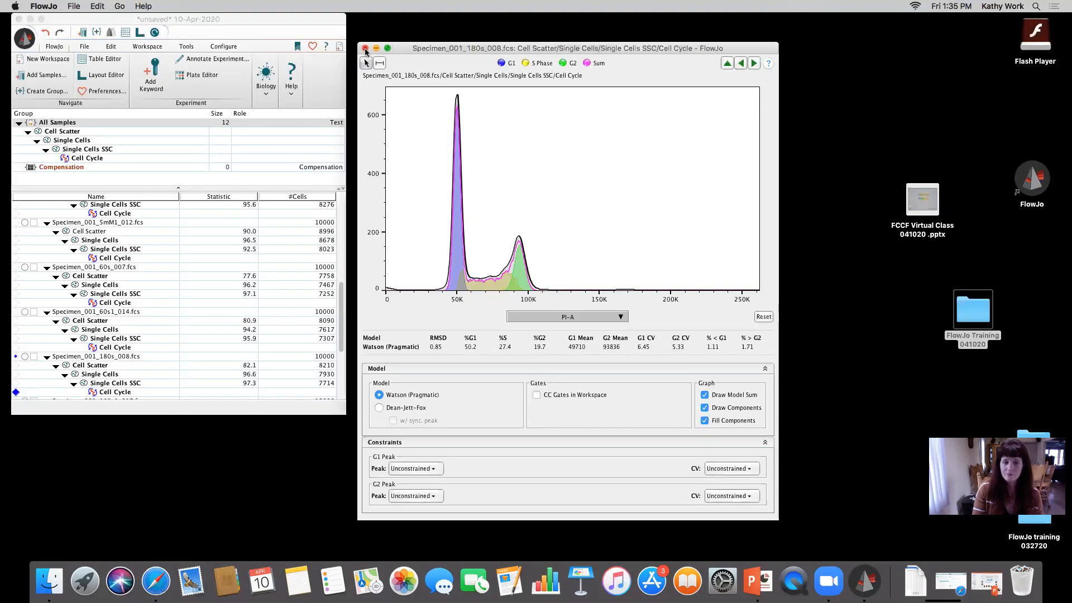
left_click(366, 49)
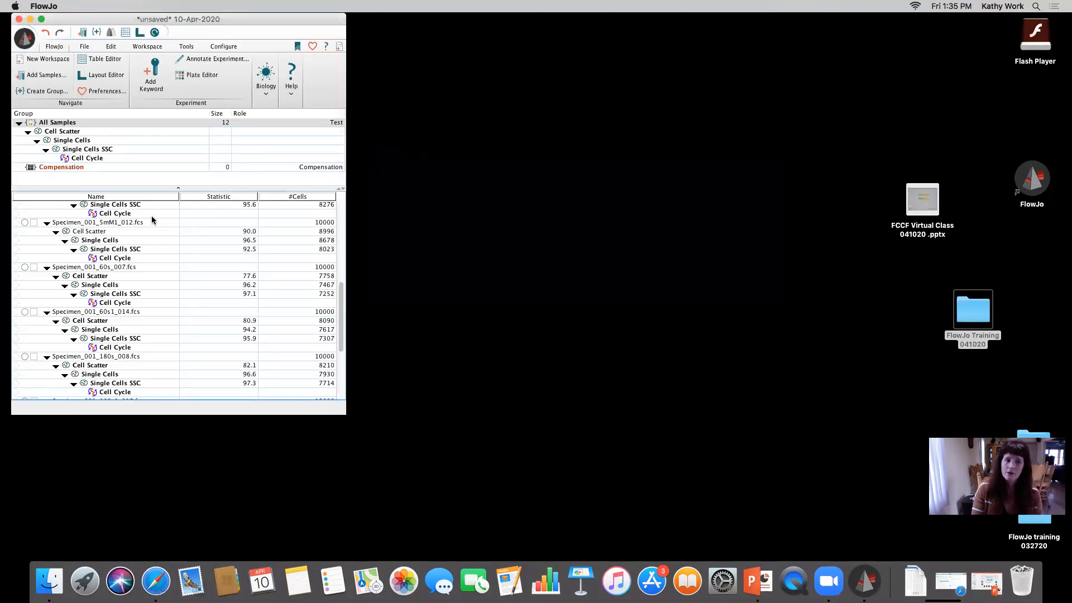
Step: Show the ungated events of Specimen_001_5mM1_012.fcs in an enlarged plot of SSC-A against Time
left_click(117, 225)
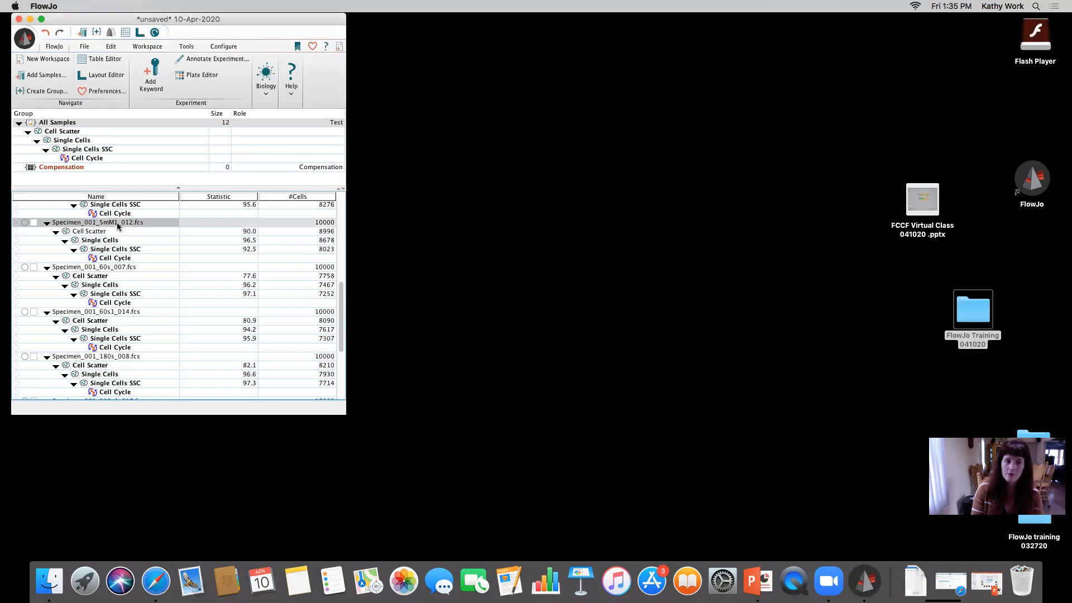
double_click(118, 225)
left_click_drag(617, 246, 672, 373)
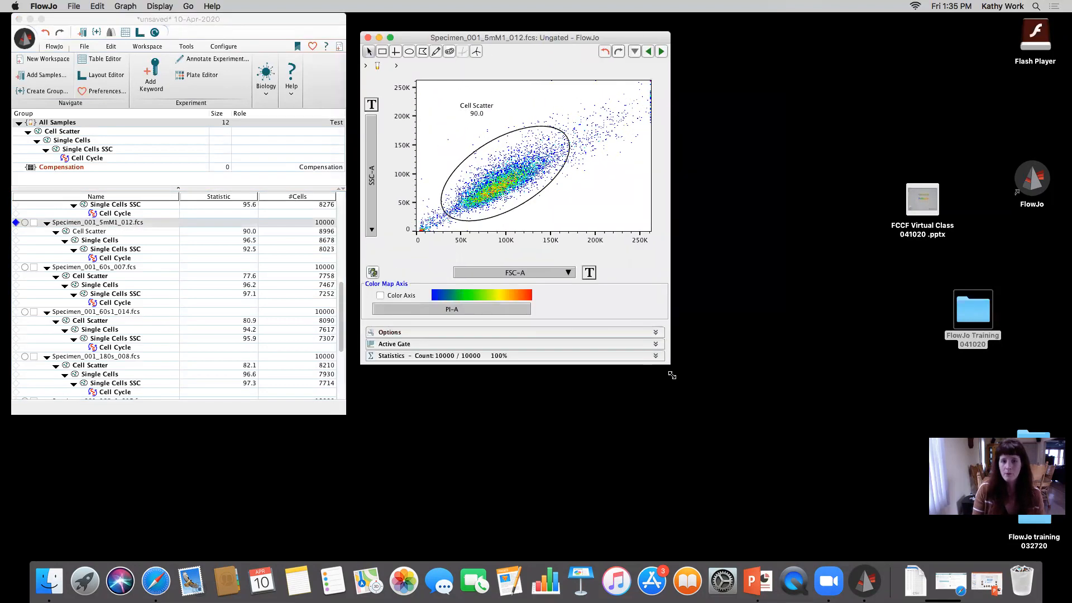
left_click(553, 281)
left_click(564, 371)
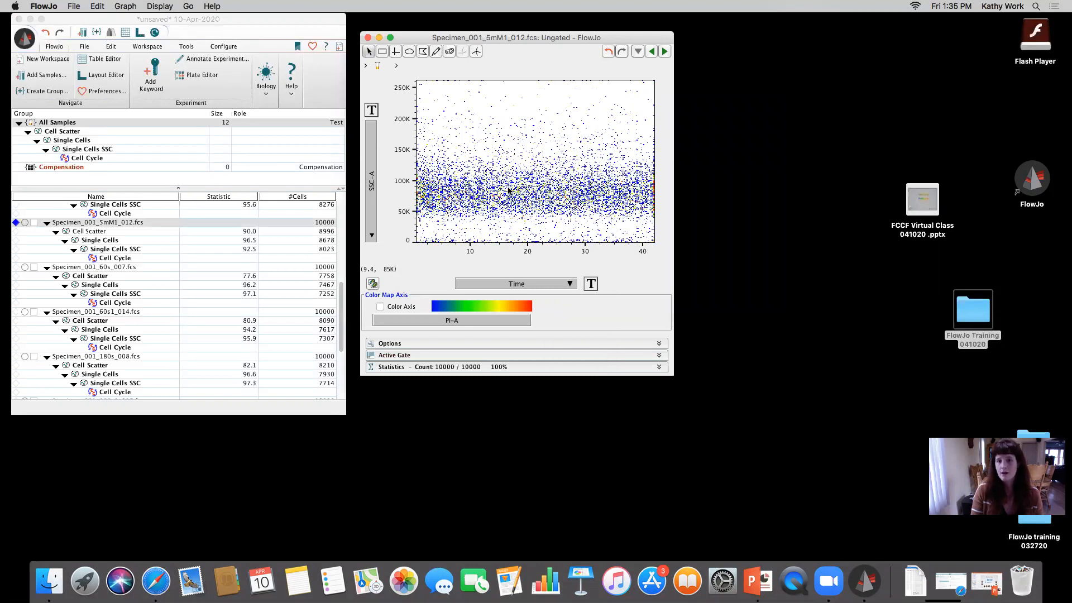
Step: Inspect the ungated SSC-A versus Time plots sample by sample, ending at Specimen_001_ASYNC_002.fcs
left_click(661, 54)
left_click(661, 53)
left_click(661, 53)
left_click(661, 53)
left_click(661, 53)
left_click(661, 53)
left_click(661, 54)
left_click(661, 53)
left_click(661, 53)
left_click(661, 53)
left_click(661, 54)
left_click(661, 53)
left_click(661, 54)
left_click(661, 54)
left_click(661, 54)
left_click(661, 54)
left_click(661, 54)
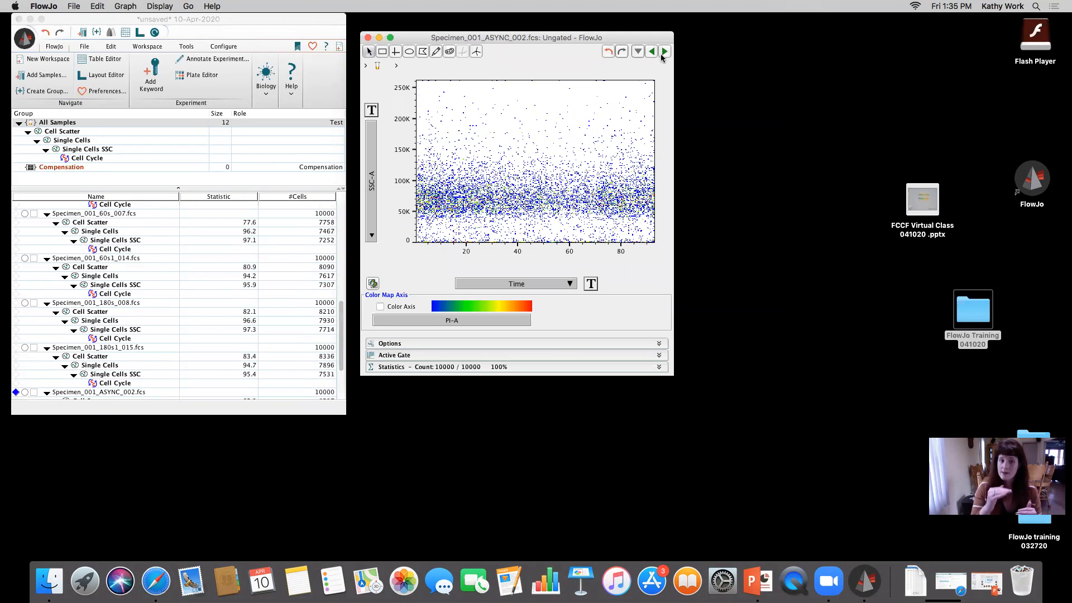
Step: Plot PI-A against Time and check the signal over time across samples to Specimen_001_0s1_013.fcs
left_click(376, 154)
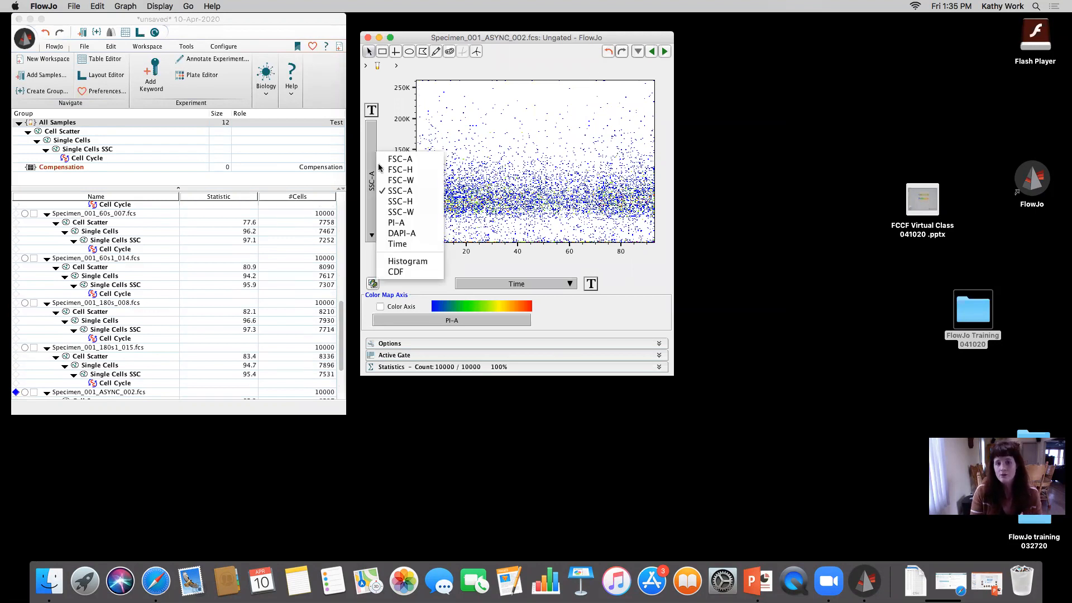
left_click(407, 223)
left_click(664, 51)
left_click(665, 51)
left_click(665, 51)
left_click(665, 51)
left_click(650, 52)
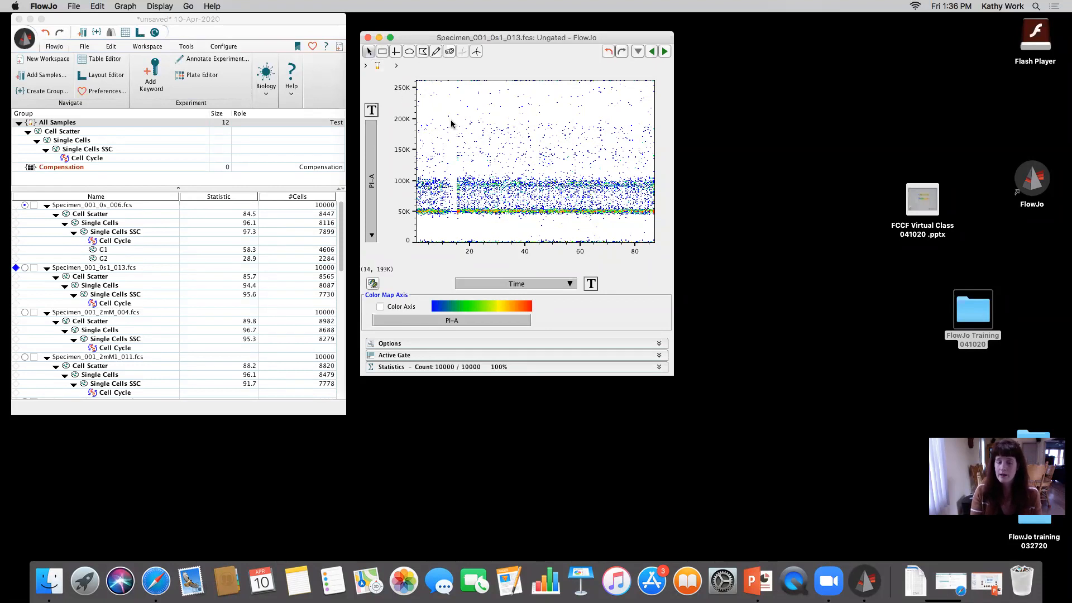
Step: Check the PI-A versus Time plots up to Specimen_001_2mM1_011.fcs, close the plot, and reposition the workspace window
left_click(664, 52)
left_click(664, 52)
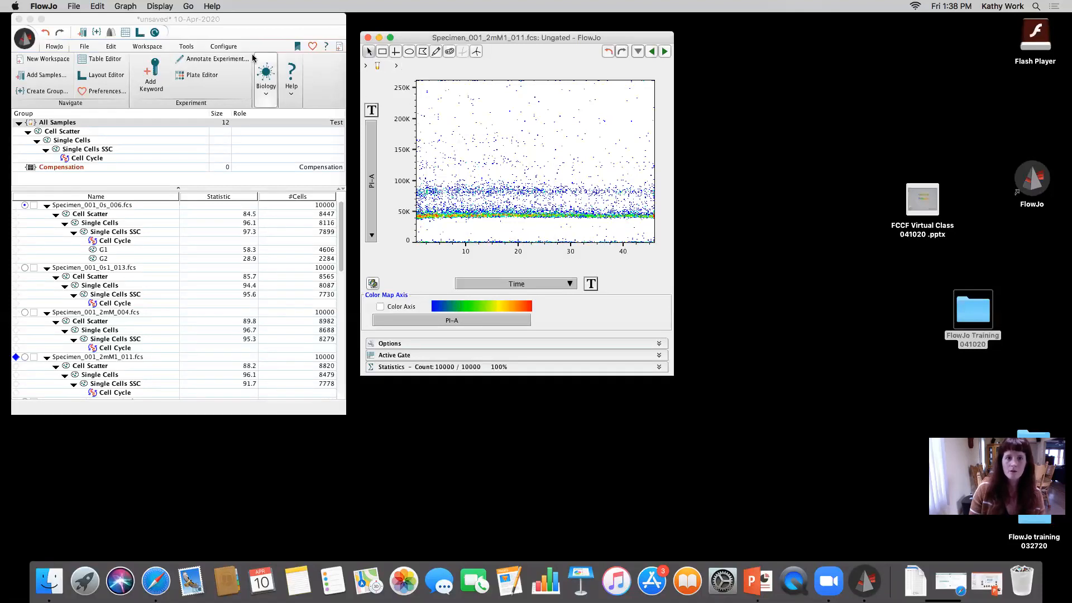
left_click_drag(282, 20, 283, 55)
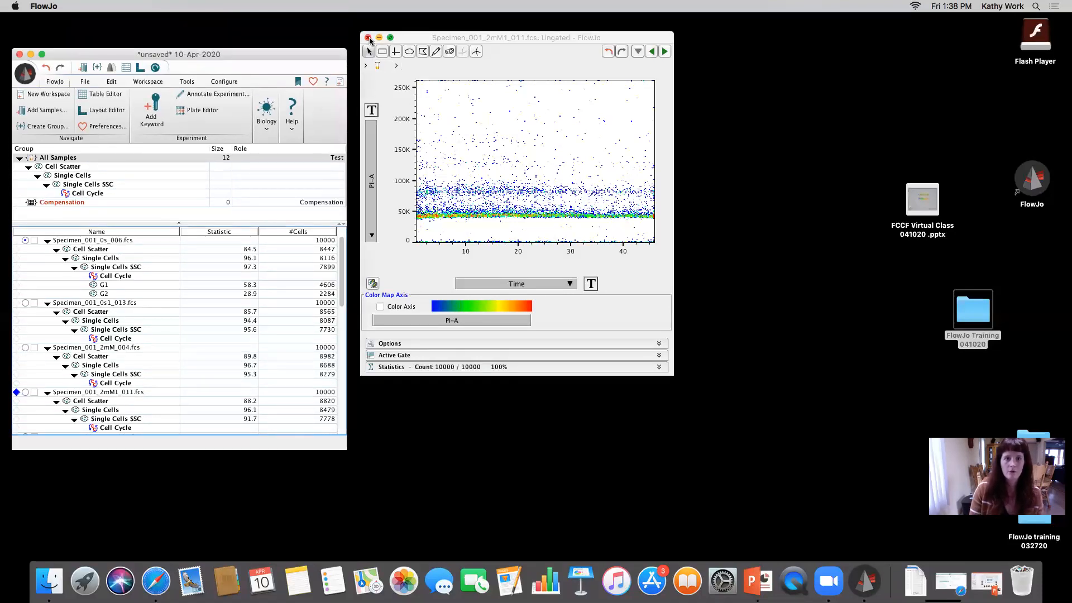
left_click(368, 38)
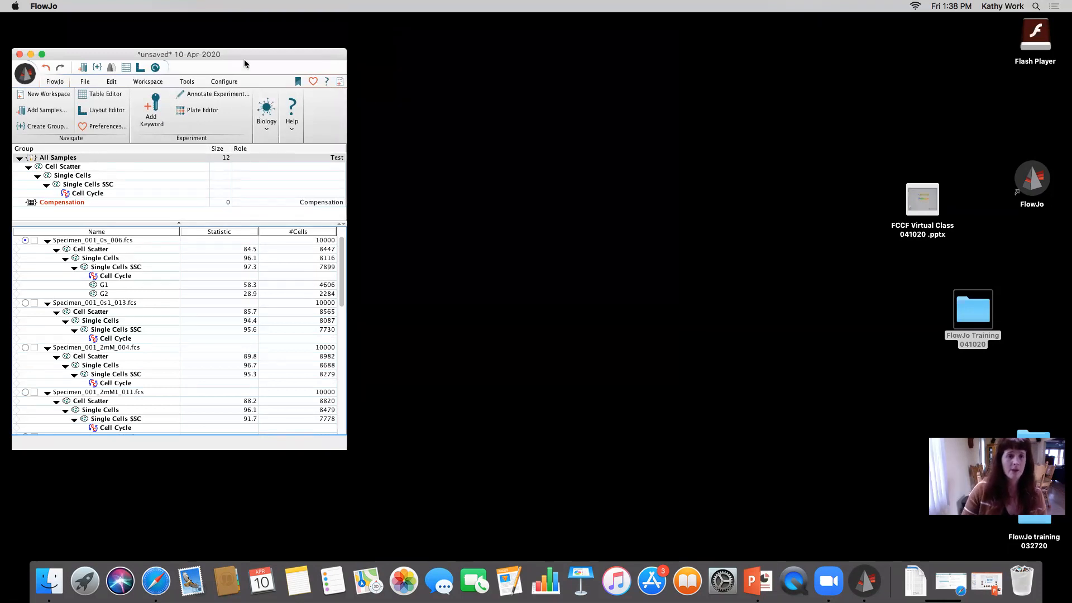
left_click_drag(245, 57, 242, 38)
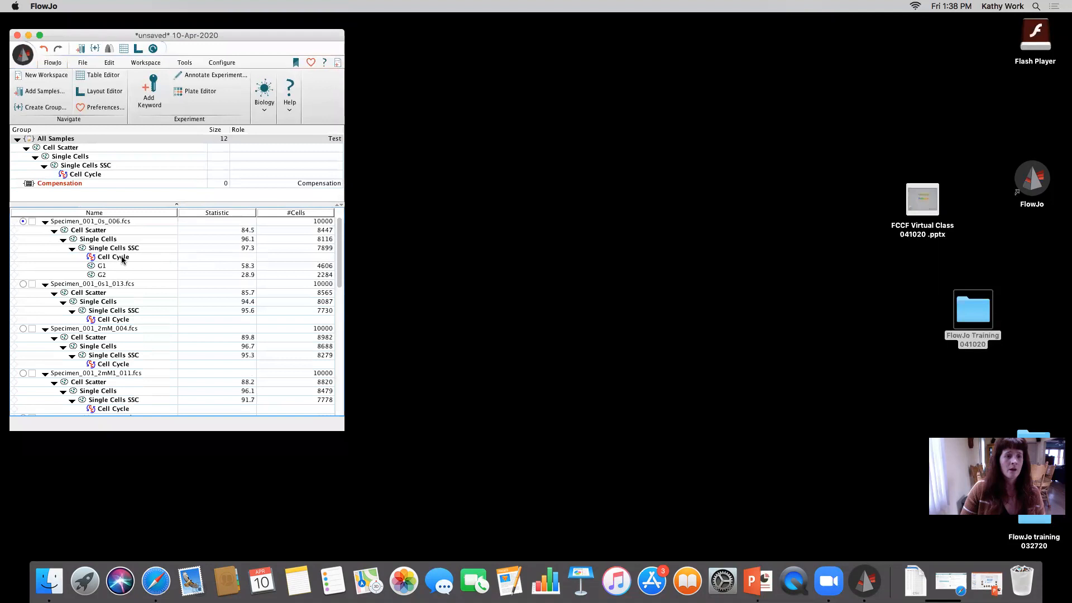
Step: Open the Cell Cycle model of Specimen_001_0s_006.fcs and enable CC Gates in Workspace
scroll(111, 258, "down", 1)
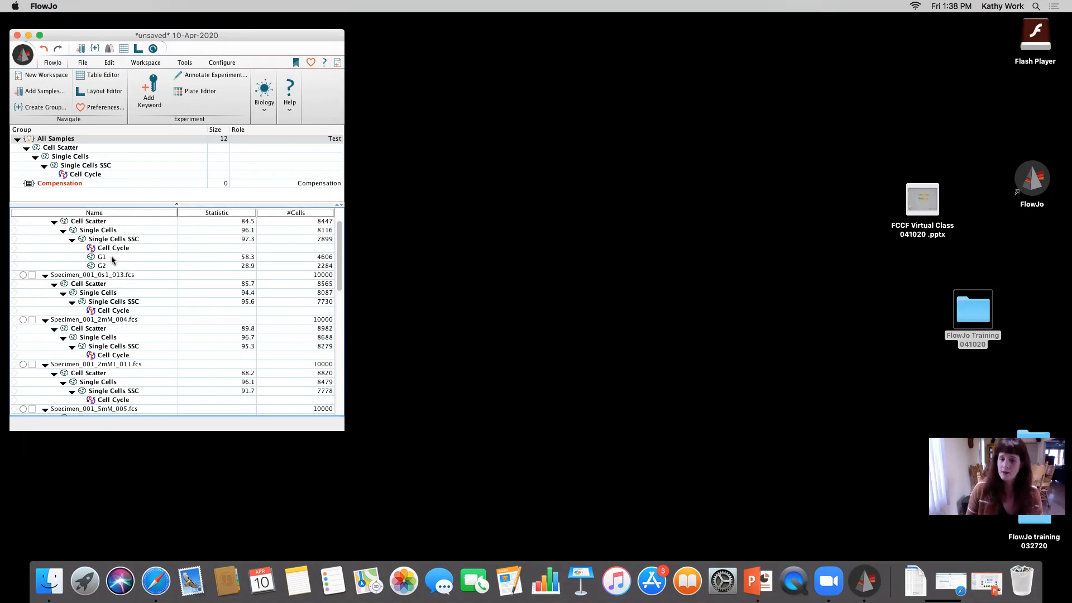
double_click(109, 249)
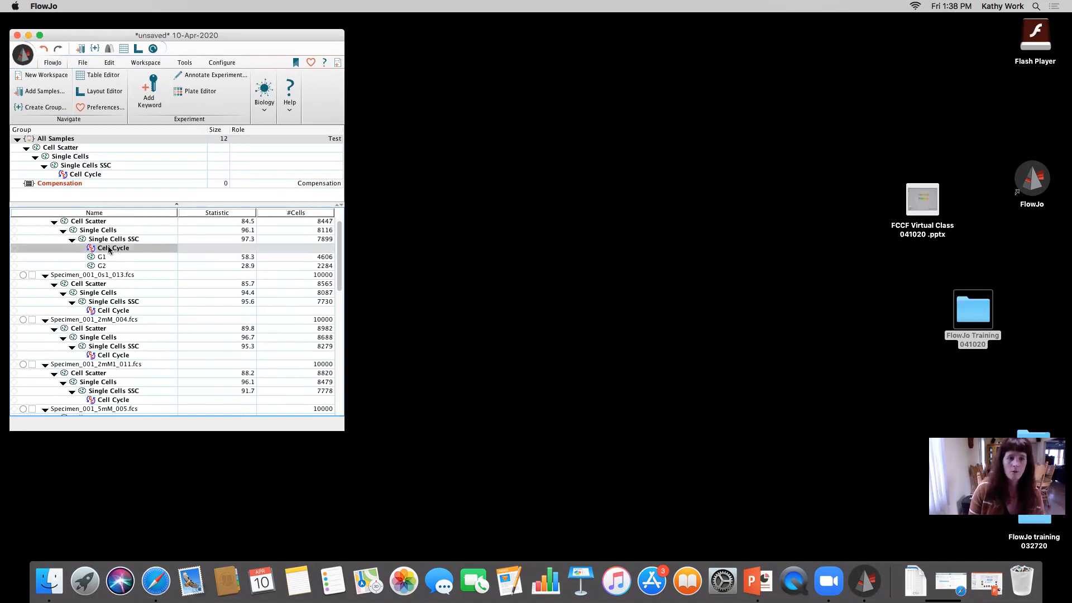
left_click_drag(533, 297, 534, 358)
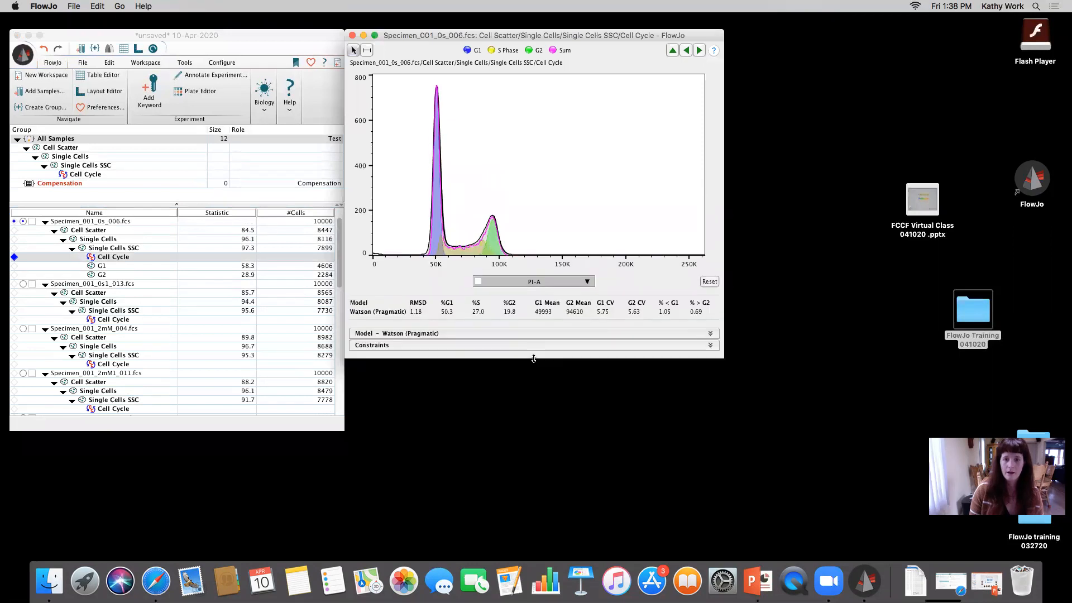
left_click(414, 335)
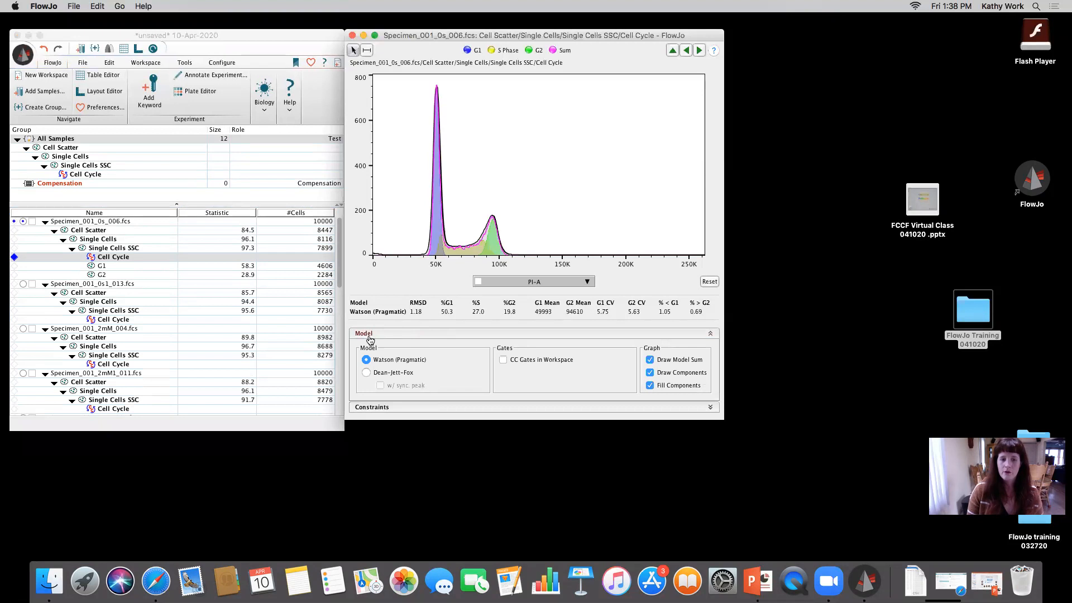
left_click(503, 360)
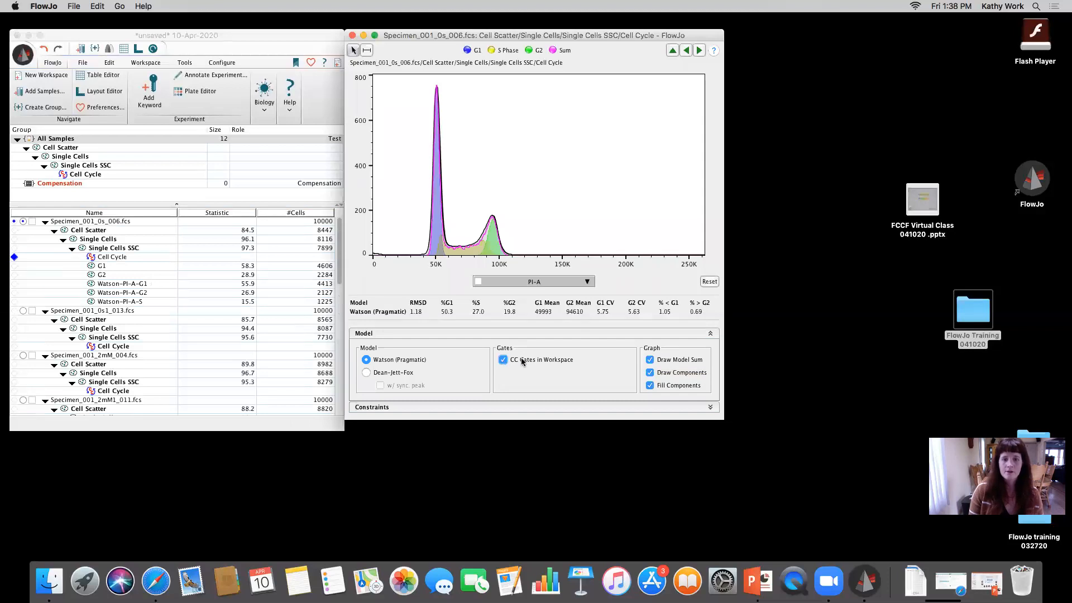
Step: Compare the Watson-PI-A-G1, G2 and S gate percentages of Specimen_001_0s_006.fcs with the model's statistics
left_click(139, 284)
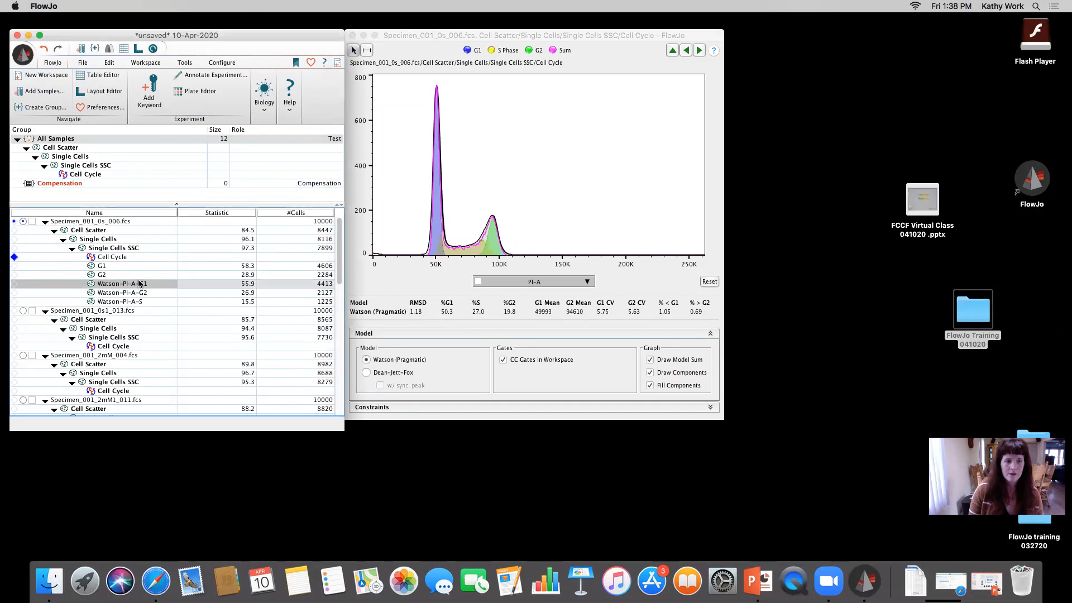
left_click(143, 293)
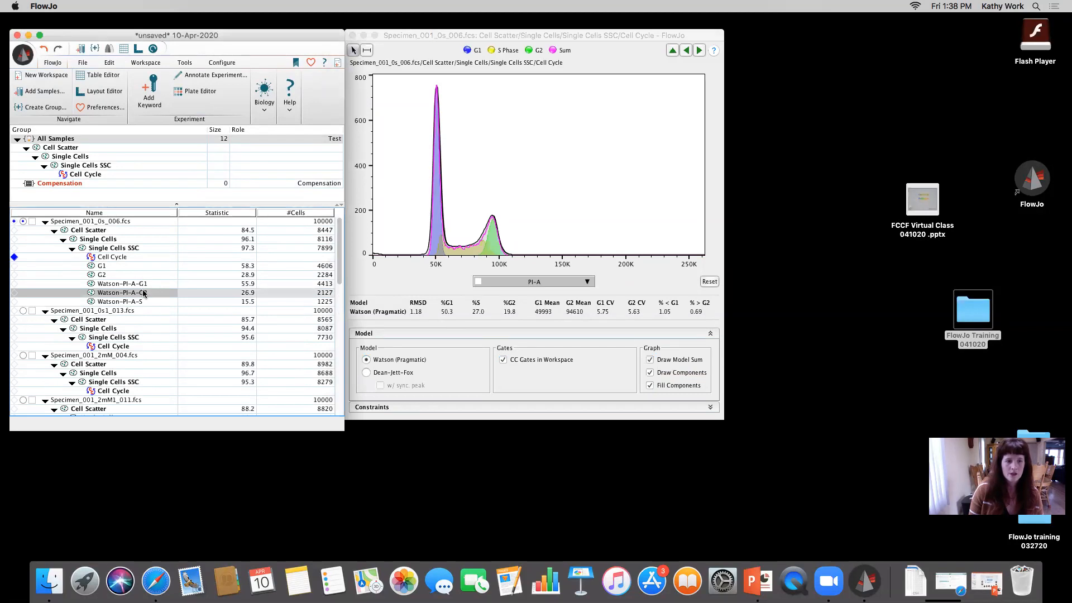
left_click(139, 302)
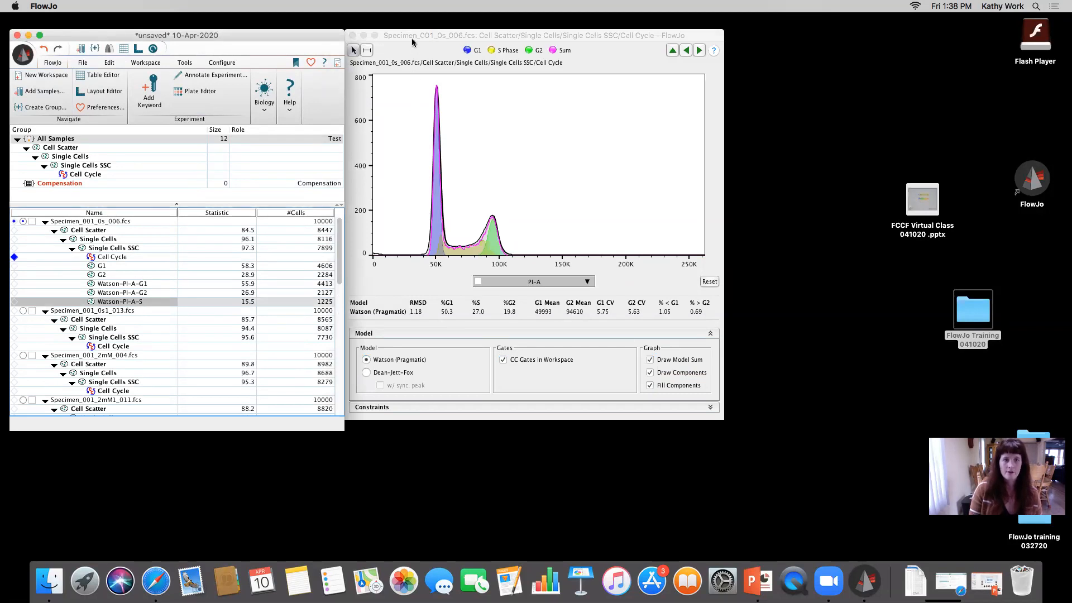
left_click_drag(412, 42, 484, 78)
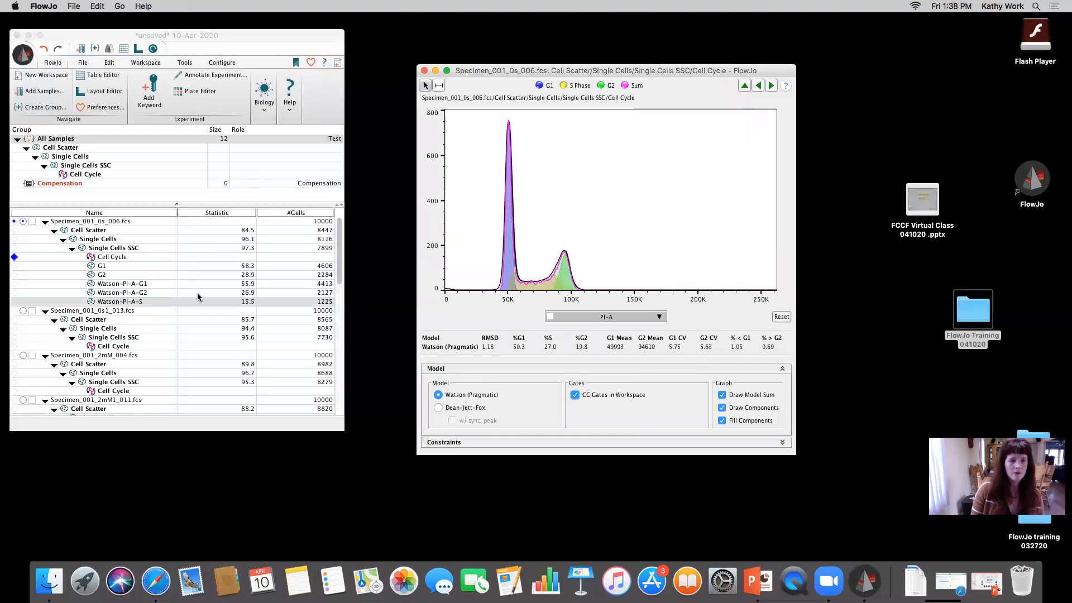
left_click(137, 283)
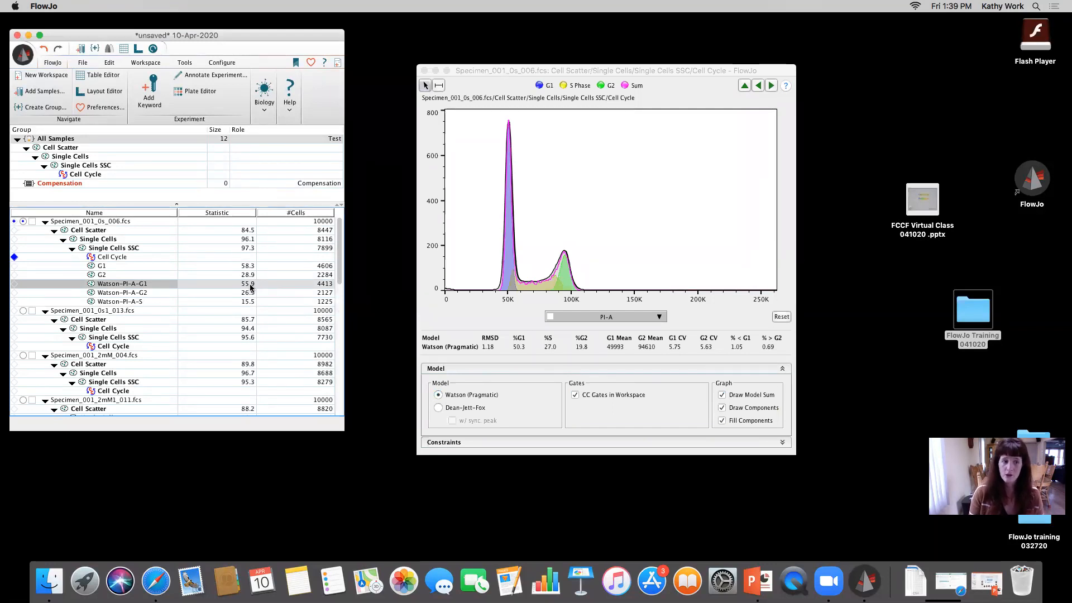
Step: Delete the manually drawn G1 and G2 gates from Specimen_001_0s_006.fcs
left_click(101, 275)
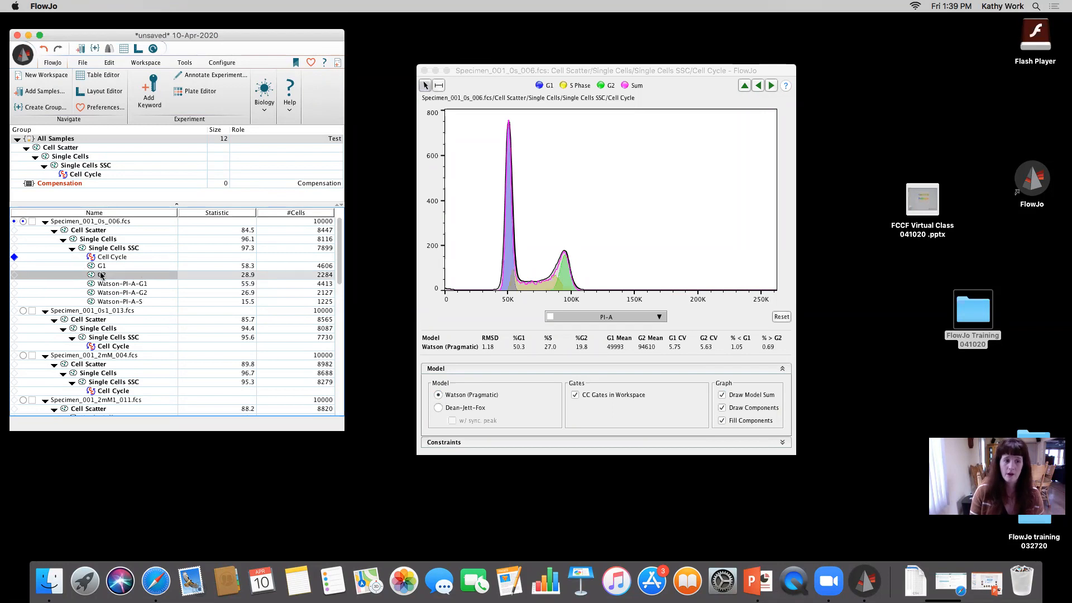
left_click(115, 267, "shift")
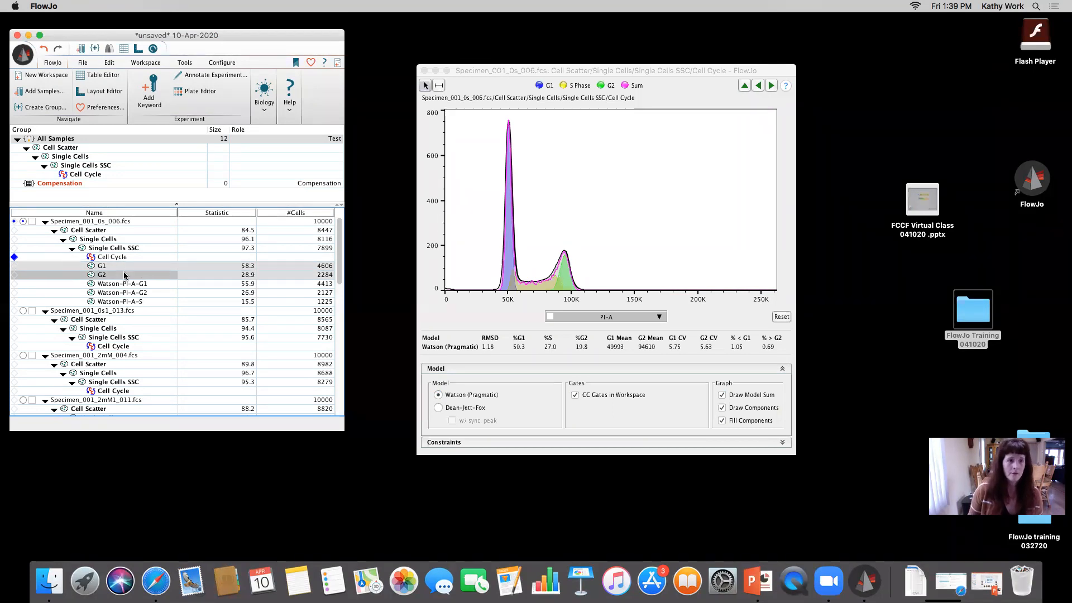
key("Delete")
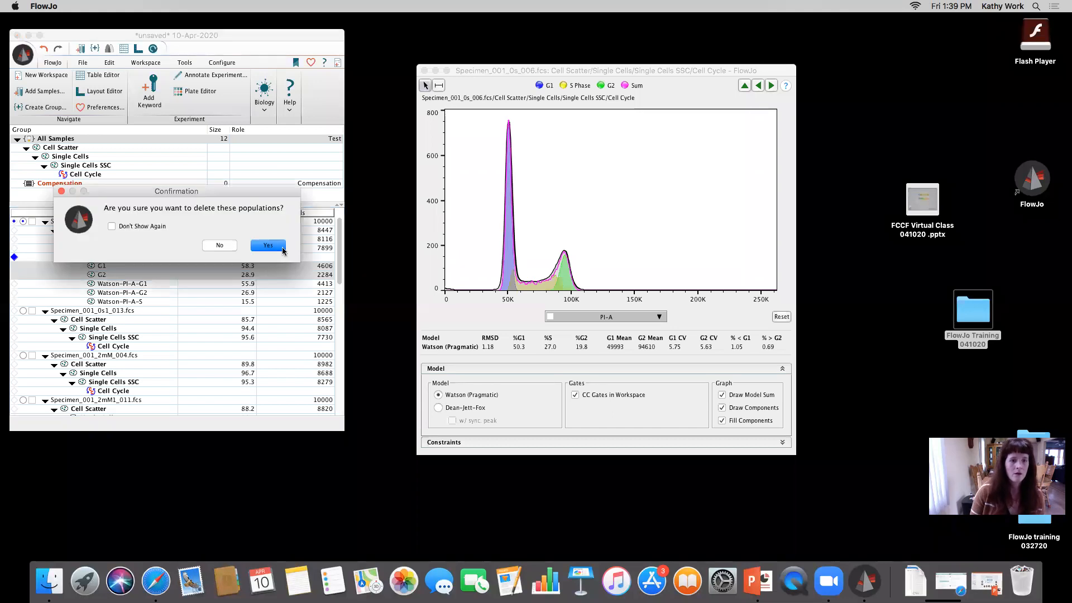
key("Return")
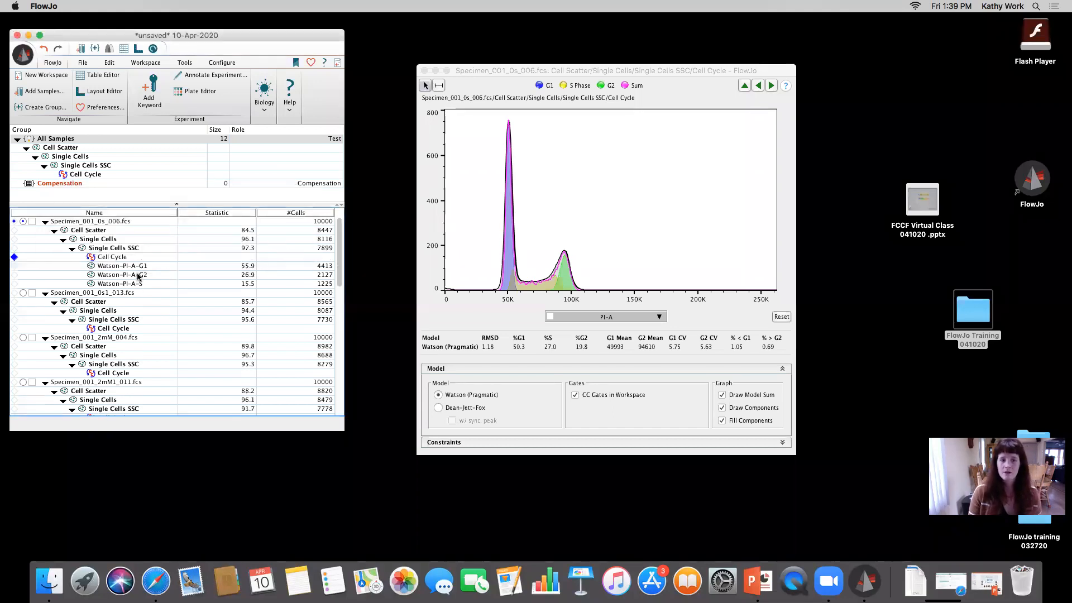
Step: Open the Layout Editor and overlay the Watson-PI-A-G1, Watson-PI-A-G2 and Watson-PI-A-S populations of Specimen_001_0s_006.fcs in one PI-A histogram
left_click(138, 49)
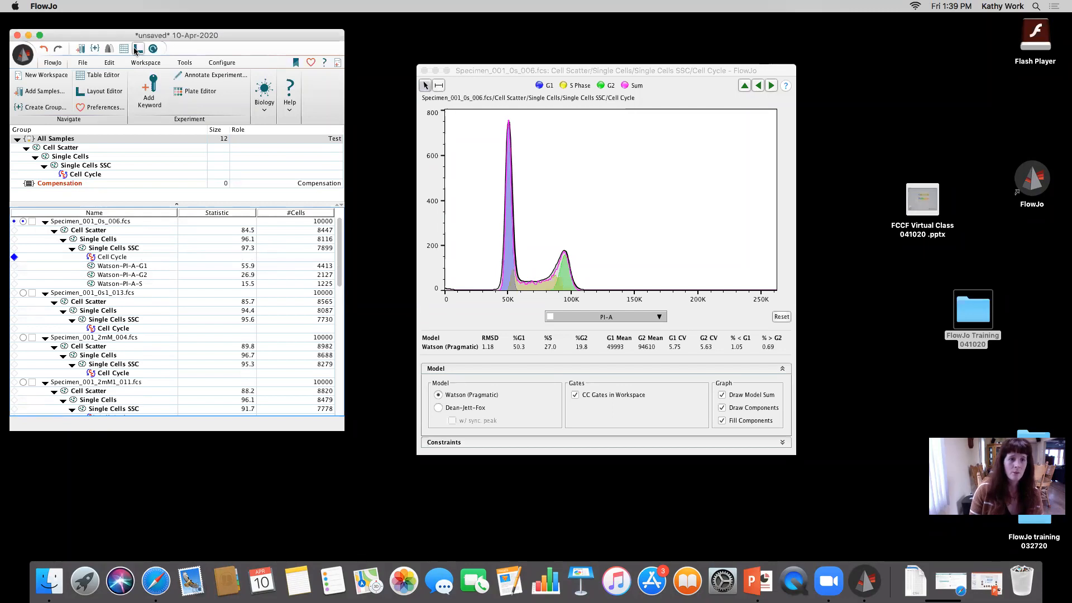
left_click(134, 266)
left_click_drag(134, 267, 404, 244)
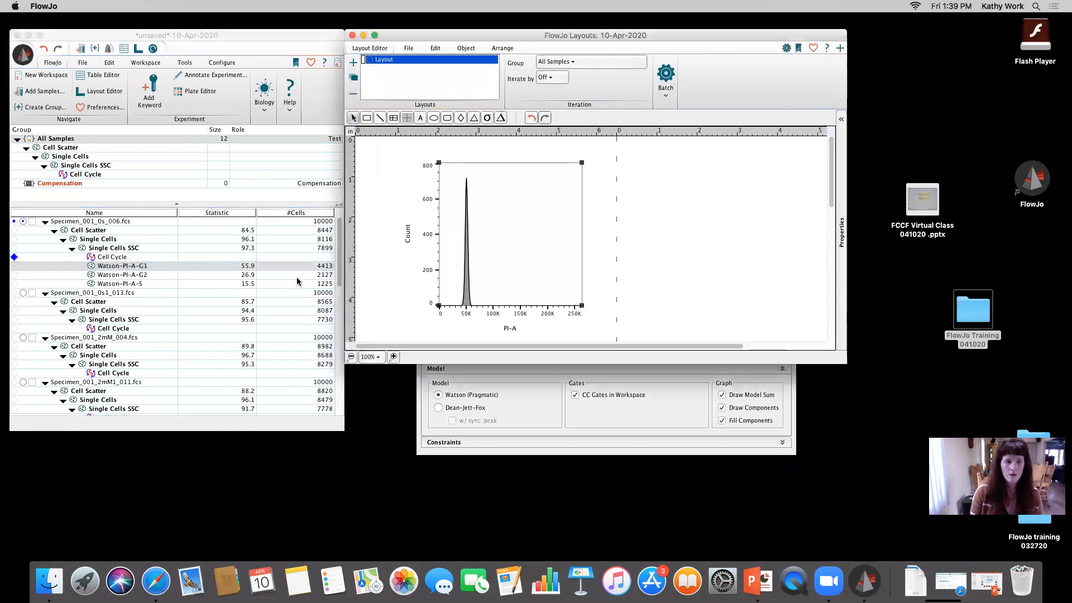
left_click(134, 276)
left_click_drag(527, 227, 527, 228)
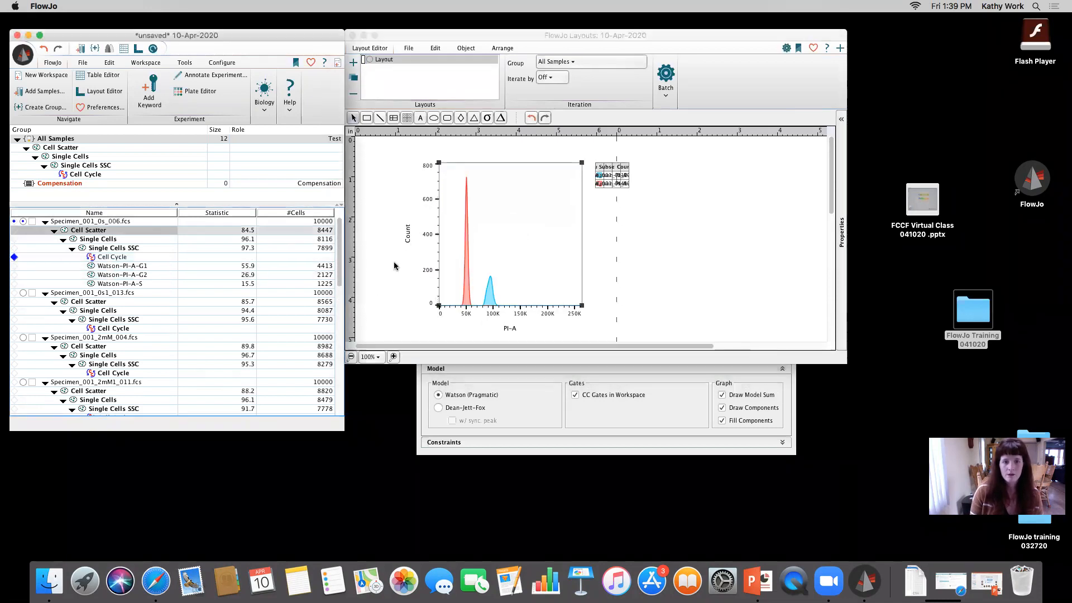
left_click_drag(125, 282, 463, 269)
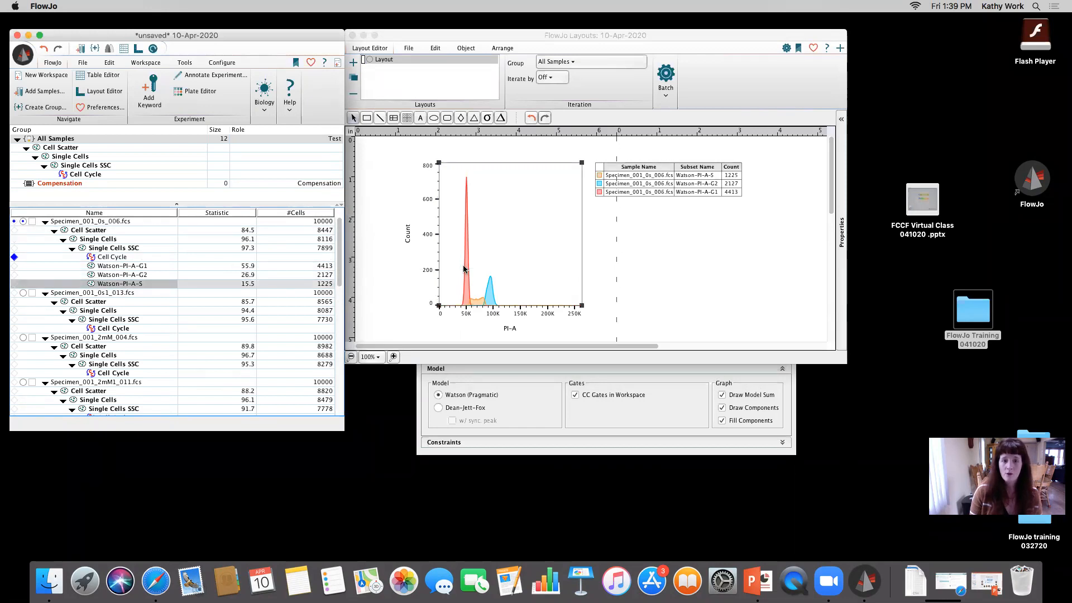
Step: Add the Cell Cycle model plot beside the overlay, enlarge the layout window, and rearrange the plot, legend and statistics
left_click(110, 258)
left_click_drag(110, 258, 662, 251)
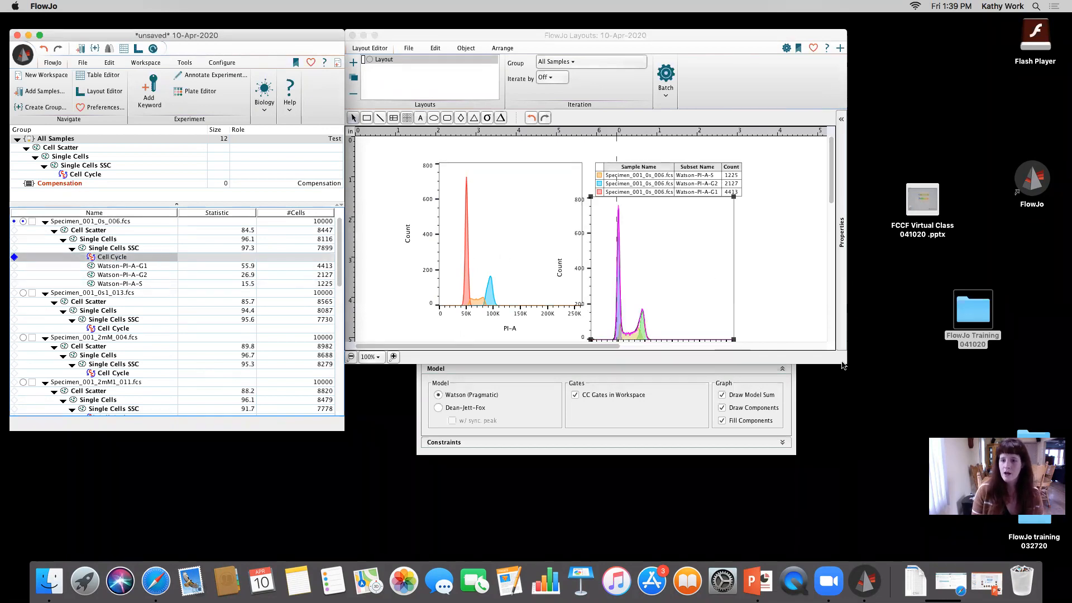
left_click_drag(846, 363, 953, 465)
left_click_drag(639, 173, 519, 159)
left_click_drag(640, 228, 702, 232)
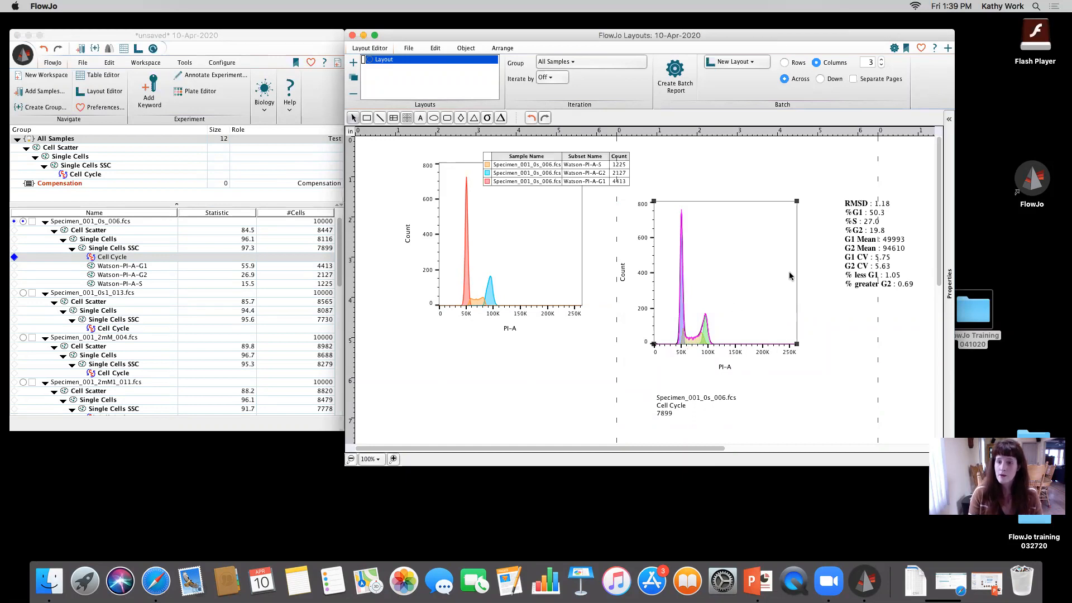
left_click_drag(871, 231, 854, 244)
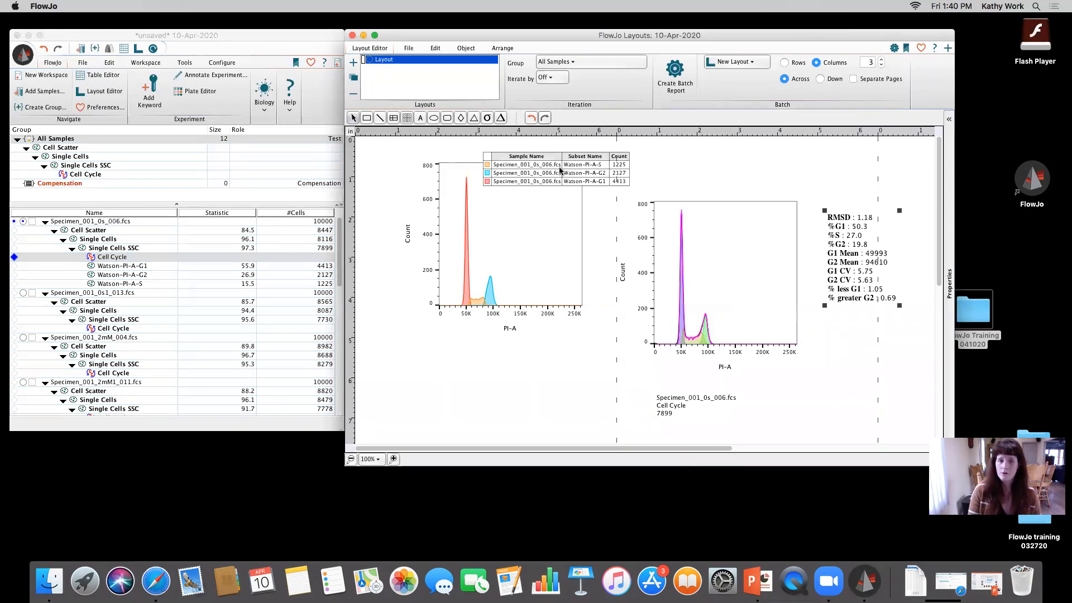
left_click_drag(548, 151, 530, 152)
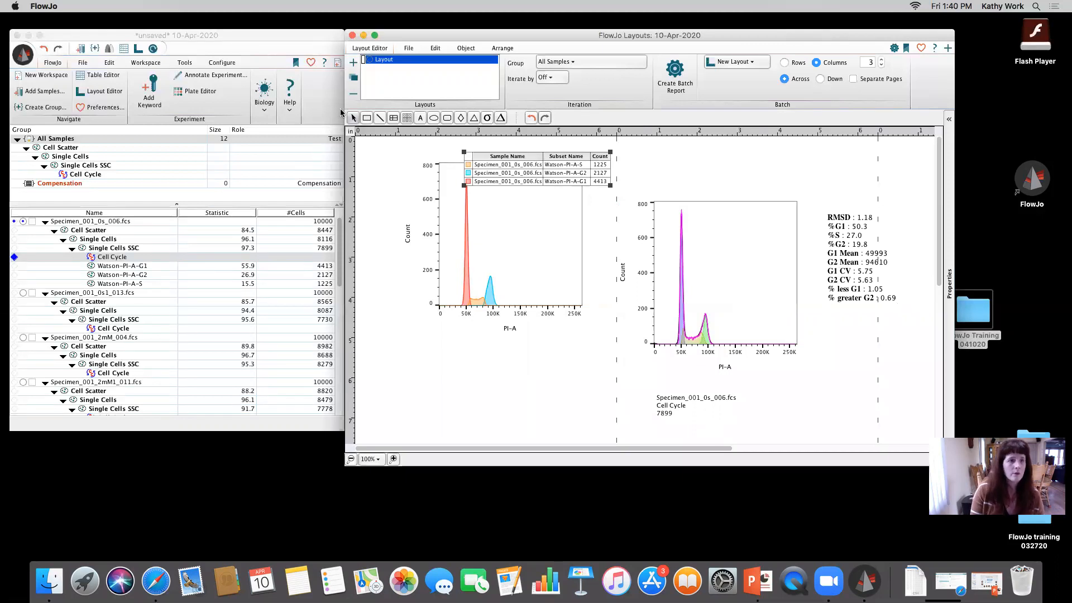
Step: Open the Table Editor from the workspace
left_click(84, 63)
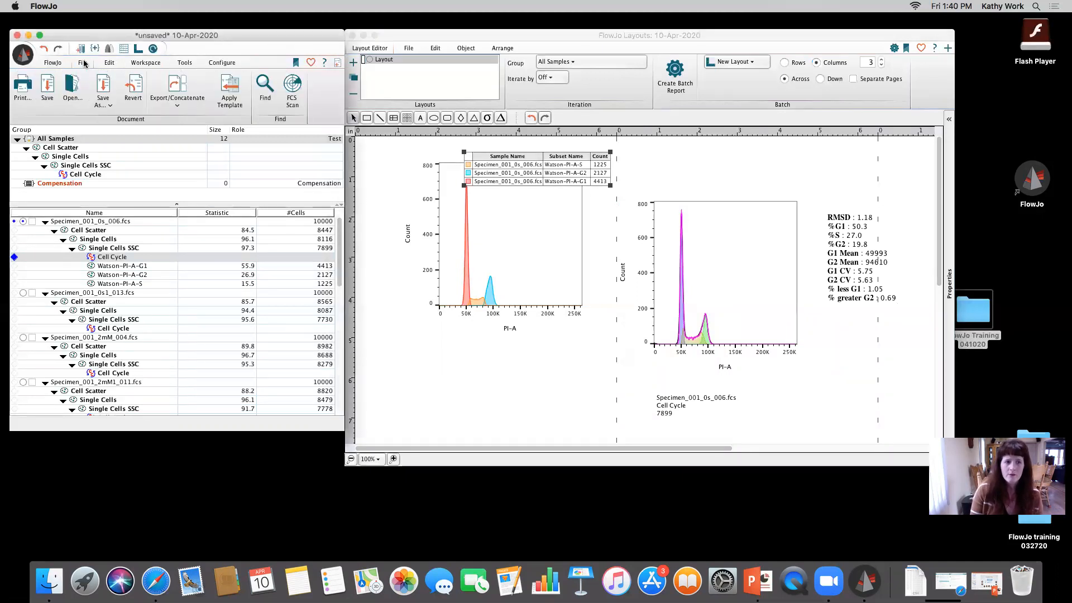
left_click(109, 63)
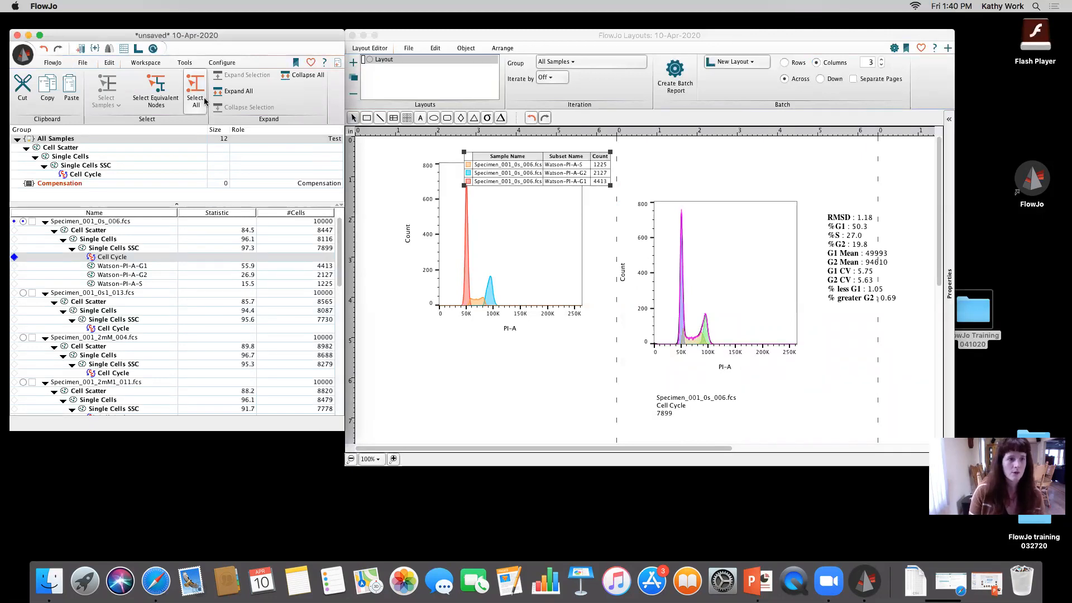
left_click(131, 61)
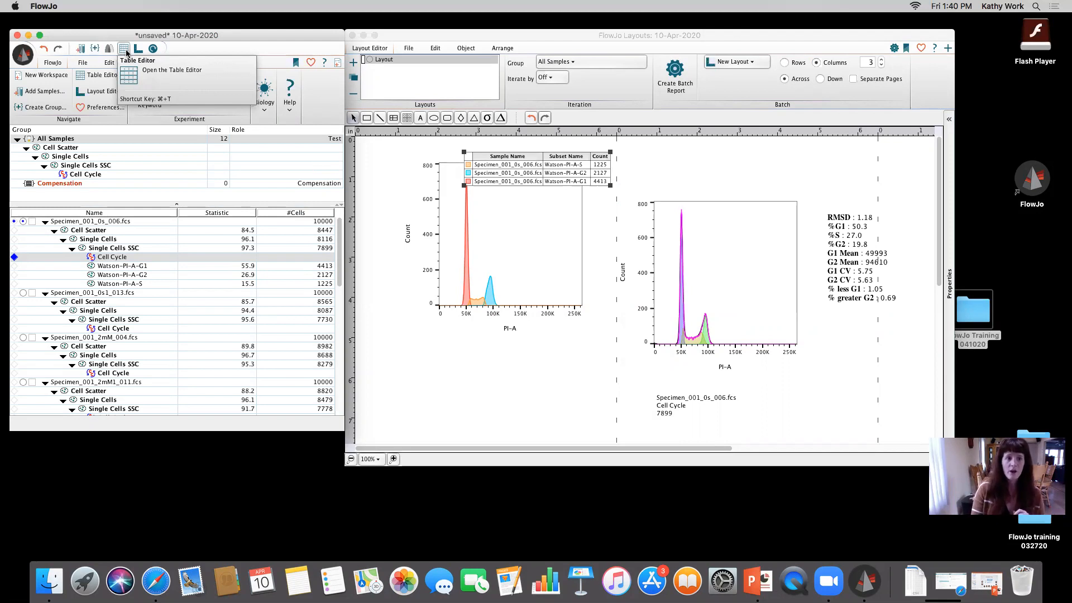
left_click(124, 49)
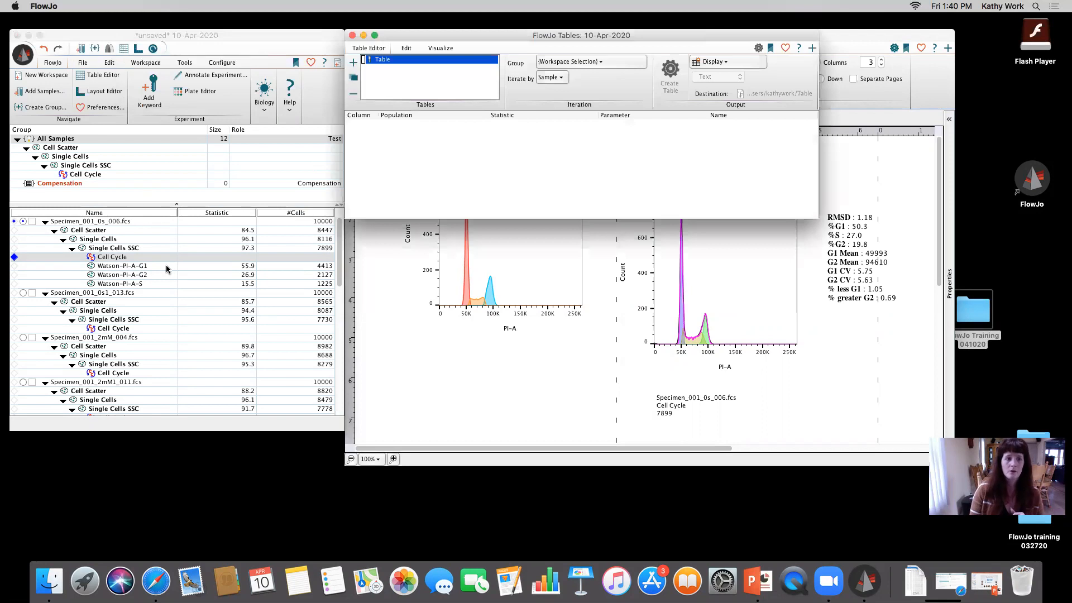
Step: Add a Mean statistic of PI-A to the Watson-PI-A-G2 population of Specimen_001_0s_006.fcs
left_click(127, 278)
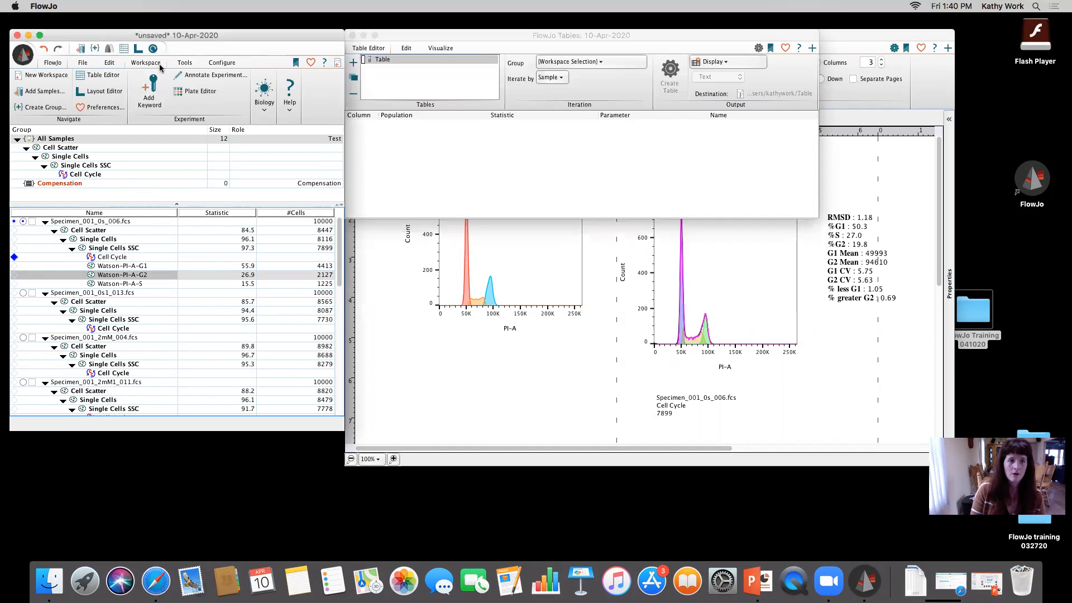
left_click(185, 62)
left_click(164, 64)
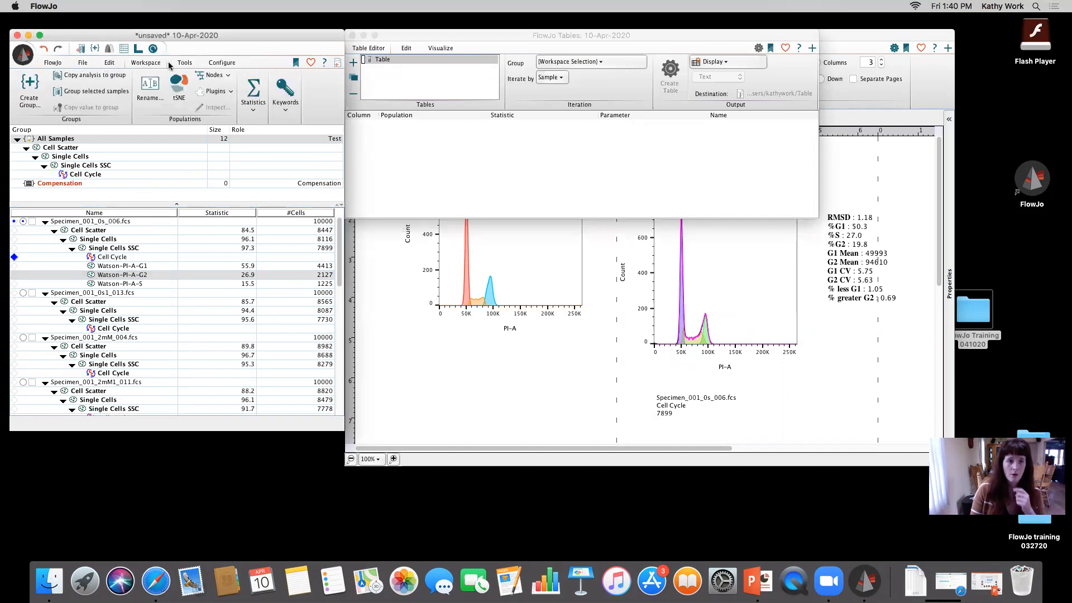
left_click(252, 95)
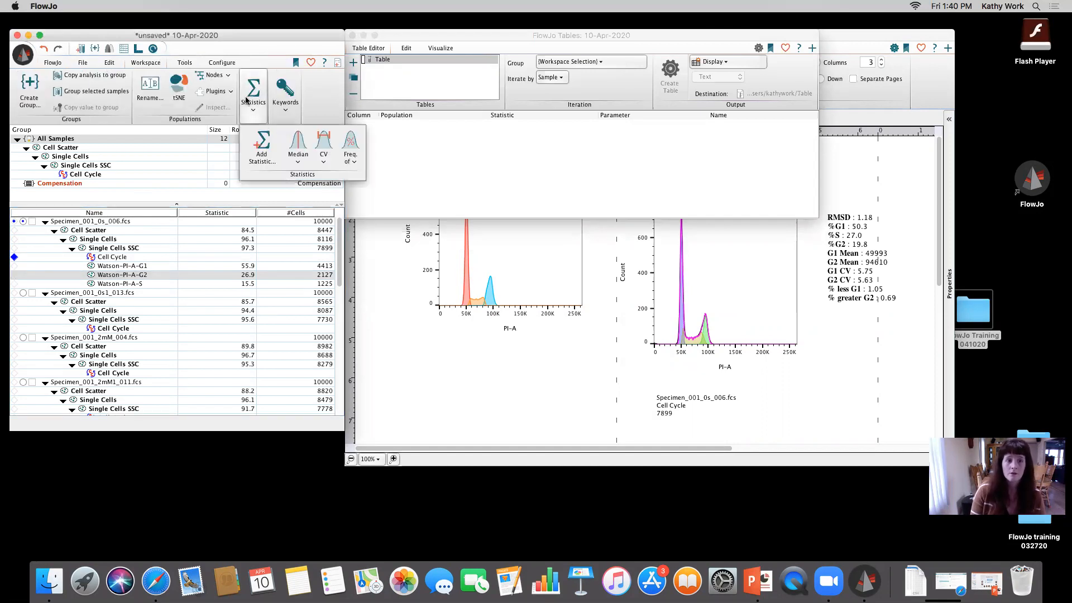
left_click(268, 156)
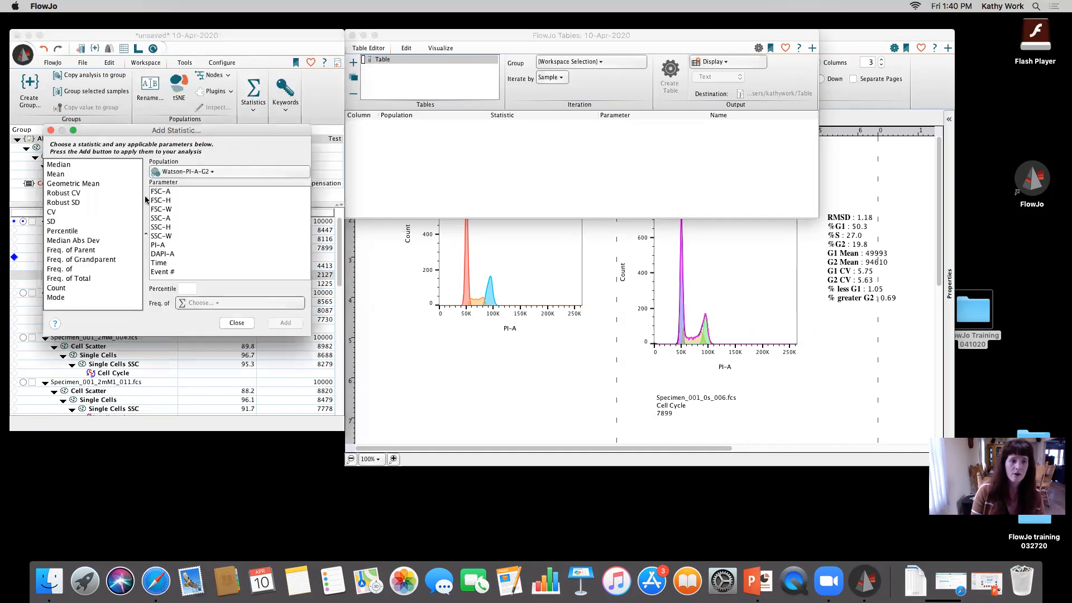
left_click(63, 174)
left_click(161, 246)
left_click(286, 324)
left_click(238, 323)
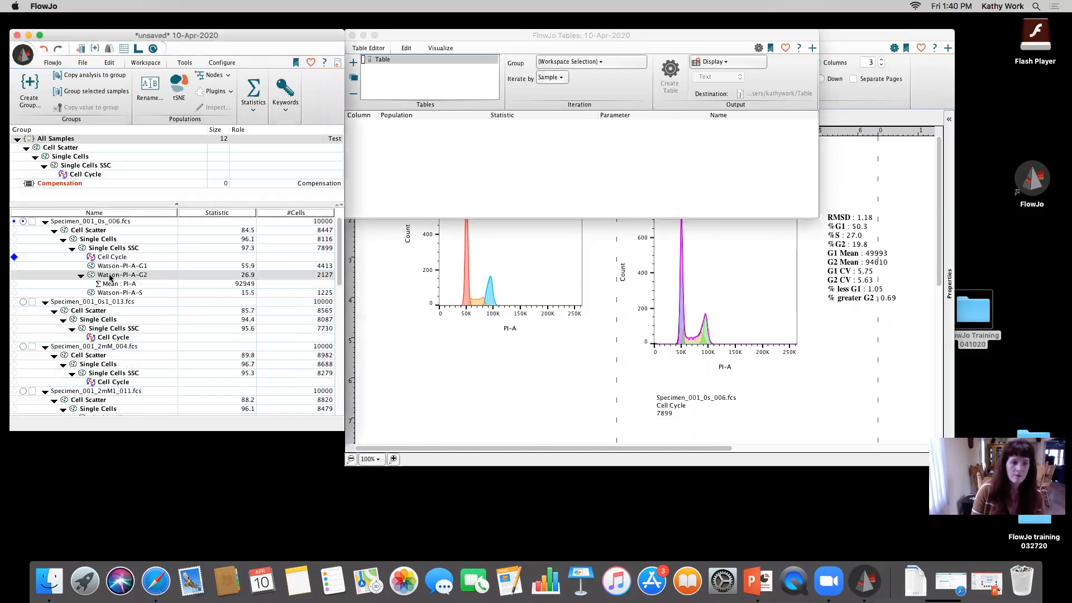
Step: Add a Mean statistic of PI-A to the Watson-PI-A-G1 population of Specimen_001_0s_006.fcs
left_click(140, 266)
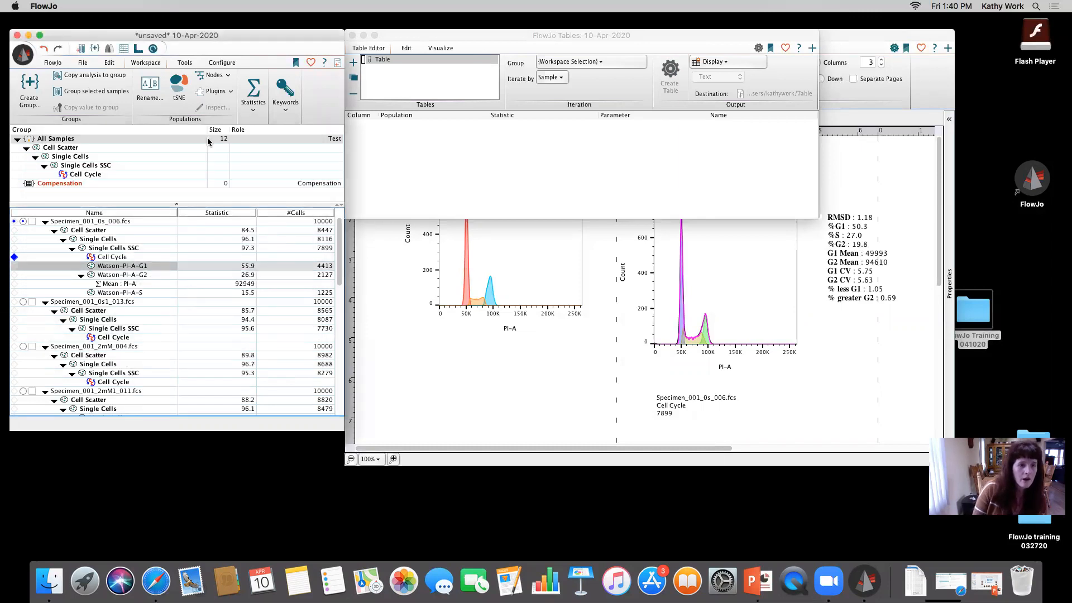
left_click(247, 102)
left_click(267, 149)
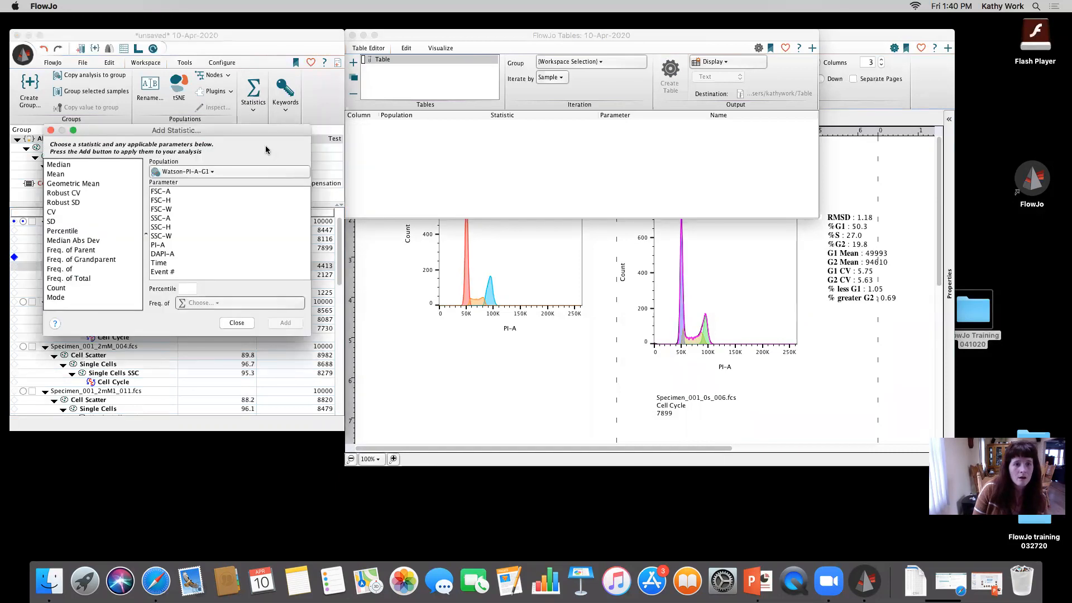
left_click(63, 174)
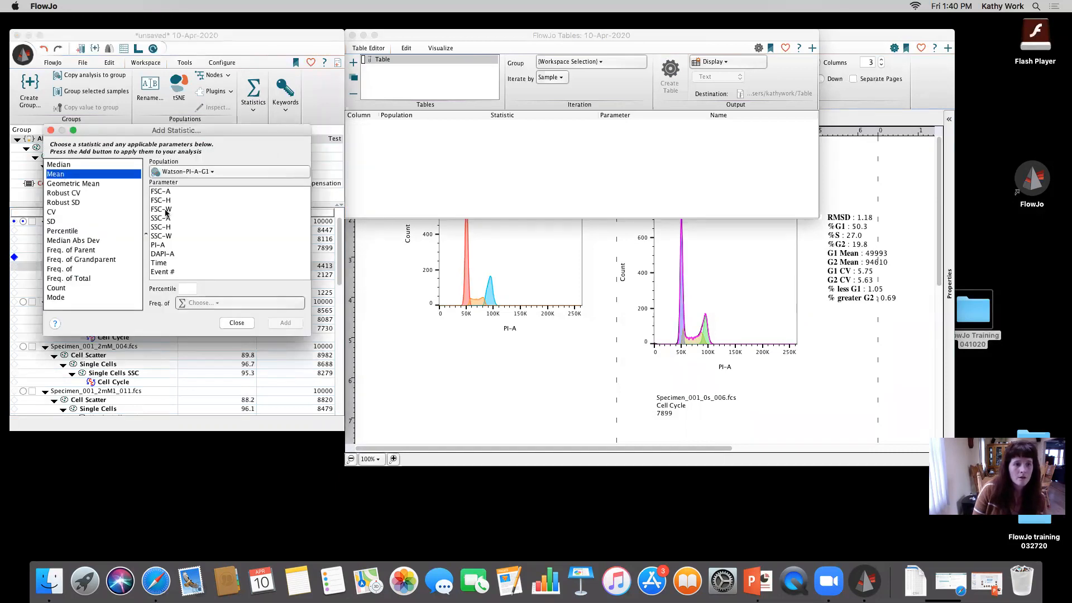
left_click(157, 245)
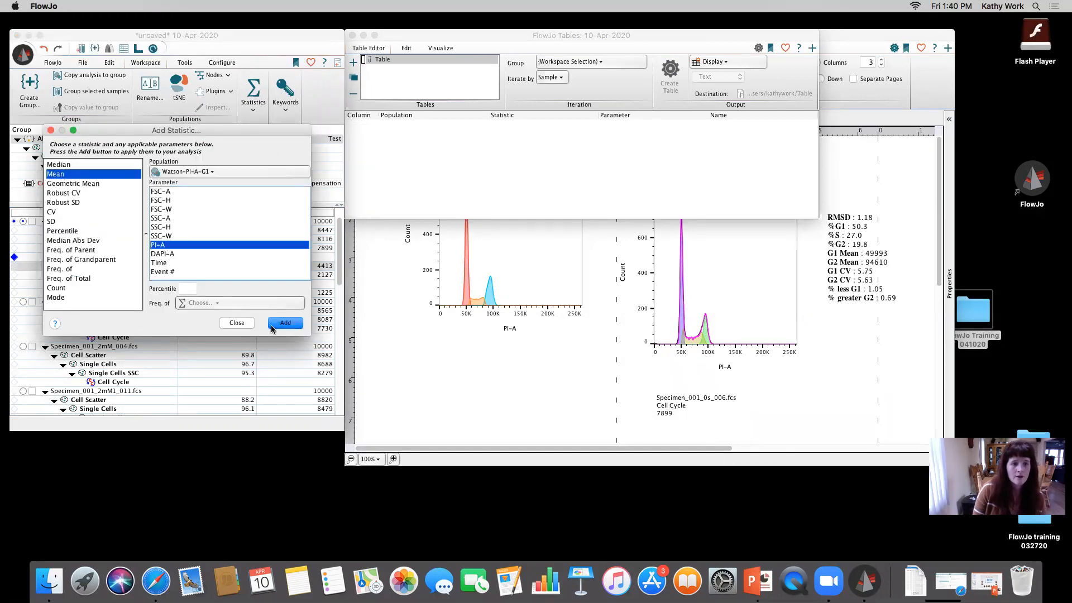
left_click(272, 324)
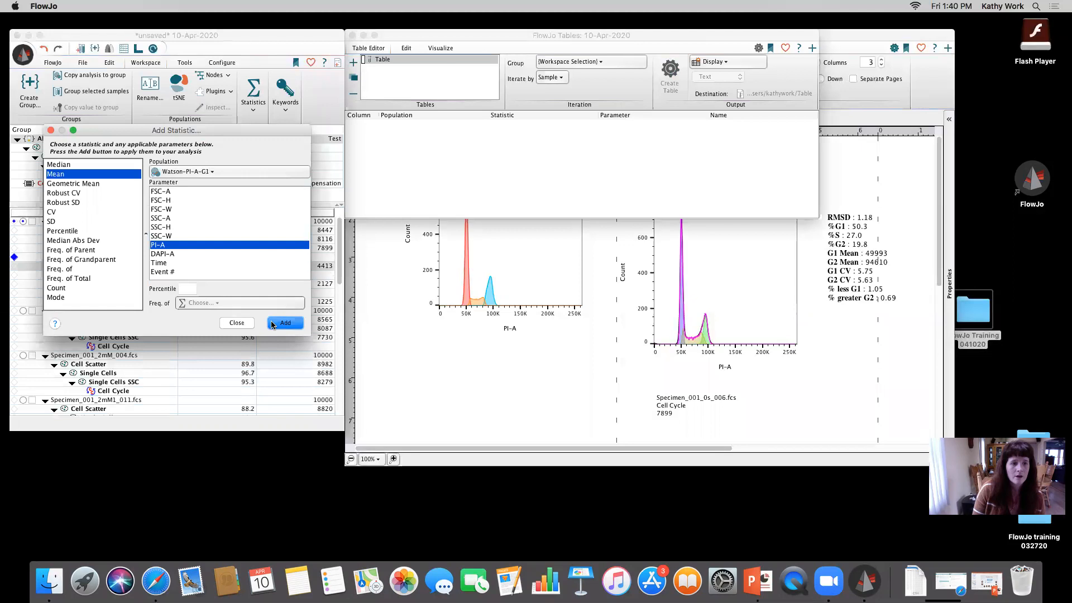
left_click(51, 130)
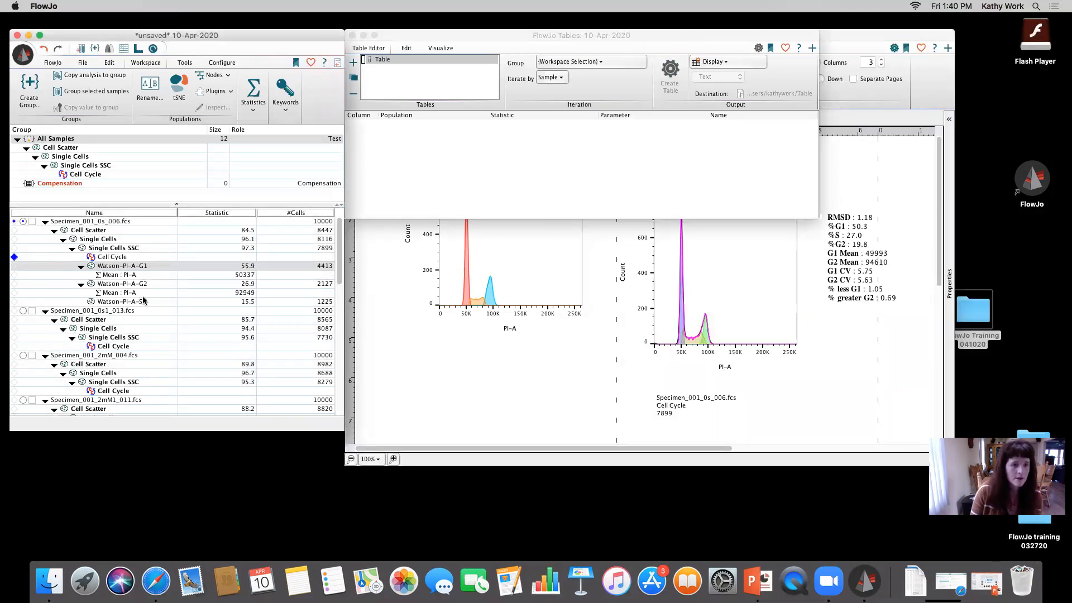
Step: Add the PI-A Mean statistics of Watson-PI-A-G1 and Watson-PI-A-G2 to the table as columns
left_click(122, 295)
left_click(106, 275, "super")
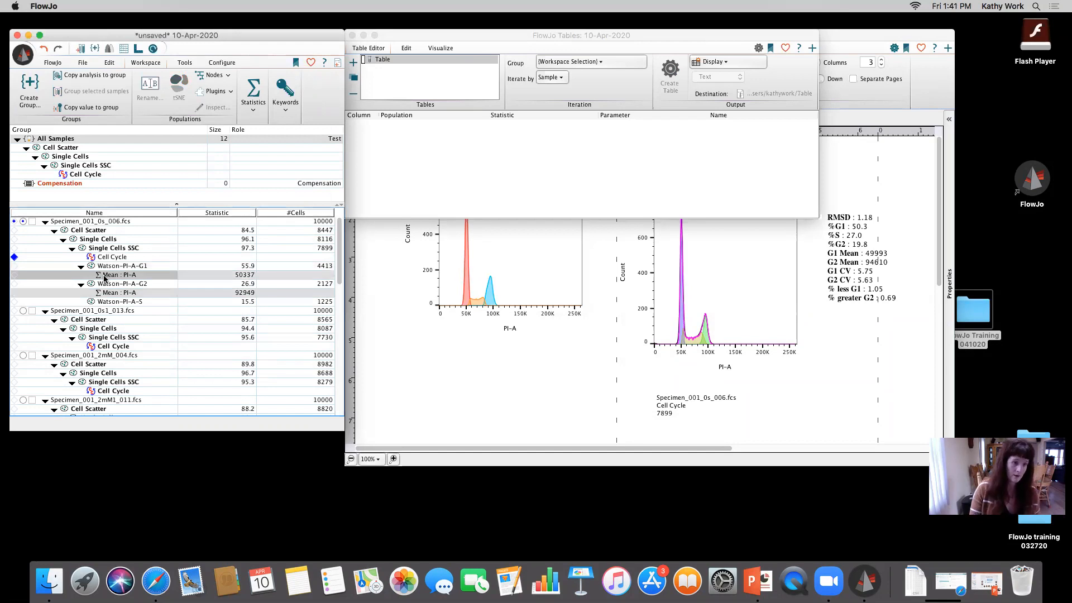
left_click_drag(104, 277, 398, 185)
left_click(399, 194)
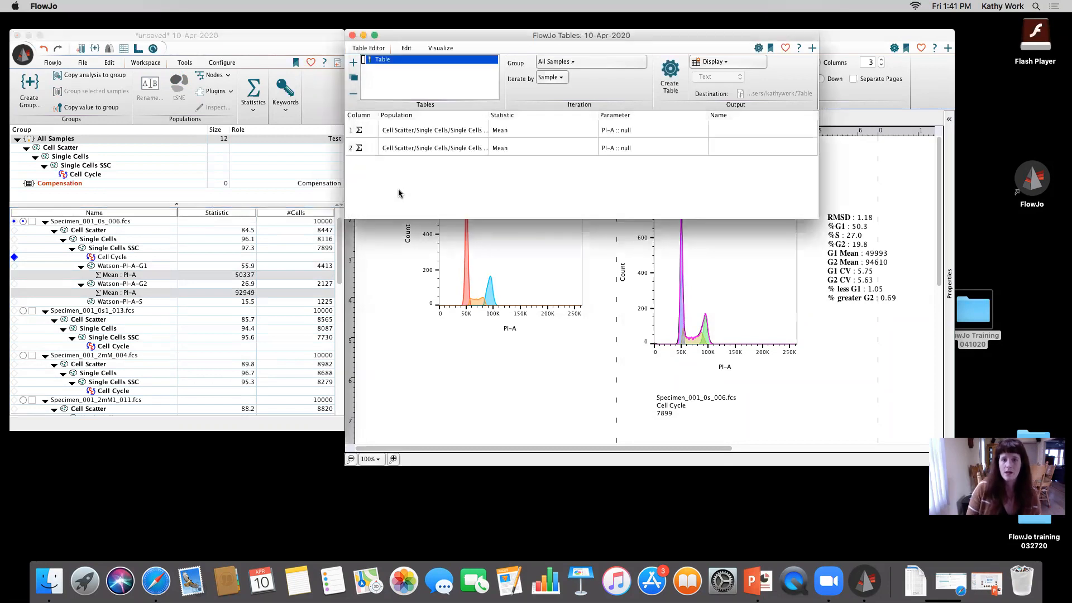
Step: Add a formula column to the table that divides the Watson-PI-A-G2 Mean by the Watson-PI-A-G1 Mean
left_click(406, 49)
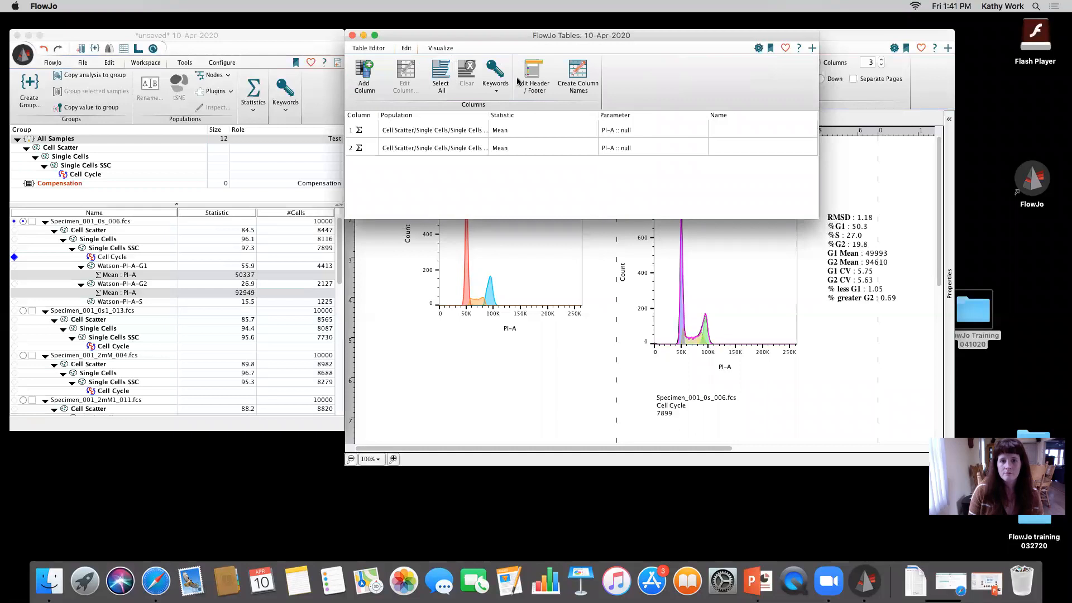
left_click(364, 75)
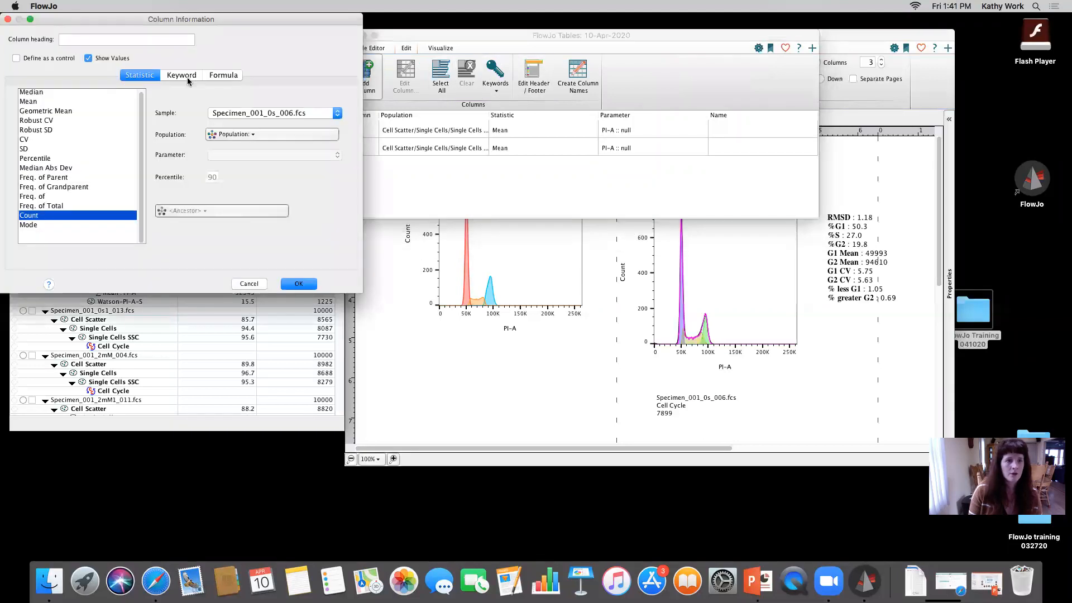
left_click(222, 75)
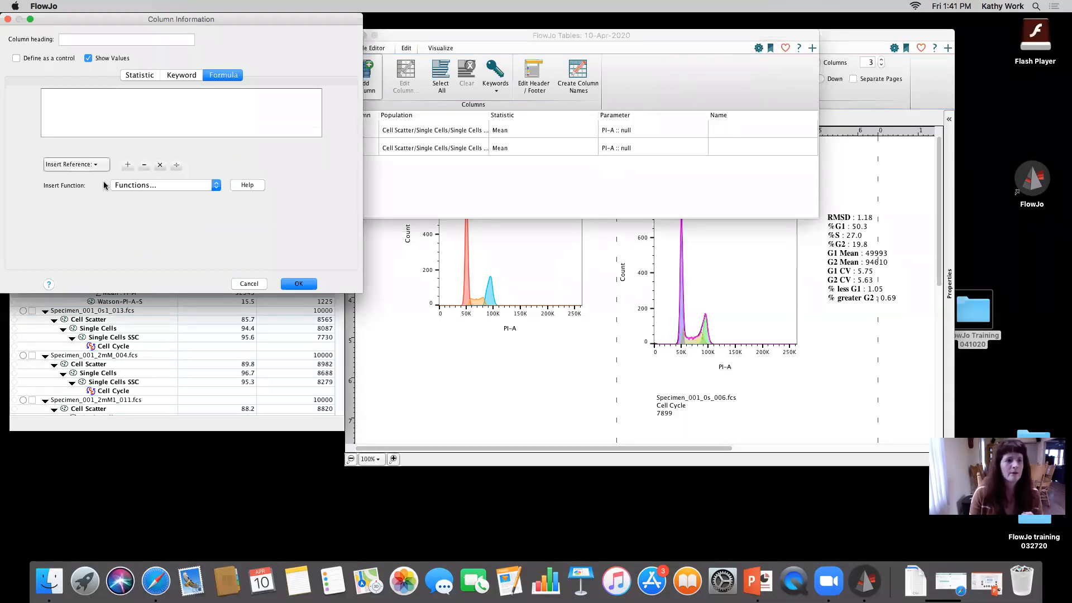
left_click(144, 186)
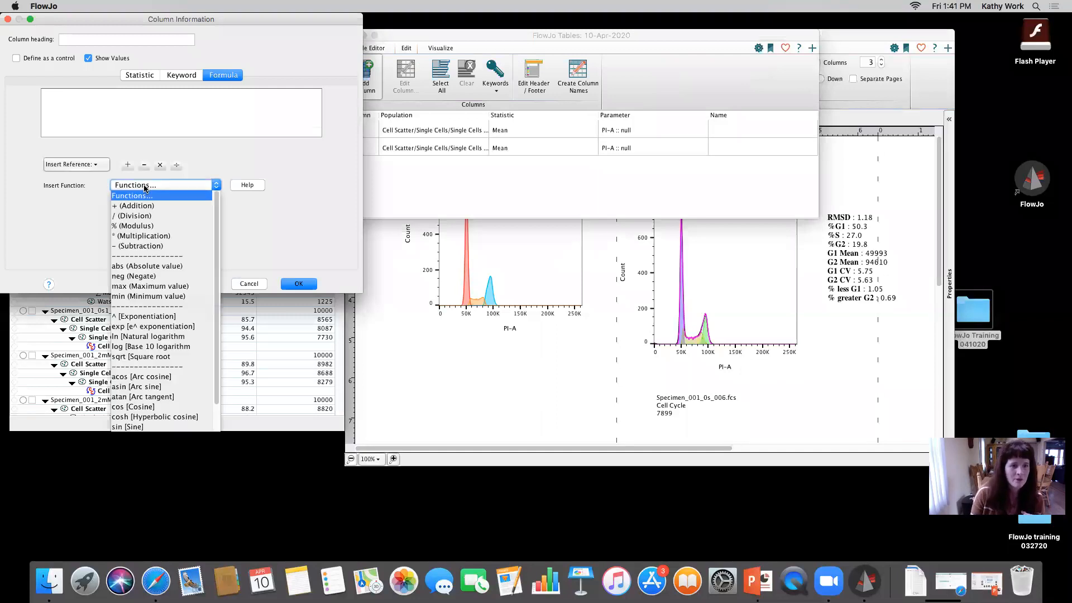
left_click(116, 156)
left_click(90, 165)
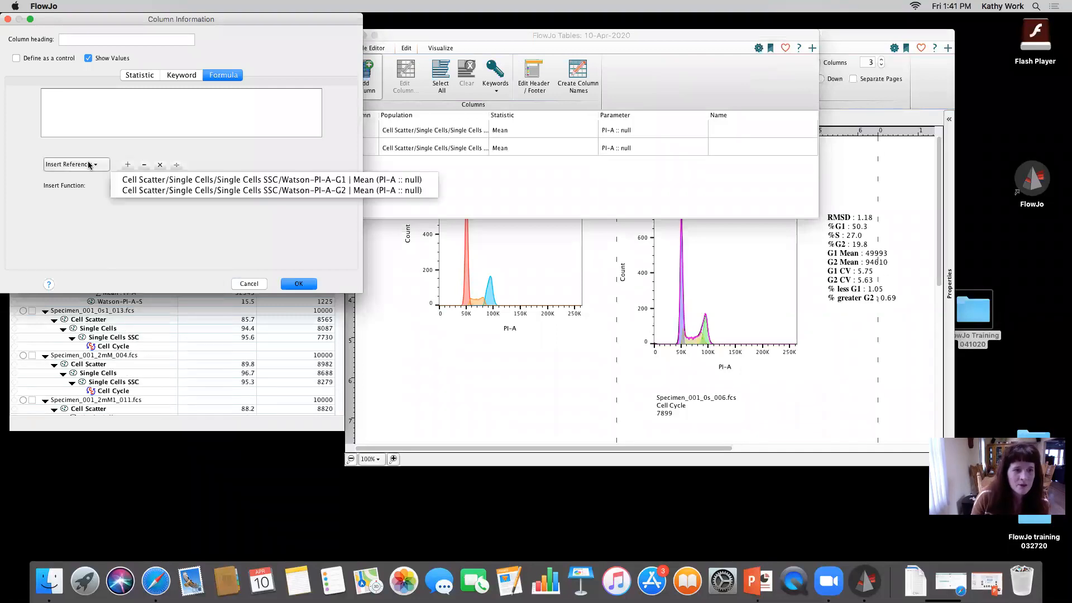
left_click(195, 191)
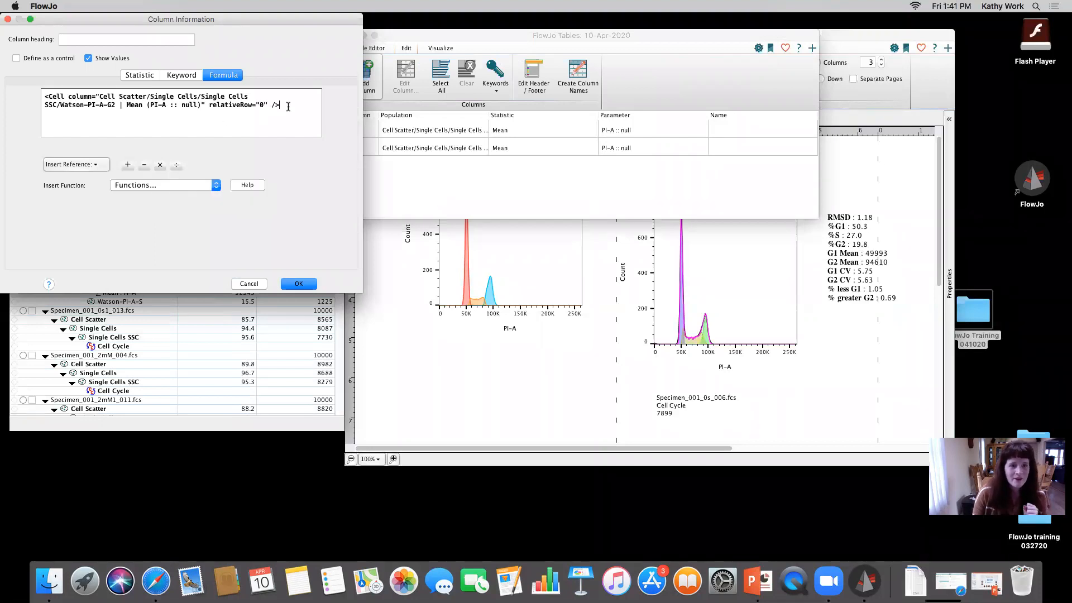
left_click(177, 165)
left_click(83, 164)
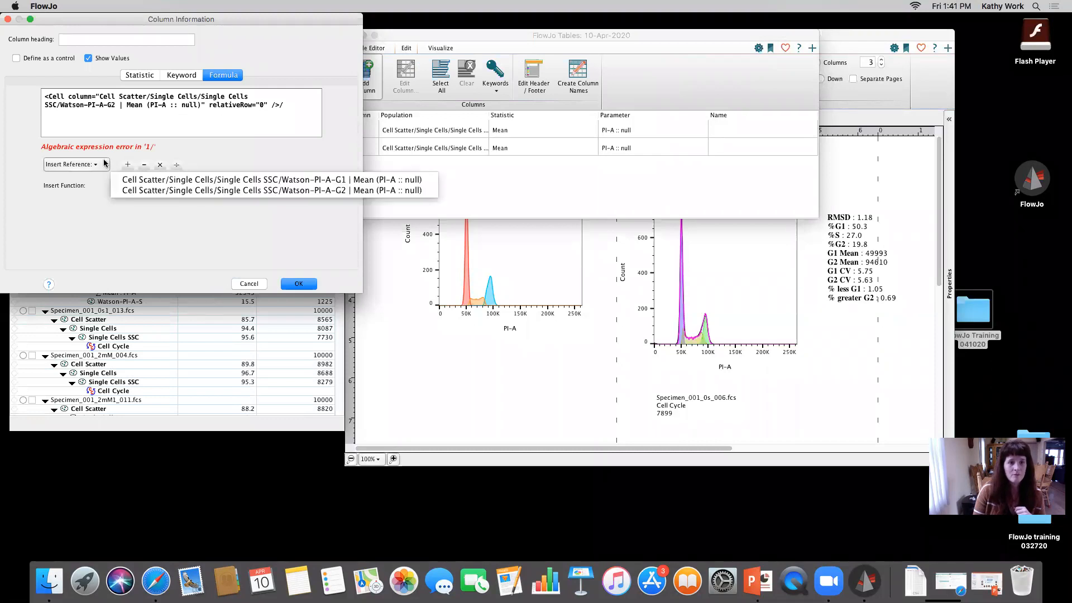
left_click(226, 174)
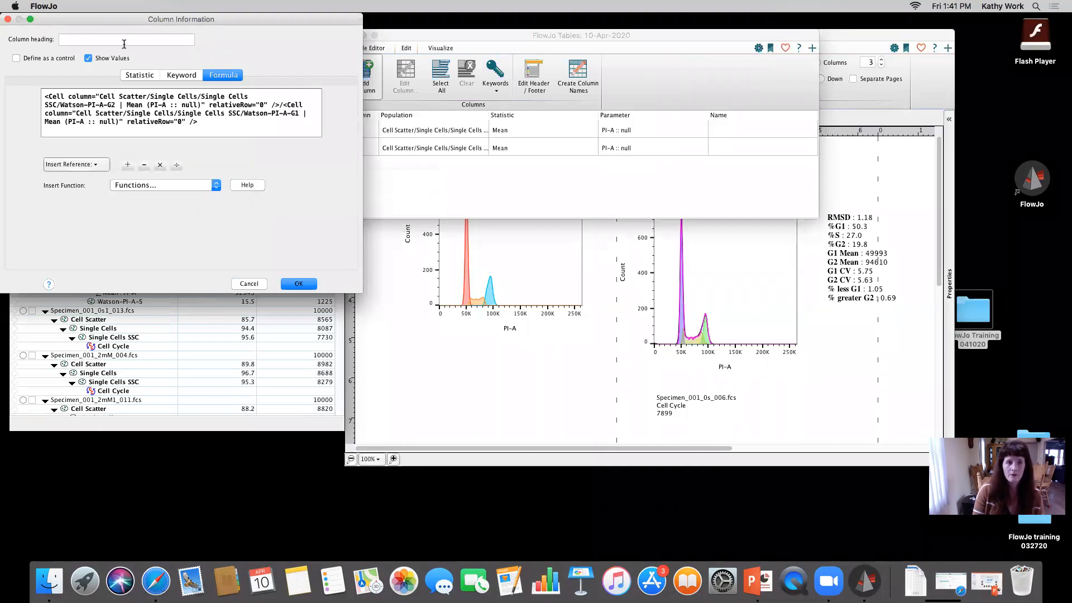
Step: Set the formula column's heading to G2 / G1 and accept the column definition
left_click(86, 40)
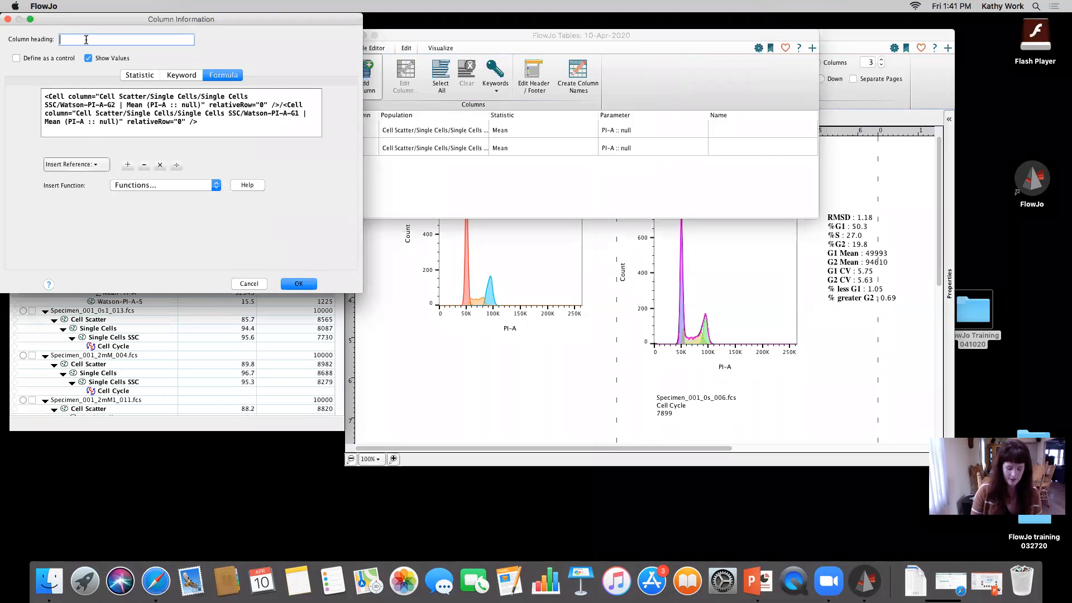
type("G2 ")
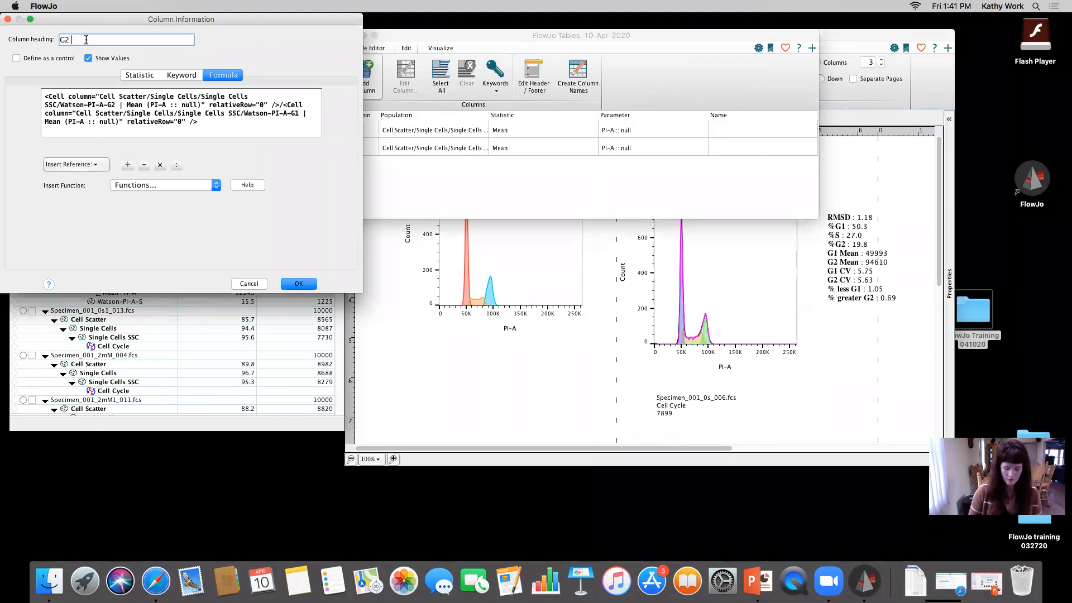
type("/ G1")
left_click(307, 283)
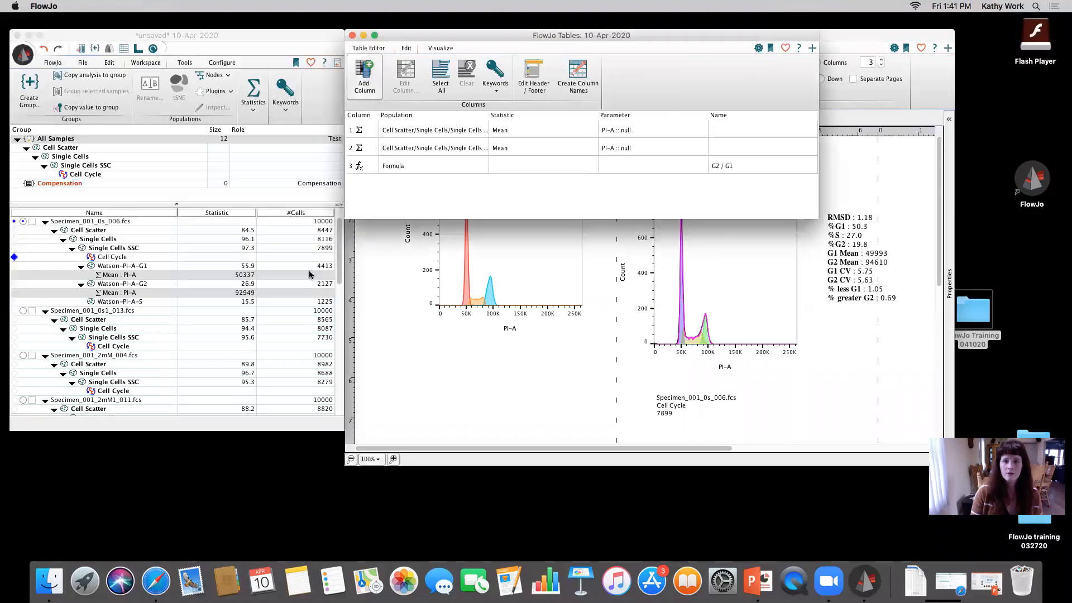
Step: Create the table to review the G1 and G2 means and their ratio, and close the table and Table Editor
left_click(388, 49)
left_click(669, 75)
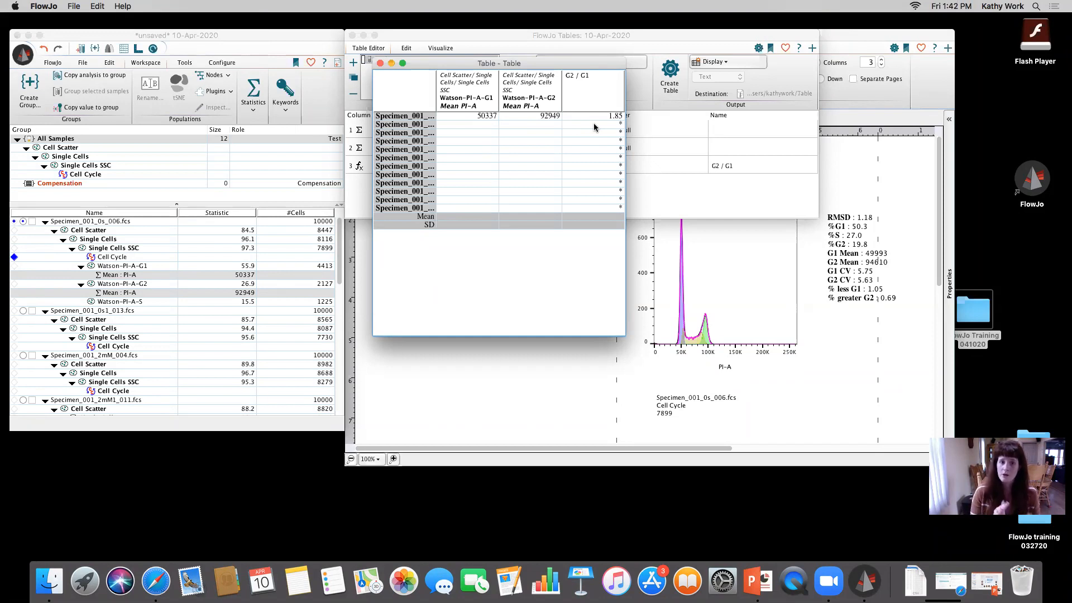
left_click(380, 63)
left_click(352, 35)
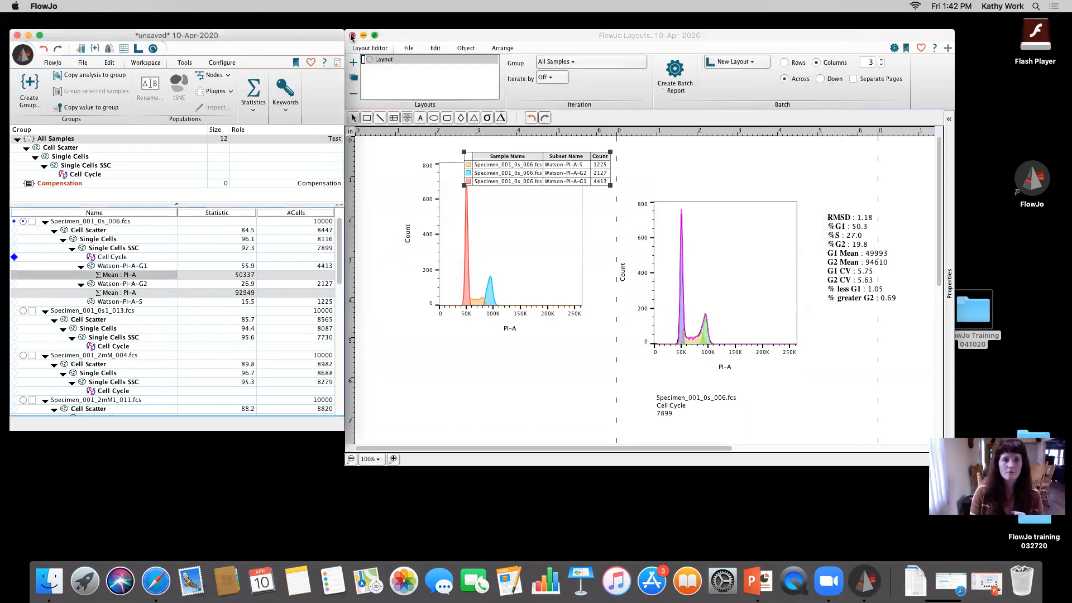
Step: Save the workspace as 10-Apr-2020.wsp in the Univariate Cell Cycle folder of FlowJo Training 041020 and close it with changes saved
left_click(53, 64)
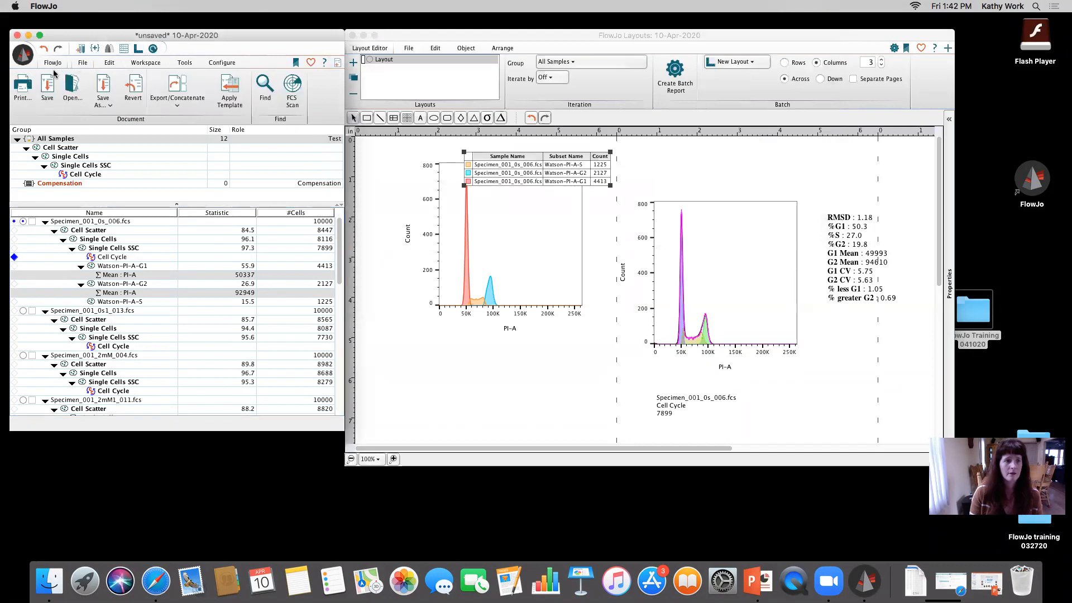
left_click(102, 101)
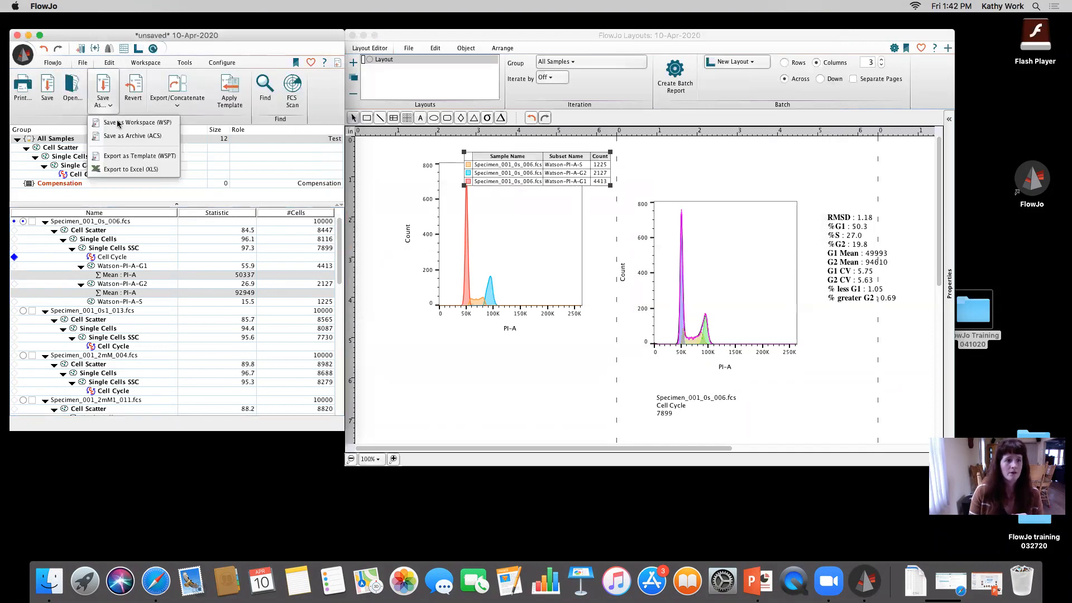
left_click(54, 92)
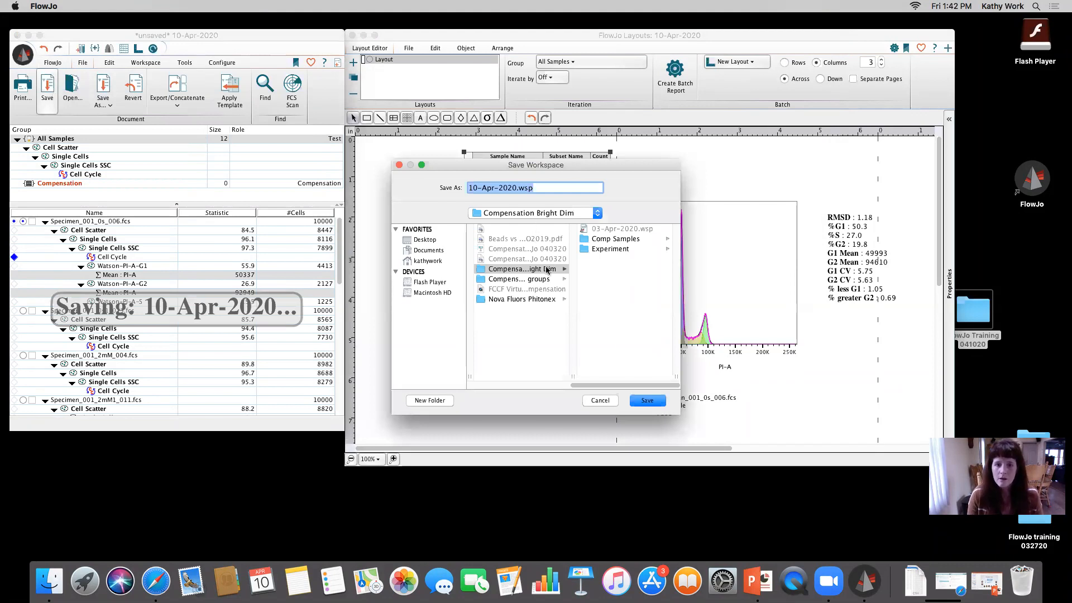
left_click(430, 241)
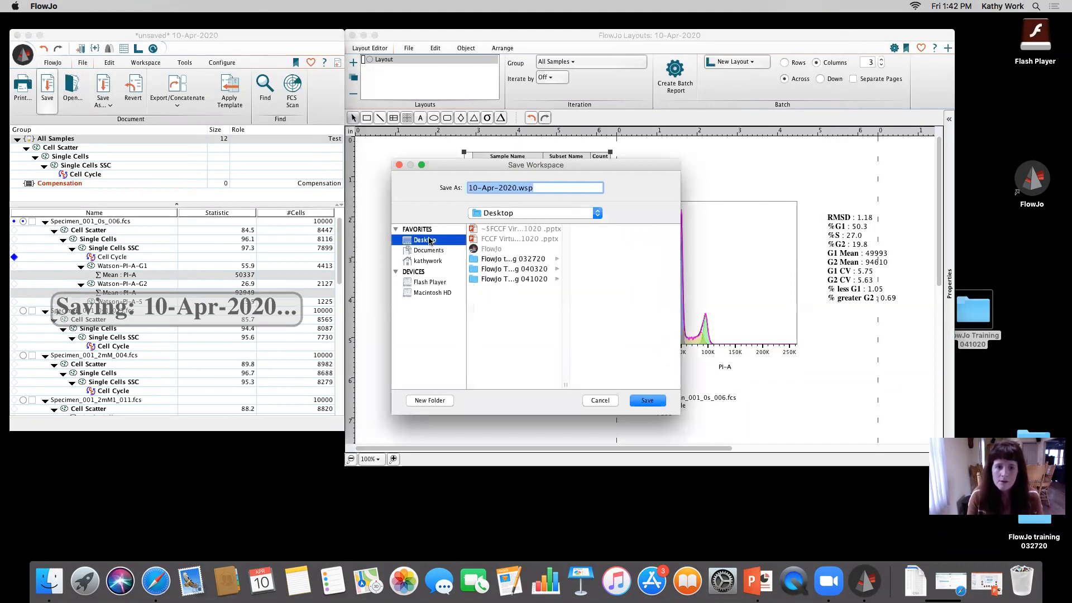
left_click(518, 279)
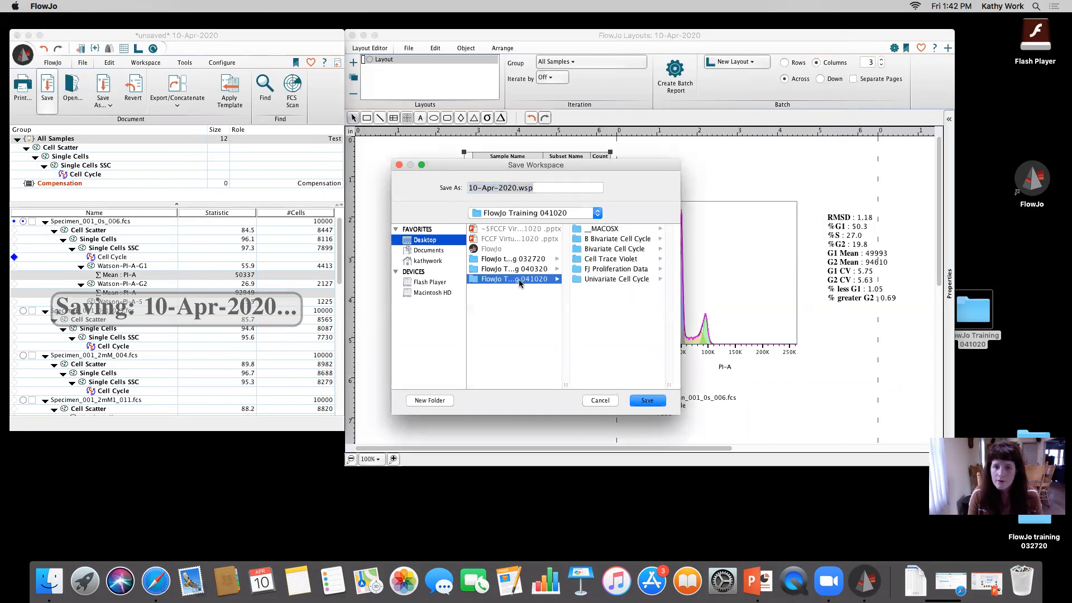
left_click(637, 279)
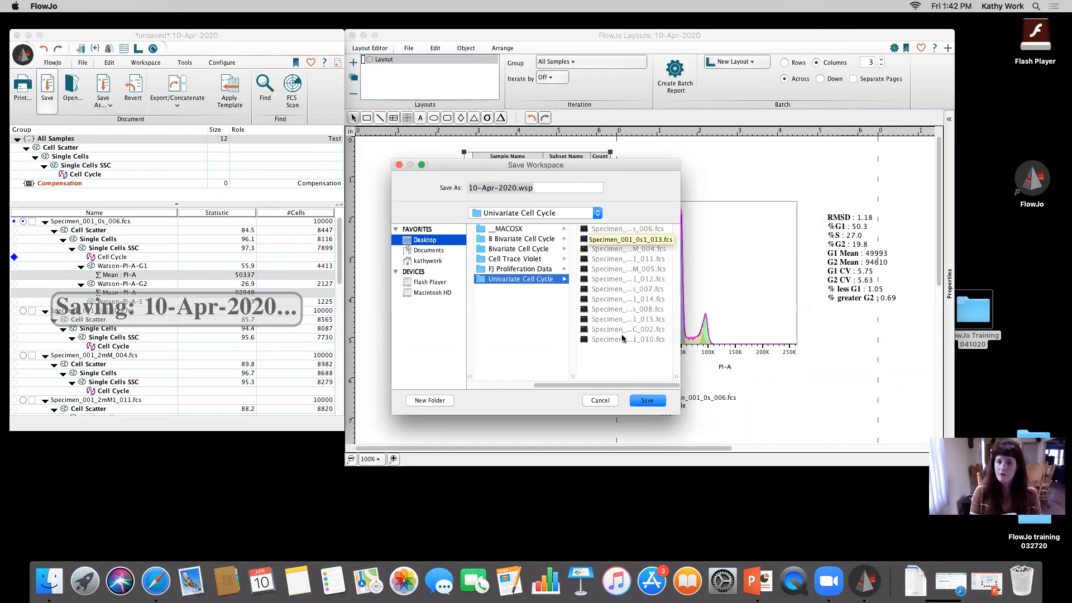
left_click(650, 400)
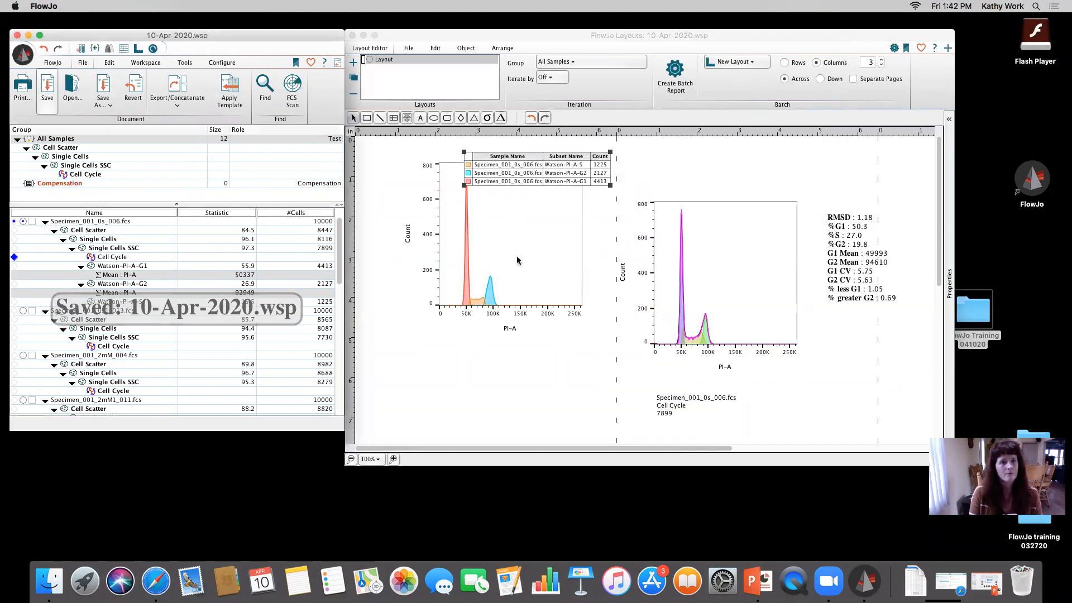
left_click(18, 36)
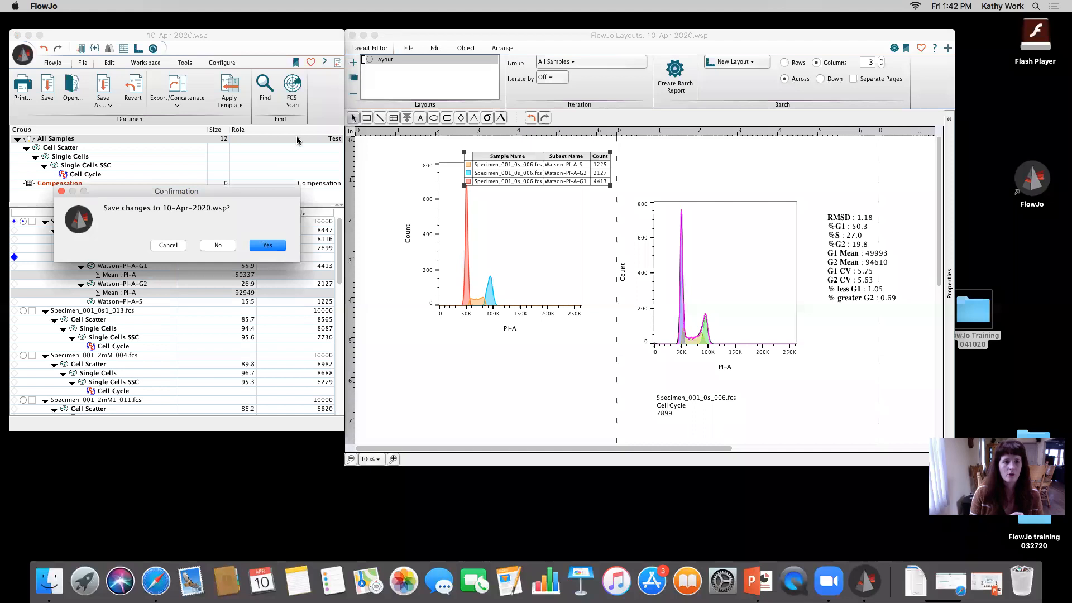
left_click(267, 245)
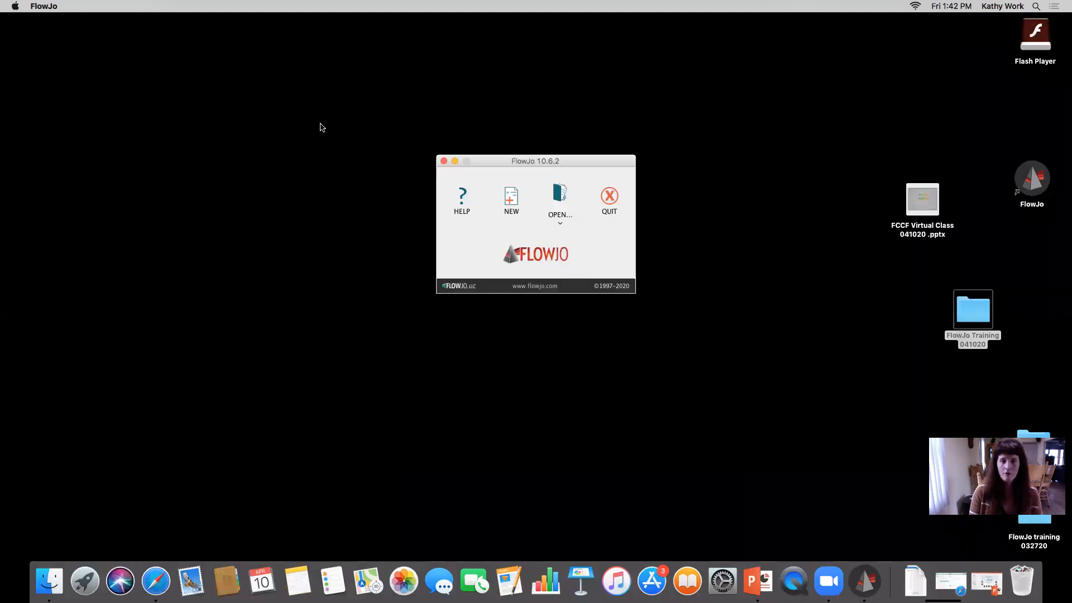
Step: Create a new workspace and load the B Bivariate Cell Cycle folder from FlowJo Training 041020 into it
left_click_drag(595, 161, 605, 127)
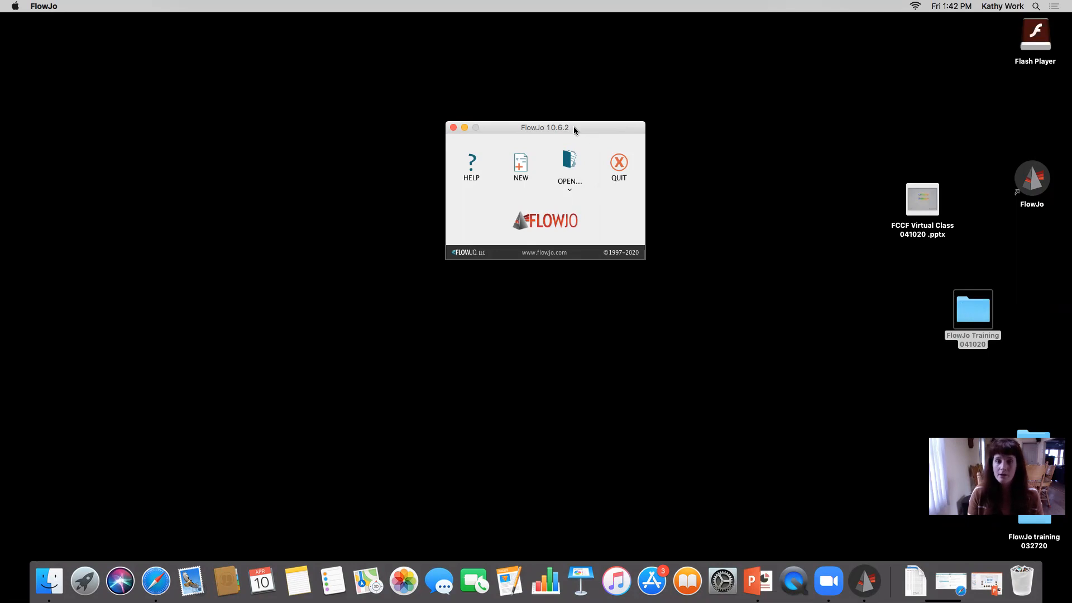
left_click_drag(574, 128, 661, 127)
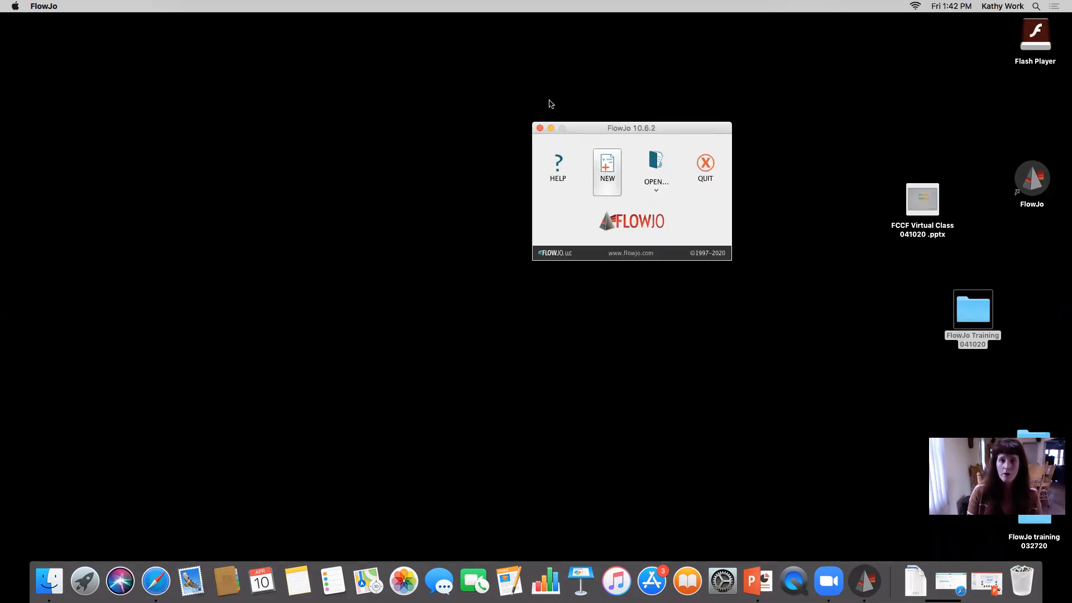
double_click(975, 311)
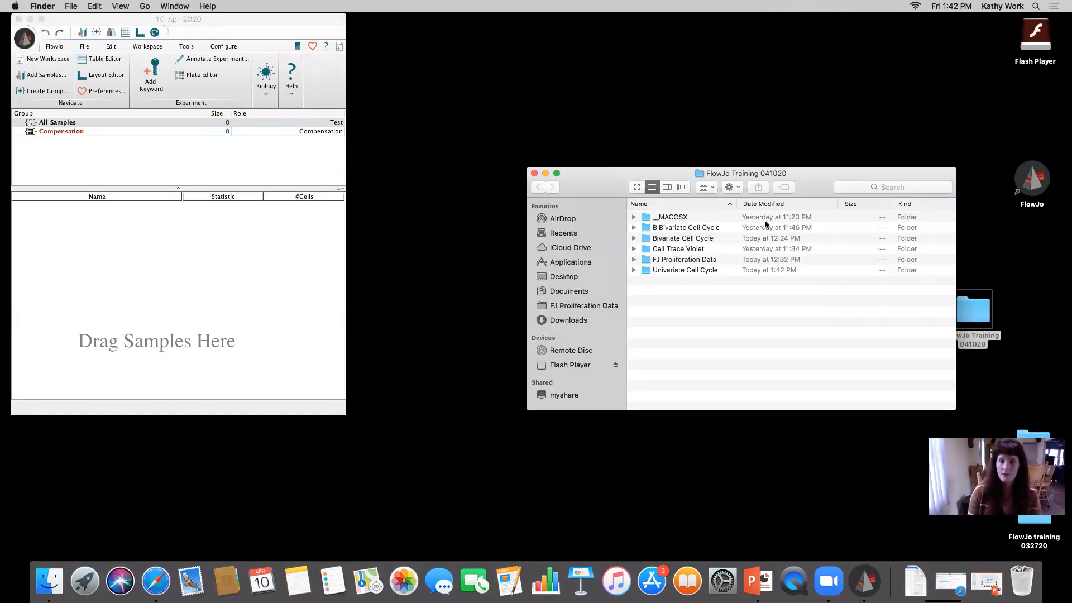
left_click(699, 240)
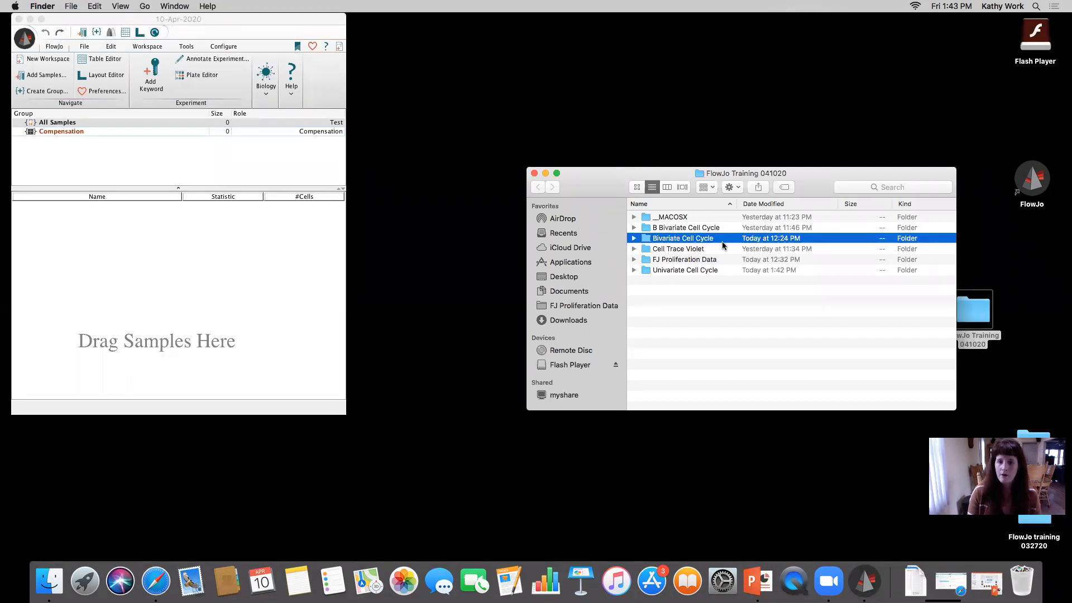
left_click(690, 227)
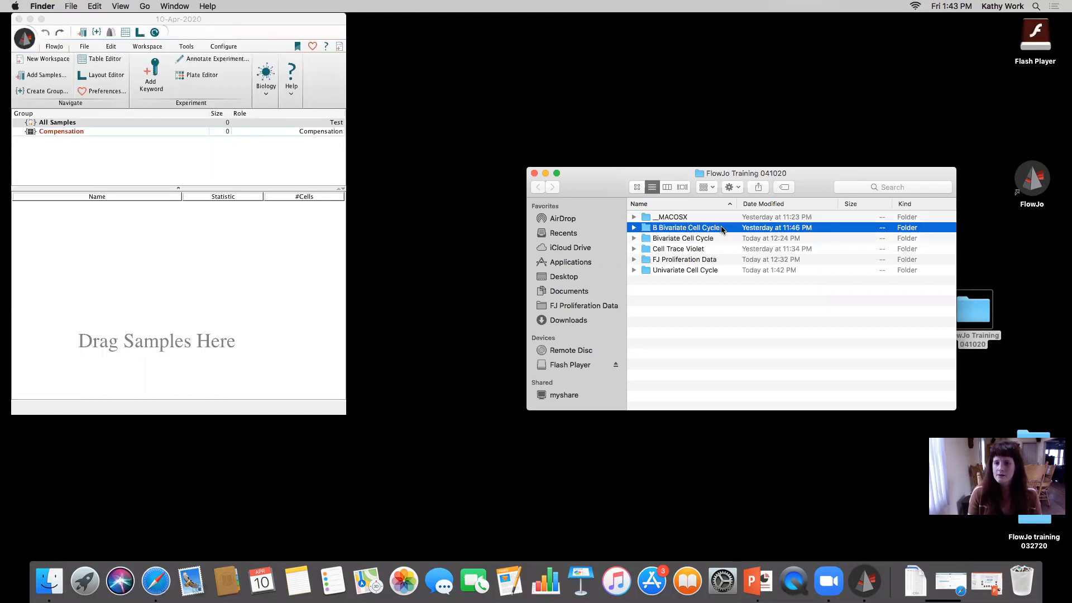
left_click_drag(717, 231, 280, 247)
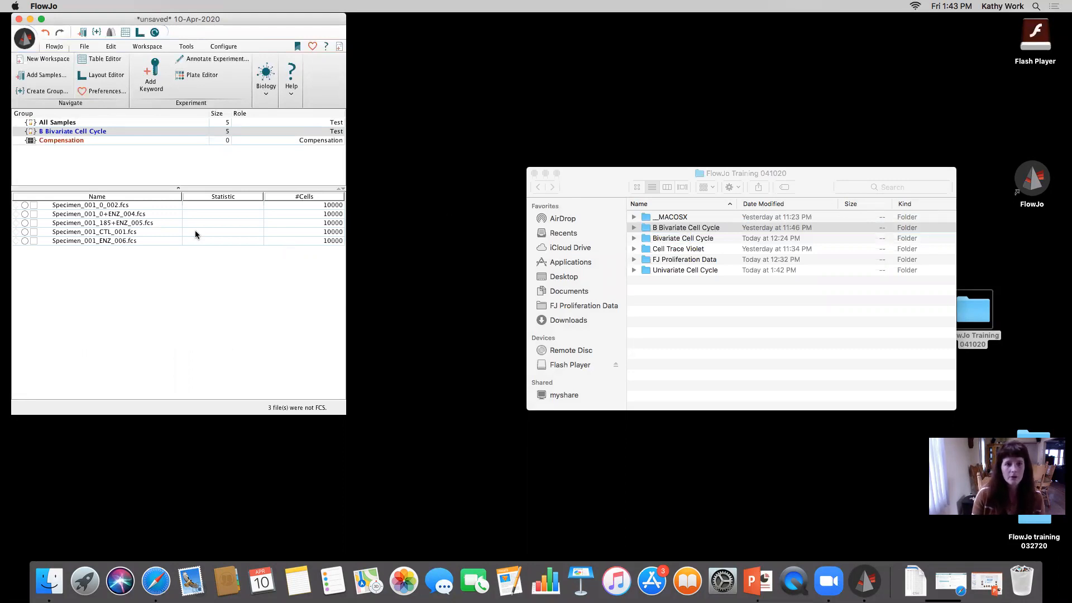
Step: Draw an elliptical gate named scatter around the main cluster of Specimen_001_CTL_001.fcs, reaching about 122K FSC-A and 80K SSC-A
double_click(86, 233)
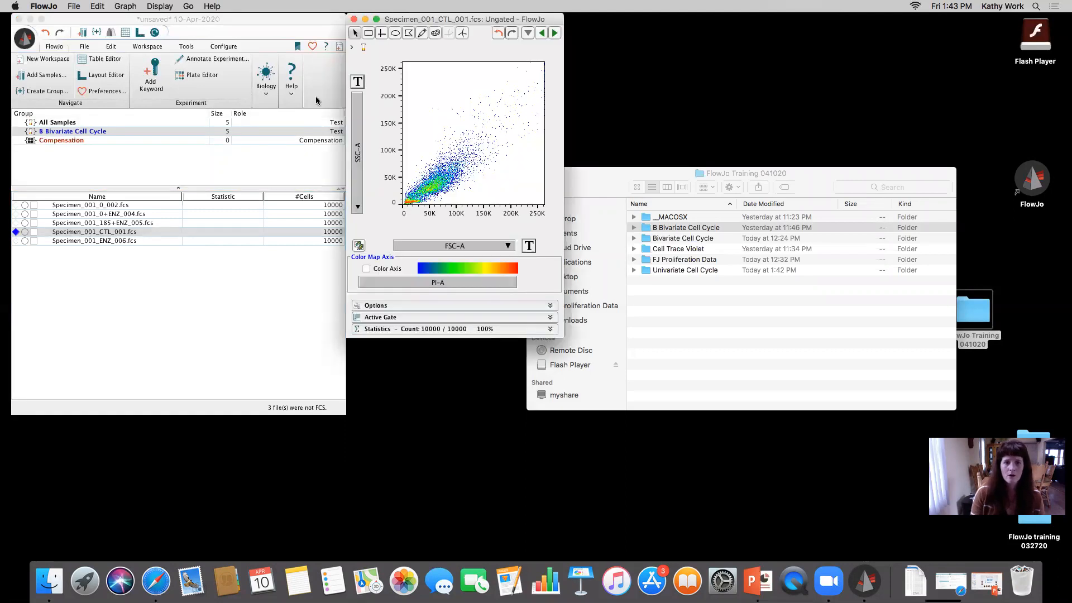
left_click_drag(398, 20, 397, 52)
left_click(394, 64)
left_click_drag(414, 230, 466, 192)
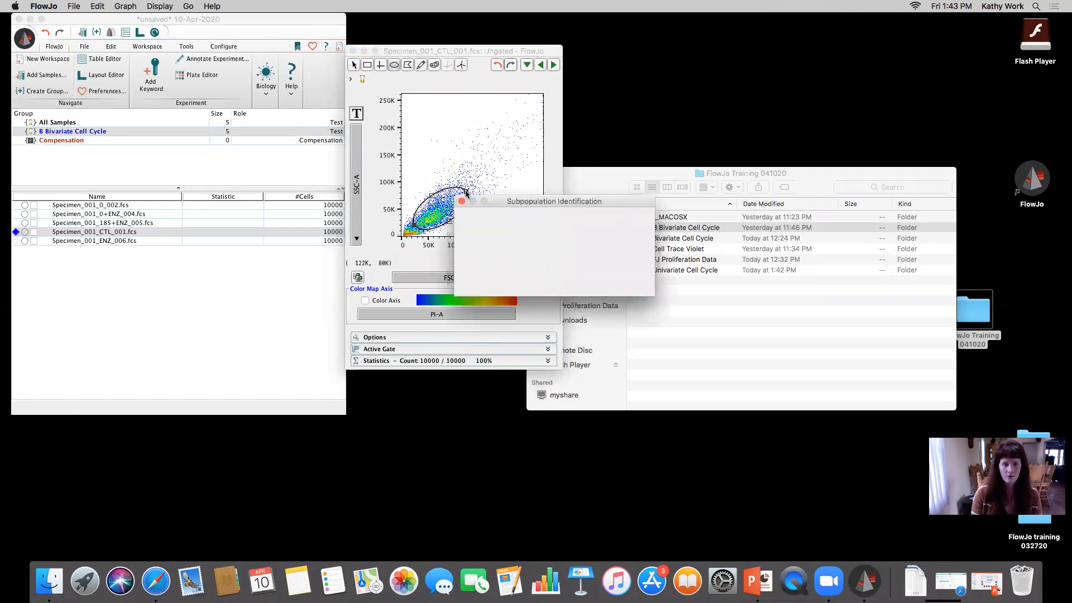
type("scatter")
key("BackSpace")
type("er")
key("Return")
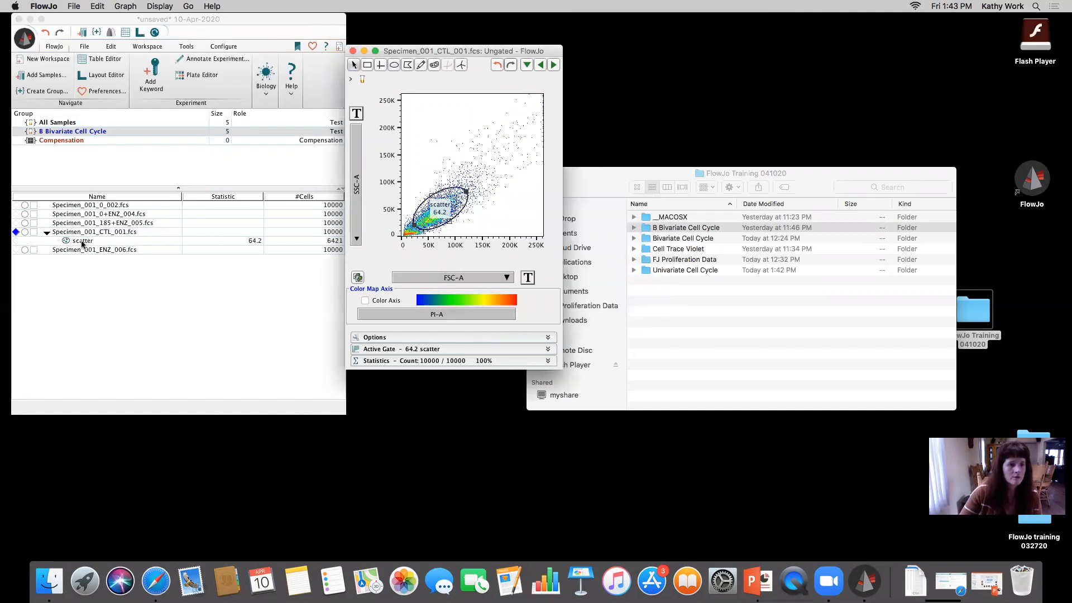
Step: Apply the scatter gate to the B Bivariate Cell Cycle group and place its plot label above the ellipse
left_click_drag(82, 241, 184, 135)
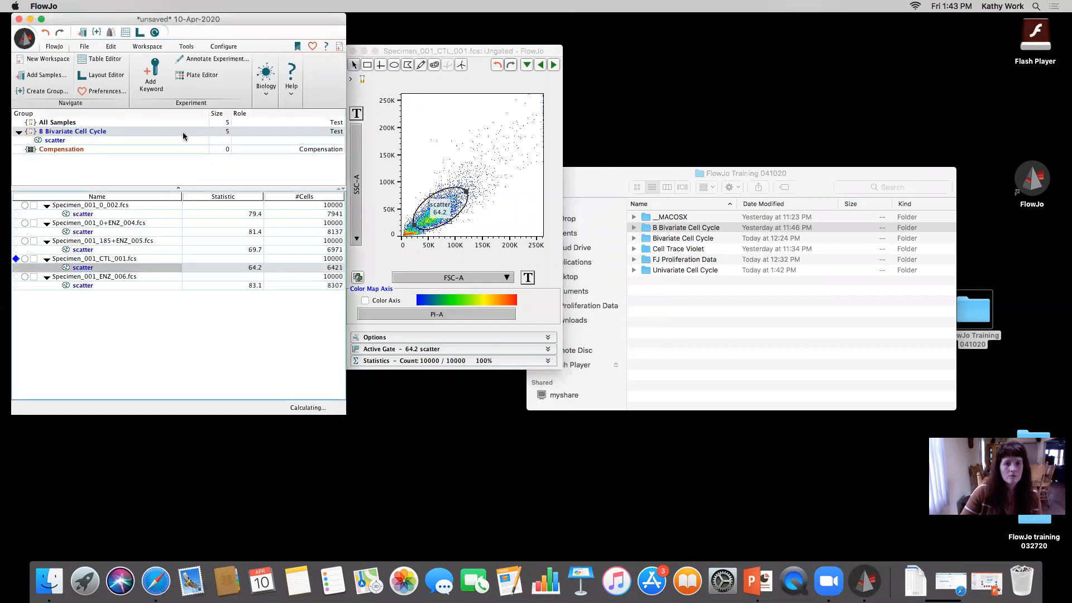
left_click_drag(440, 208, 418, 144)
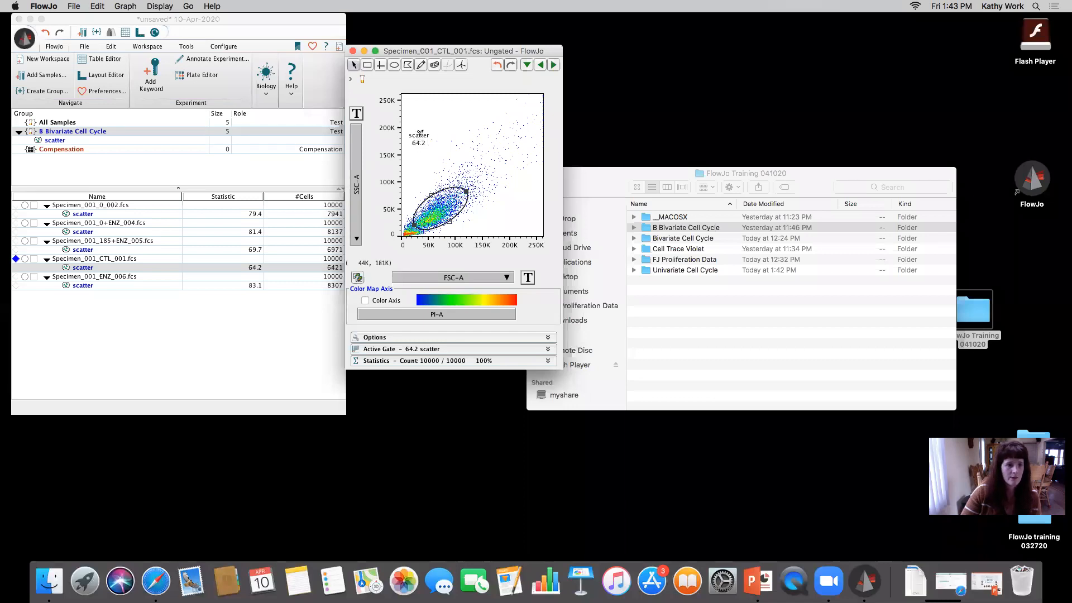
Step: Open the scatter population of Specimen_001_CTL_001.fcs and plot FSC-H against FSC-A
double_click(430, 209)
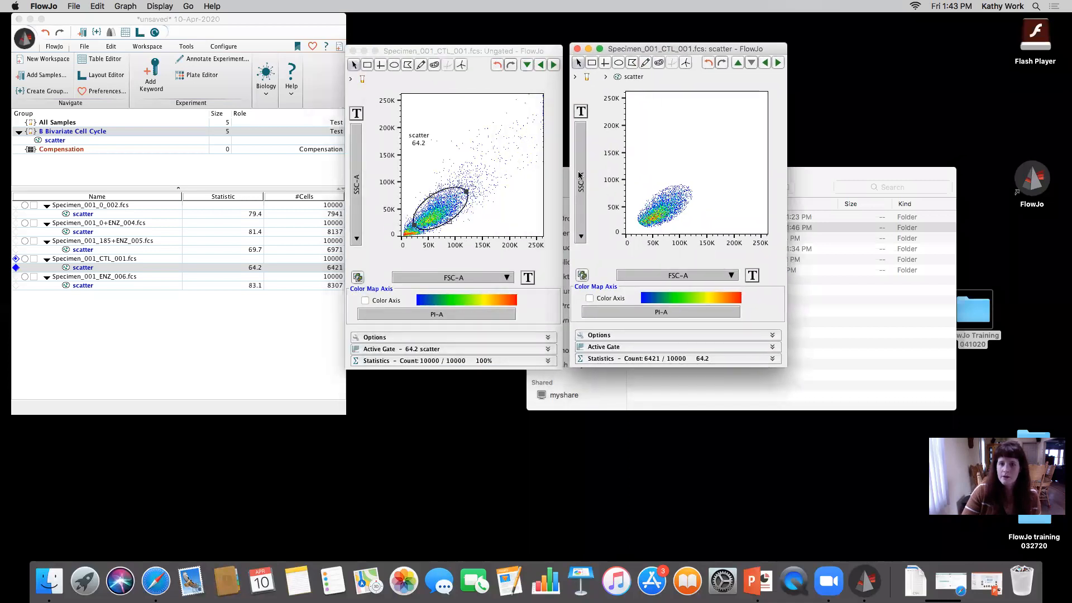
left_click(609, 213)
left_click(606, 191)
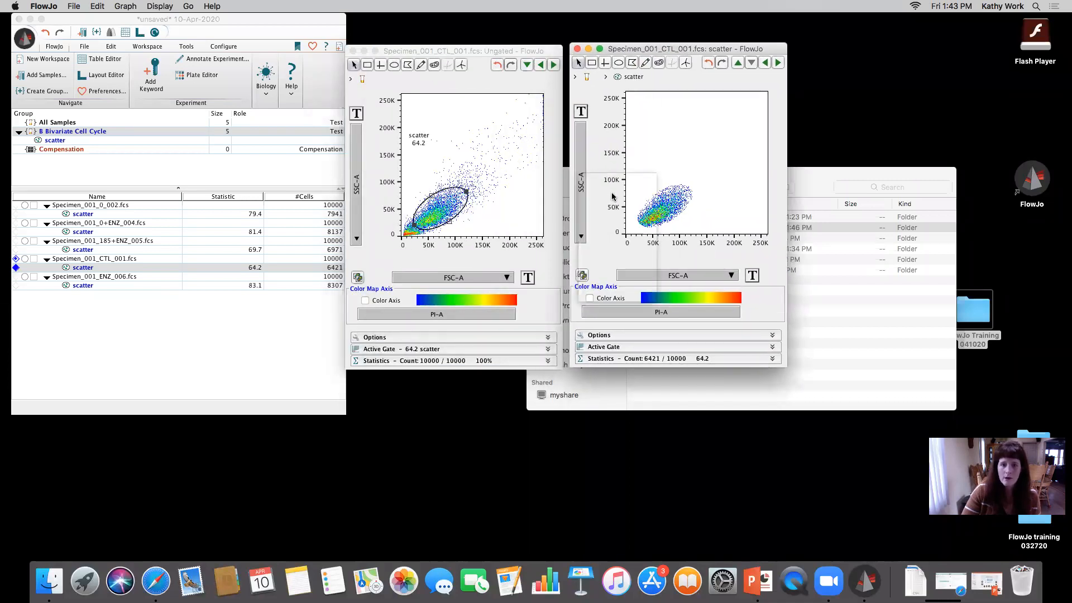
Step: Draw a polygon gate named Single Cells around the diagonal FSC-A/FSC-H cluster and apply it under scatter in the B Bivariate Cell Cycle group
left_click(633, 220)
left_click(636, 231)
left_click(705, 179)
left_click(675, 167)
left_click(651, 183)
left_click(634, 212)
left_click(632, 220)
left_click(857, 284)
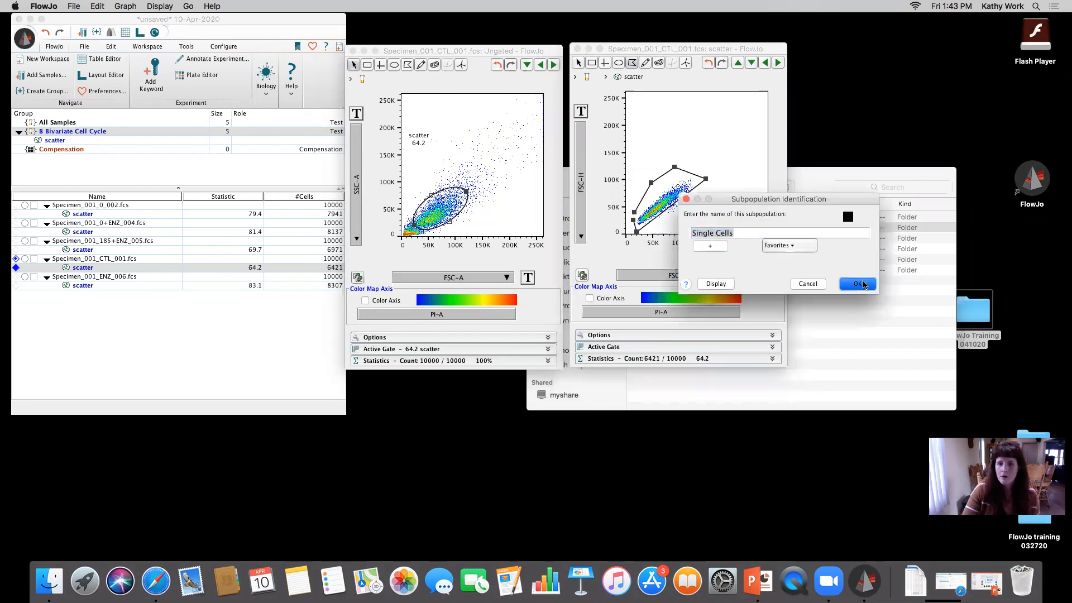
left_click_drag(673, 205, 654, 146)
left_click_drag(107, 279, 65, 144)
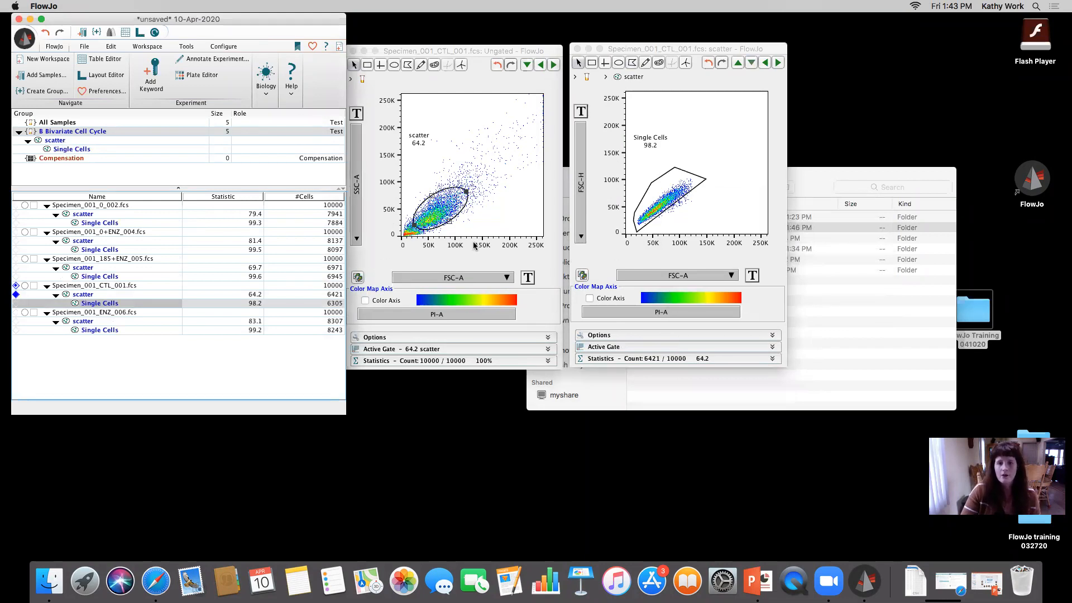
Step: Open the Single Cells population in its own graph window and plot FSC-A against SSC-W
left_click(662, 199)
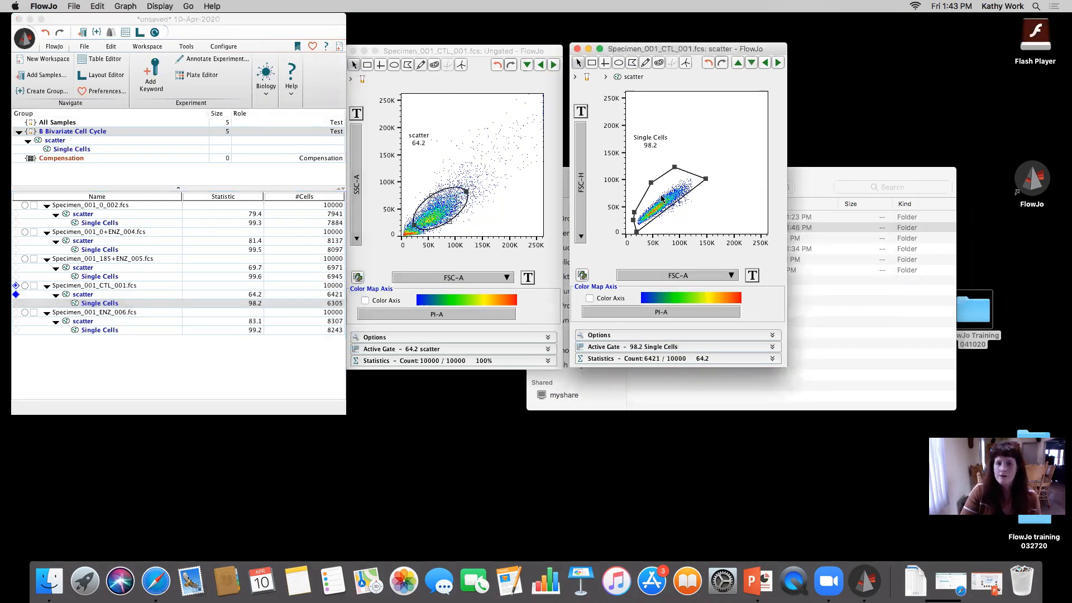
double_click(663, 199)
left_click_drag(831, 50, 907, 54)
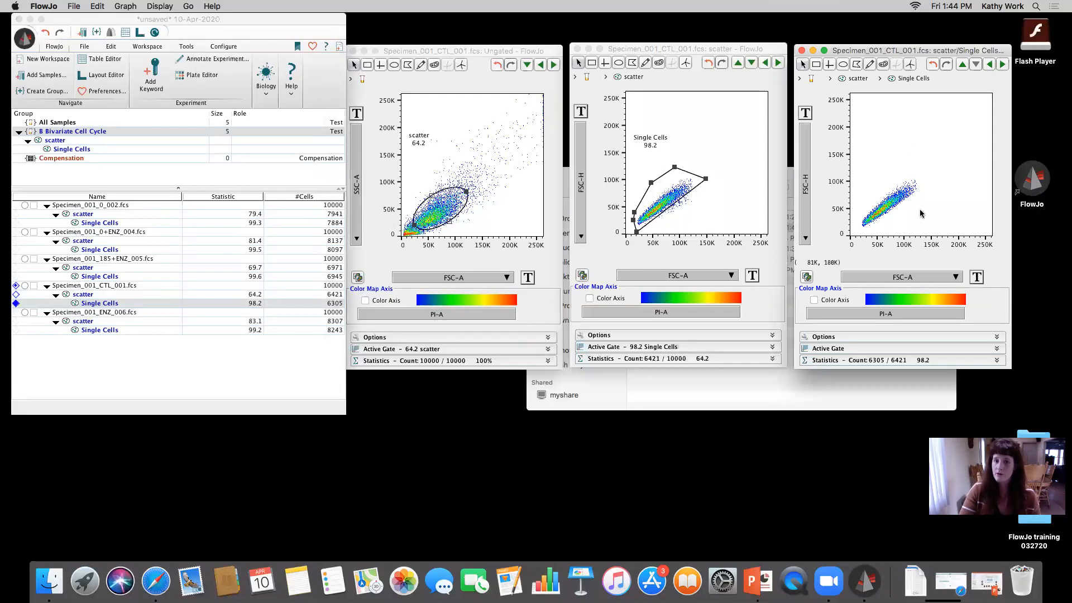
left_click(910, 278)
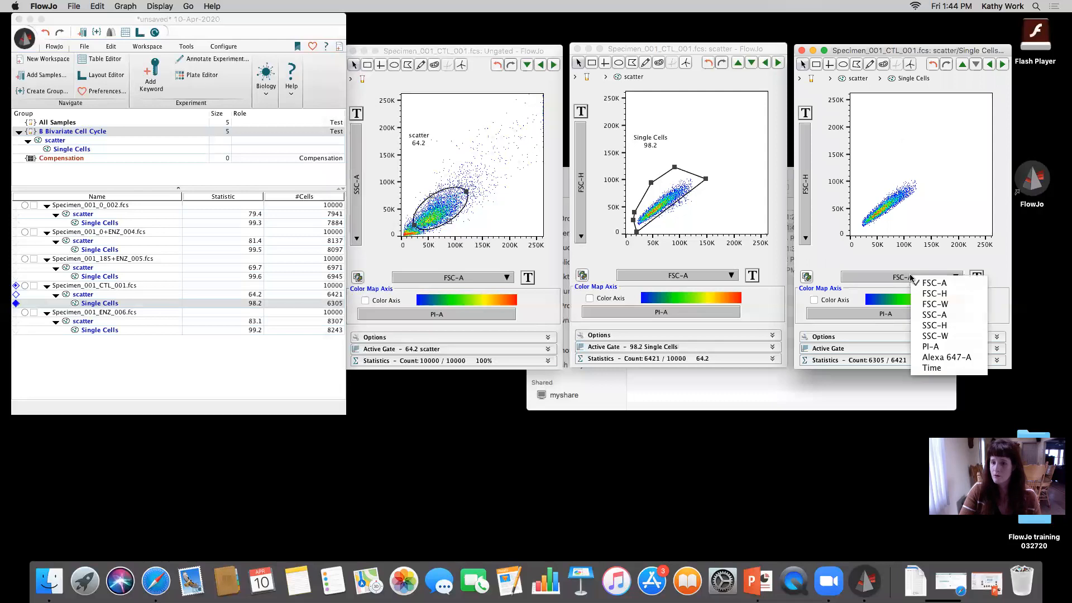
left_click(940, 336)
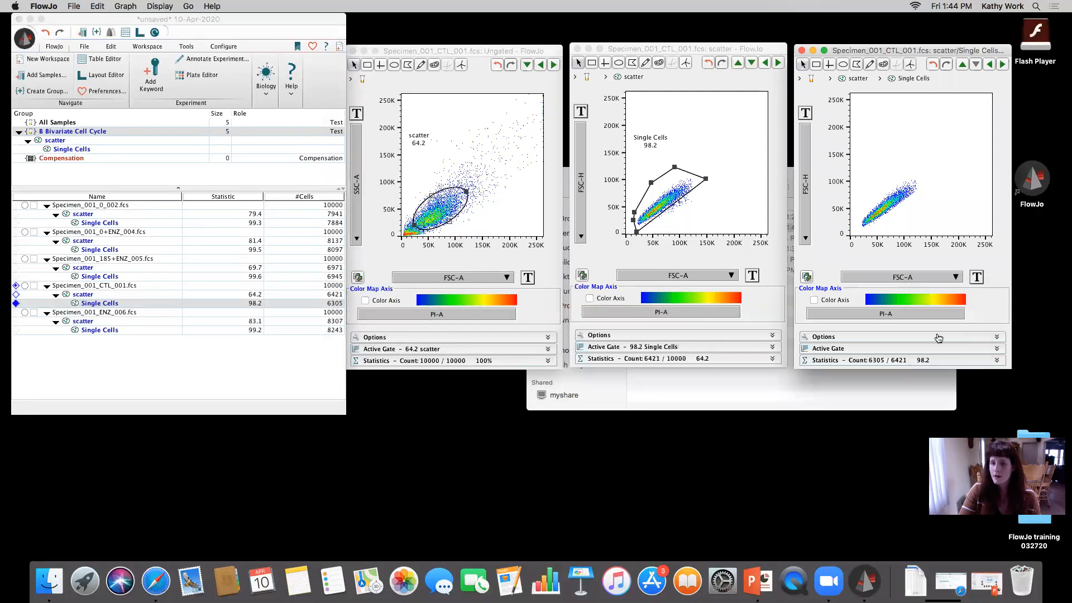
left_click(809, 184)
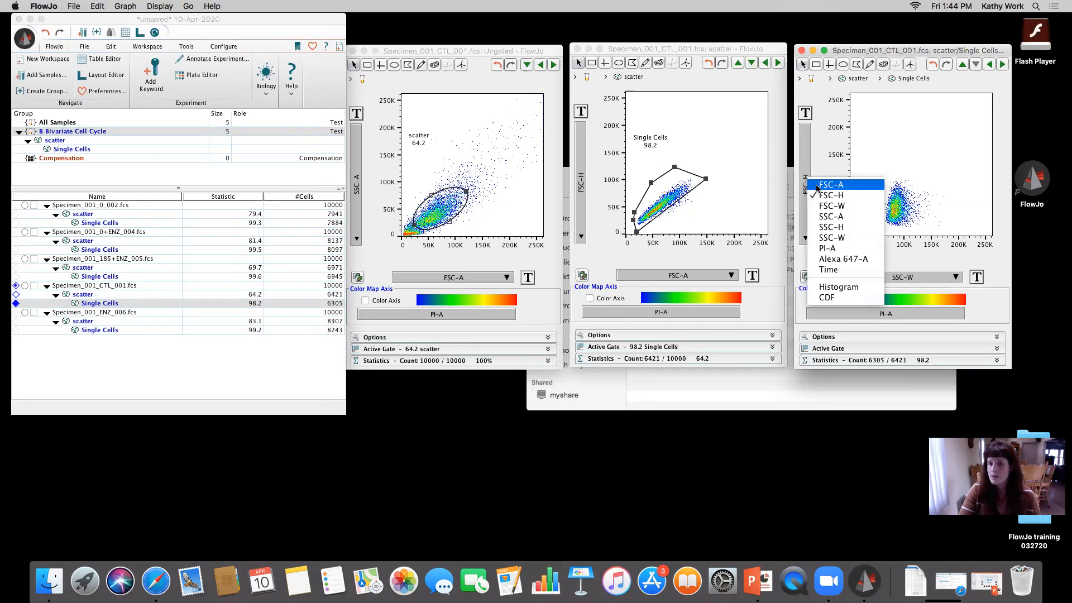
left_click(830, 185)
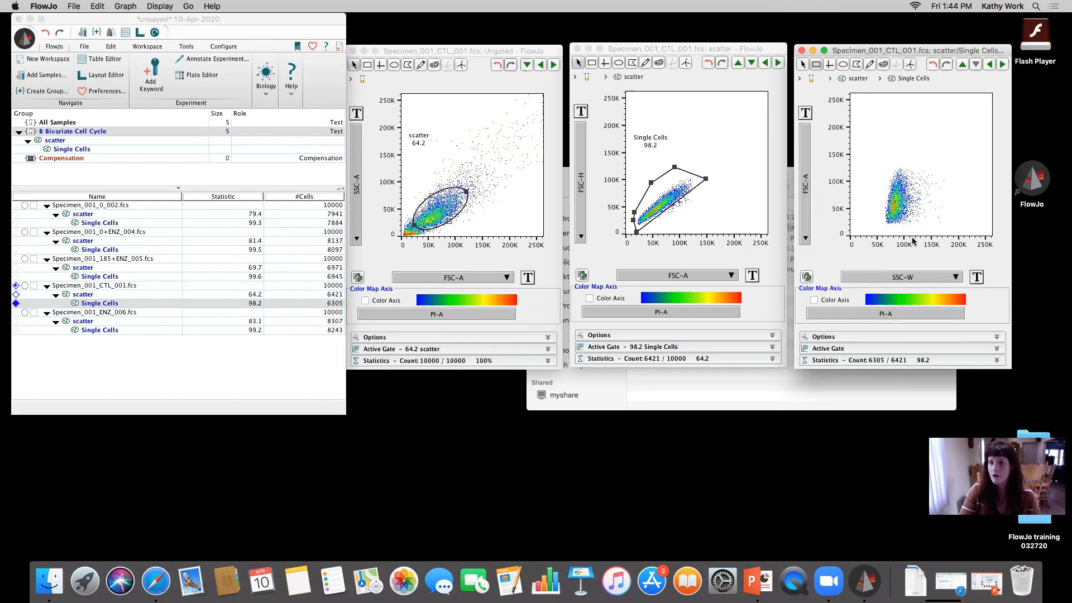
Step: Draw a full-height rectangular gate named Singlets 2 around the main cluster, ending at about 103K SSC-W
left_click_drag(855, 97, 906, 234)
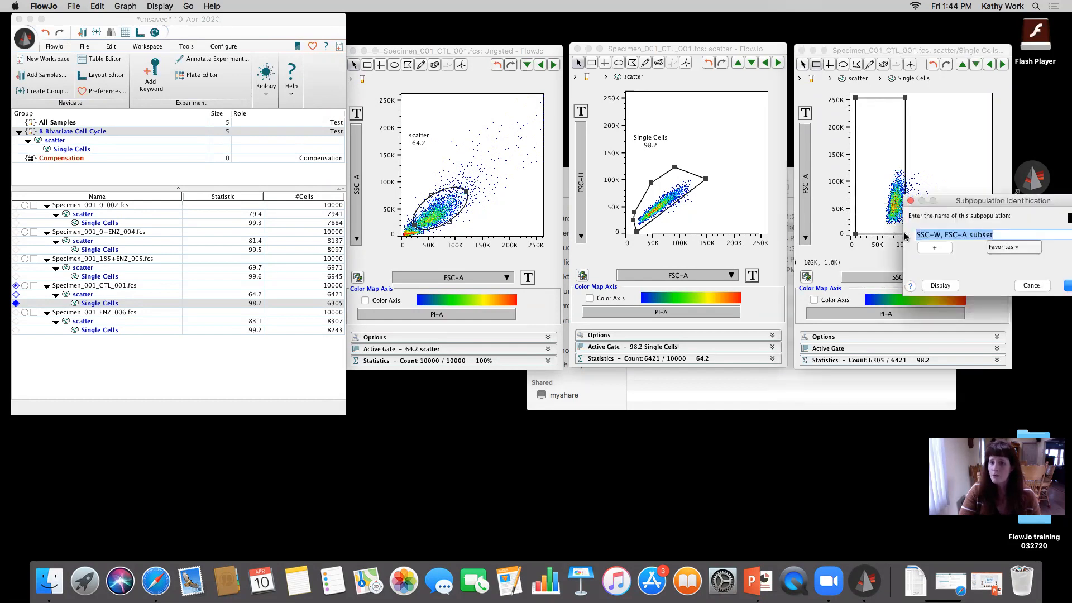
left_click_drag(952, 203, 908, 209)
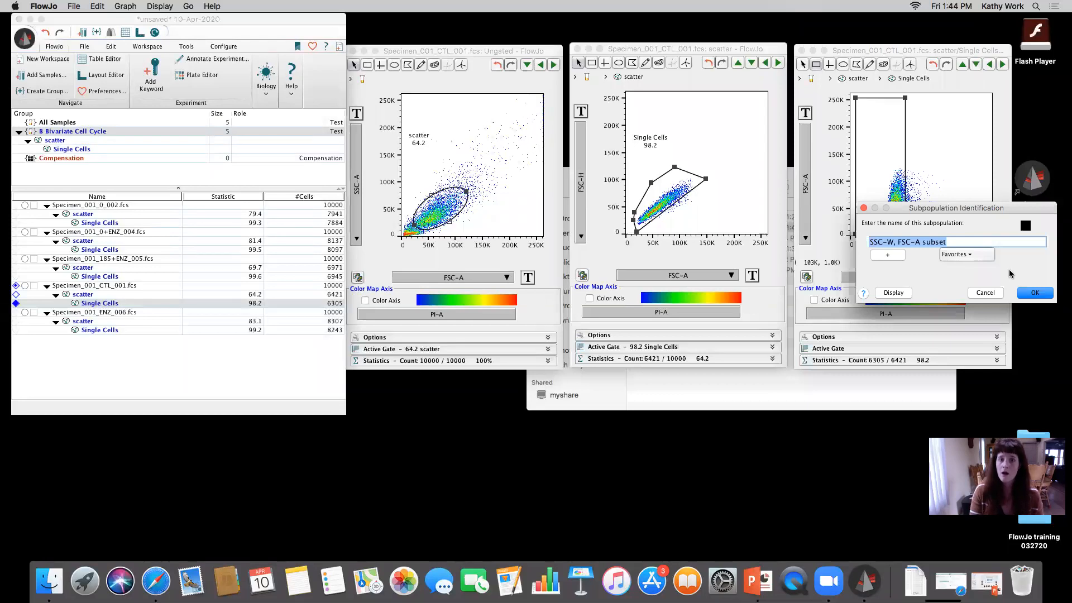
type("Singlets 2")
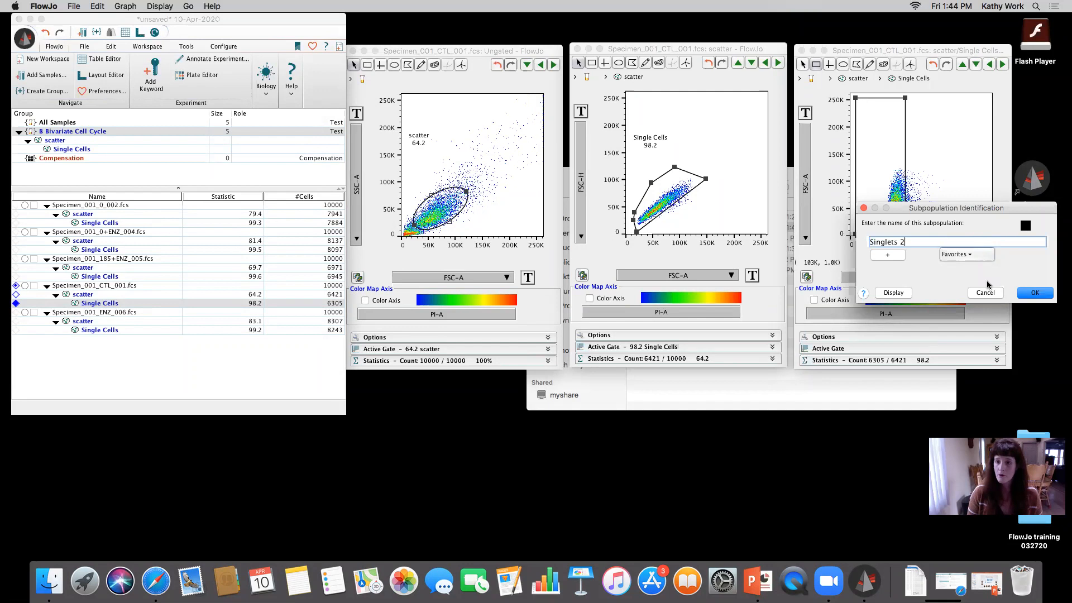
key("Return")
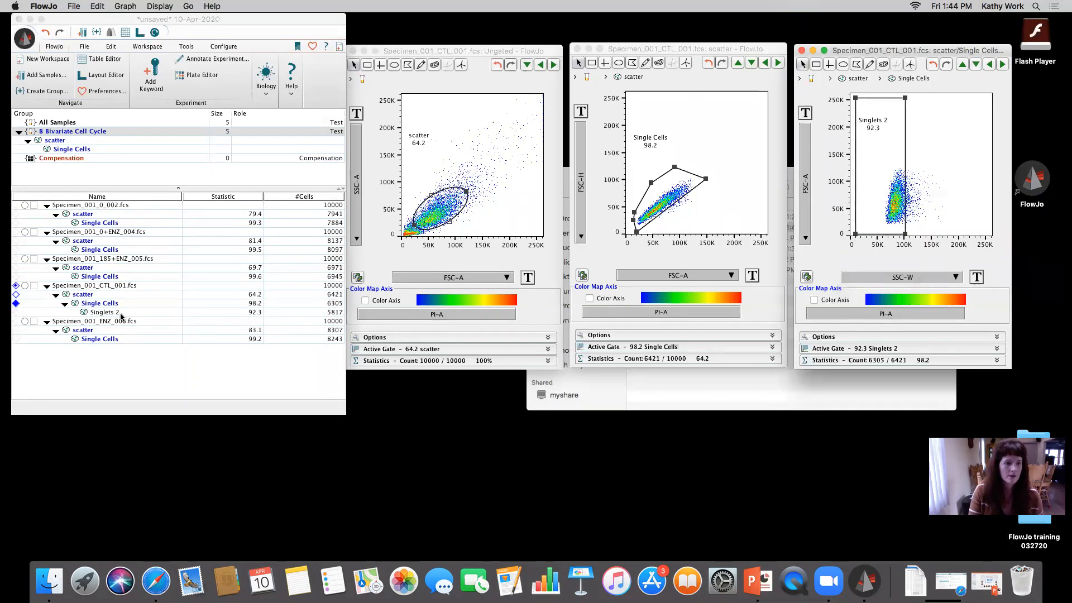
Step: Apply the Singlets 2 gate under the group's Single Cells population and check its fit on Specimen_001_ENZ_006.fcs
left_click(106, 313)
left_click_drag(106, 312, 86, 152)
left_click(1002, 65)
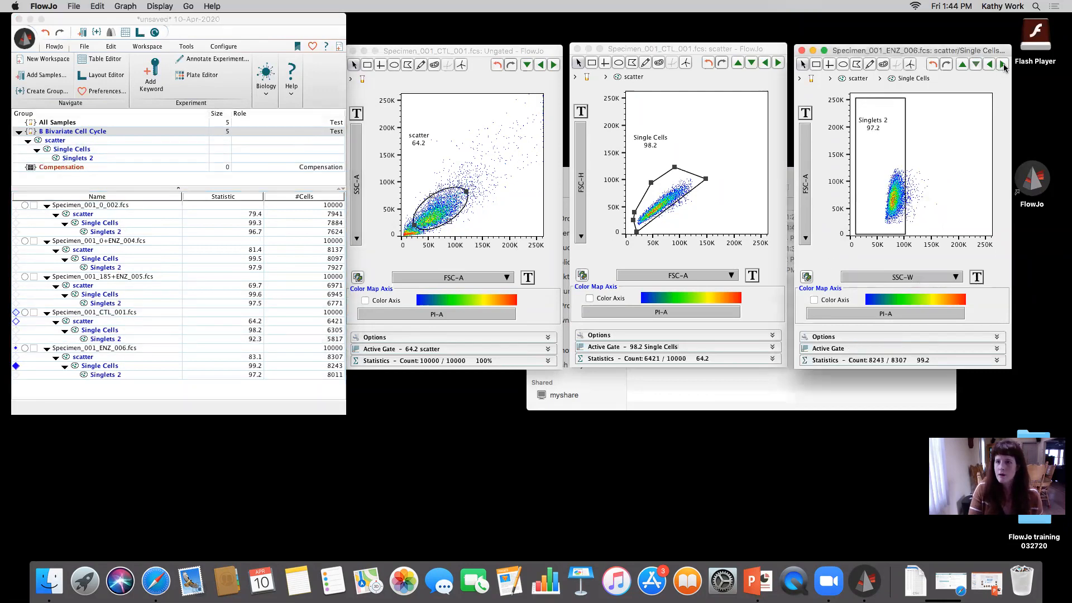
left_click(990, 65)
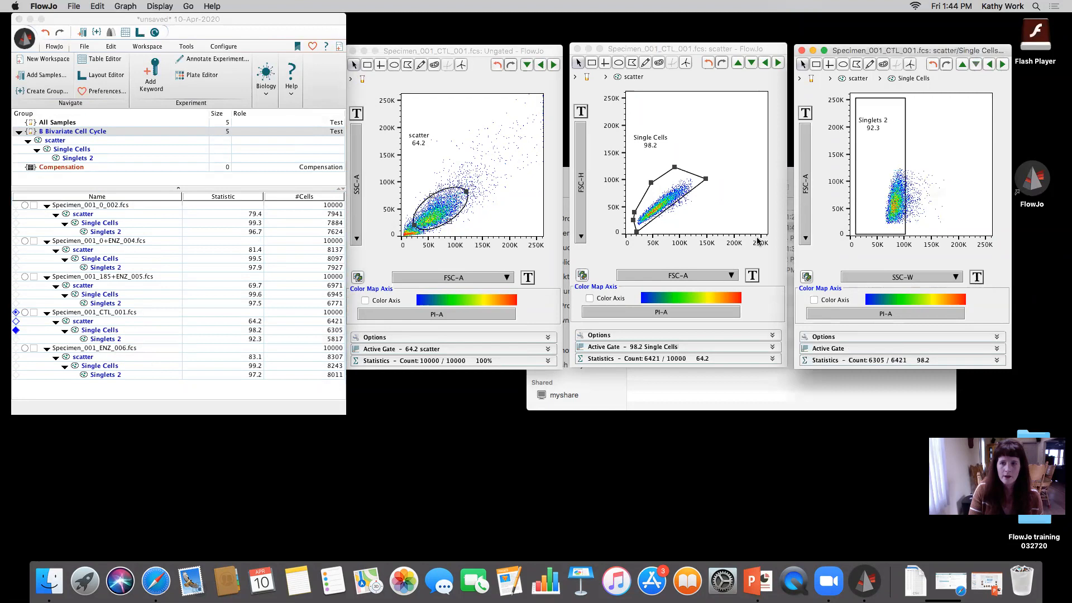
Step: Open the Singlets 2 population and display it as a PI-A histogram for Specimen_001_ENZ_006.fcs
double_click(871, 209)
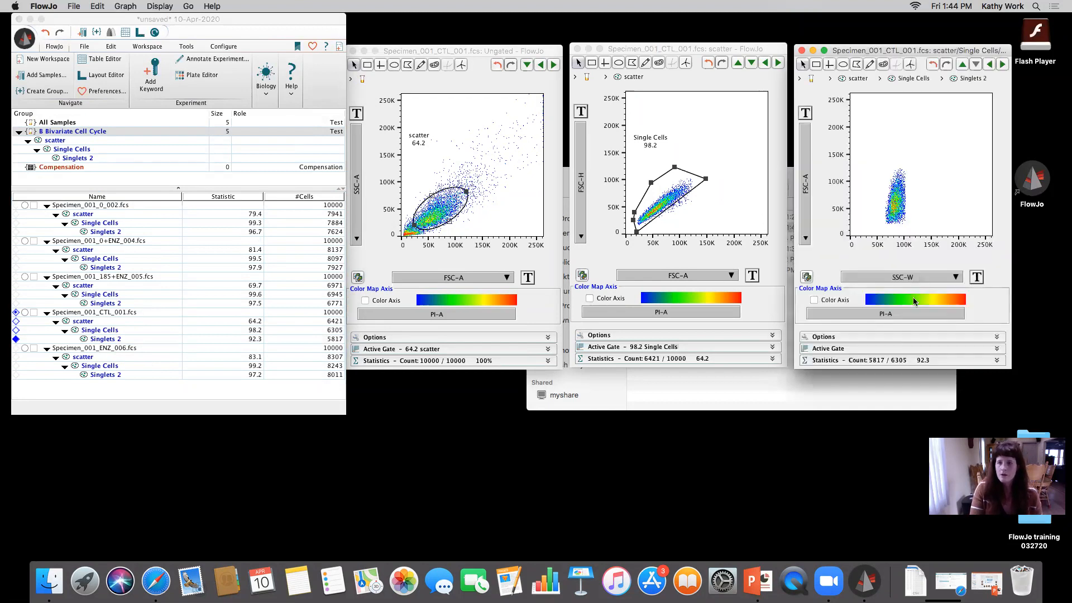
left_click(903, 277)
left_click(926, 348)
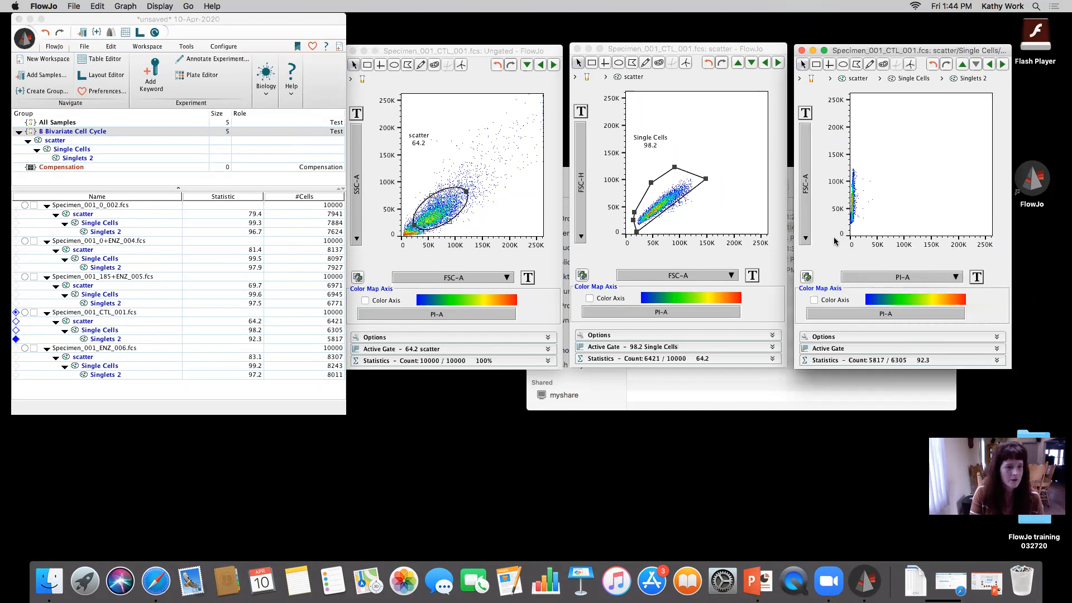
left_click(1002, 65)
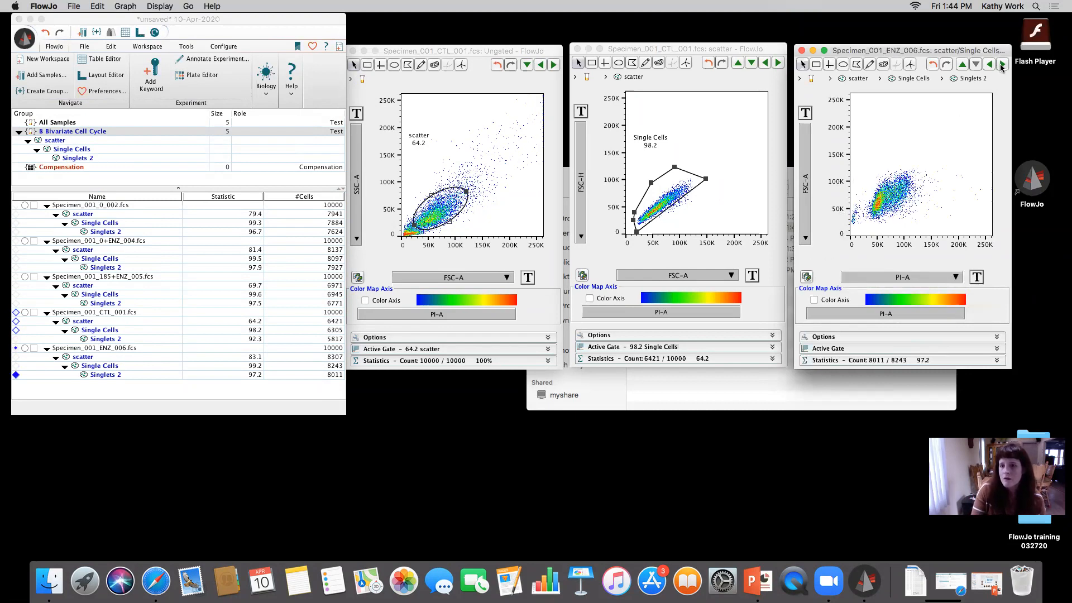
left_click(802, 154)
left_click(820, 262)
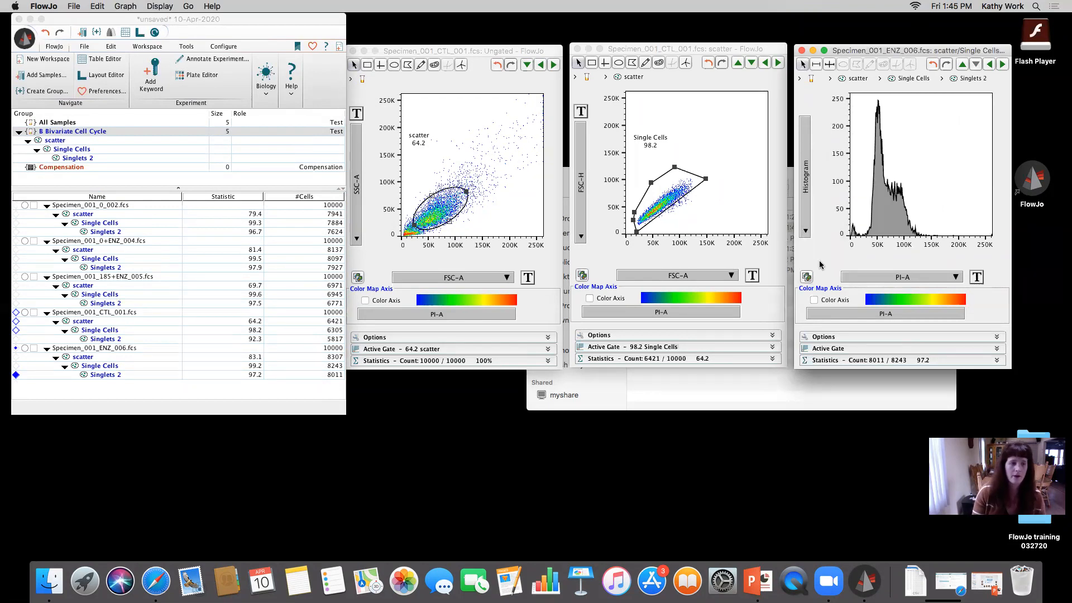
Step: Step through the Singlets 2 PI-A histograms of all samples, ending on Specimen_001_185+ENZ_005.fcs, and compare their DNA content profiles
left_click(1003, 64)
left_click(1003, 65)
left_click(1003, 65)
left_click(1003, 65)
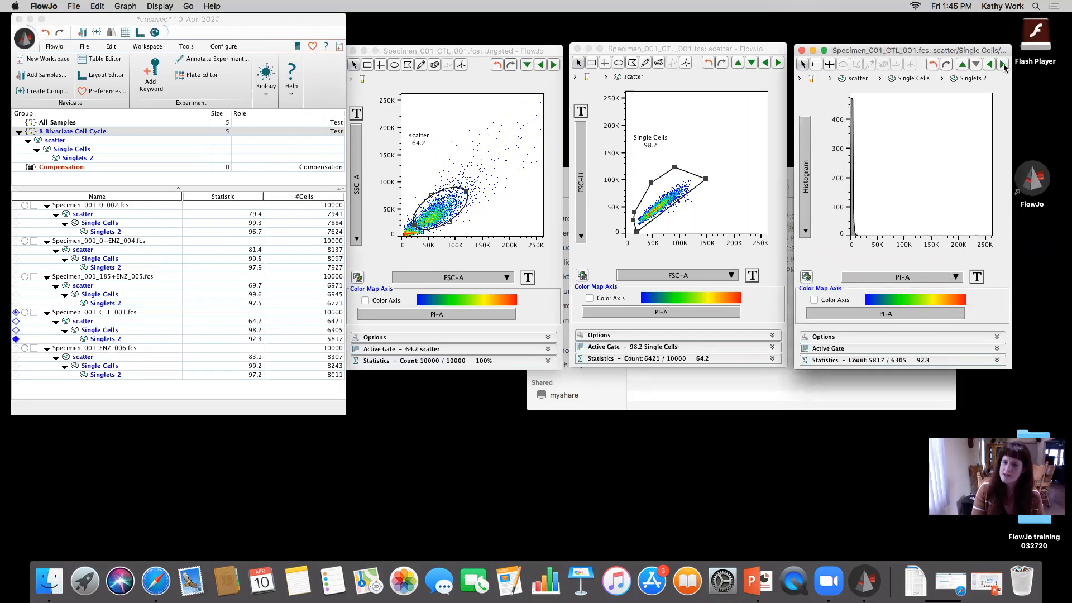
left_click(1003, 65)
left_click(1003, 65)
left_click(1003, 65)
left_click(1003, 65)
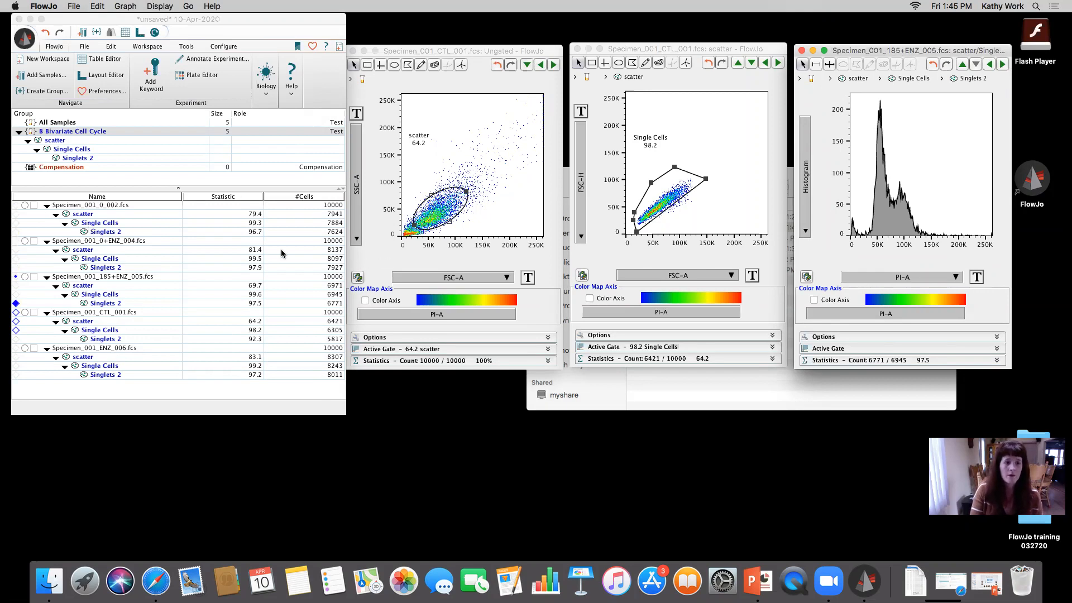
Step: Close the three graph windows and the FlowJo Training 041020 folder window, keeping all samples in the group
left_click(116, 318)
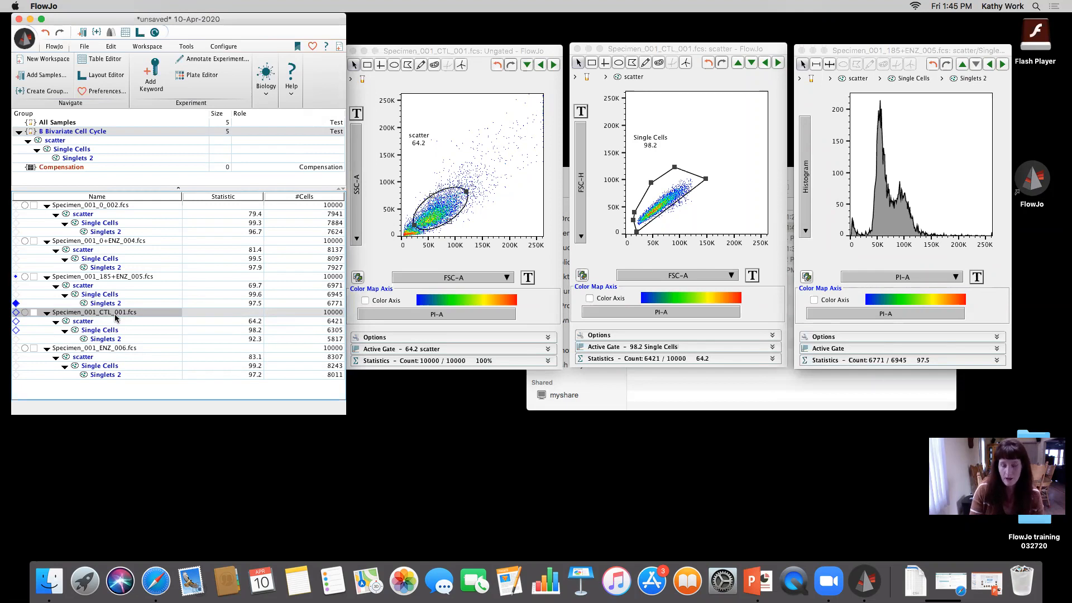
left_click_drag(357, 50, 383, 61)
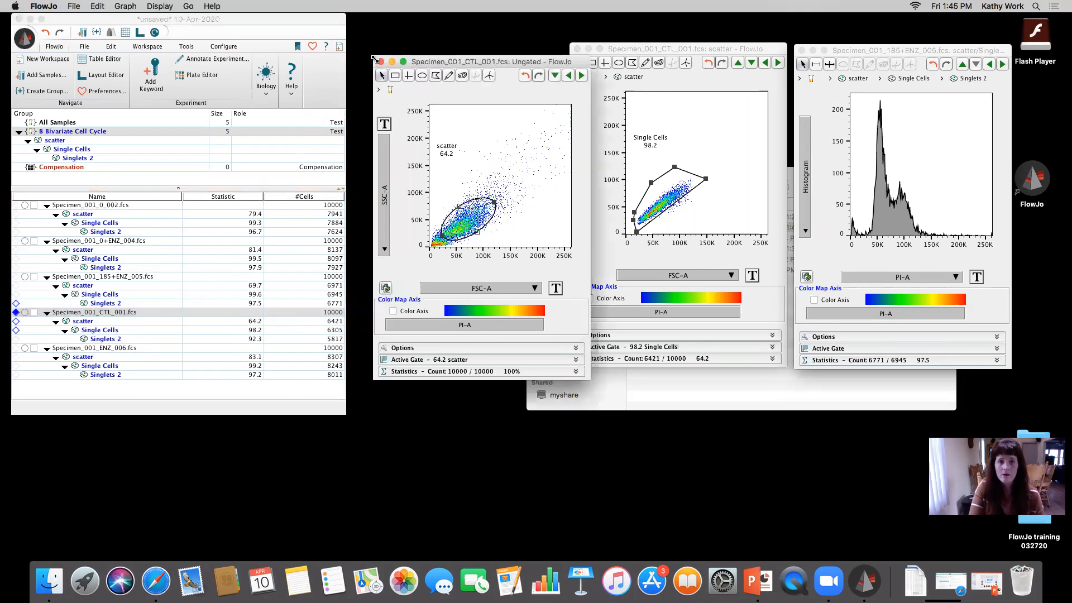
left_click(381, 61)
left_click(575, 49)
left_click(801, 50)
left_click(802, 51)
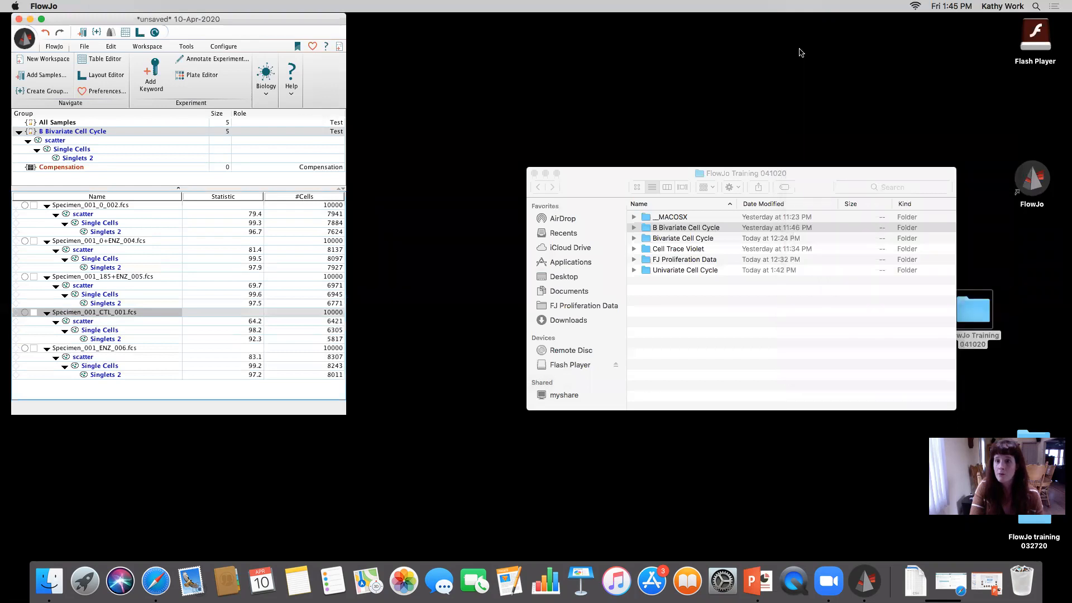
left_click(534, 174)
key("Delete")
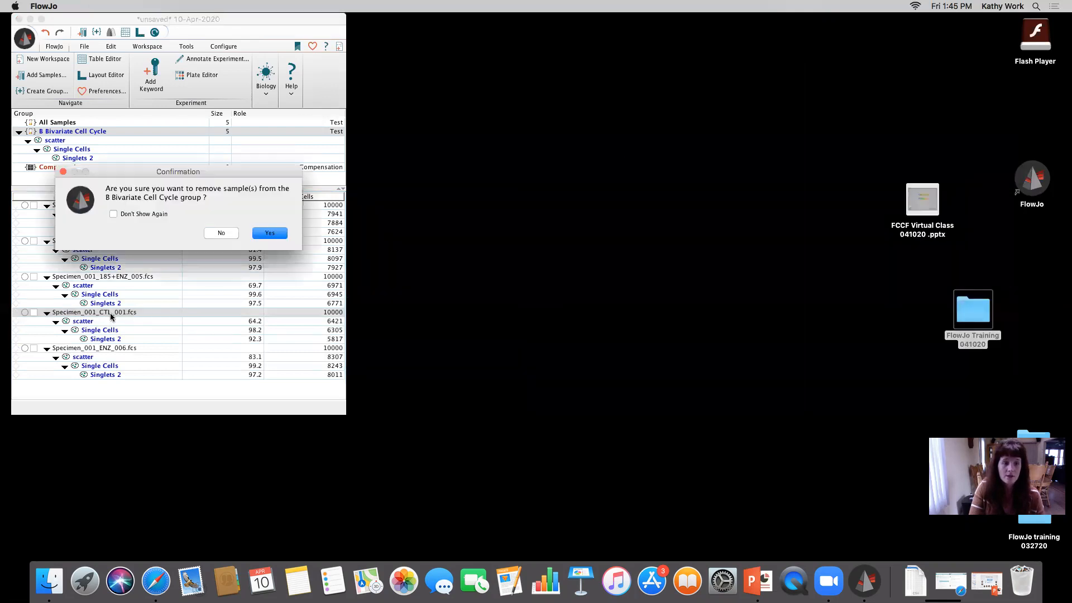
left_click(216, 234)
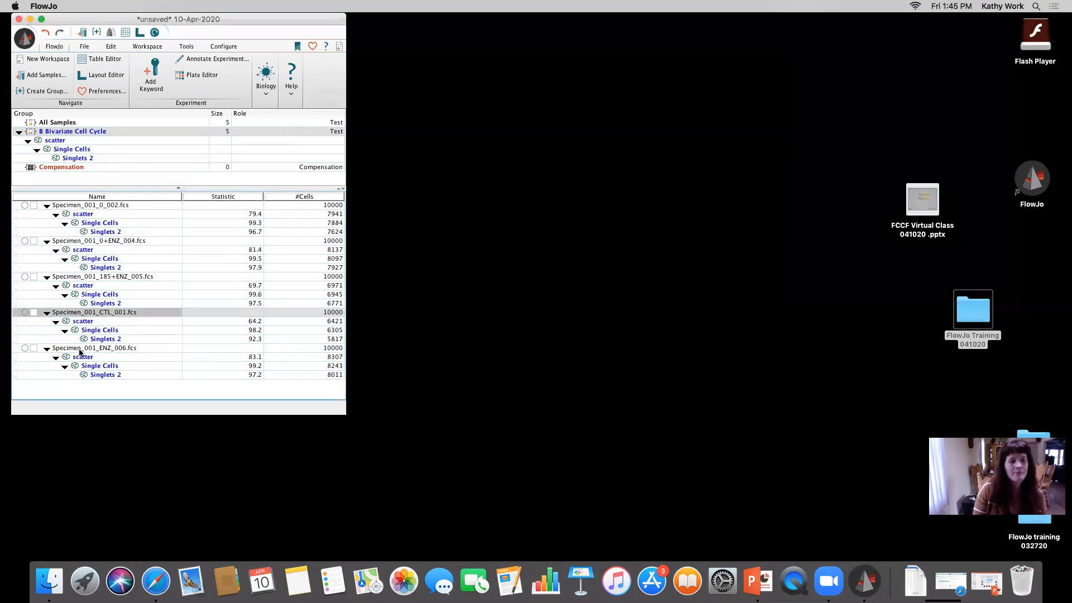
Step: Start a Cell Cycle analysis of PI-A on the Singlets 2 population of Specimen_001_185+ENZ_005.fcs and enlarge its window
left_click(103, 303)
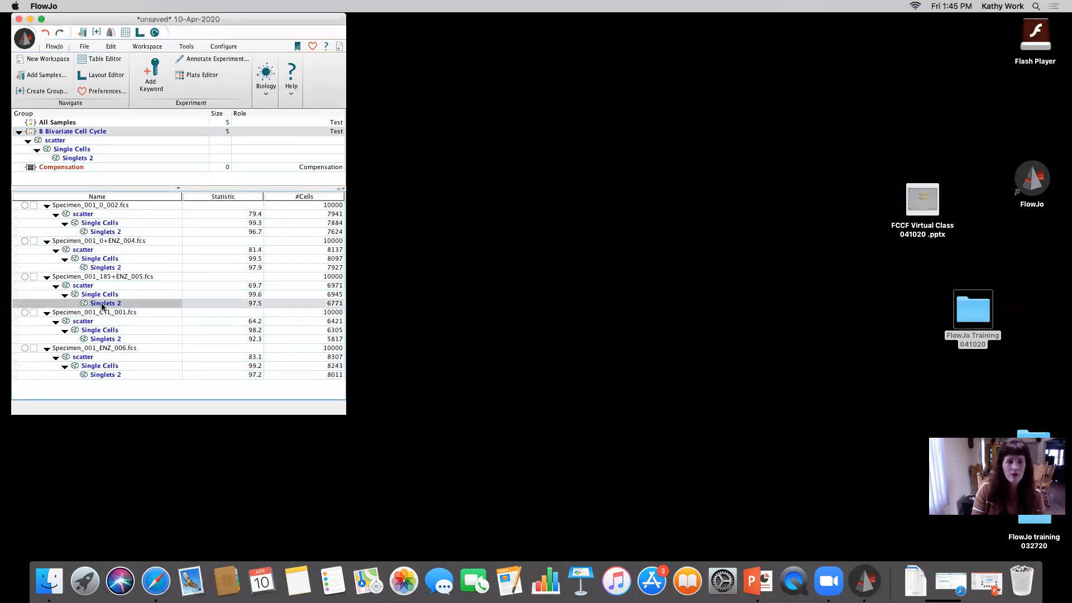
left_click(260, 83)
left_click(273, 124)
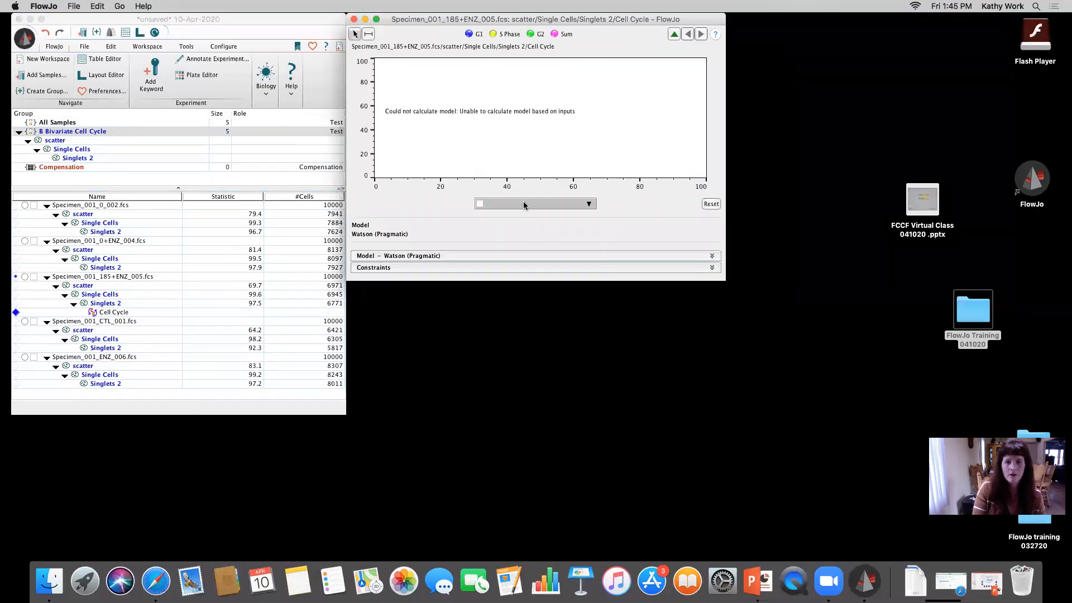
left_click(526, 204)
left_click(532, 267)
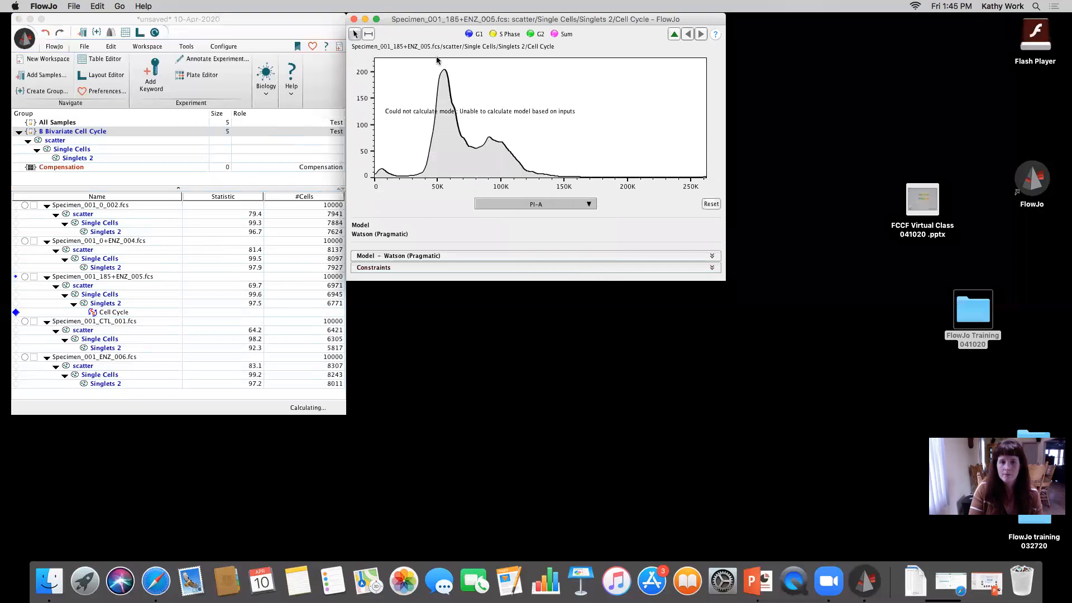
left_click_drag(428, 26, 450, 101)
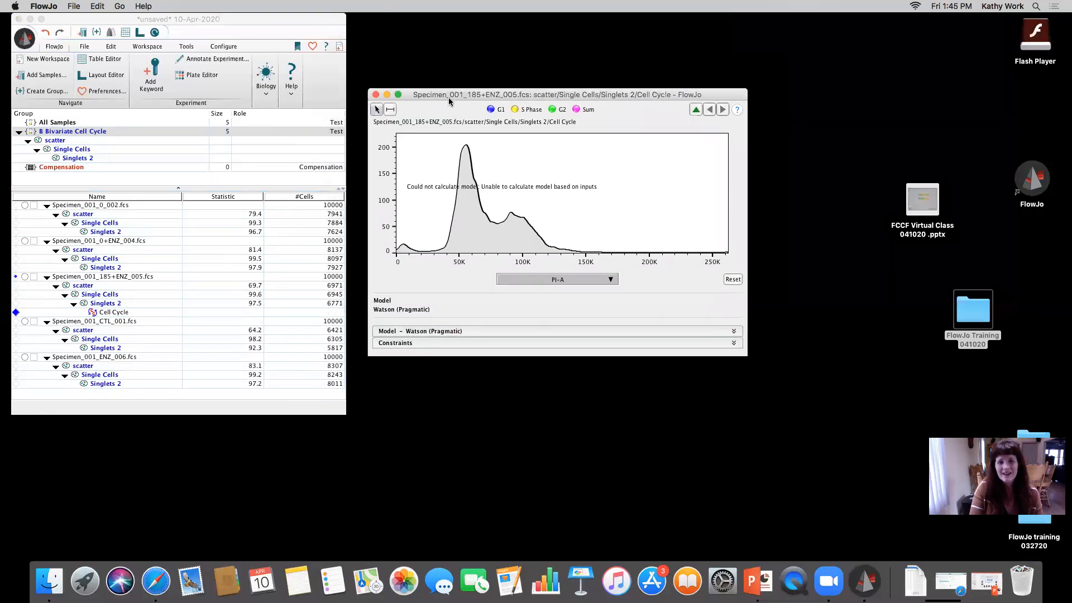
left_click_drag(744, 354, 776, 433)
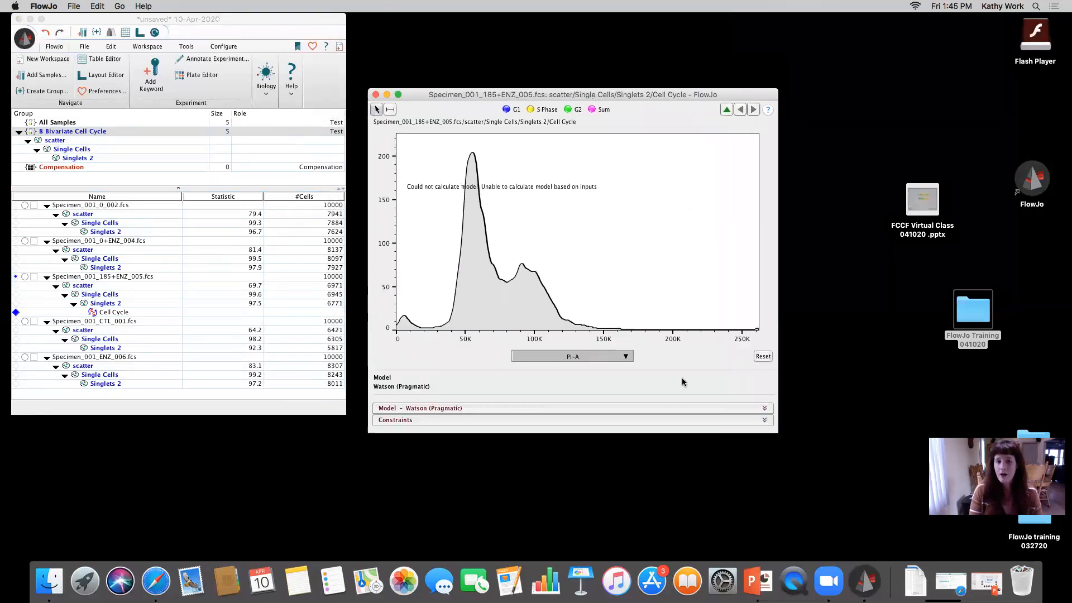
Step: Constrain the G1 peak to a range of about 39584 to 66647 around the tallest PI-A peak and show the model and constraint settings
left_click(456, 408)
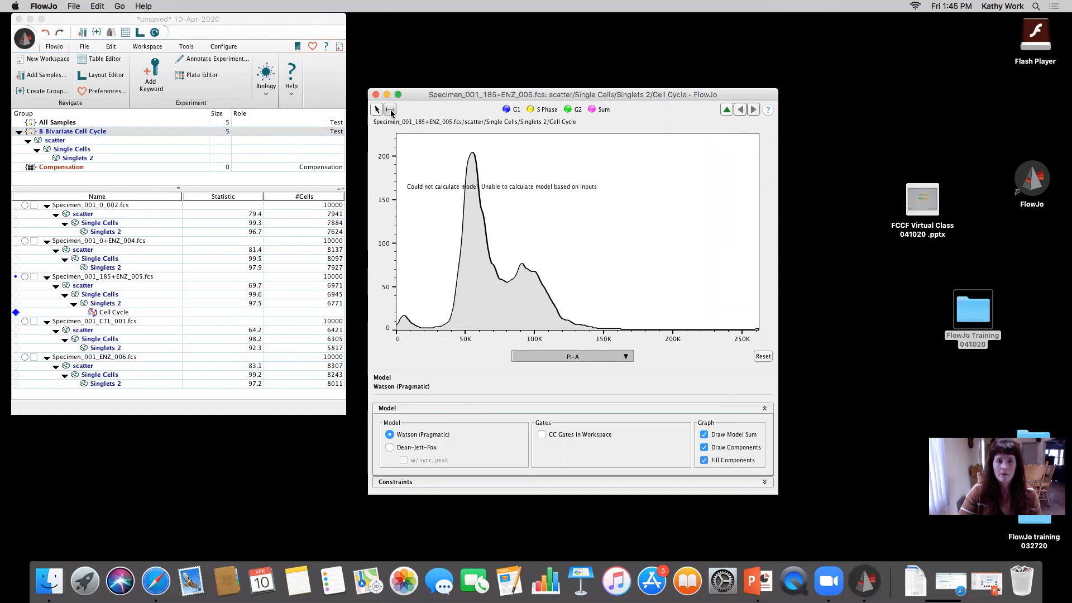
left_click_drag(452, 226, 492, 224)
left_click(502, 226)
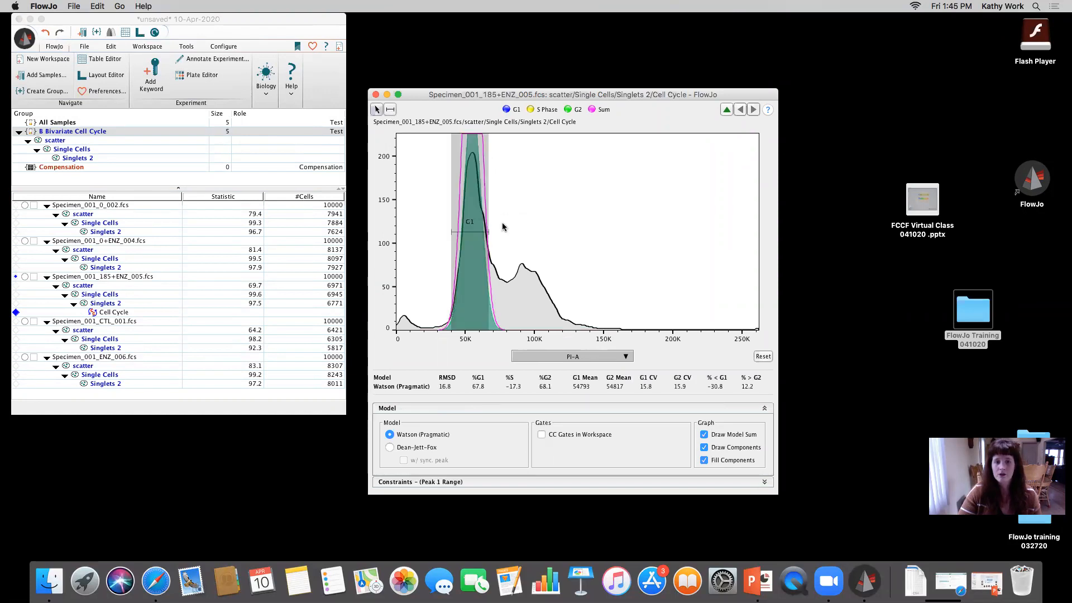
left_click(439, 484)
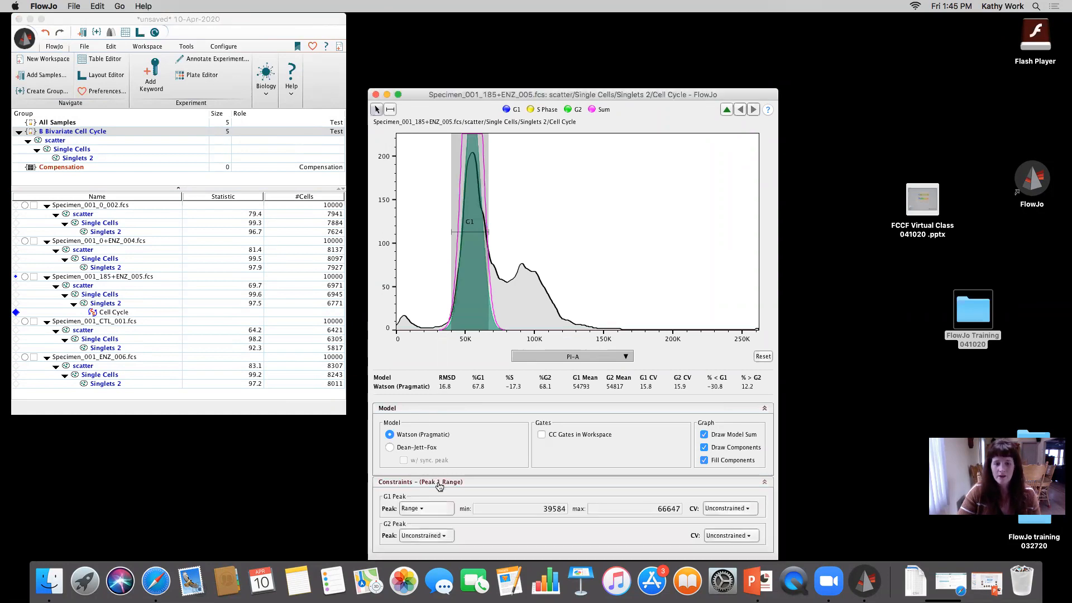
Step: Constrain the G2 peak of the cell cycle model to a multiple of G1, with n set to 1.7
left_click(445, 537)
left_click(484, 556)
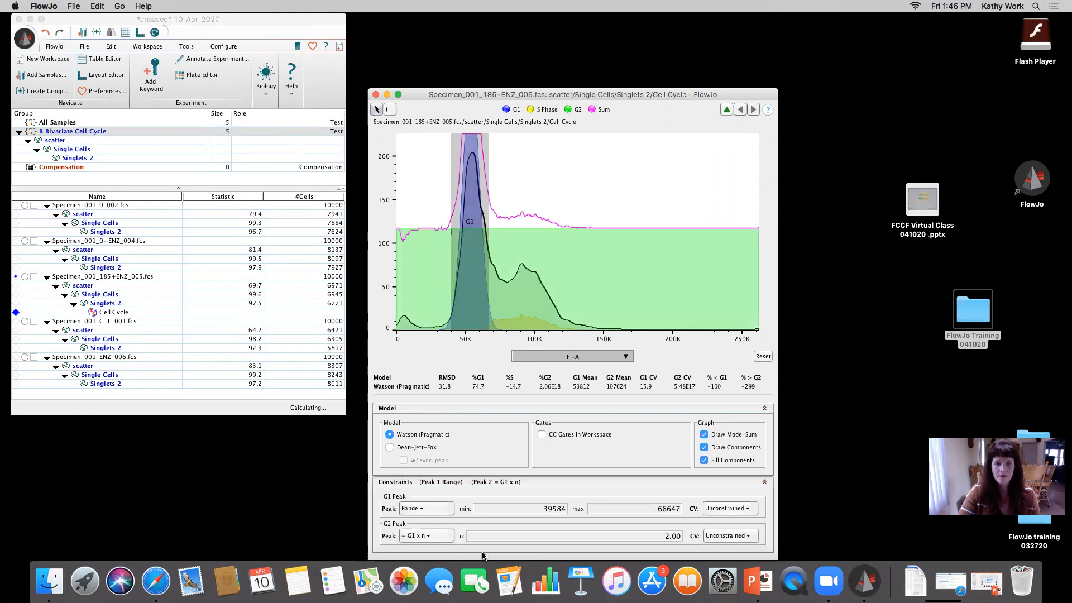
left_click(638, 536)
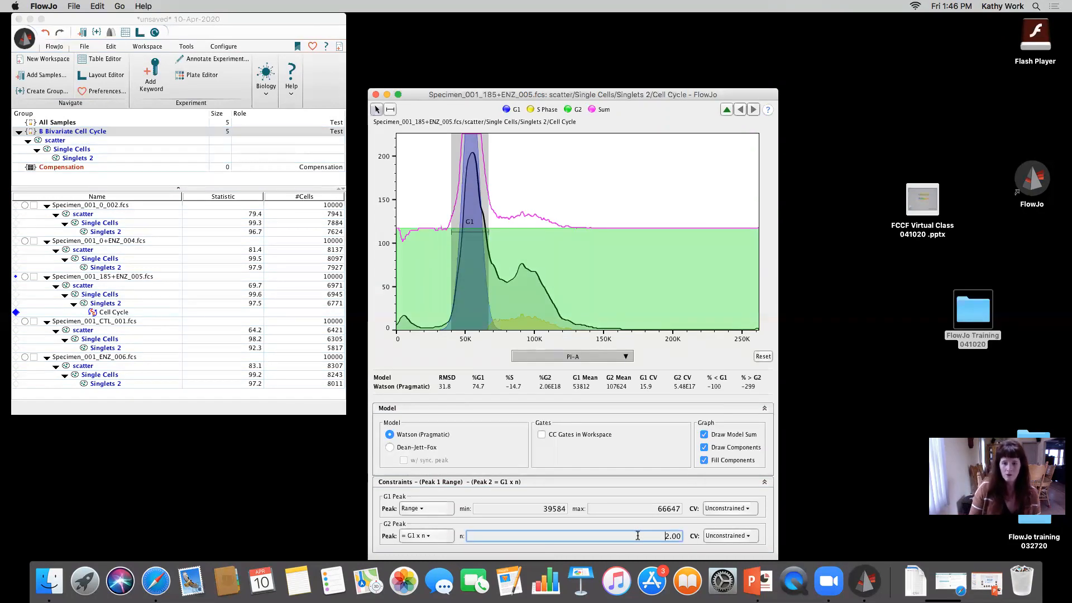
type("1")
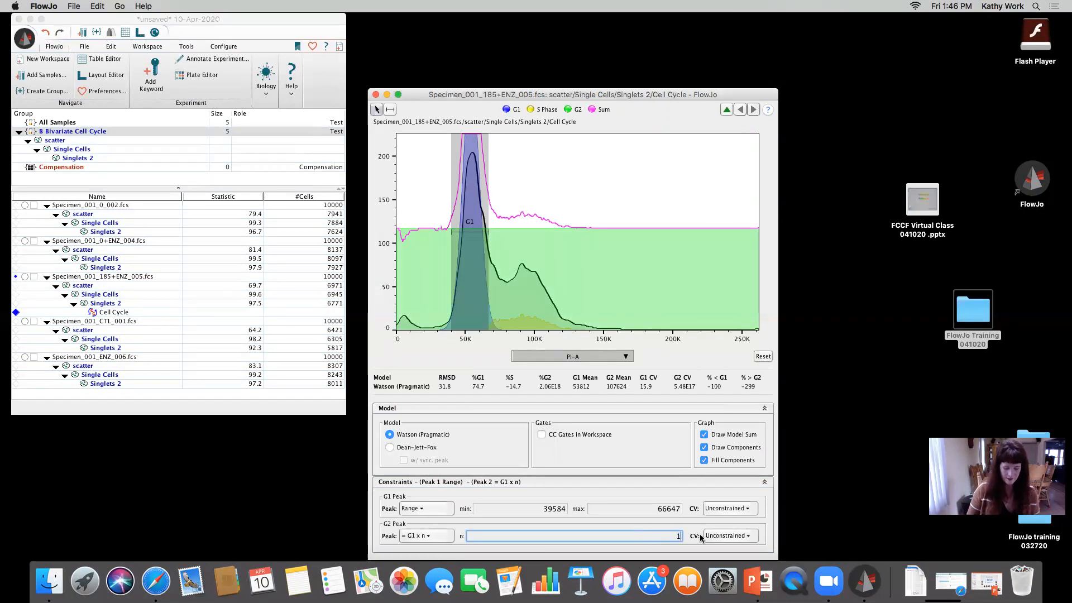
type(".7")
key("Return")
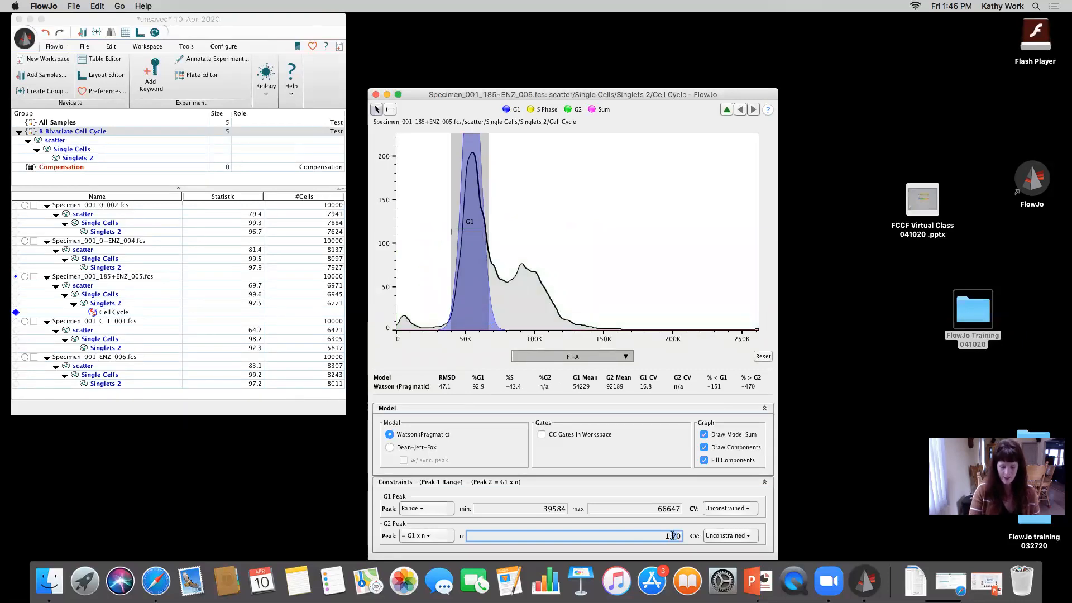
Step: Set the G2 peak multiplier n to 1.60 and close the Cell Cycle window
type("6")
left_click(653, 508)
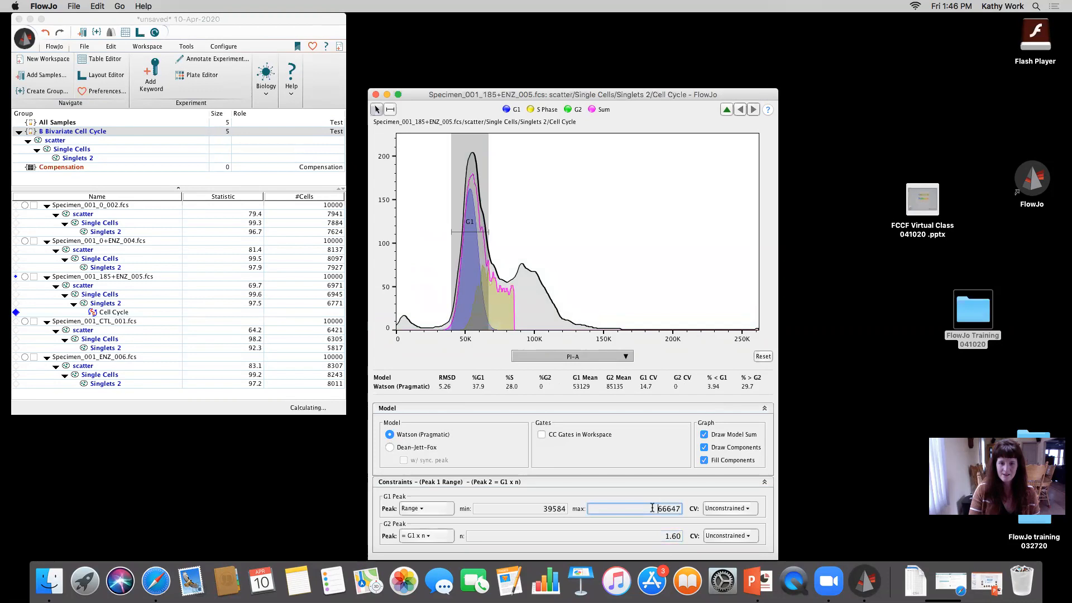
left_click(674, 536)
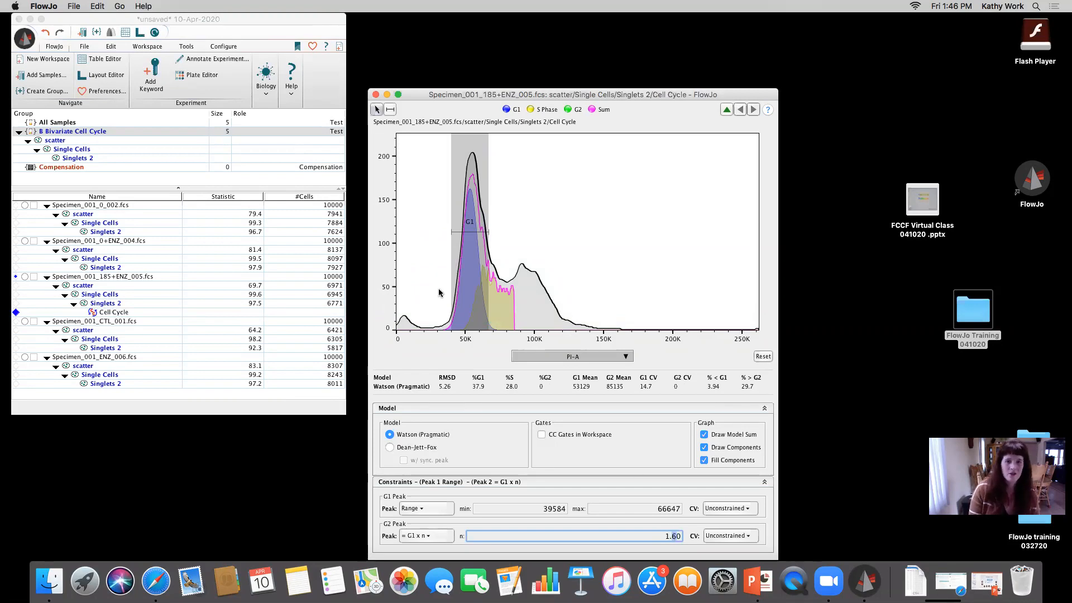
left_click(376, 94)
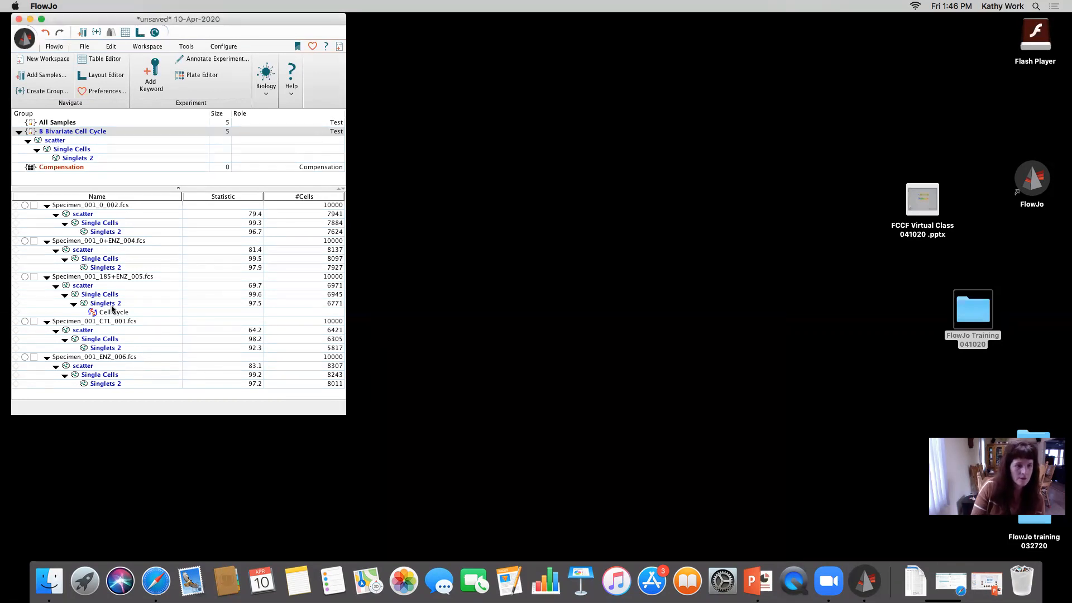
Step: Open the Singlets 2 population of Specimen_001_185+ENZ_005.fcs and plot Alexa 647-A on the vertical axis against PI-A
left_click(111, 307)
double_click(111, 305)
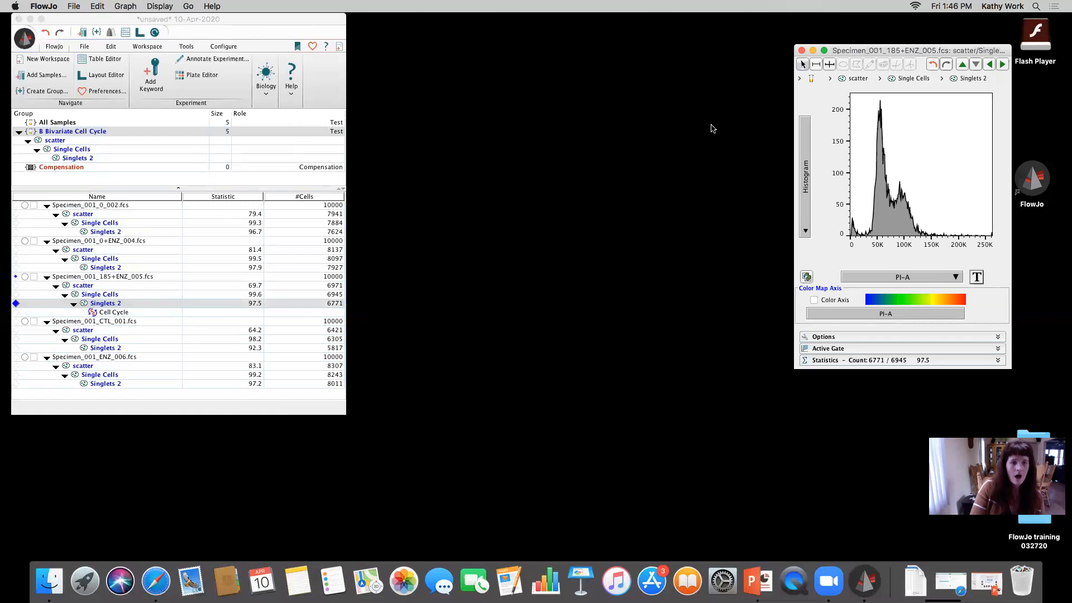
left_click_drag(854, 50, 627, 143)
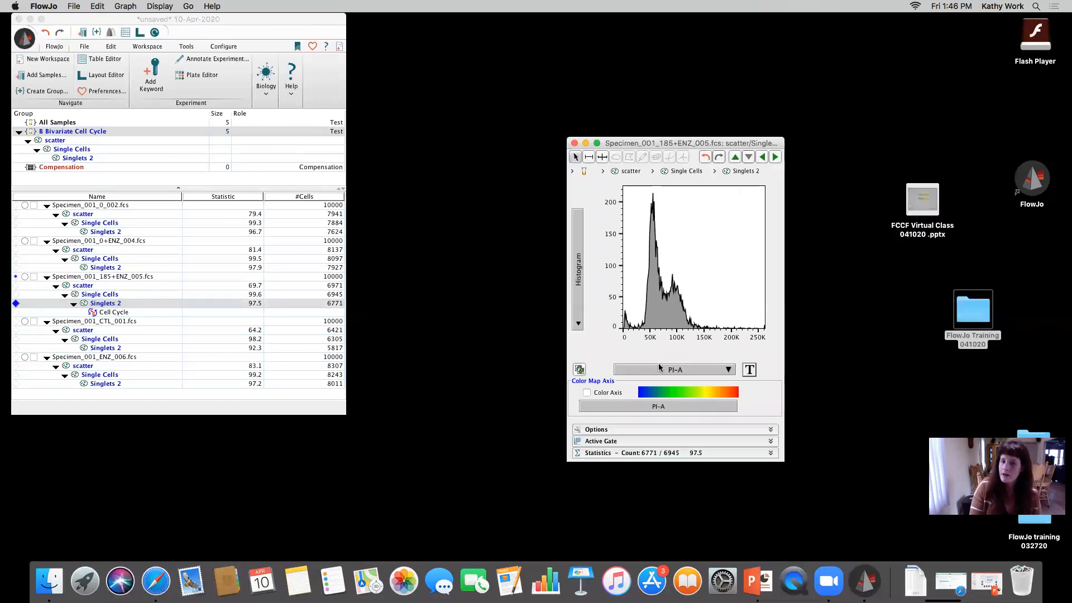
left_click(581, 289)
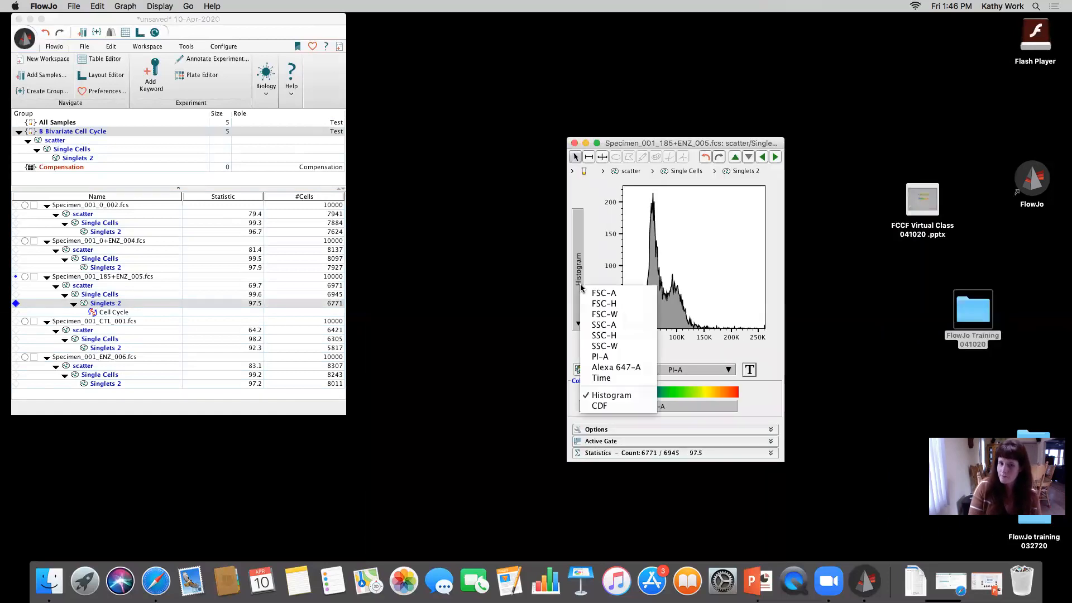
left_click(613, 368)
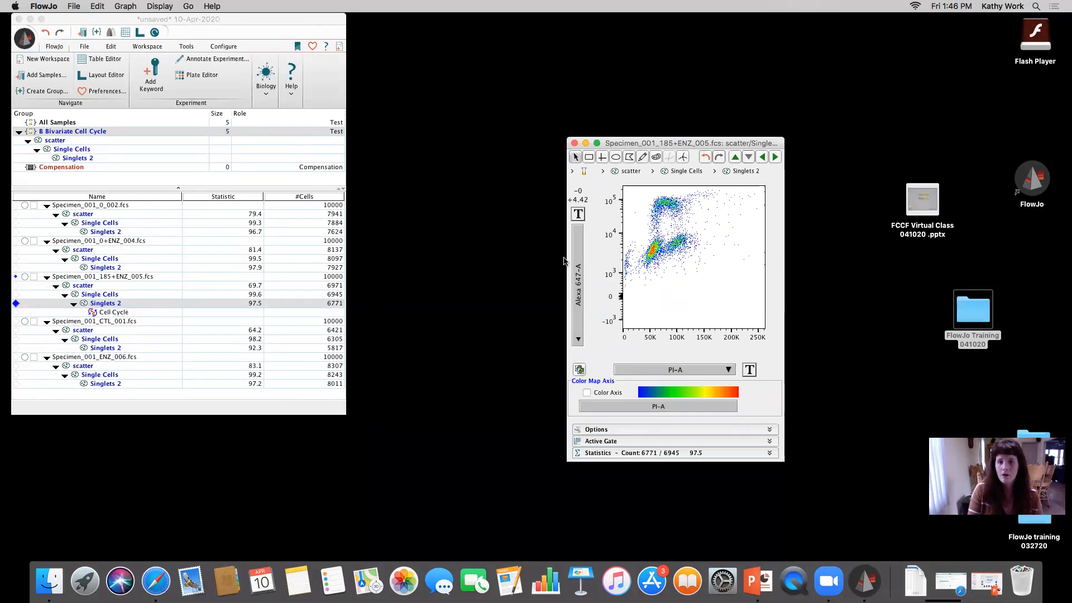
Step: Customize the Alexa 647-A axis transform to shrink the range below zero, and enlarge the plot window
left_click(579, 215)
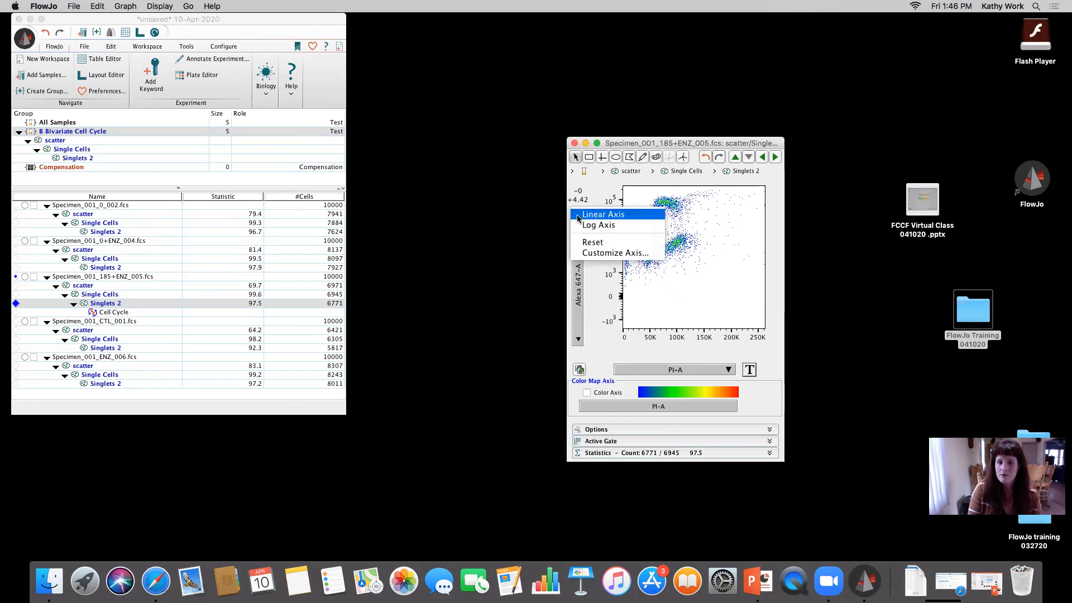
left_click(591, 254)
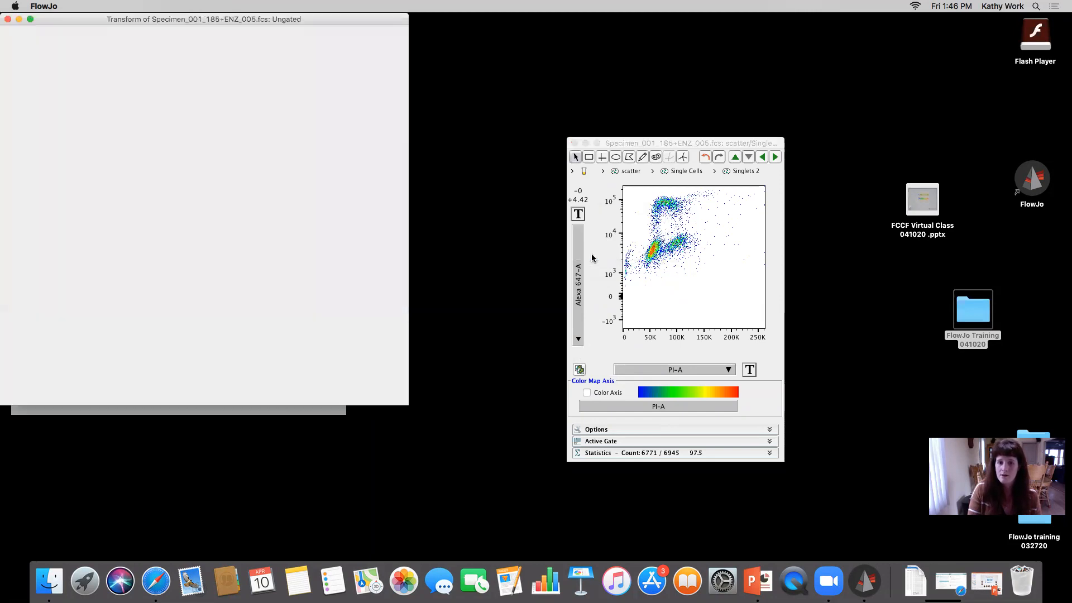
left_click_drag(165, 344, 130, 344)
left_click(272, 393)
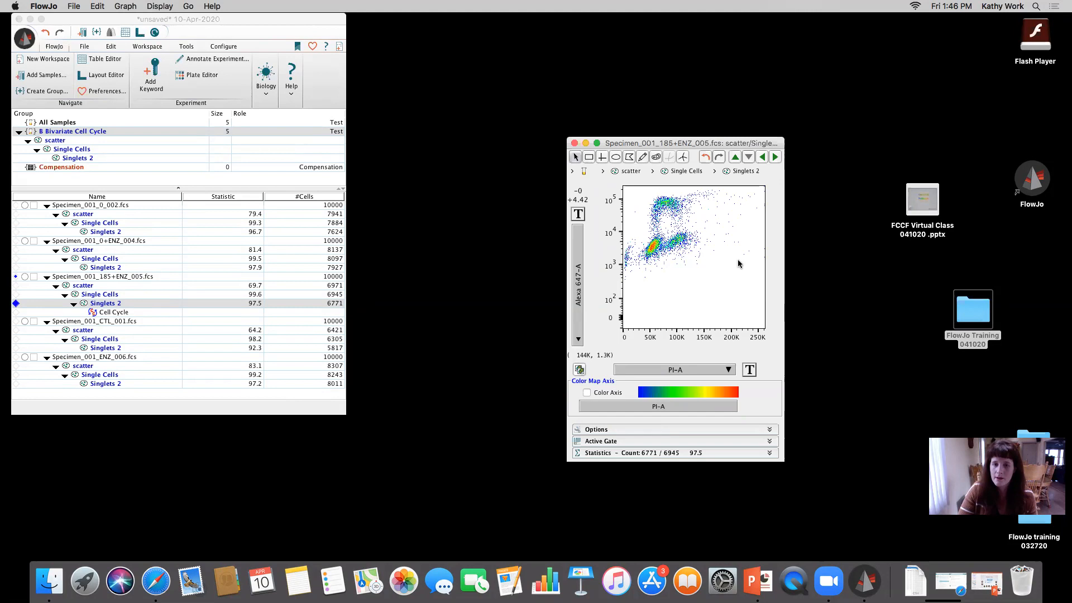
left_click_drag(785, 380, 912, 380)
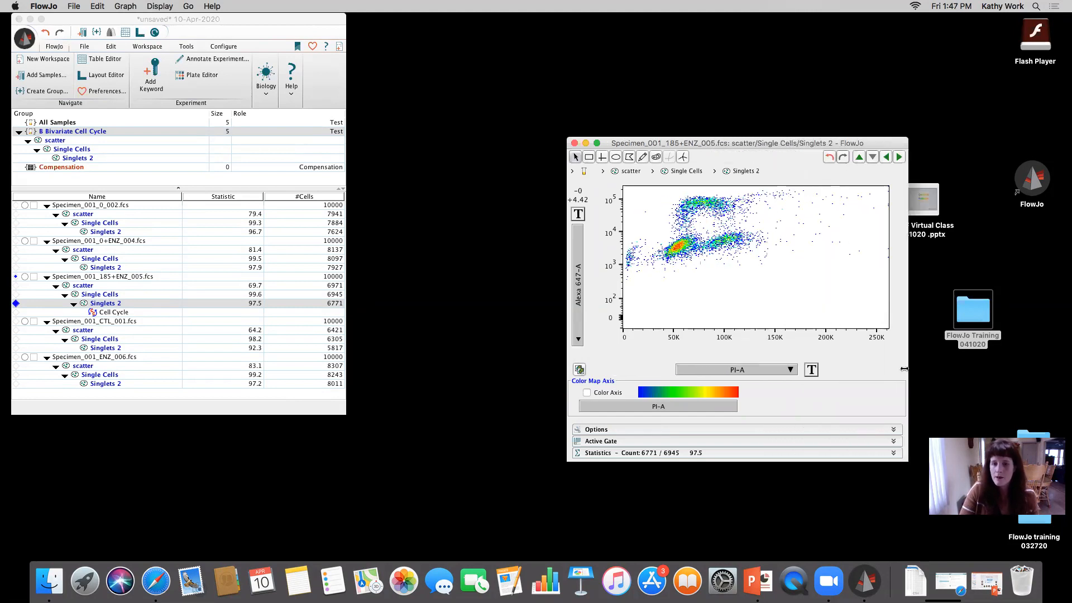
left_click_drag(569, 136, 508, 48)
left_click_drag(722, 58, 624, 105)
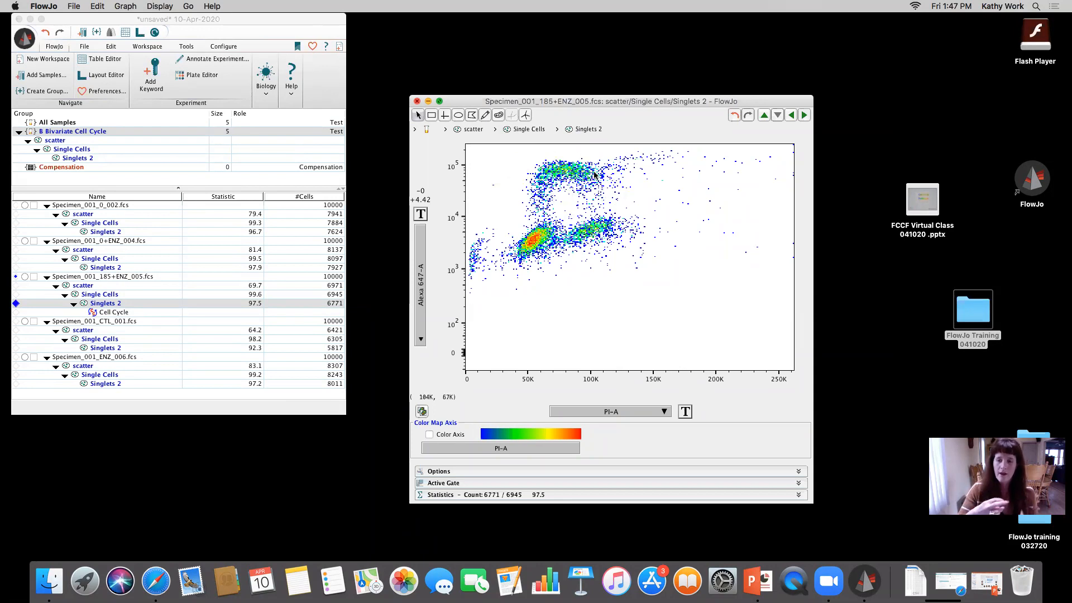
Step: Draw a polygon gate named S Phase around the upper Alexa 647-A arc, move its label outside, and adjust the gate slightly
left_click(472, 115)
left_click(521, 162)
left_click(522, 211)
left_click(551, 210)
left_click(605, 204)
left_click(609, 204)
left_click(607, 149)
left_click(533, 150)
left_click(521, 161)
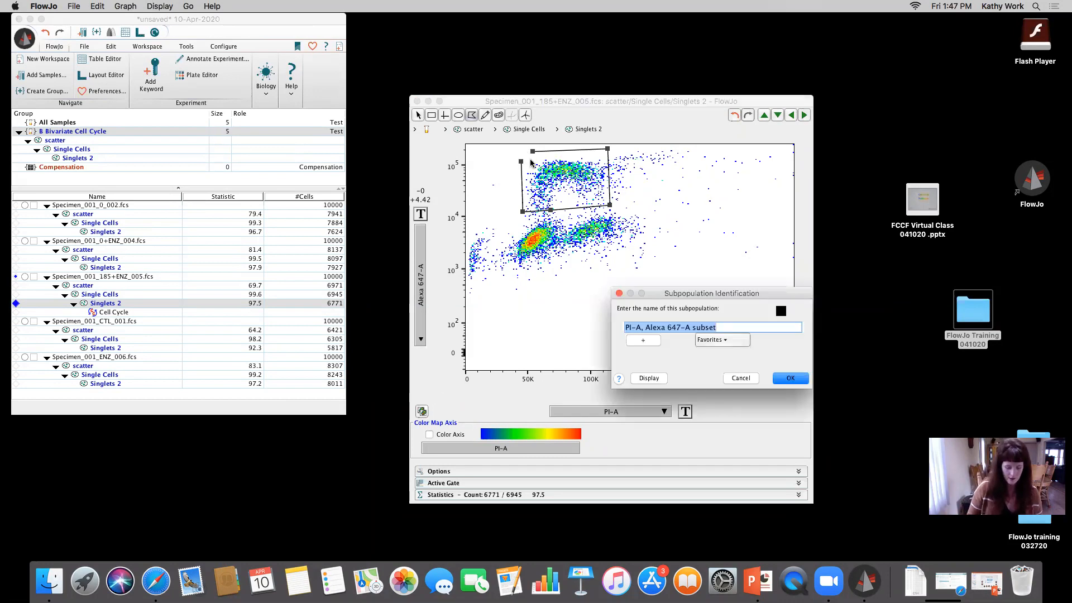
type("S Phage")
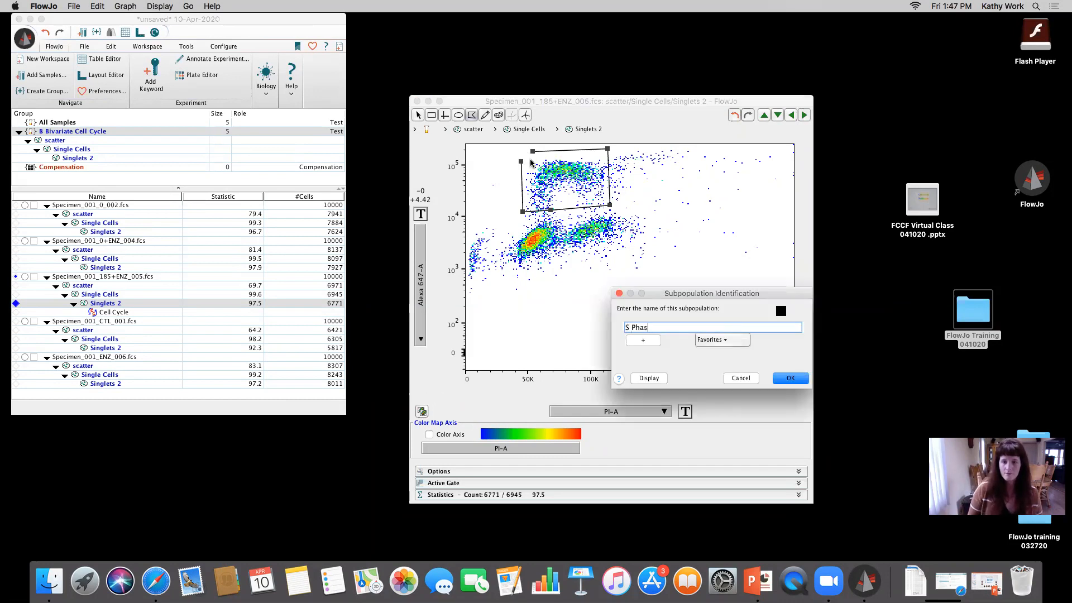
type("e")
key("Return")
left_click_drag(557, 177, 648, 157)
left_click_drag(600, 187, 596, 188)
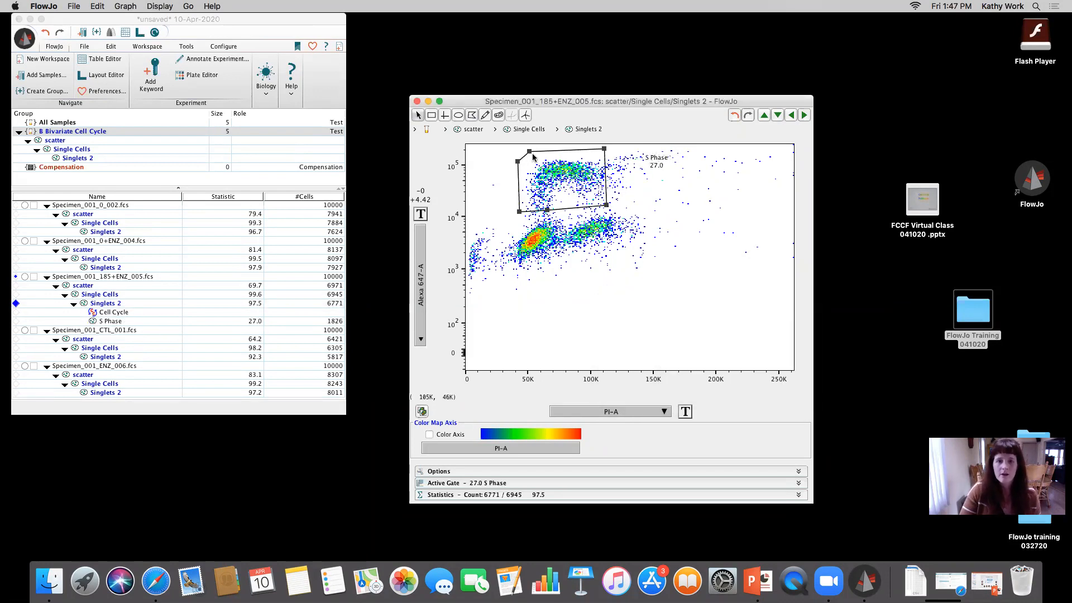
Step: Draw a rectangular gate around the dense Alexa 647-A low cluster near 50K PI-A and name it G1
left_click(431, 115)
left_click_drag(555, 223, 512, 266)
type("C")
type("1")
key("Return")
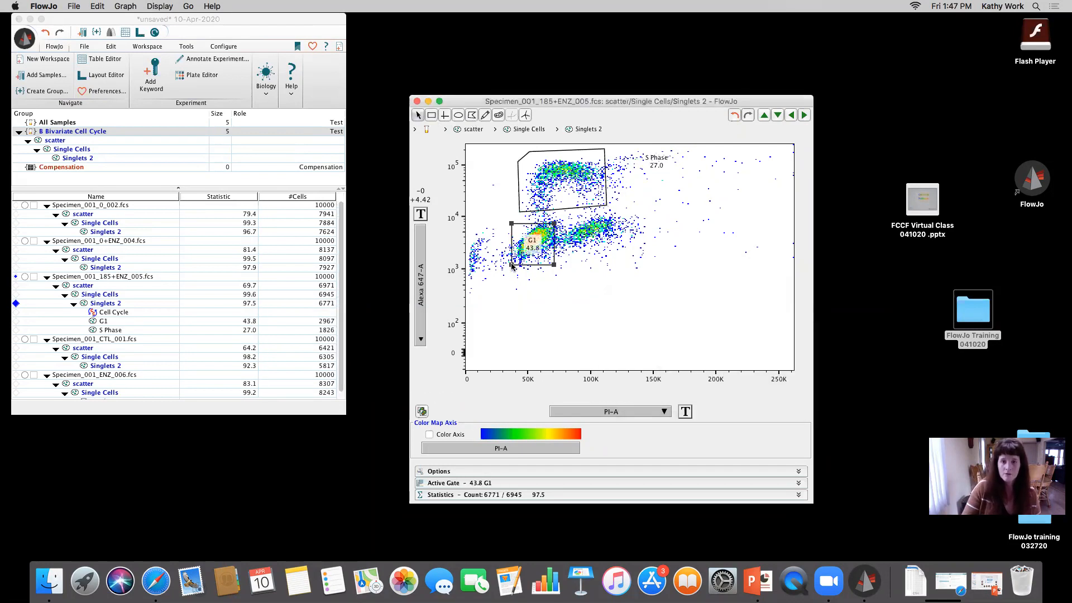
Step: Draw a rectangular gate named G2 around the second low Alexa 647-A cluster near 100K PI-A, move its label outside, and enlarge the gate slightly
left_click(431, 116)
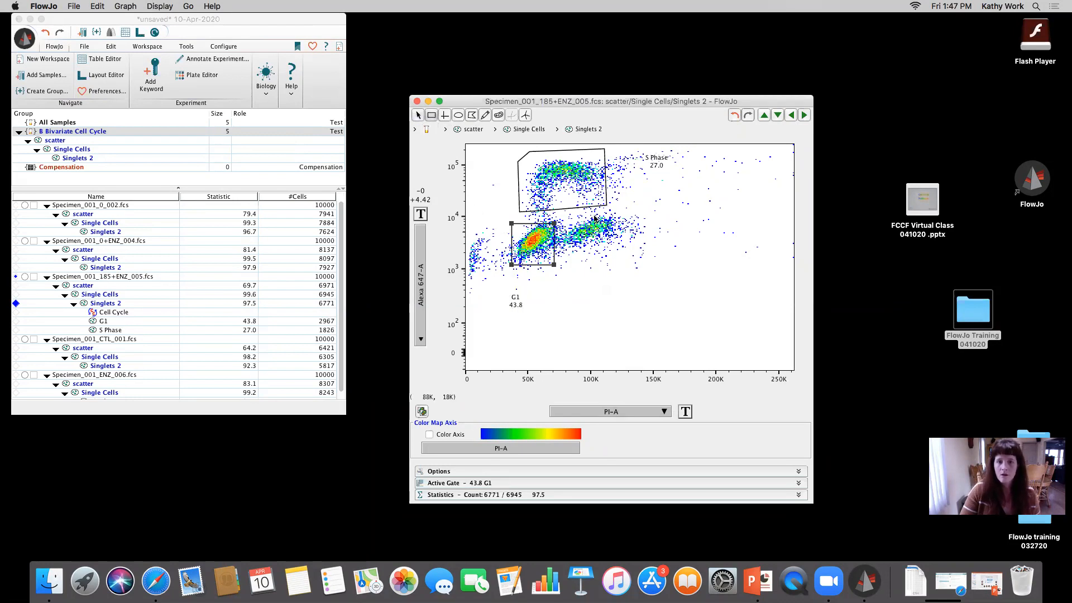
left_click_drag(561, 217, 636, 264)
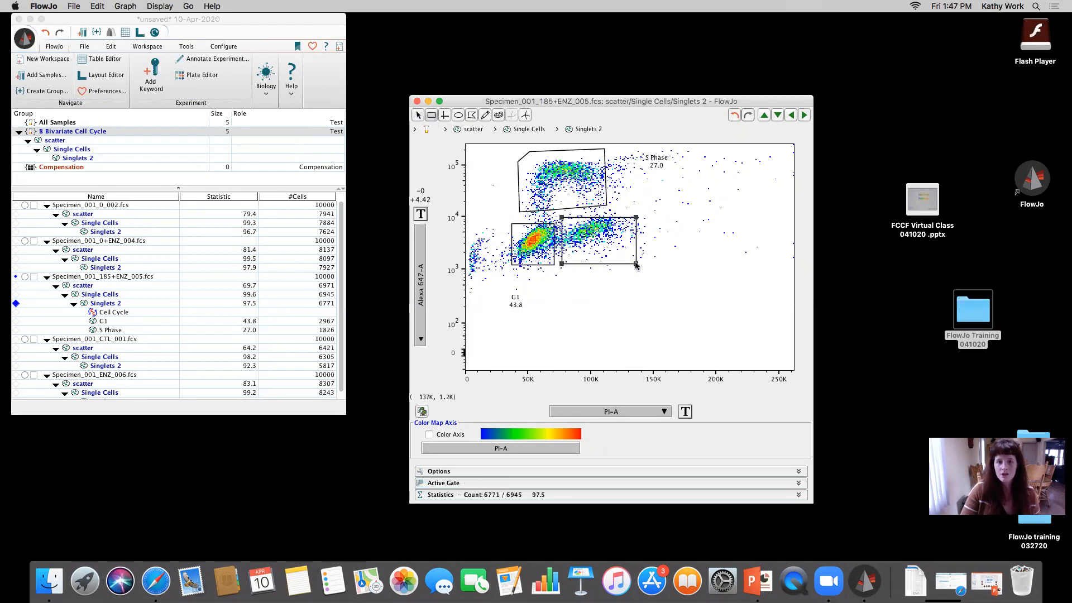
type("G2")
key("Return")
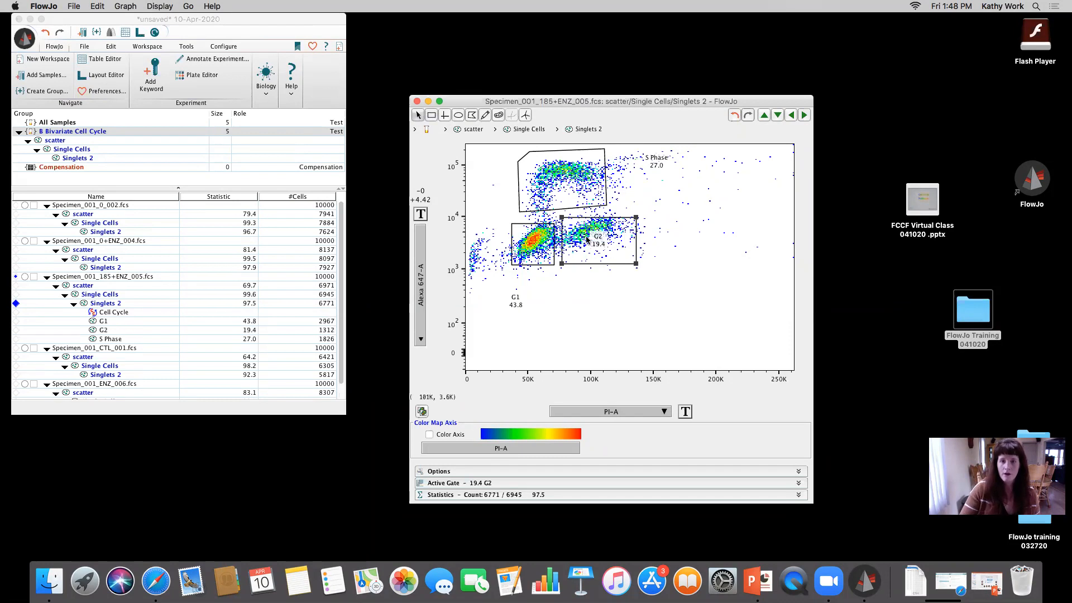
left_click_drag(596, 239, 680, 249)
left_click_drag(636, 218, 639, 215)
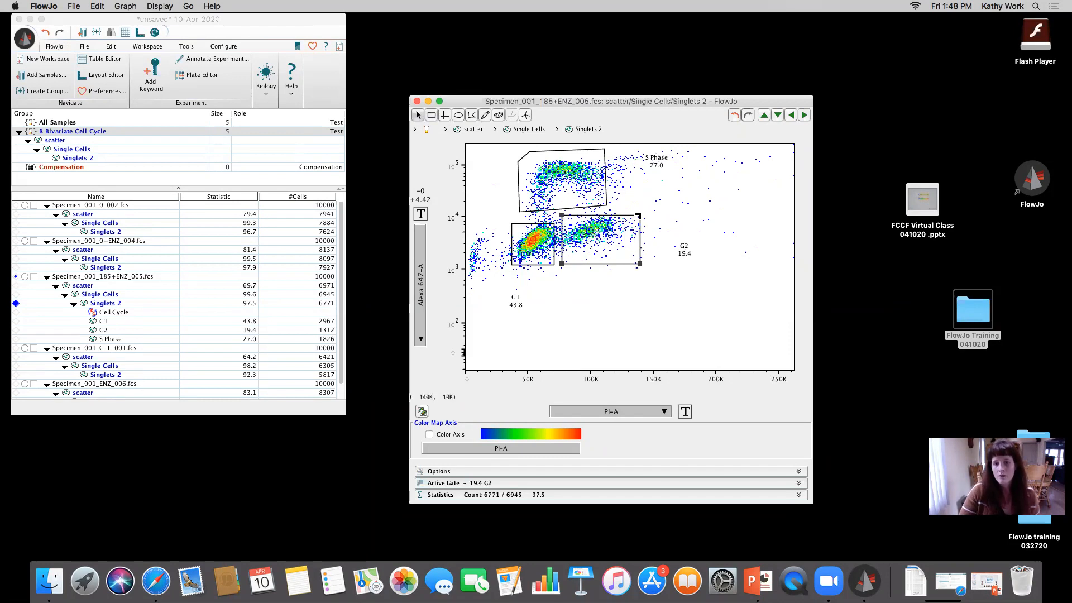
Step: Copy the G1, G2 and S Phase gates to the Singlets 2 population of the B Bivariate Cell Cycle group
left_click(113, 321)
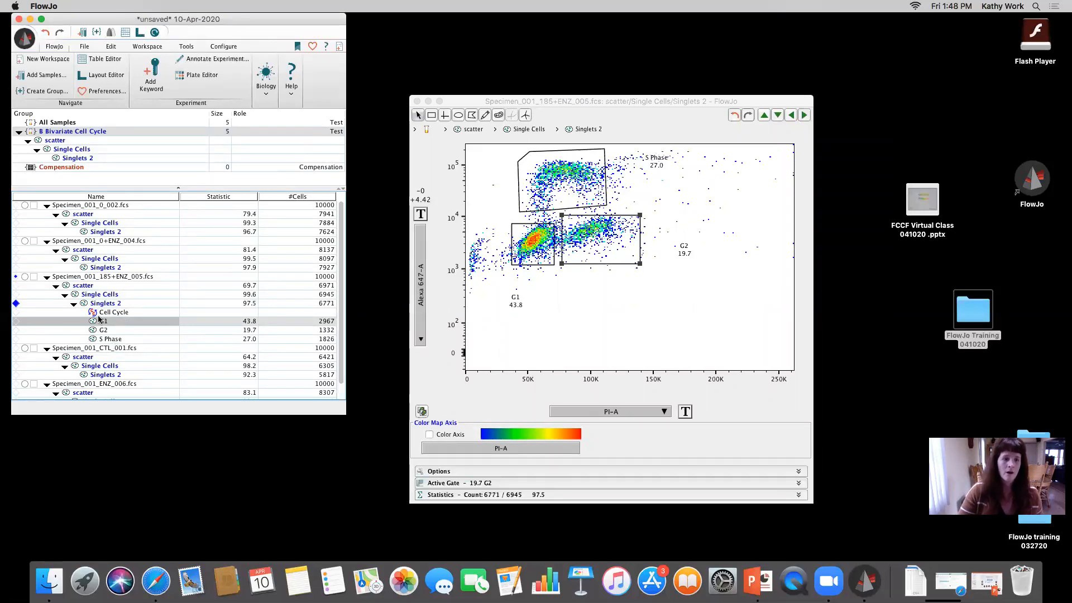
left_click(108, 339, "shift")
left_click_drag(107, 339, 68, 164)
Step: Display Specimen_001_0+ENZ_004.fcs and shift its G1, G2 and S Phase gates toward lower PI-A to fit the clusters
left_click(791, 116)
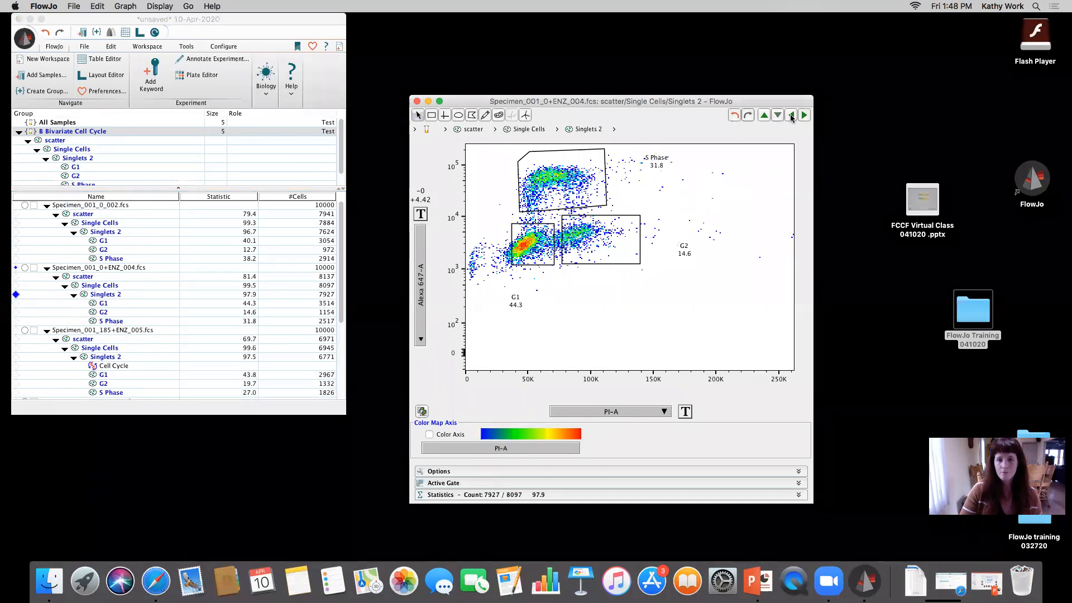
left_click_drag(532, 244, 523, 246)
left_click_drag(589, 234, 571, 207)
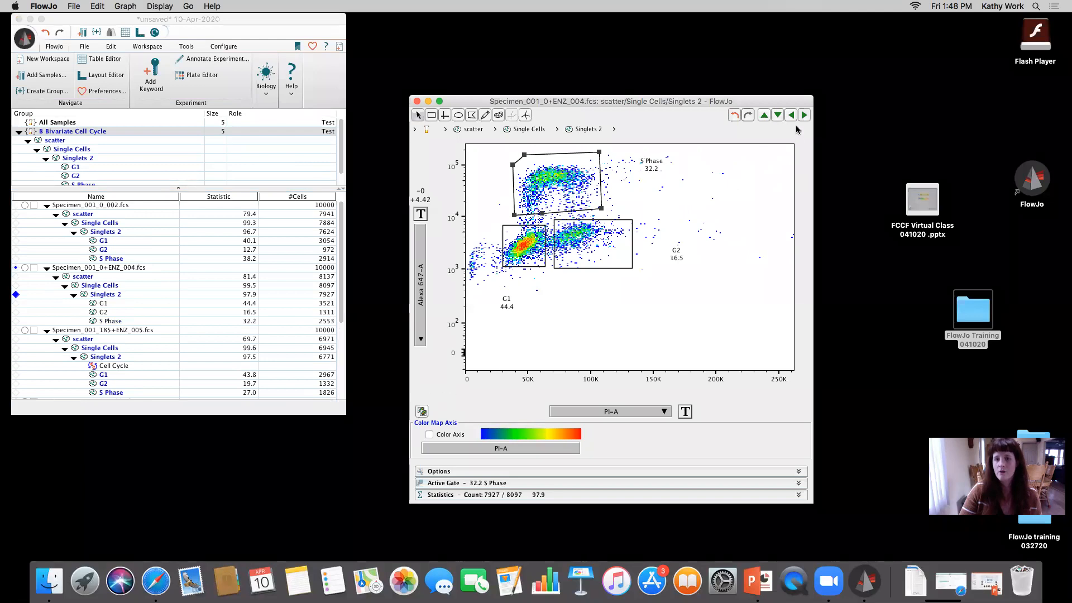
Step: Check the gate placement on Specimen_001_CTL_001.fcs and return to Specimen_001_185+ENZ_005.fcs
left_click(803, 115)
left_click(804, 115)
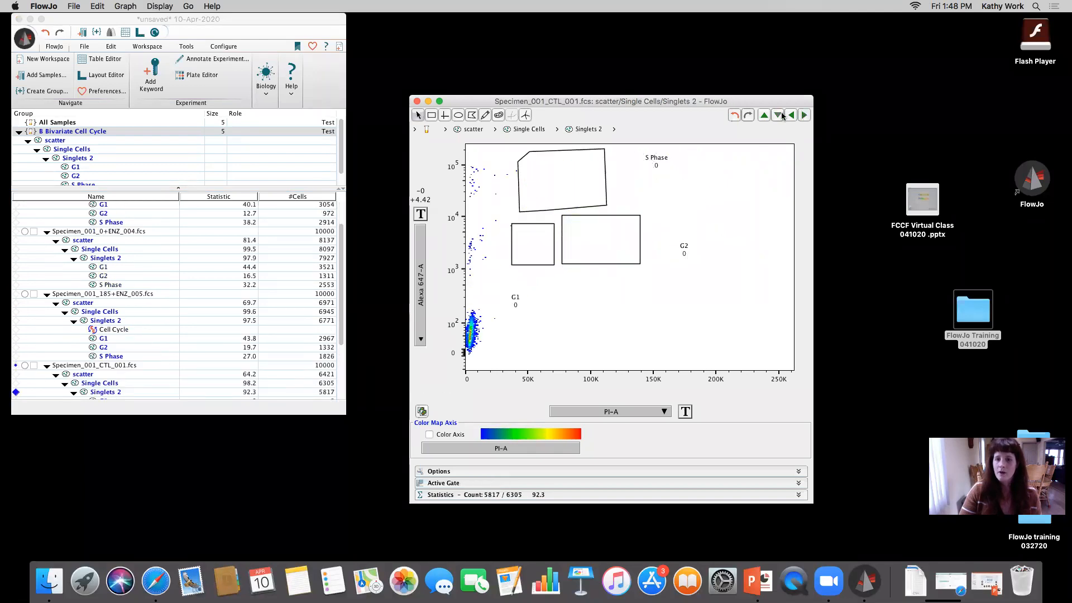
left_click(789, 115)
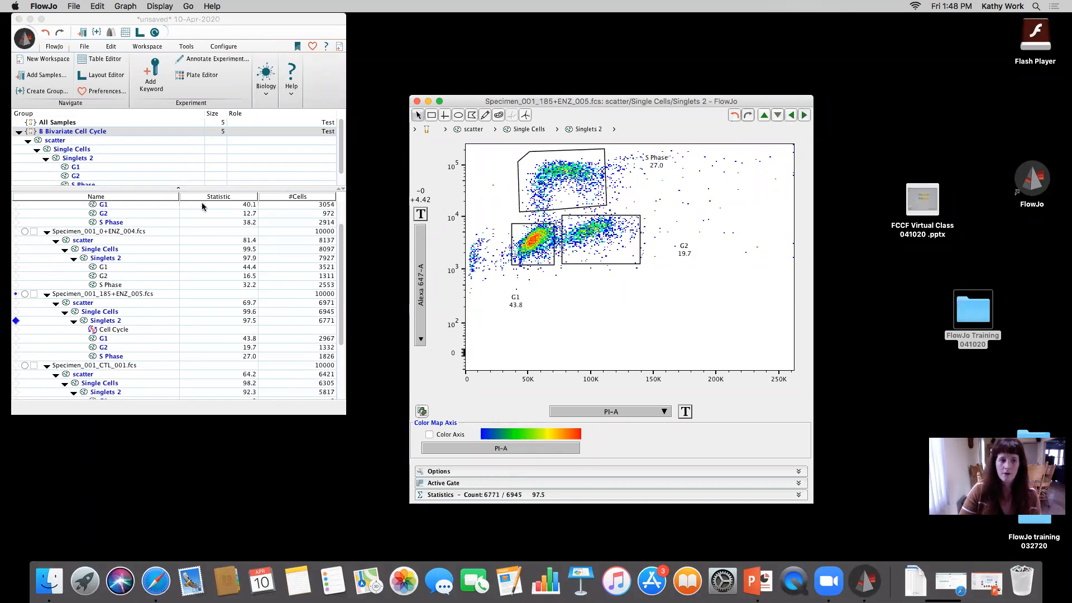
Step: Show Singlets 2 as a PI-A histogram and step through the samples to compare their DNA content profiles
left_click(426, 301)
left_click(446, 392)
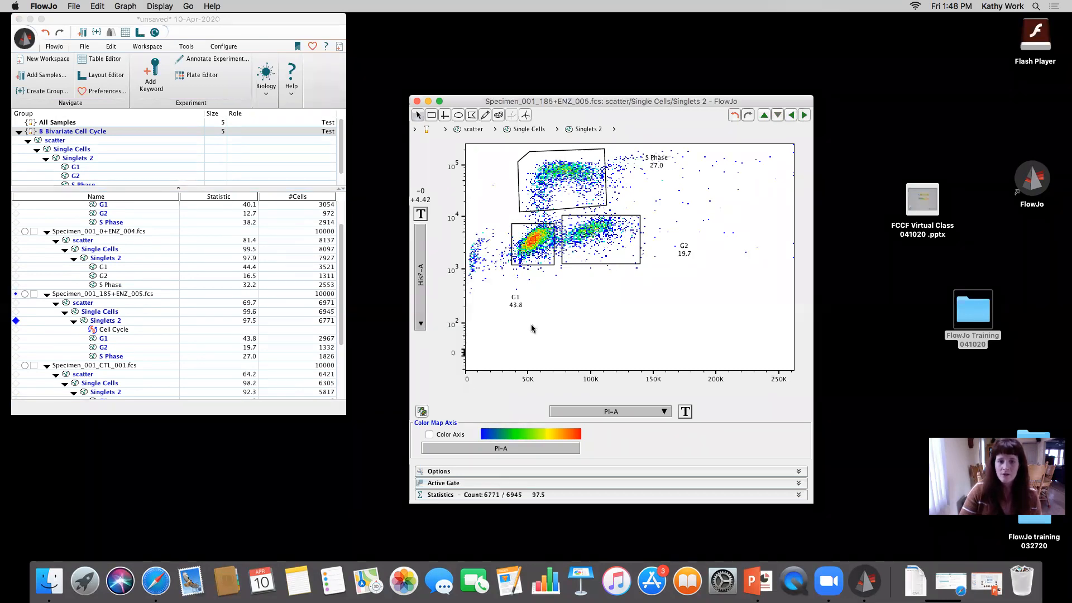
left_click(804, 115)
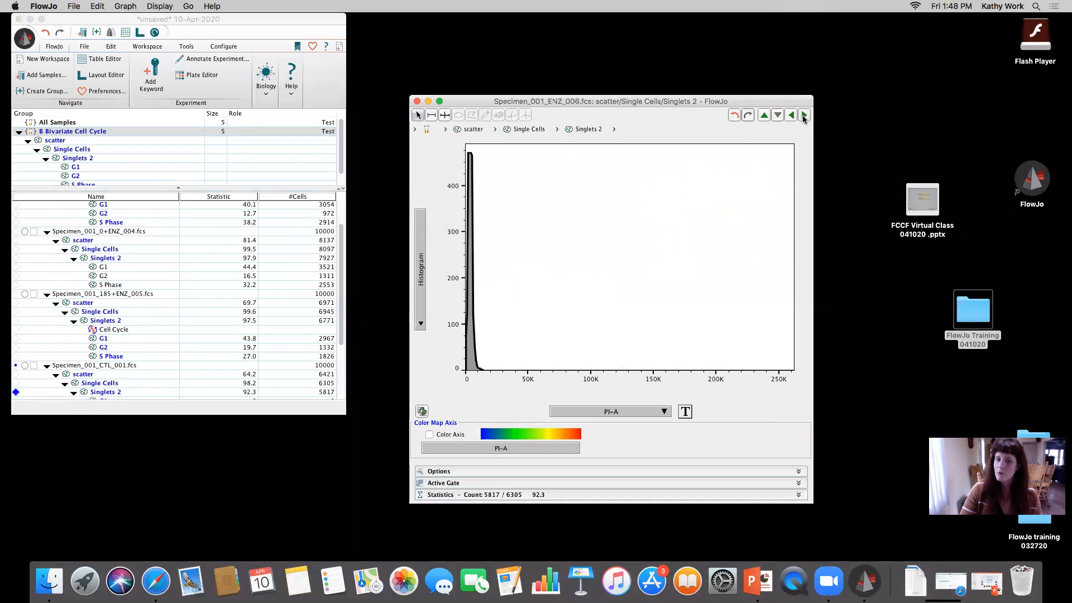
left_click(804, 115)
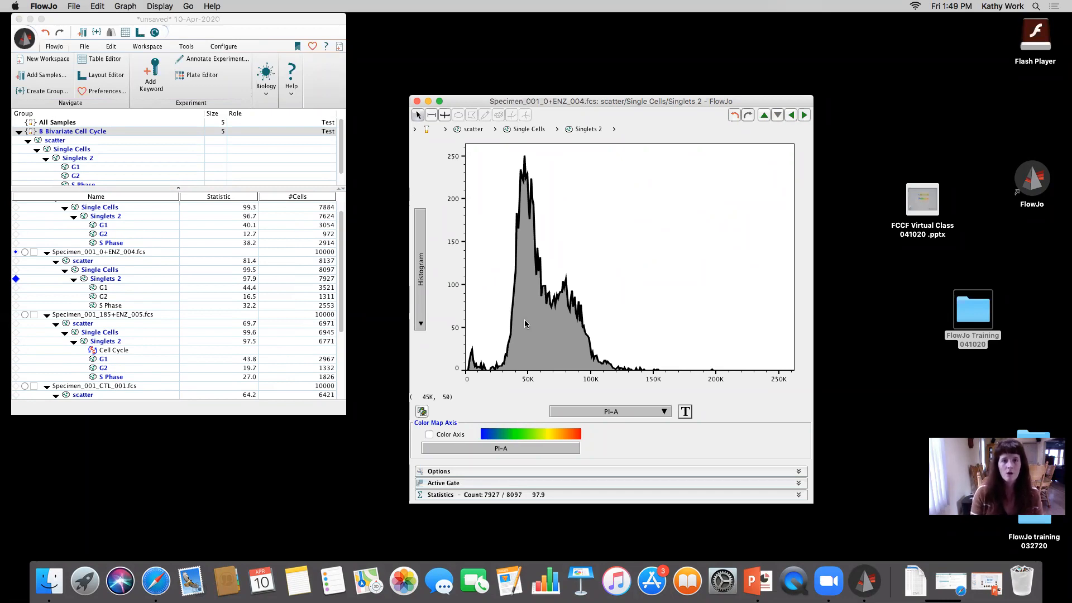
Step: Close the graph window and the unsaved workspace
left_click(417, 101)
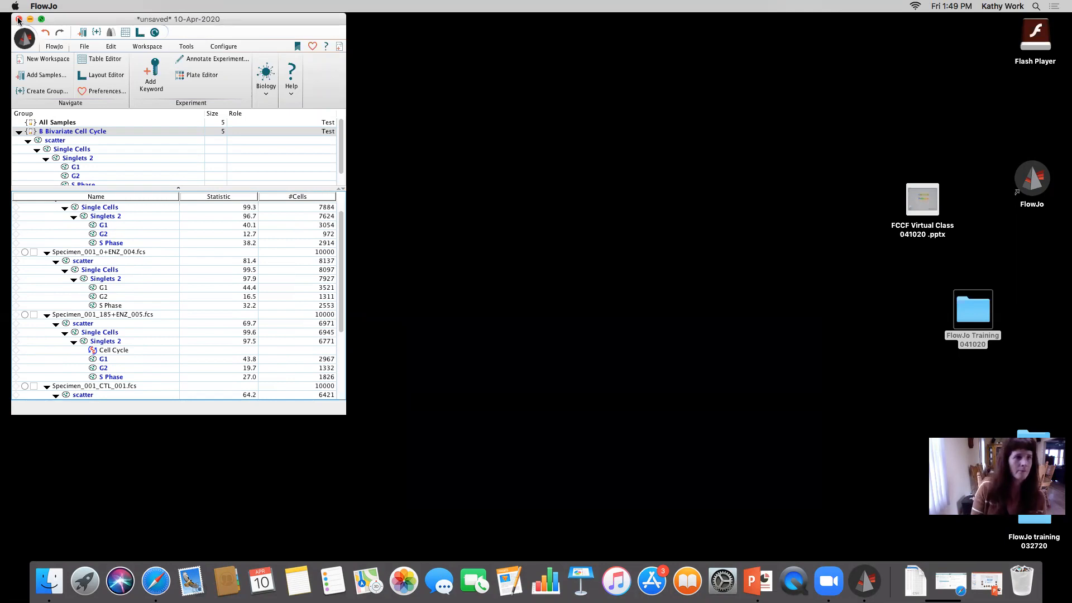
left_click(19, 19)
left_click(218, 230)
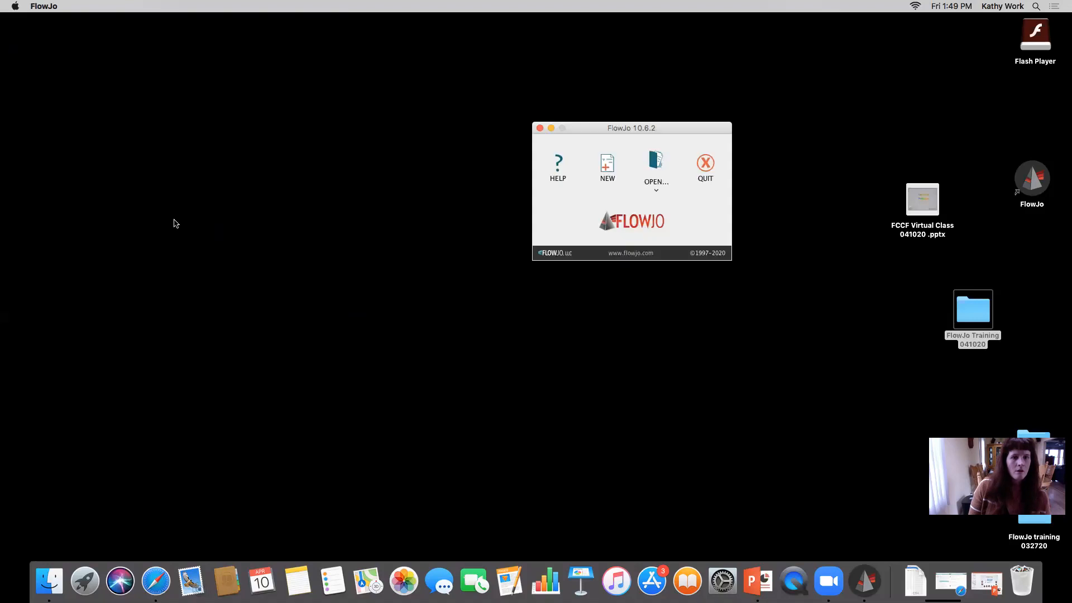
Step: Move the launcher window aside and switch to the FCCF Virtual Class 041020 presentation in PowerPoint
left_click_drag(632, 132, 595, 137)
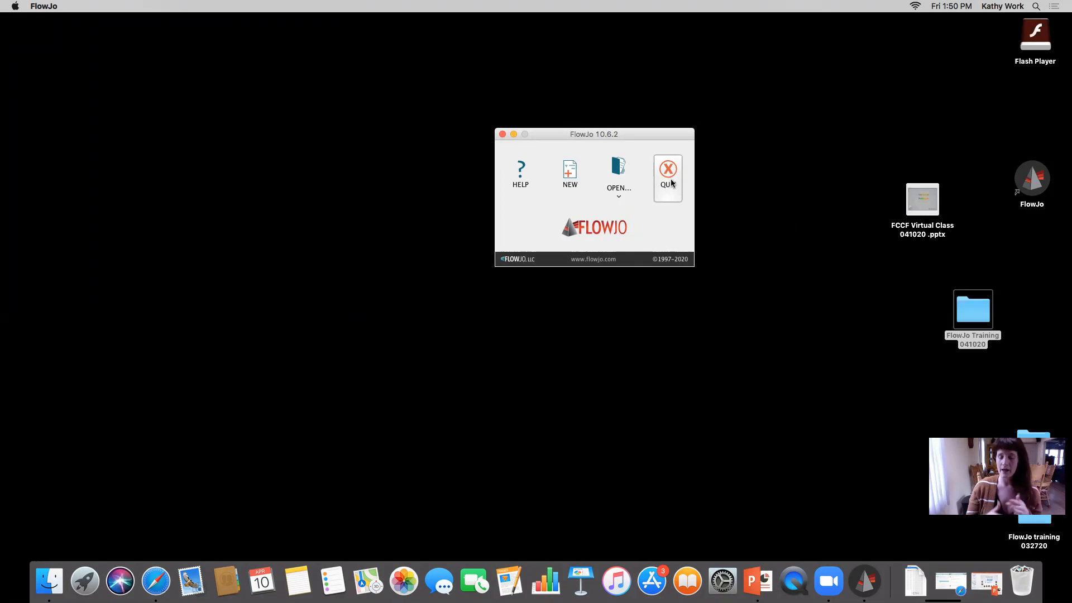
left_click(560, 181)
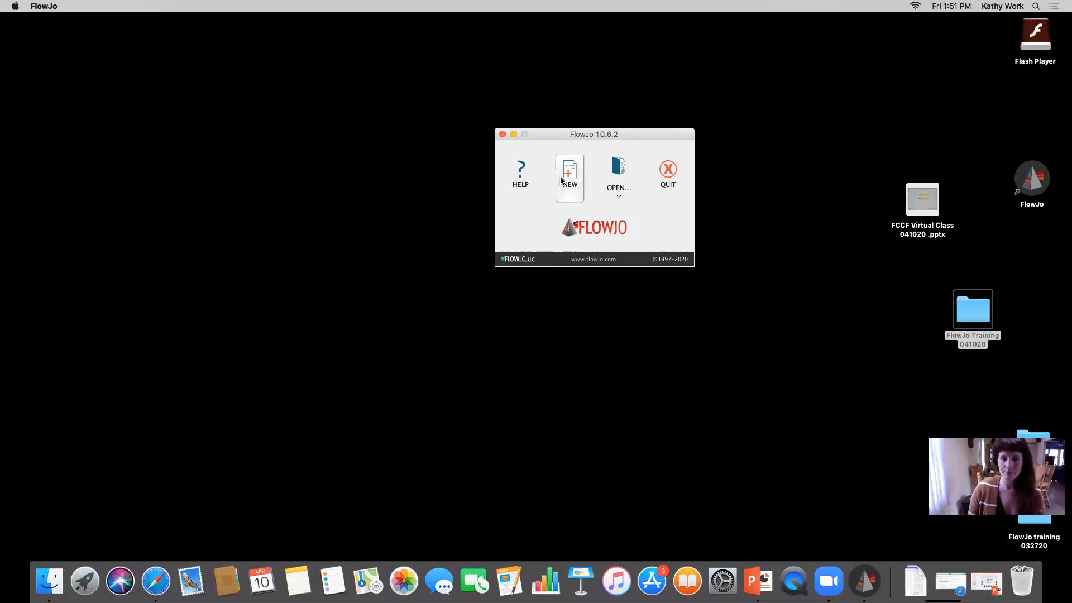
left_click_drag(579, 134, 307, 106)
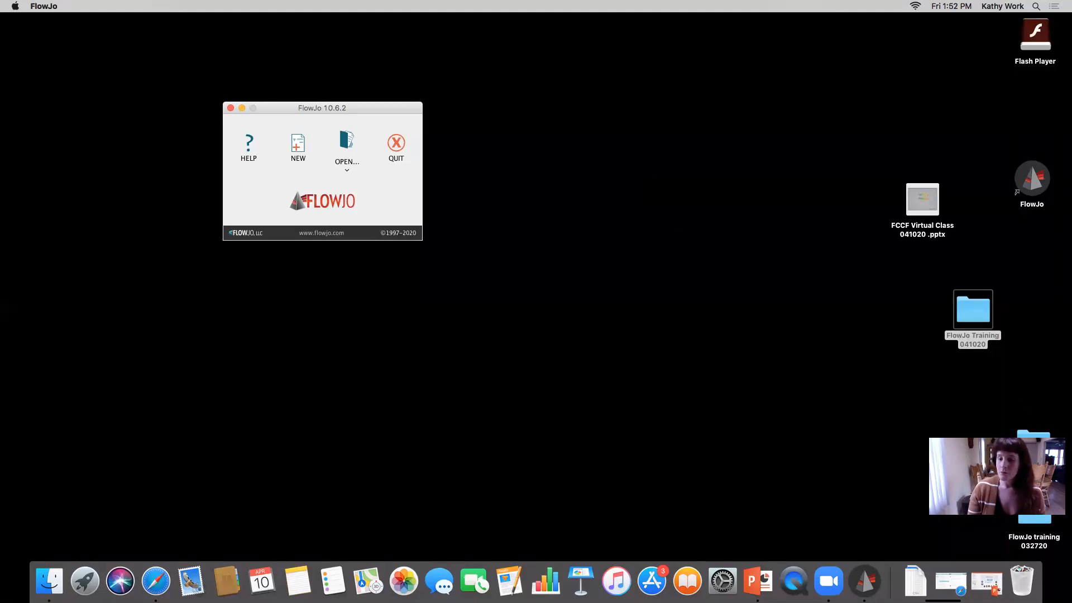
left_click(987, 584)
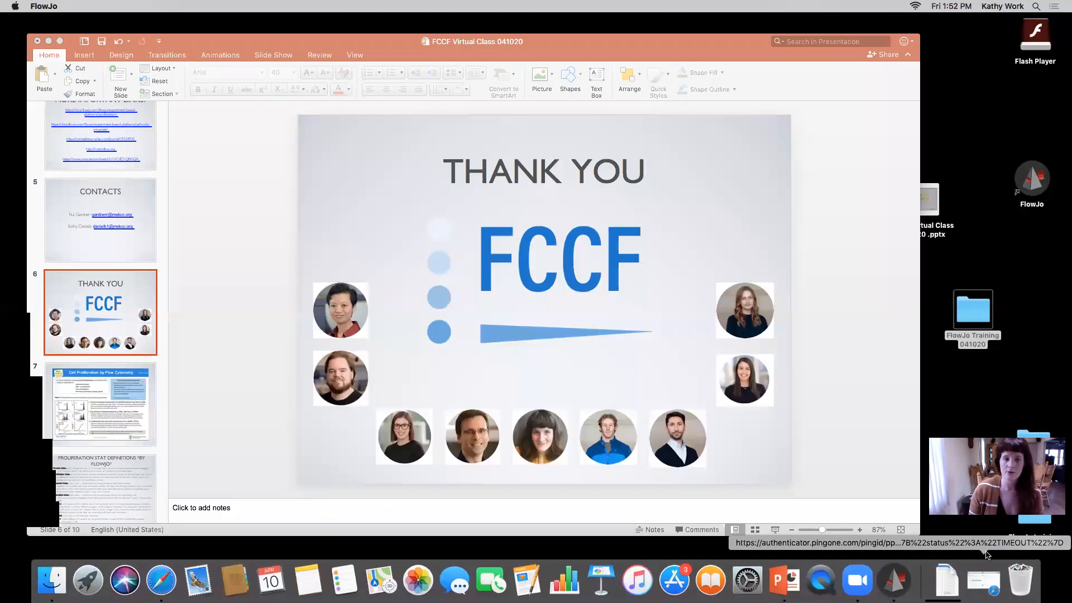
Step: Show slide 7, Cell Proliferation by Flow Cytometry, and enlarge it to 96%
left_click(76, 391)
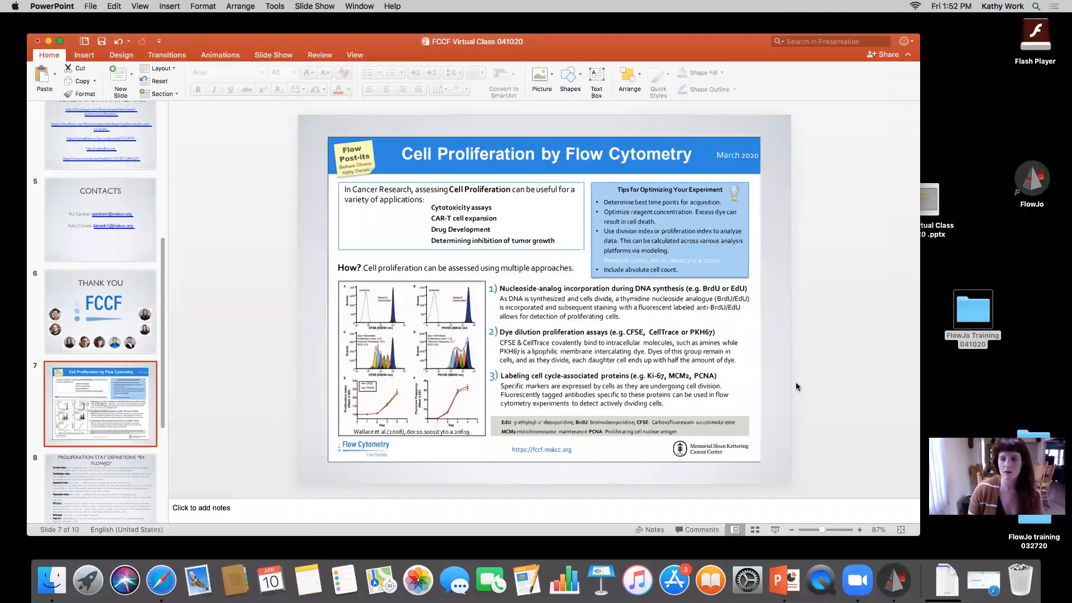
left_click_drag(822, 530, 825, 531)
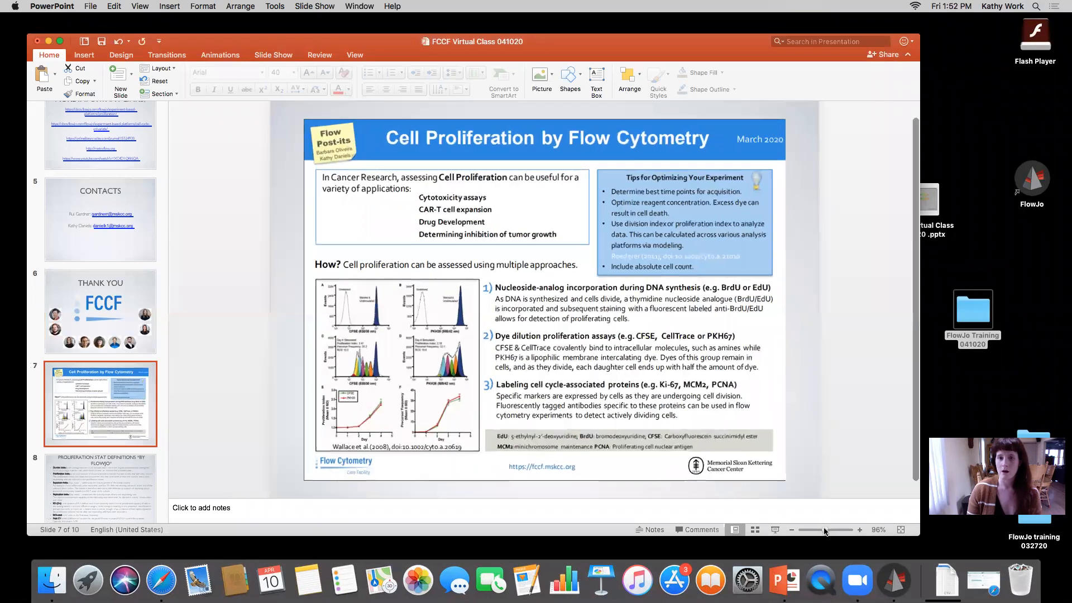
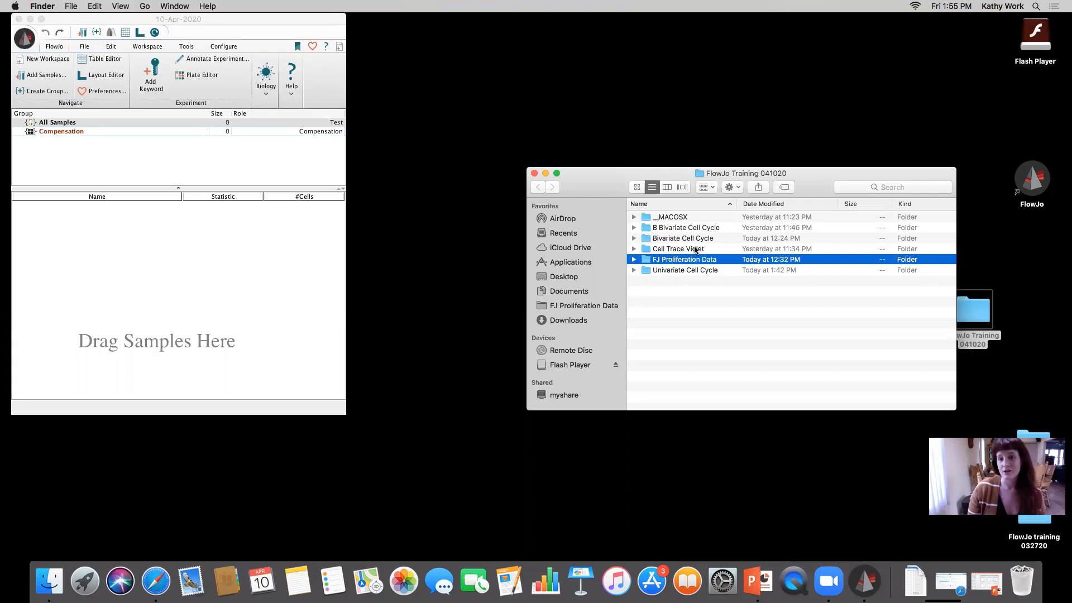
Step: Add the FJ Proliferation Data folder from the FlowJo Training 041020 folder to the FlowJo workspace as samples
left_click(696, 250)
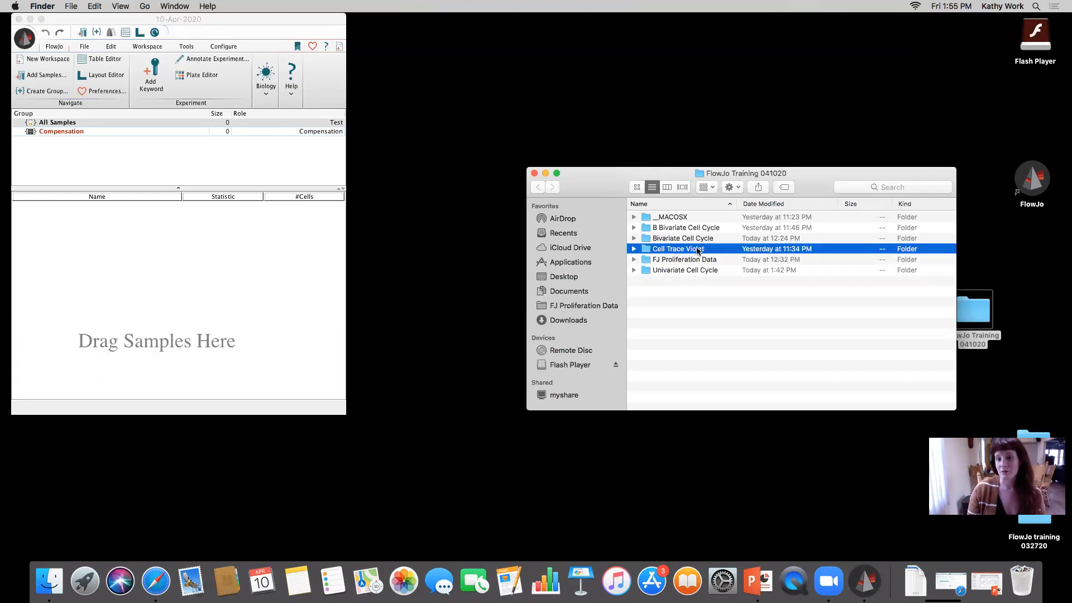
left_click(662, 263)
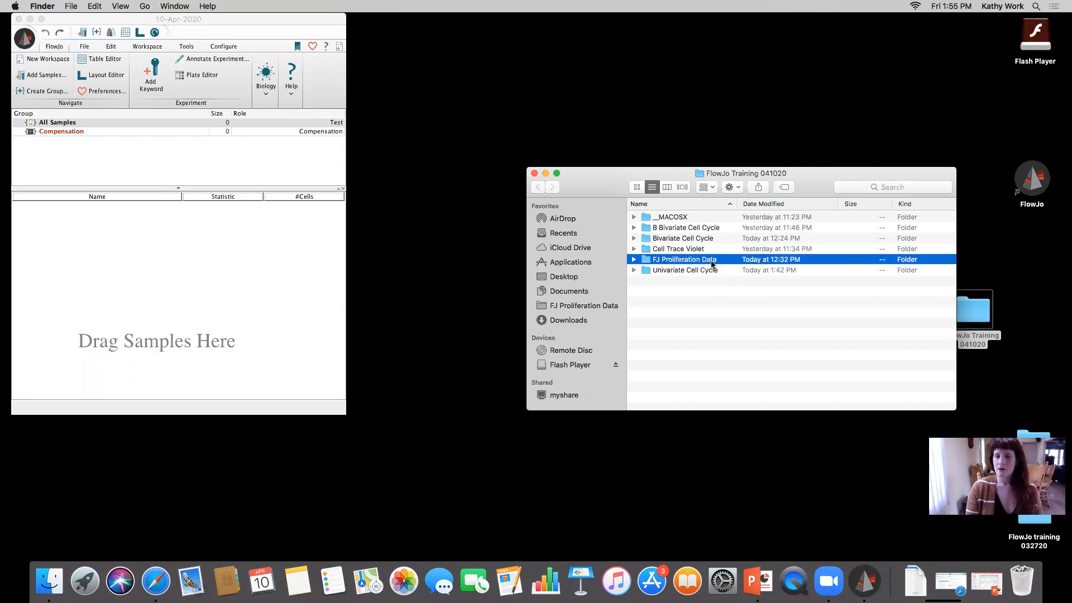
left_click_drag(728, 260, 249, 258)
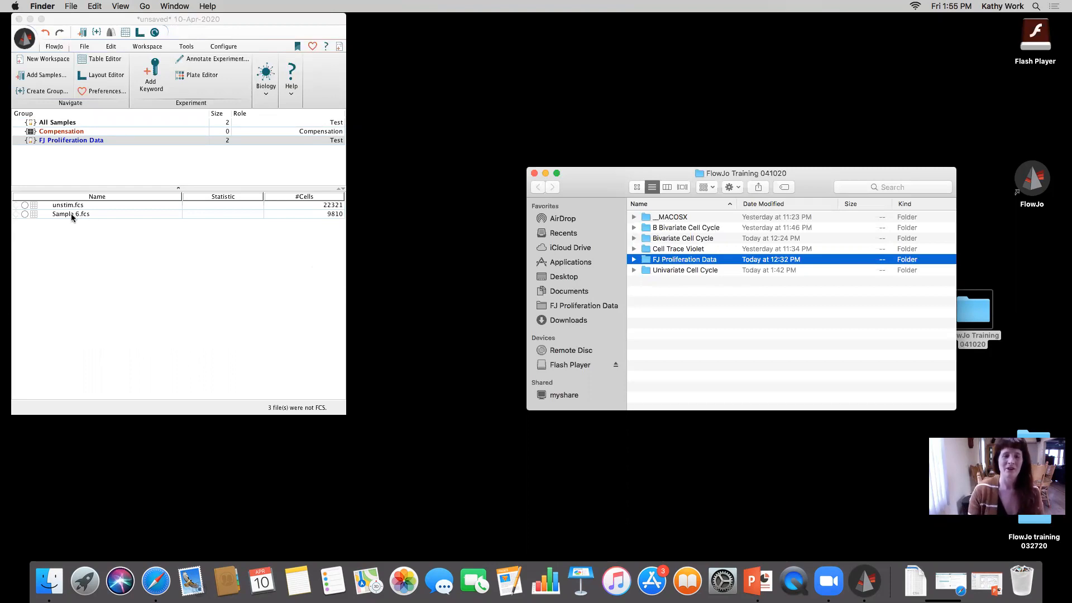
scroll(101, 92, "down", 4)
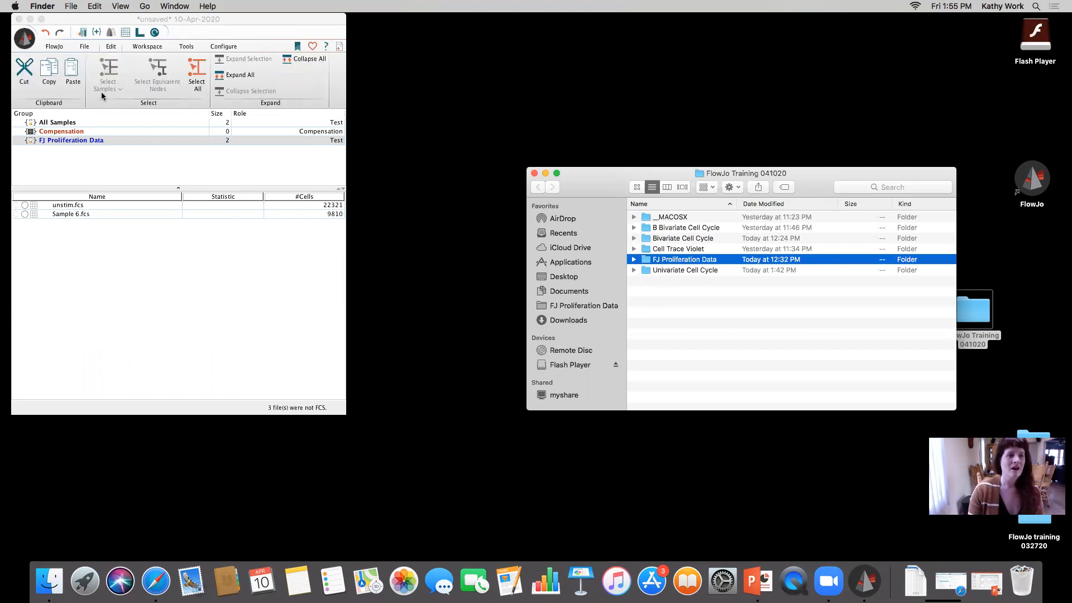
Step: Set the layout annotation position for gates to ABOVE in the gate preferences
left_click(62, 47)
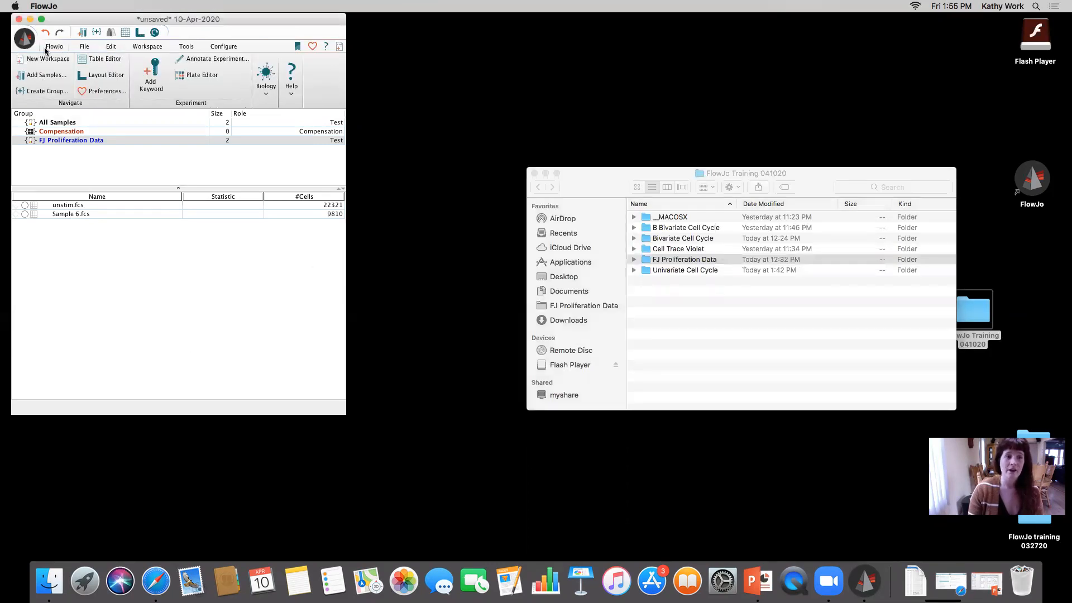
left_click(92, 94)
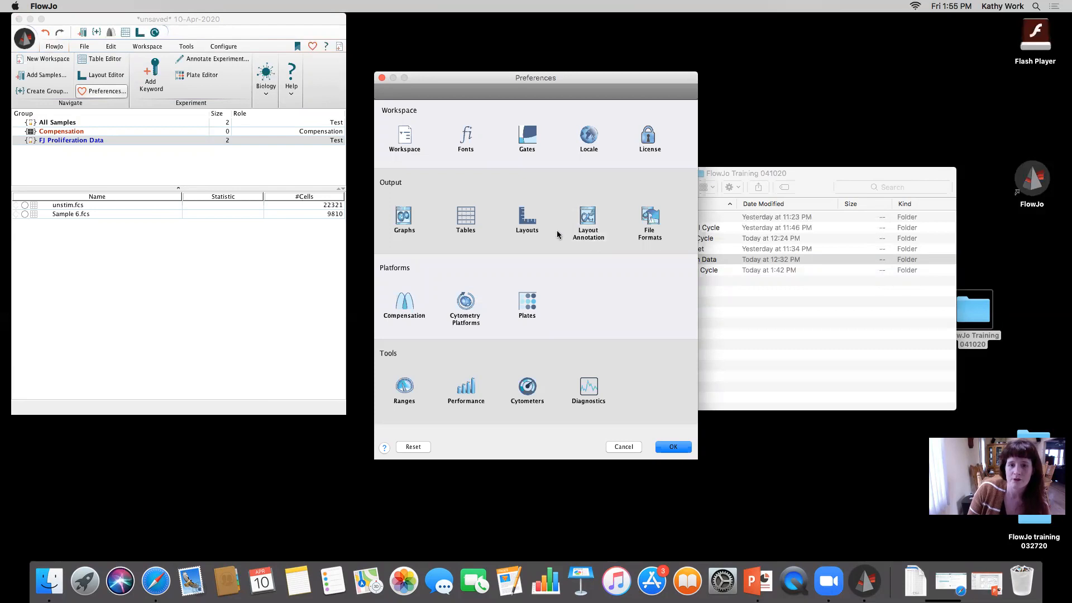
left_click(531, 148)
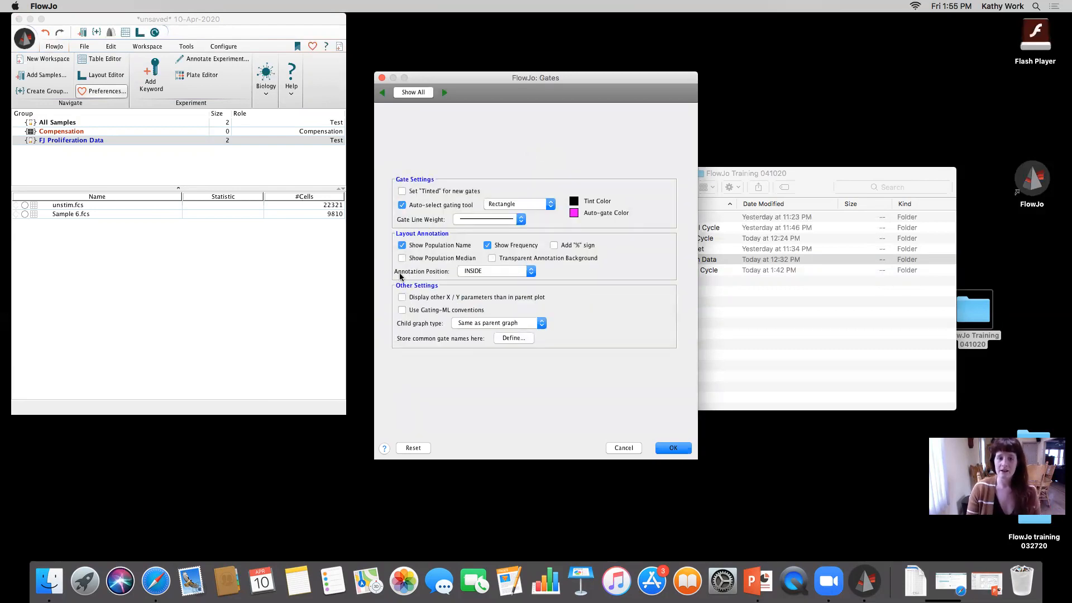
left_click(478, 273)
left_click(474, 237)
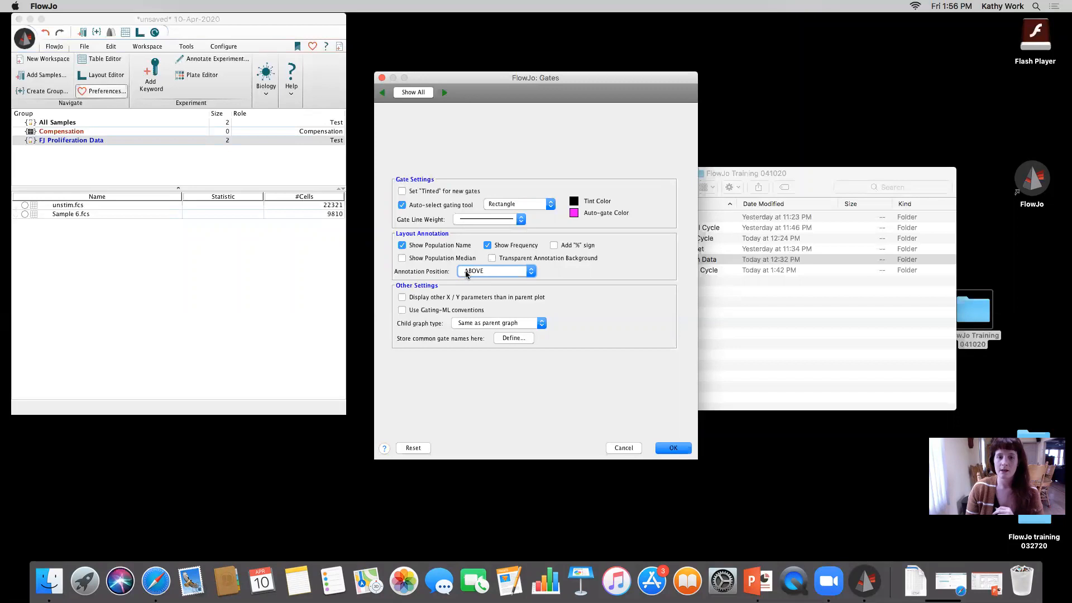
left_click(674, 448)
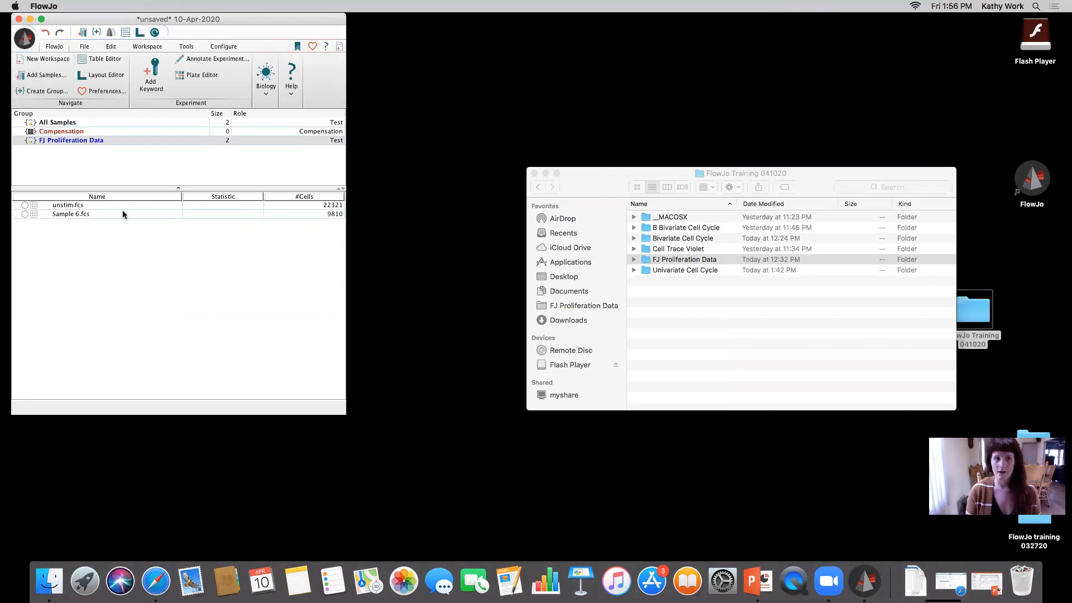
Step: Open the plot of unstim.fcs beside the workspace and close the training folder window
left_click(70, 208)
double_click(71, 207)
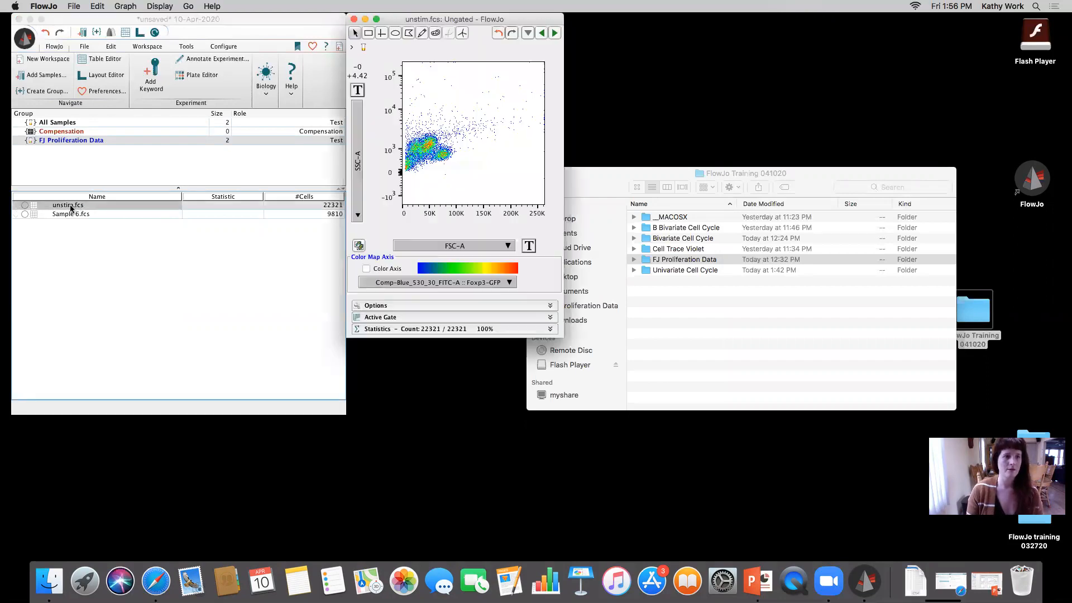
left_click_drag(443, 67, 371, 68)
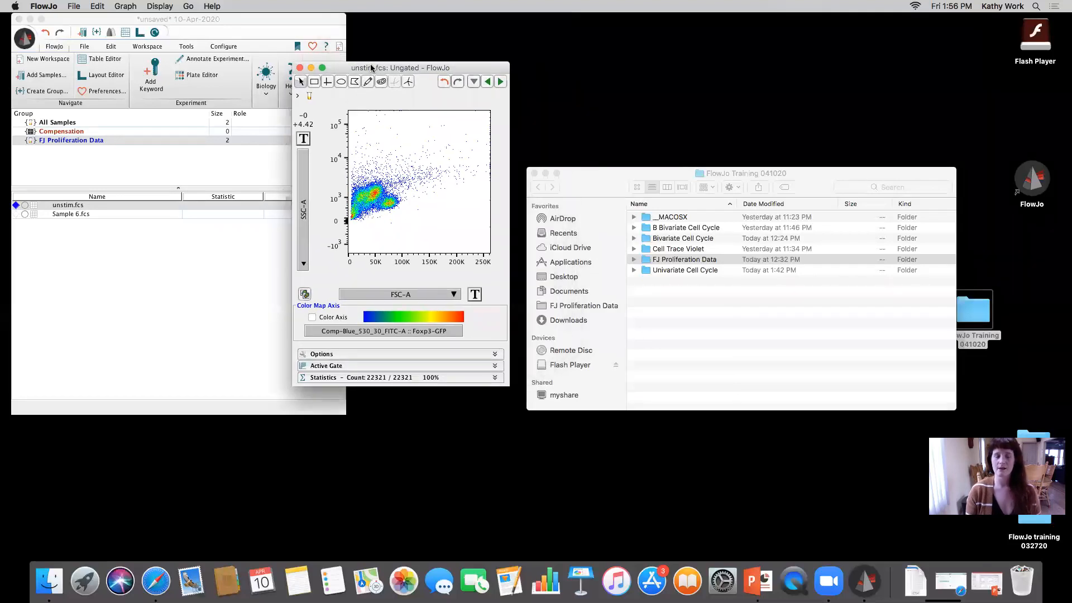
left_click(535, 174)
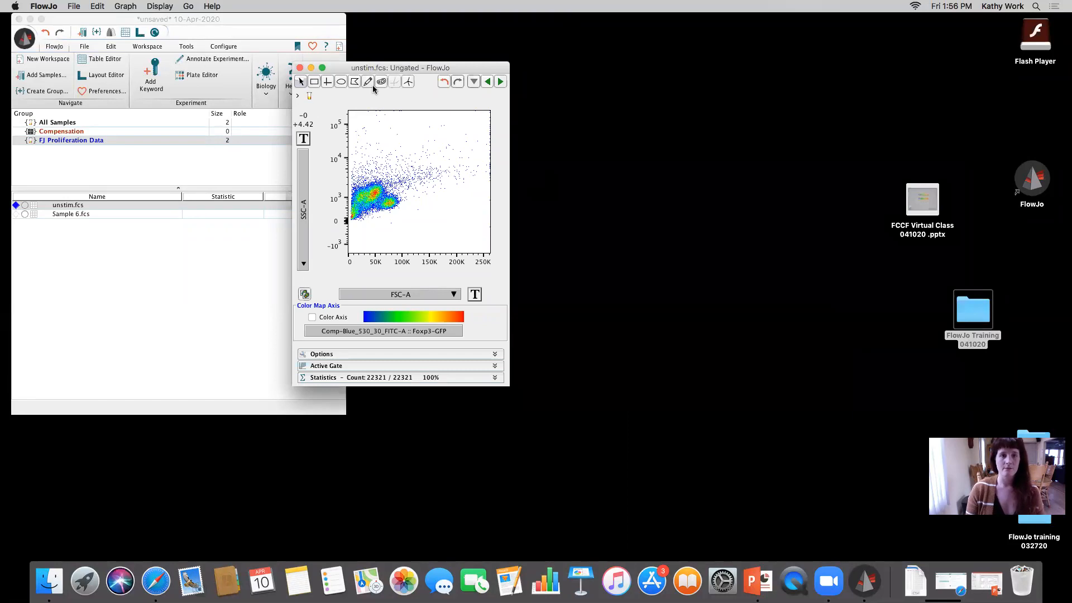
Step: Draw a polygon gate on the FSC-A/SSC-A plot around the cells beyond the low-FSC debris and name it Scatter
left_click(355, 82)
left_click(393, 154)
left_click(371, 172)
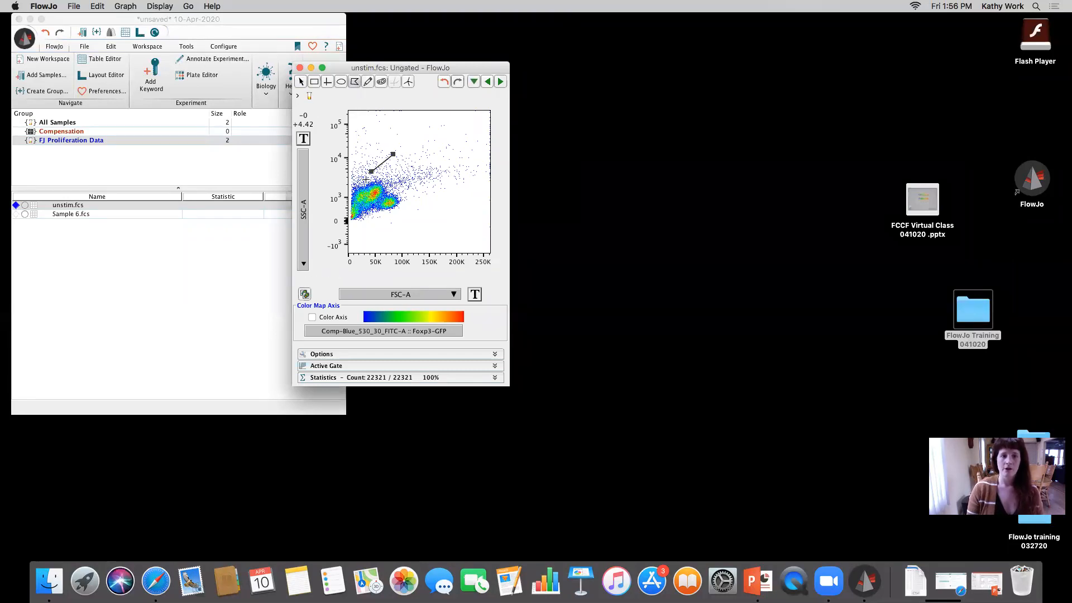
left_click(366, 222)
left_click(404, 222)
left_click(460, 213)
left_click(470, 185)
left_click(451, 147)
left_click(412, 148)
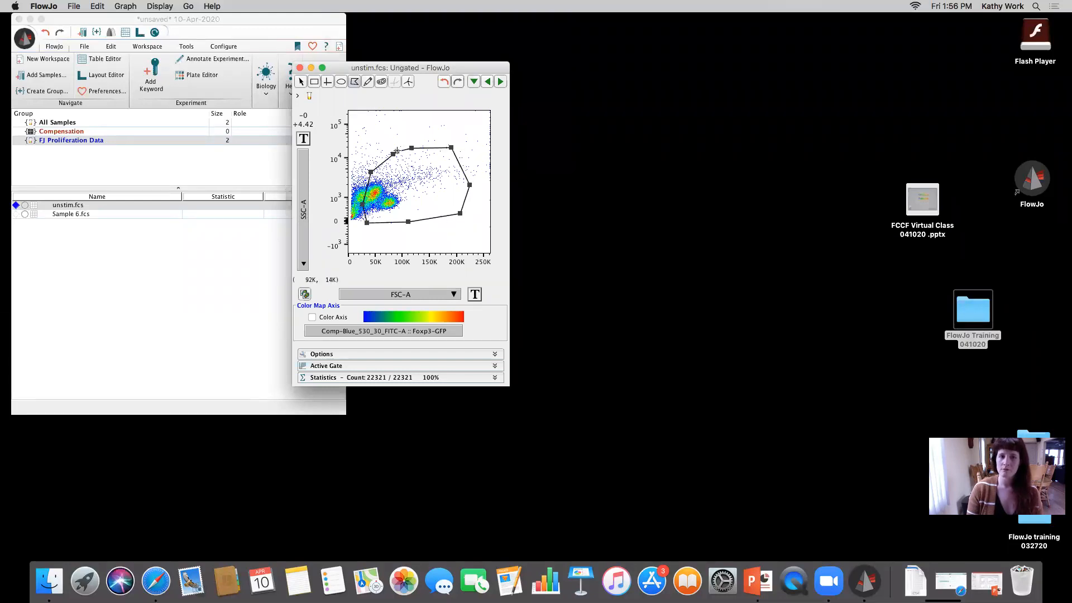
left_click(394, 153)
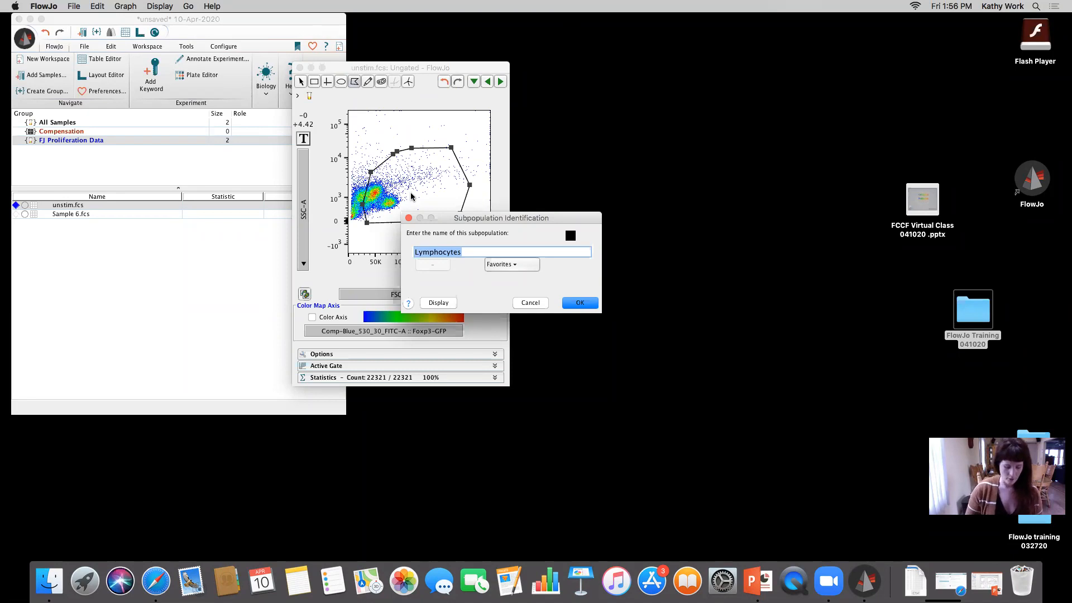
type("Scatter")
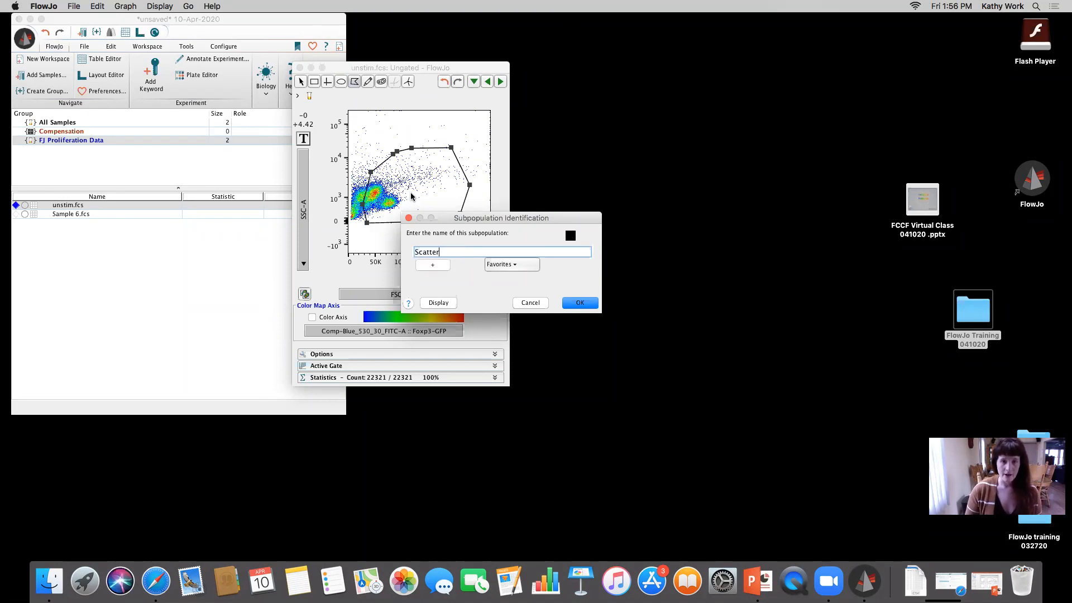
key("Return")
Step: Apply the Scatter gate to the FJ Proliferation Data group and bring up Sample 6 in the graph window
left_click_drag(82, 214, 78, 142)
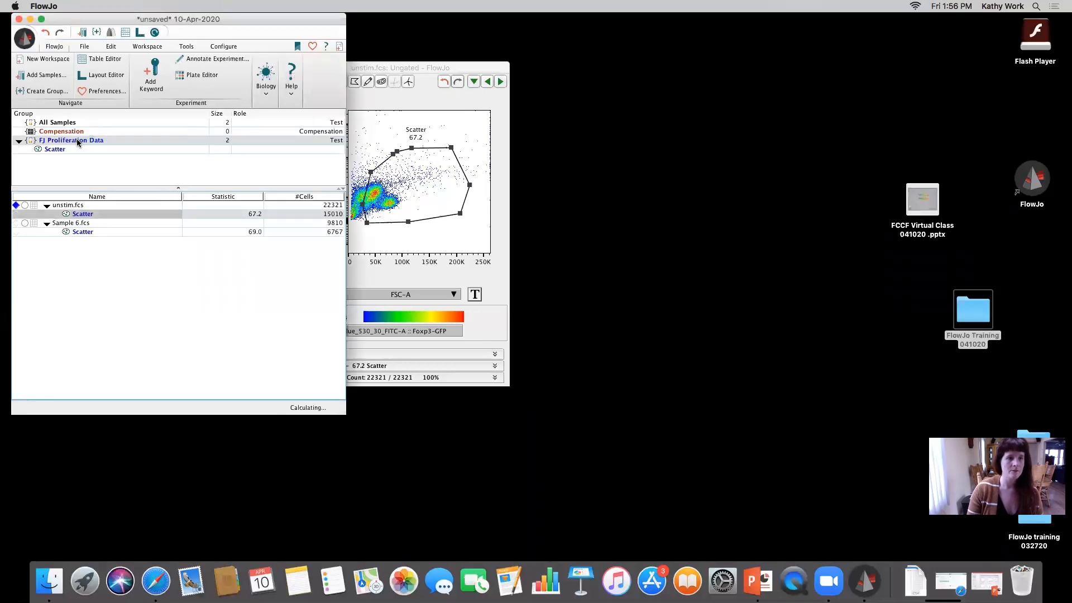
left_click_drag(423, 69, 498, 65)
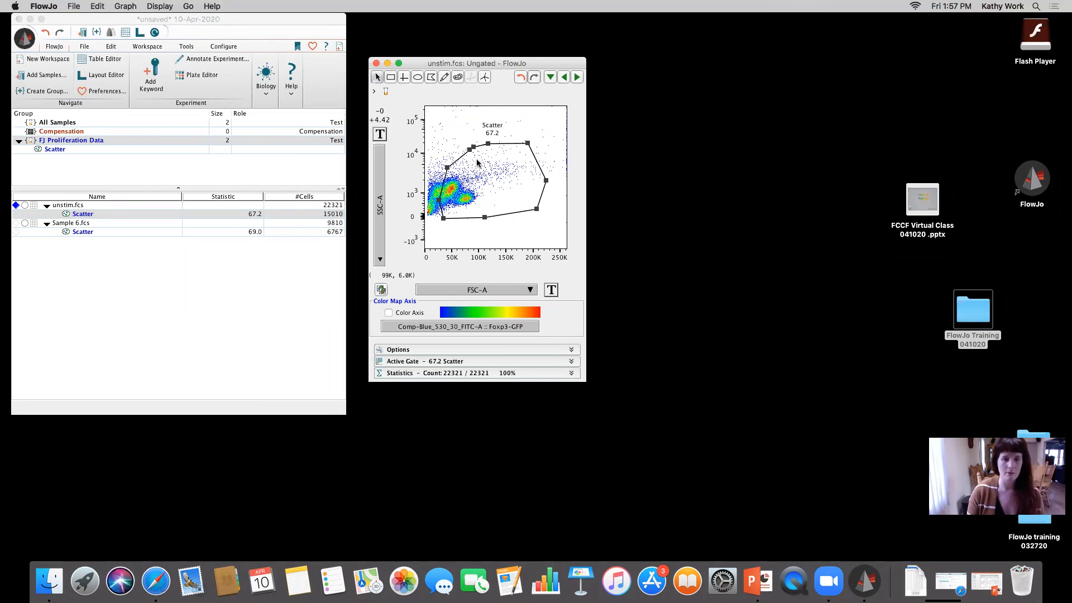
left_click(577, 77)
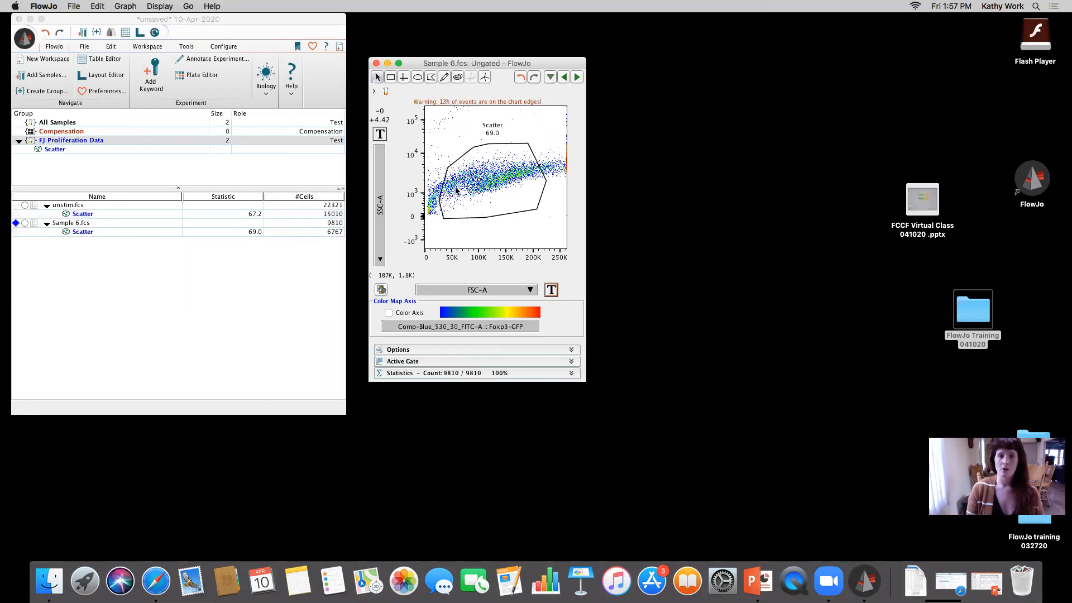
Step: Shift the Scatter gate on Sample 6 slightly up and extend its high-FSC corners to about 255K
left_click_drag(454, 187, 452, 178)
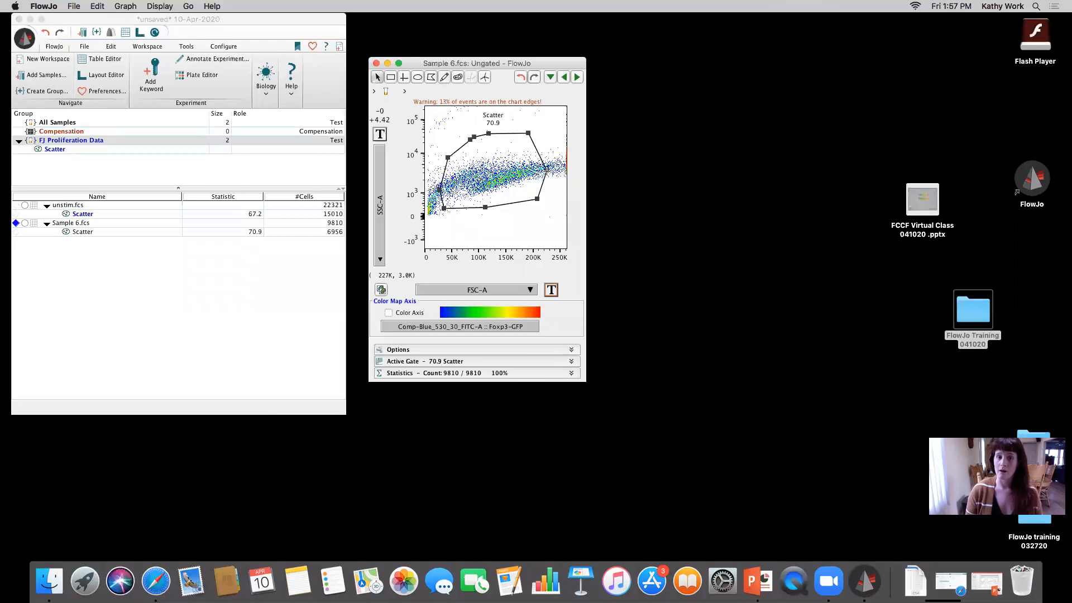
left_click_drag(546, 168, 564, 135)
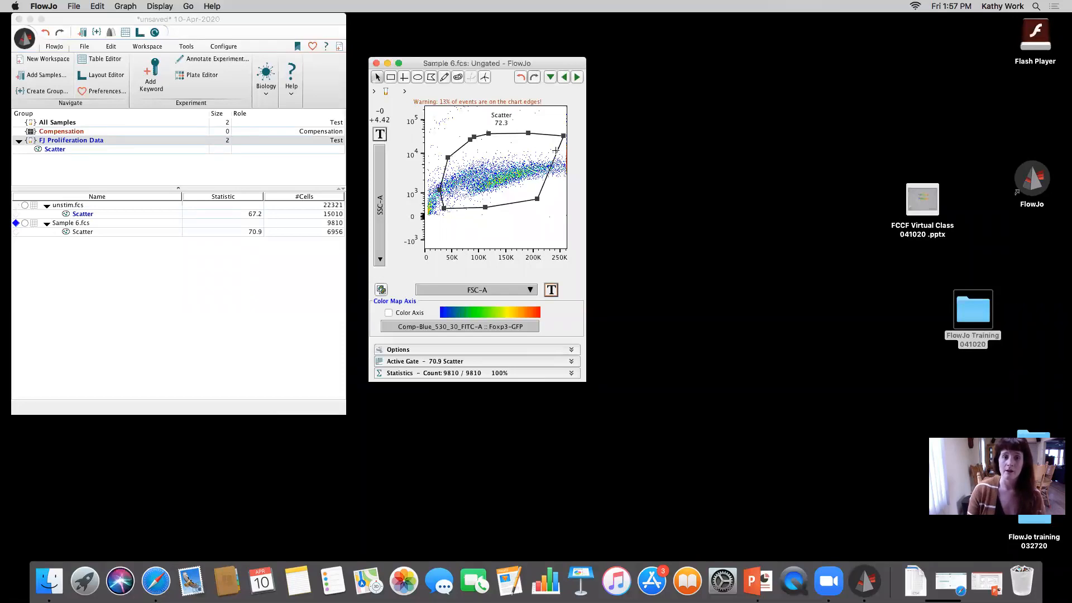
left_click_drag(538, 199, 563, 194)
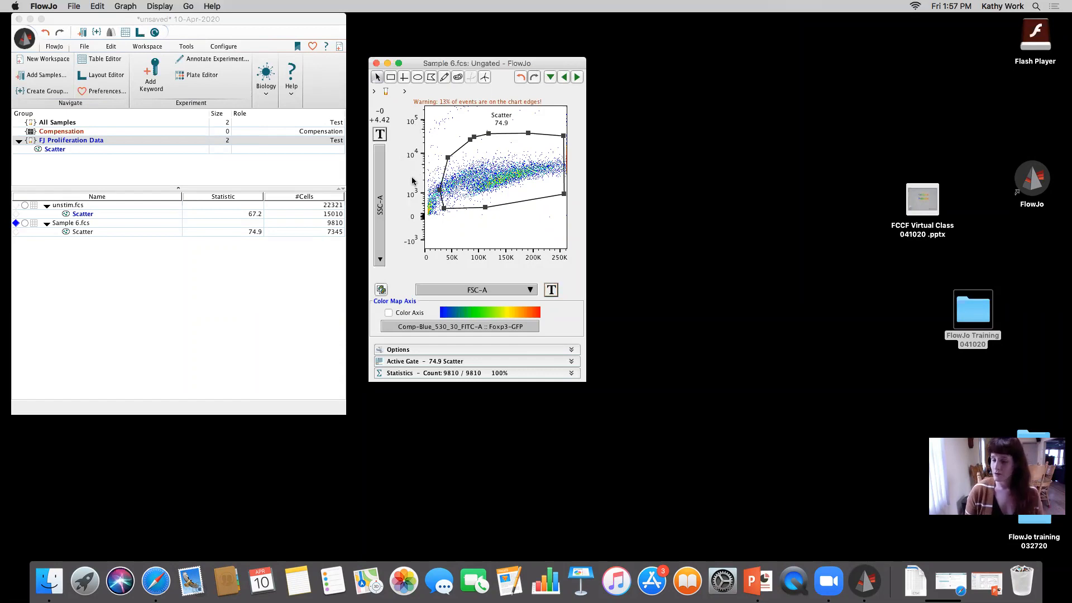
Step: Try a linear scale on the SSC-A axis of Sample 6, and change it to a log scale
left_click(380, 137)
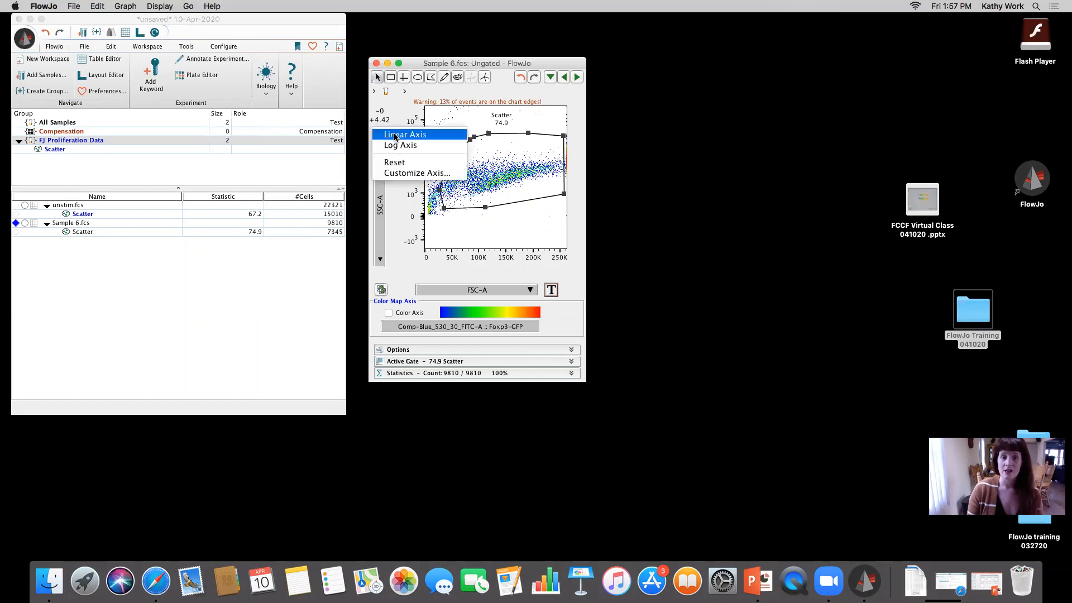
left_click(395, 137)
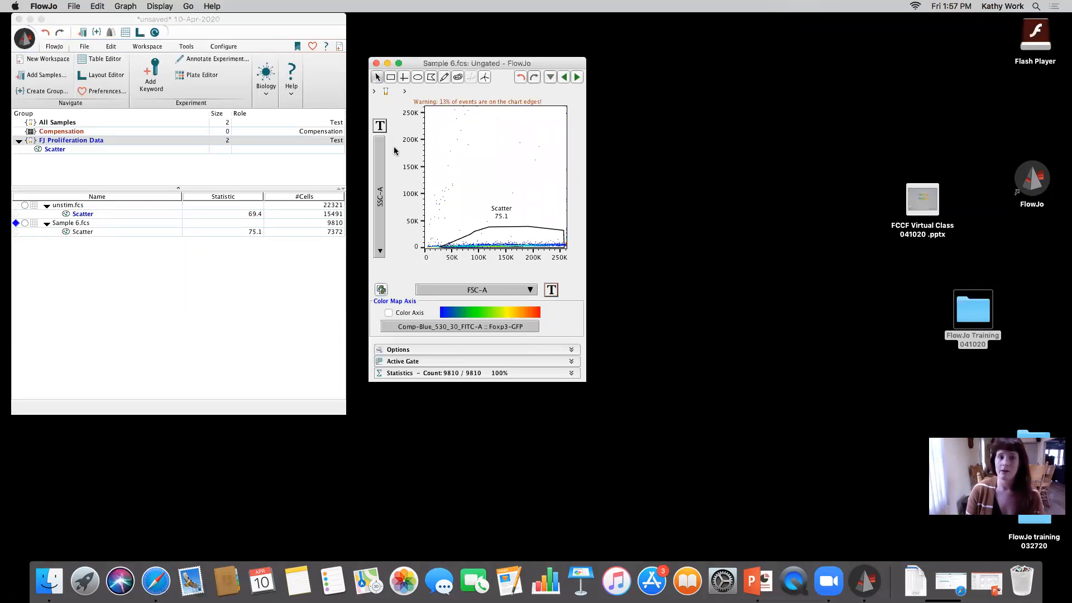
left_click(379, 129)
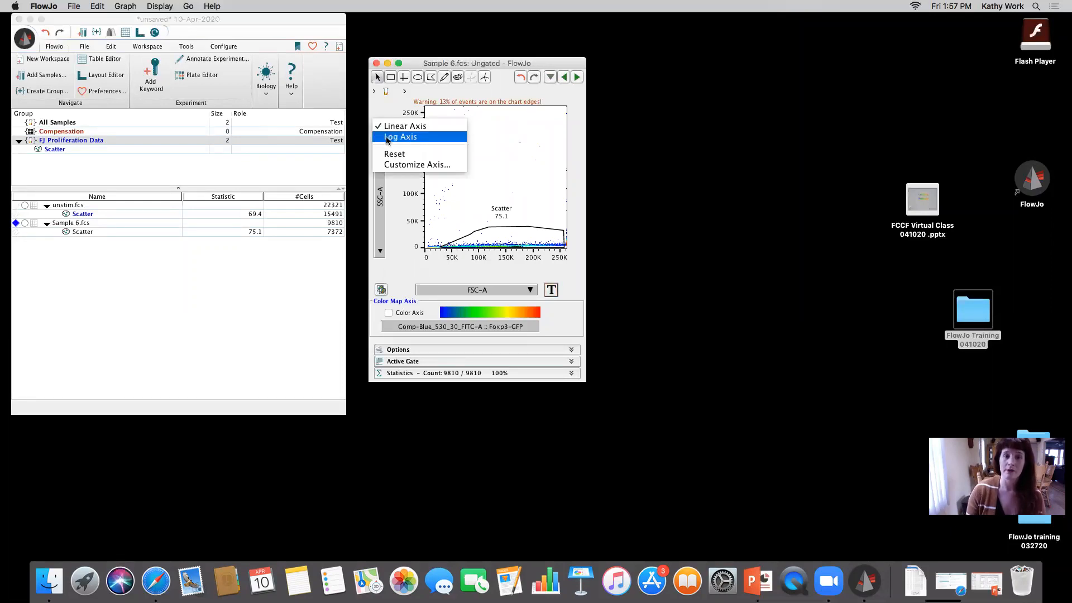
left_click(388, 138)
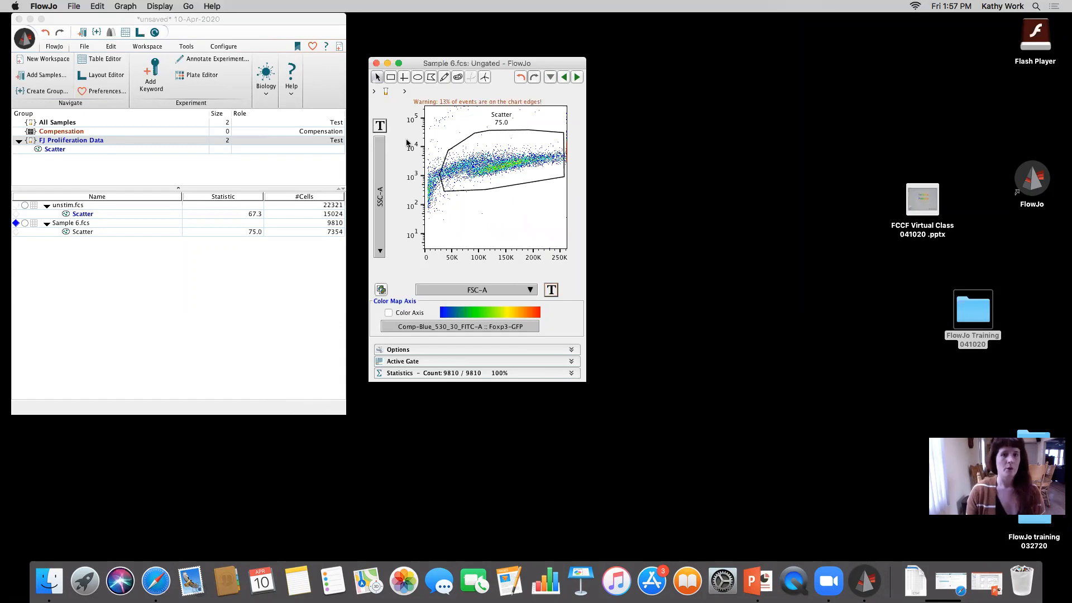
Step: Open Sample 6's Scatter population in its own plot with FSC-W on the X axis and FSC-A on the Y axis
double_click(512, 141)
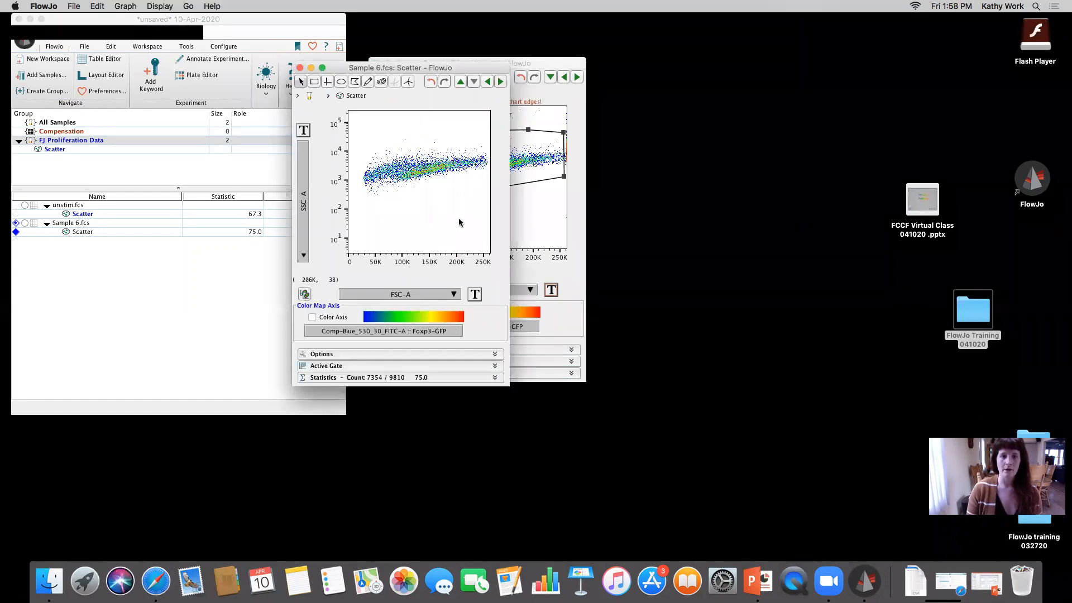
left_click(394, 296)
left_click(393, 296)
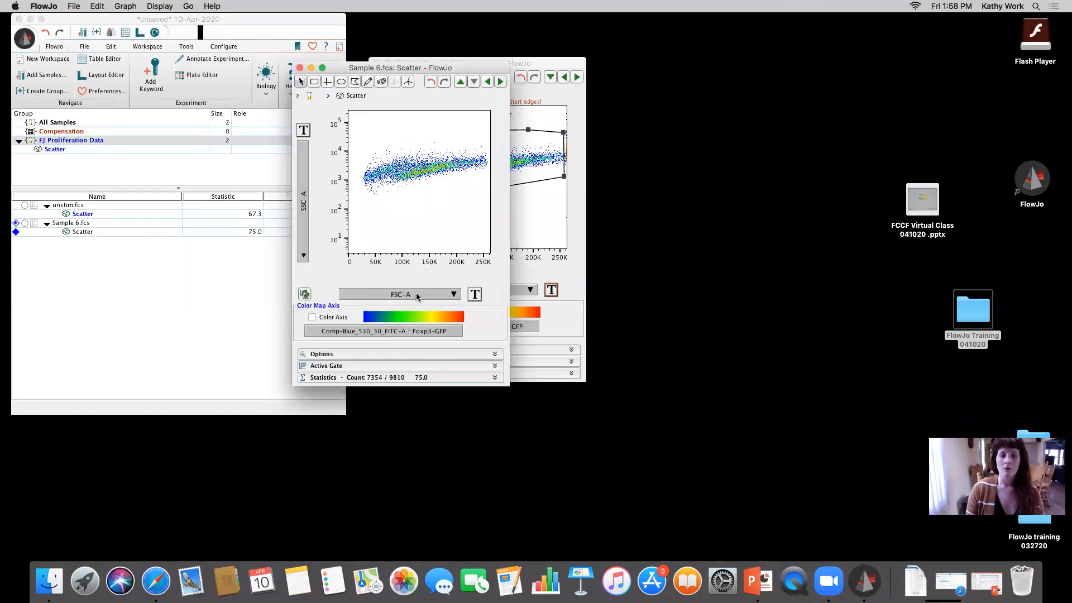
left_click(394, 291)
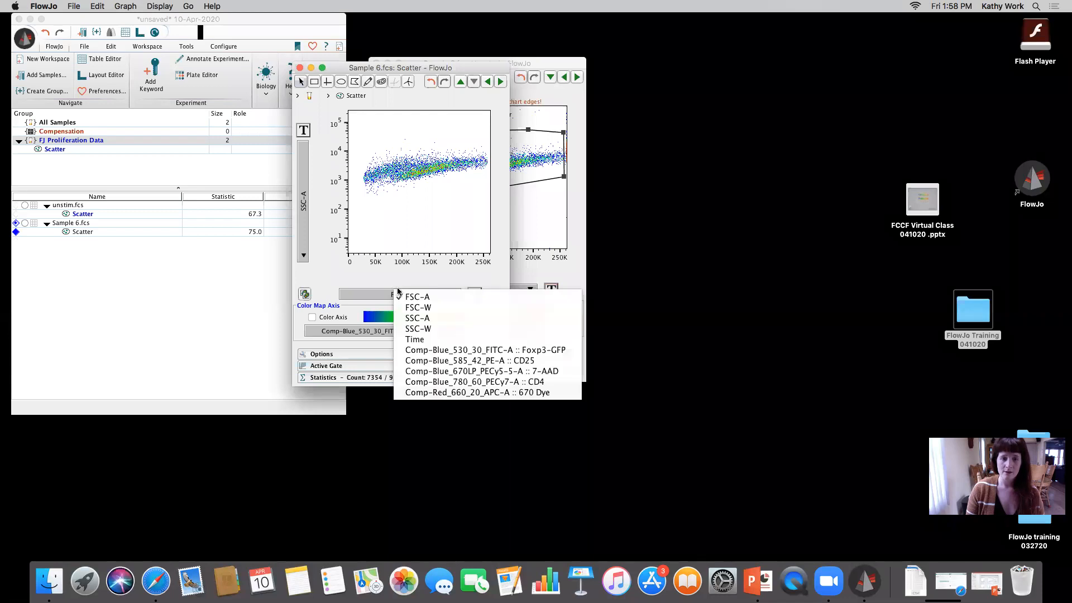
left_click(421, 309)
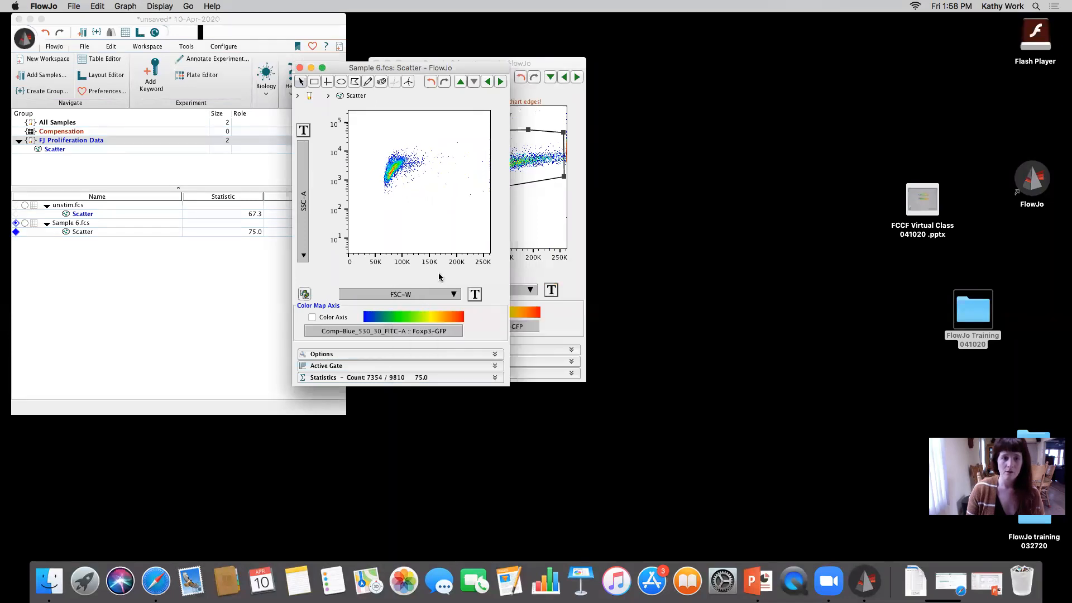
left_click(308, 185)
left_click(327, 189)
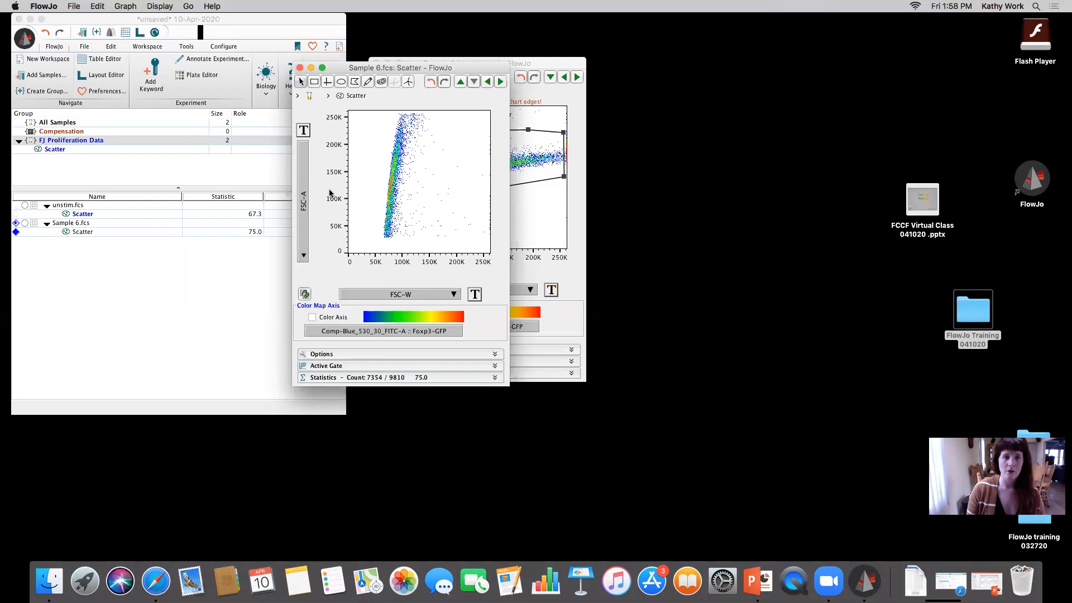
Step: Draw a polygon gate around the narrow FSC-W band on Sample 6's Scatter plot and name it Single Cells
left_click(355, 81)
left_click(373, 245)
left_click(392, 239)
left_click(406, 114)
left_click(386, 114)
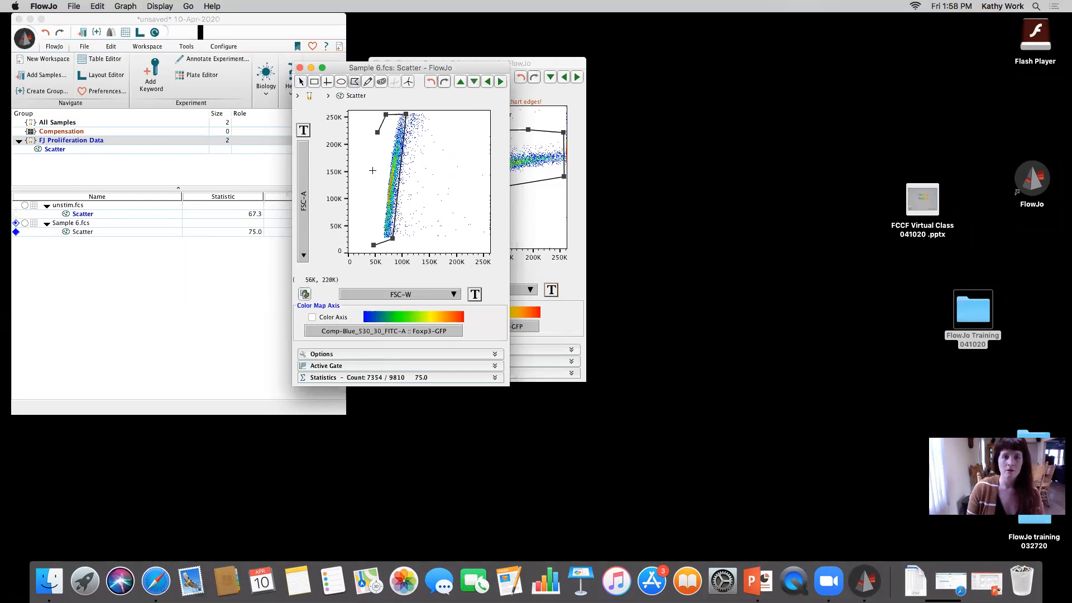
left_click(373, 245)
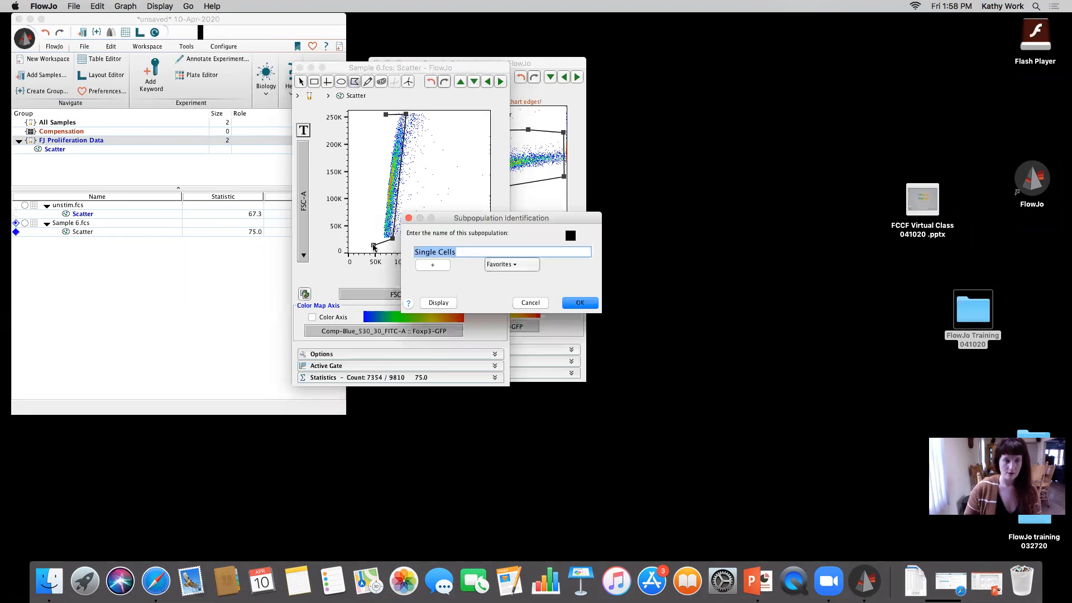
key("Return")
Step: Apply the Single Cells gate to the FJ Proliferation Data group and shift it slightly toward lower FSC-W on unstim.fcs
left_click_drag(100, 241, 71, 150)
left_click_drag(461, 70, 800, 61)
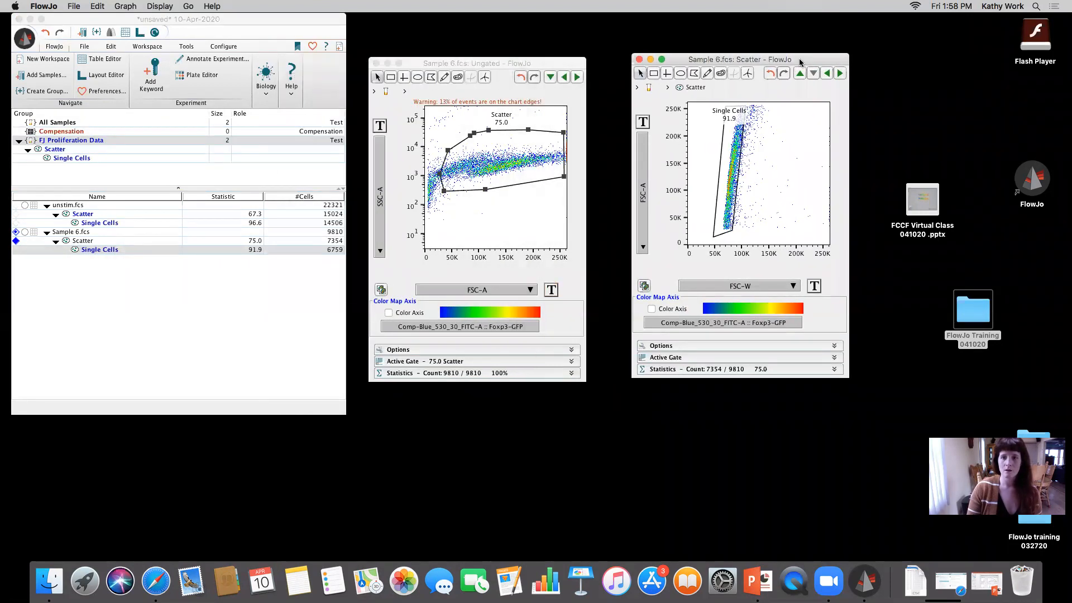
left_click(841, 73)
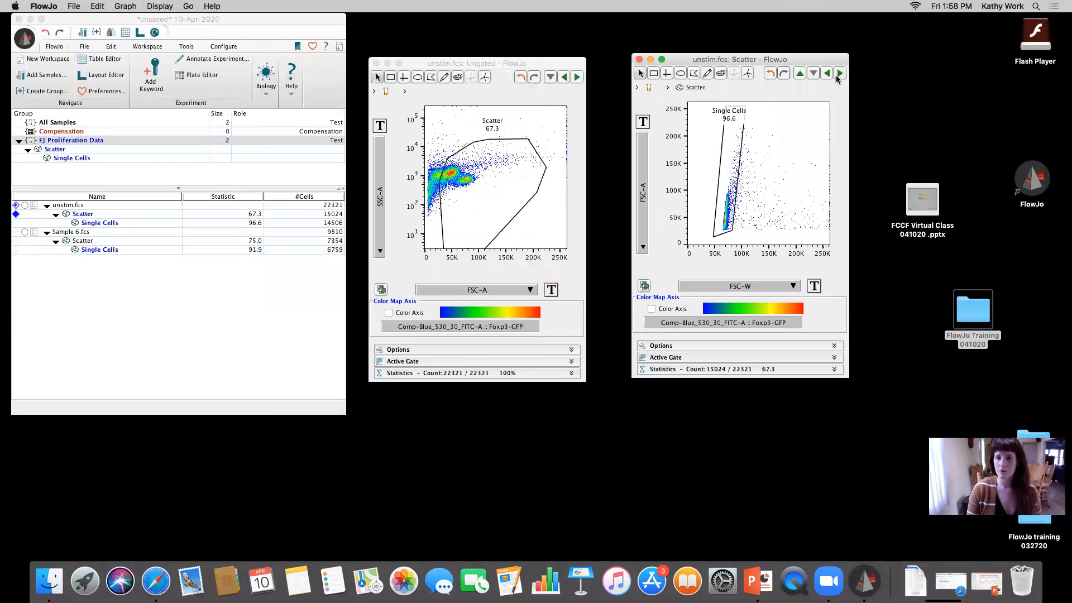
left_click_drag(736, 150, 730, 156)
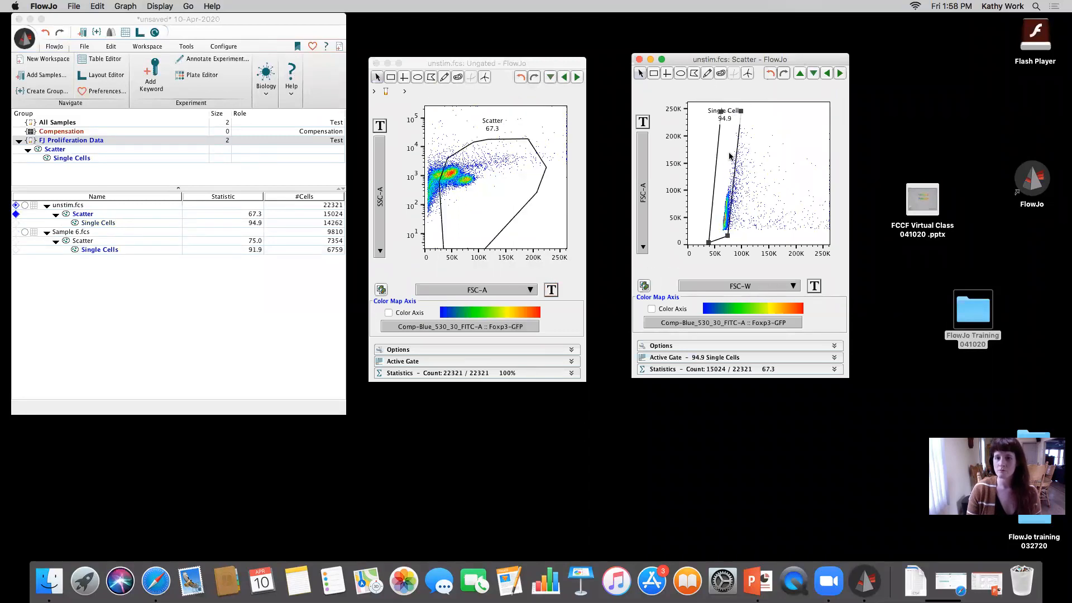
Step: Open unstim.fcs's Single Cells population in its own plot with 7-AAD on the X axis and CD4 on the Y axis
double_click(730, 156)
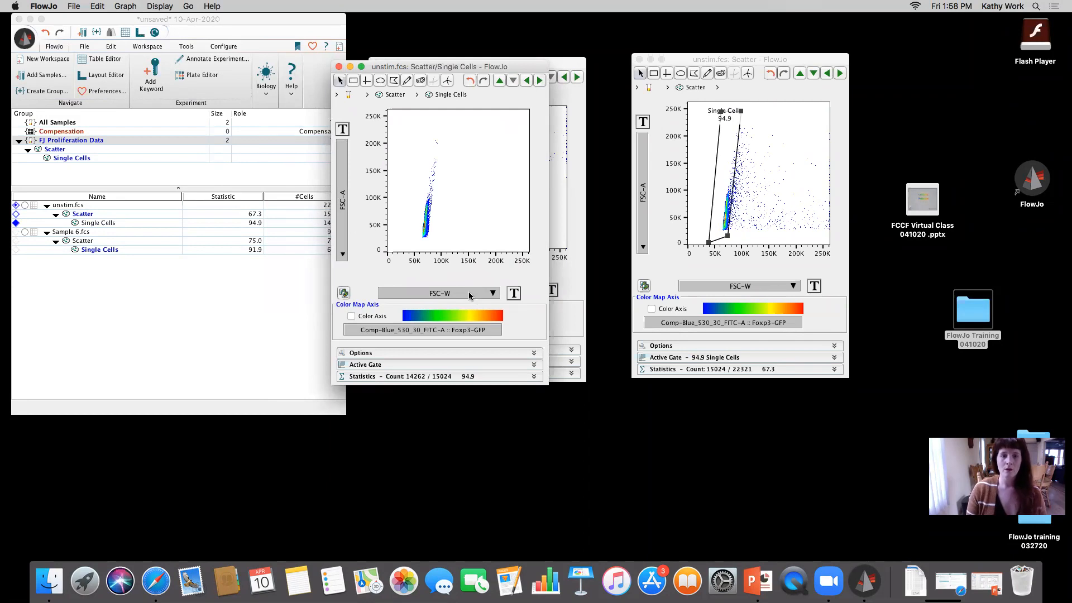
left_click(469, 296)
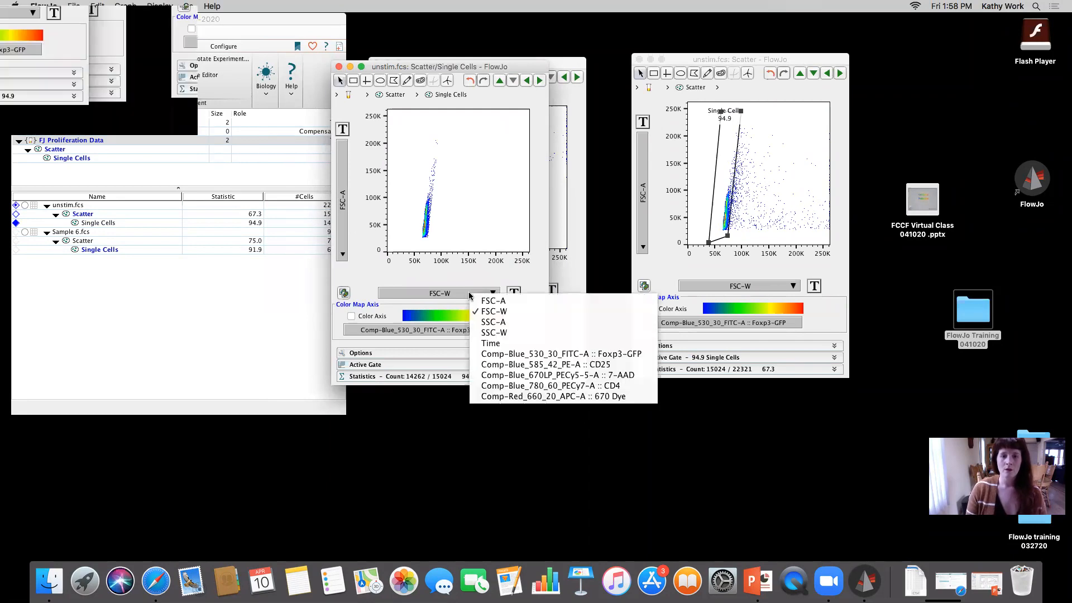
left_click(571, 378)
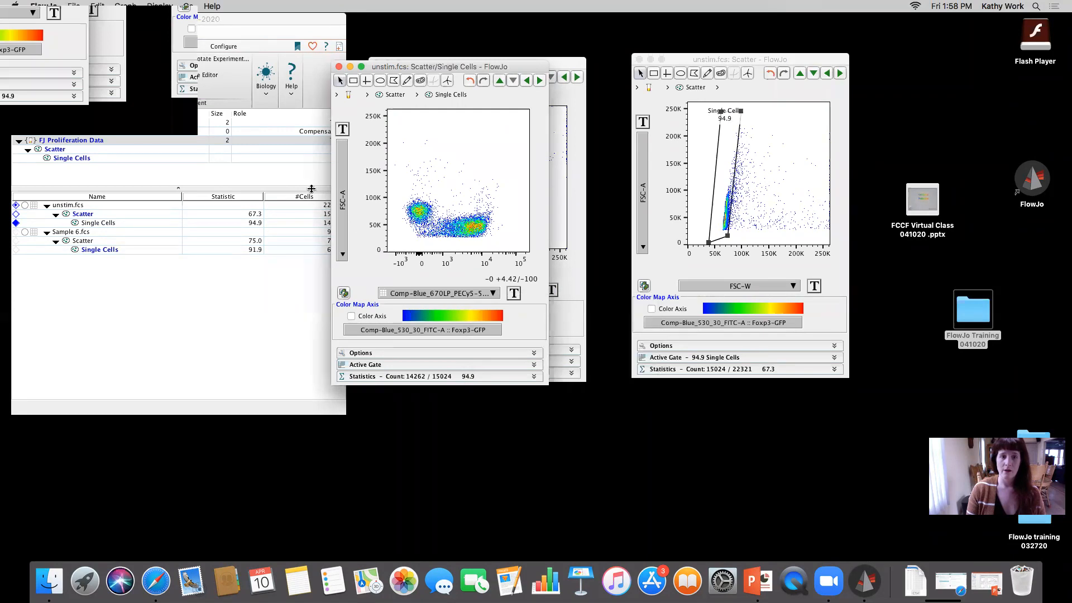
left_click(346, 192)
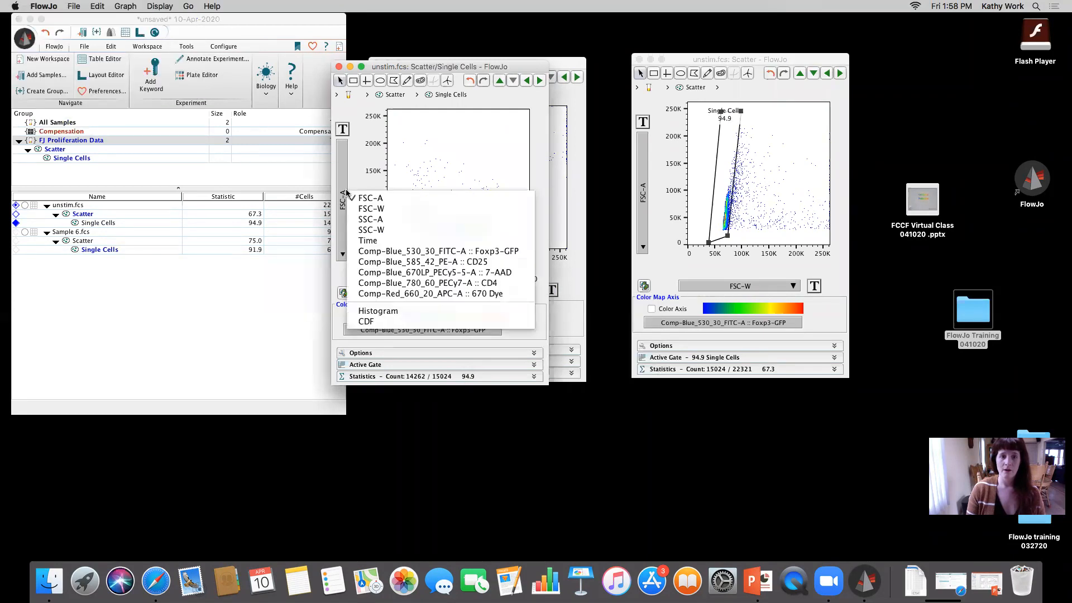
left_click(439, 284)
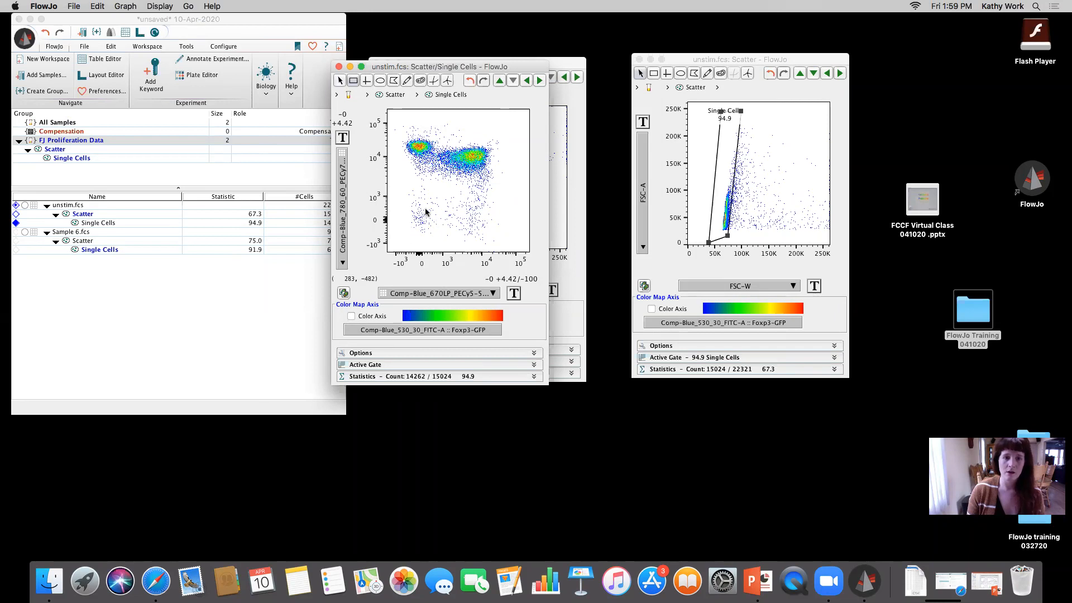
left_click(342, 204)
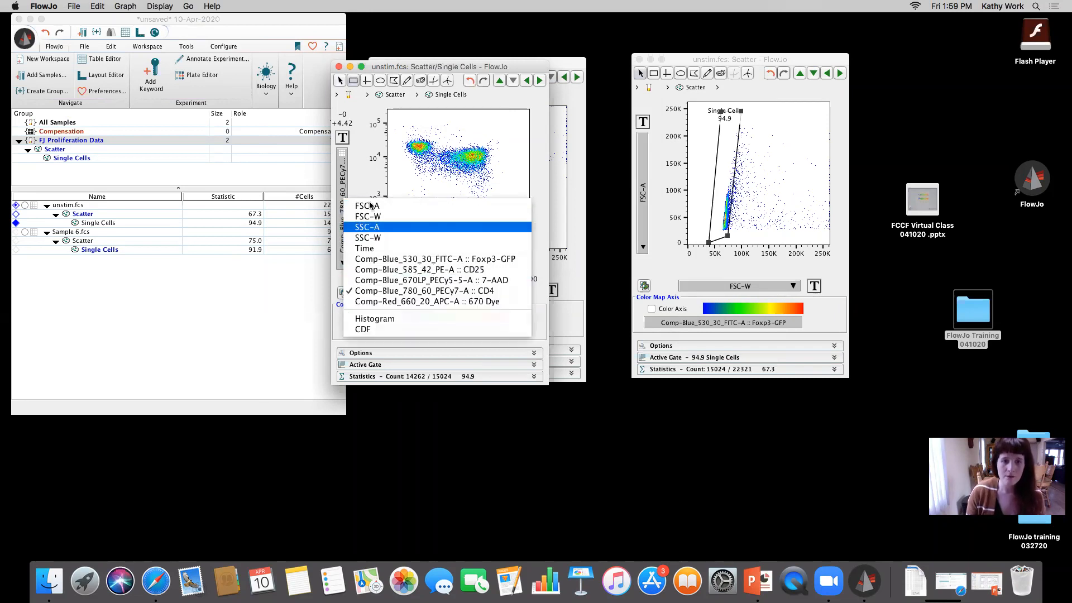
left_click(360, 184)
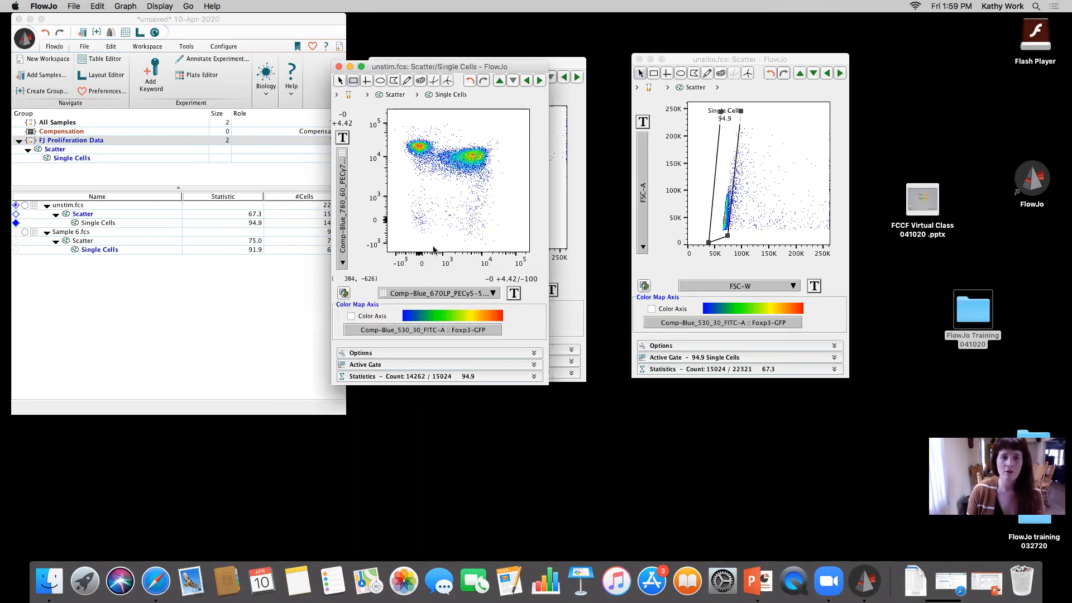
left_click(466, 294)
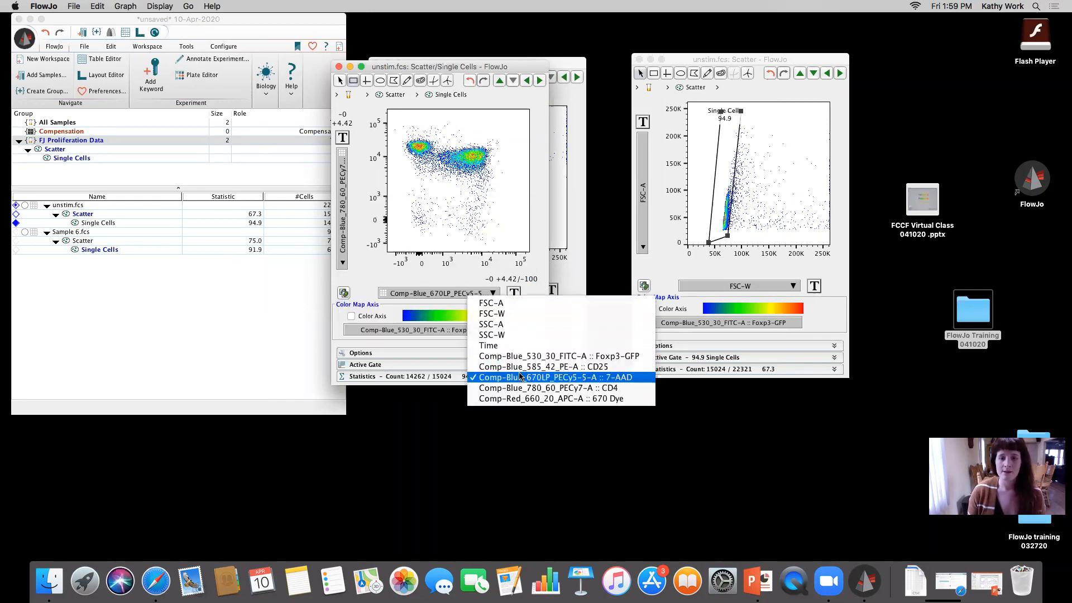
left_click(470, 156)
Step: Draw a rectangular gate around the 7-AAD-negative, CD4-positive cluster, name it Live CD4, and extend its lower edge slightly downward
left_click(354, 81)
left_click_drag(435, 161, 371, 104)
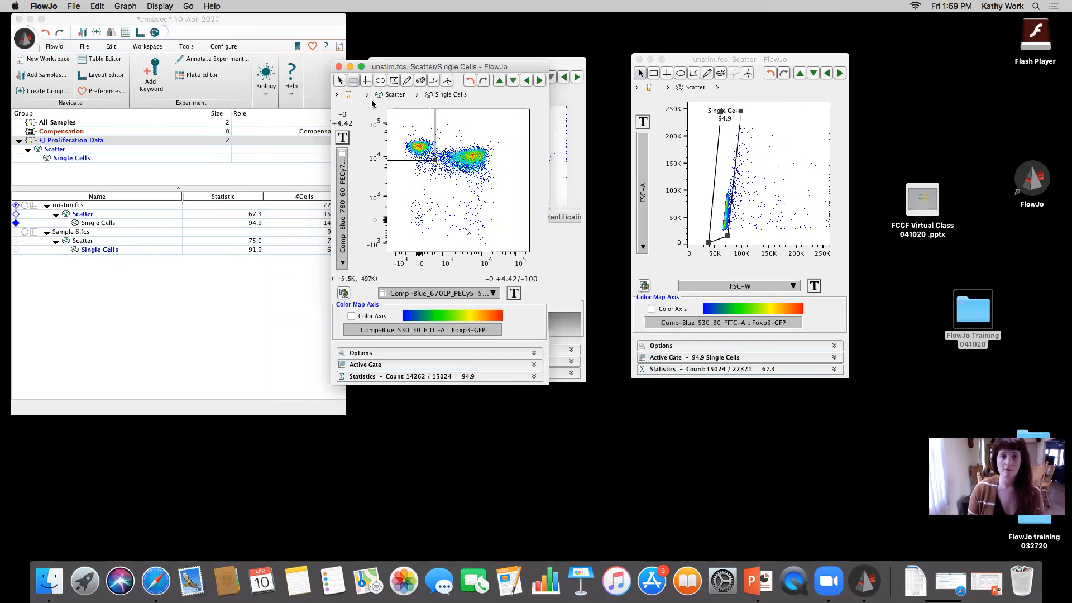
type("Live CD4")
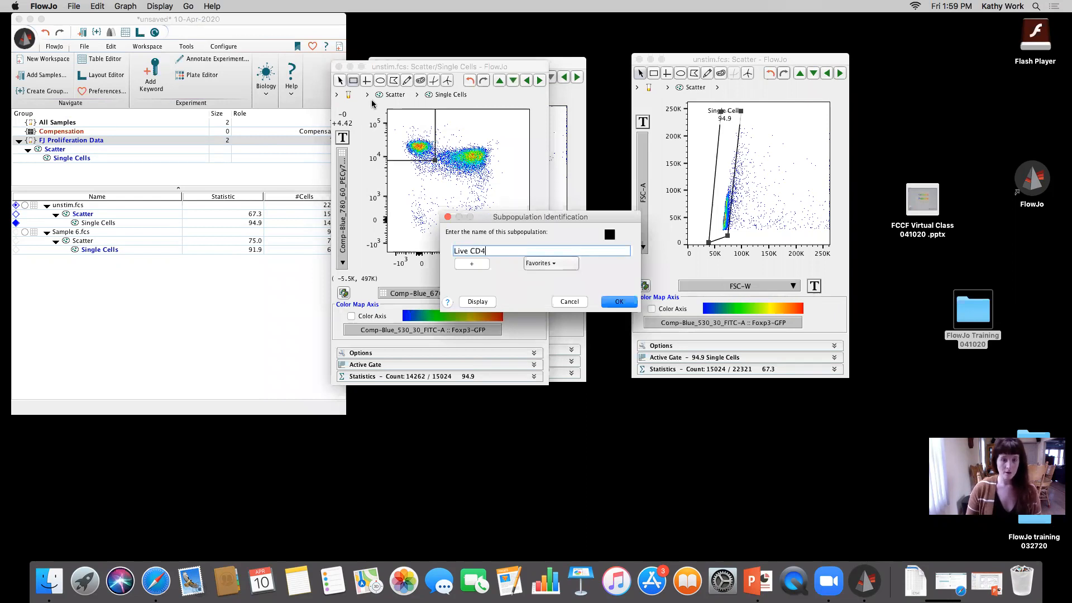
key("Return")
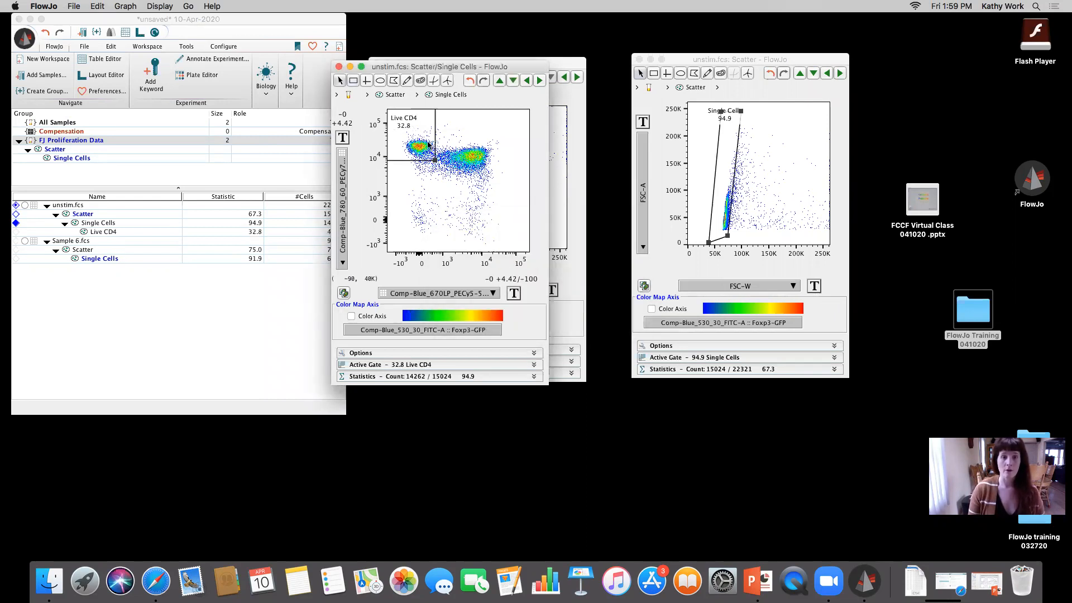
left_click_drag(435, 160, 434, 177)
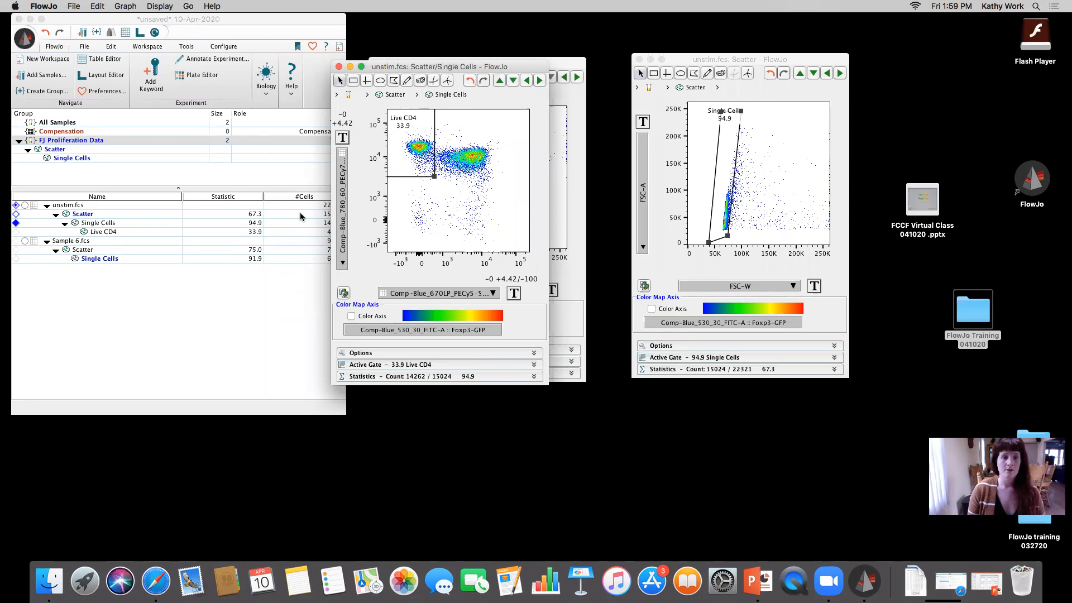
Step: Apply the Live CD4 gate to the FJ Proliferation Data group and move its corner on Sample 6 to about 10^3 7-AAD and 10^4 CD4
left_click_drag(107, 234, 77, 161)
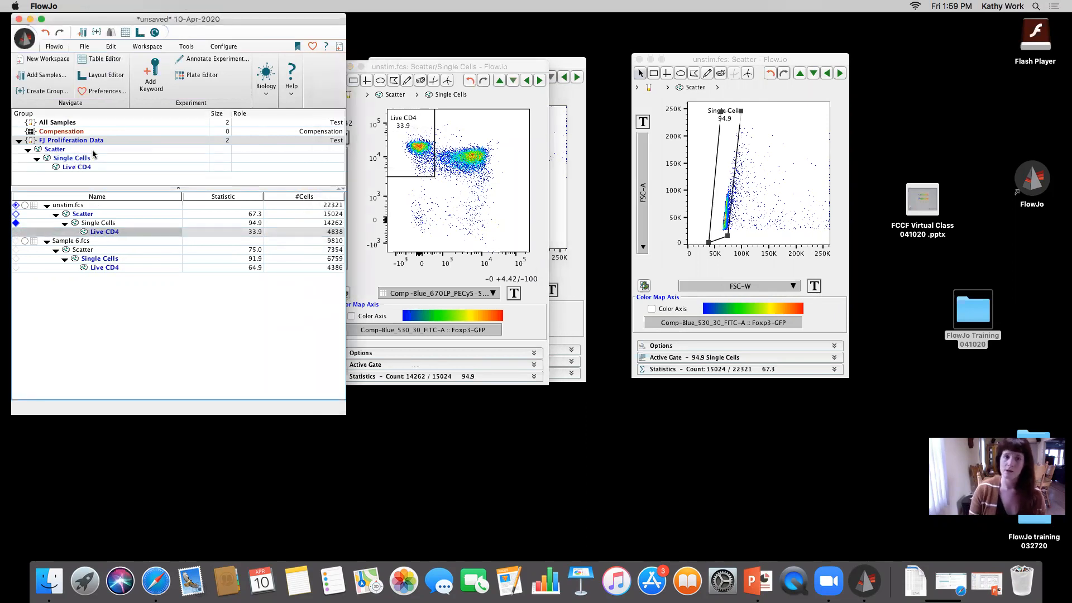
left_click(541, 80)
left_click(434, 177)
left_click_drag(434, 177, 445, 157)
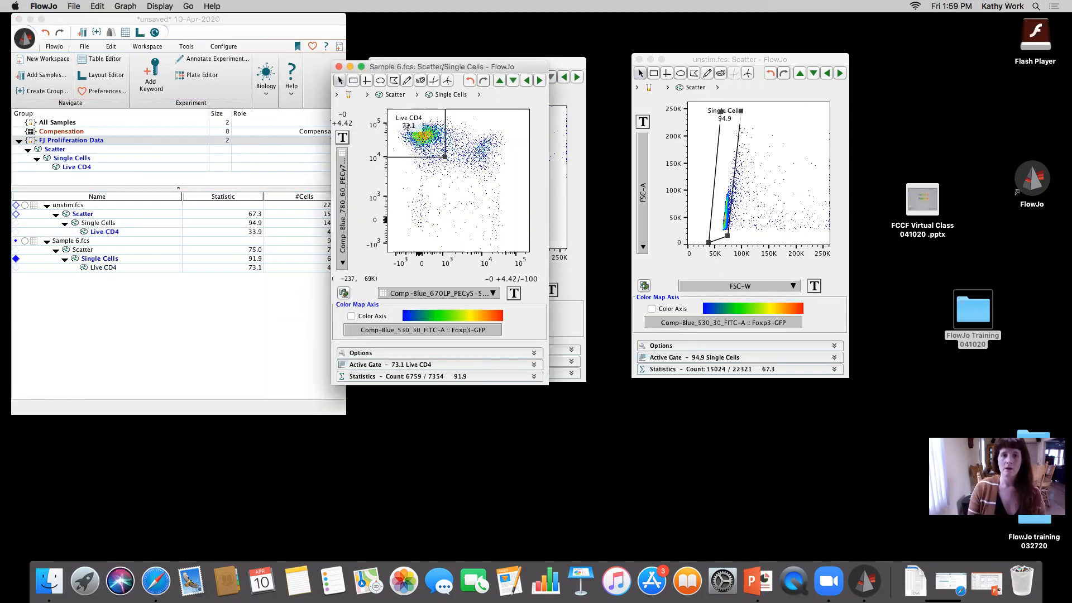
Step: Close all open graph windows to leave only the workspace
left_click(339, 66)
left_click(374, 62)
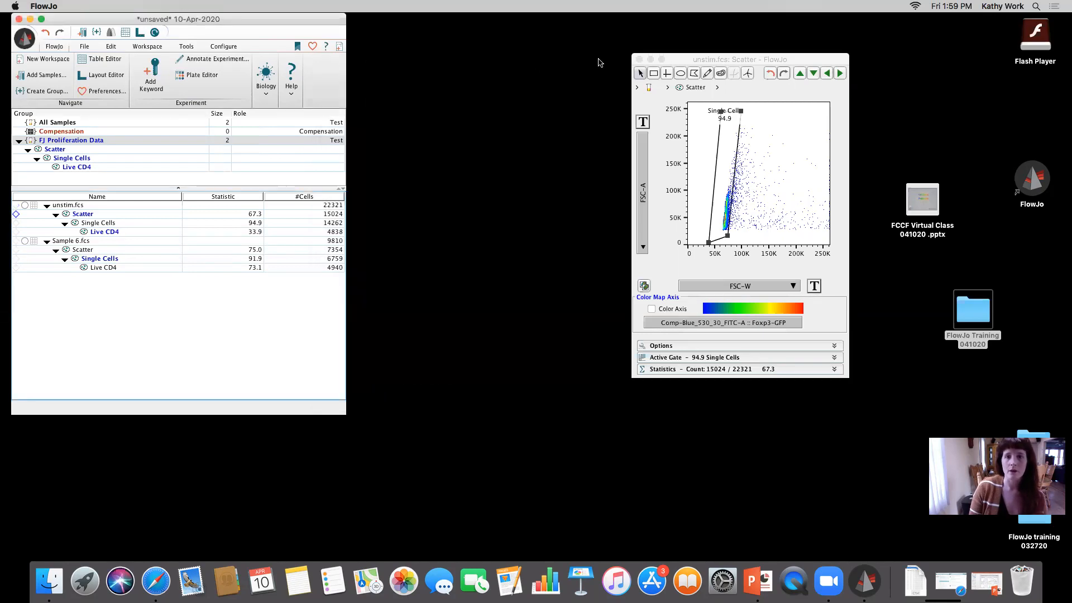
left_click(639, 59)
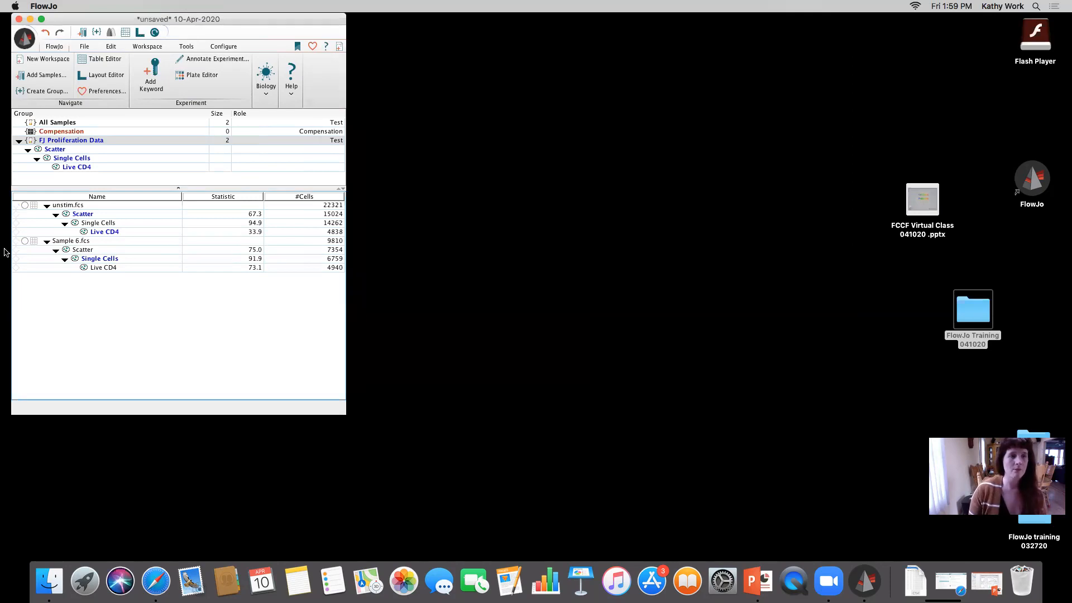
Step: Show unstim.fcs's Live CD4 population as a histogram of Comp-Red_660_20_APC-A :: 670 Dye
left_click(95, 268)
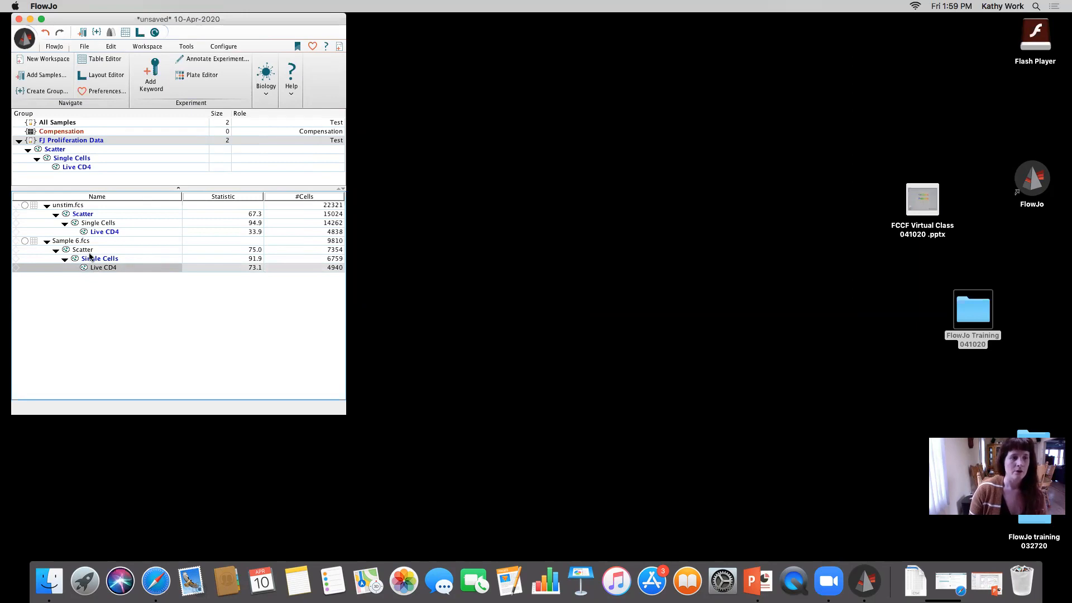
double_click(97, 233)
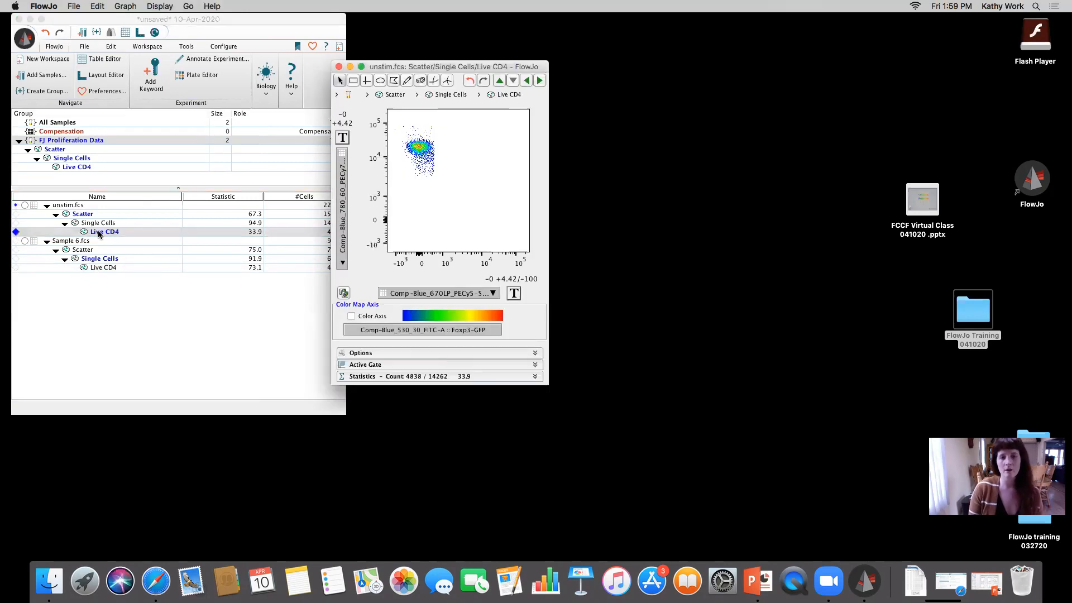
left_click(426, 294)
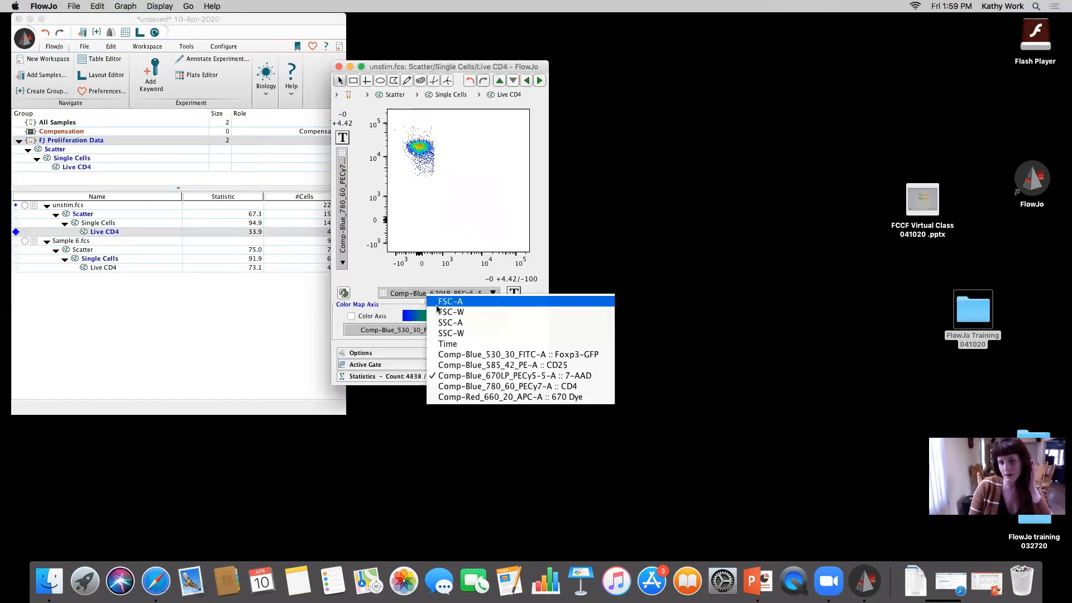
left_click(491, 397)
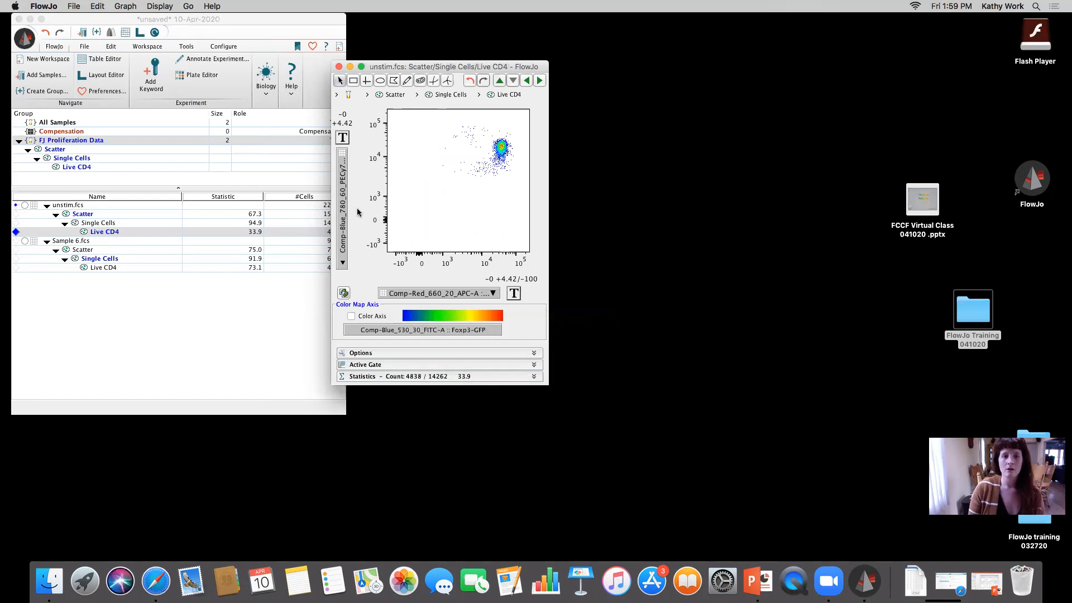
left_click(341, 204)
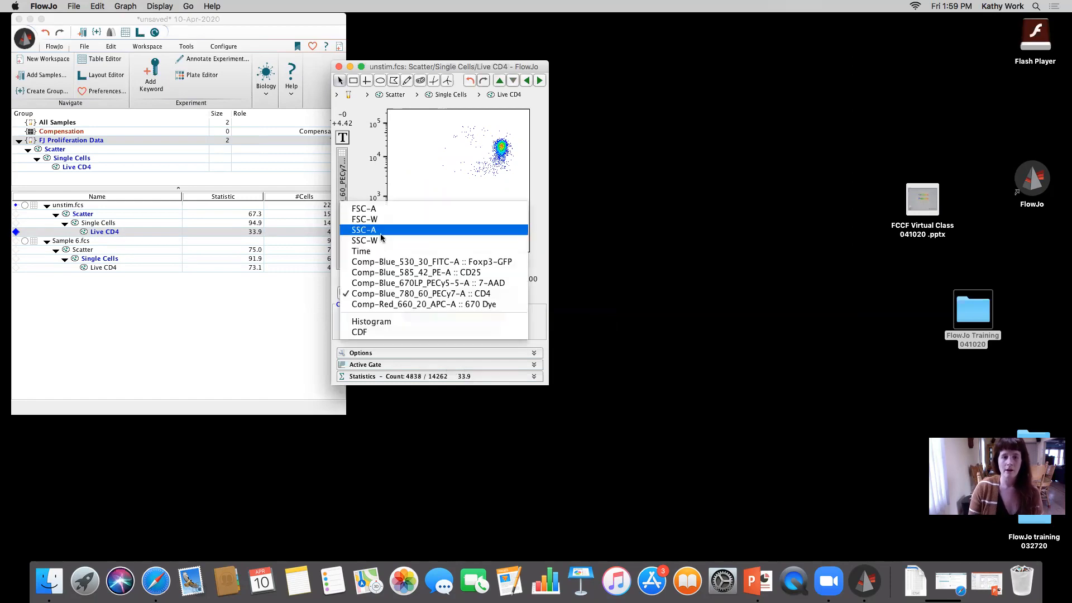
left_click(383, 320)
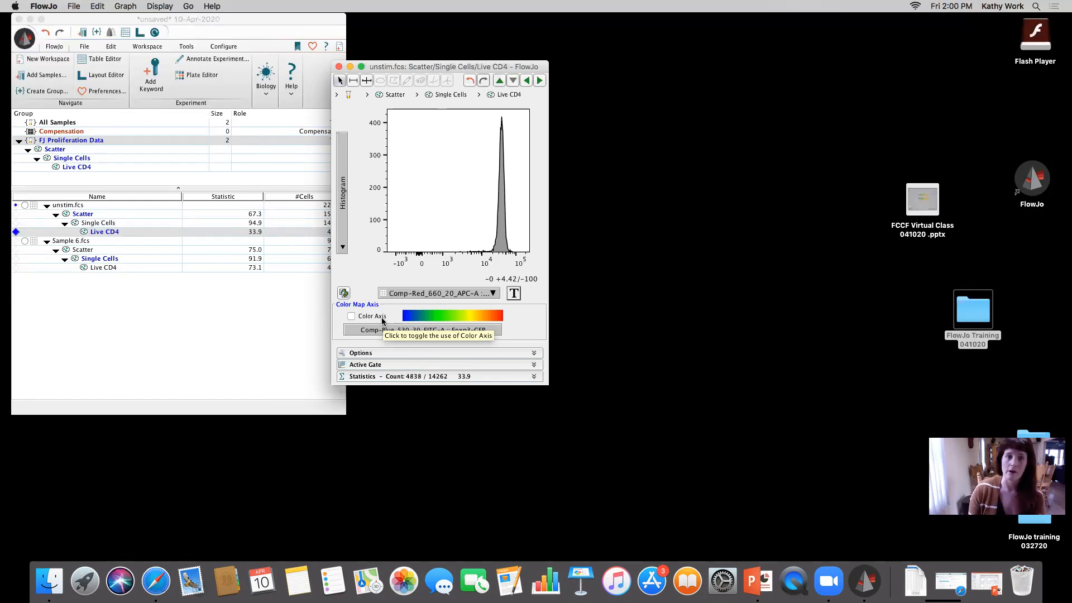
Step: View Sample 6's Live CD4 670 Dye histogram, plot the dye against FSC-A and against CD25, and close the graph window
left_click(539, 81)
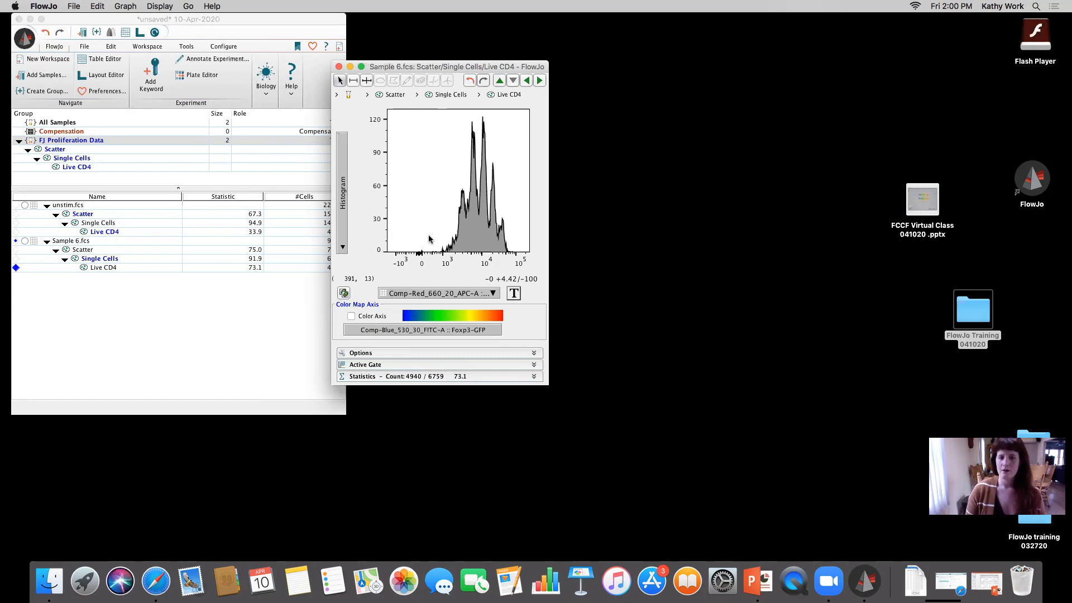
left_click(340, 175)
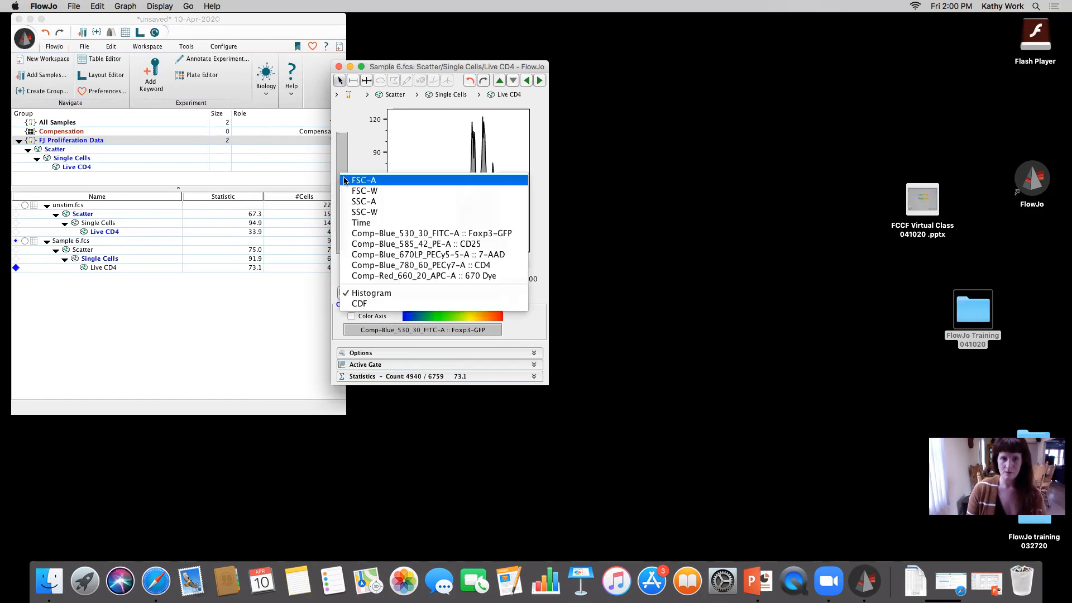
left_click(385, 180)
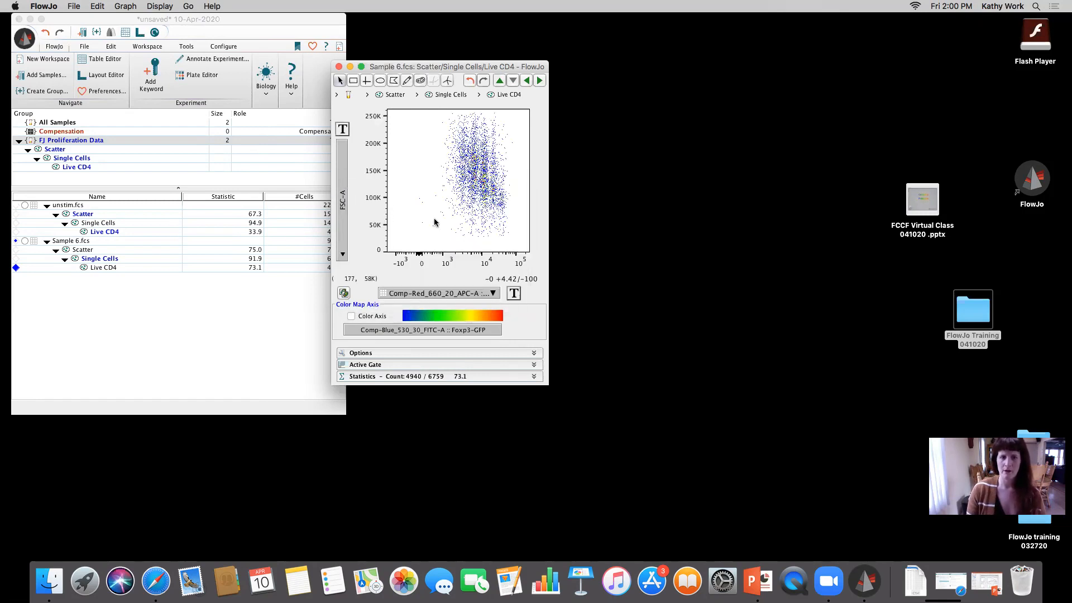
left_click(342, 175)
left_click(385, 246)
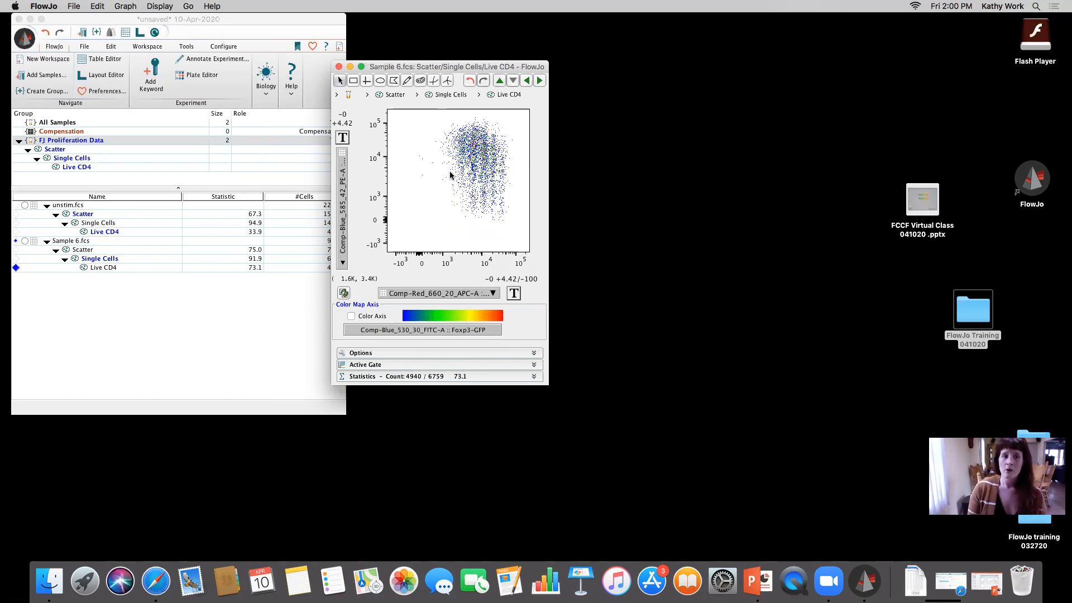
left_click(339, 66)
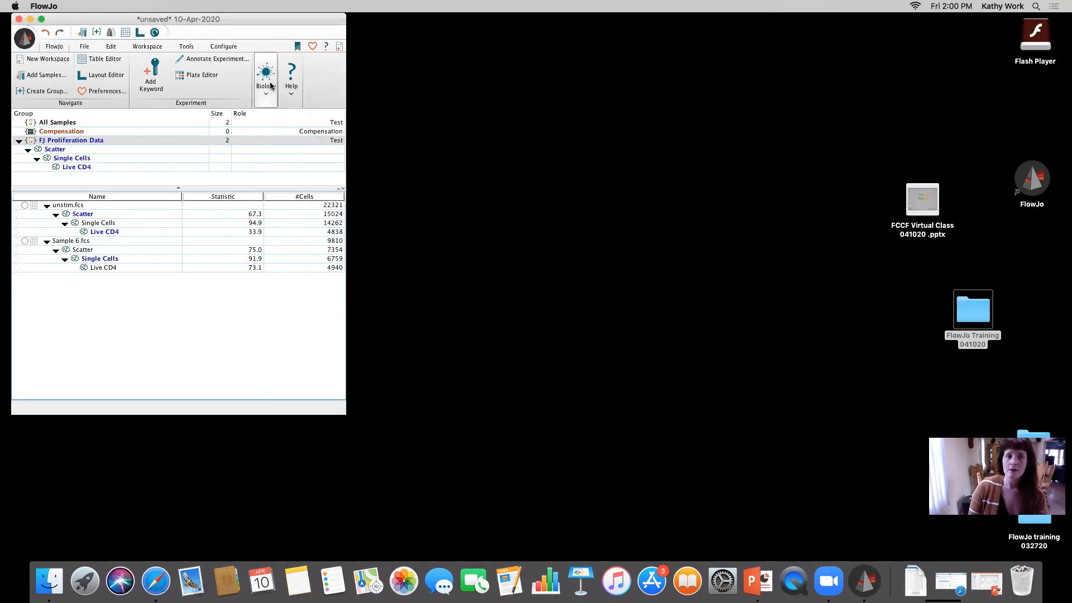
Step: Run Proliferation Modeling on the Live CD4 population of unstim.fcs
left_click(109, 232)
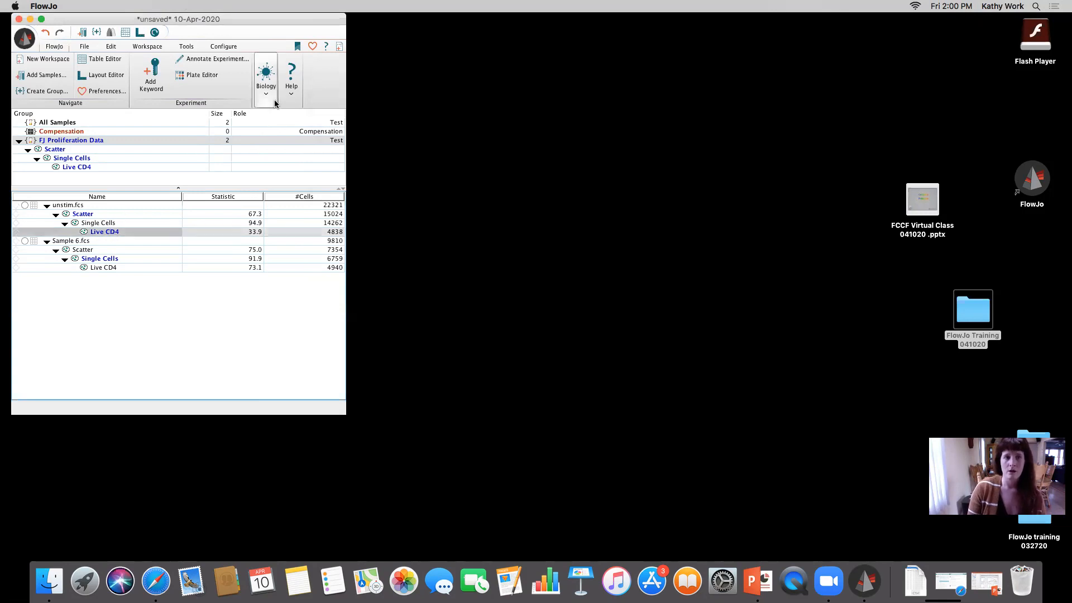
left_click(266, 84)
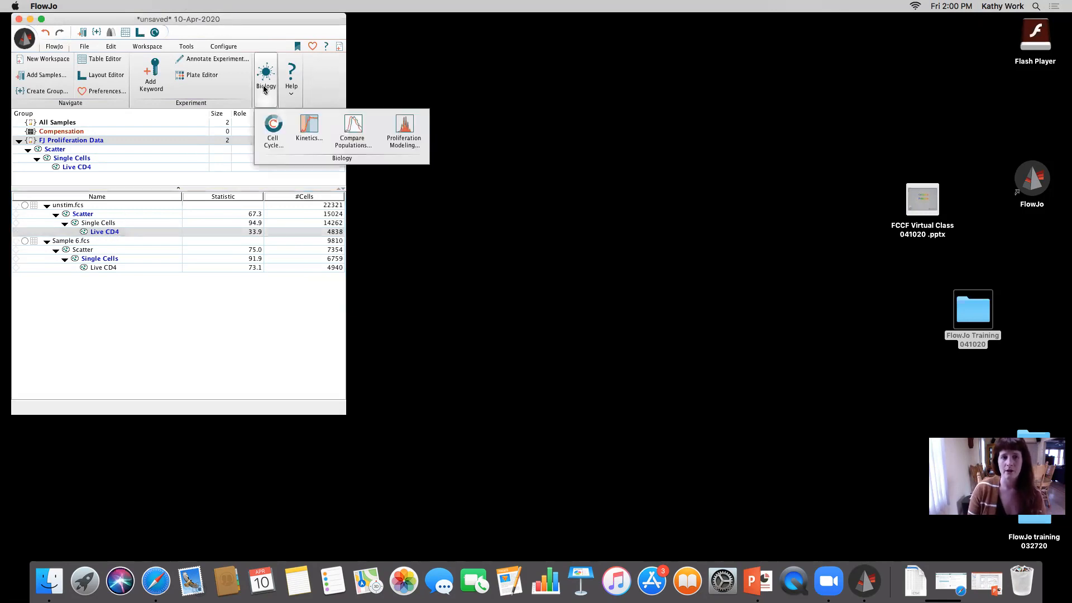
left_click(399, 138)
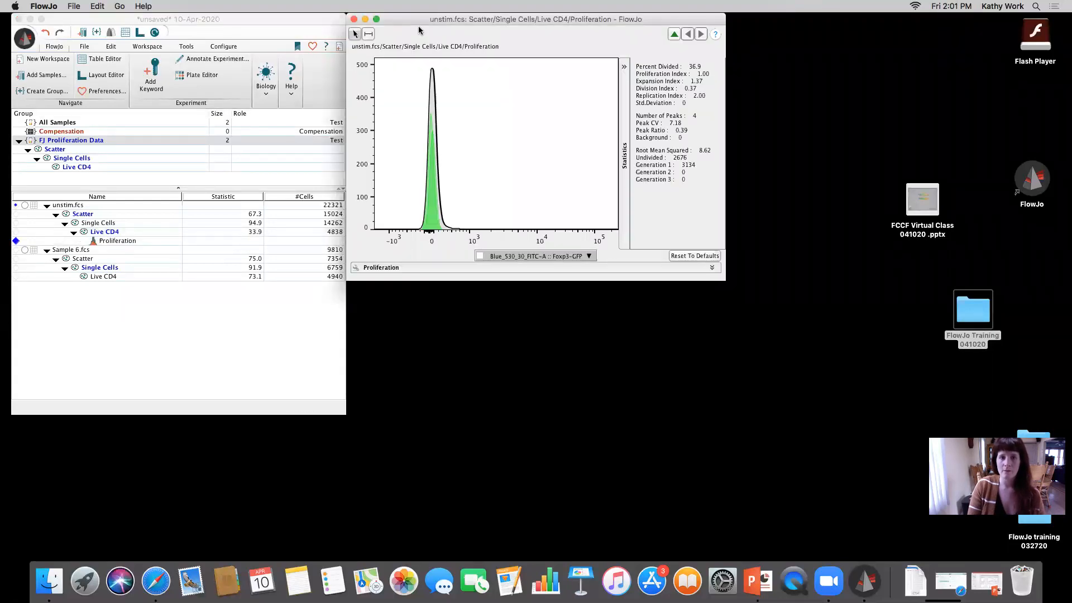
Step: Enlarge unstim.fcs's proliferation graph window and set the modelled parameter to Comp-Red_660_20_APC-A :: 670 Dye
left_click_drag(419, 23, 426, 40)
left_click_drag(517, 297, 517, 384)
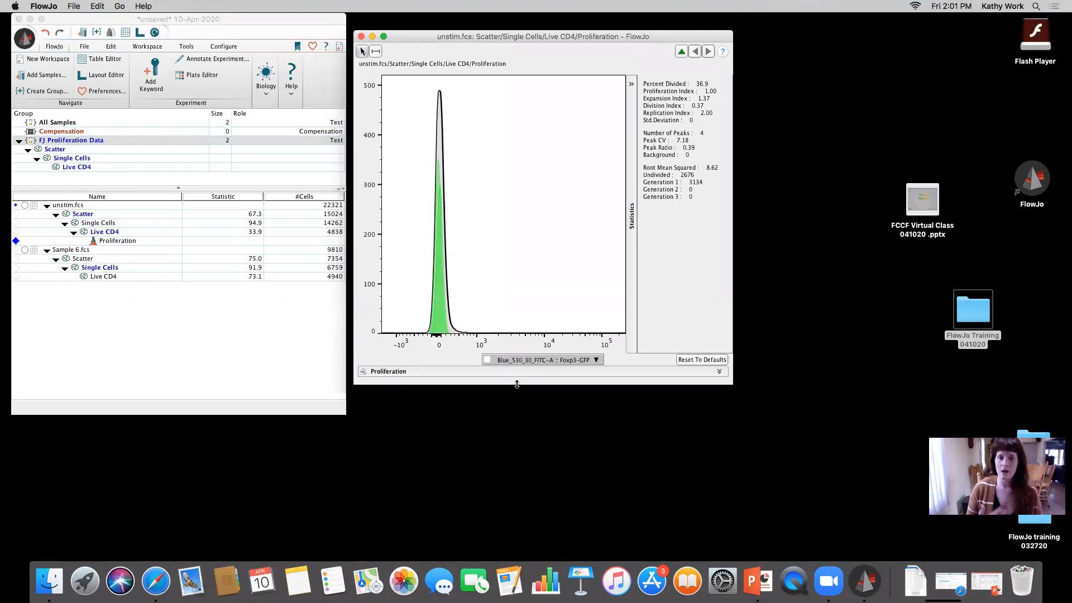
left_click(557, 361)
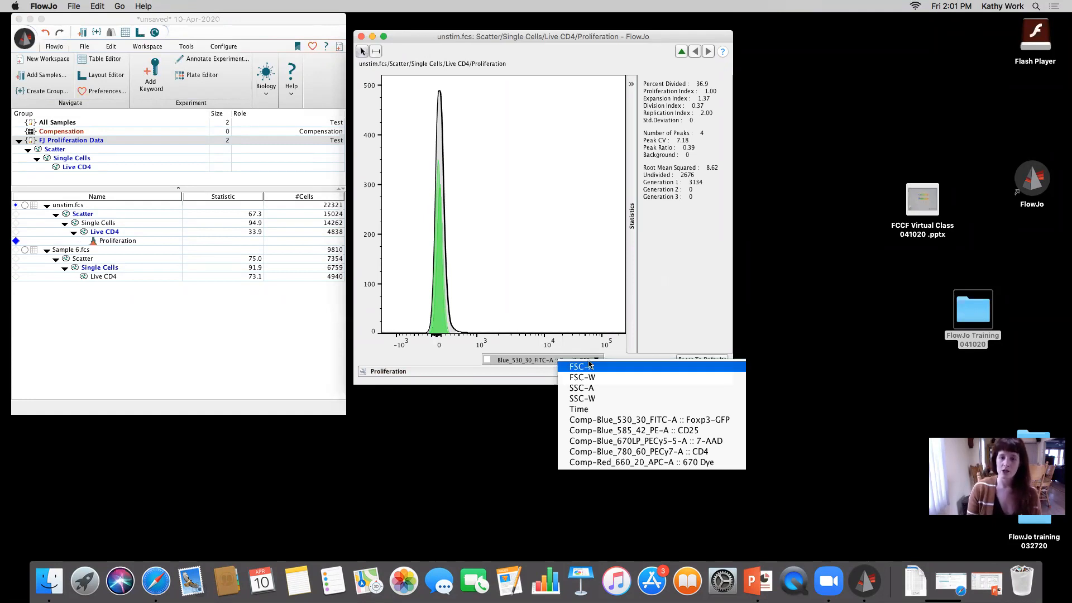
left_click(686, 463)
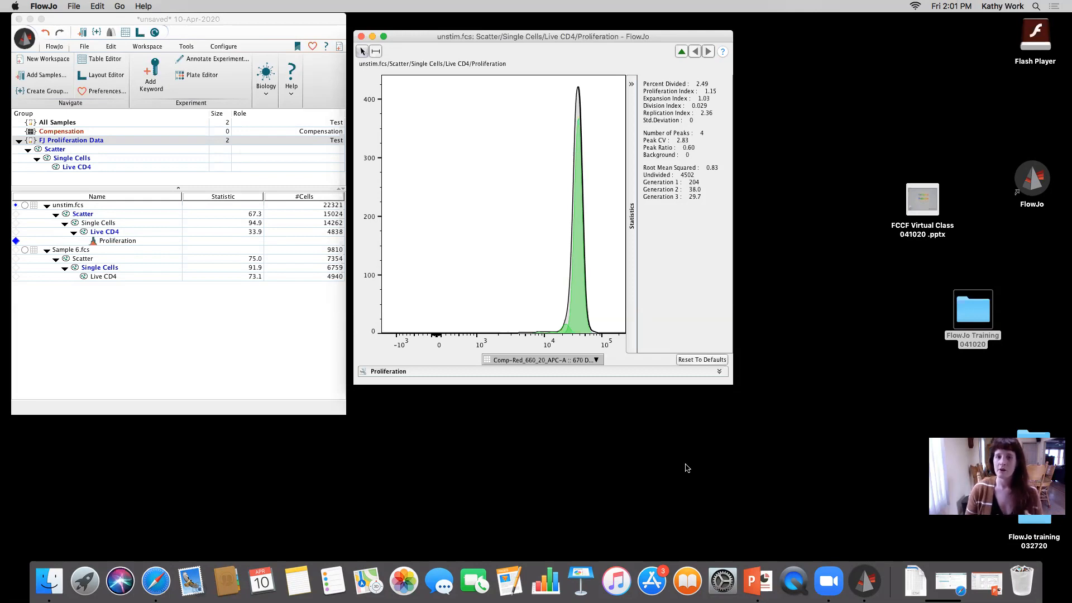
Step: Draw a range around unstim.fcs's undivided 670 Dye peak and fix it as Peak 0
left_click(377, 52)
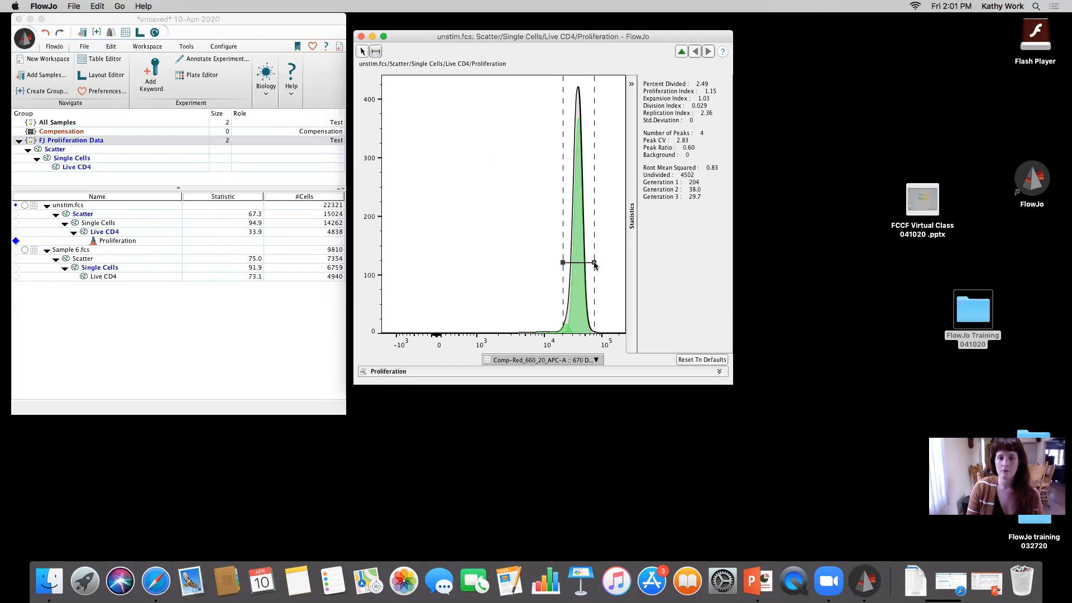
right_click(593, 266)
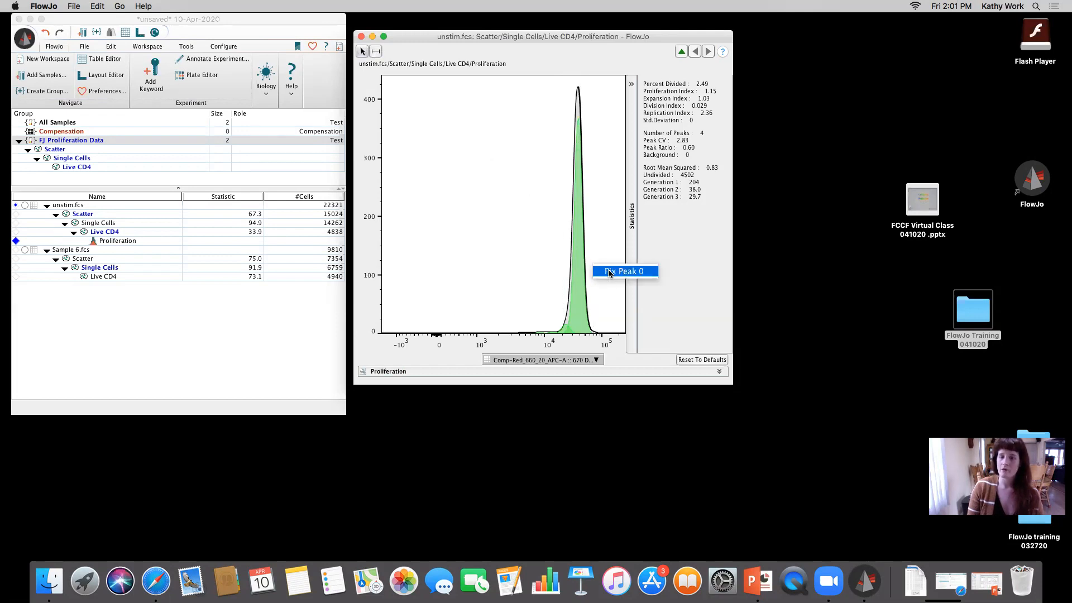
left_click(609, 273)
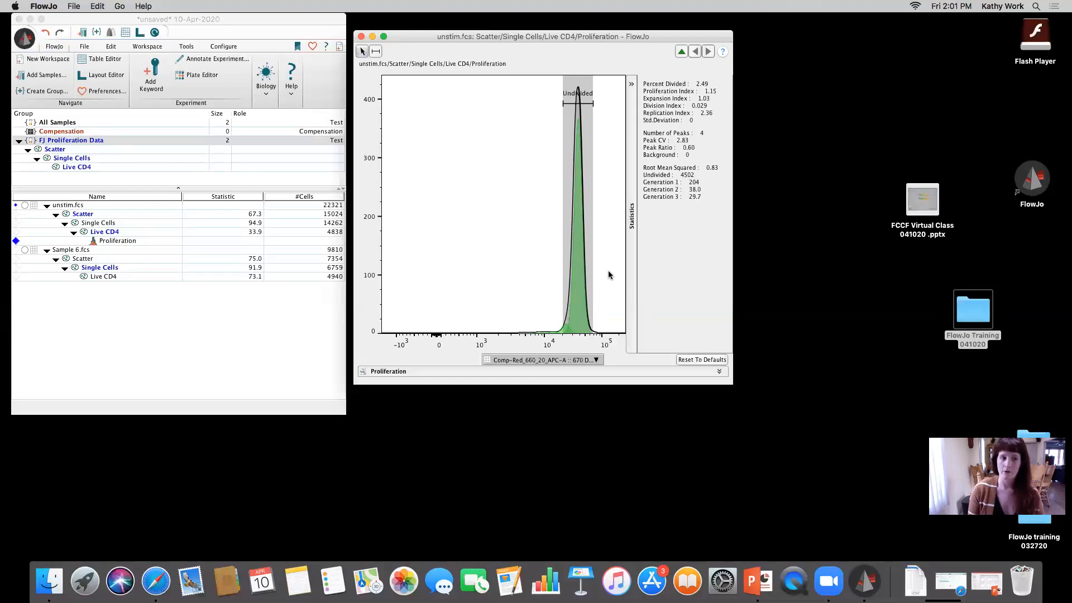
Step: Copy unstim.fcs's Proliferation analysis to the FJ Proliferation Data group
left_click(106, 242)
right_click(106, 242)
right_click(106, 242)
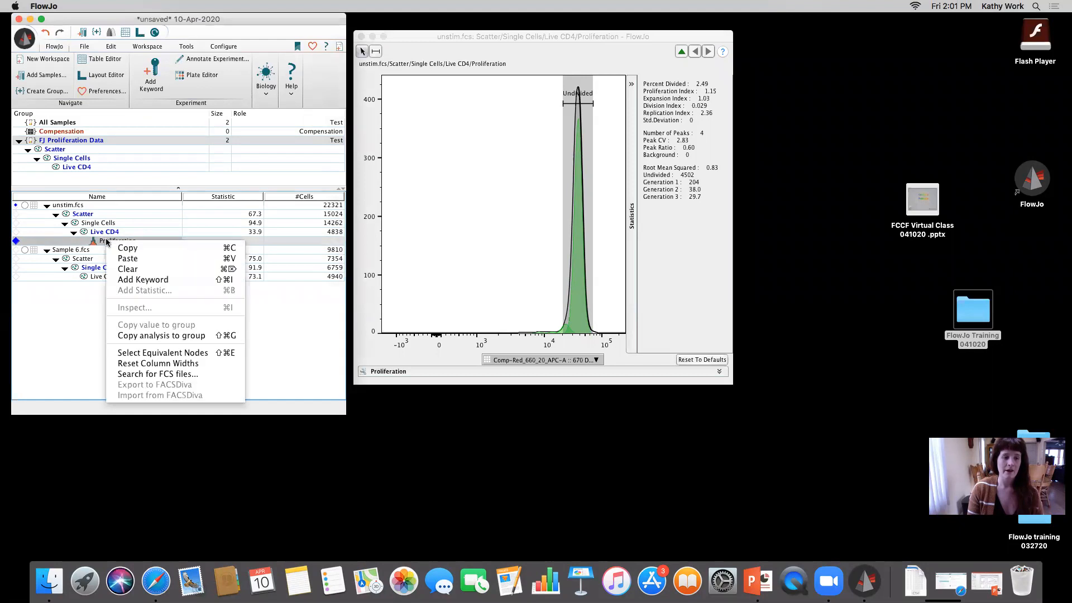
left_click(175, 335)
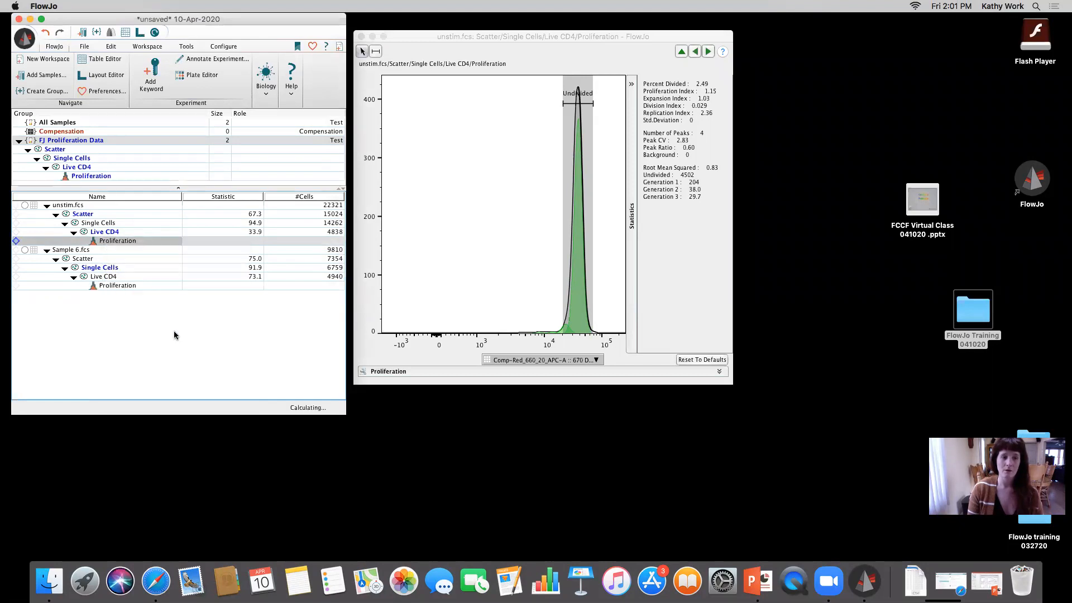
Step: Switch to Sample 6's proliferation model and set its number of peaks to 6
left_click(708, 51)
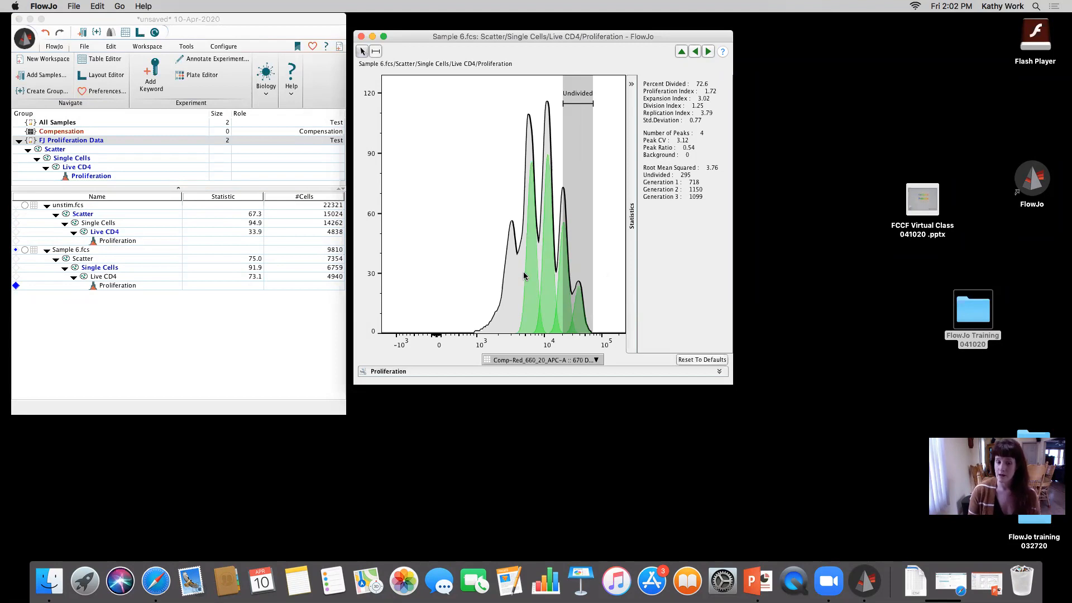
left_click(471, 373)
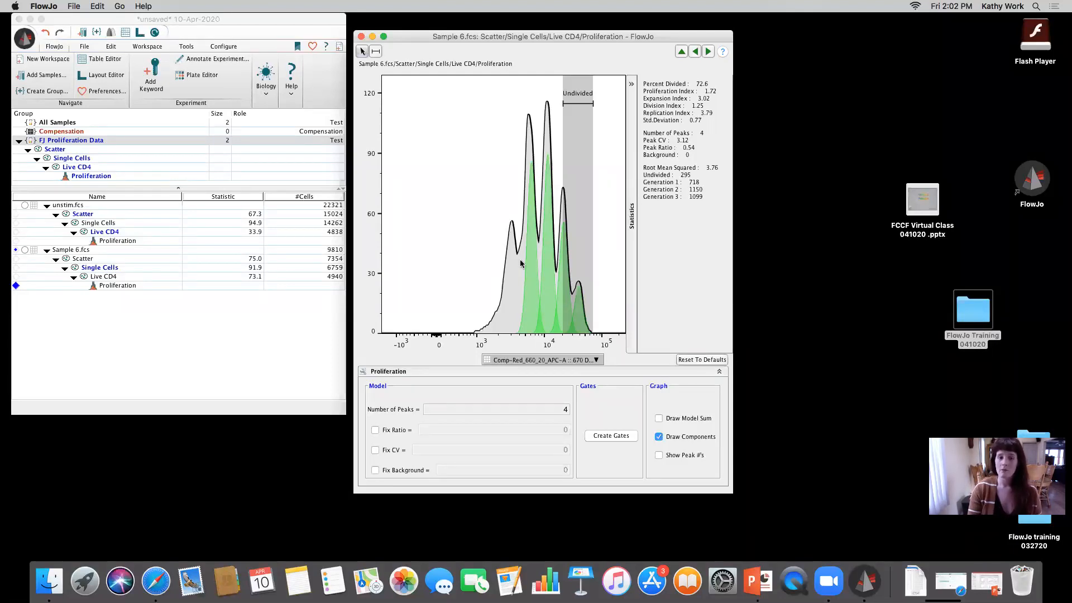
left_click(484, 408)
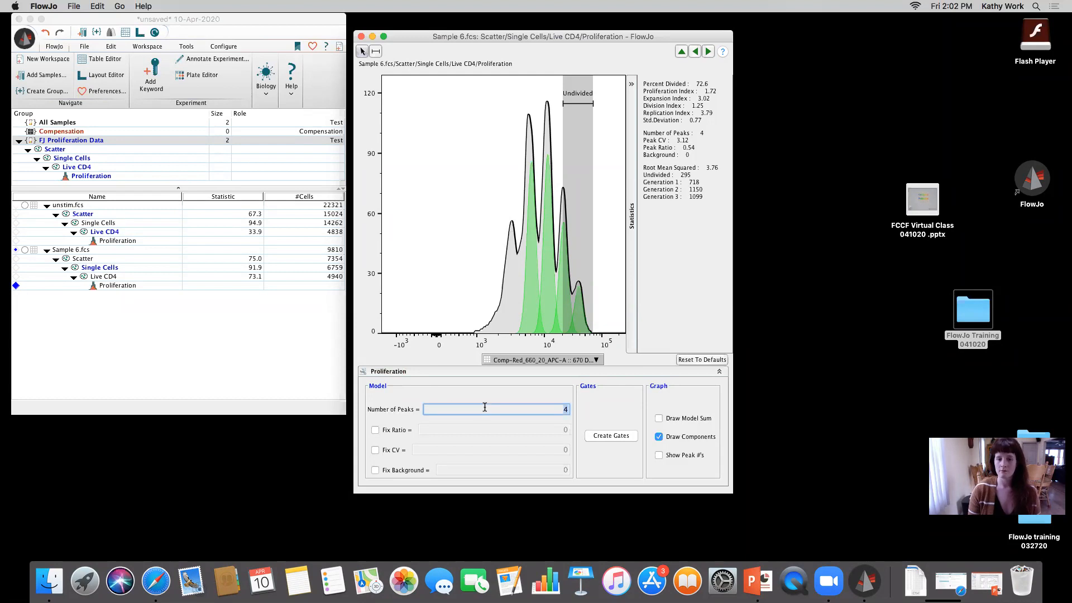
type("6")
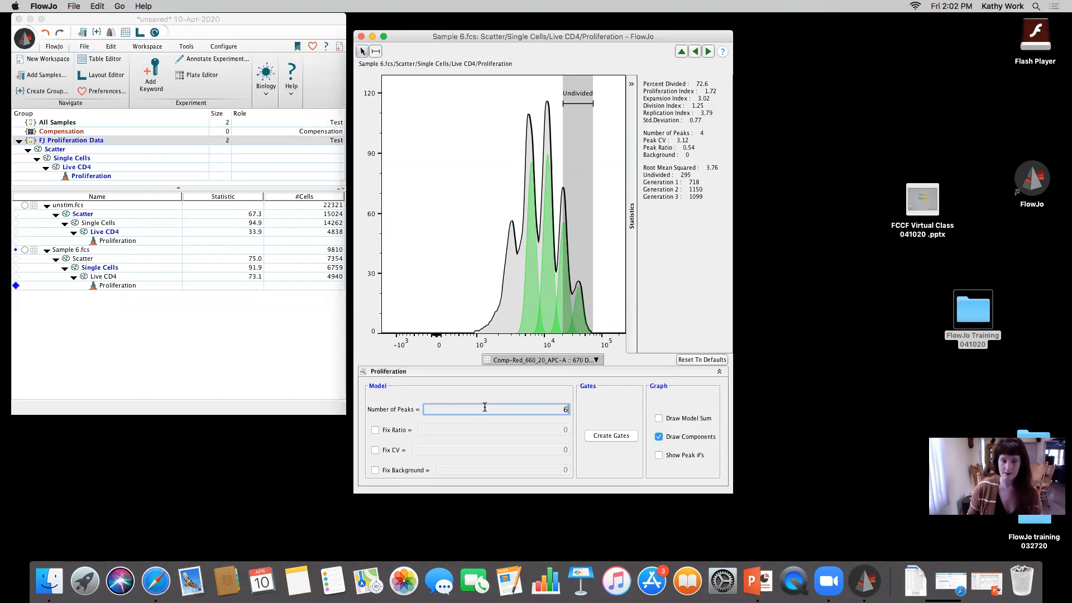
key("Return")
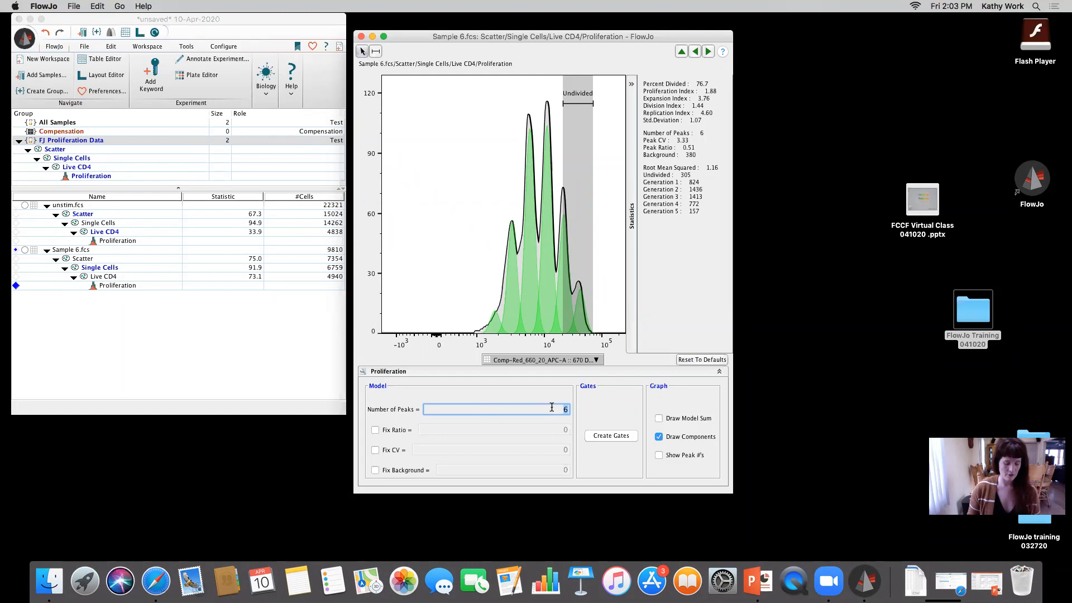
Step: Try 4 peaks in Sample 6's model to compare the fit, and restore 6 peaks
type("4")
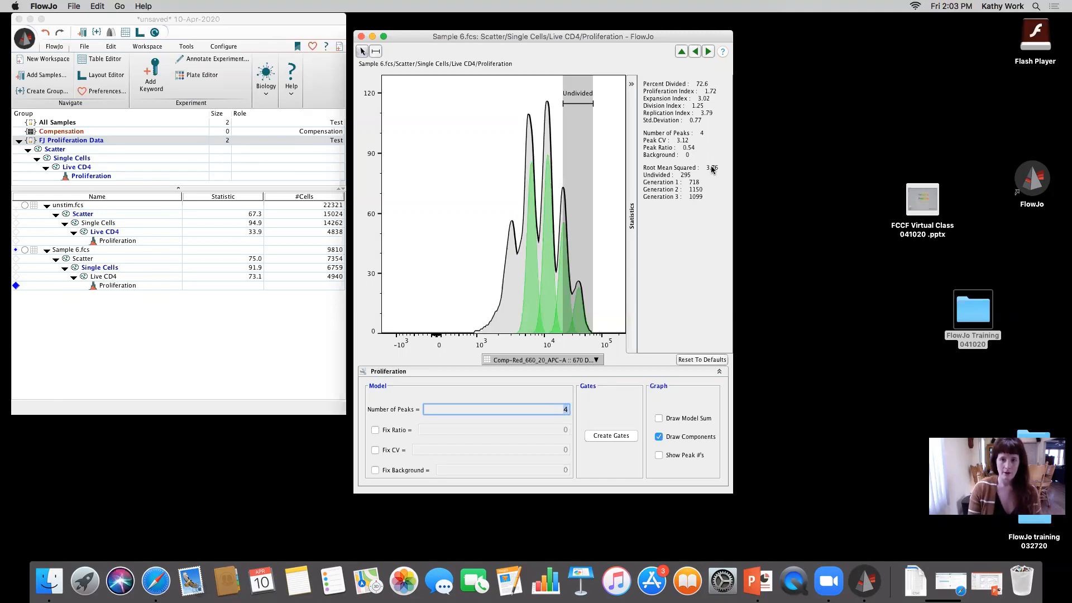
type("6")
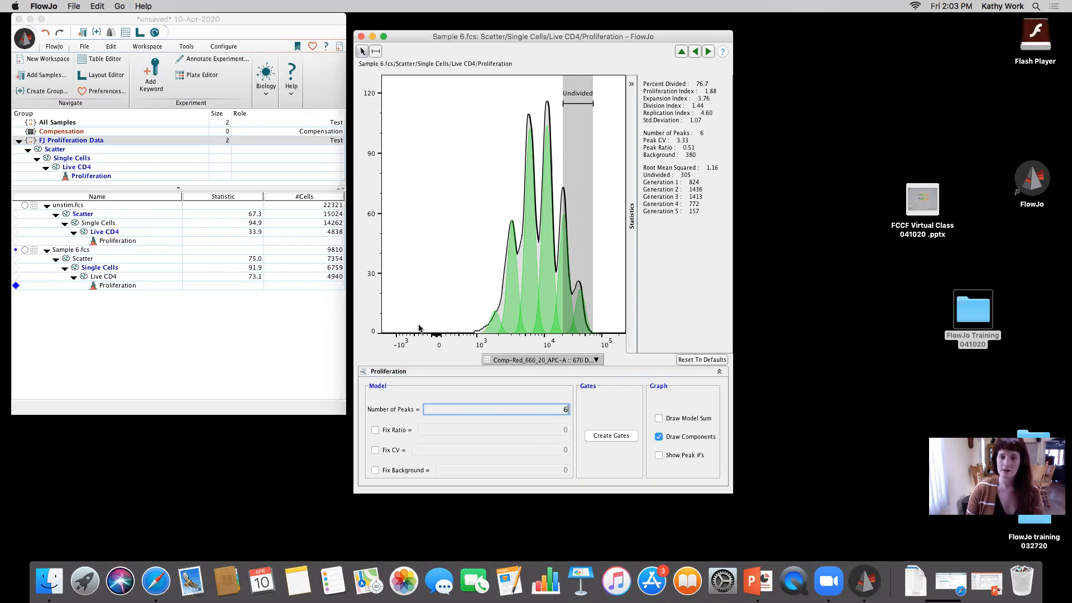
Step: Overlay the model sum and peak numbers on Sample 6's proliferation graph, and hide both again
left_click(680, 422)
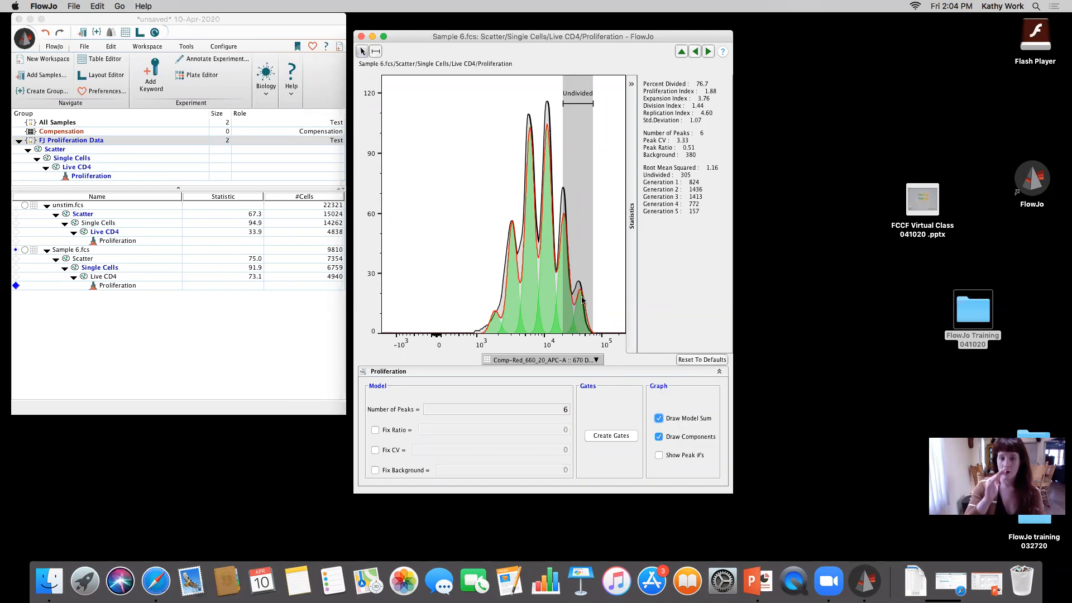
left_click(674, 457)
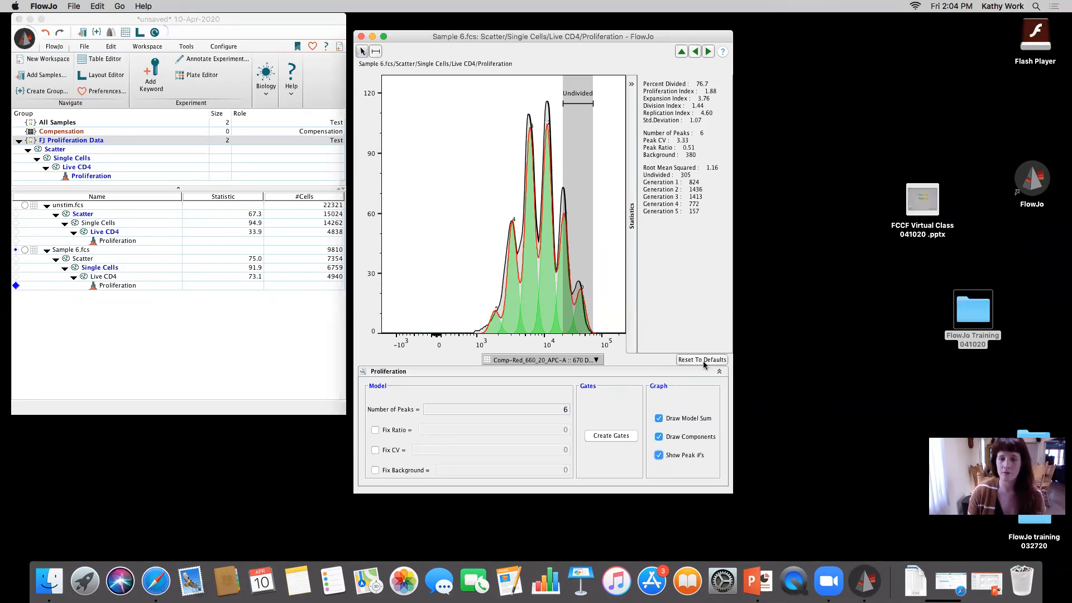
left_click(676, 419)
left_click(681, 458)
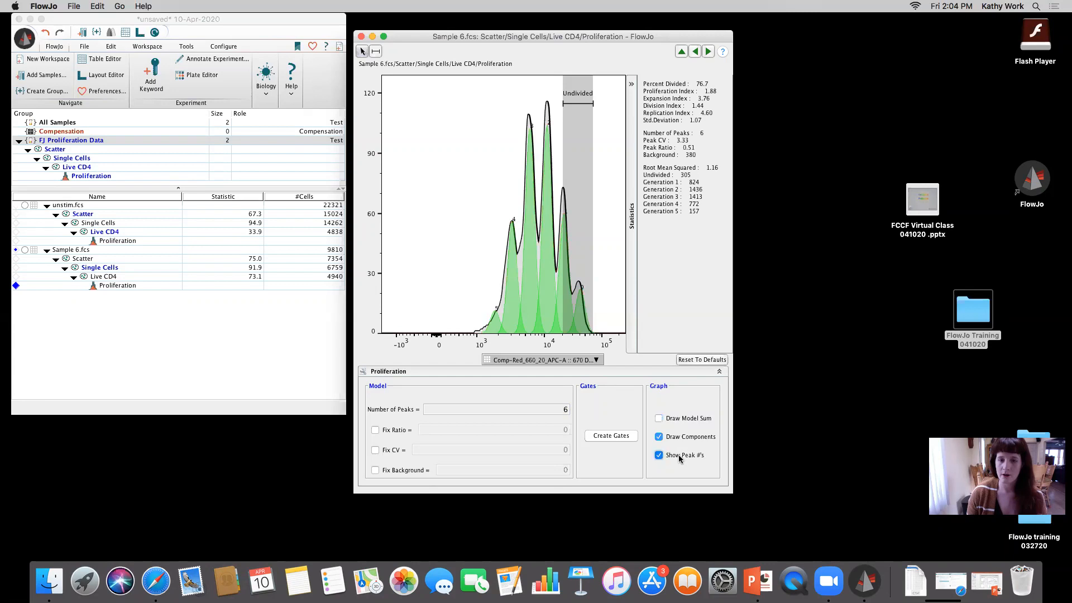
Step: Widen Sample 6's proliferation graph window and fix the model's peak ratio at 0.50
left_click_drag(733, 206, 775, 206)
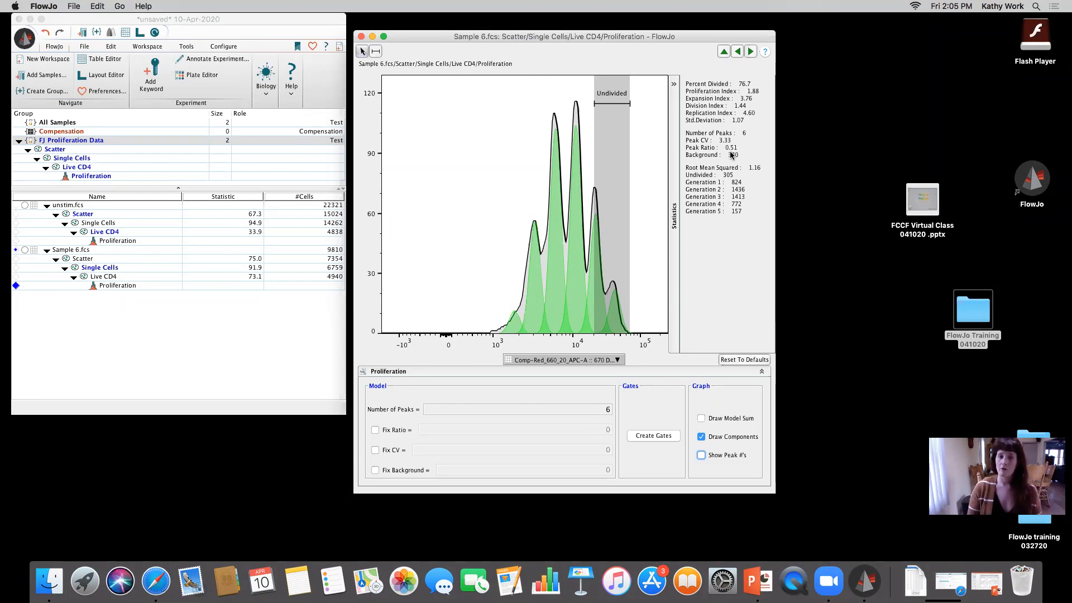
left_click(375, 430)
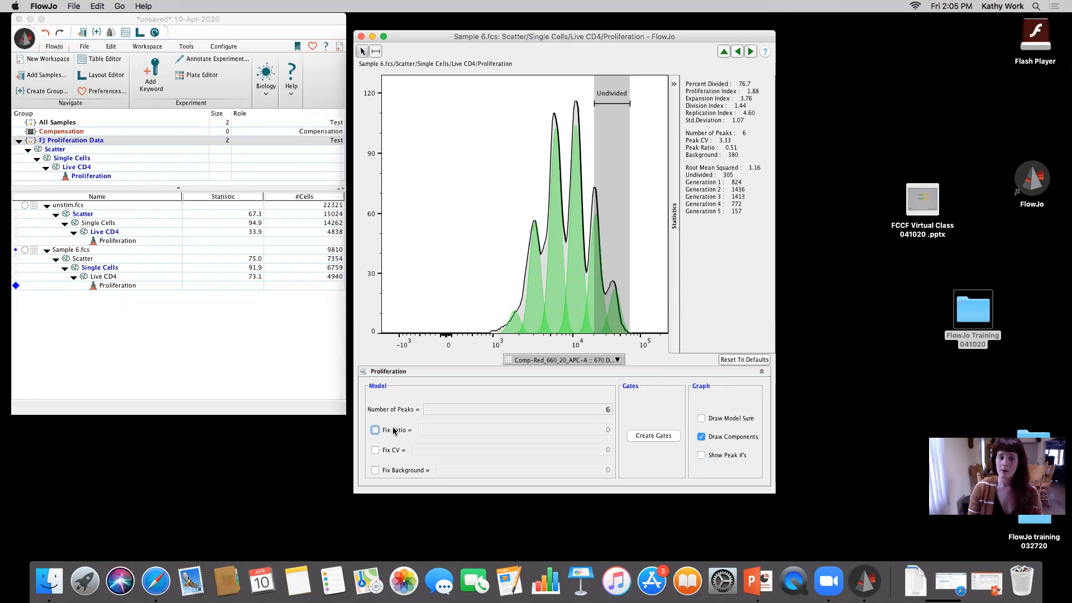
left_click(485, 423)
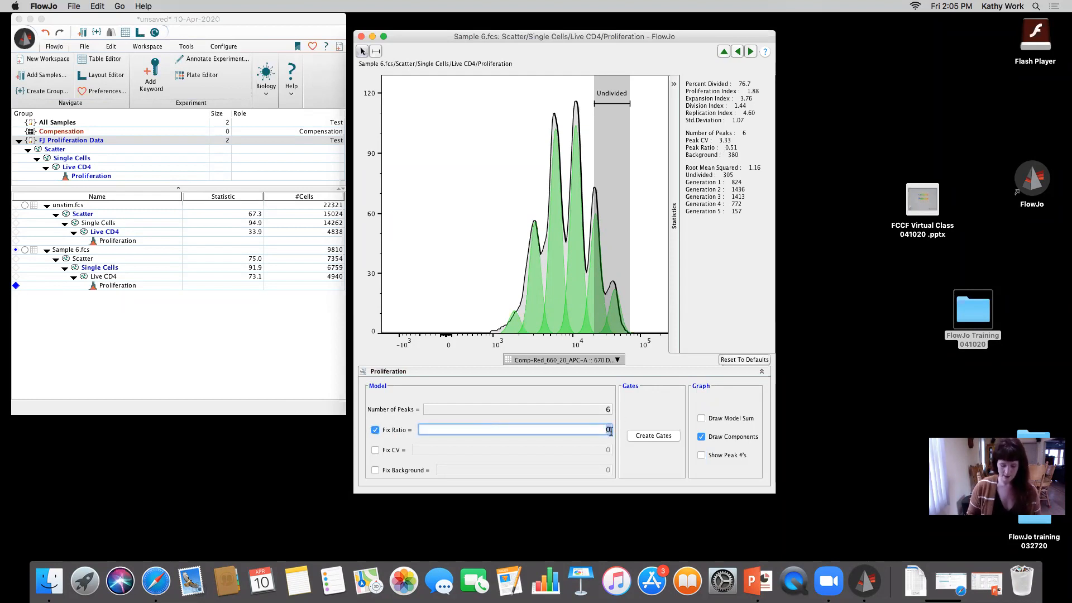
key("BackSpace")
key("Return")
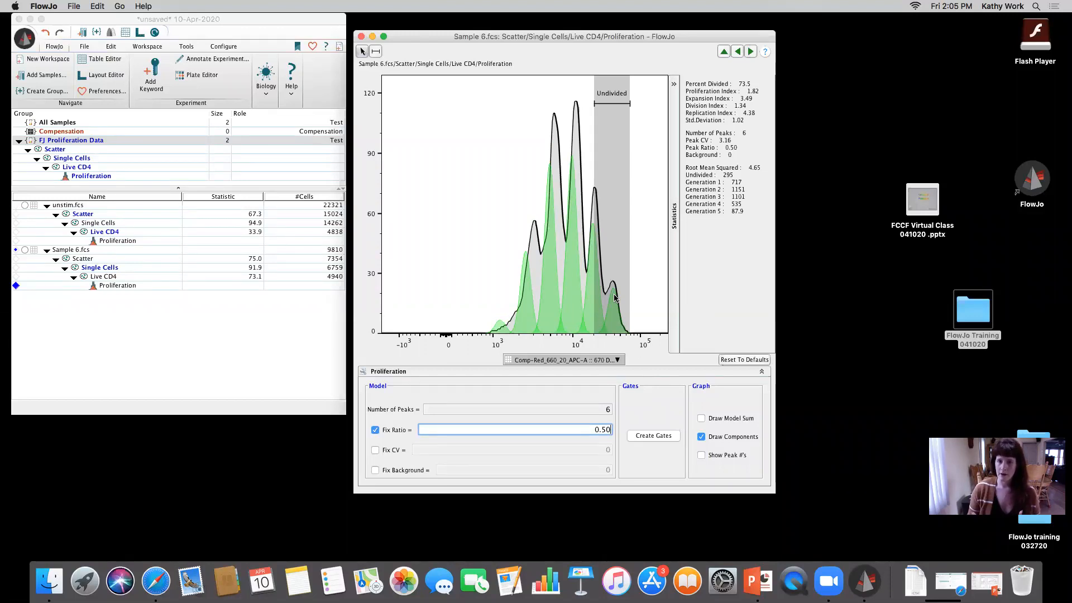
Step: Try fixed peak ratios of 0.40 and 0.49 in Sample 6's model, and return the ratio to 0.50
double_click(552, 429)
key("BackSpace")
type(".4")
key("Return")
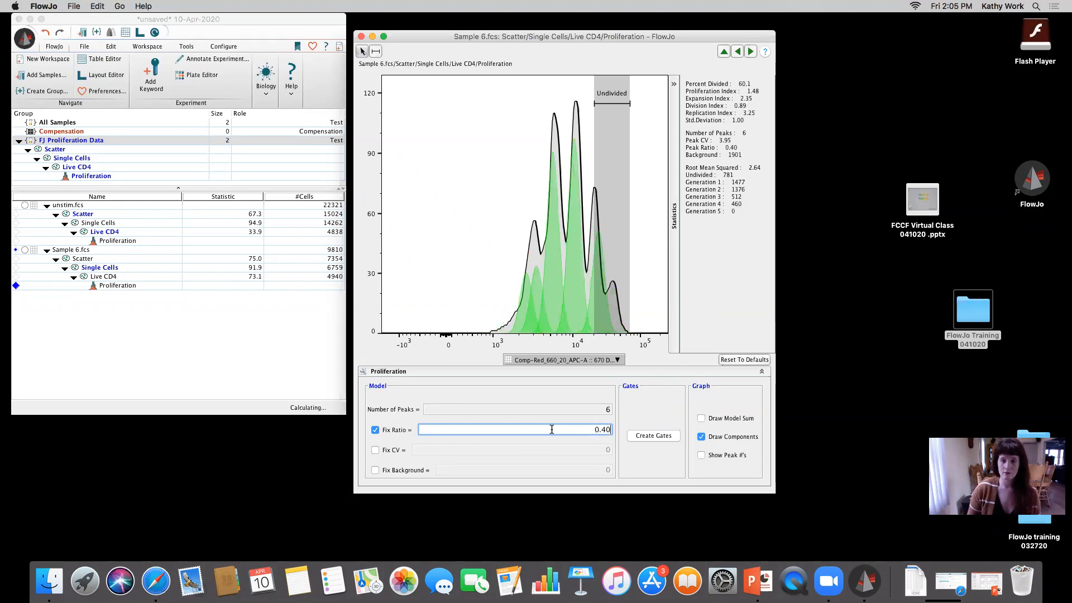
double_click(551, 429)
type(".49")
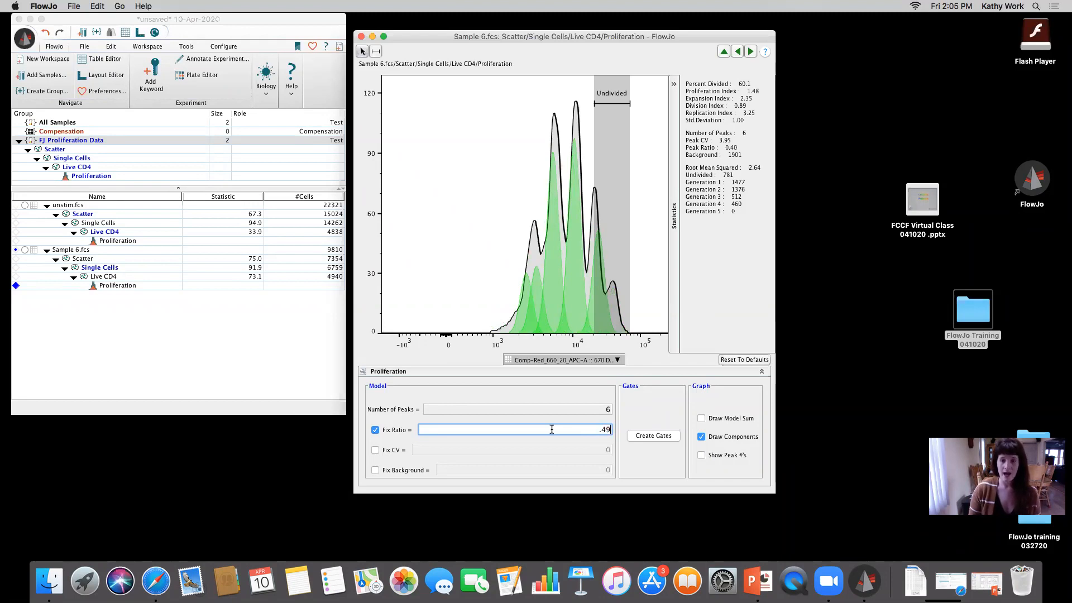
key("Return")
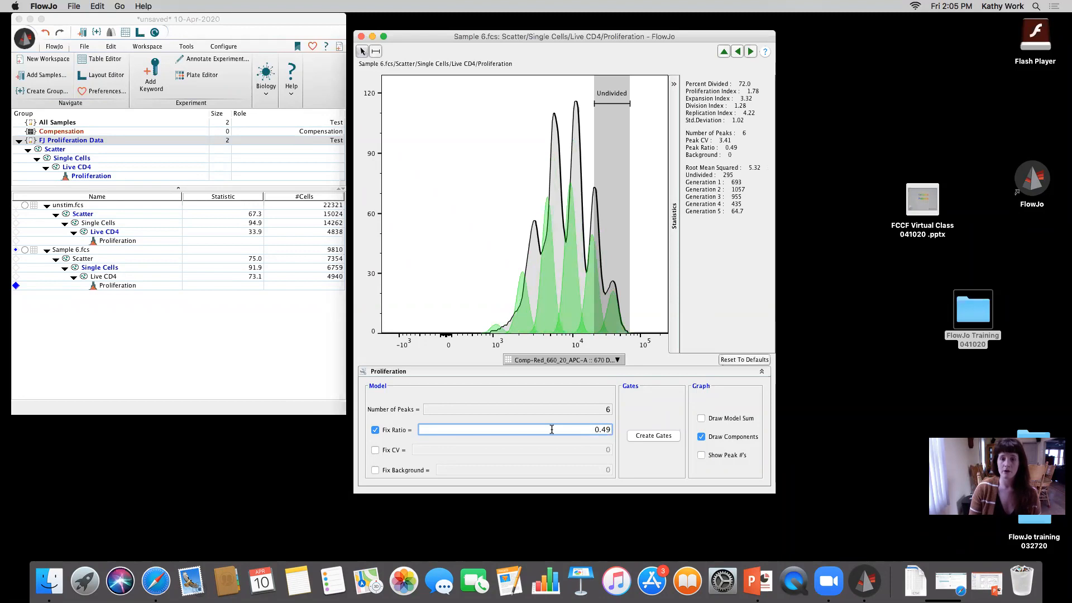
double_click(551, 429)
type(".5")
key("Return")
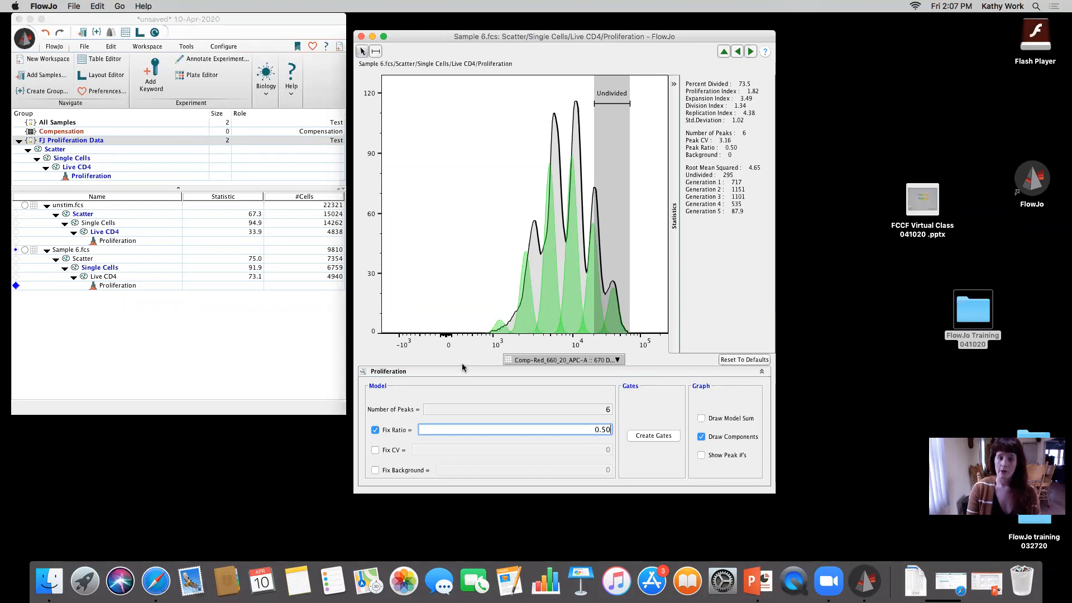
Step: Fix the background of Sample 6's proliferation model at 500
left_click(376, 470)
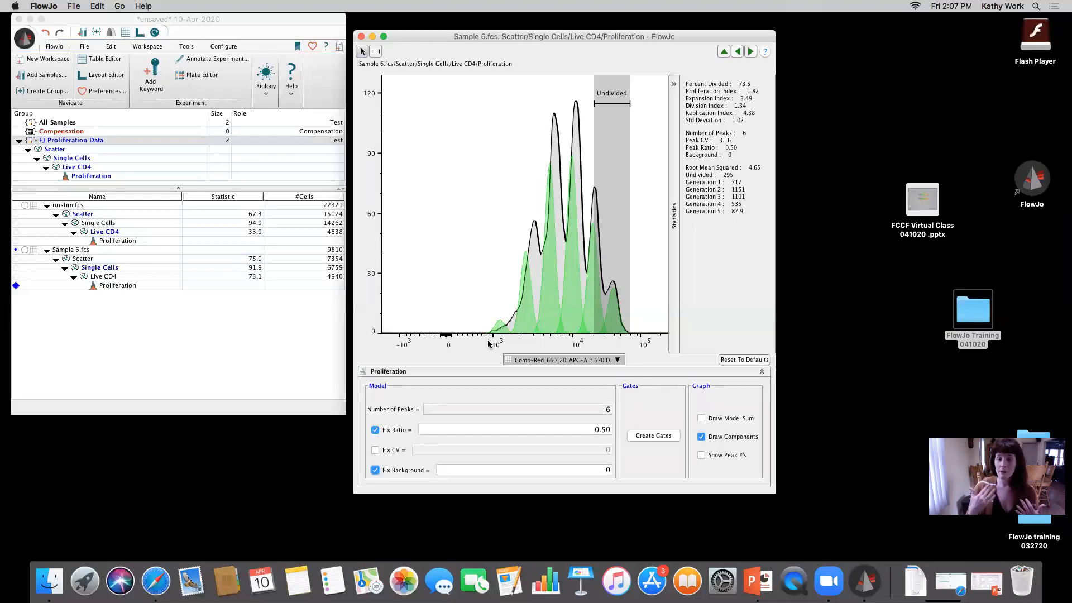
left_click(576, 469)
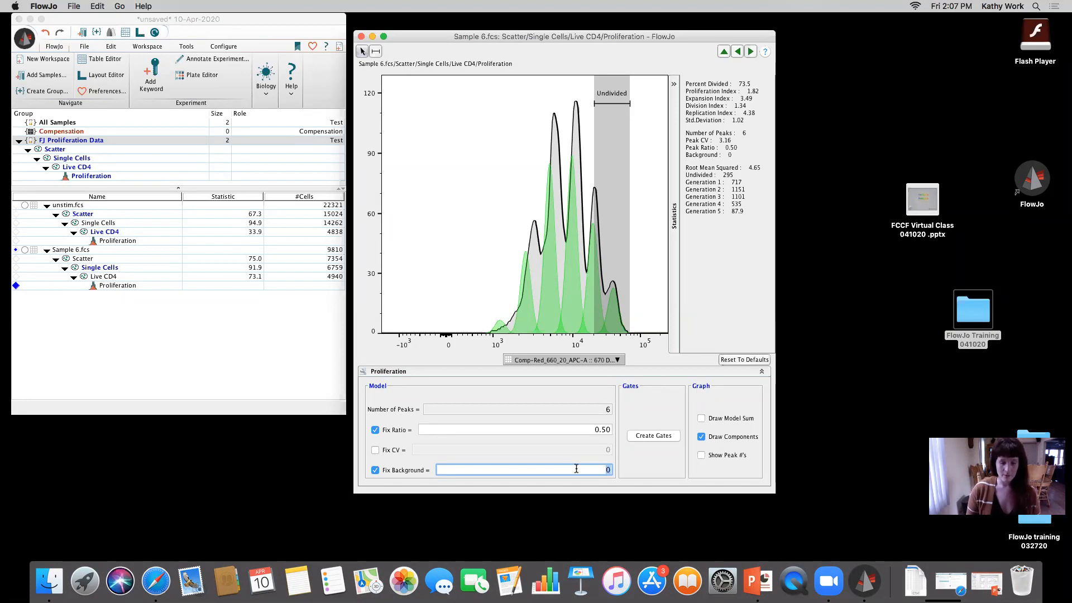
type("500")
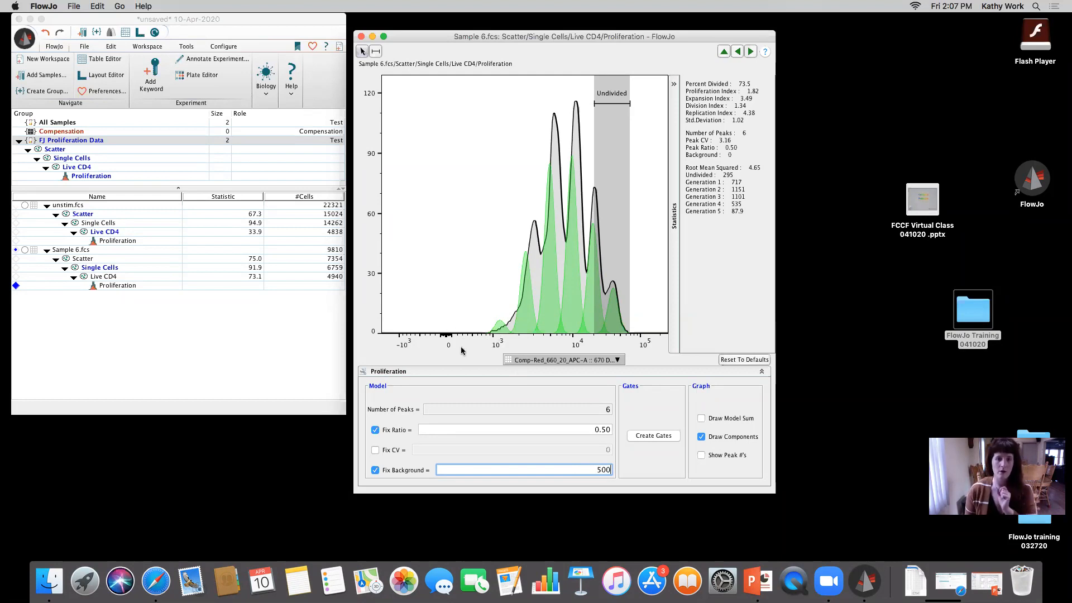
key("Return")
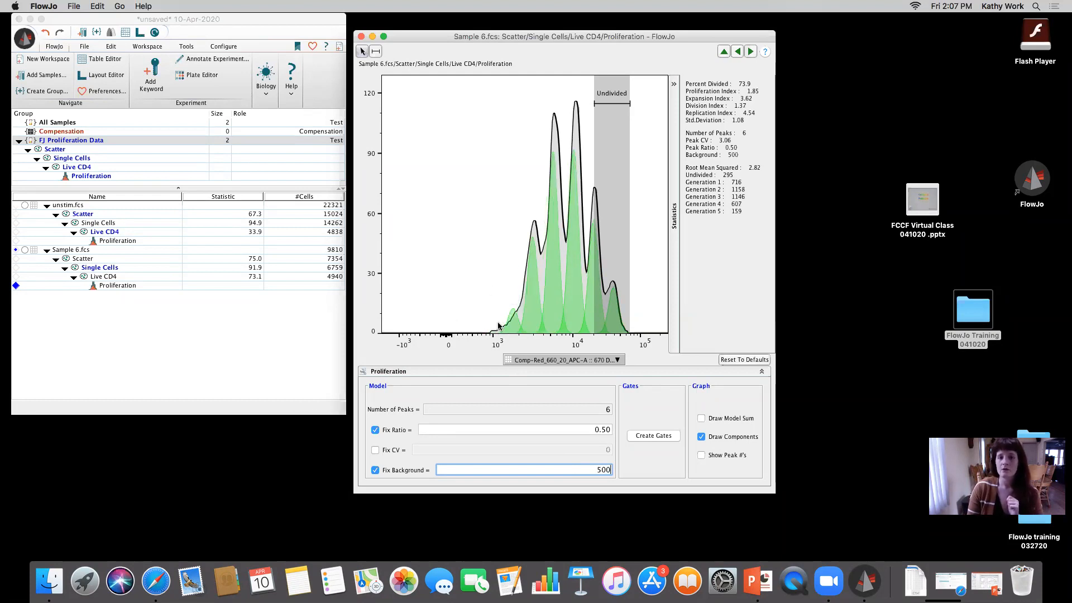
Step: Raise the fixed background of Sample 6's model to 650
double_click(574, 466)
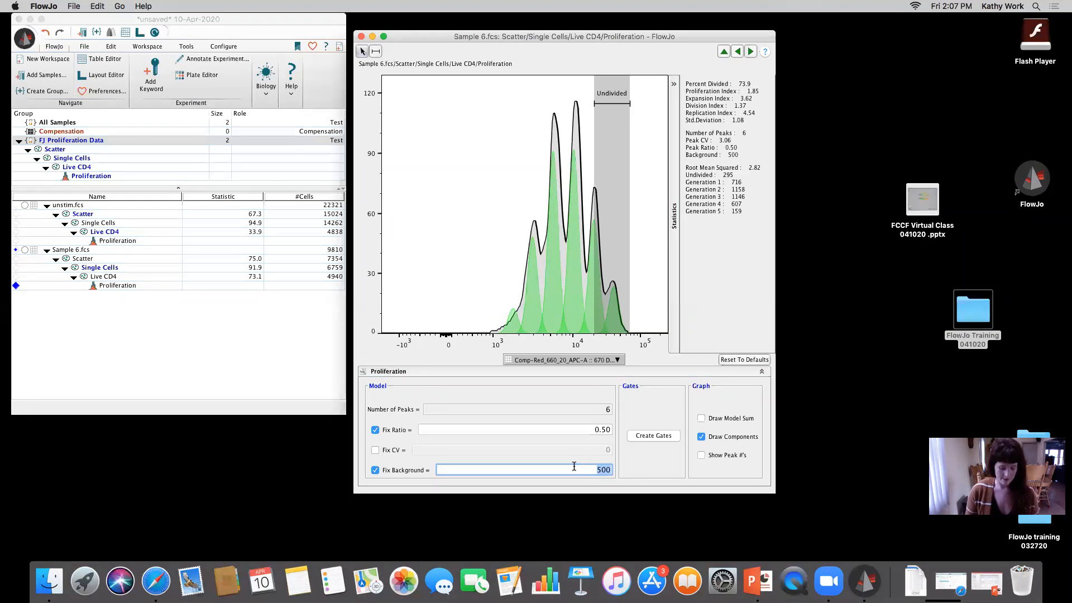
type("650")
key("Return")
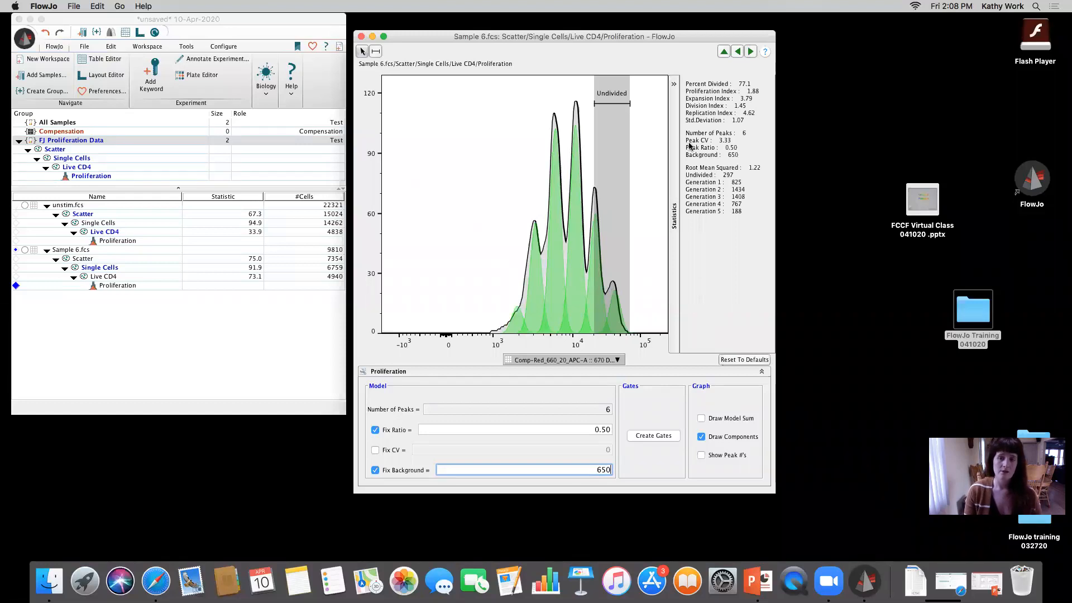
Step: Fix the peak CV of Sample 6's proliferation model at 5
left_click(377, 450)
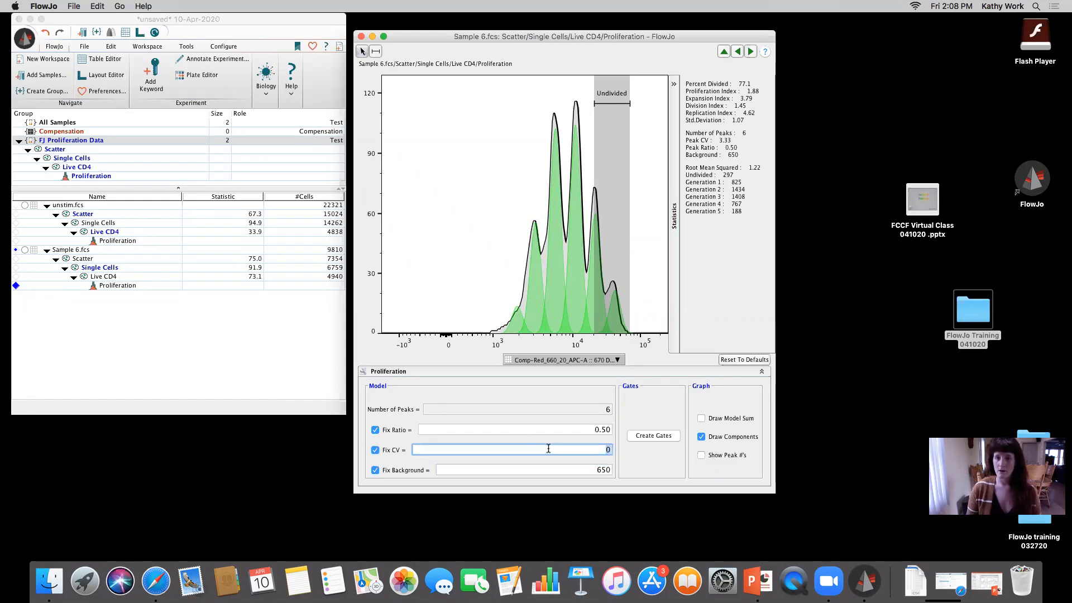
key("BackSpace")
type("5")
key("Return")
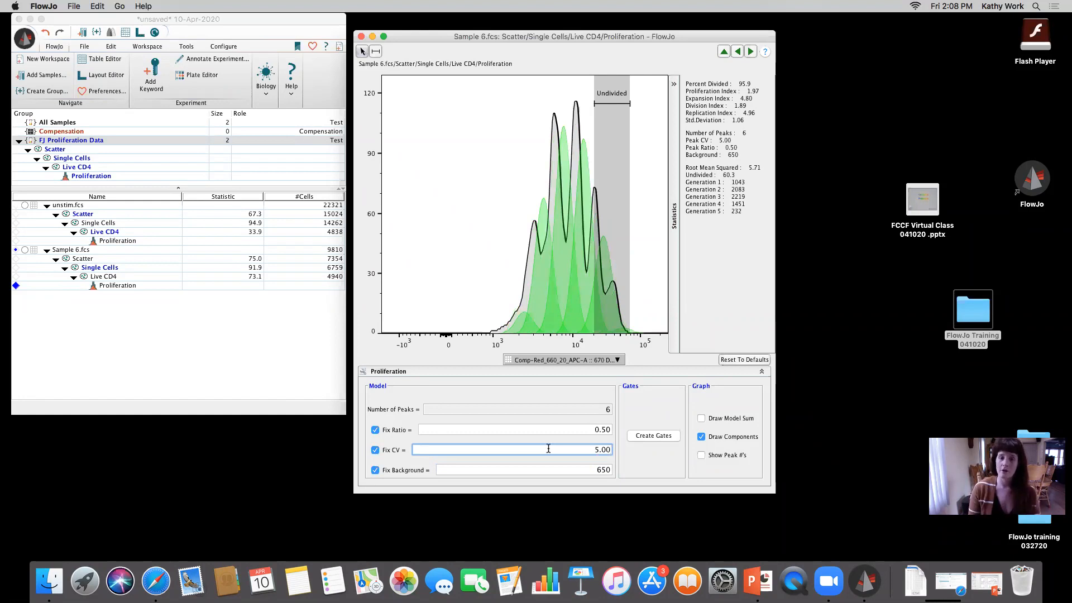
Step: Try fixed peak CVs of 3 and 2 in Sample 6's proliferation model
double_click(548, 449)
type("5")
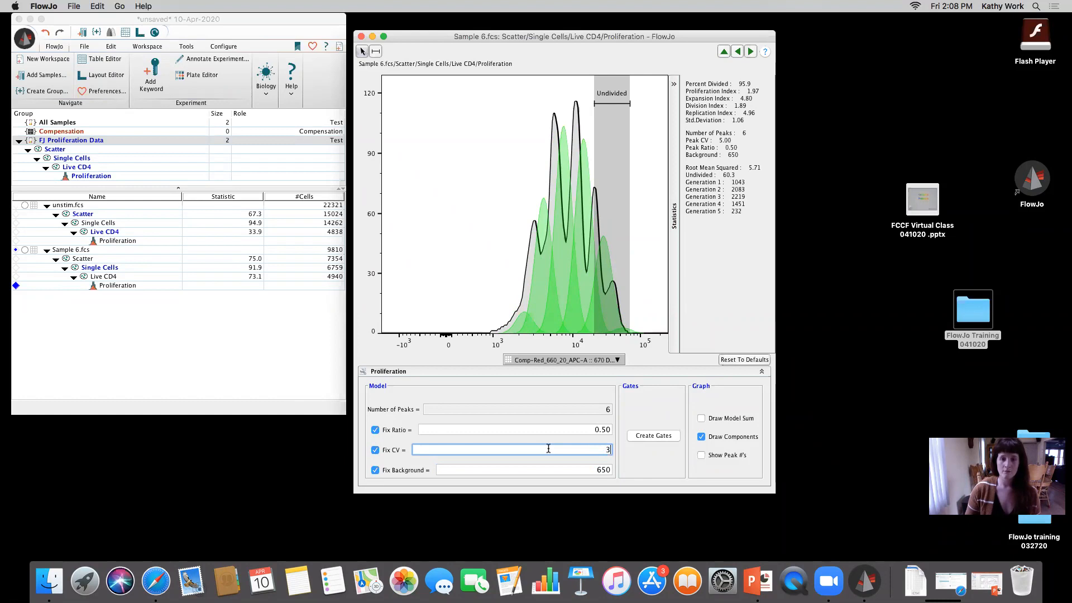
key("Return")
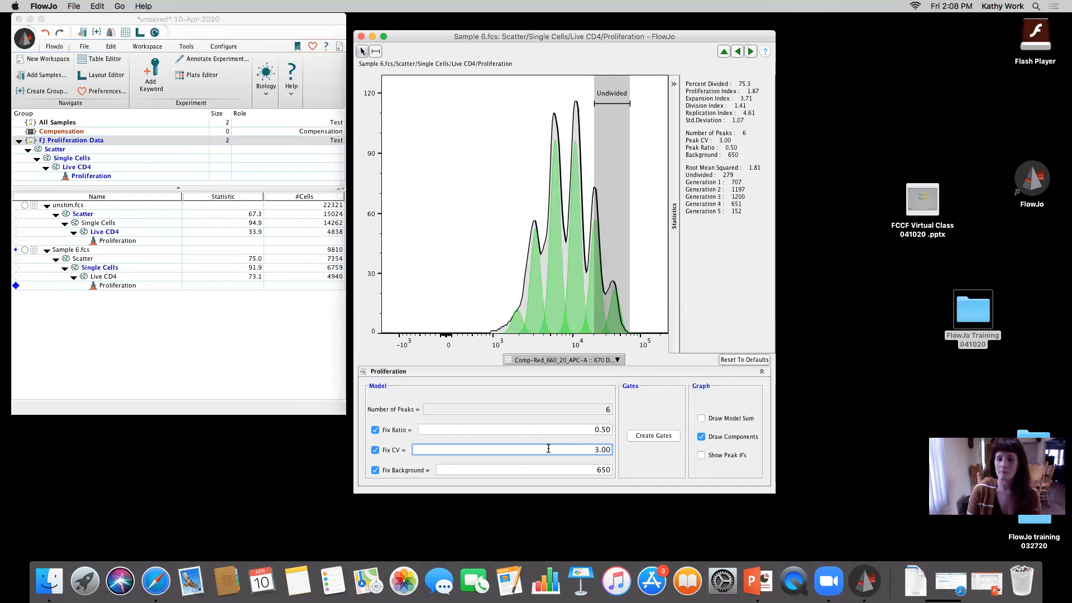
double_click(549, 448)
type("2")
key("Return")
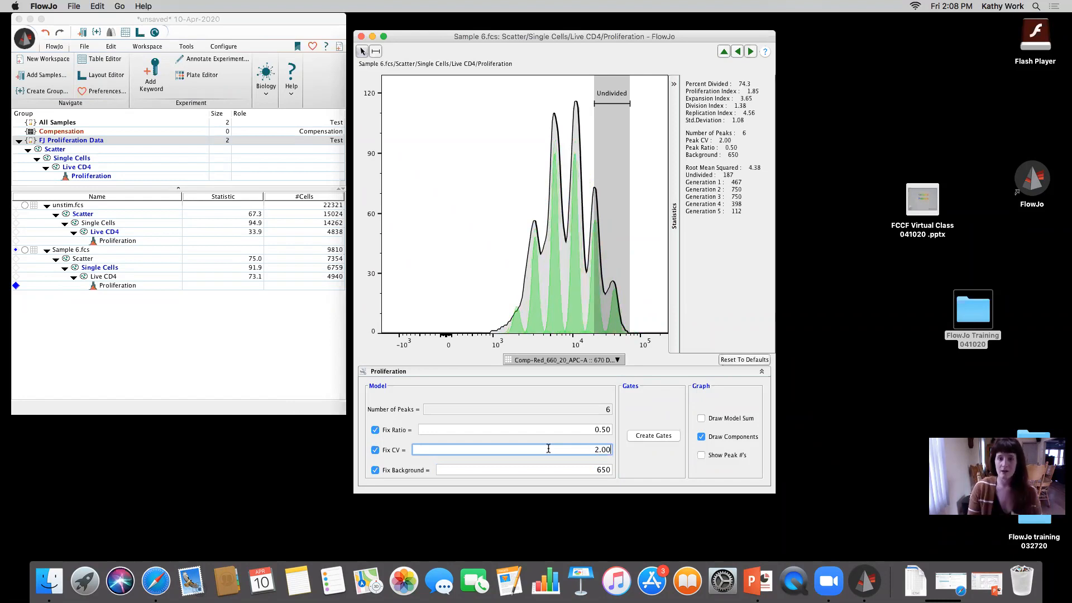
Step: Return the peak CV of Sample 6's model to 3 and stop fixing the CV so it is fitted freely
double_click(548, 451)
type("3")
key("Return")
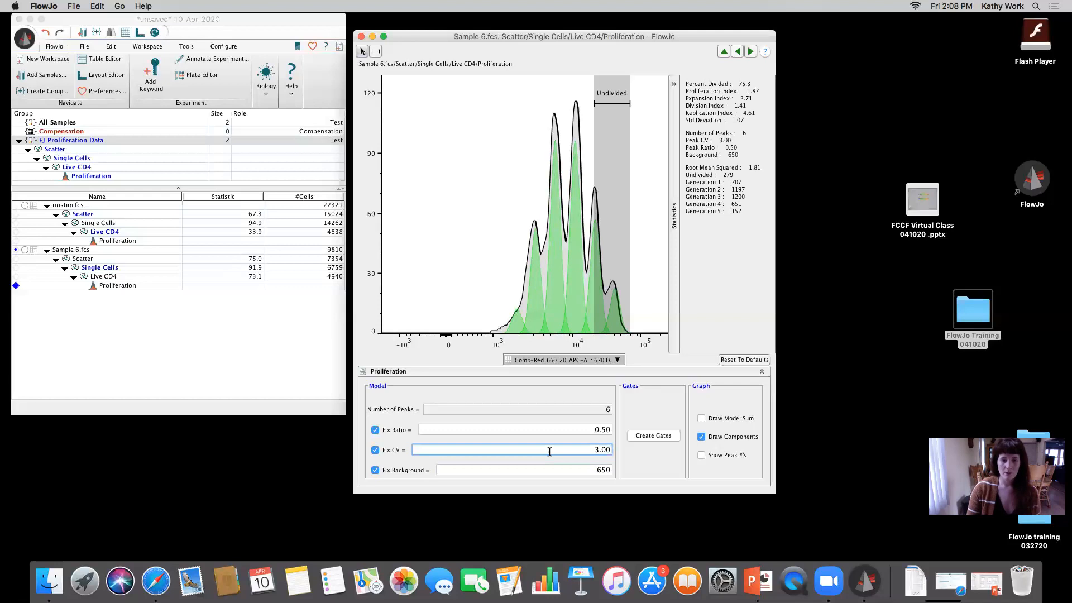
left_click(391, 452)
left_click(392, 452)
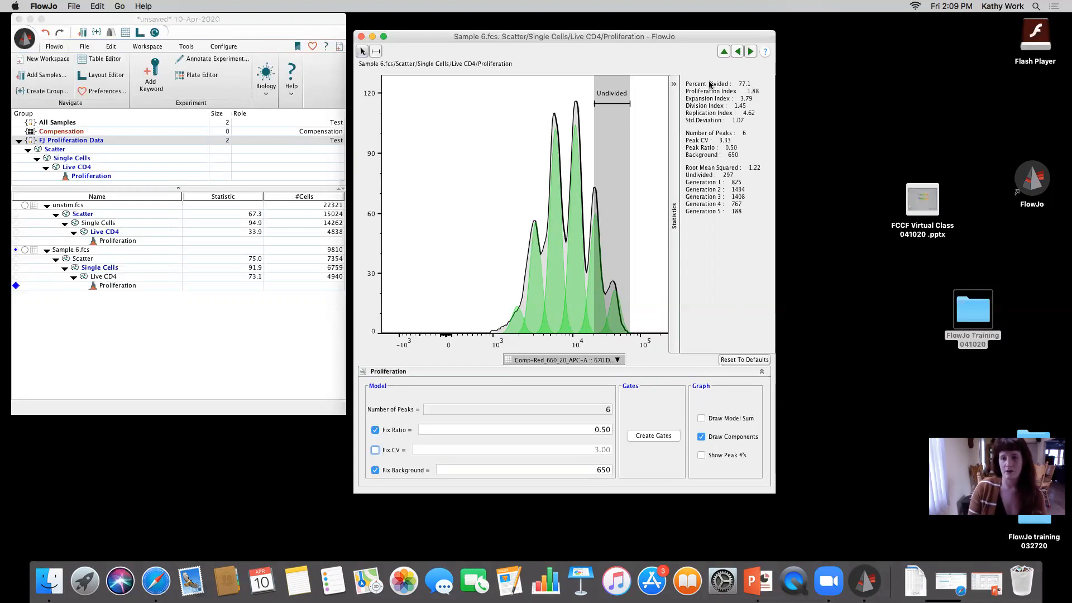
Step: Switch to the FCCF Virtual Class 041020 presentation and view the proliferation stat definitions slide below the model's statistics
left_click(987, 582)
left_click(116, 322)
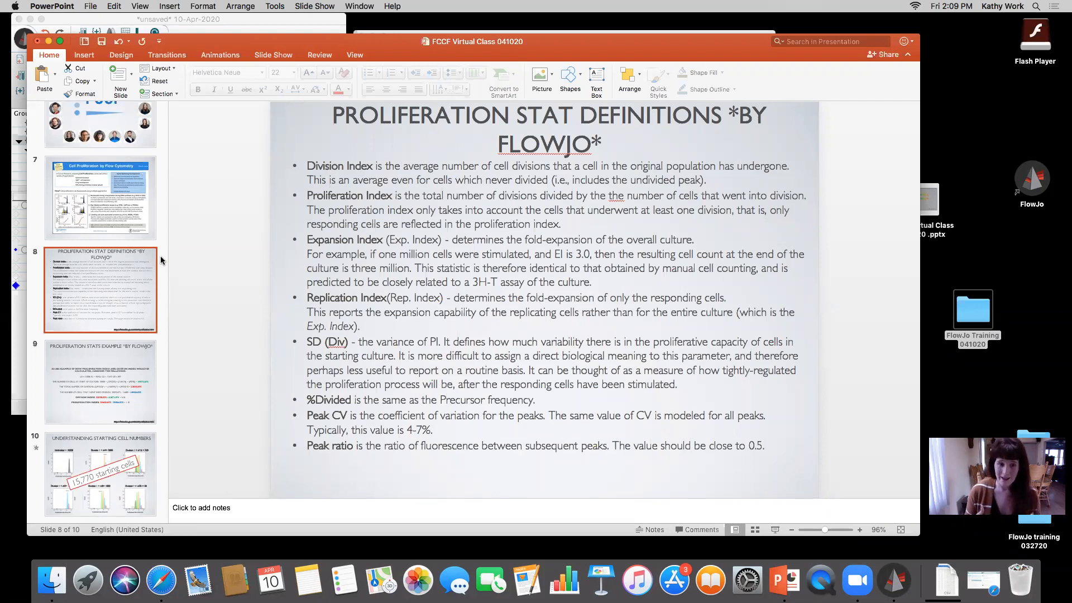
left_click_drag(383, 54, 450, 298)
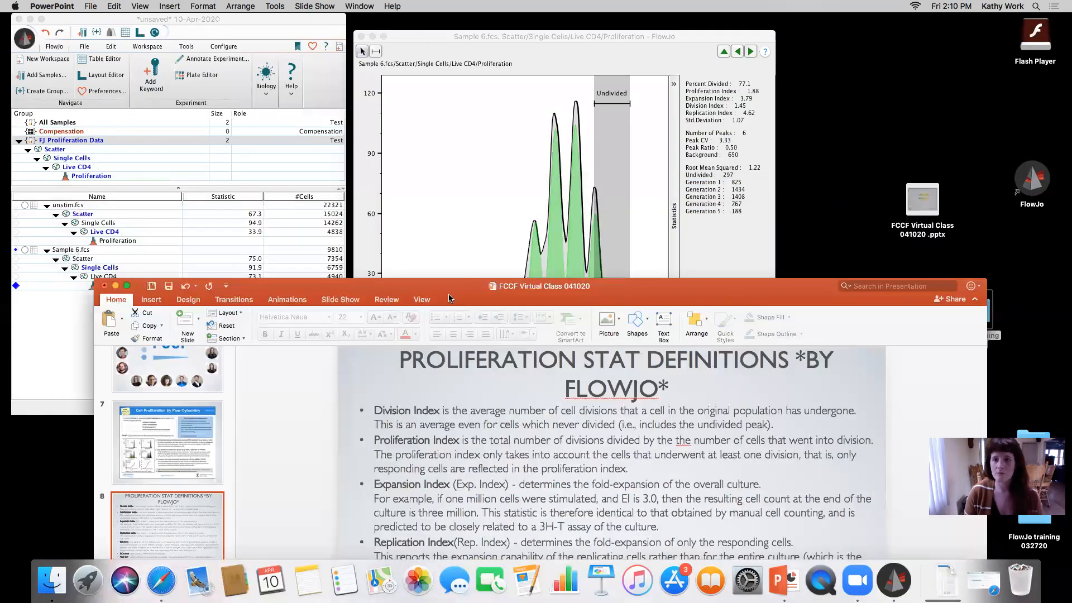
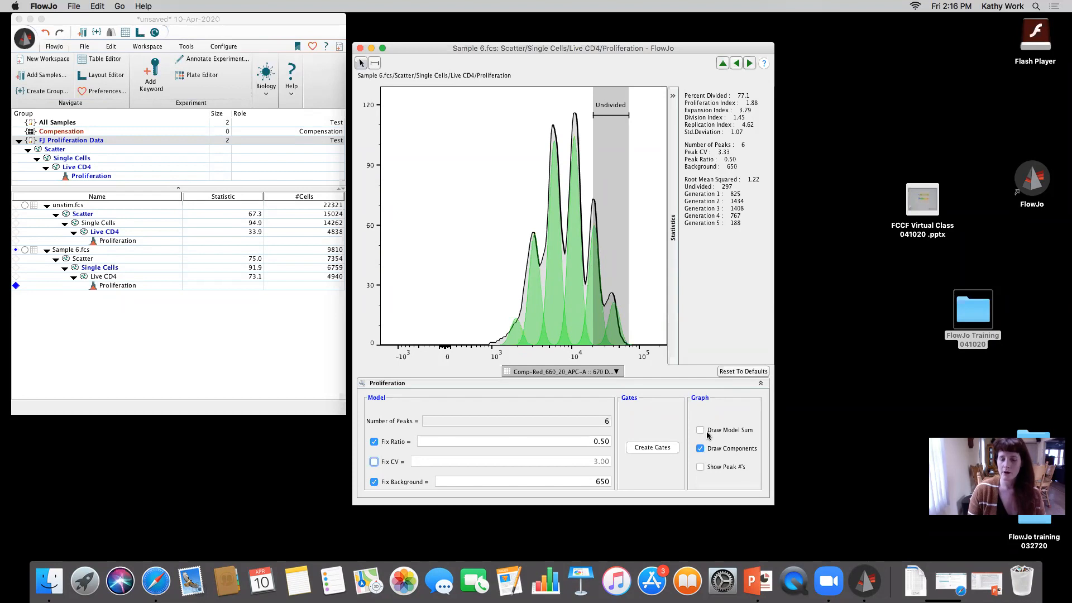
left_click(700, 467)
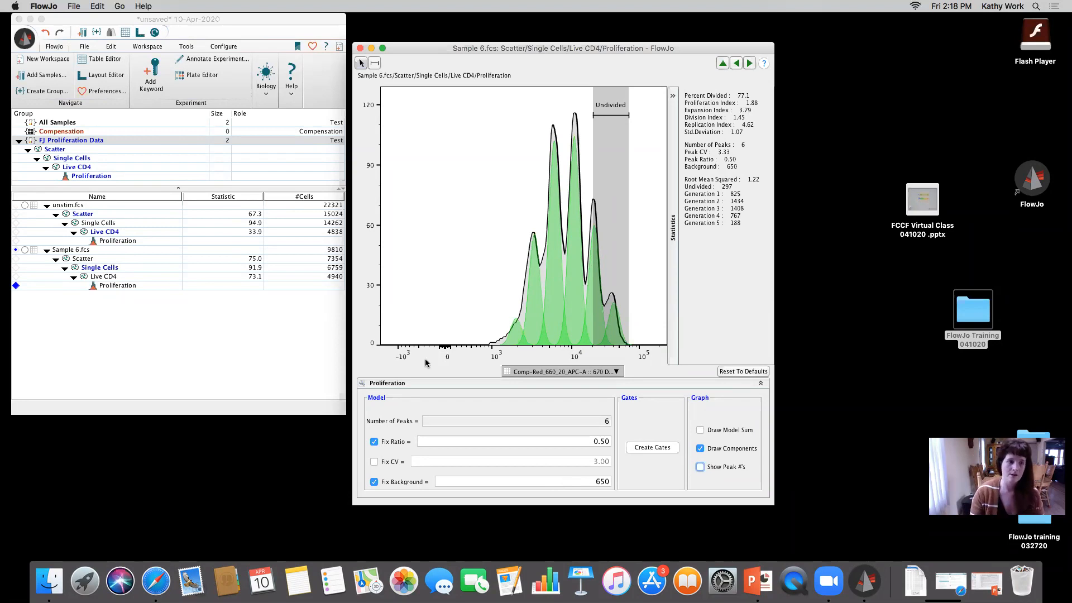
Step: Examine Sample 6's Live CD4 population in an enlarged plot of SSC-W against the 670 Dye, and close it
double_click(98, 276)
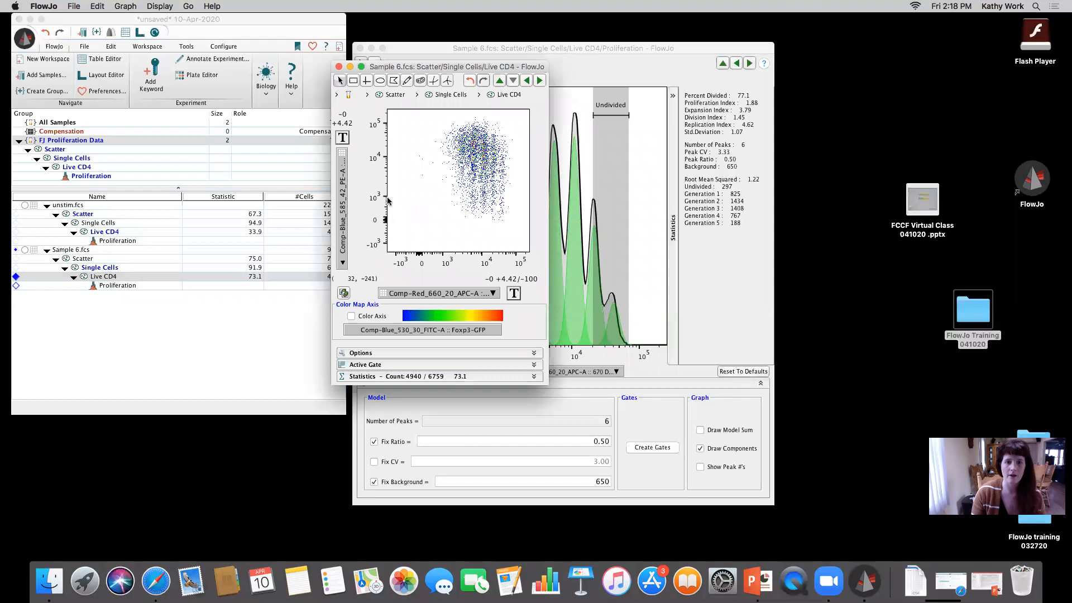
left_click(342, 211)
left_click(360, 246)
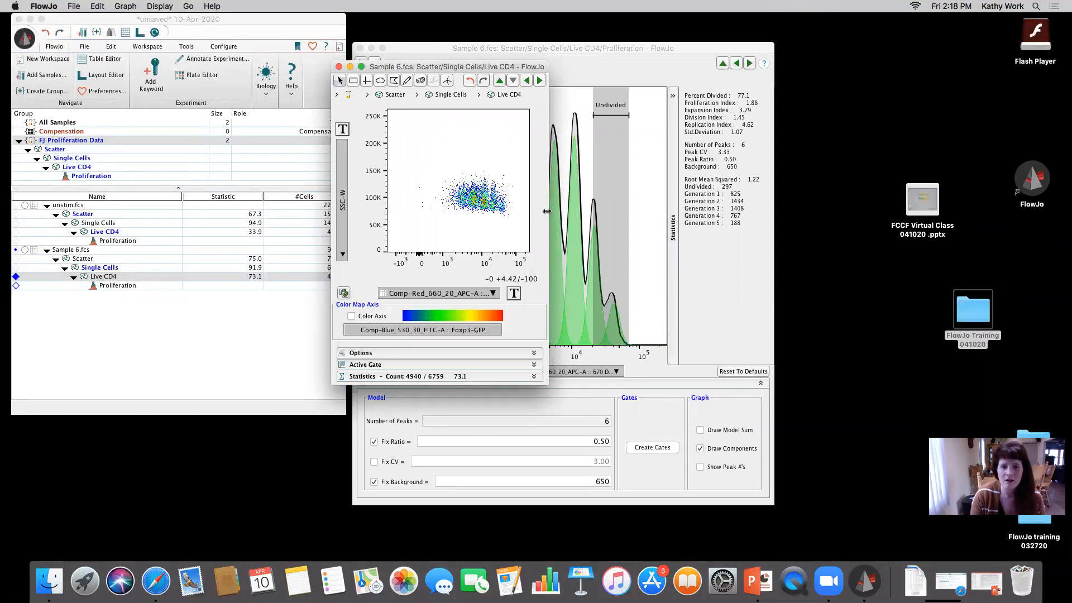
left_click_drag(549, 212, 719, 213)
left_click_drag(330, 385, 286, 455)
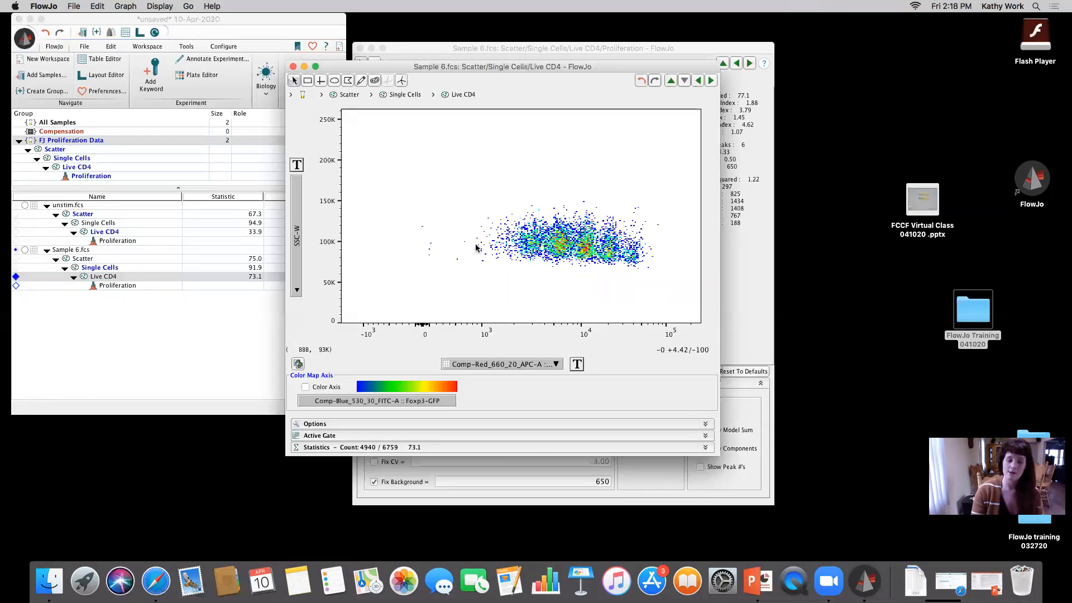
left_click_drag(664, 65, 580, 67)
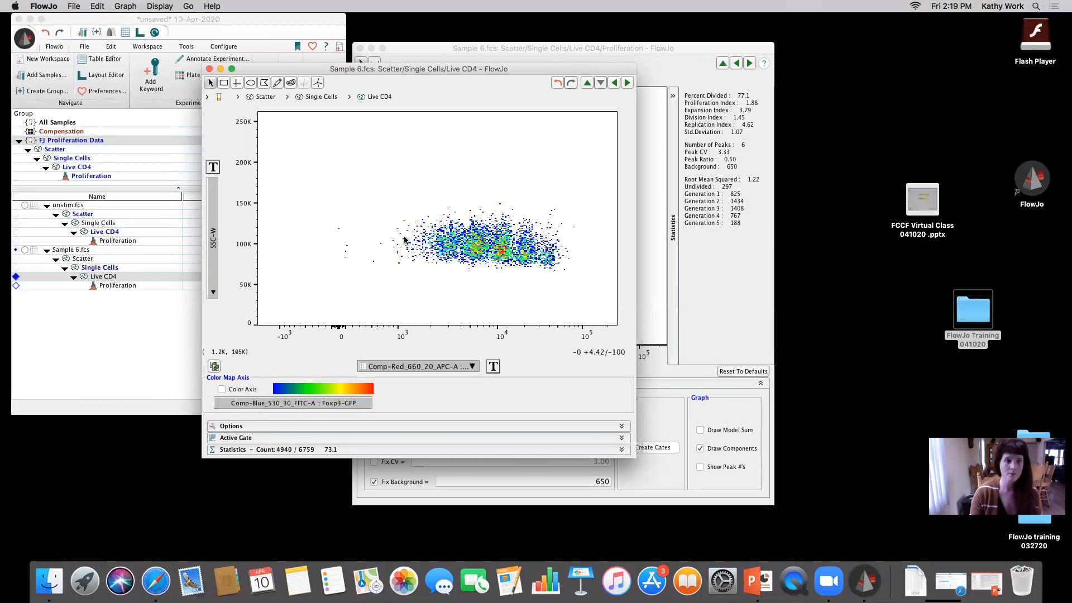
left_click(210, 69)
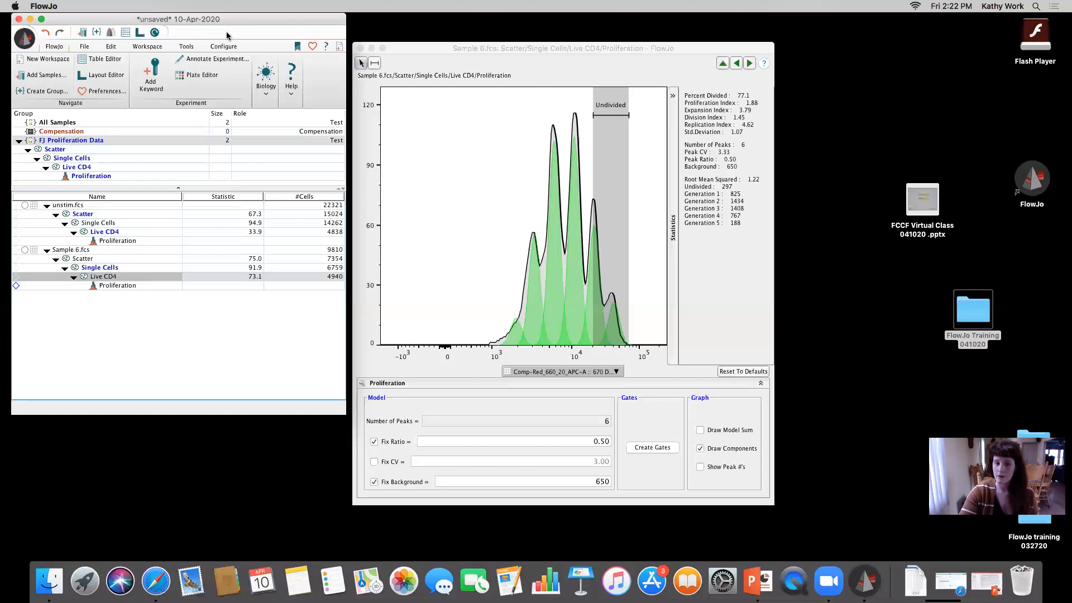
Step: Create workspace gates for each generation of Sample 6's proliferation model, and close the model window
left_click_drag(653, 52, 666, 65)
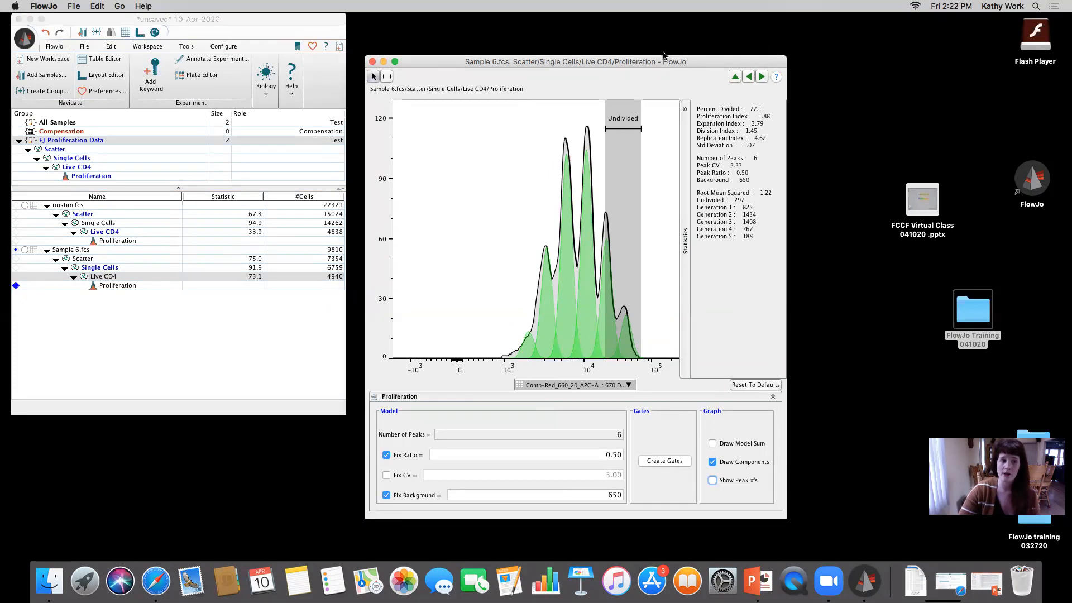
left_click_drag(664, 62, 685, 50)
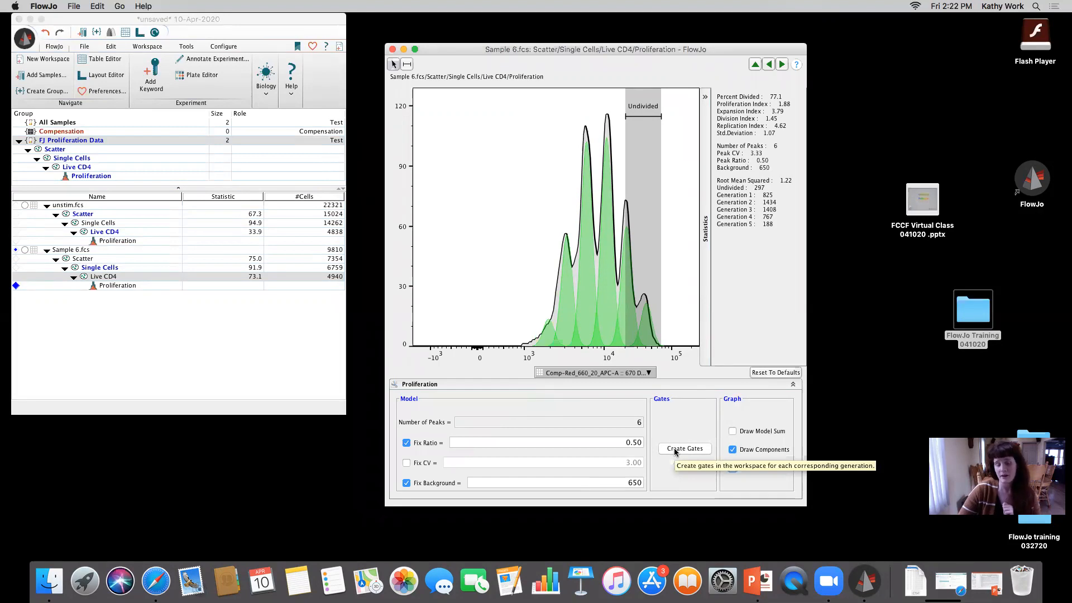
left_click(119, 285)
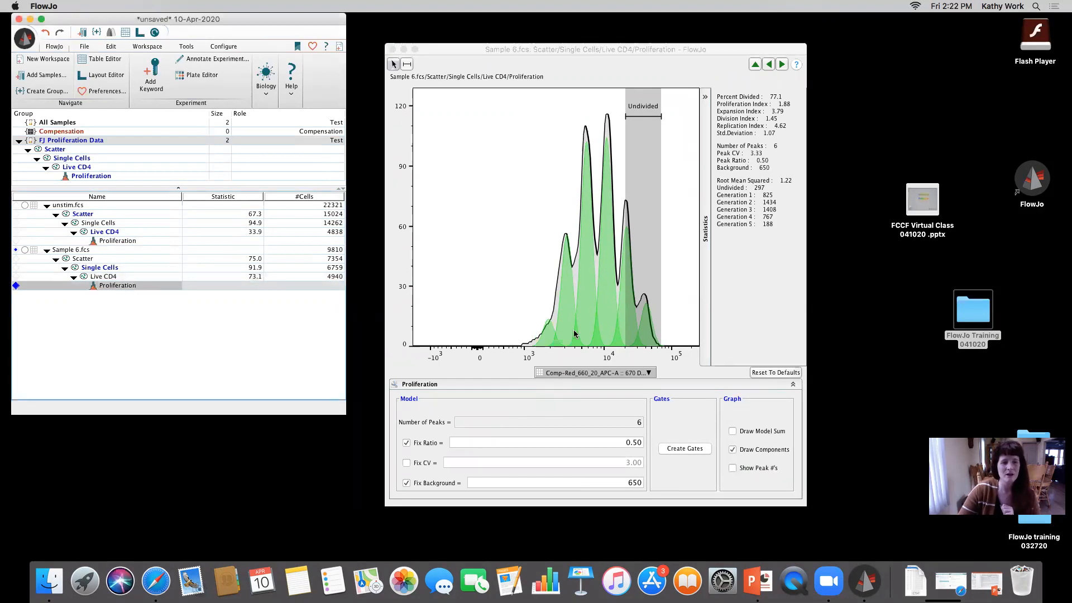
left_click(685, 448)
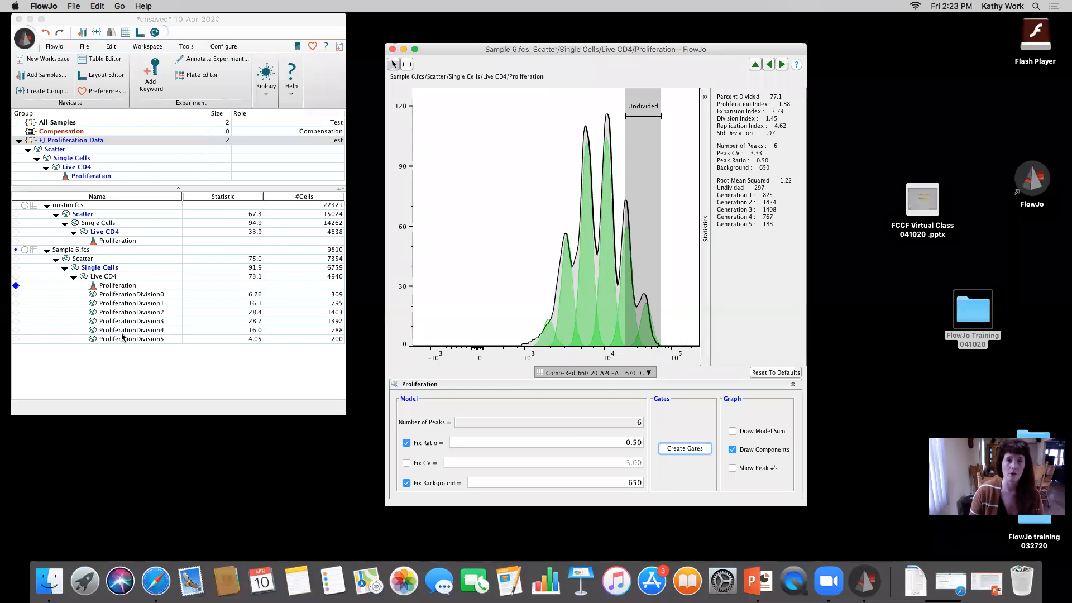
left_click(392, 50)
Step: Add Sample 6's proliferation statistics as columns in the Table Editor, and enlarge the editor to review them
left_click(124, 34)
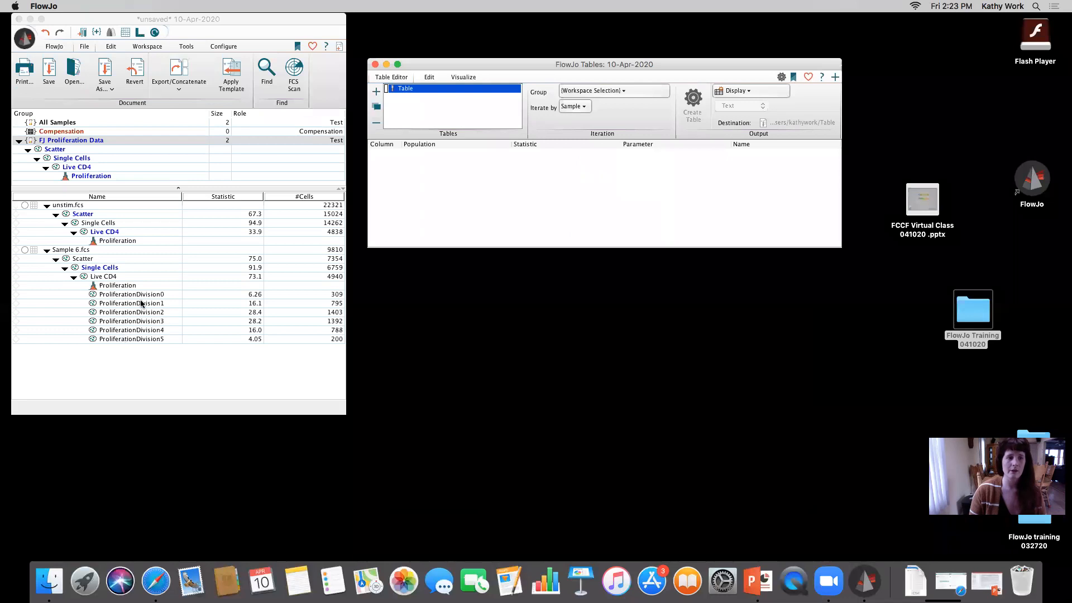
left_click_drag(114, 287, 441, 196)
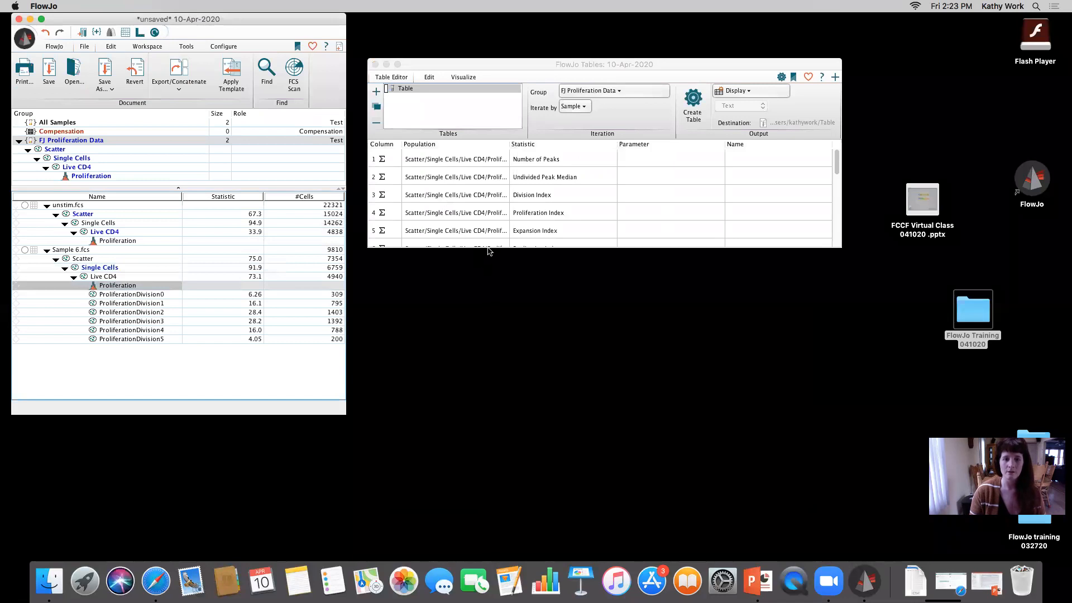
left_click_drag(489, 249, 502, 492)
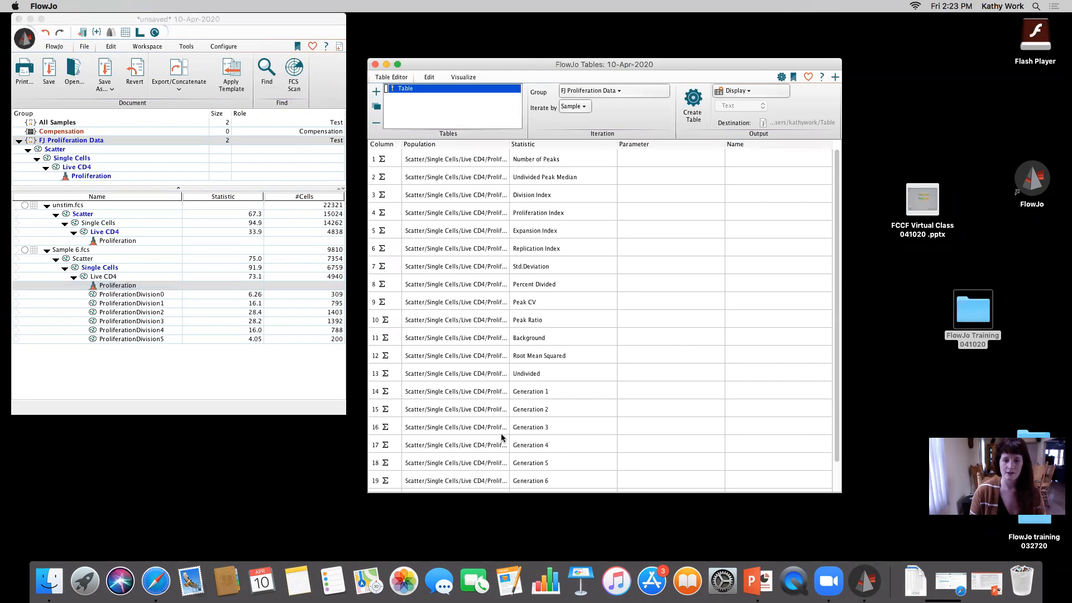
scroll(501, 437, "down", 2)
scroll(504, 434, "up", 2)
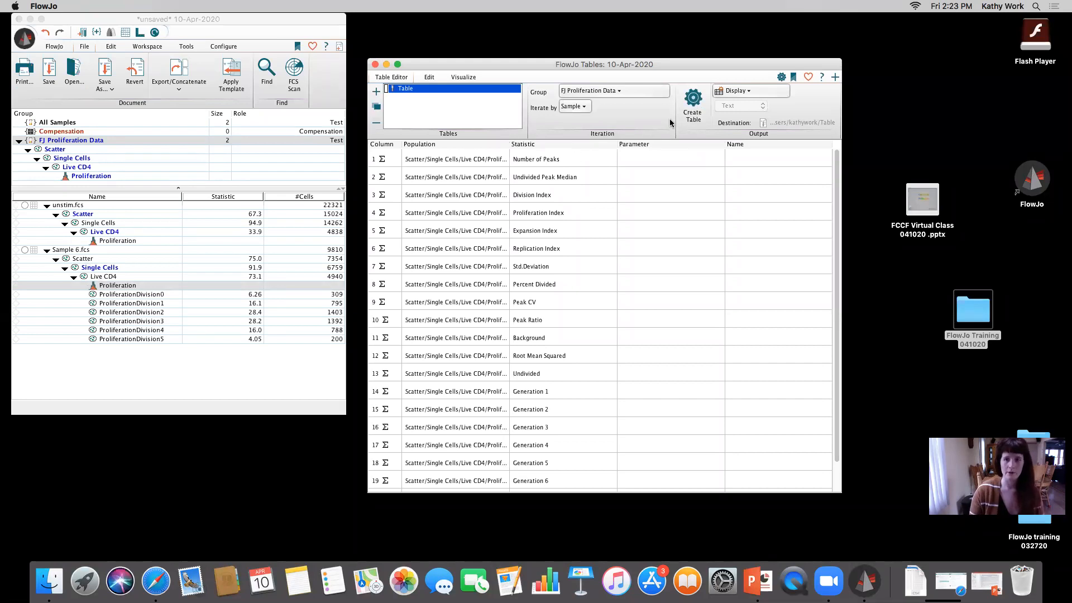
Step: Generate the proliferation statistics table for both samples, read across its columns, and close the table and its editor
left_click(686, 107)
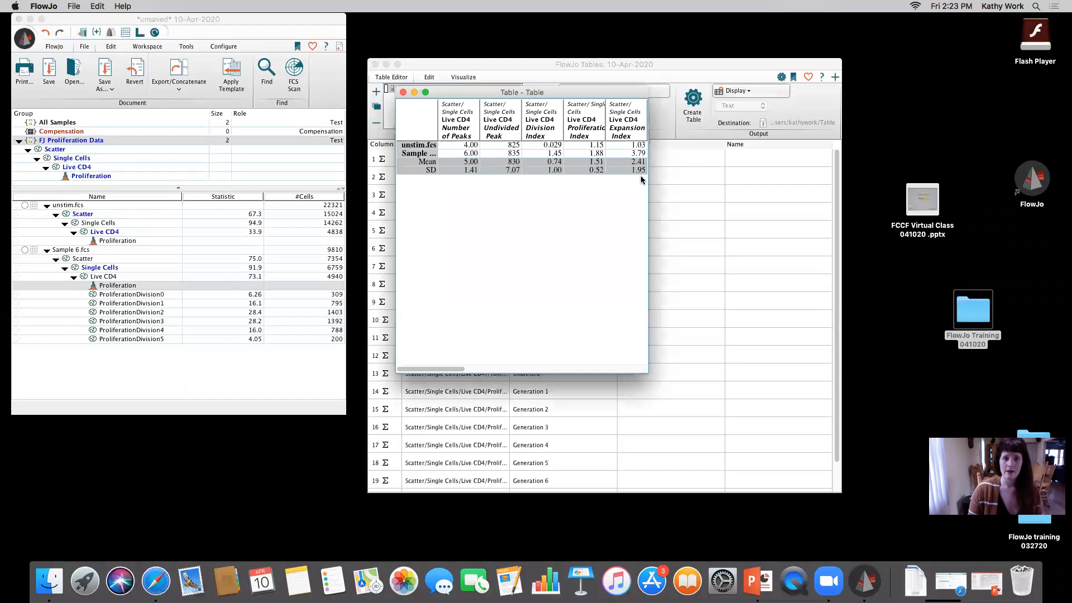
left_click_drag(649, 181, 753, 171)
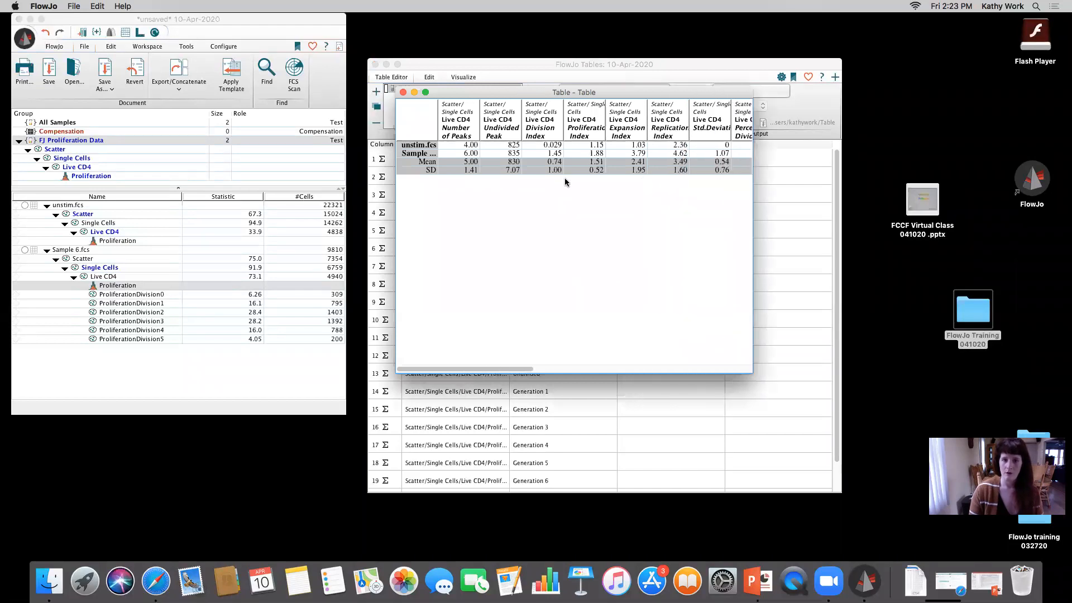
left_click_drag(555, 371, 623, 370)
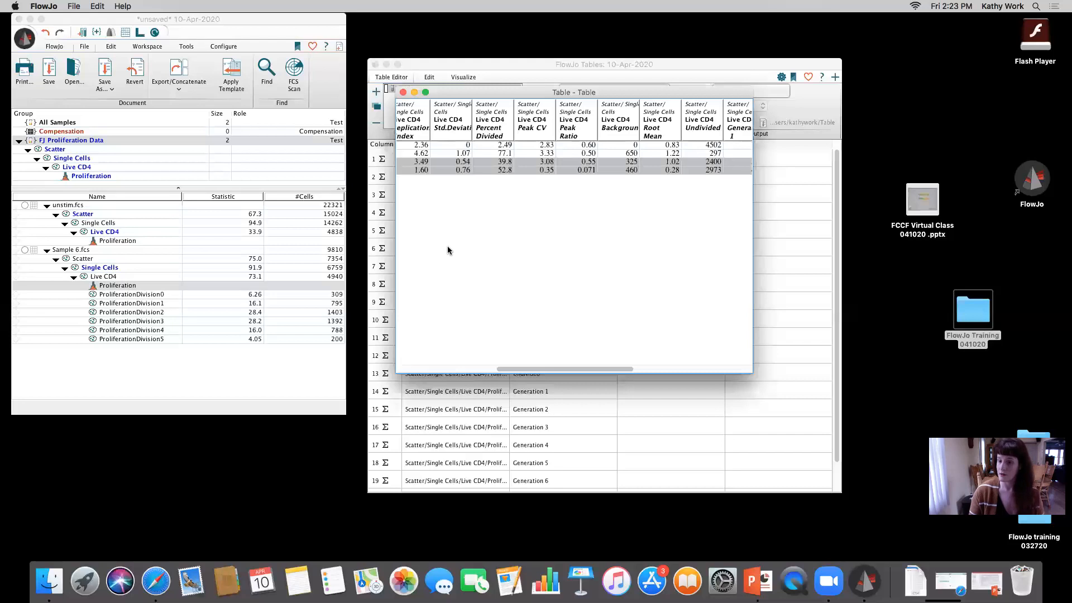
left_click(403, 93)
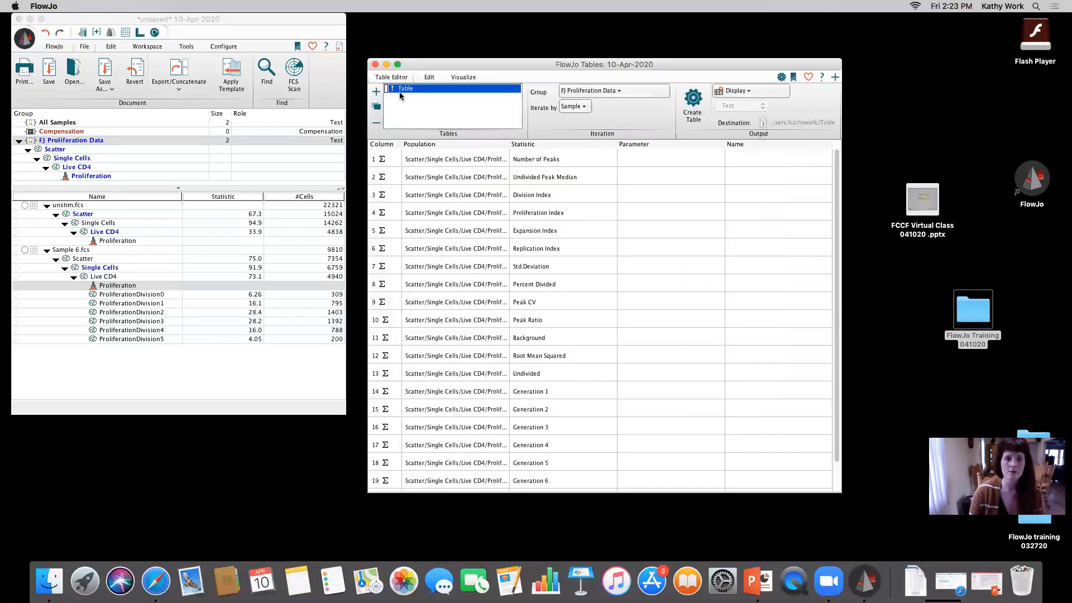
left_click(375, 65)
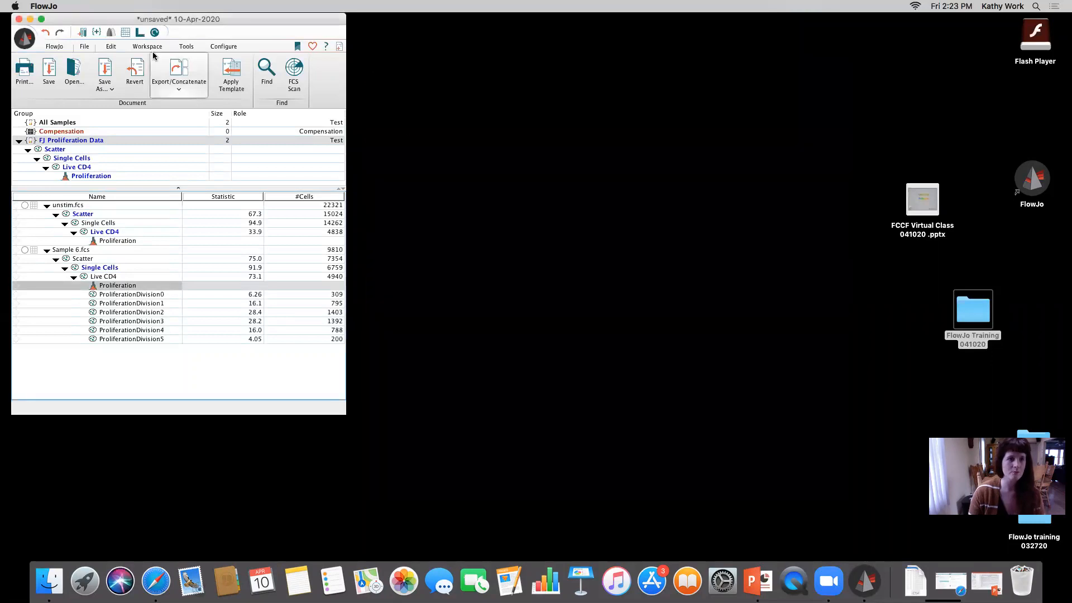
Step: Place Sample 6's proliferation graph and its statistics in a layout, with the Layout Editor enlarged to show them
left_click(137, 34)
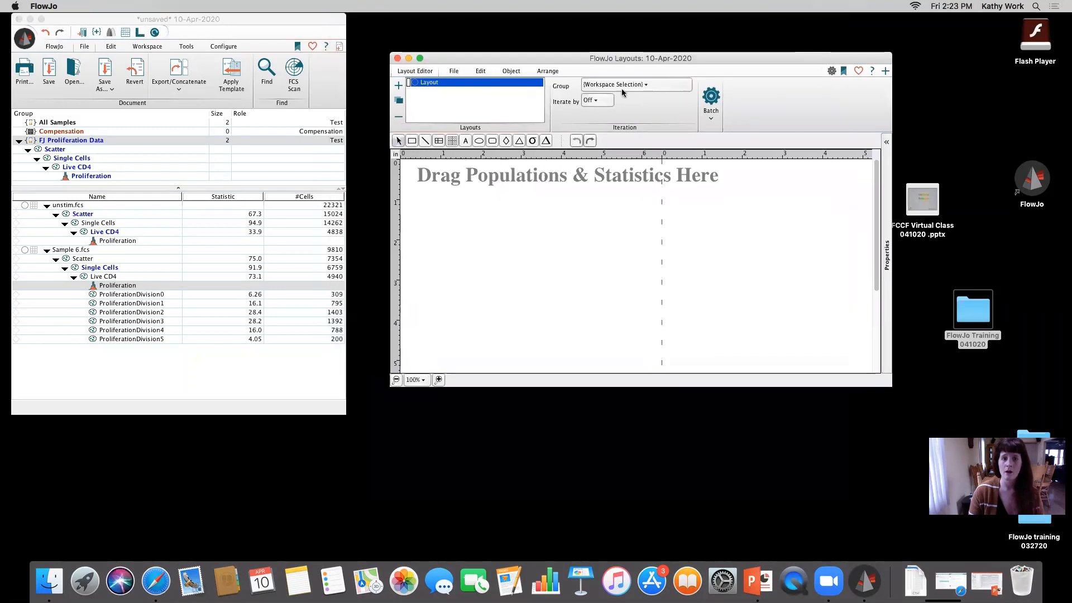
left_click(120, 288)
left_click_drag(120, 288, 525, 333)
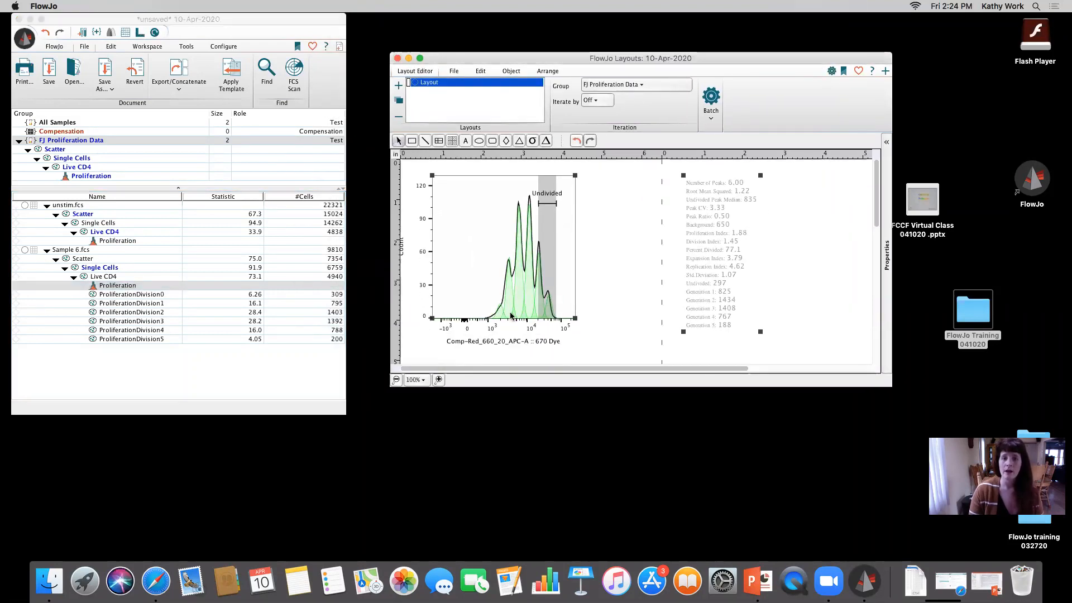
left_click_drag(561, 389, 562, 504)
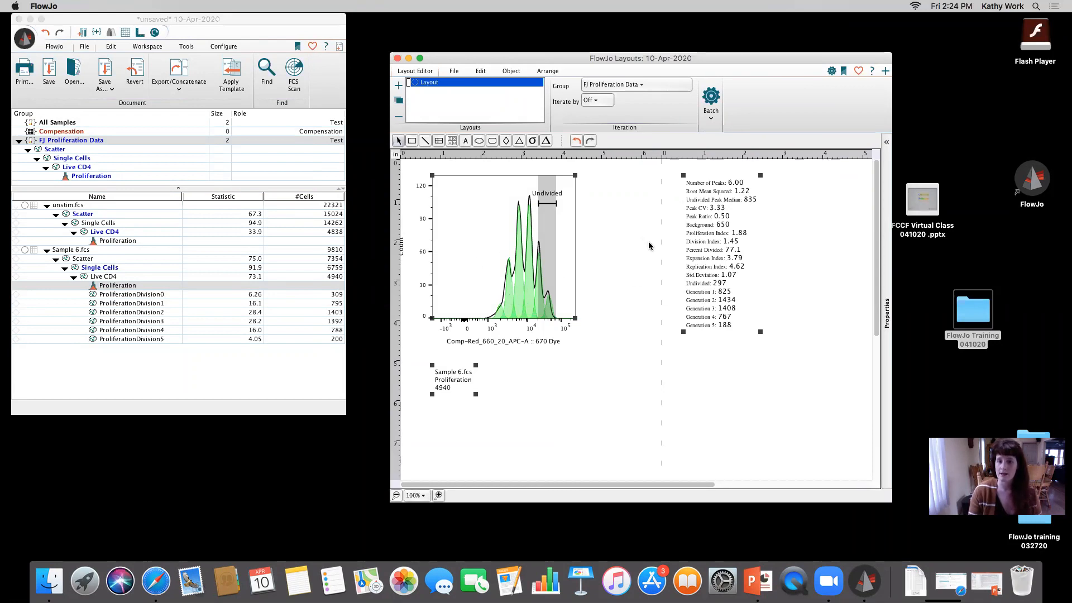
left_click_drag(484, 236, 500, 238)
Step: Set the X axis label of the layout's proliferation graph to "Proliferation dye eFluor 670"
double_click(501, 228)
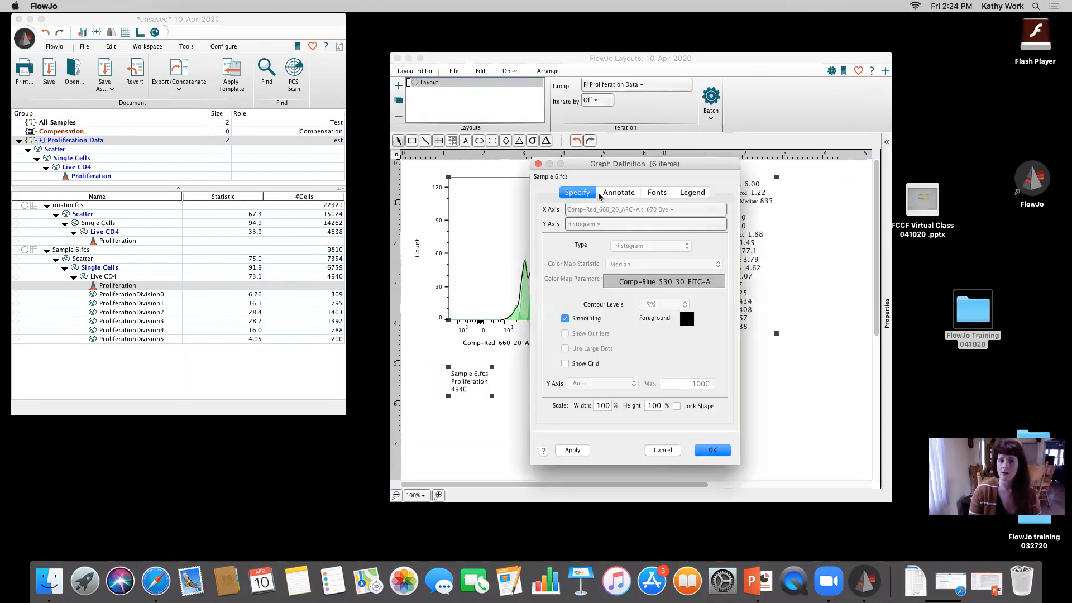
left_click(613, 193)
left_click(601, 356)
type("Proliferation dye ")
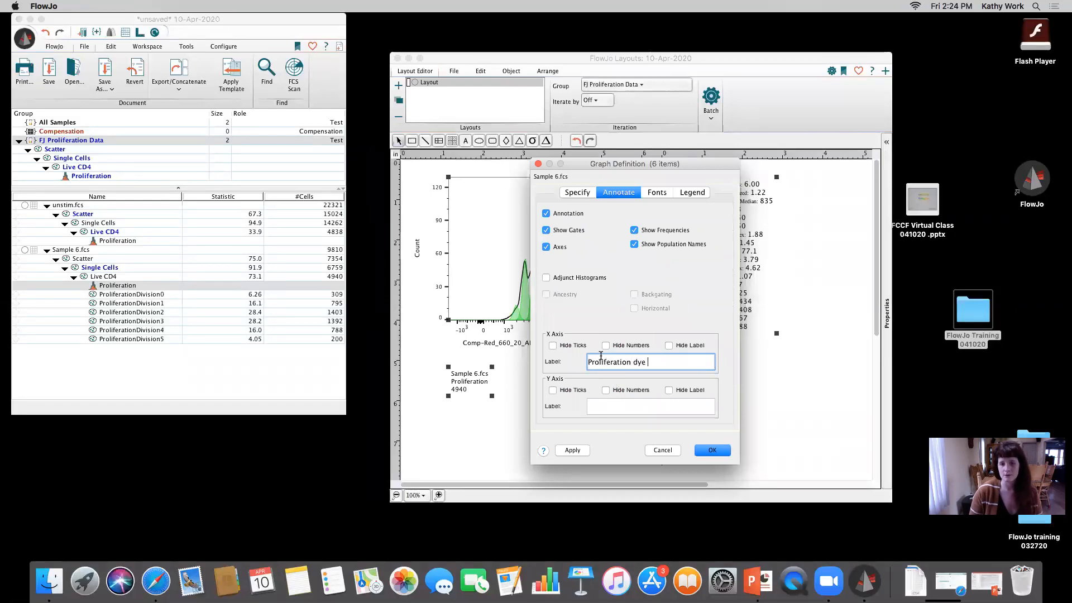
type("EFl")
key("BackSpace")
key("BackSpace")
key("BackSpace")
type("eFluor ")
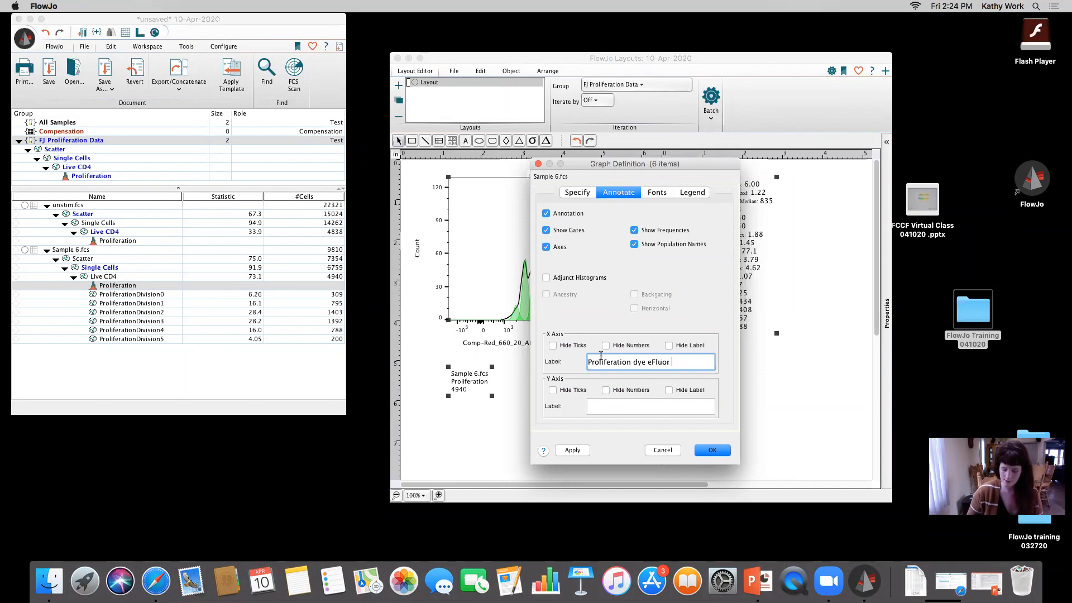
type("670")
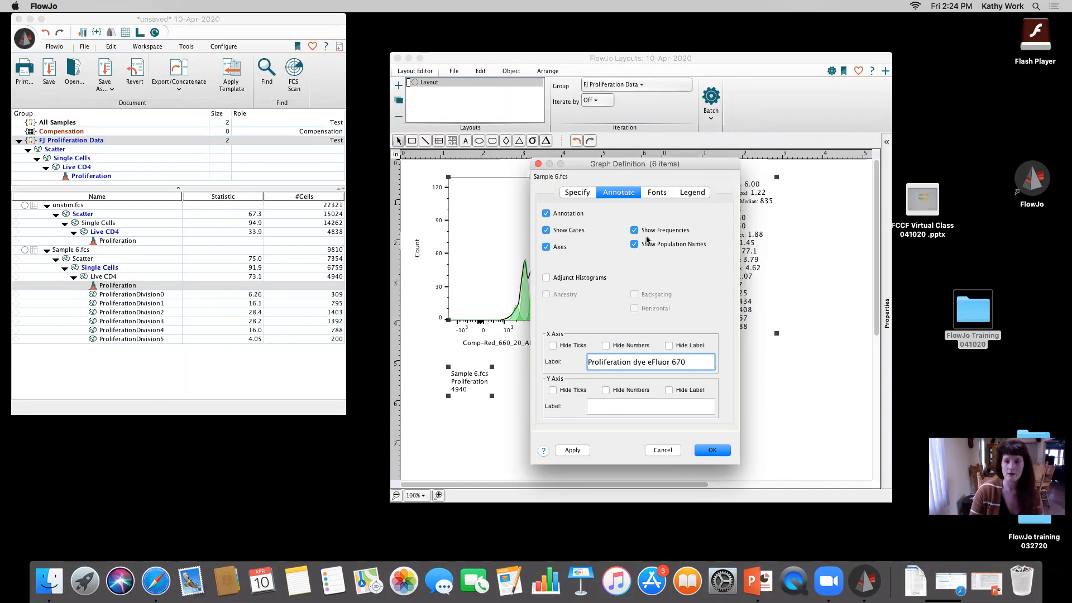
Step: Delete the sample caption beneath the layout's proliferation graph and move the graph up to the page's upper edge
left_click(657, 192)
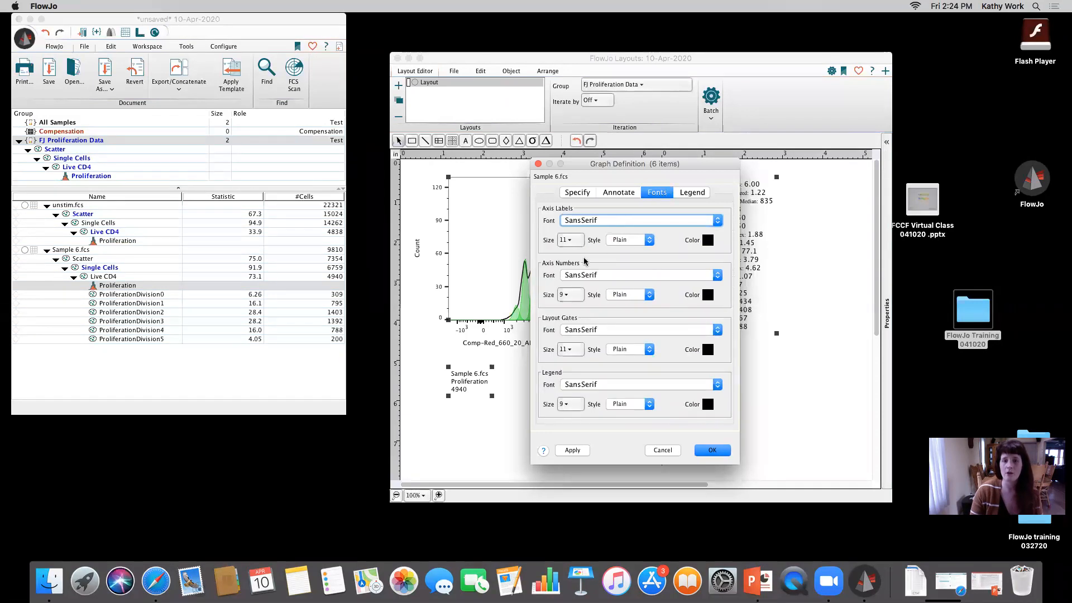
left_click(711, 450)
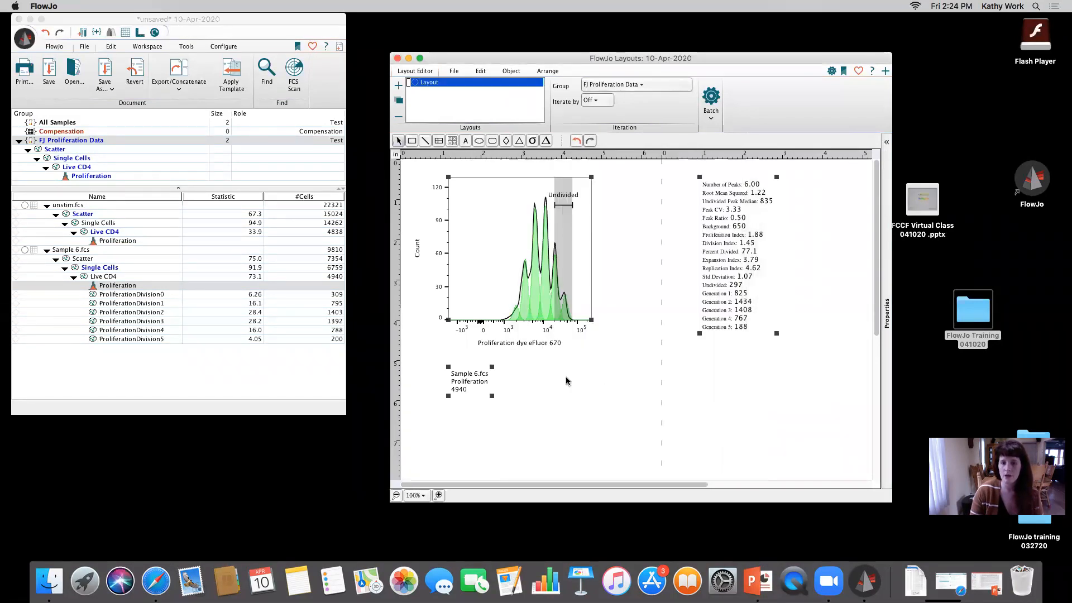
left_click(464, 387)
key("Delete")
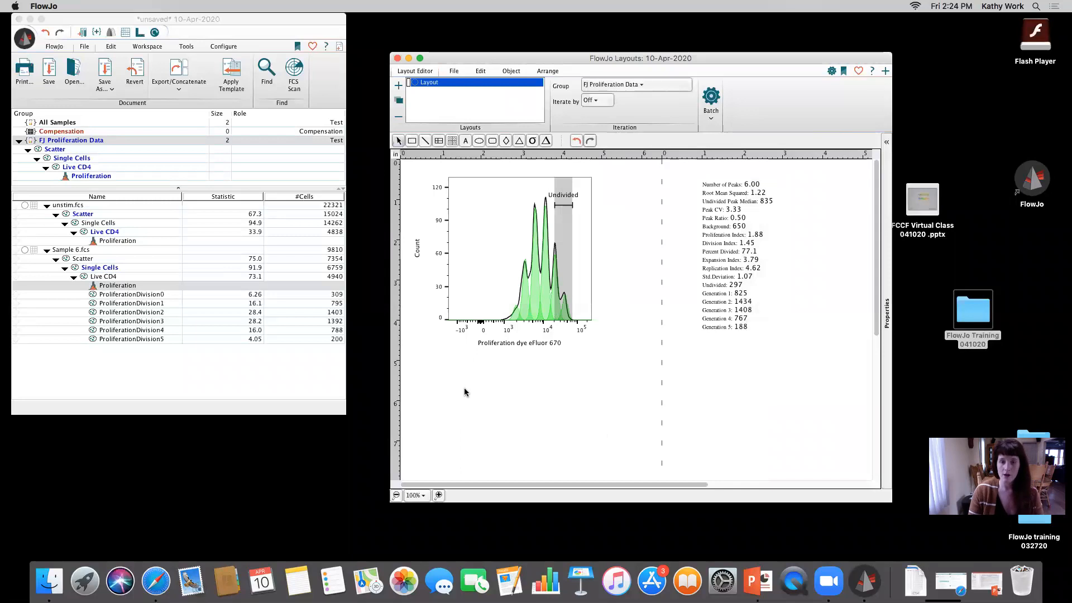
left_click_drag(491, 282, 491, 265)
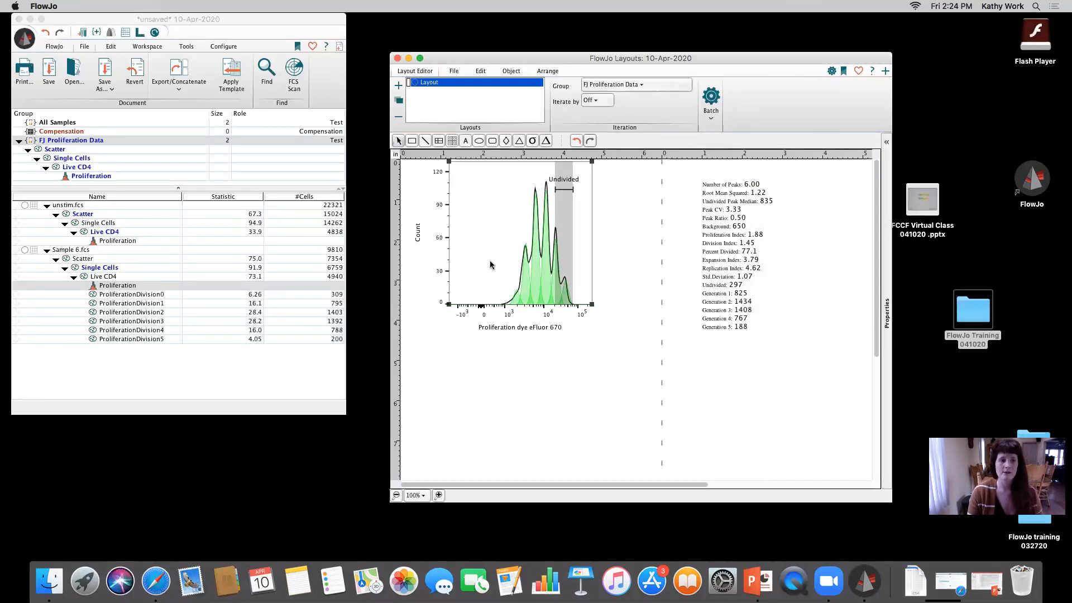
Step: Place Sample 6's ProliferationDivision0 histogram below the proliferation graph, and make room by enlarging the Layout Editor and moving the statistics aside
left_click_drag(158, 297, 587, 393)
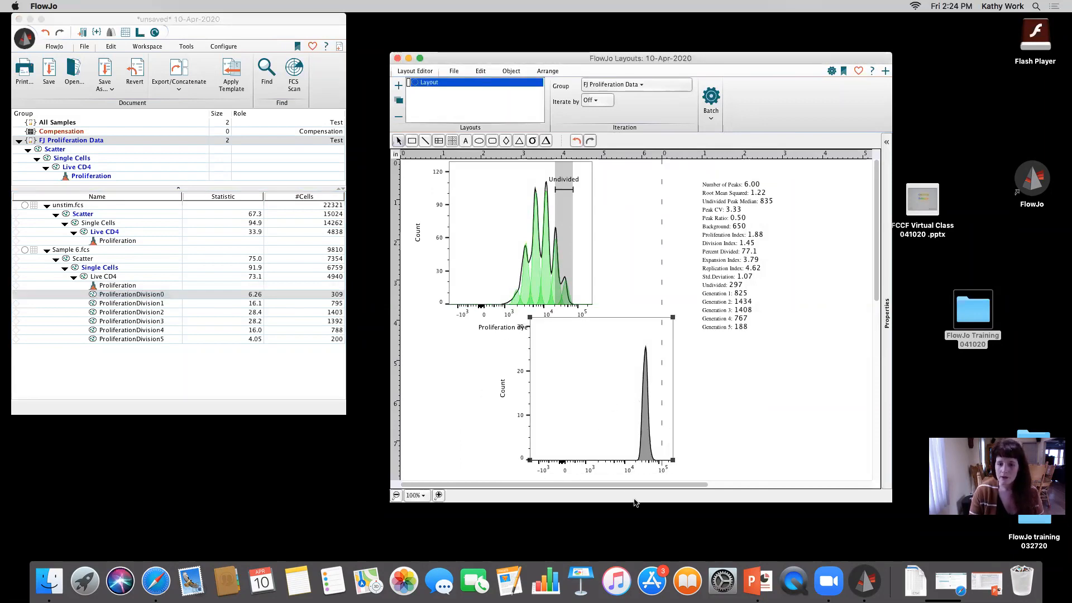
left_click_drag(633, 504, 633, 539)
left_click_drag(593, 431, 666, 433)
left_click_drag(748, 264, 805, 250)
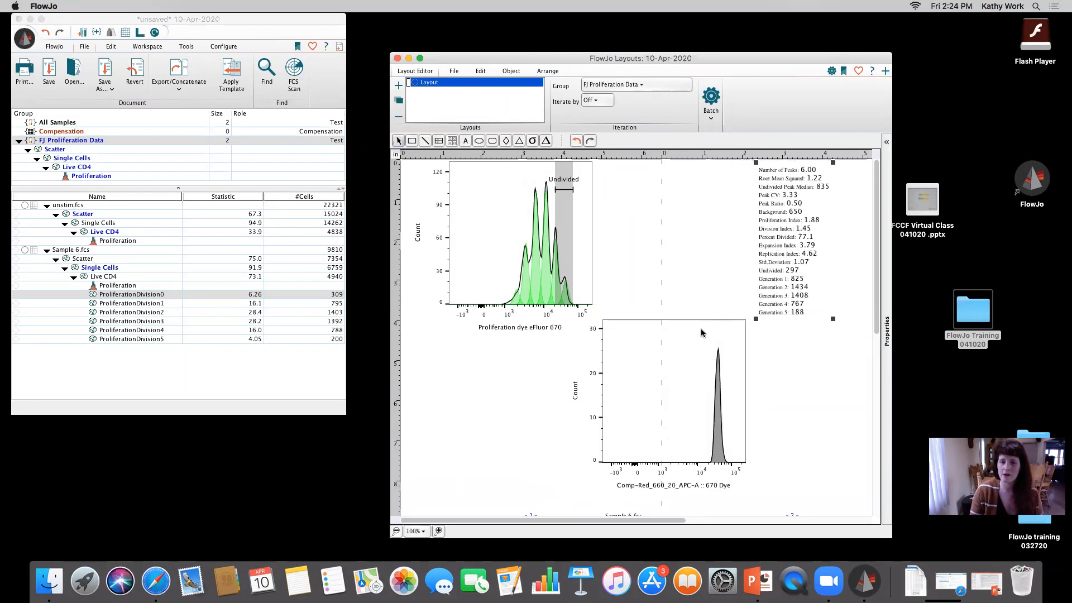
left_click_drag(692, 338, 691, 336)
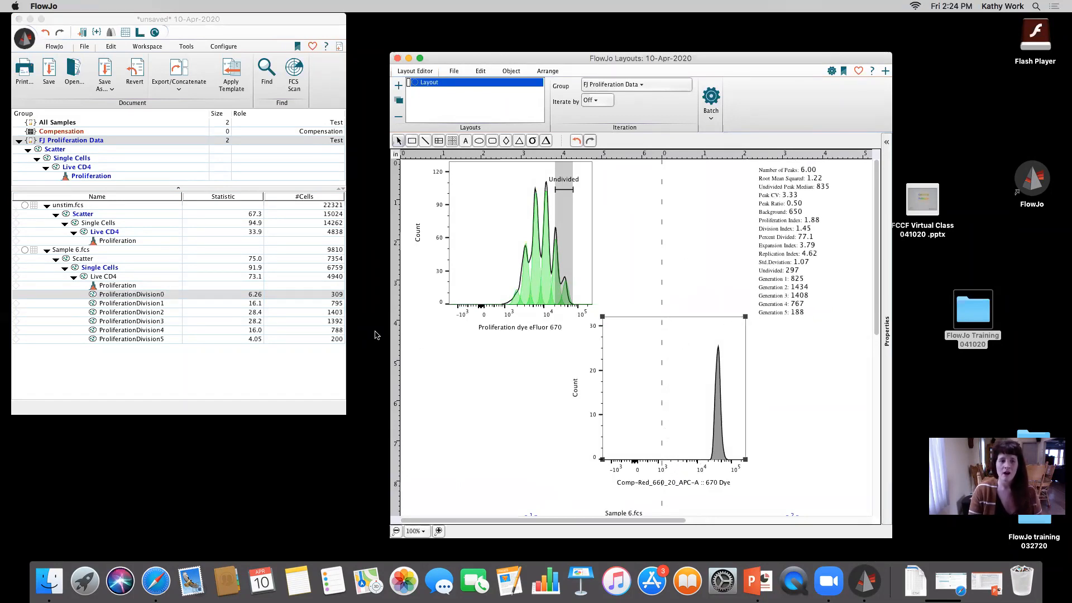
Step: Overlay ProliferationDivision1 through ProliferationDivision5 on the ProliferationDivision0 histogram and reposition the overlay so its legend is readable
left_click(158, 304)
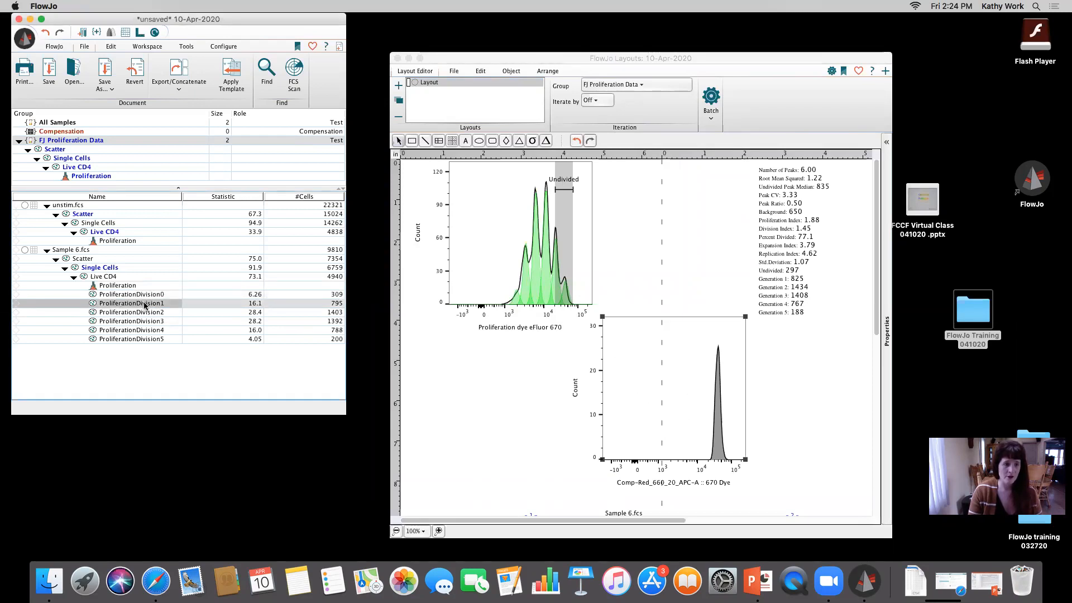
left_click(144, 335, "shift")
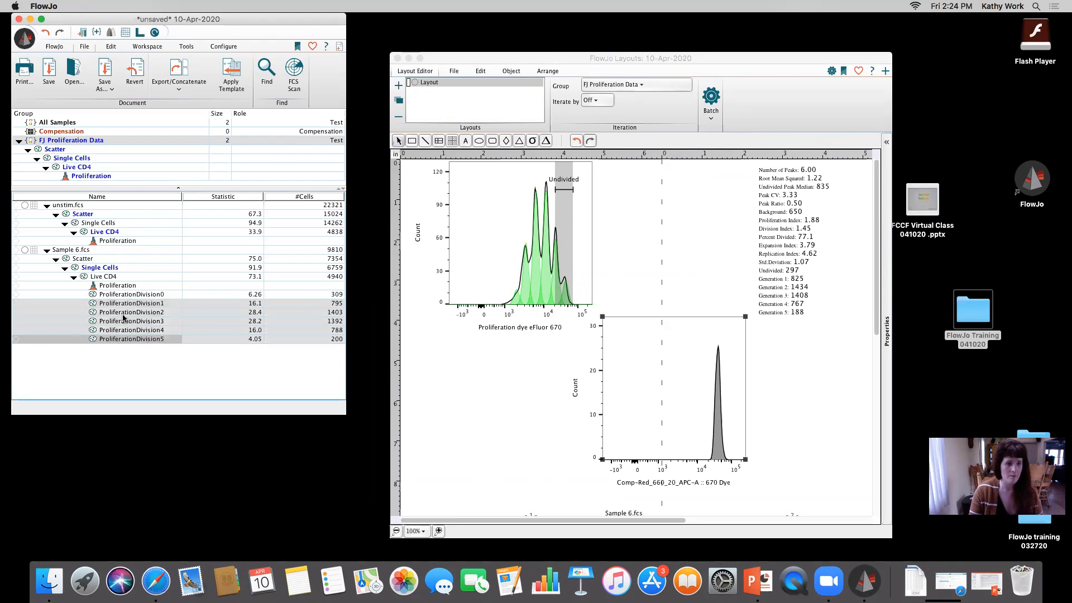
left_click_drag(125, 311, 655, 367)
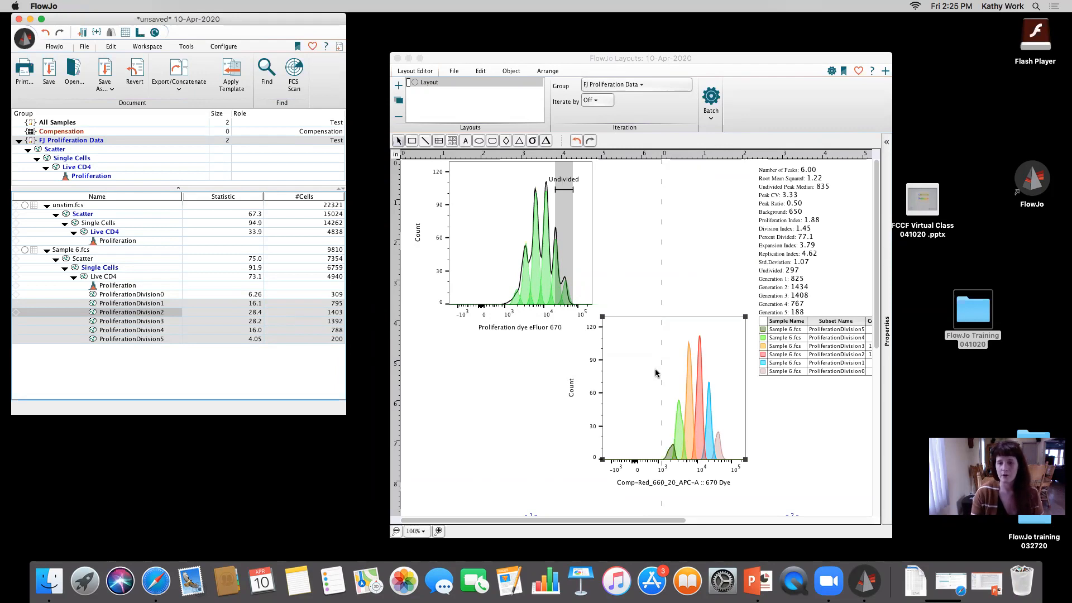
left_click_drag(690, 389, 634, 415)
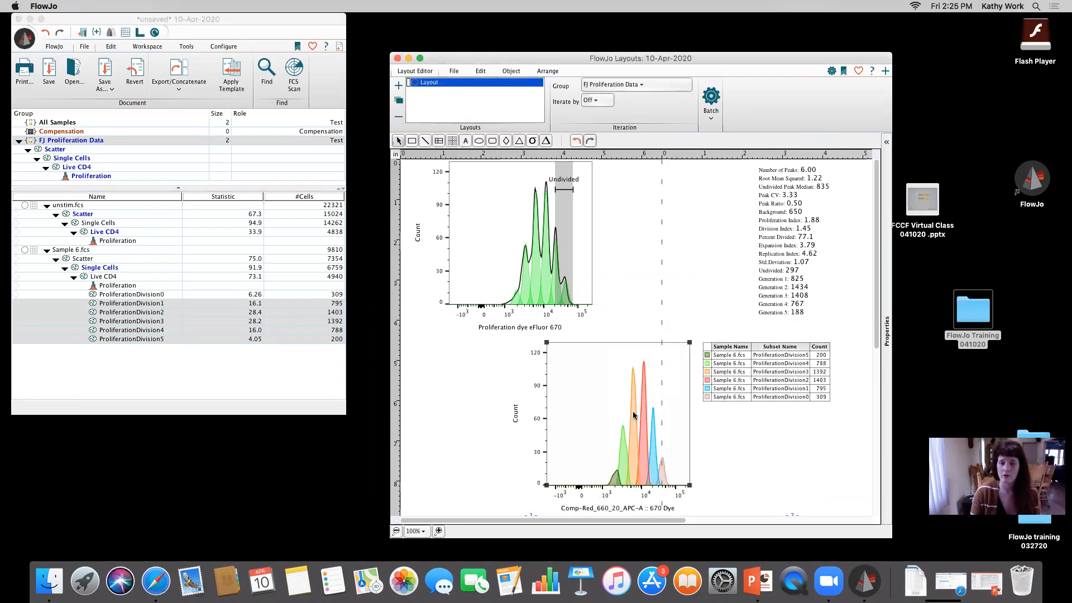
left_click_drag(644, 366, 670, 340)
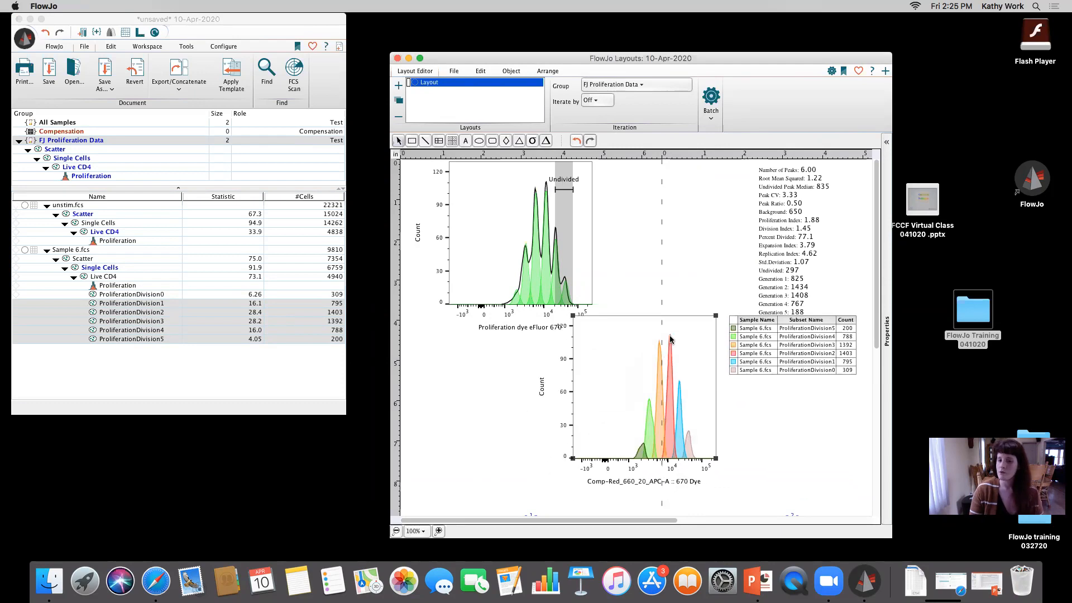
Step: Try an offset display of the overlaid generation histograms, and switch them to Stagger Offset
right_click(670, 339)
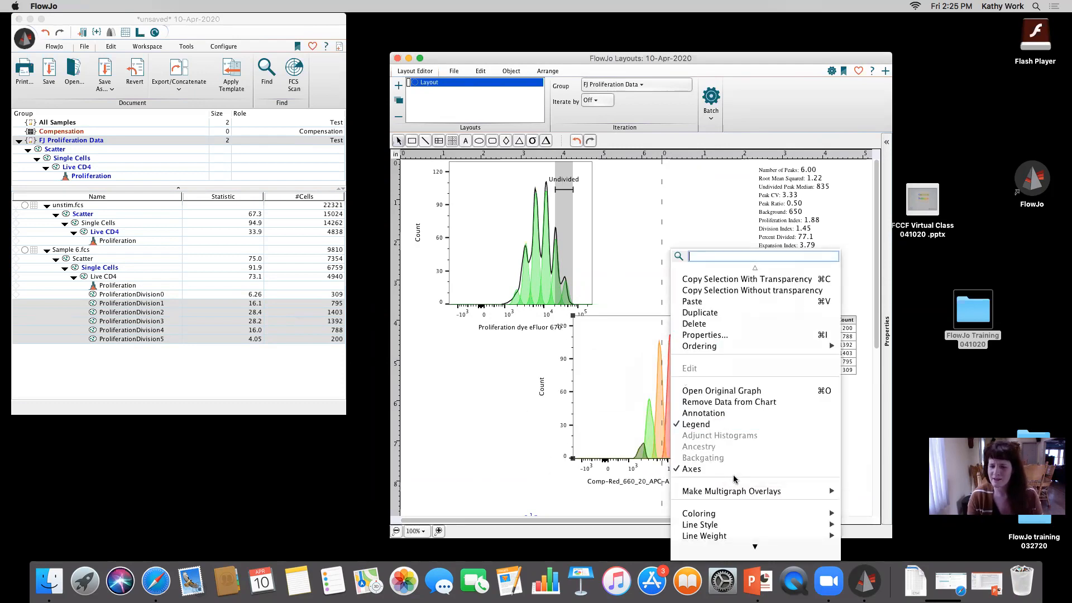
scroll(734, 480, "down", 1)
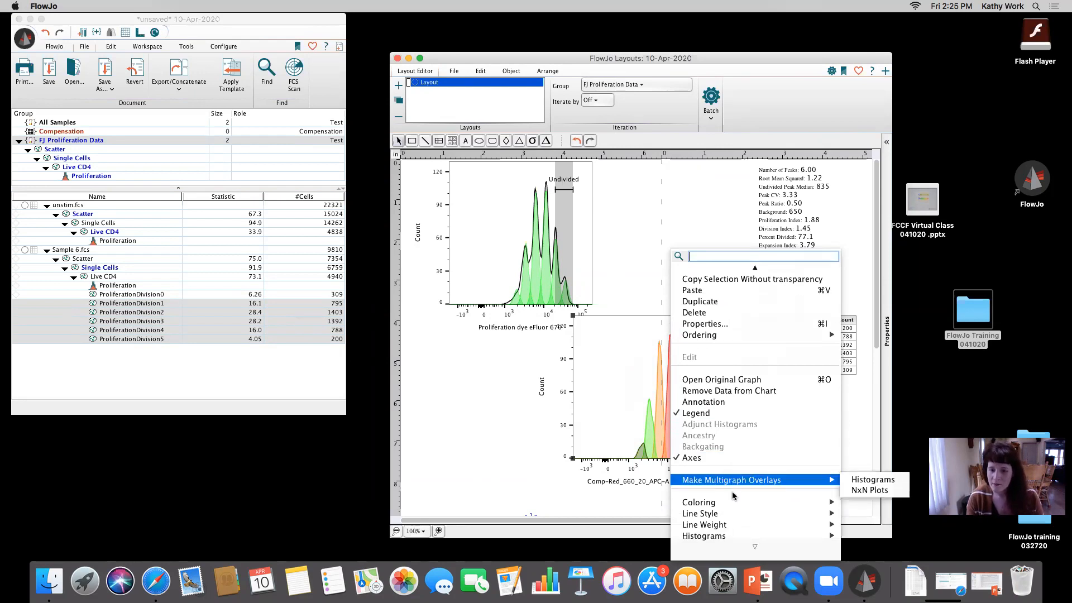
mouse_move(734, 527)
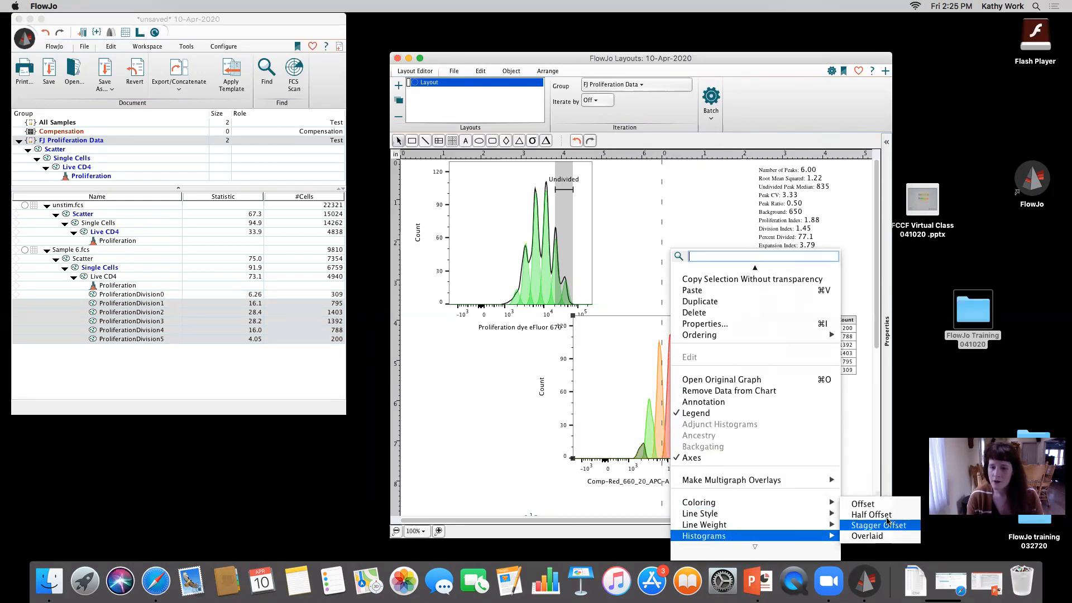
left_click(887, 521)
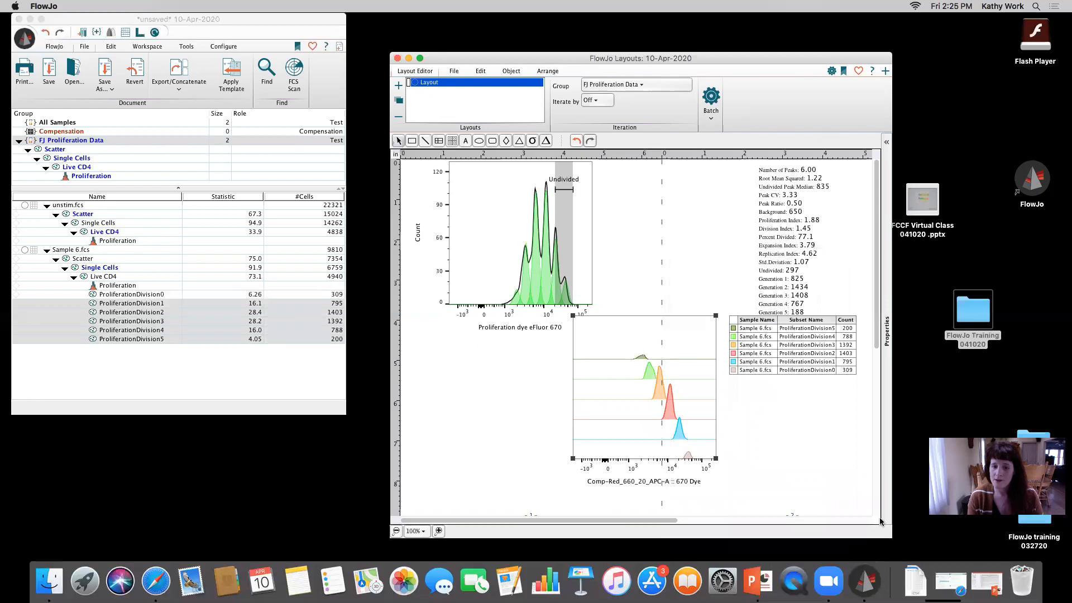
right_click(669, 449)
mouse_move(719, 517)
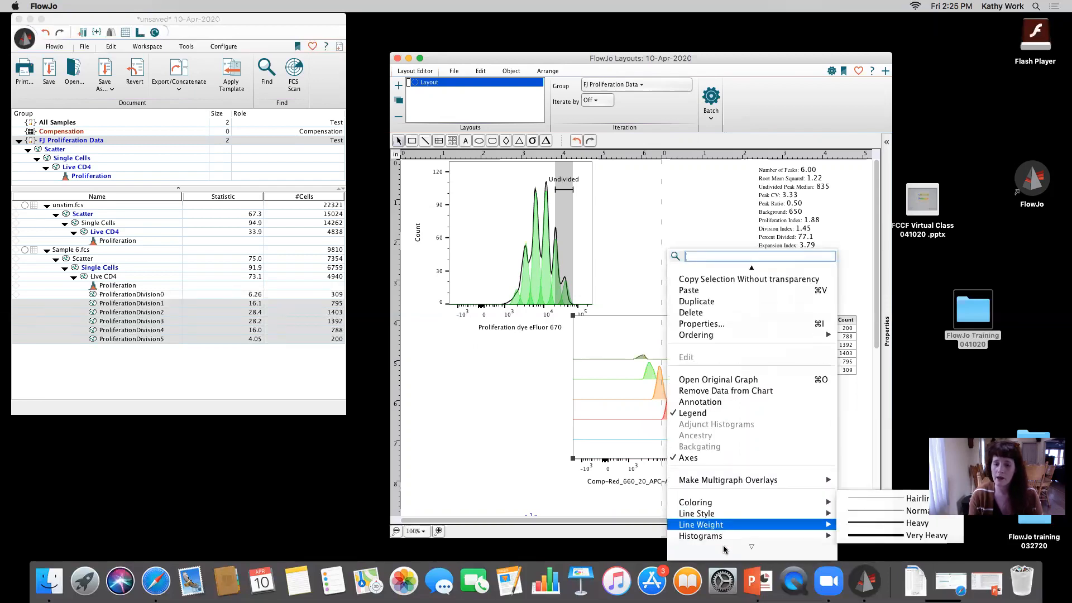
mouse_move(736, 537)
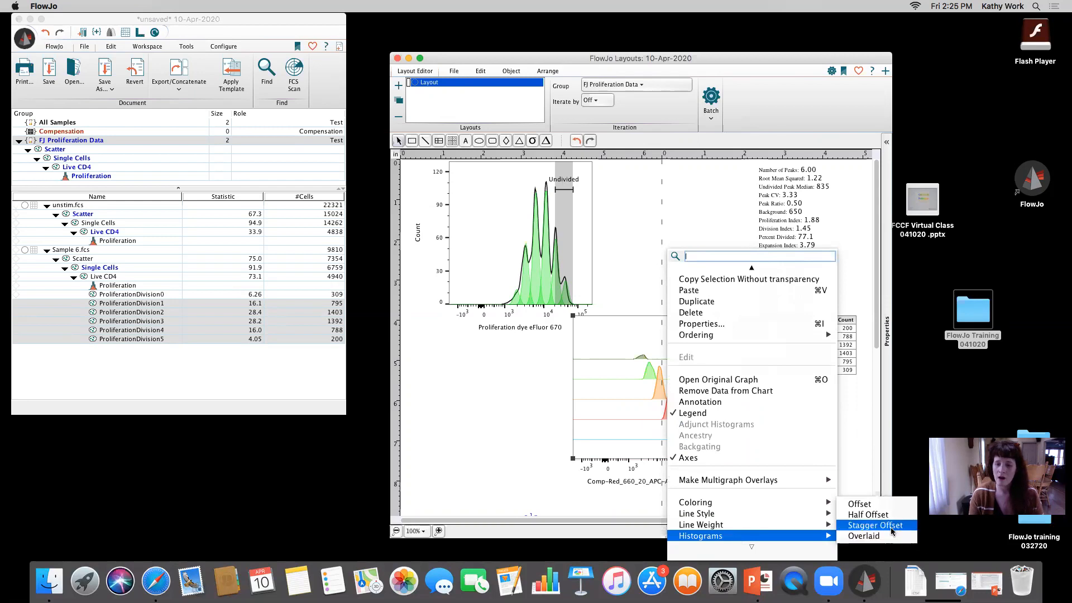
left_click(890, 526)
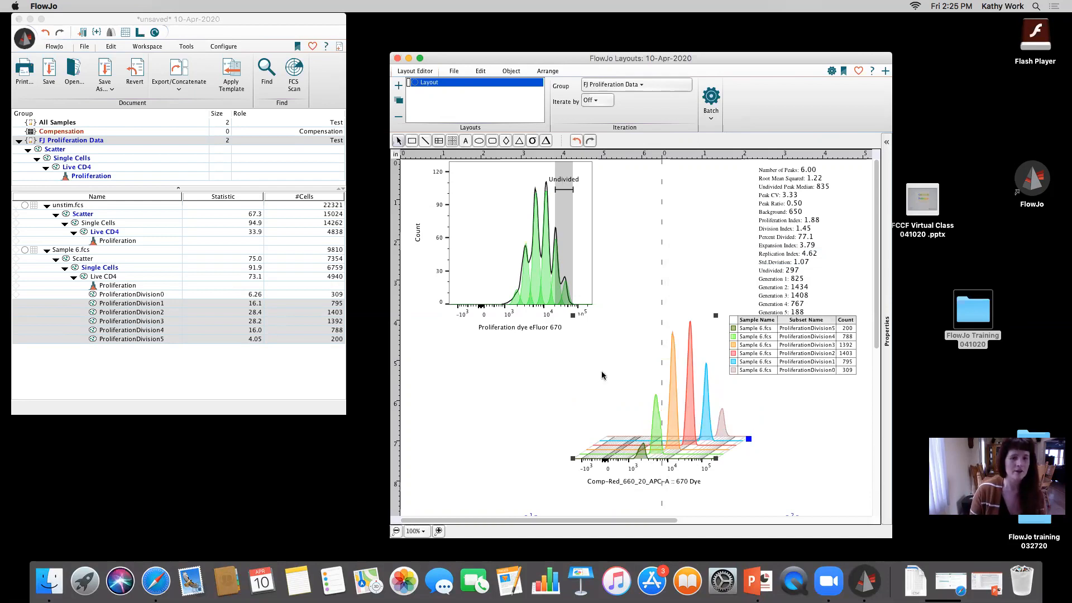
Step: Delete the staggered generation overlay from the layout and close the Layout Editor
left_click_drag(666, 386, 633, 397)
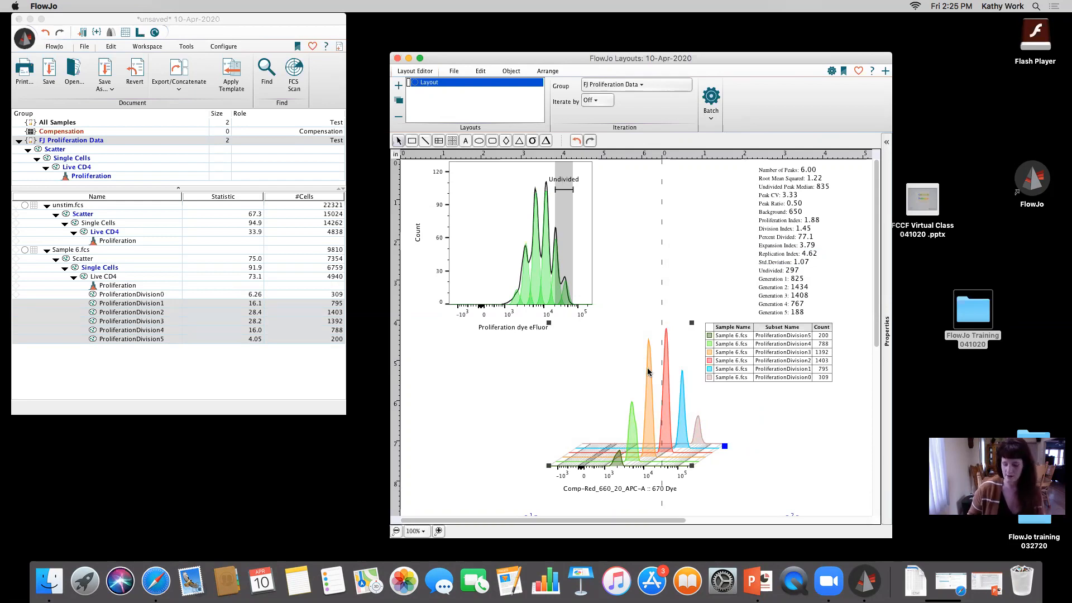
key("Delete")
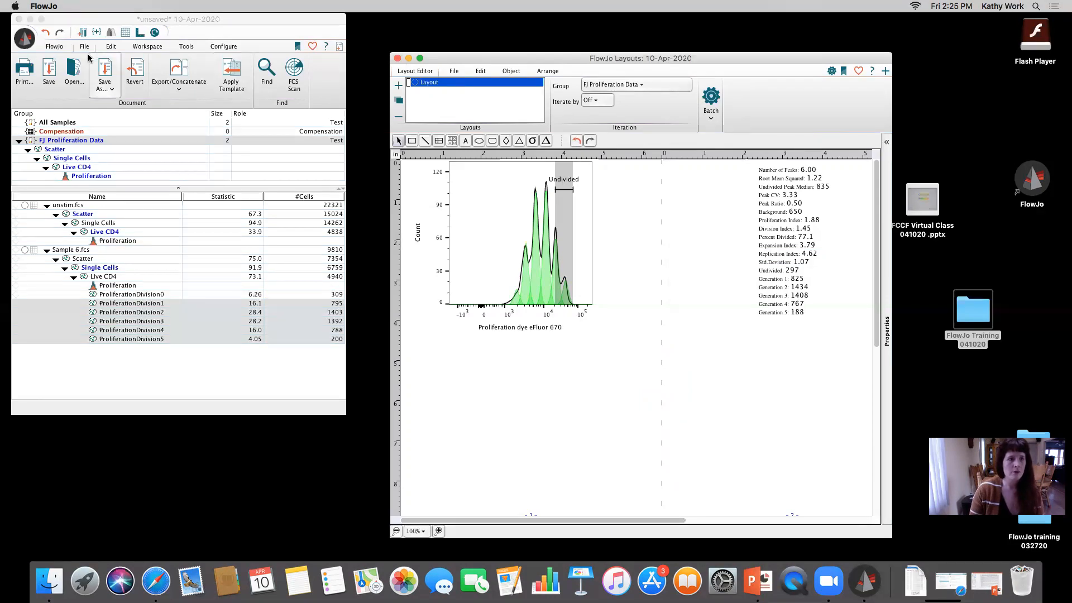
left_click(398, 58)
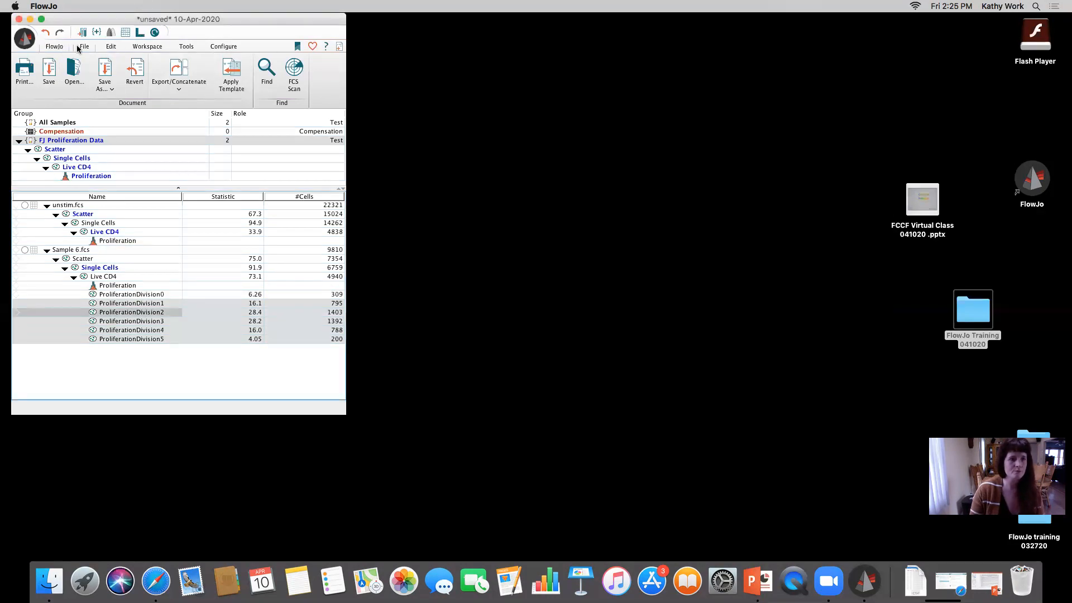
Step: Save the workspace as 10-Apr-2020.wsp in the FJ Proliferation Data folder
left_click(48, 68)
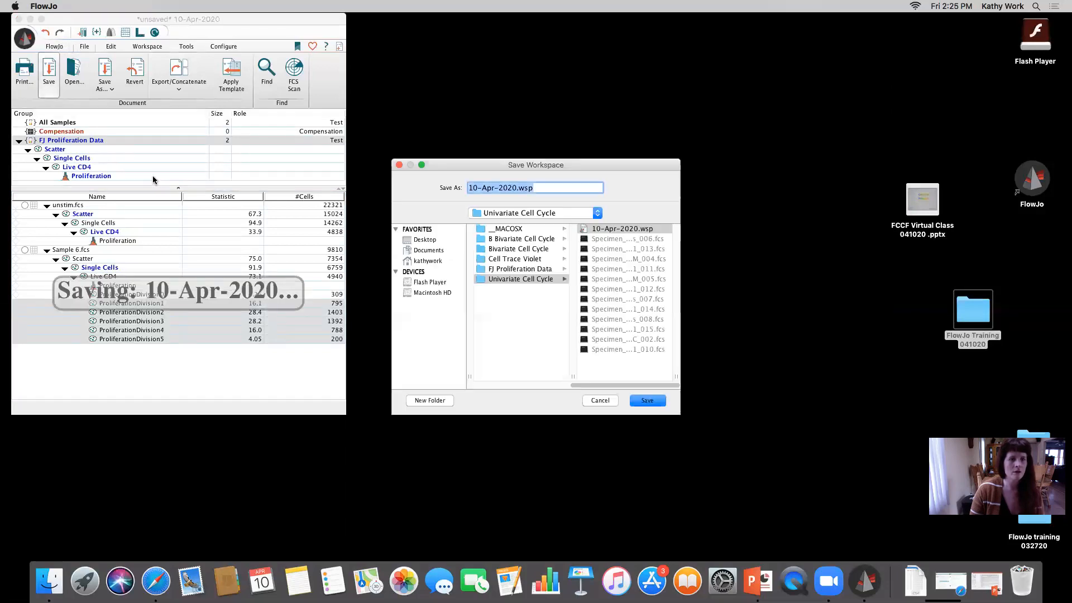
left_click(512, 268)
left_click(642, 397)
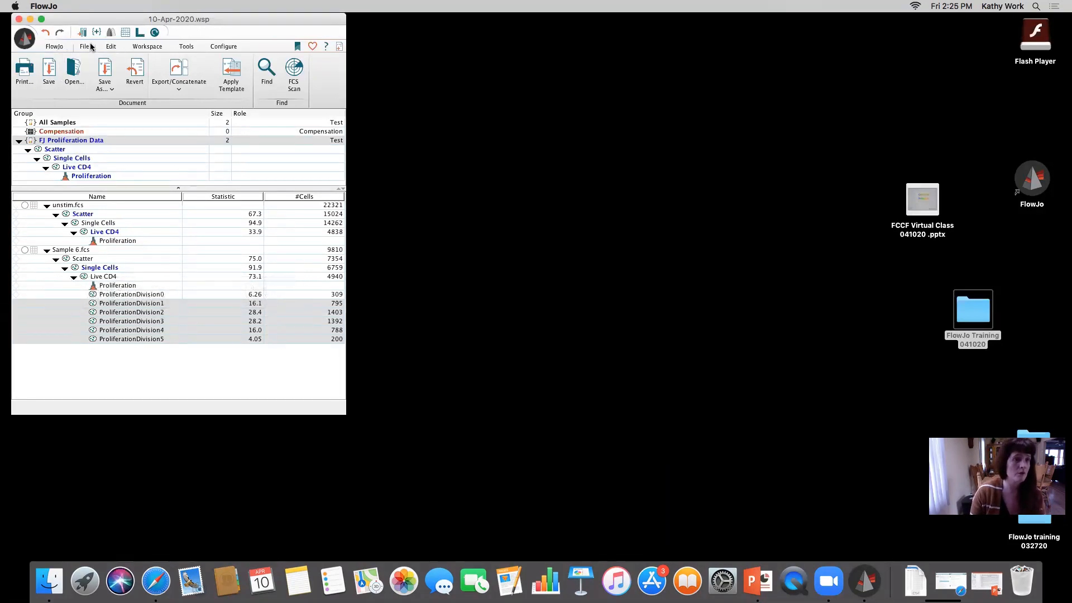
Step: Create a new workspace and add CD3 IL2 Human T cells.fcs from the Cell Trace Violet folder in FlowJo Training 041020
left_click(51, 47)
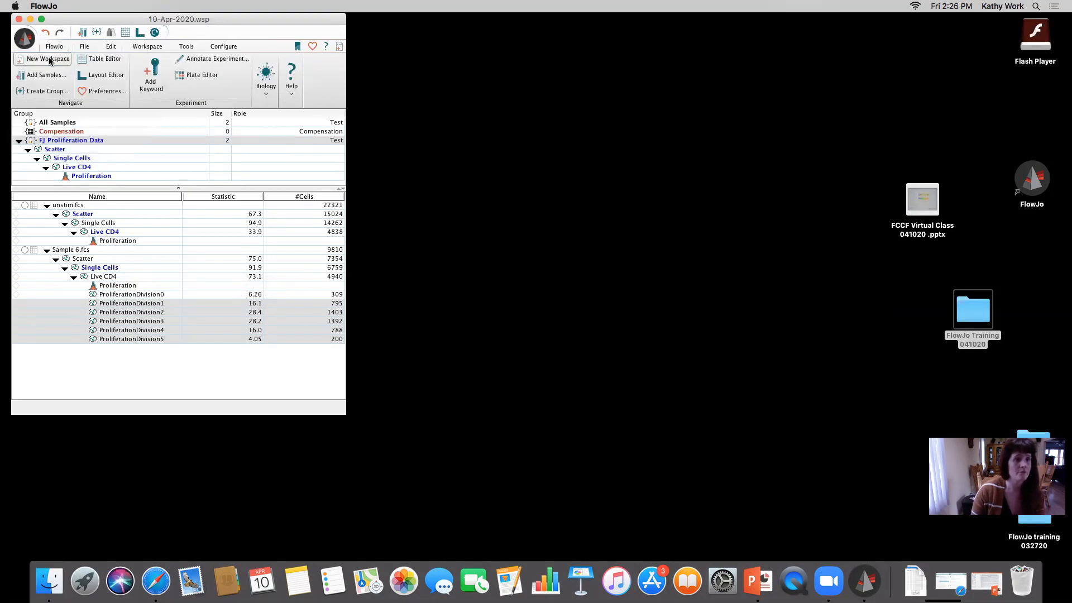
left_click(49, 58)
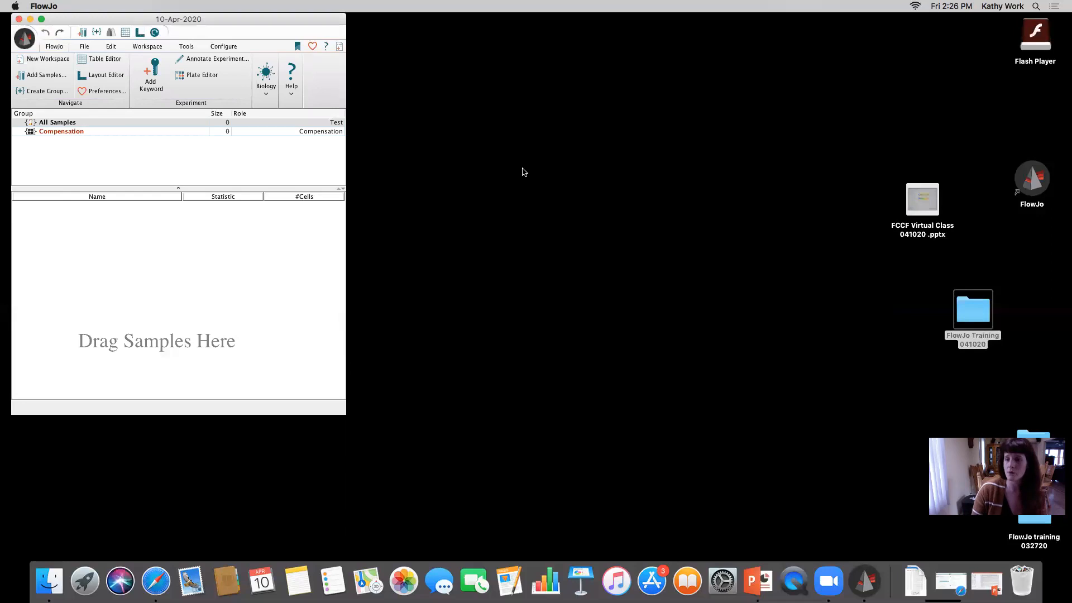
double_click(986, 320)
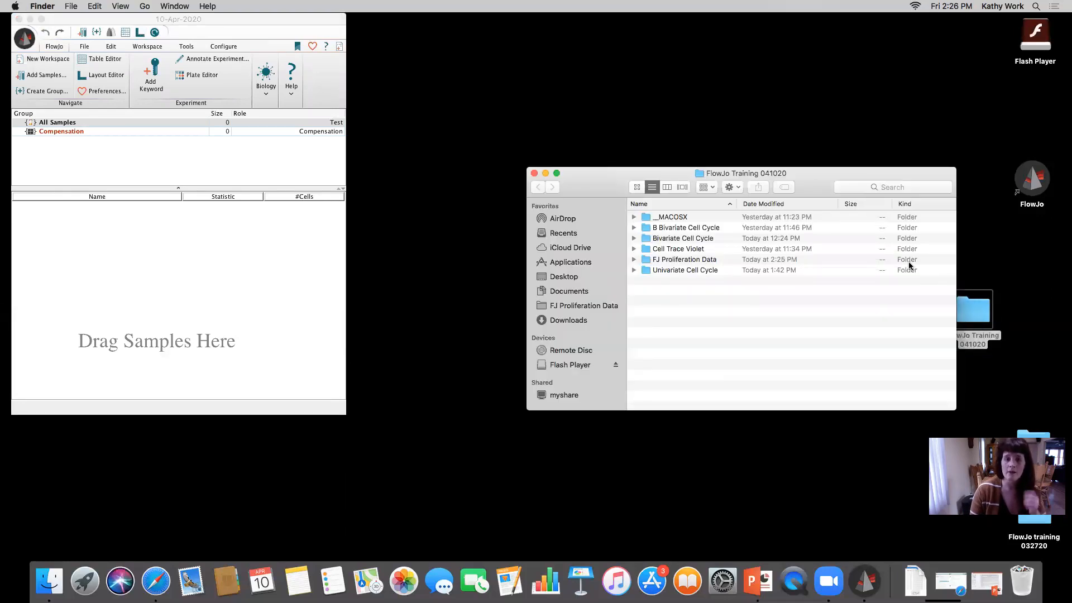
double_click(694, 249)
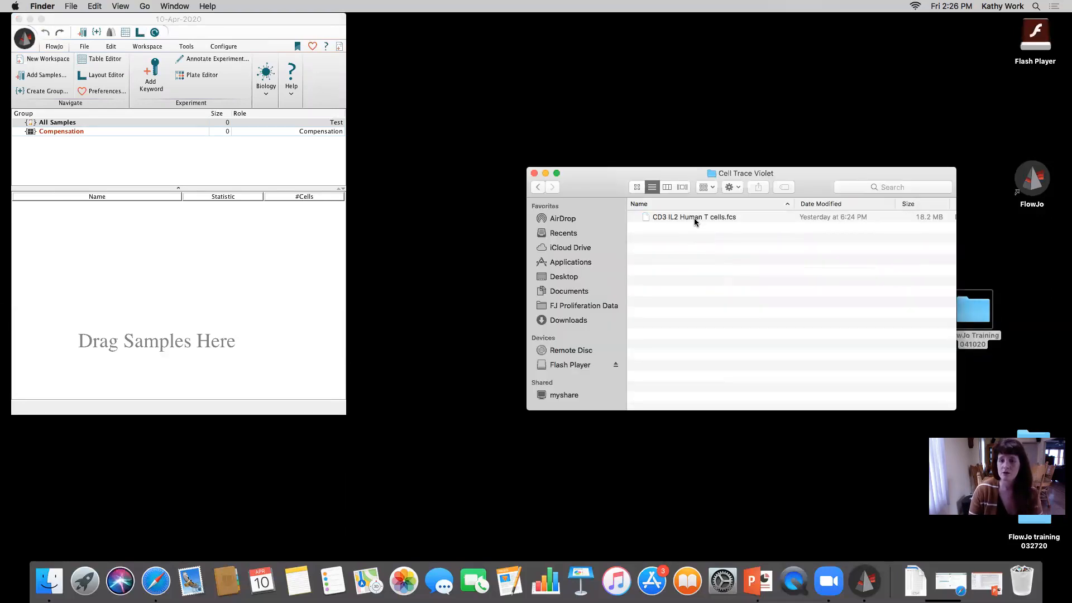
left_click_drag(696, 218, 213, 228)
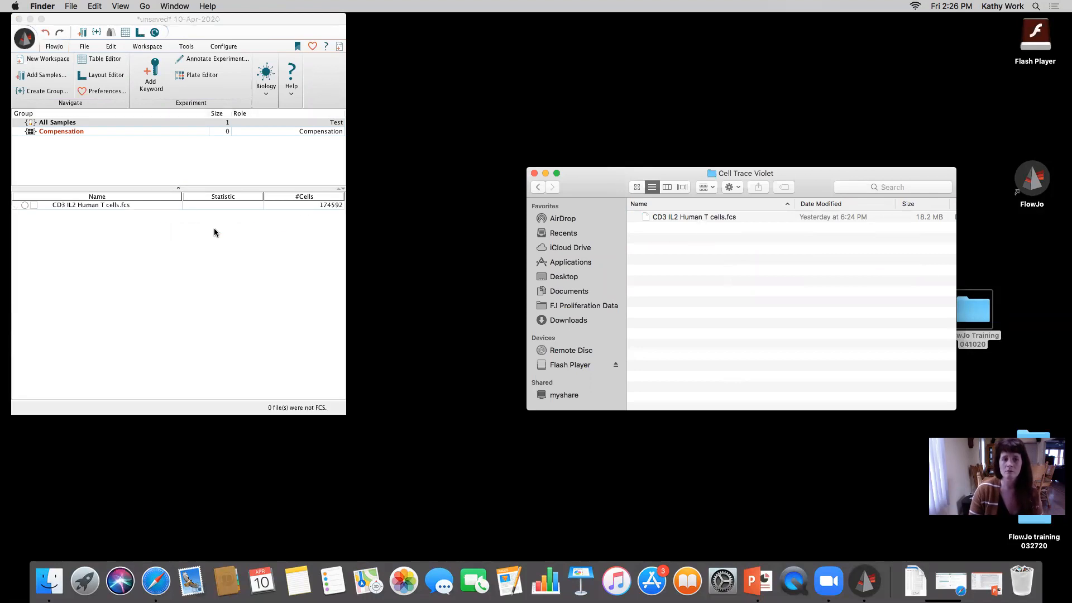
left_click(534, 174)
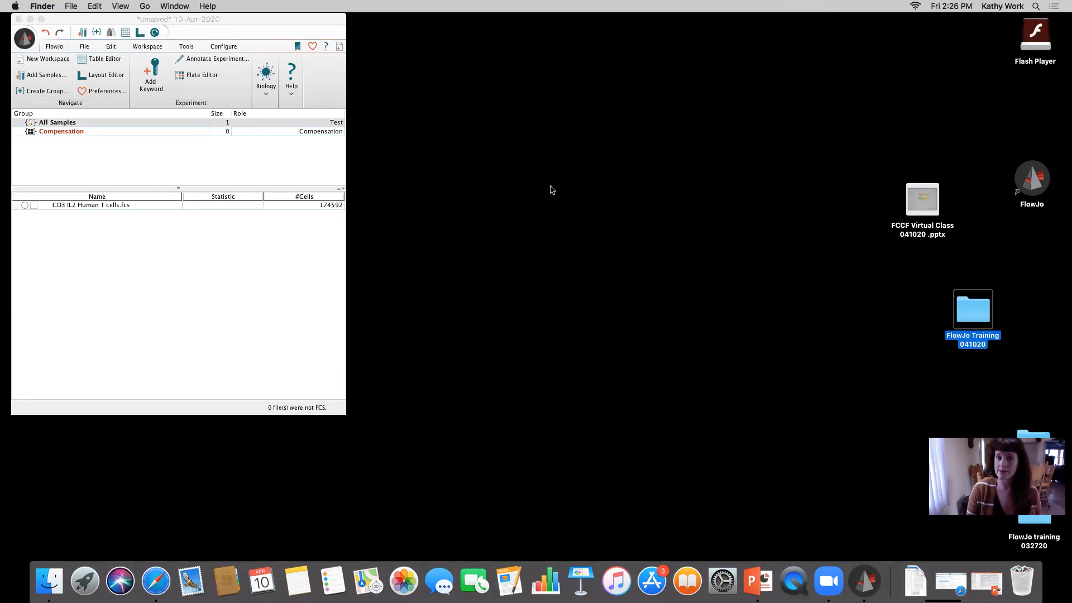
Step: Open the ungated FSC-A versus SSC-A plot of CD3 IL2 Human T cells.fcs, and check the sample's properties and parameters
double_click(59, 204)
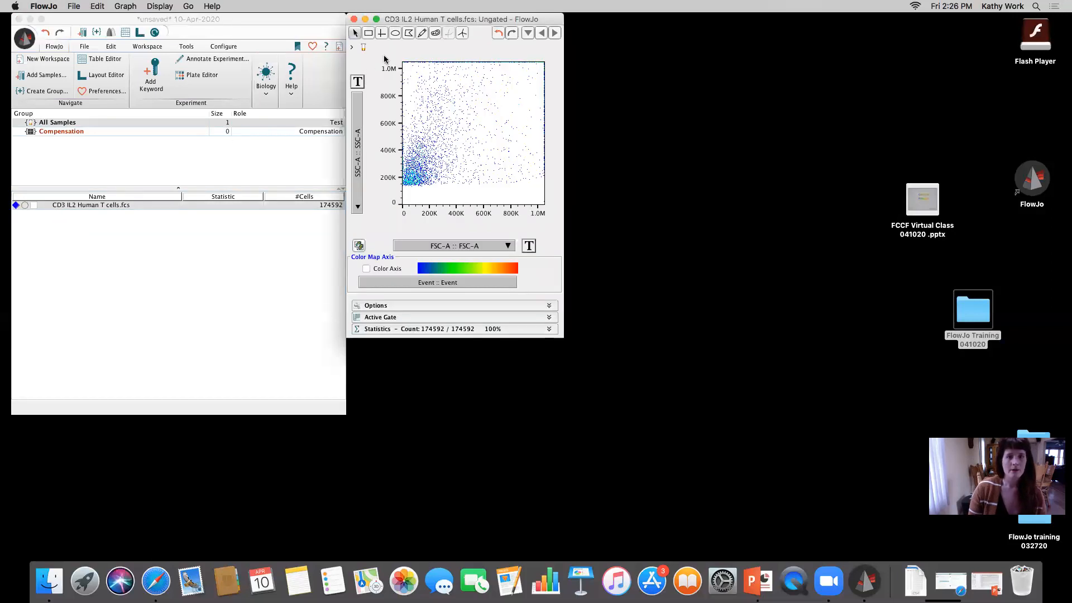
left_click_drag(415, 20, 477, 117)
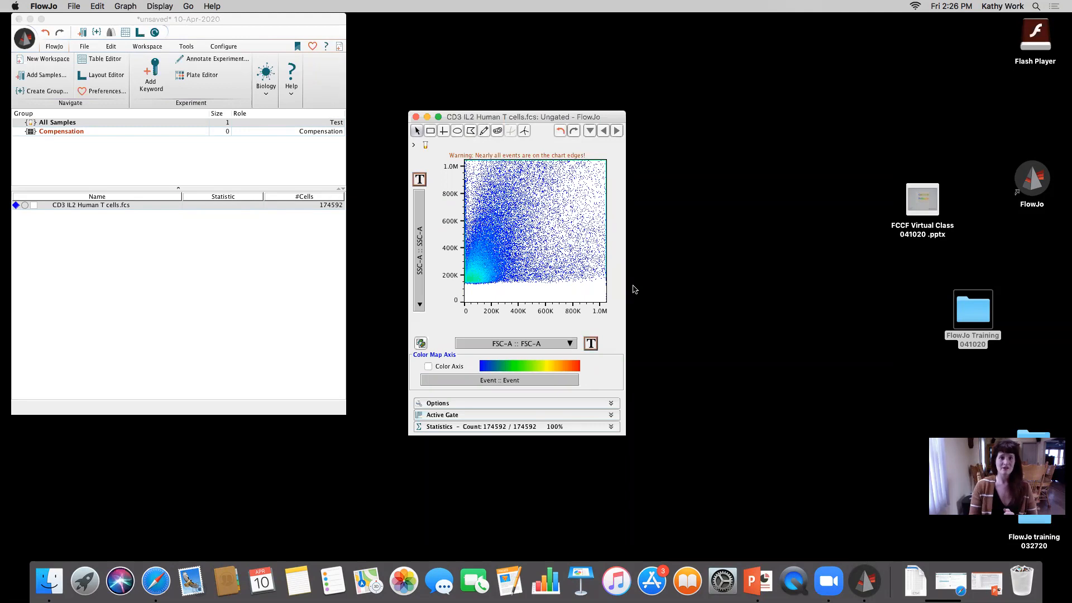
left_click(25, 206)
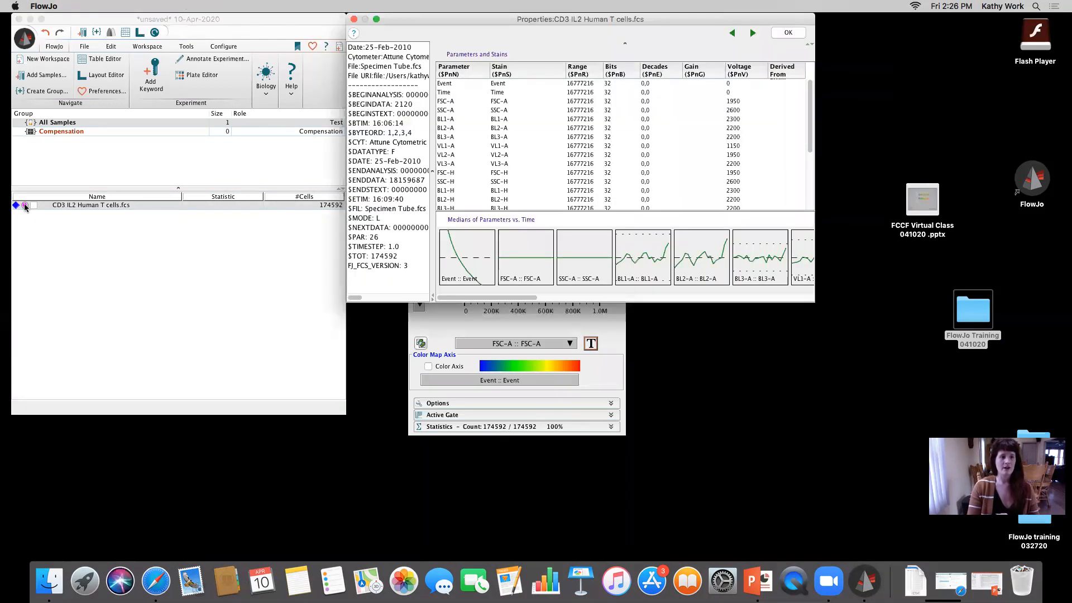
left_click_drag(663, 22, 669, 91)
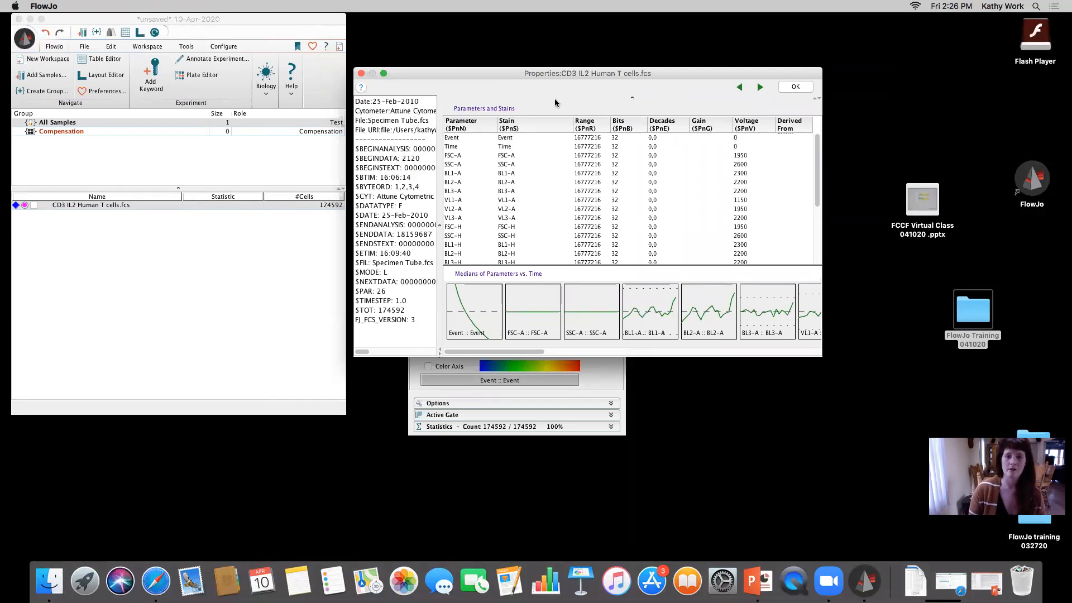
left_click(361, 73)
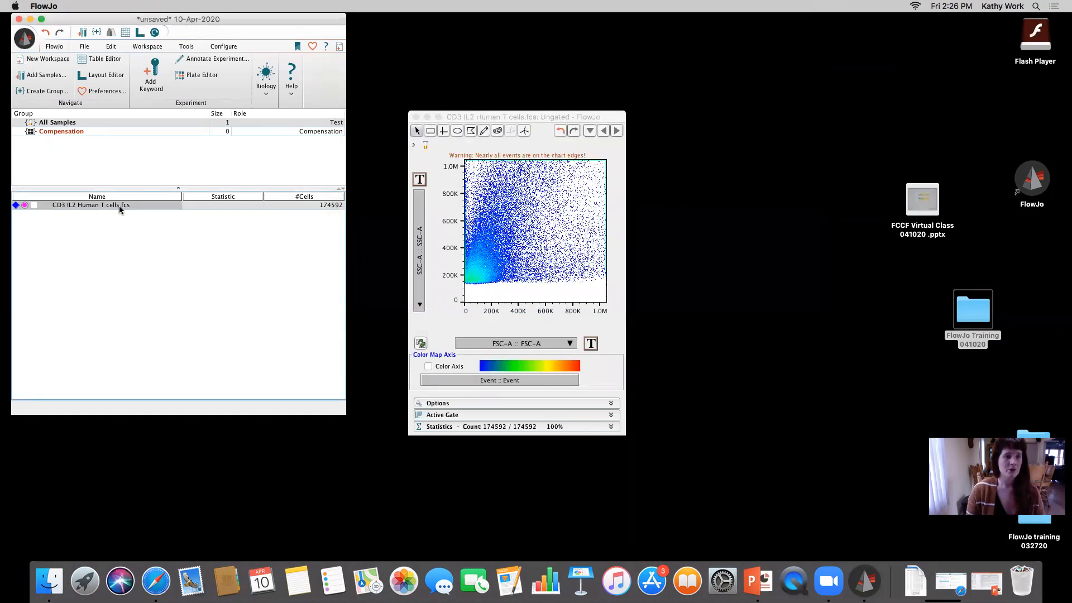
Step: Set the FSC-A axis maximum to 16777000 in the ungated plot and apply it
left_click(591, 343)
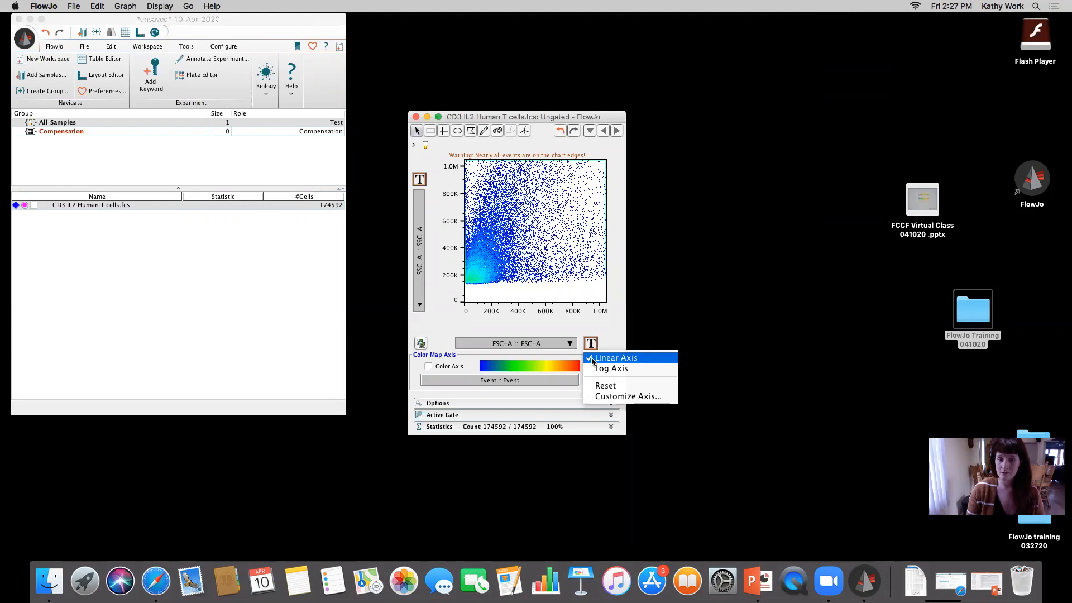
left_click(602, 397)
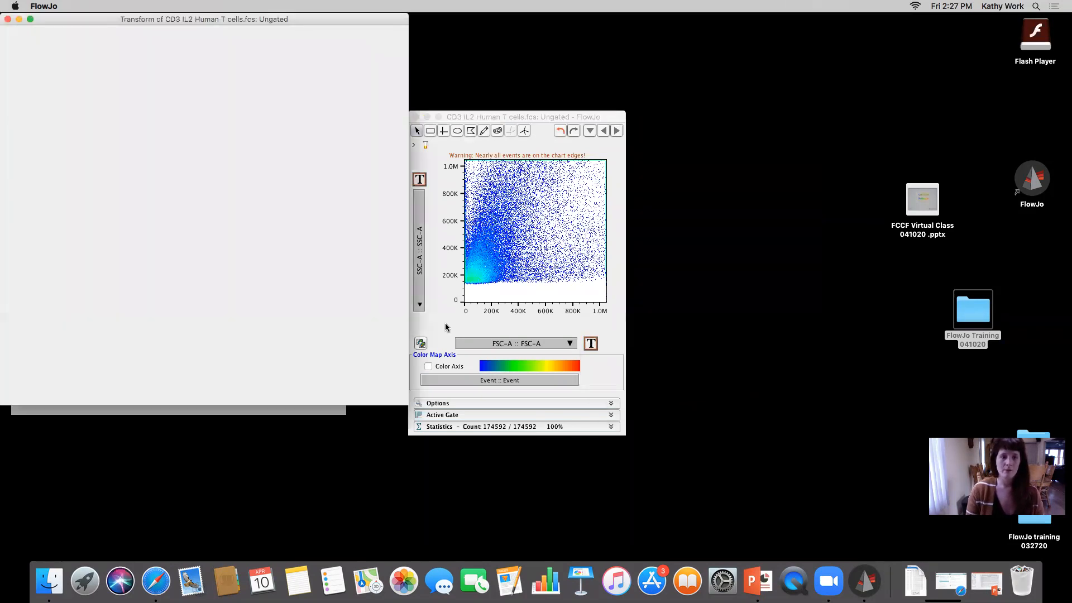
type("16777000")
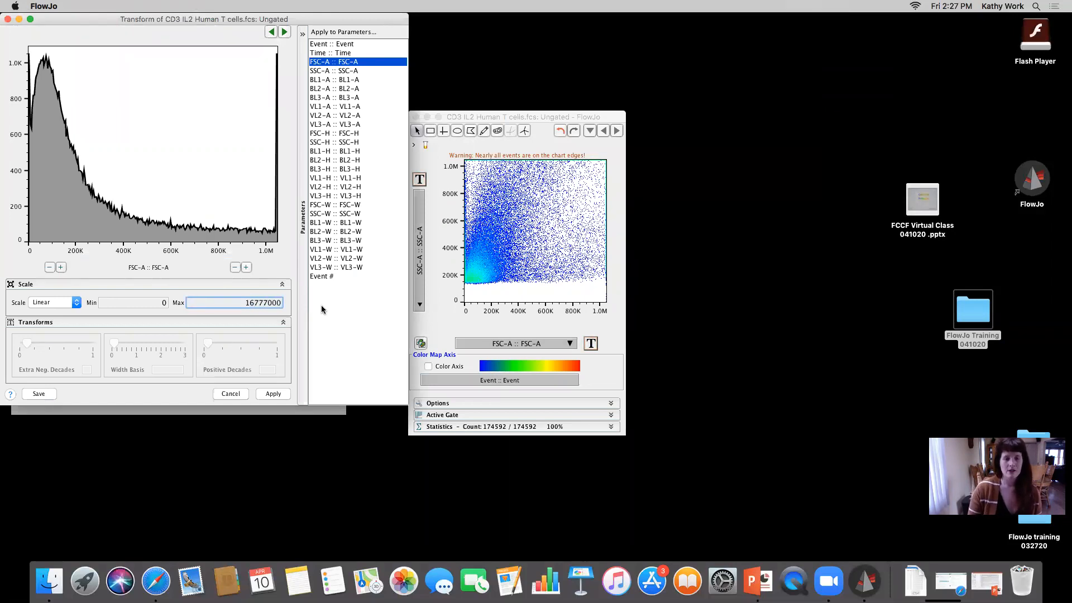
left_click(276, 393)
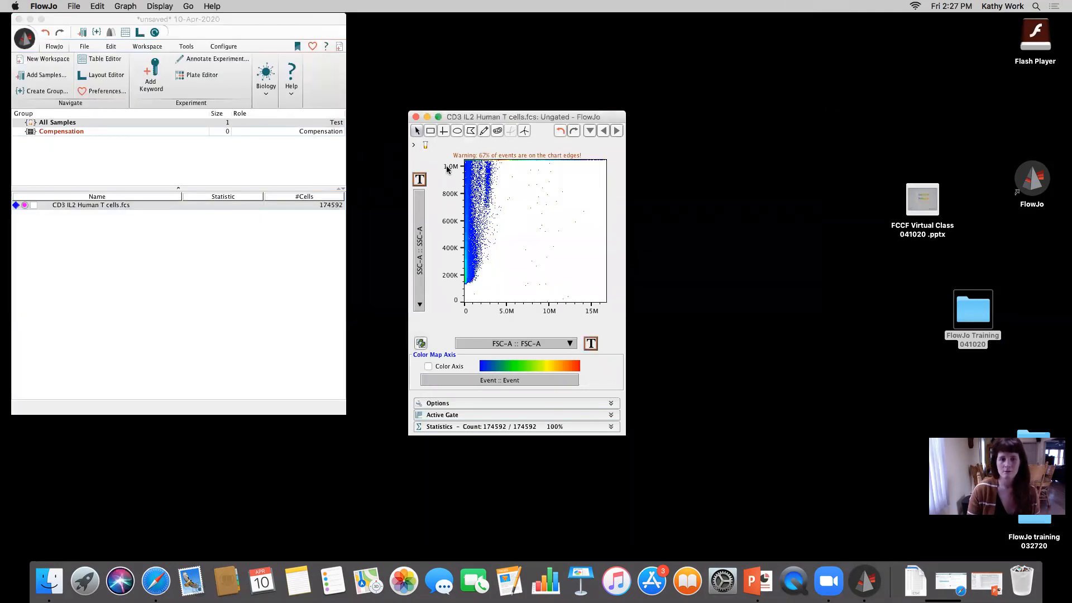
Step: Raise the SSC-A axis maximum to 16777000 in the ungated plot and apply it
left_click(419, 178)
left_click(421, 224)
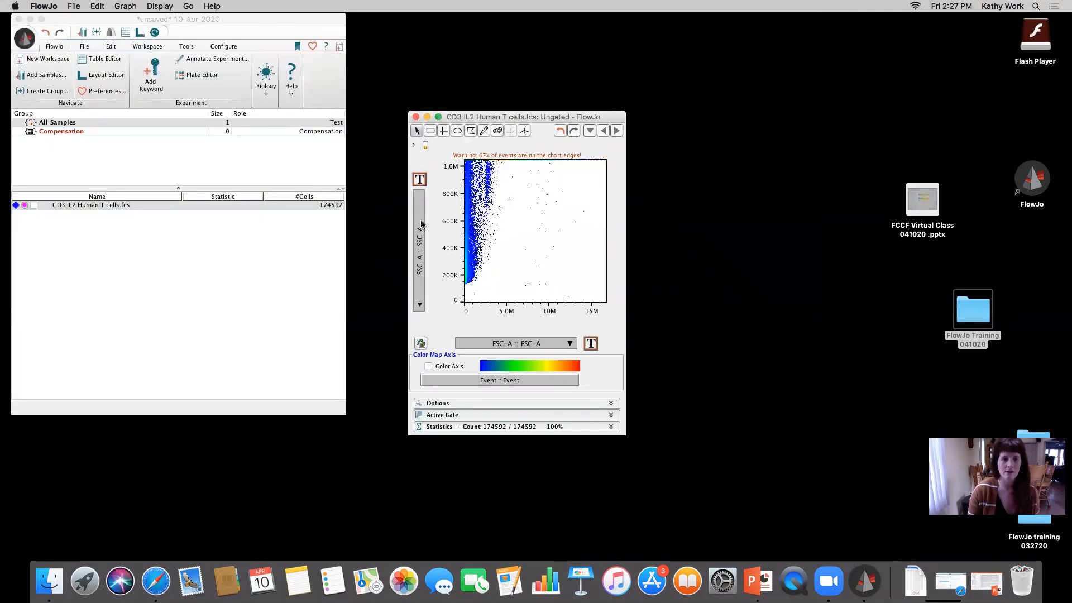
left_click_drag(252, 303, 314, 302)
type("16777000")
key("Return")
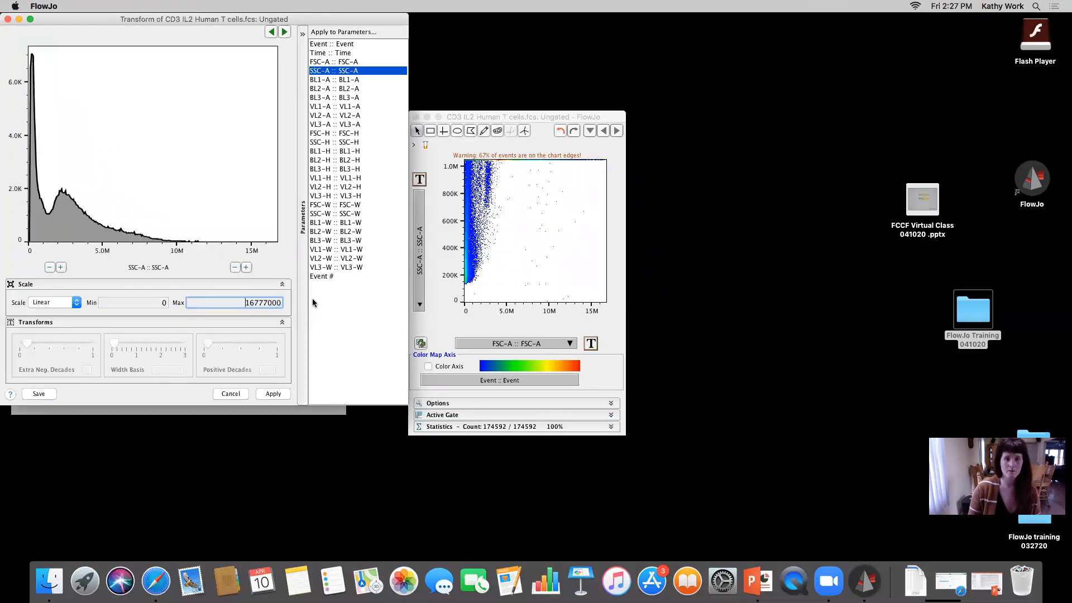
left_click(267, 392)
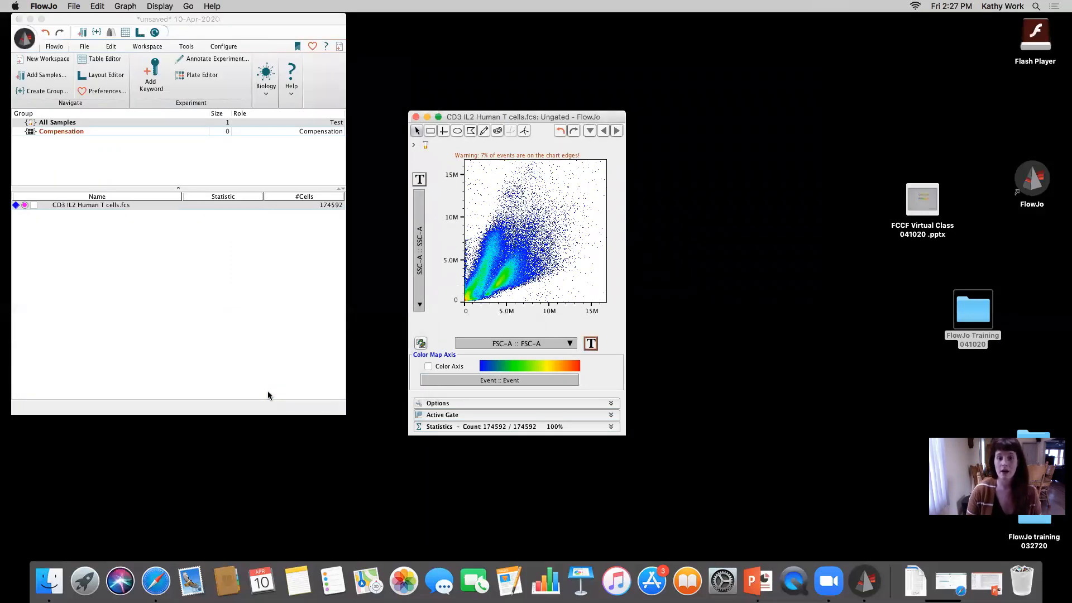
Step: Draw a polygon gate around the lower-SSC cell cluster on FSC-A versus SSC-A and name it Scatter
left_click(519, 345)
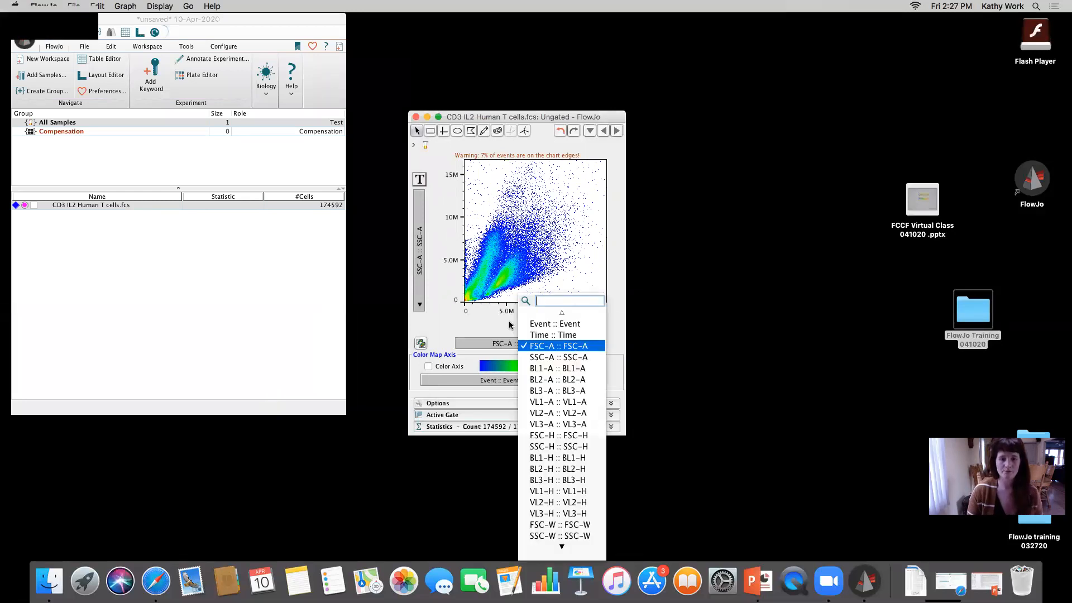
left_click(484, 211)
left_click(509, 244)
left_click(484, 289)
left_click(488, 300)
left_click(528, 290)
left_click(540, 260)
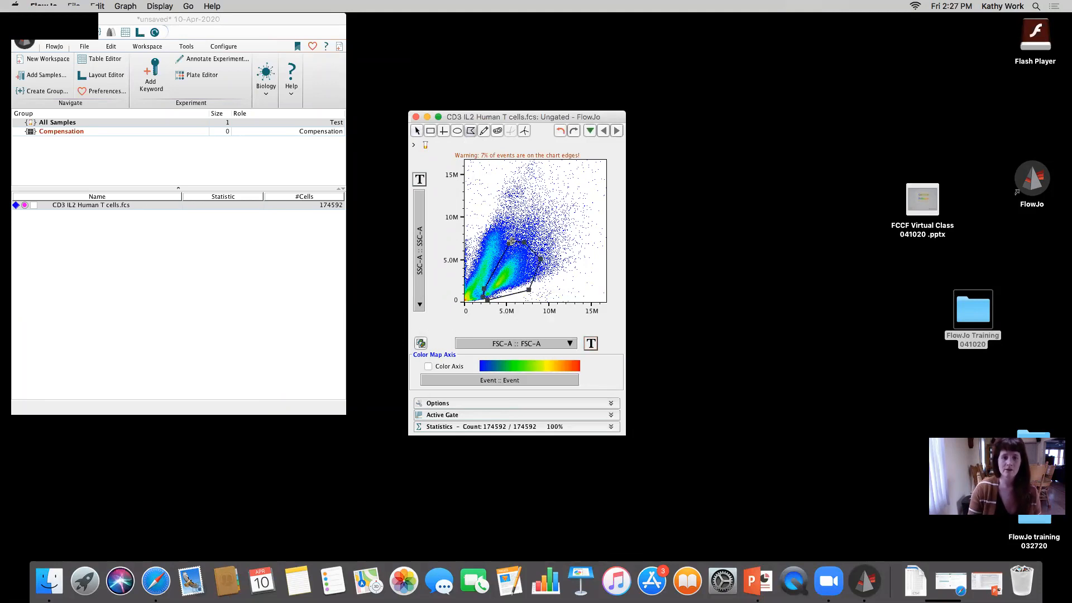
left_click(509, 243)
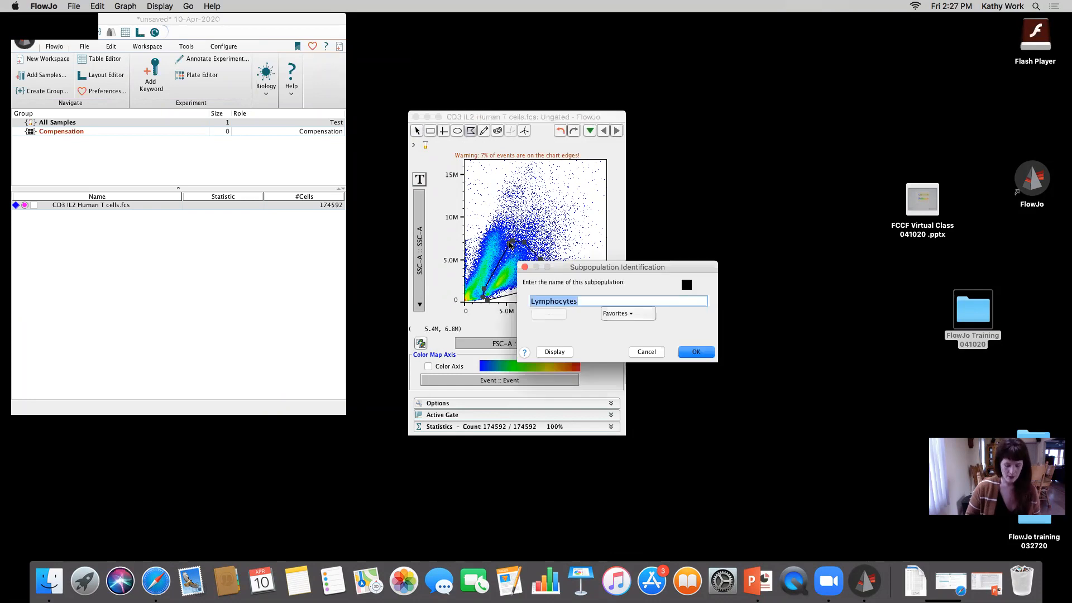
type("Scatter")
key("Return")
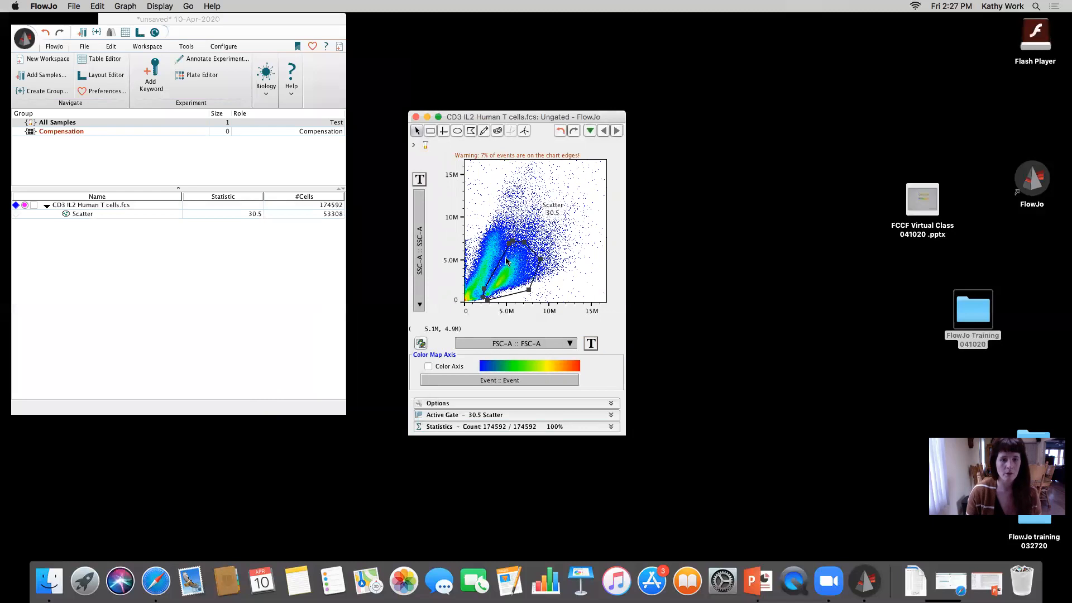
Step: Open the Scatter population in its own plot beside the ungated one and display FSC-H against FSC-A
double_click(505, 266)
left_click_drag(553, 117, 747, 119)
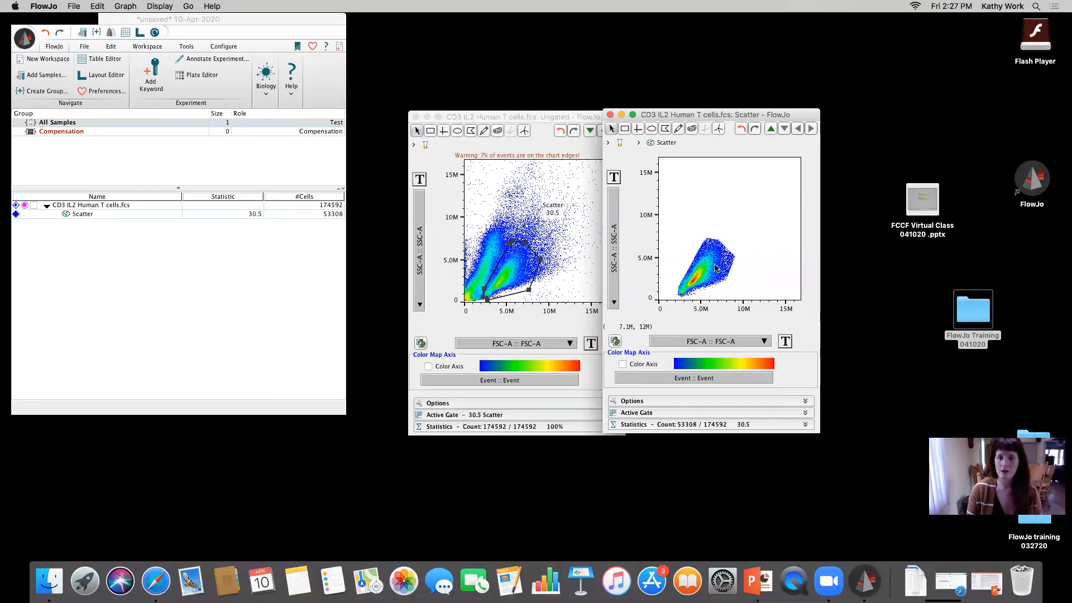
left_click(613, 244)
left_click(642, 384)
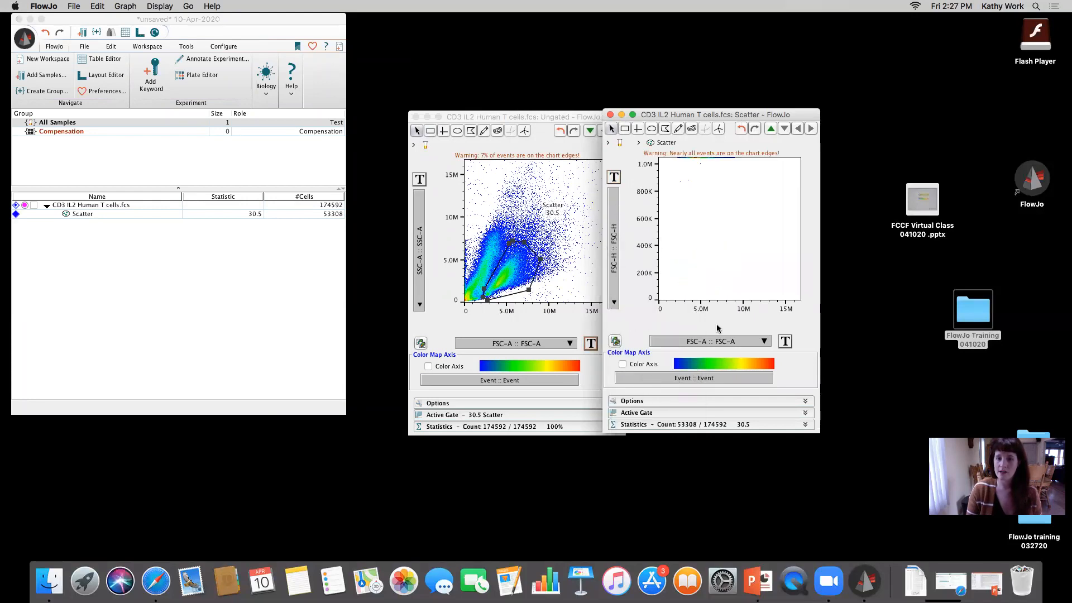
Step: Set the FSC-H axis maximum to 16777000 for the Scatter plot and apply it
left_click(613, 180)
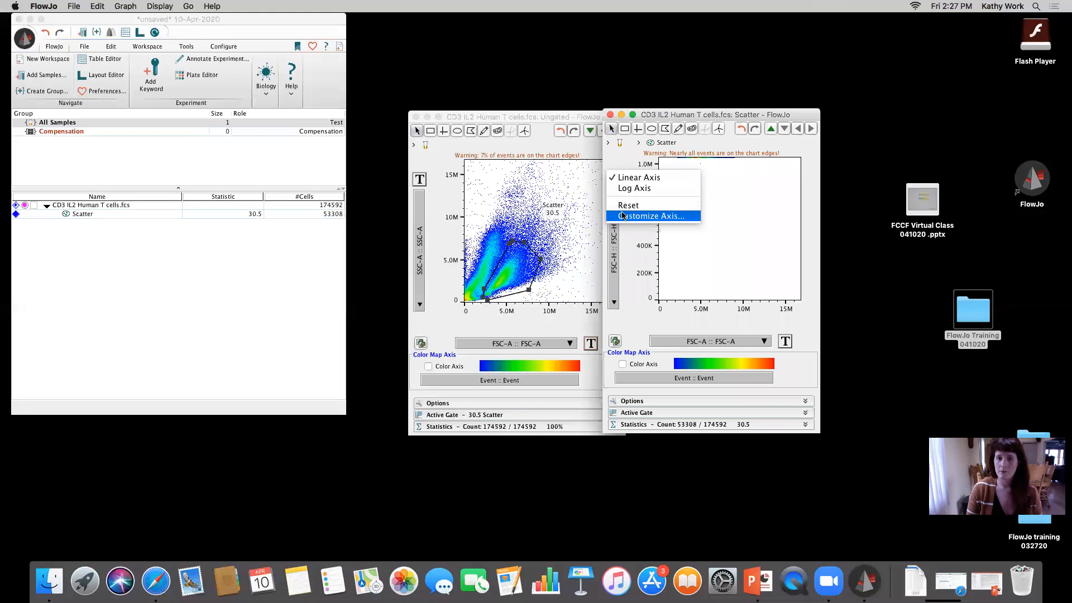
left_click(637, 213)
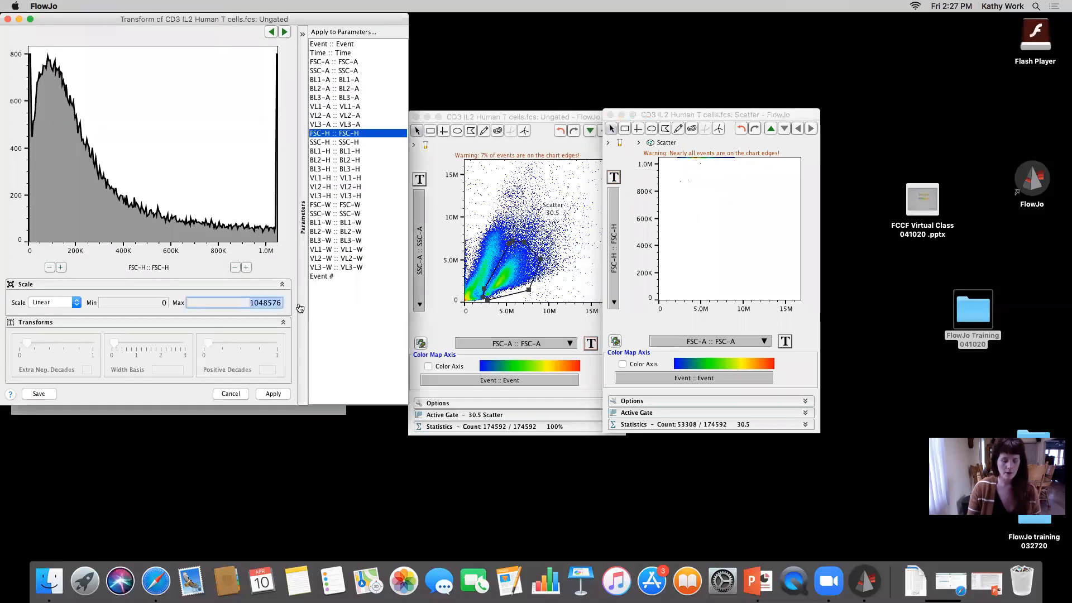
type("16777000")
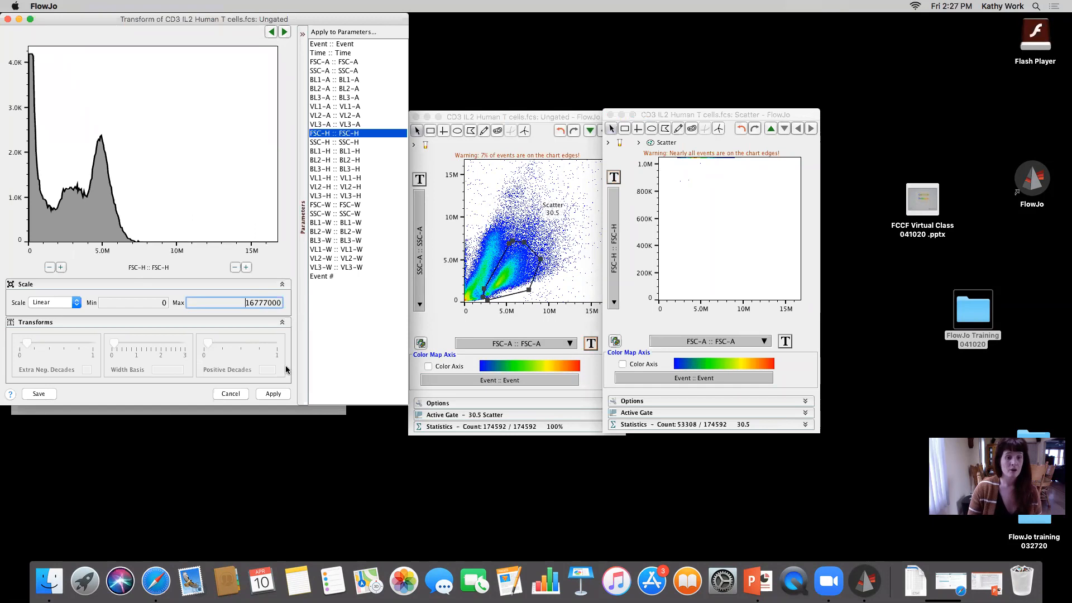
left_click(273, 394)
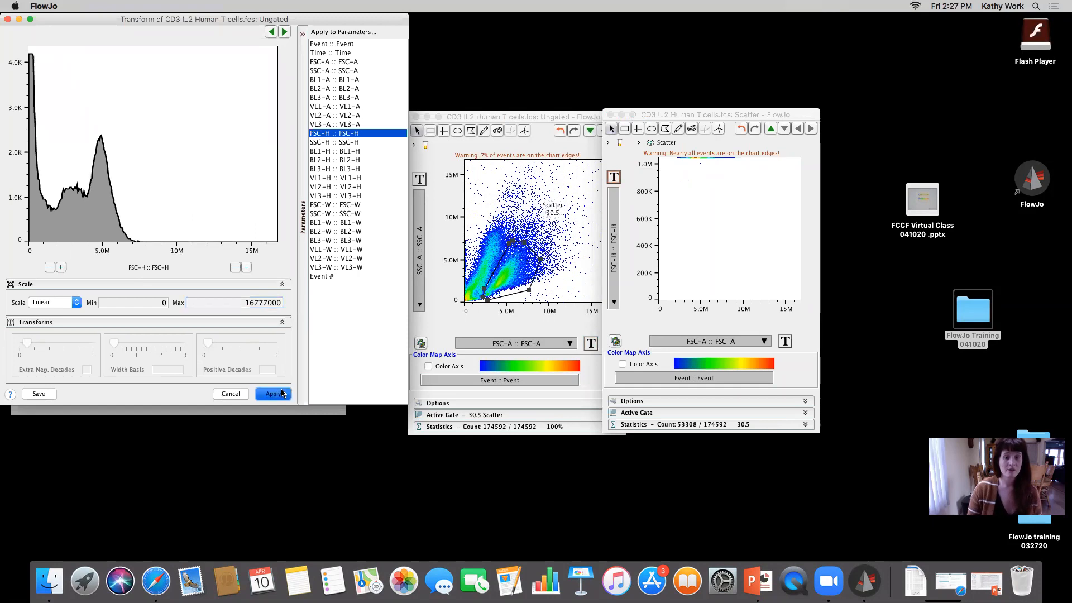
Step: Draw a polygon gate along the diagonal FSC-A versus FSC-H cluster and name it Single Cells
left_click(667, 132)
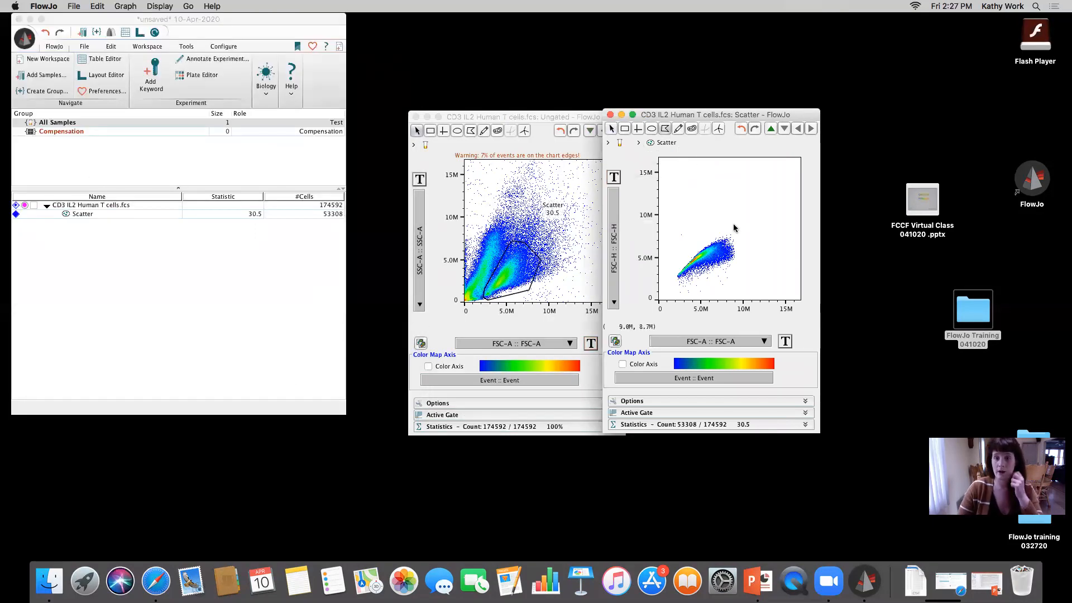
left_click(665, 274)
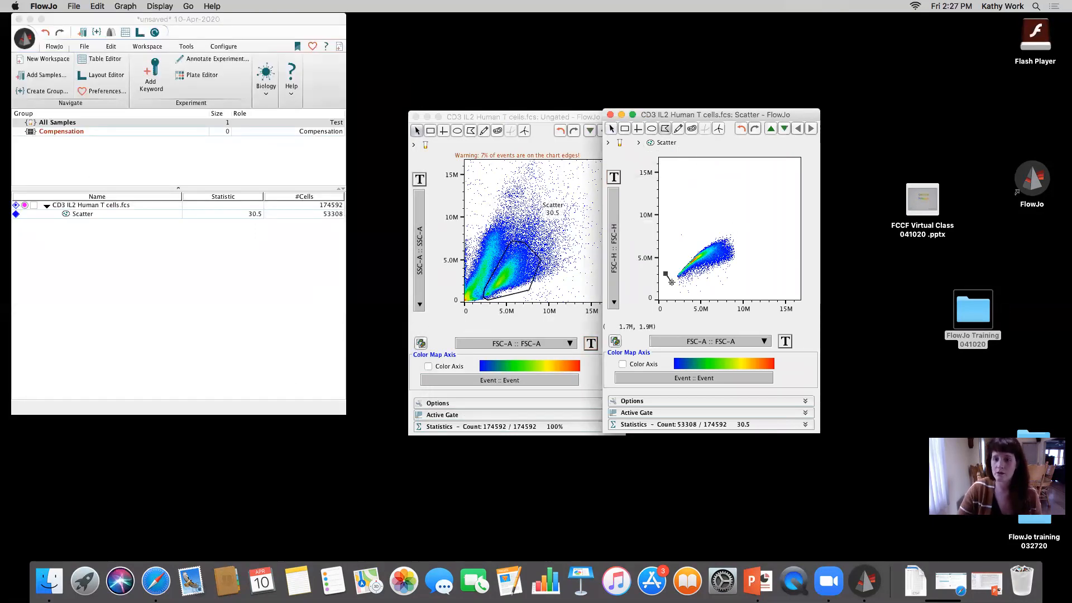
left_click(738, 235)
left_click(724, 217)
left_click(699, 222)
left_click(670, 258)
left_click(665, 274)
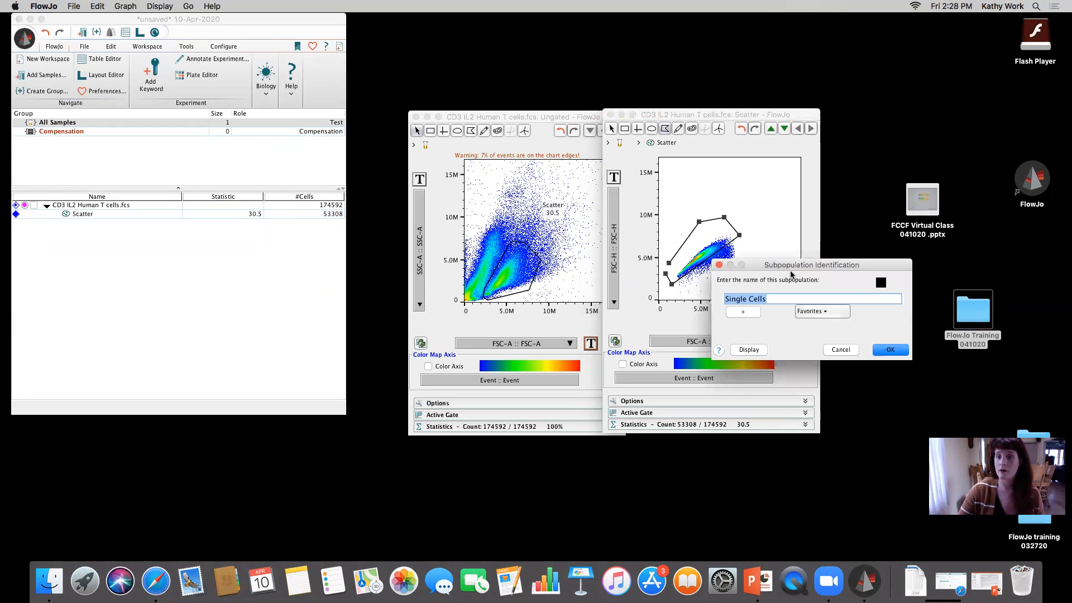
left_click(888, 350)
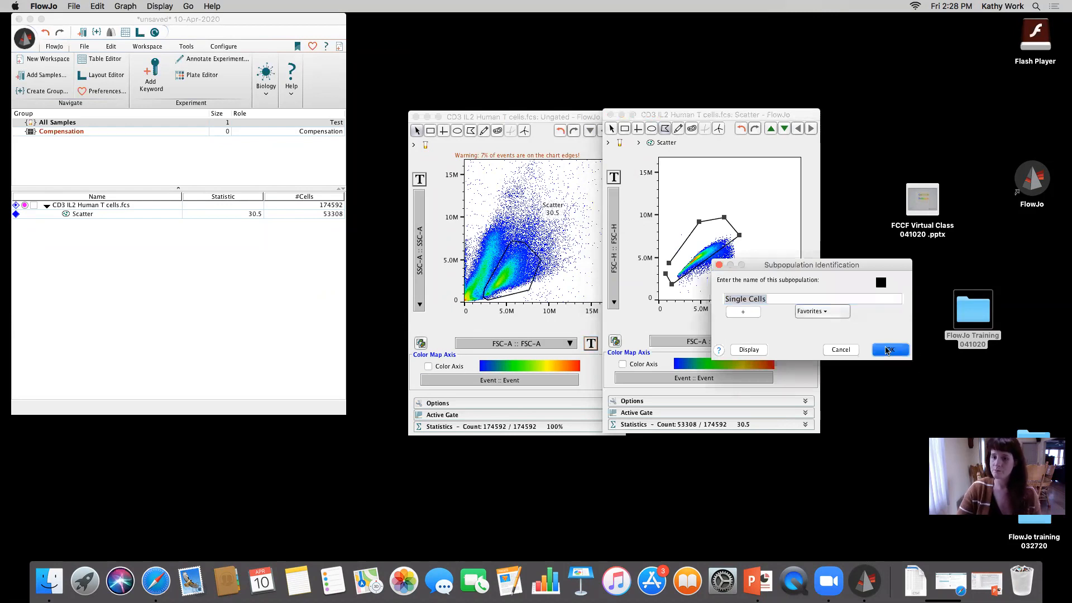
Step: Open the Single Cells population and change its horizontal parameter to BL1-A
double_click(704, 249)
left_click(724, 346)
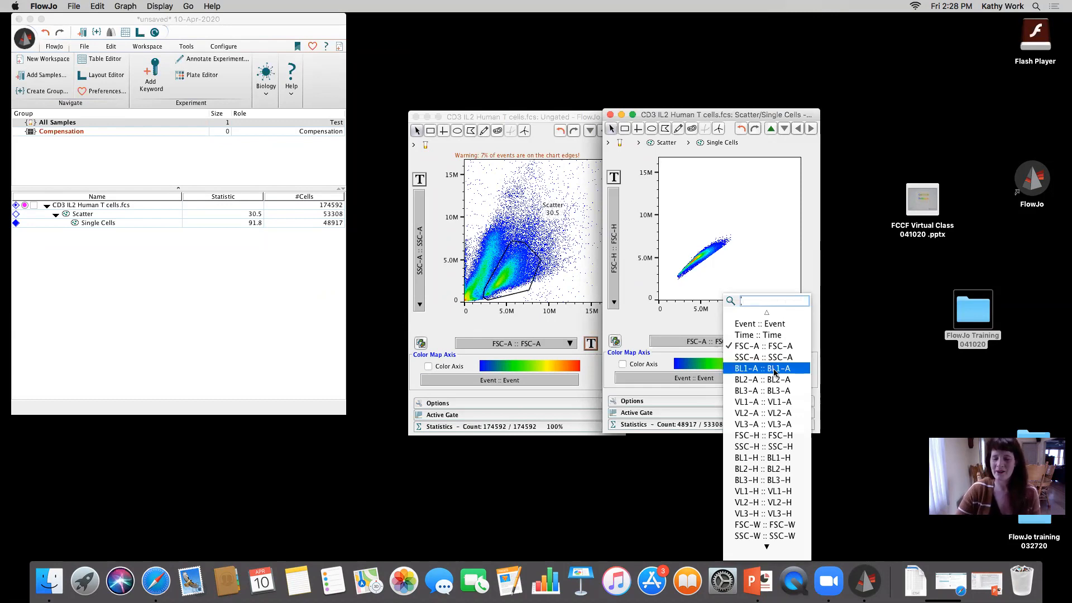
left_click(746, 373)
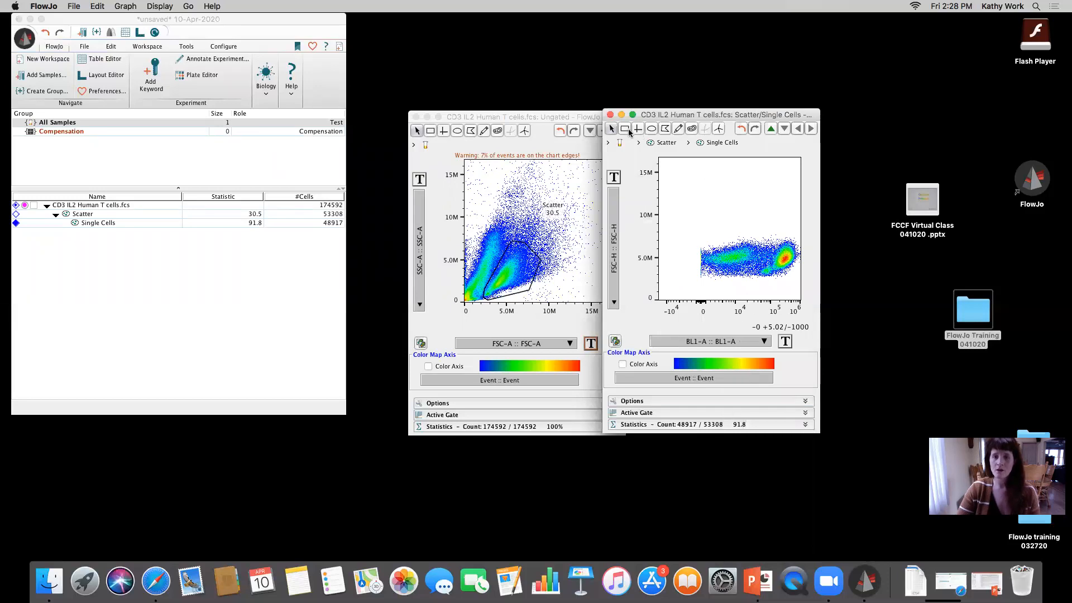
Step: Draw a rectangular gate named CD4+ around the BL1-A-high cells and adjust its lower BL1-A edge to about 10^5
left_click_drag(777, 297, 805, 174)
type("CD4+")
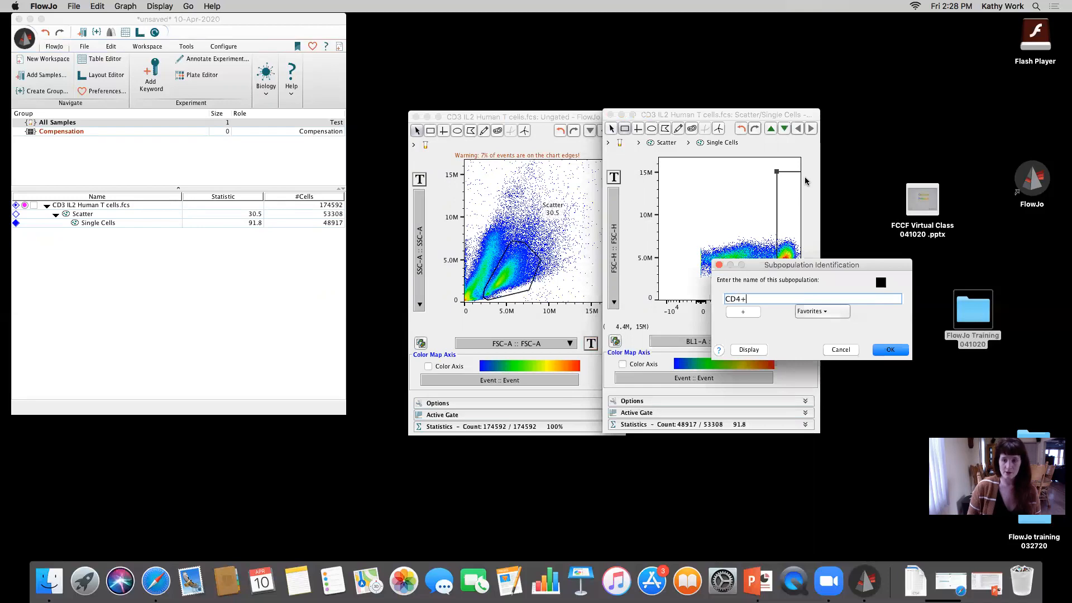
key("Return")
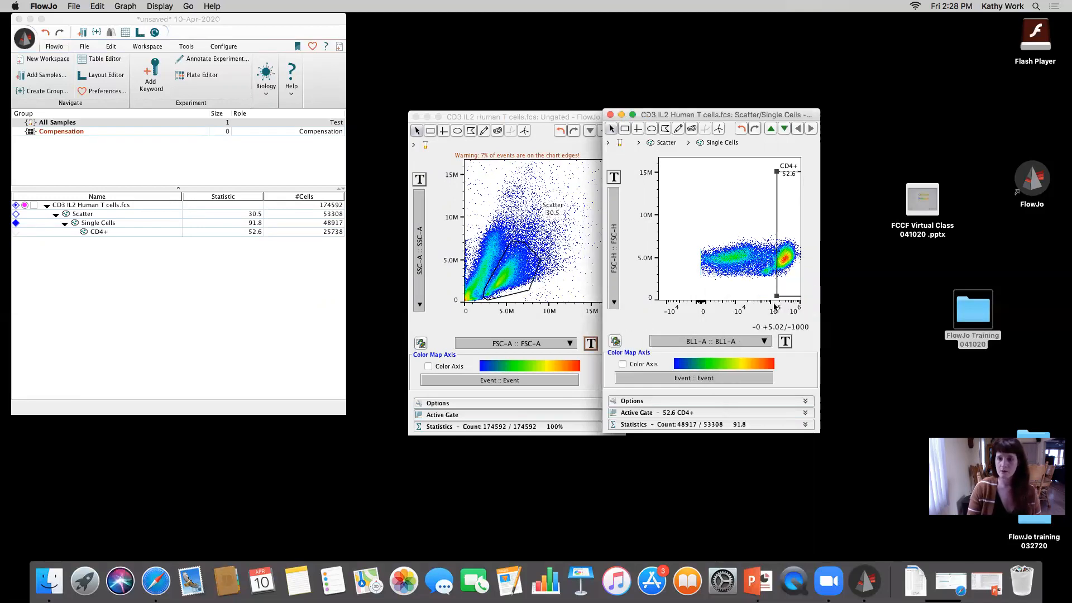
left_click_drag(776, 296, 773, 296)
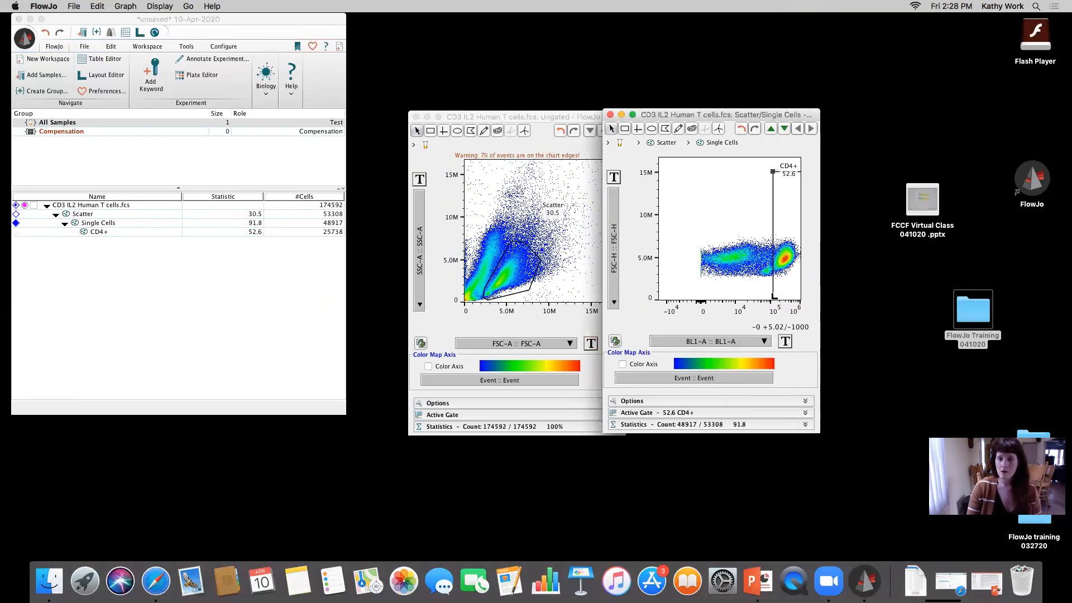
Step: Open the CD4+ population in its own plot and change its horizontal parameter to VL1-A
double_click(783, 260)
left_click_drag(669, 114, 637, 102)
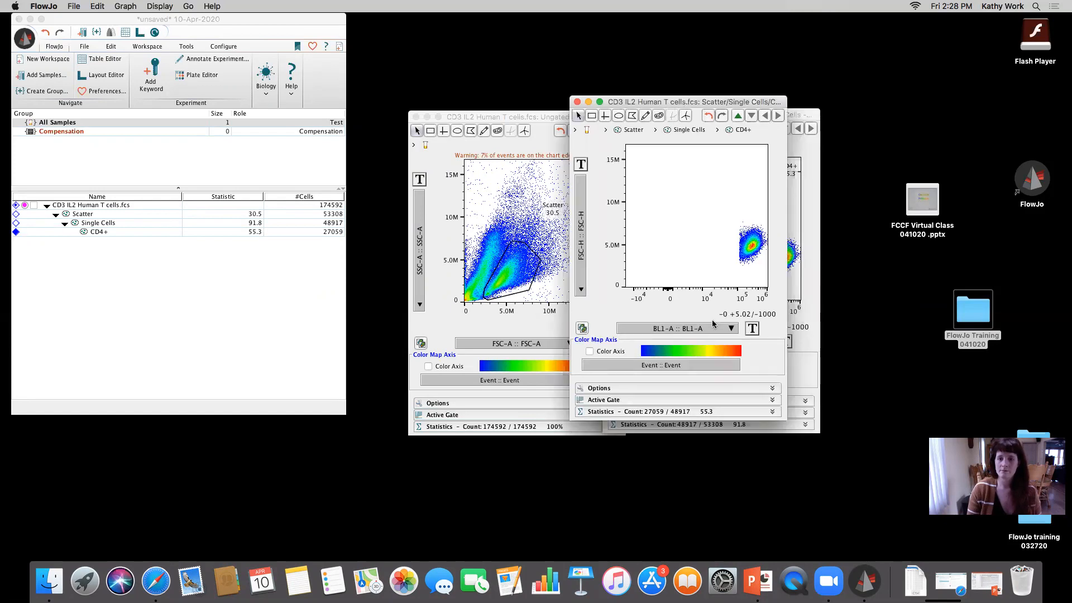
left_click(711, 328)
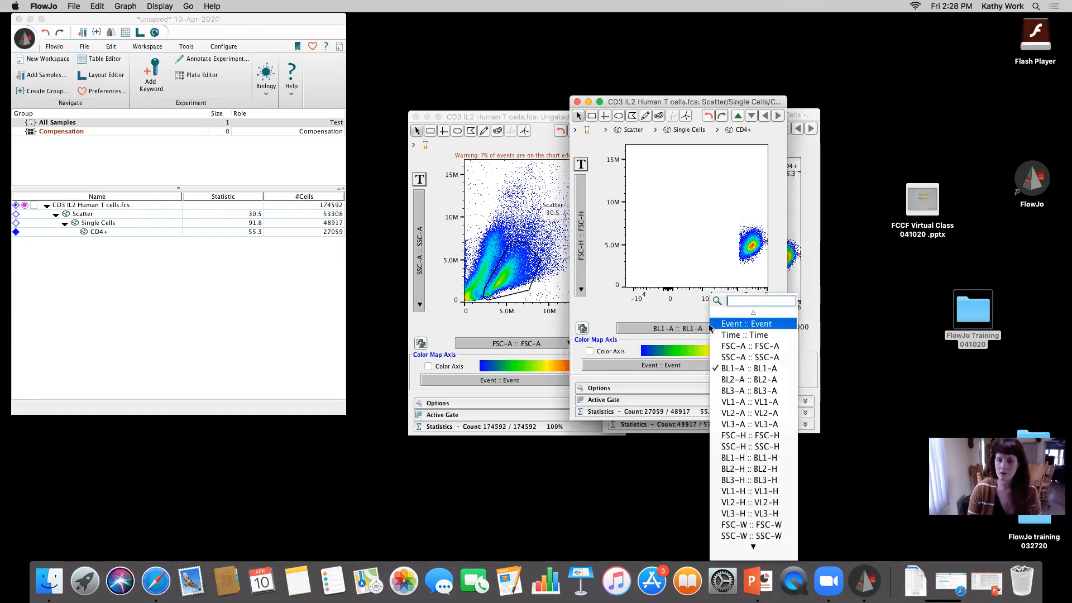
left_click(738, 402)
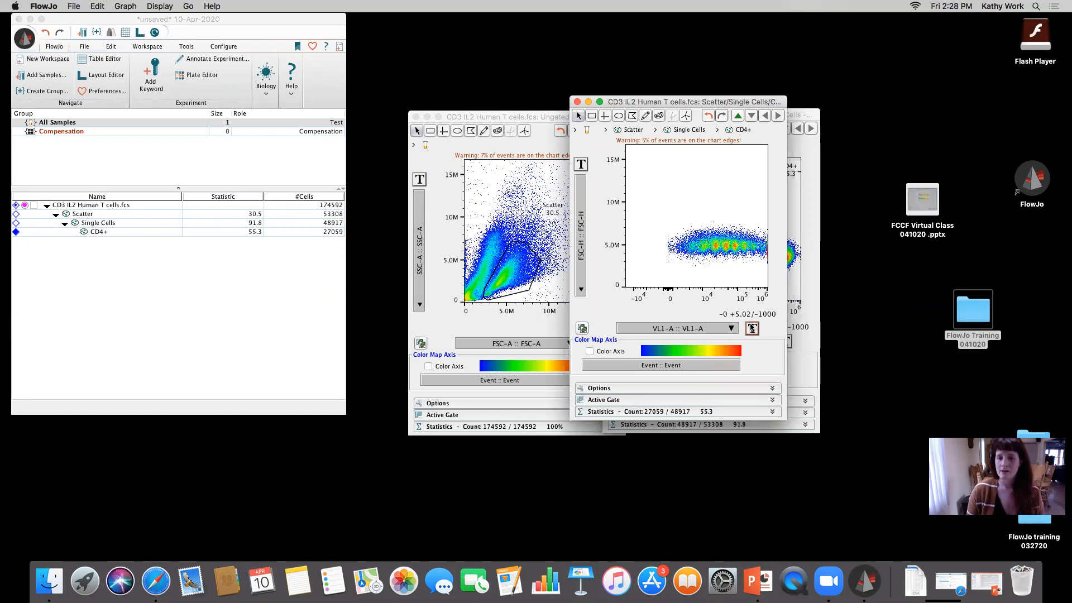
Step: Set the width basis of the VL1-A biexponential axis to -1.00 and apply the transform
left_click(752, 328)
left_click(765, 380)
left_click_drag(185, 342, 112, 344)
left_click(273, 394)
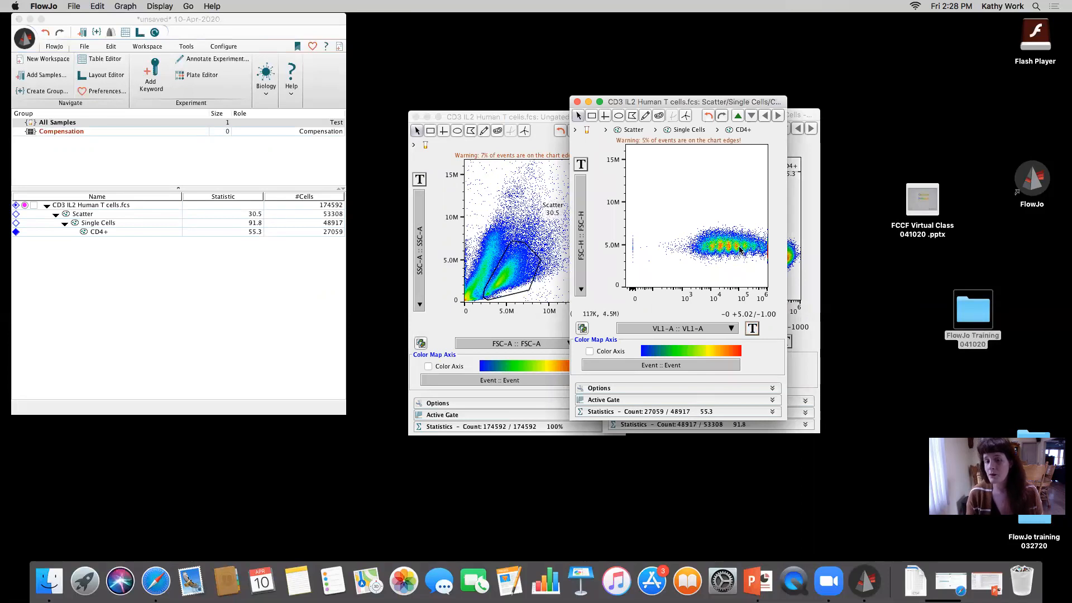
Step: Display the CD4+ population as a histogram of VL1-A
left_click(578, 202)
type("his")
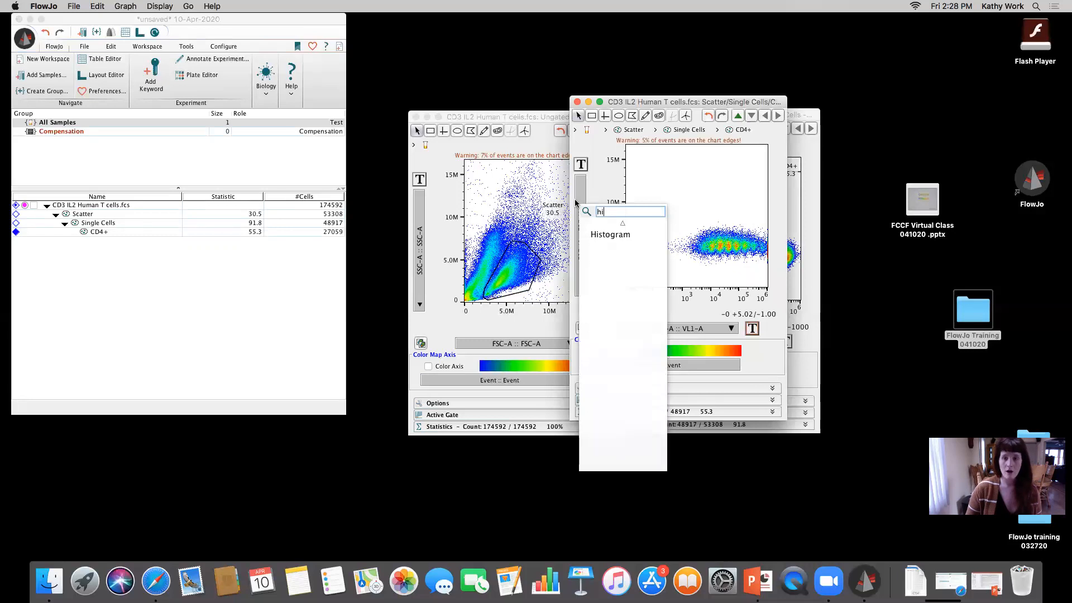
left_click(614, 234)
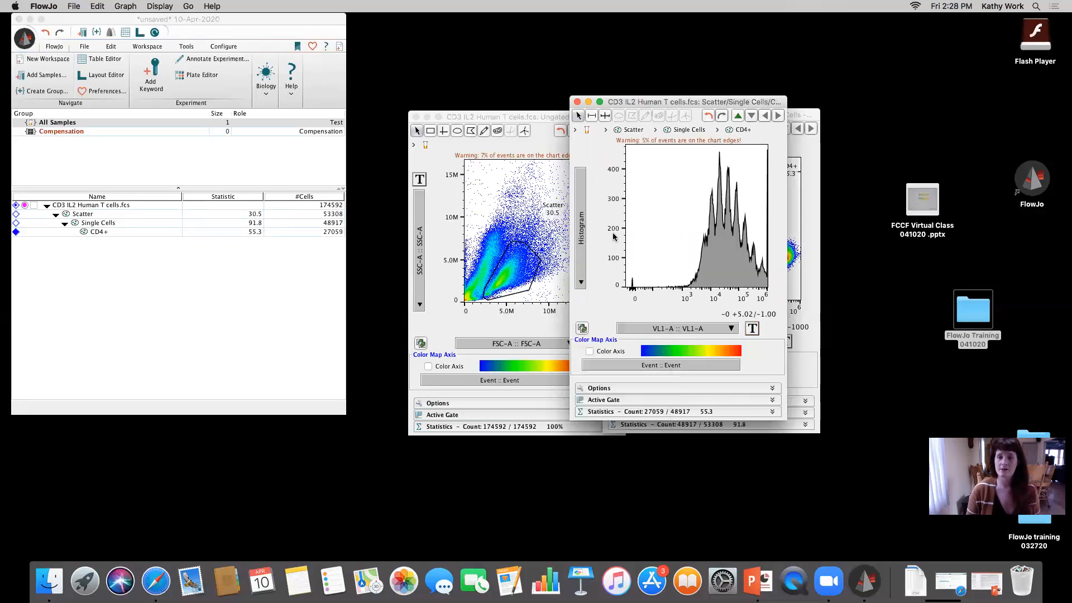
Step: Customize the VL1-A axis of the CD4+ histogram with a maximum of 16777000 and apply the transform
left_click(752, 329)
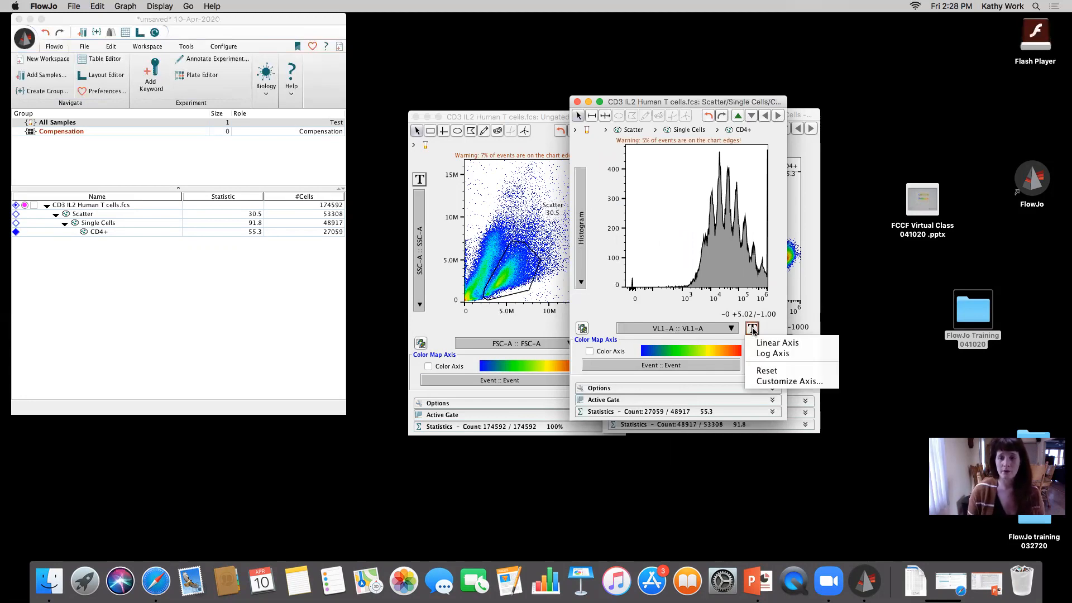
left_click(777, 383)
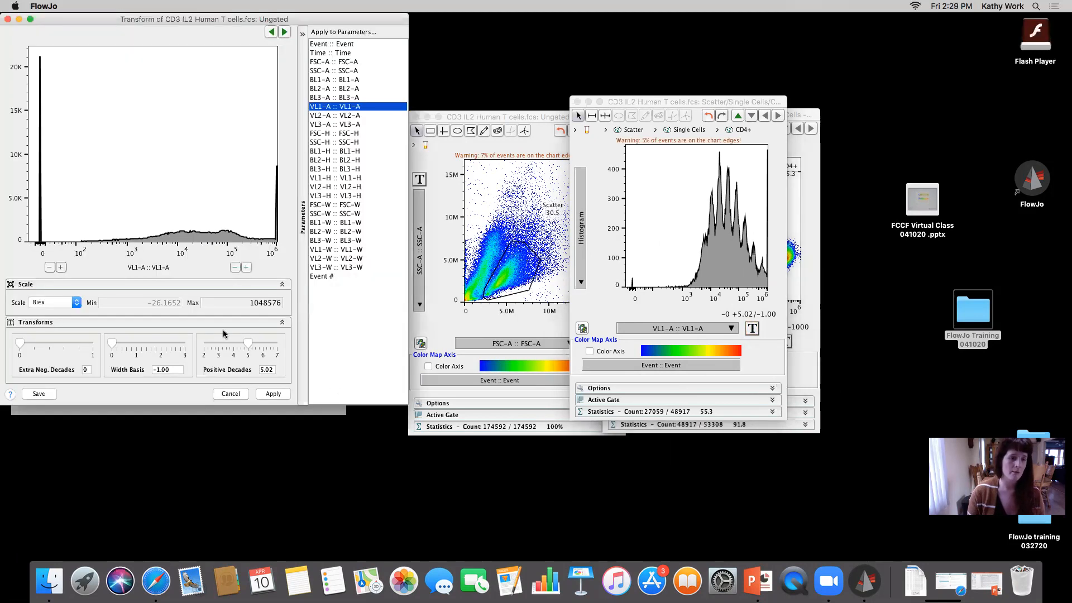
left_click(227, 308)
left_click_drag(226, 307, 302, 310)
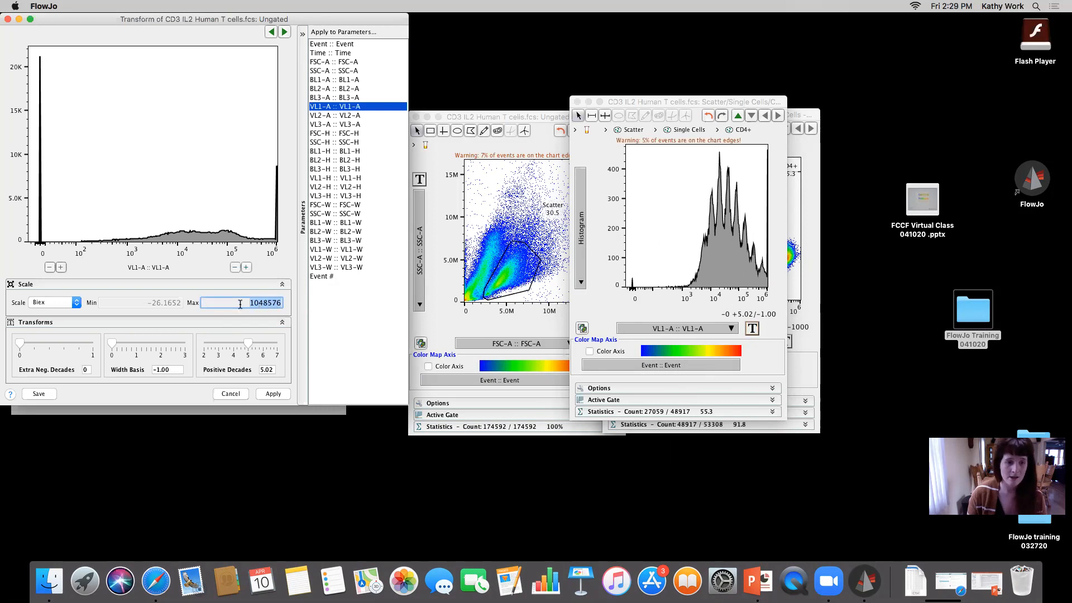
type("16777000")
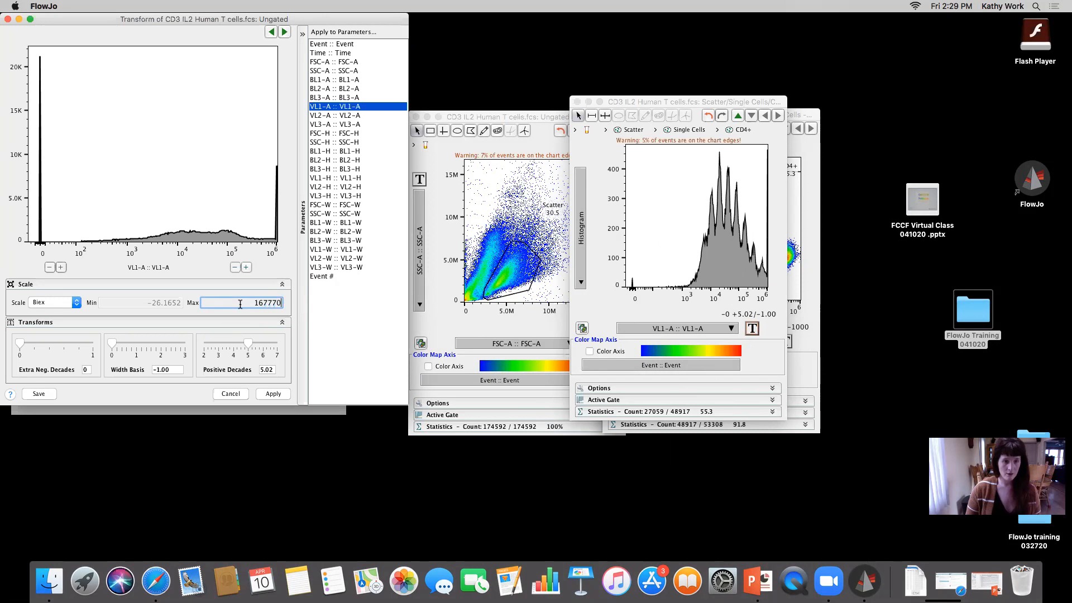
left_click(273, 393)
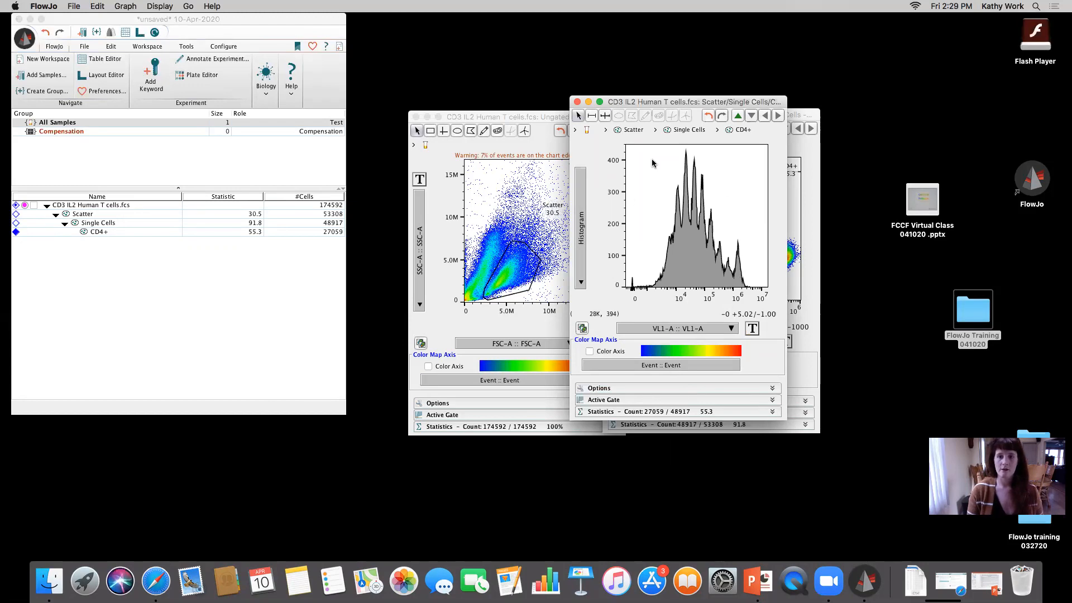
Step: Run Proliferation Modeling on the CD4+ population
left_click(99, 231)
left_click(143, 52)
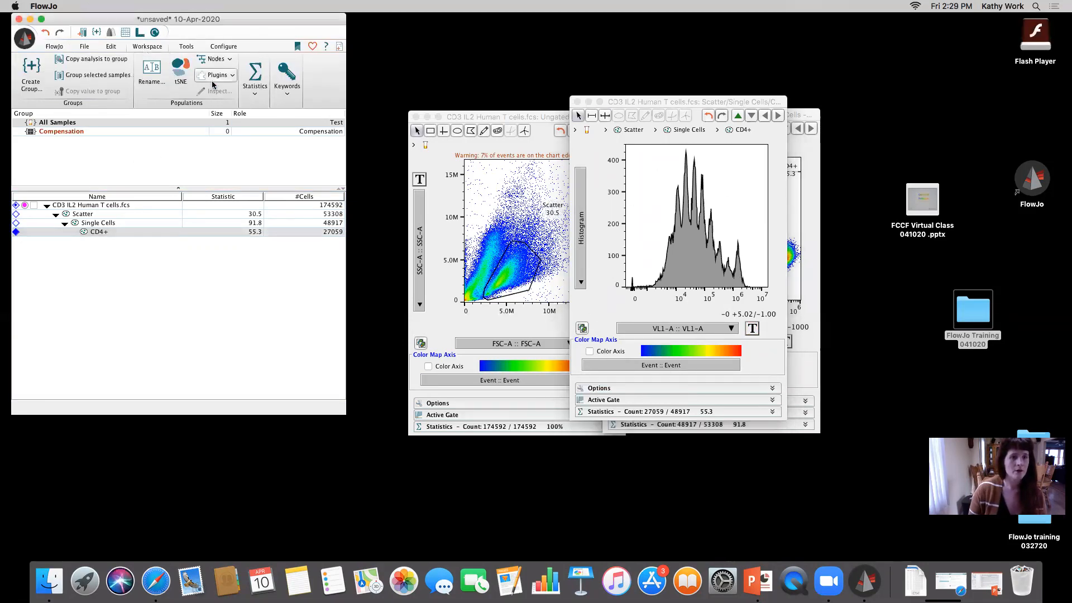
left_click(186, 46)
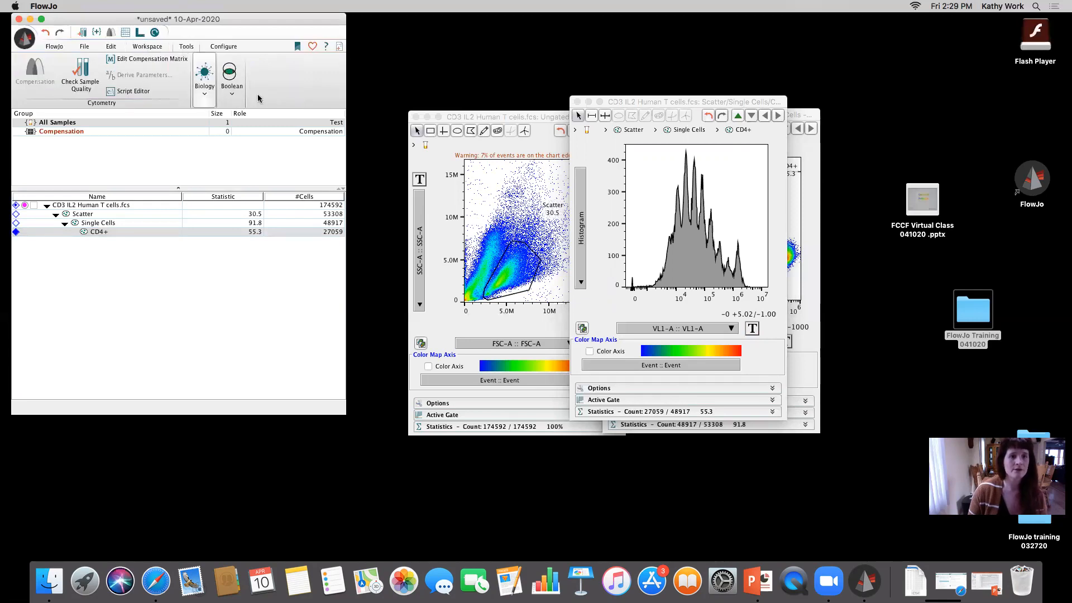
left_click(204, 76)
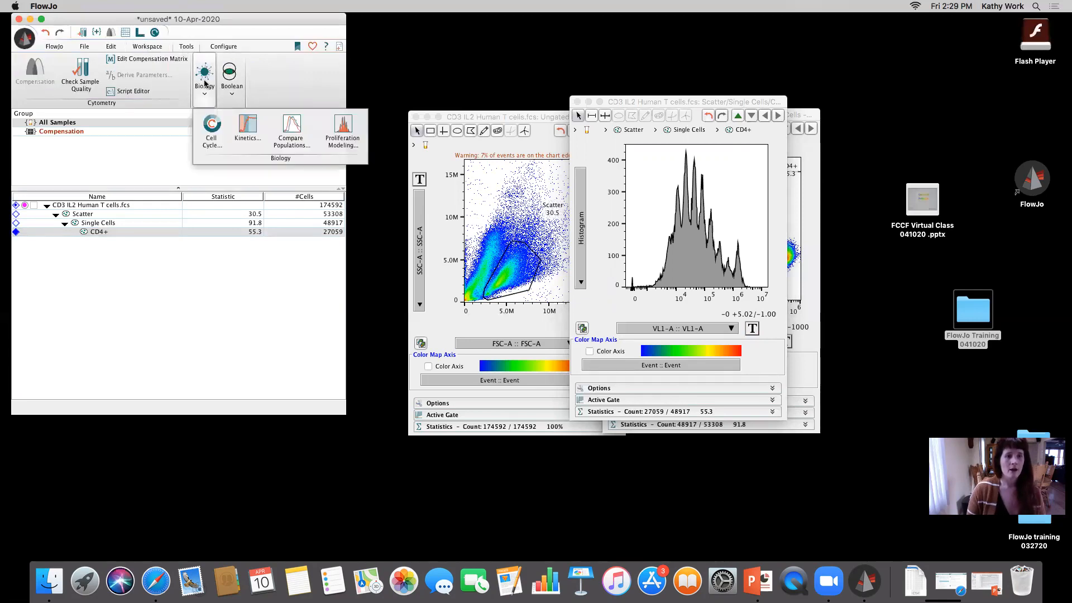
left_click(341, 128)
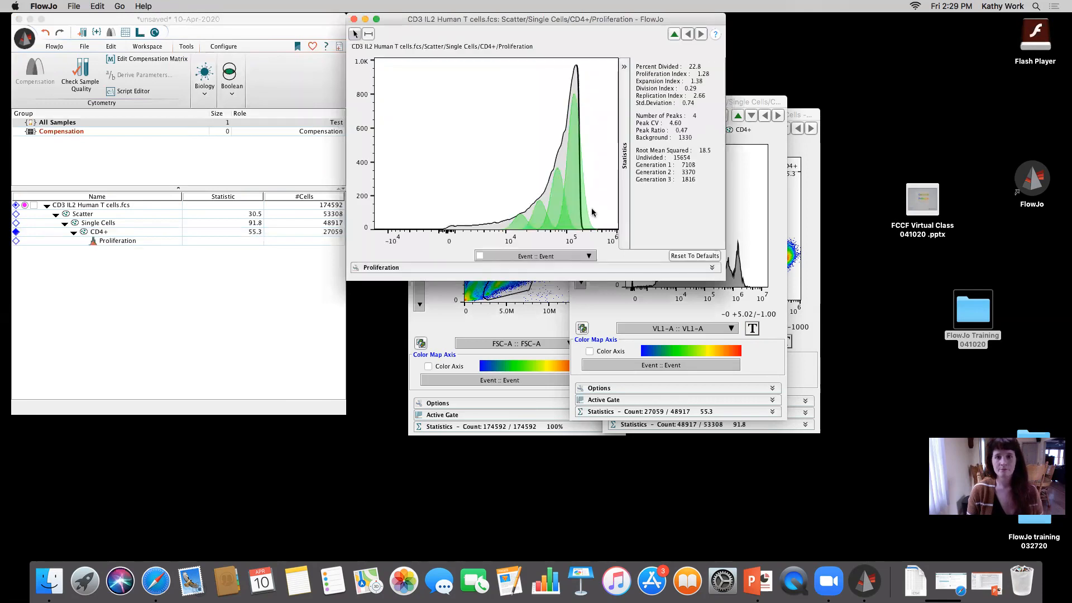
Step: Enlarge the proliferation model window and set the modelled parameter to VL1-A
left_click_drag(721, 288, 799, 412)
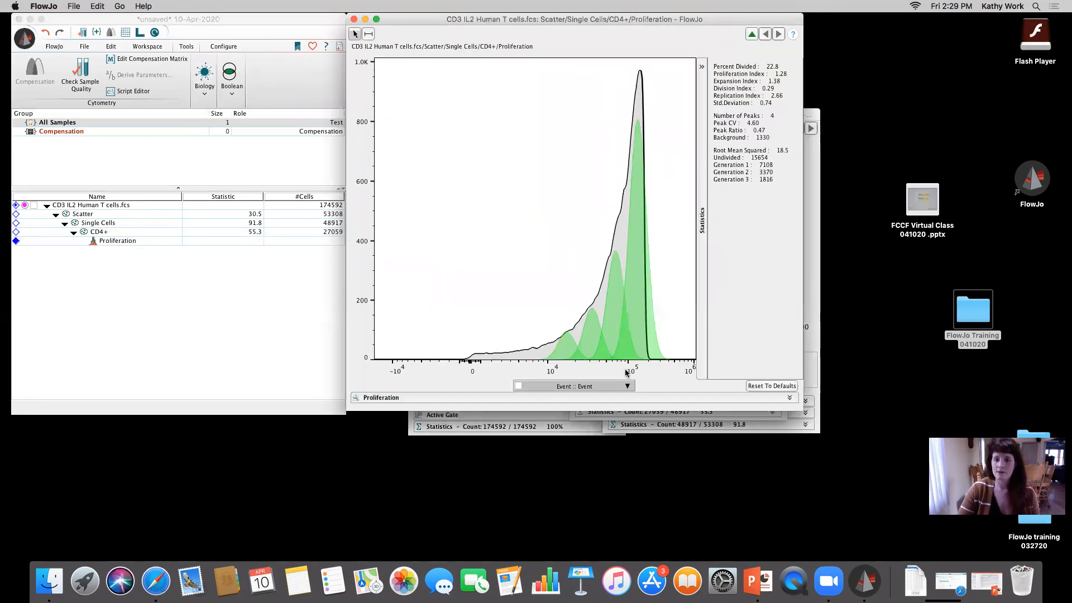
left_click(562, 387)
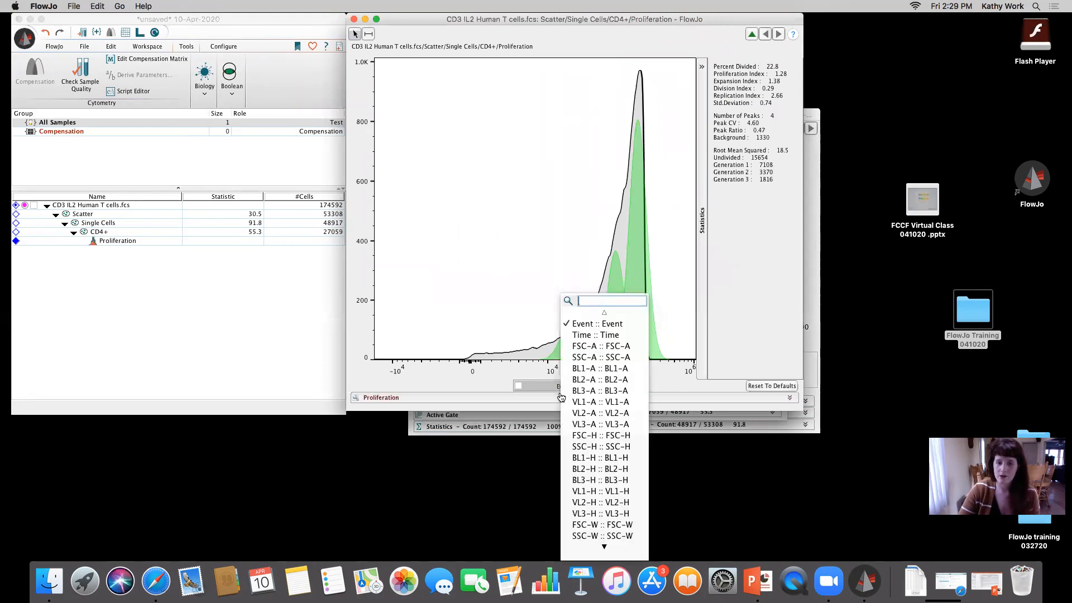
left_click(573, 402)
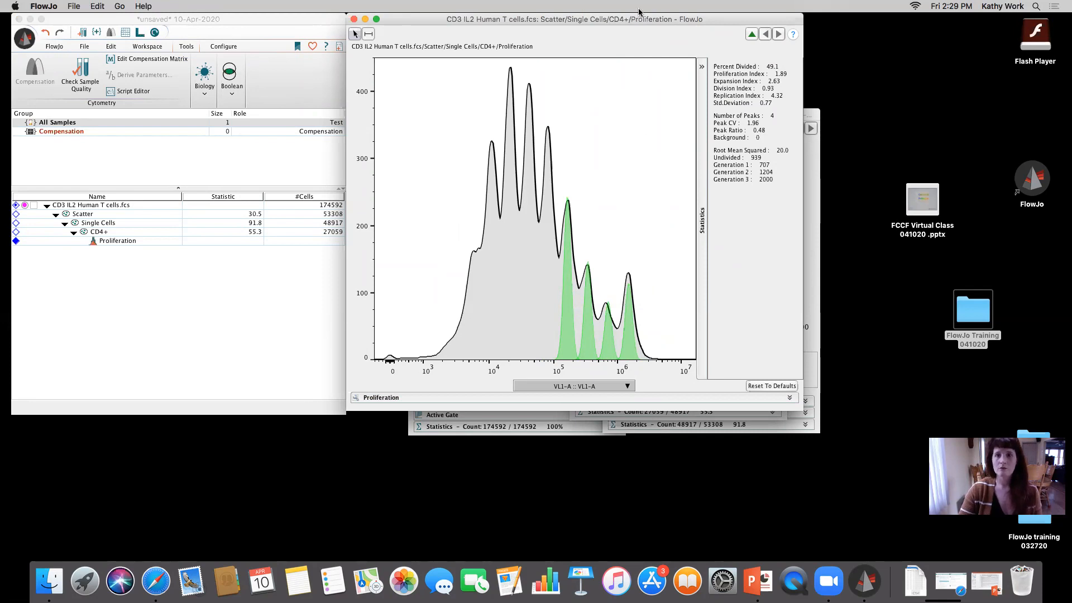
Step: Close the CD4+ histogram window and reposition the proliferation model window with room for its options below
left_click_drag(651, 18, 707, 129)
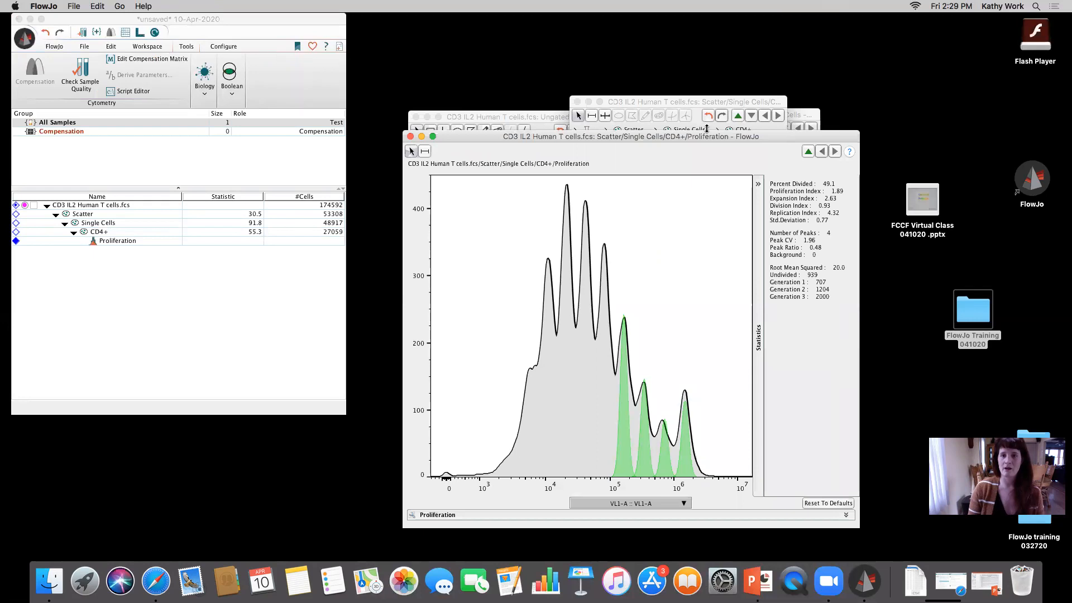
left_click_drag(723, 136, 757, 326)
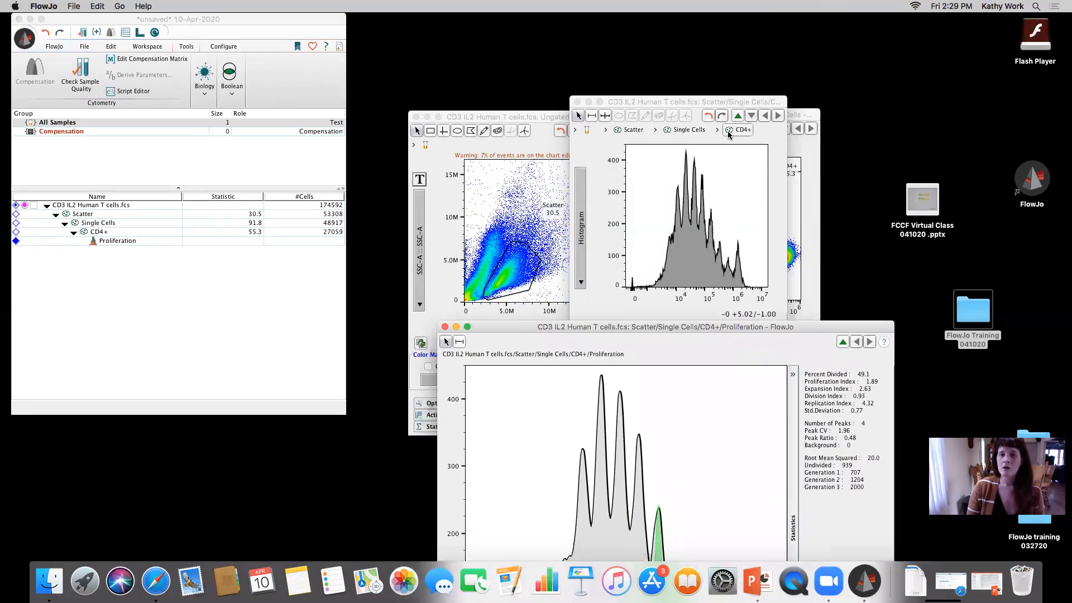
left_click(728, 134)
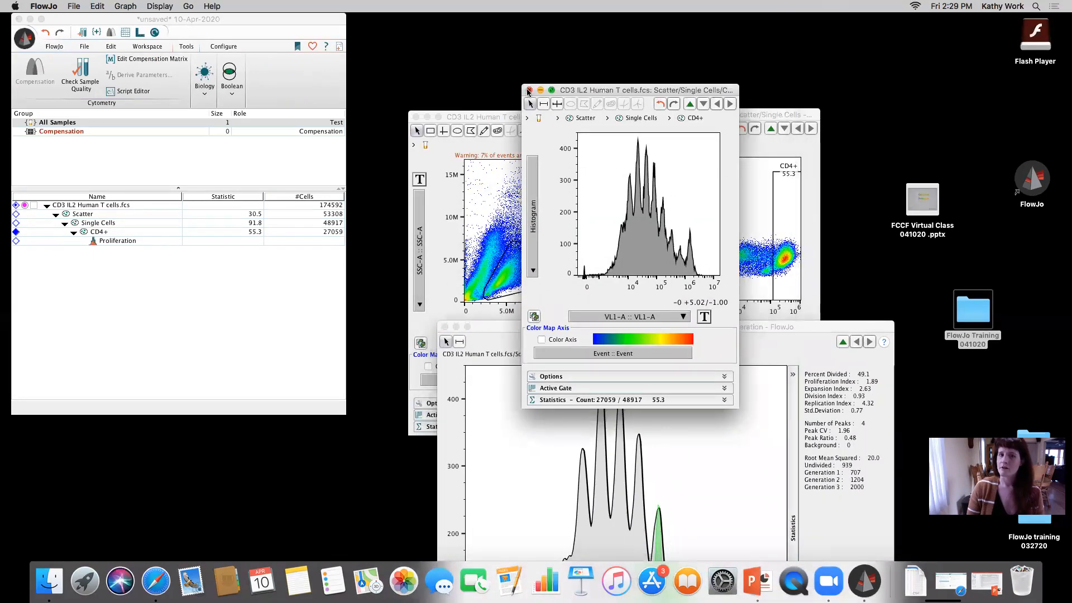
left_click(528, 91)
left_click_drag(713, 332, 657, 127)
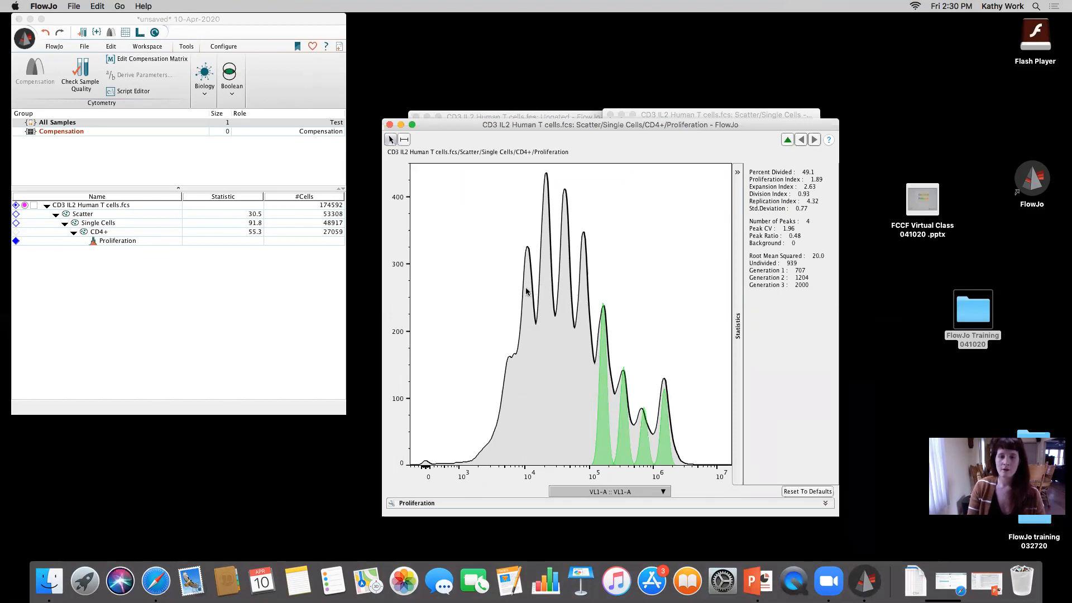
left_click_drag(651, 124, 656, 67)
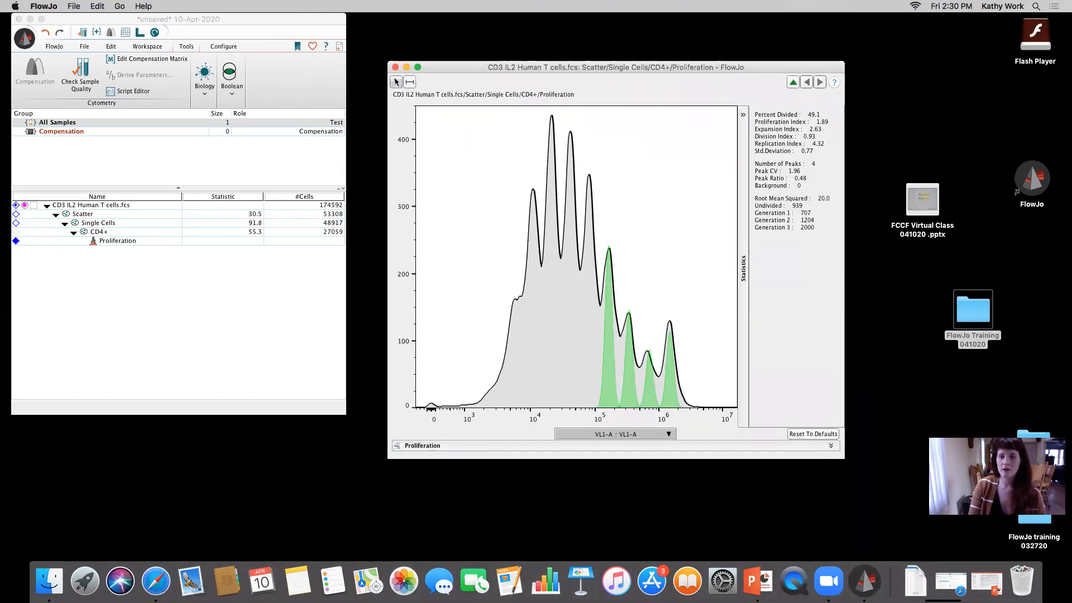
Step: Expand the proliferation options and fit the model with 9 peaks, followed by 10 peaks
left_click(479, 447)
left_click(486, 483)
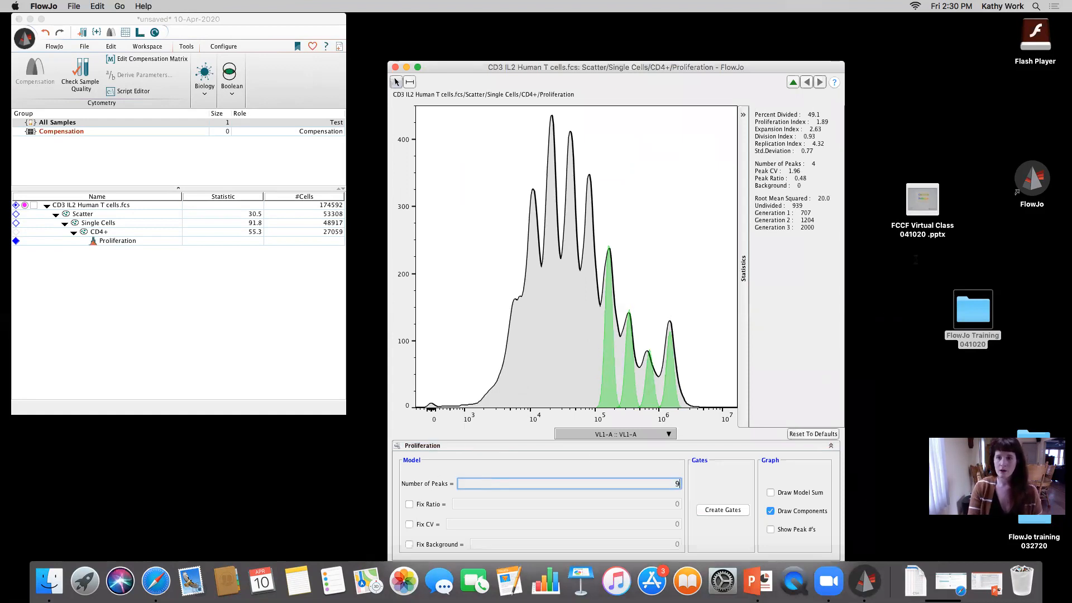
key("Return")
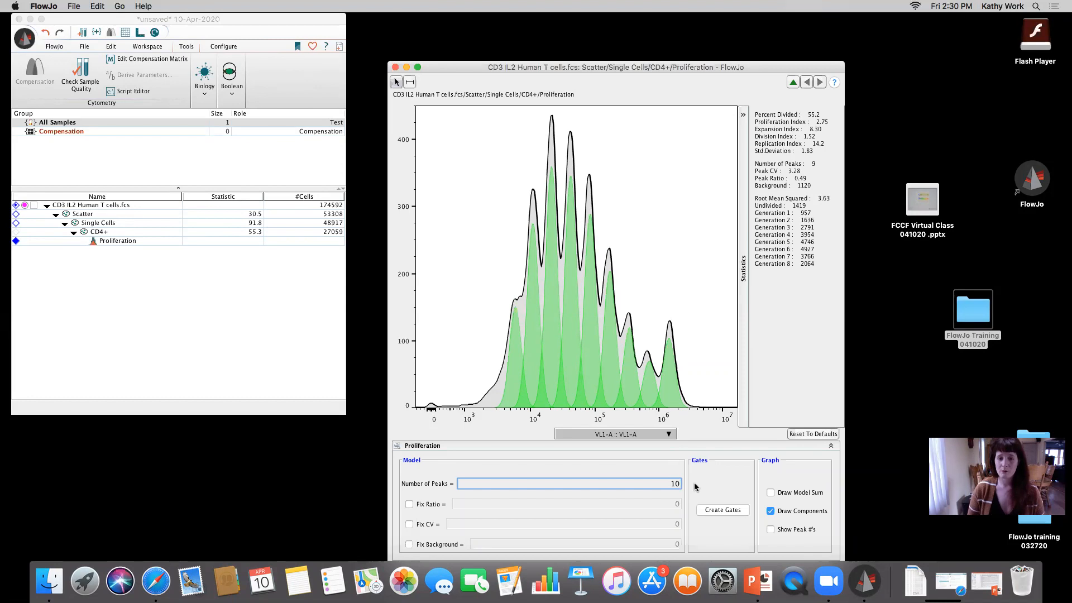
key("Return")
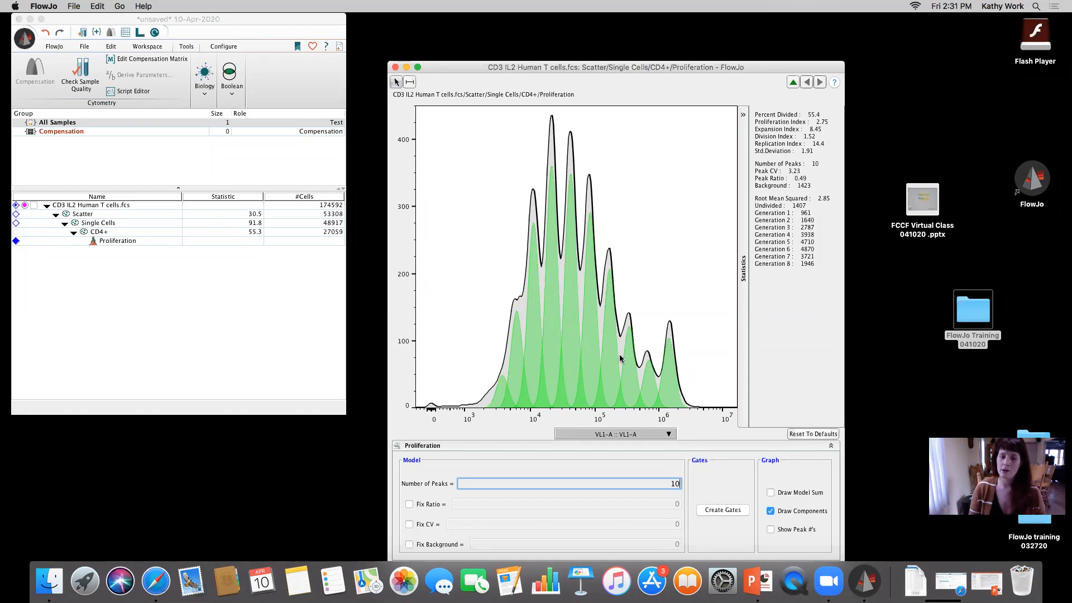
Step: Close the proliferation model and the remaining Single Cells, ungated and Scatter plot windows
left_click(394, 68)
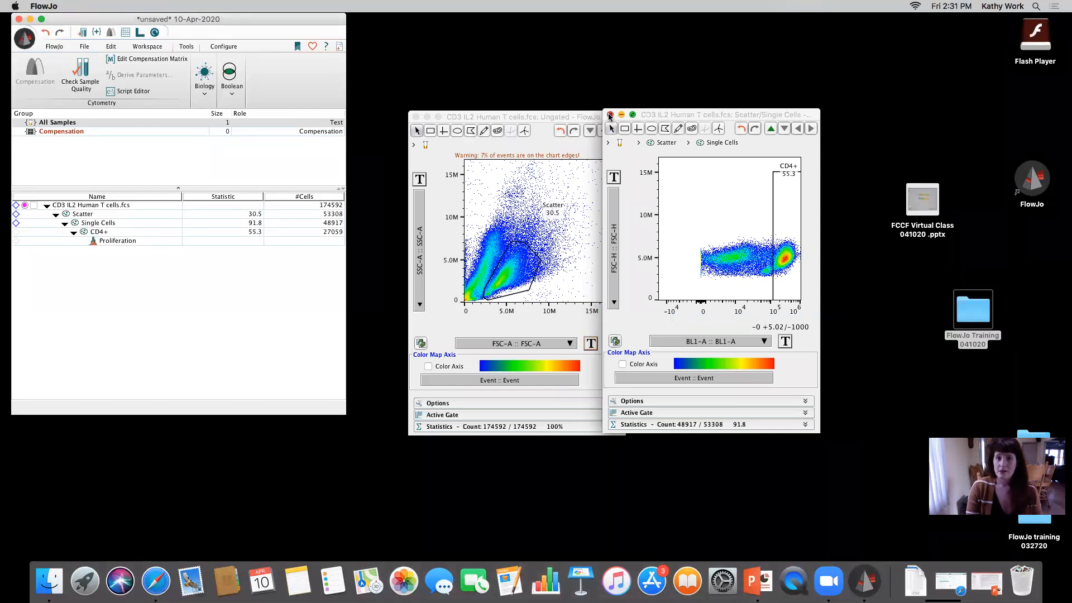
left_click(610, 115)
left_click(415, 117)
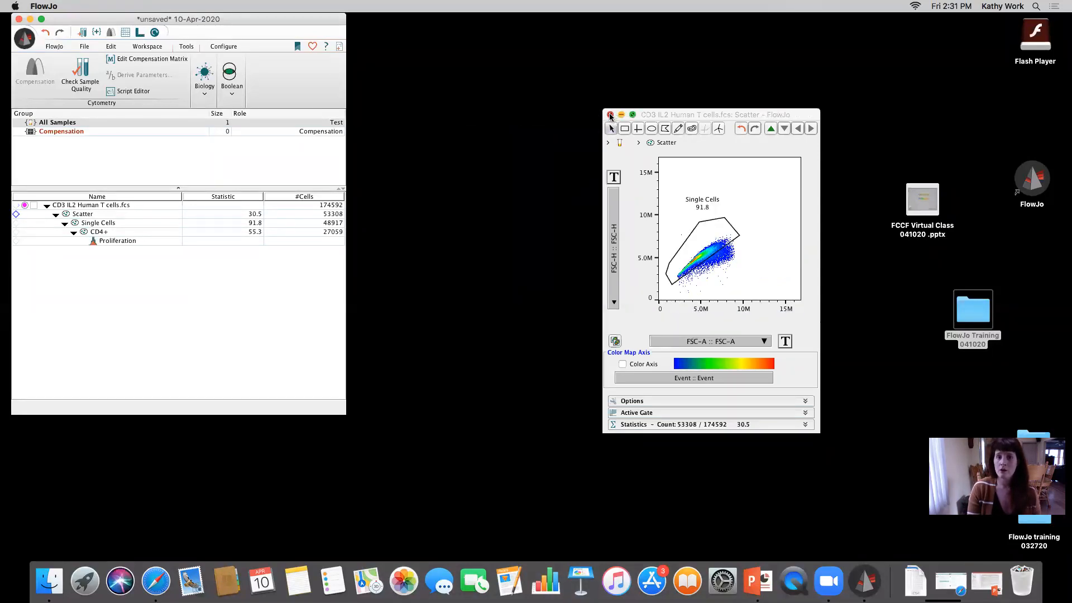
left_click(610, 115)
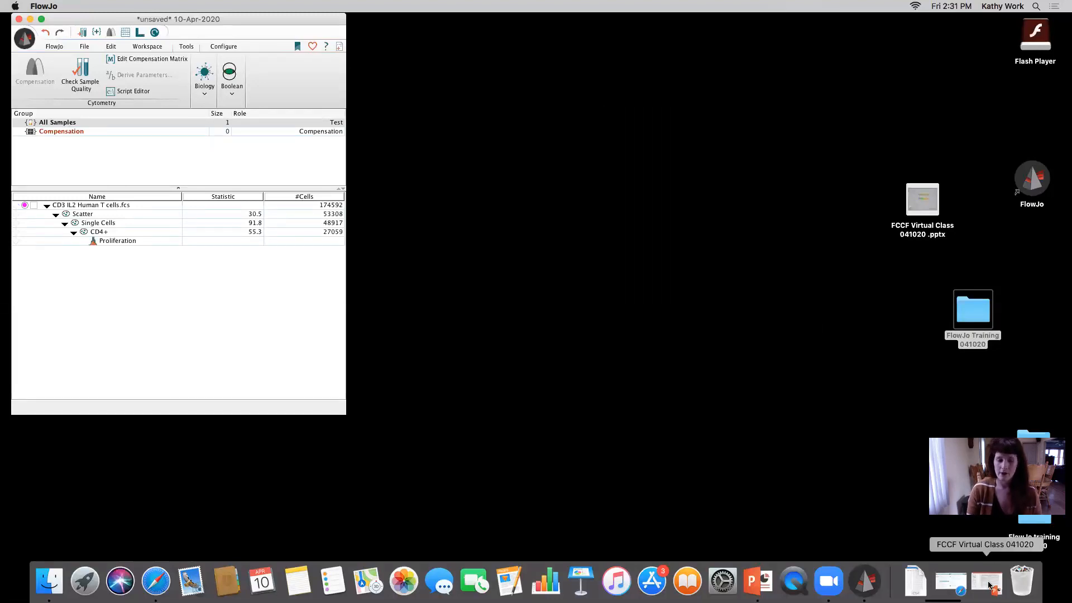
Step: Switch to the FCCF Virtual Class 041020 presentation in PowerPoint and go to slide 9, the proliferation stats example
left_click(988, 585)
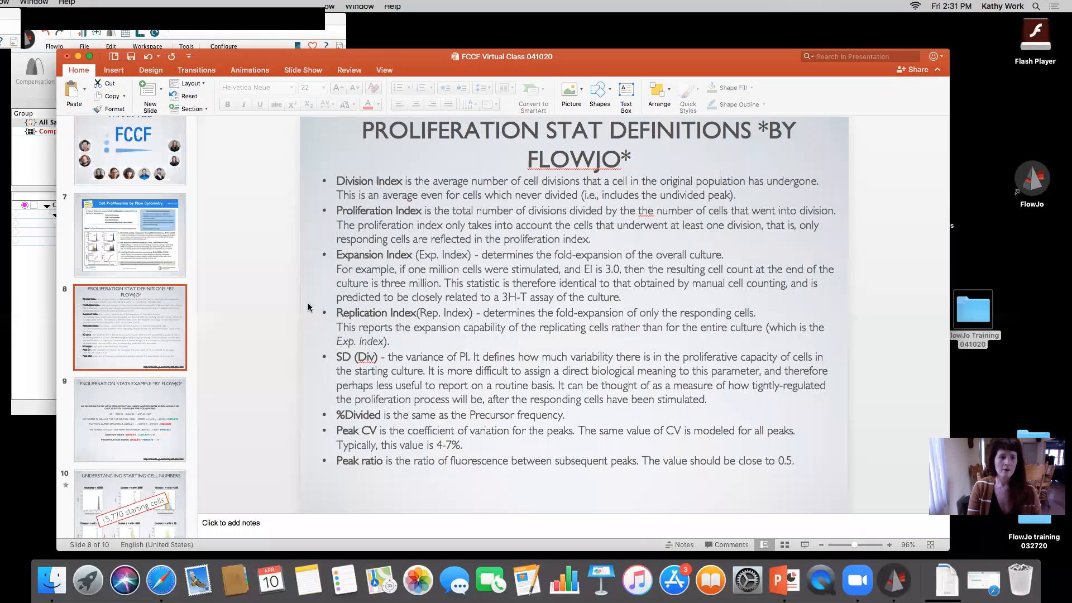
scroll(150, 368, "down", 2)
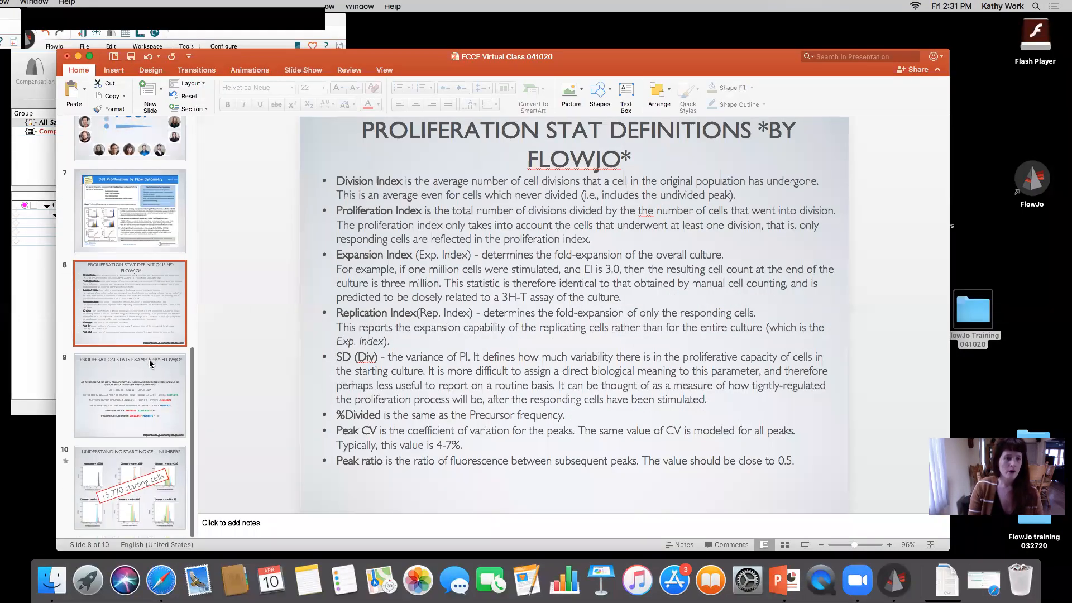
left_click(145, 376)
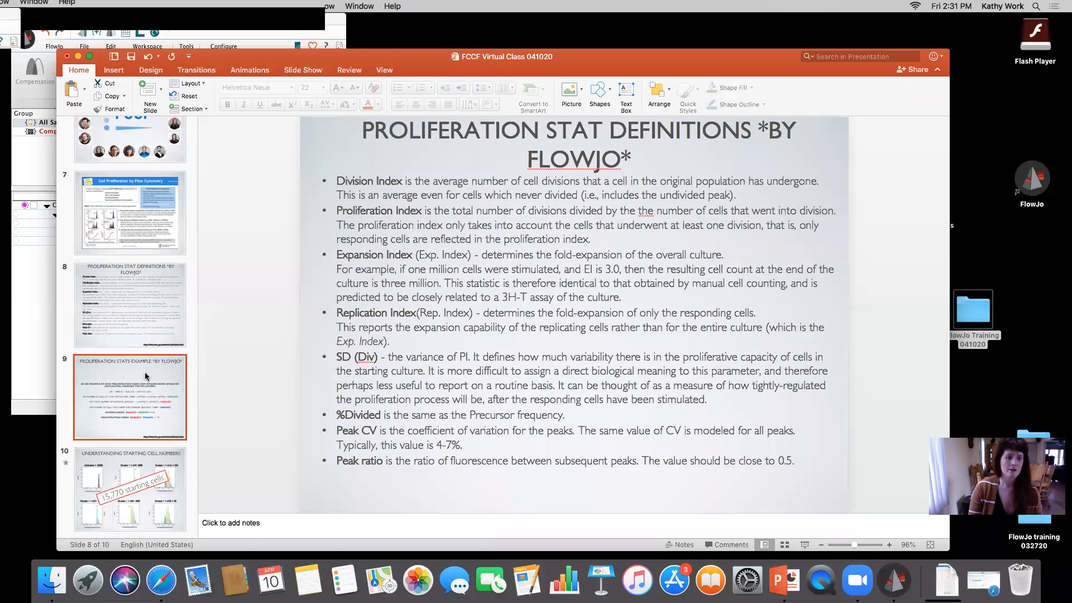
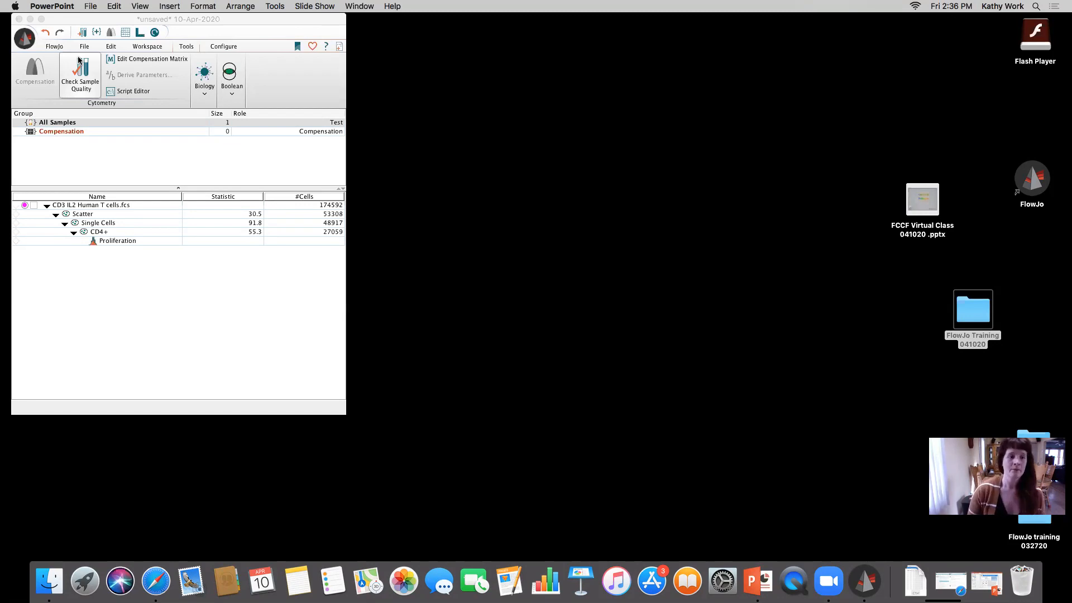
Step: Return to FlowJo, open the CD4+ histogram and change its horizontal parameter to VL3-A, followed by BL3-A
double_click(122, 231)
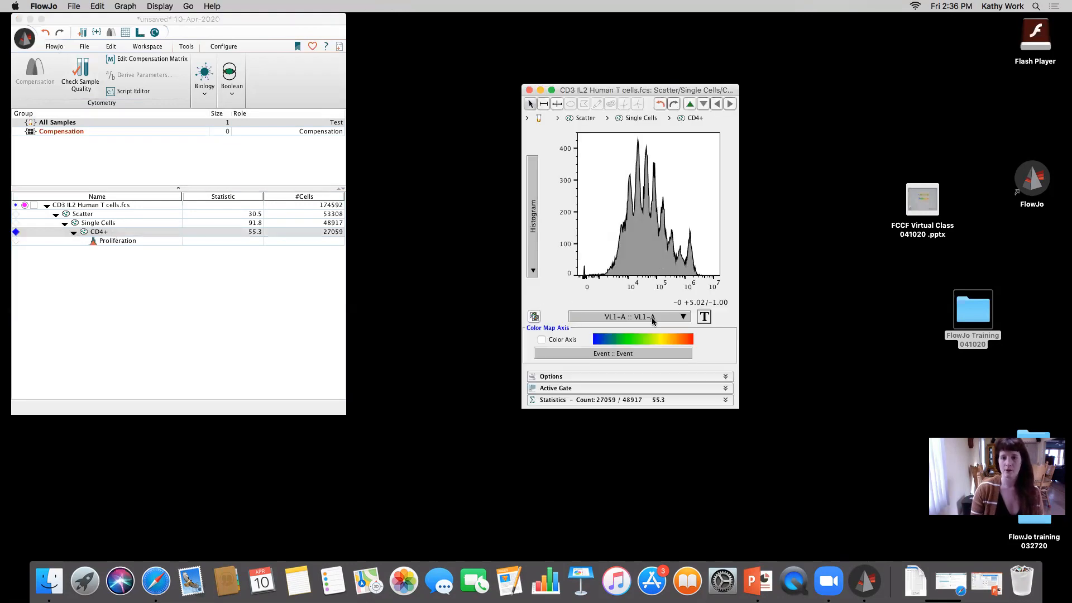
left_click(651, 317)
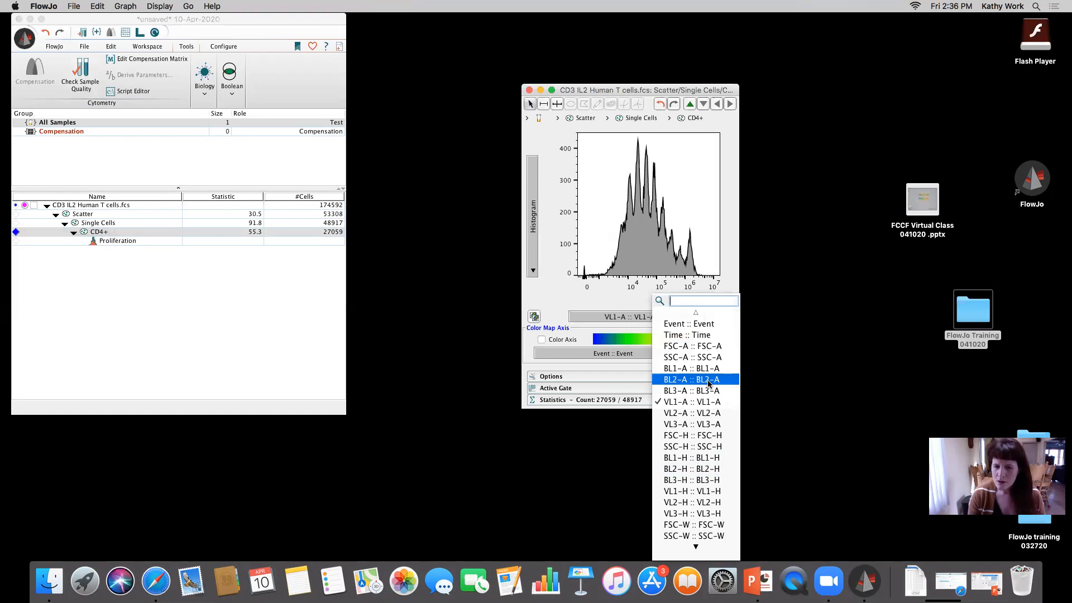
left_click(713, 428)
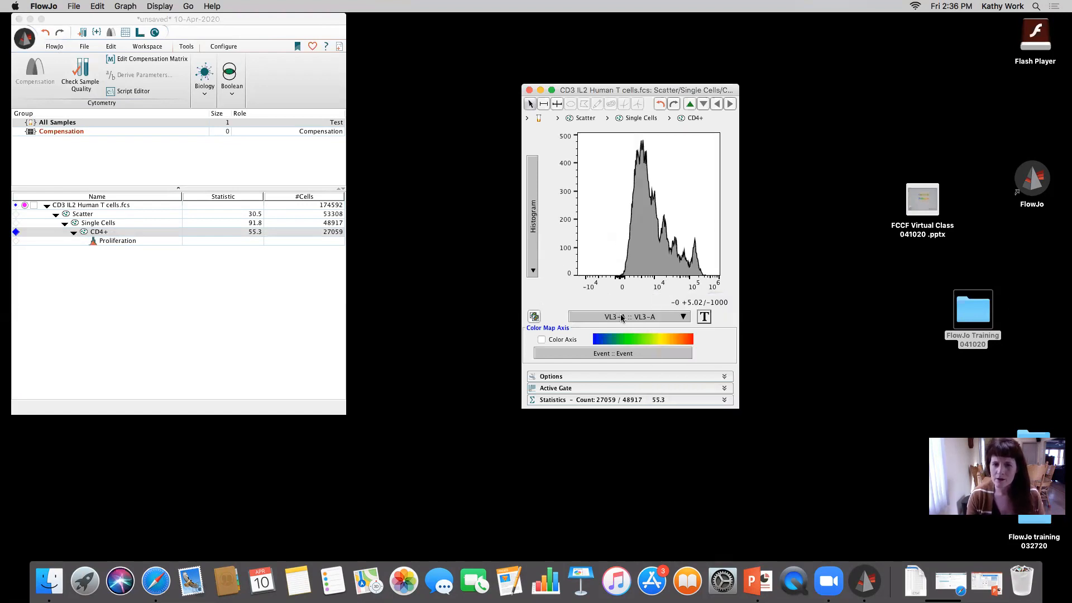
left_click(620, 316)
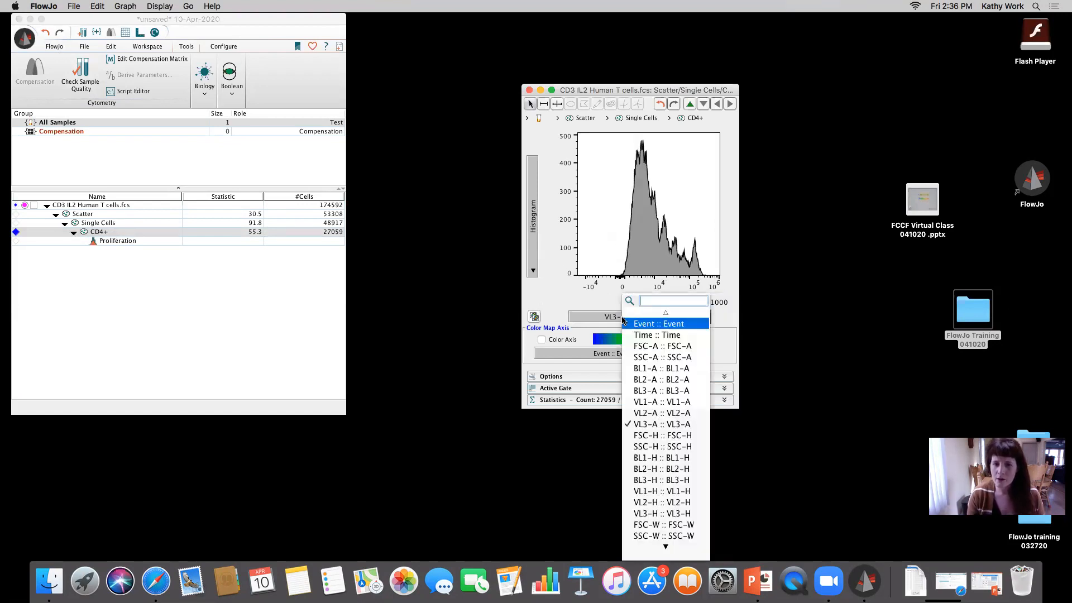
left_click(663, 391)
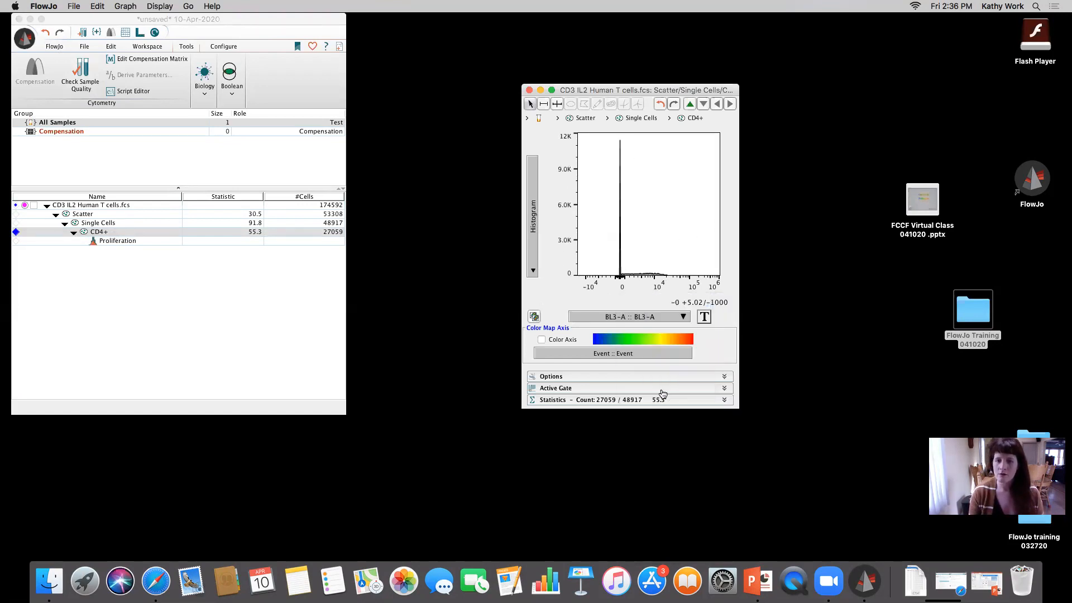
Step: Close the CD4+ plot window and reopen the population from the workspace
left_click(534, 220)
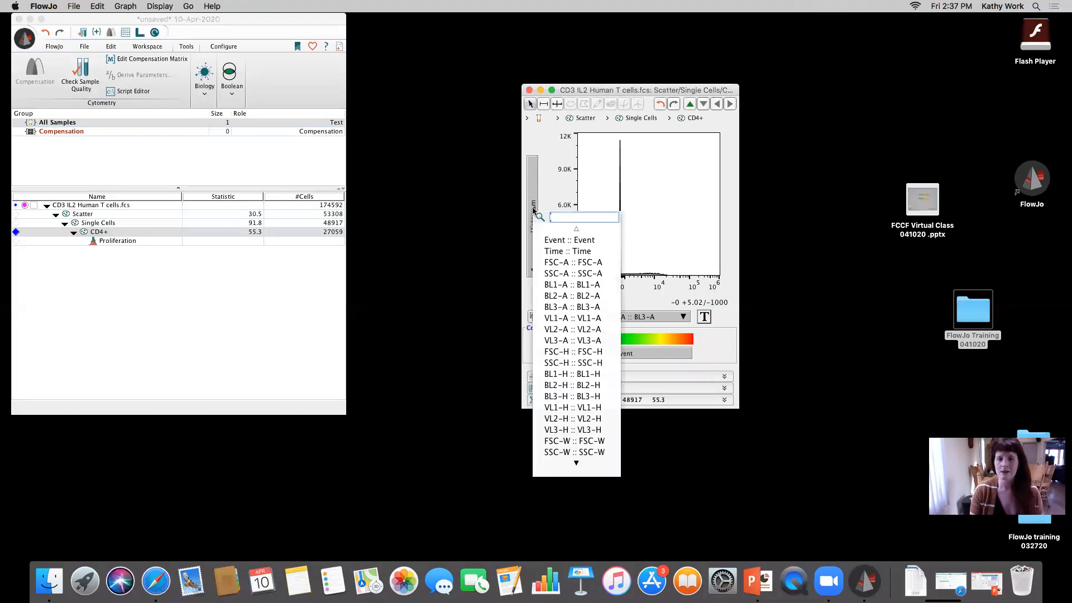
left_click(530, 90)
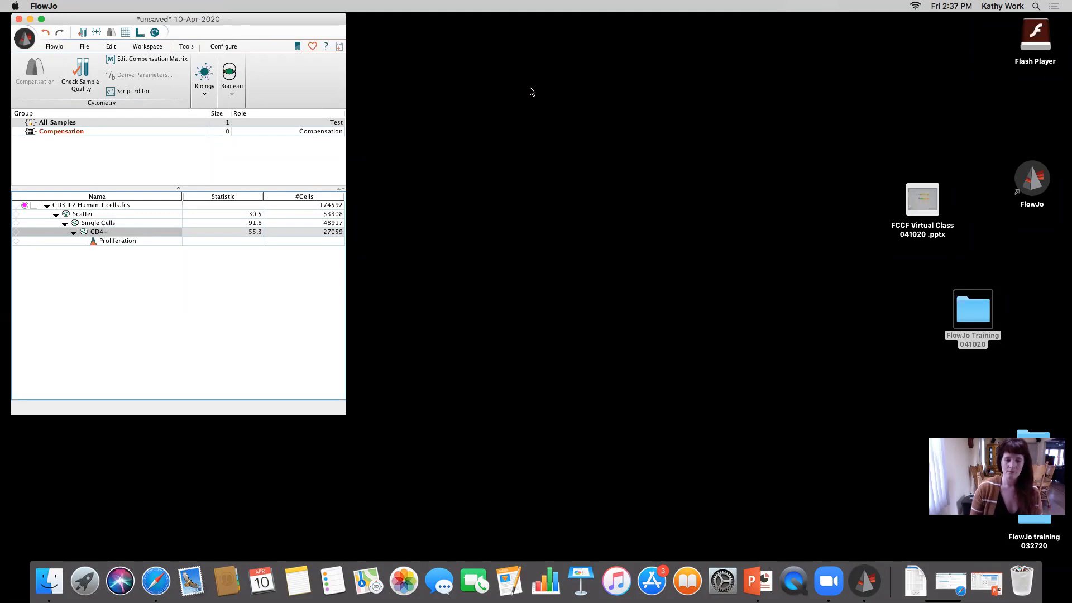
double_click(104, 233)
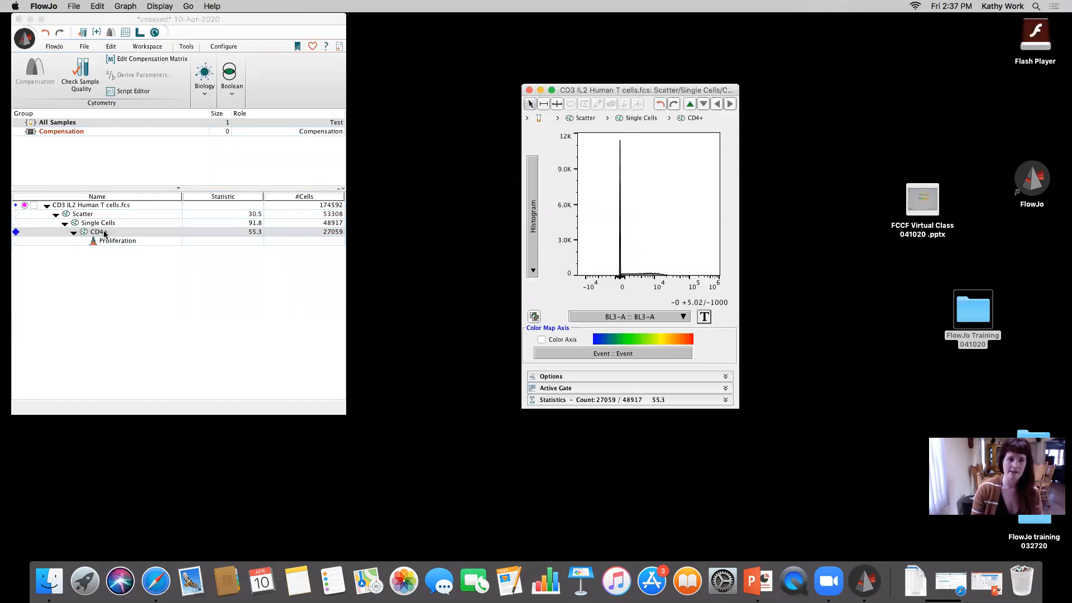
Step: Draw a range gate from about 840 to 24K on the CD4+ BL3-A histogram and name it Negative
left_click(545, 103)
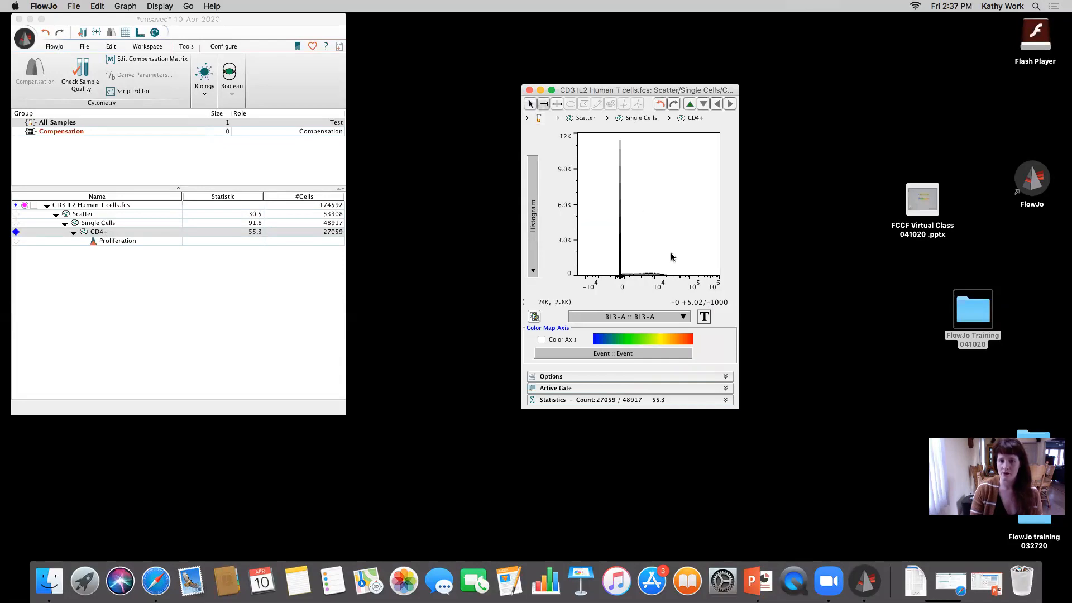
left_click_drag(673, 263, 624, 259)
type("Negative")
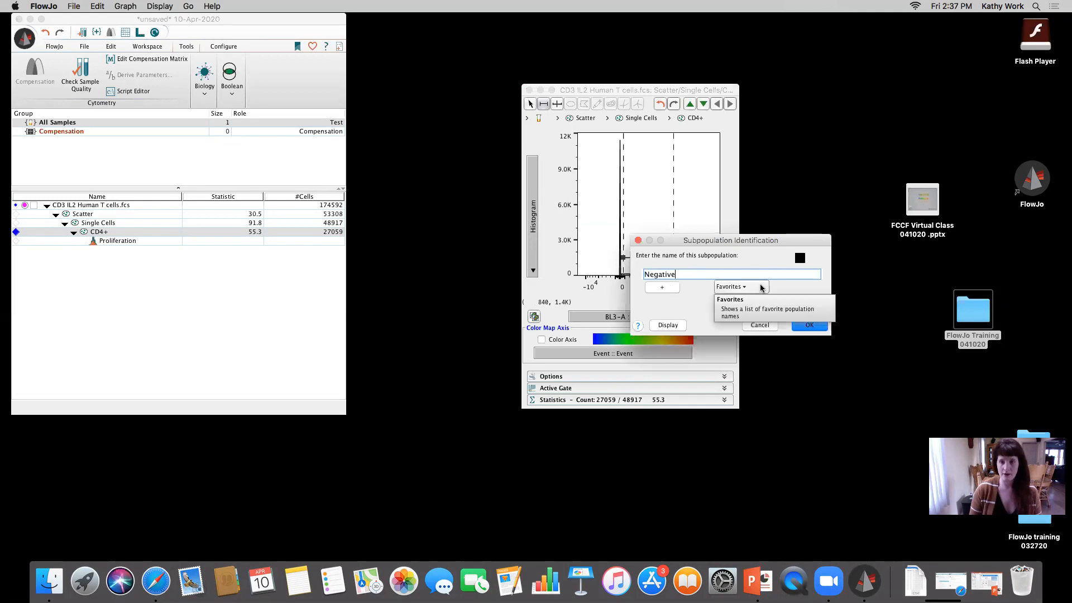
key("Return")
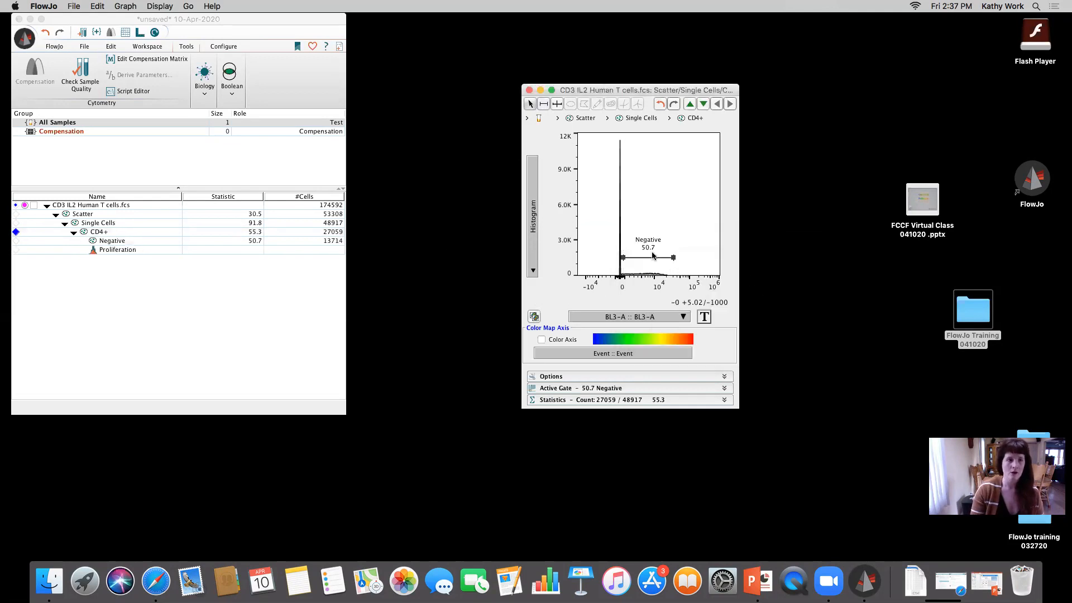
Step: Add a Median statistic for BL3-A to the Negative population in the workspace
left_click(129, 241)
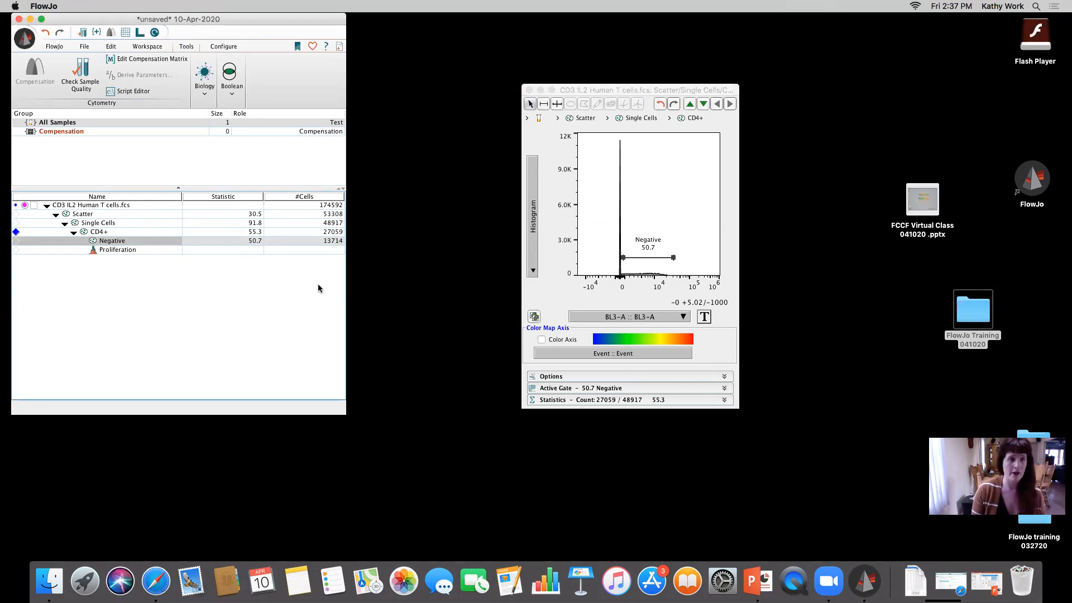
left_click(147, 46)
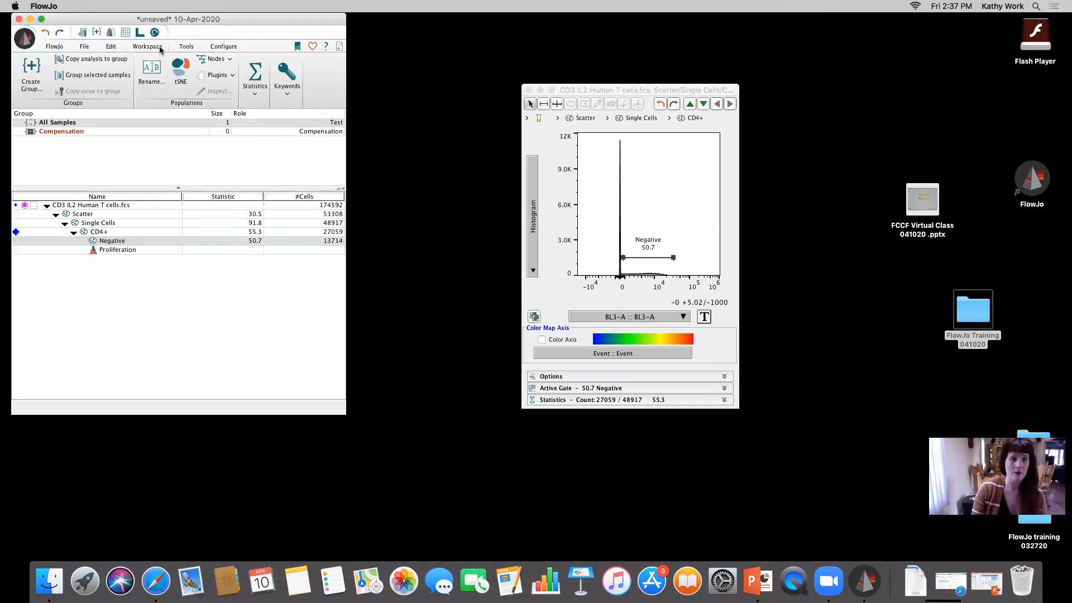
left_click(256, 81)
left_click(294, 129)
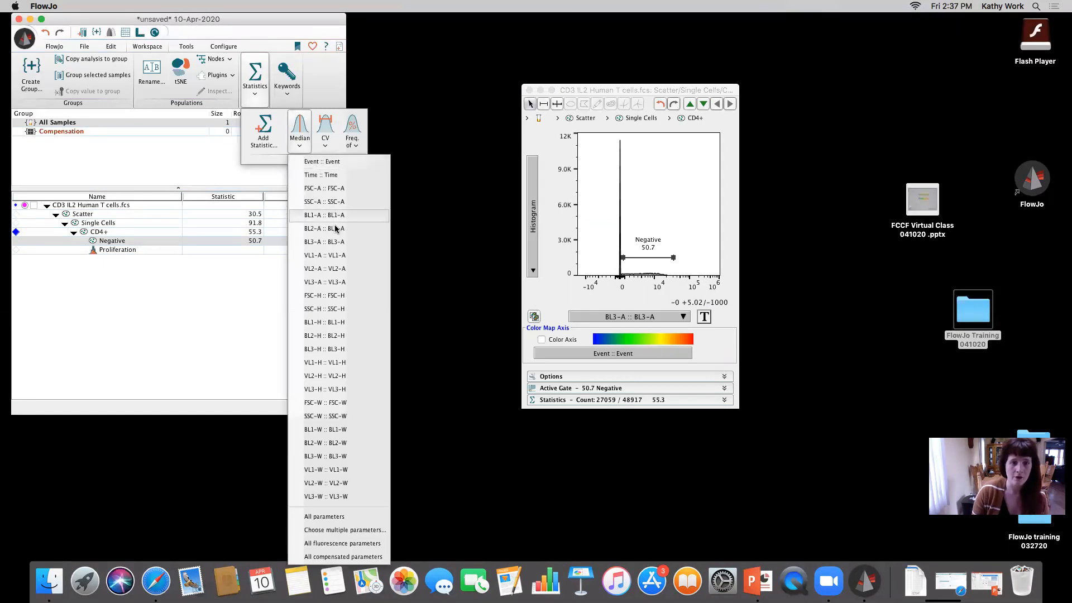
left_click(338, 242)
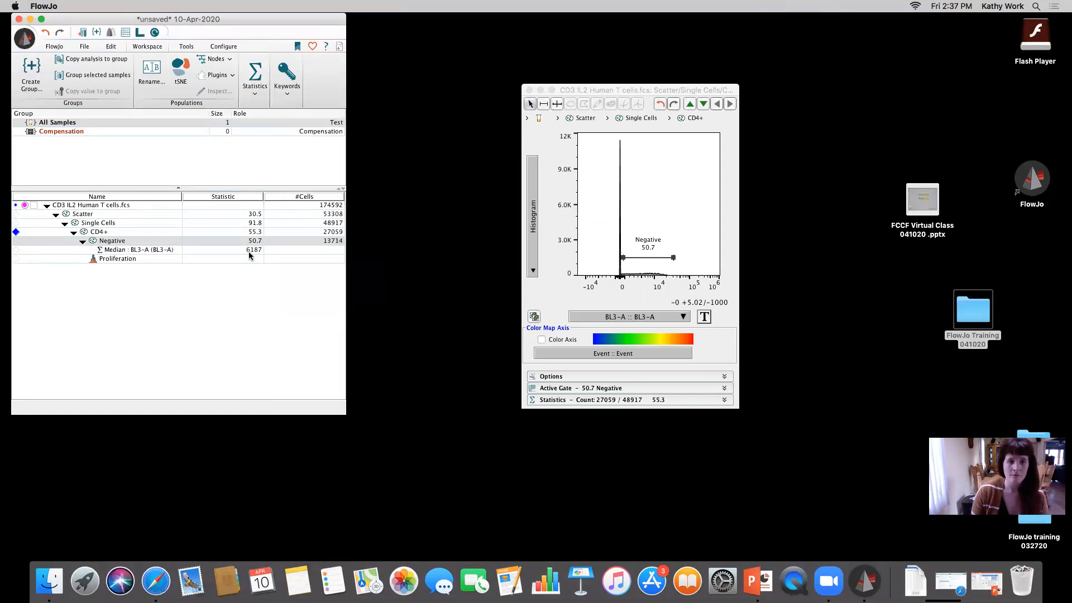
left_click(249, 252)
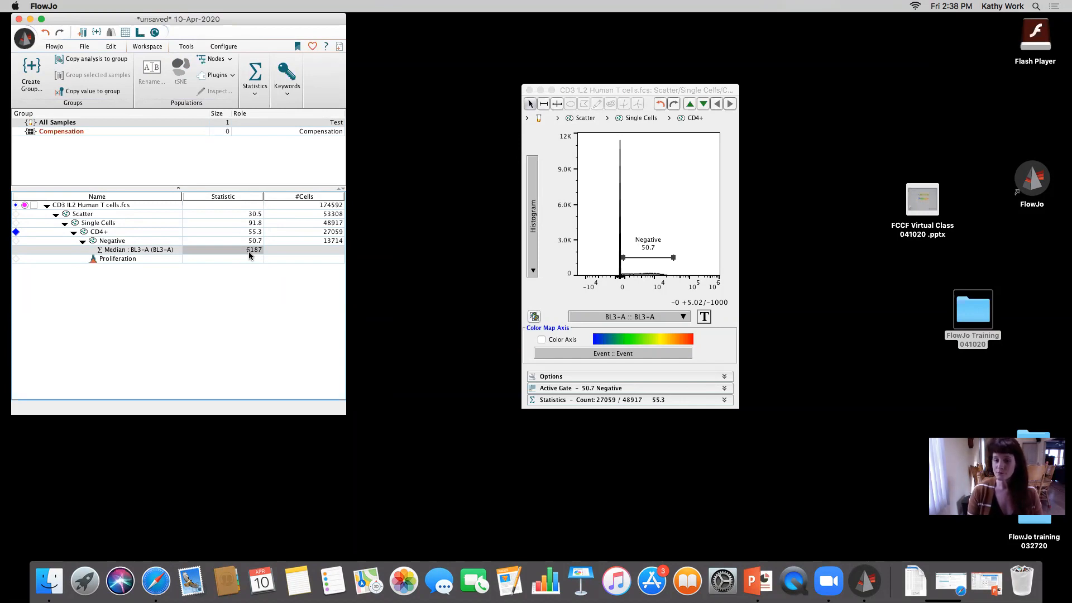
Step: Close the CD4+ plot and rearrange the two workspace windows so the unsaved one sits in front, offset from 10-Apr-2020.wsp
left_click(528, 90)
left_click(30, 21)
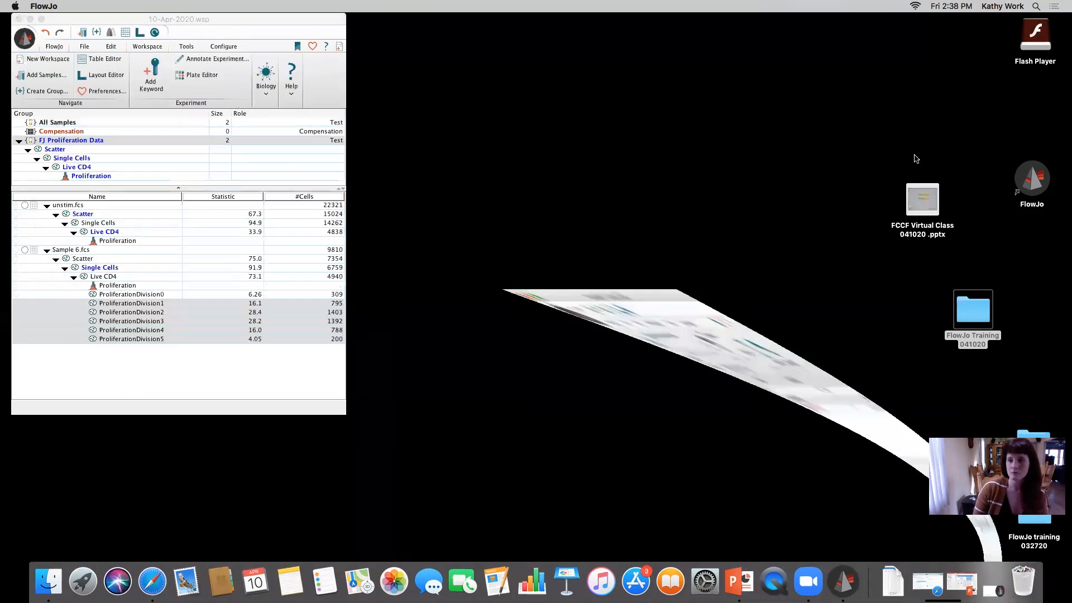
left_click_drag(58, 20, 62, 48)
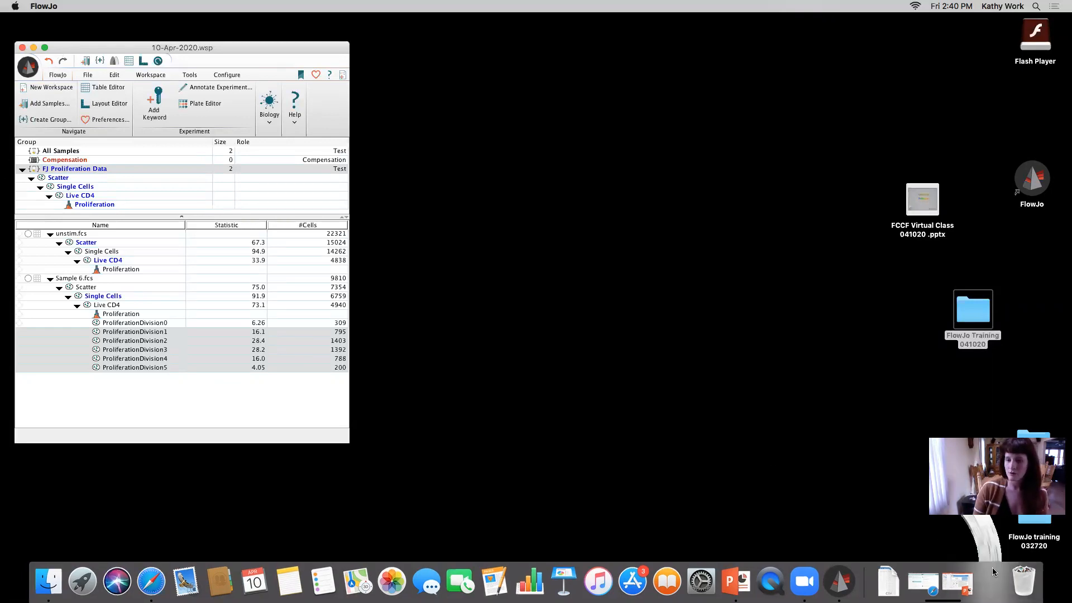
left_click(991, 579)
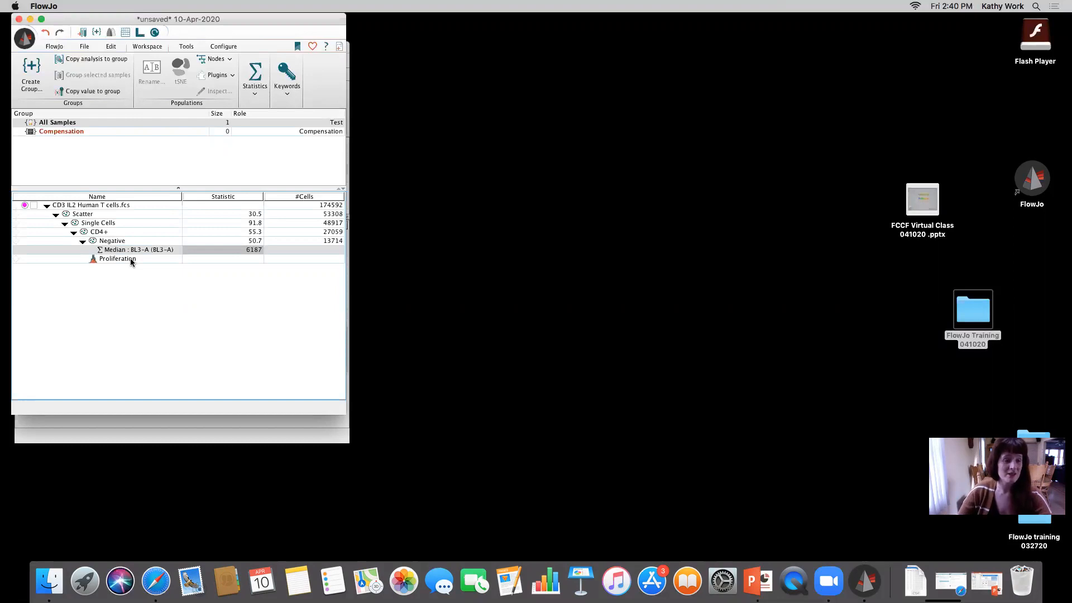
left_click(130, 259)
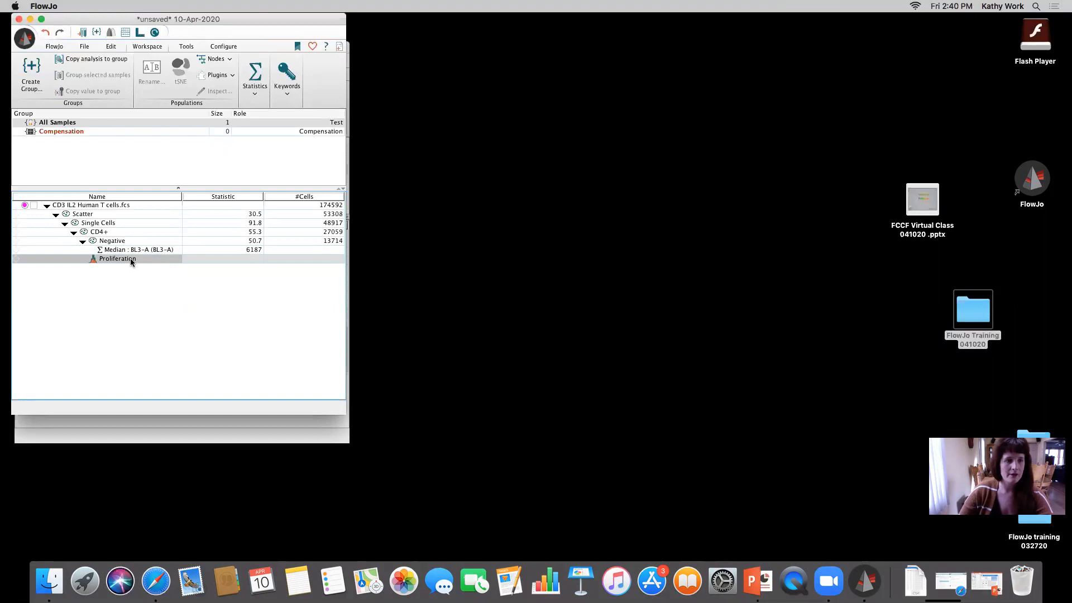
left_click_drag(209, 19, 352, 58)
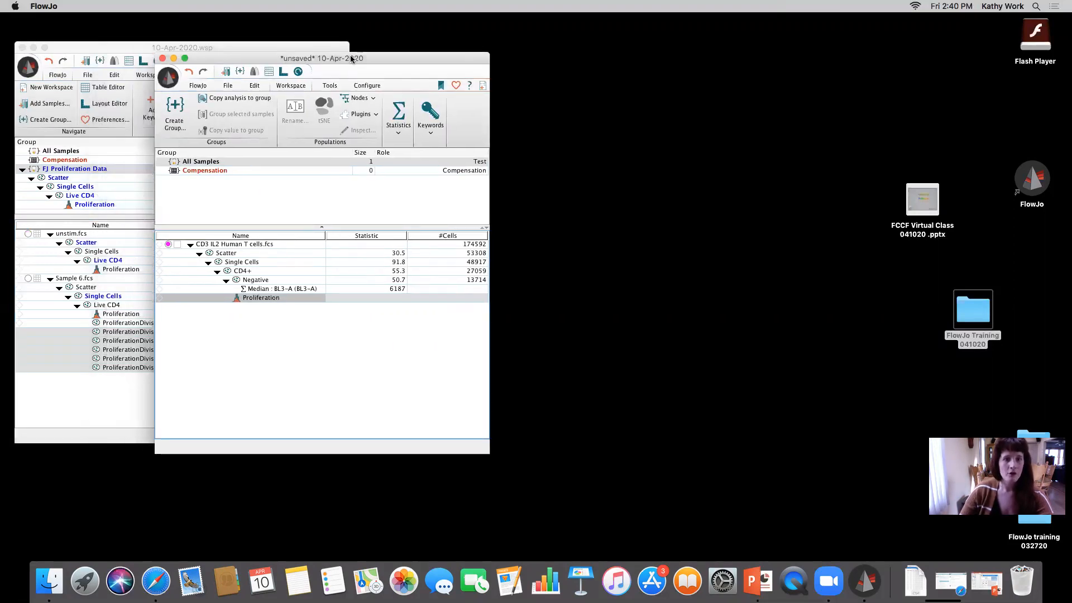
Step: Open the CD4+ Proliferation model, enlarge its window, and change its parameter to BL3-A, followed by VL1-H
double_click(263, 298)
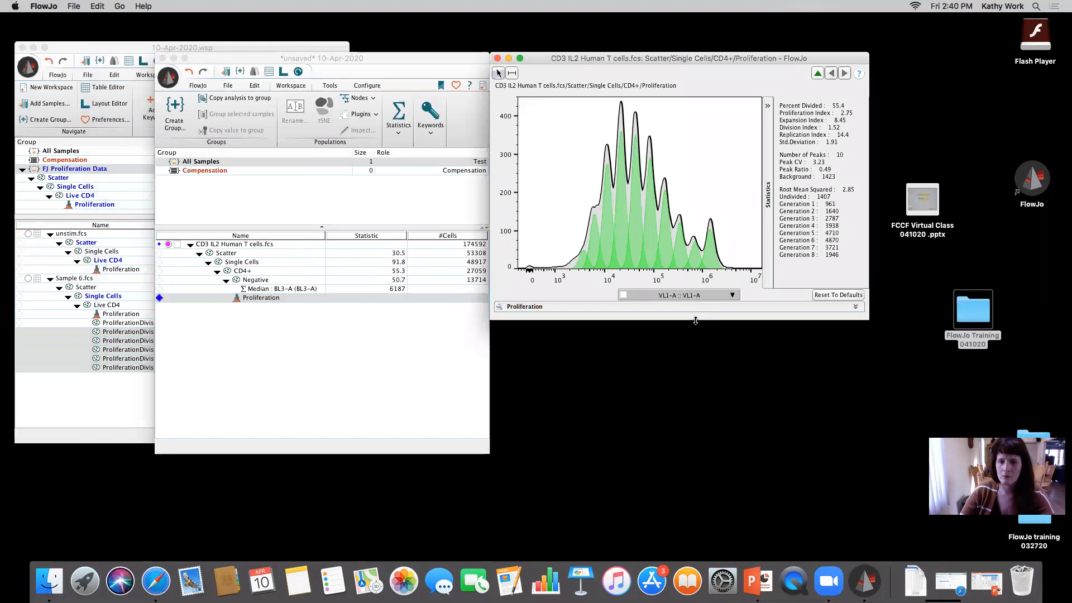
left_click_drag(694, 319, 691, 374)
left_click(688, 387)
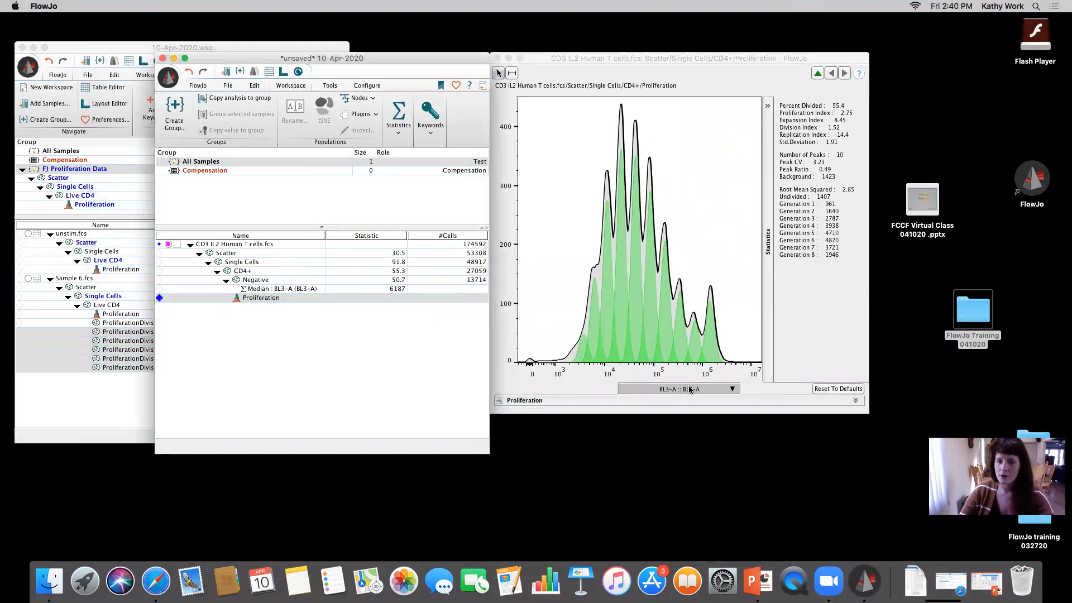
left_click(733, 389)
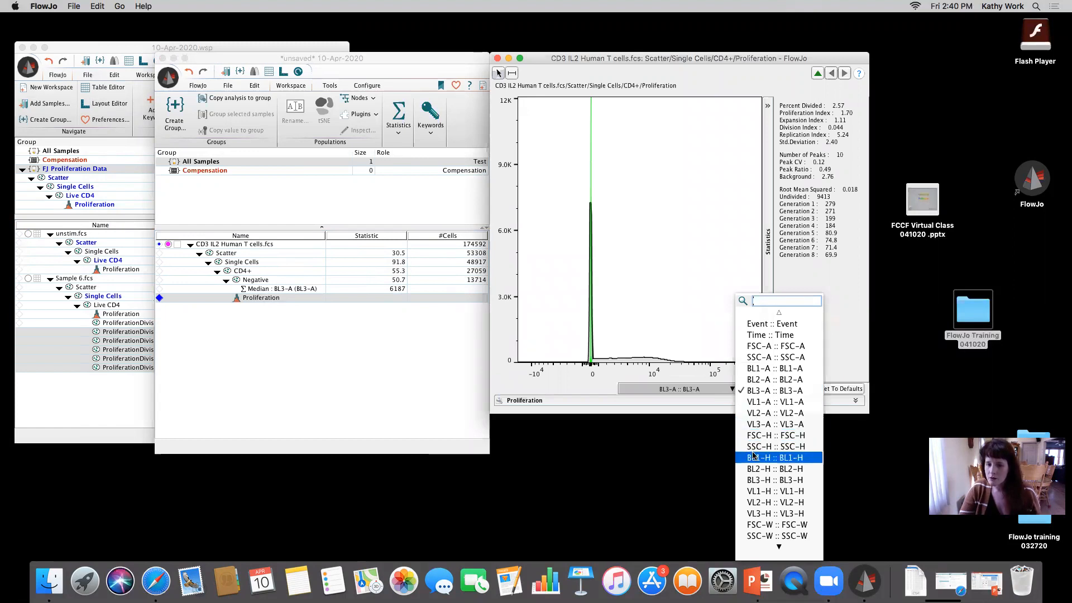
left_click(767, 491)
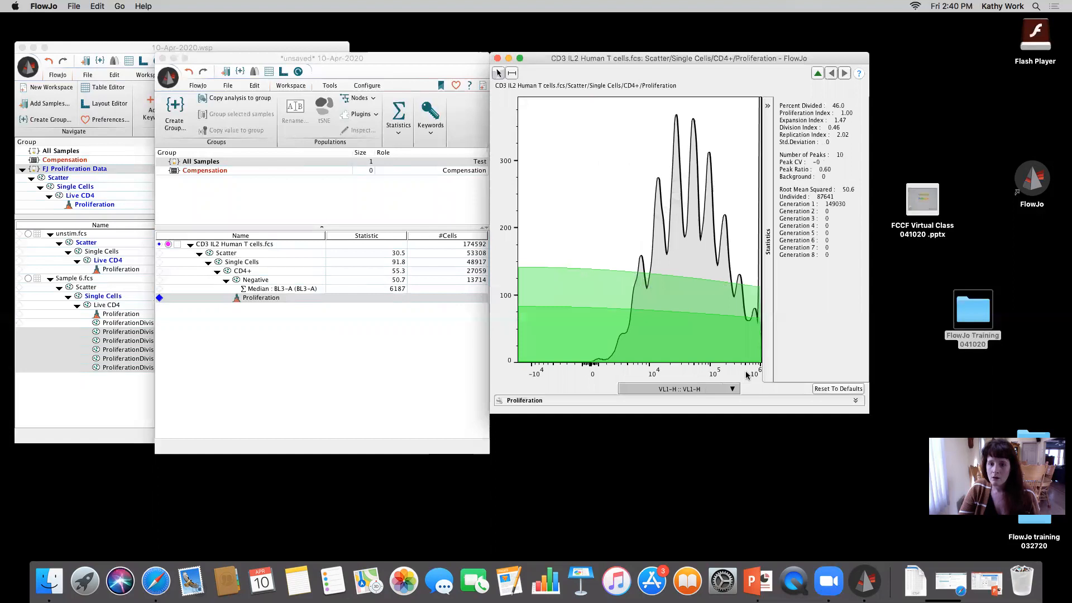
Step: Open the Negative population's plot and set its horizontal parameter to VL1-H
double_click(246, 281)
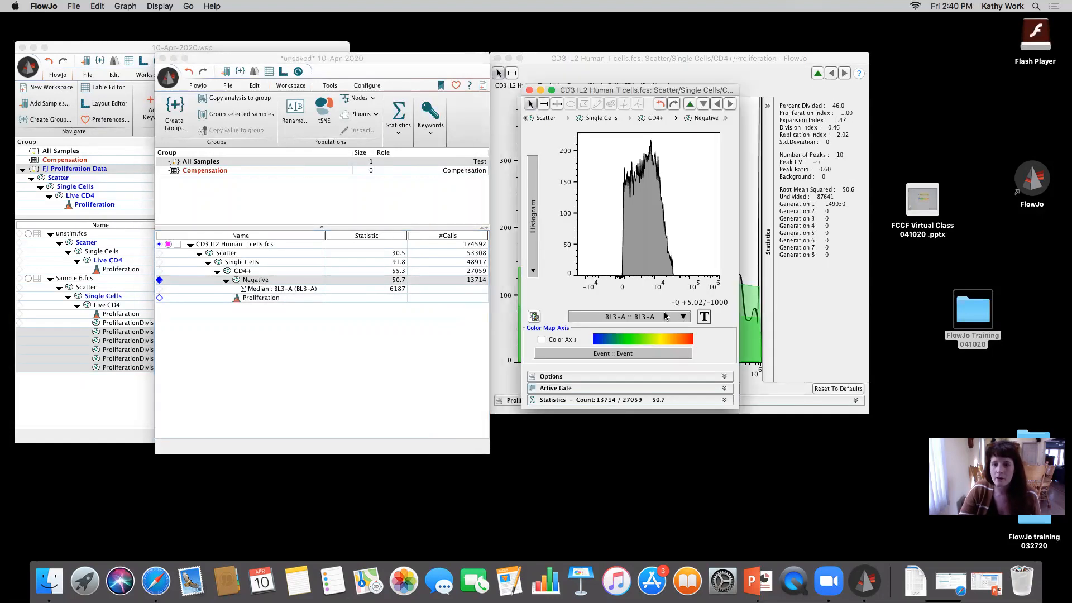
left_click(690, 317)
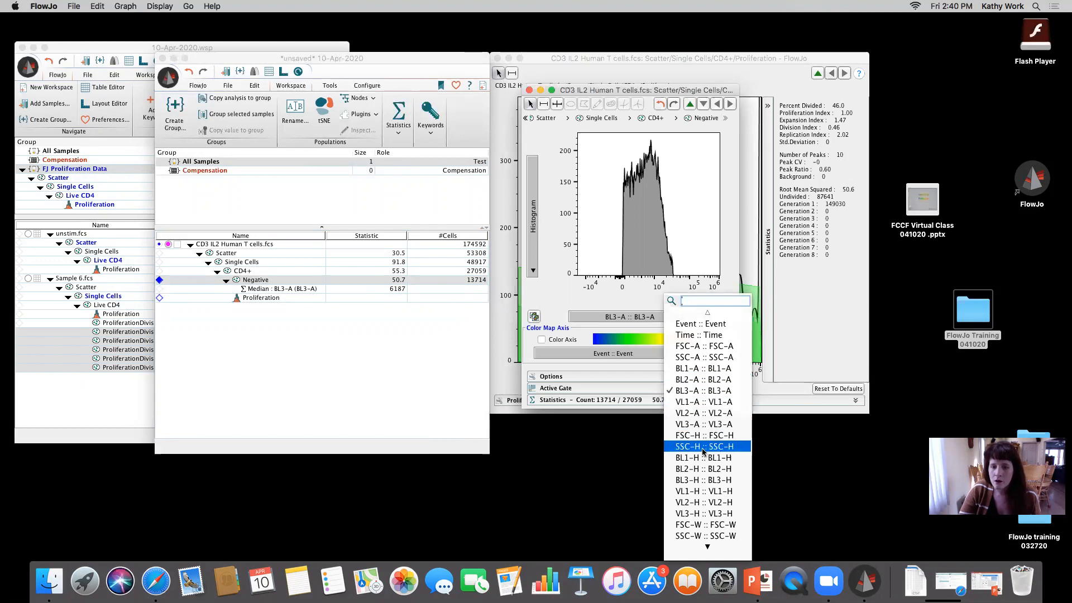
left_click(703, 489)
Step: Customize the VL1-H axis with a maximum of 16777000 and apply the transform
left_click(704, 316)
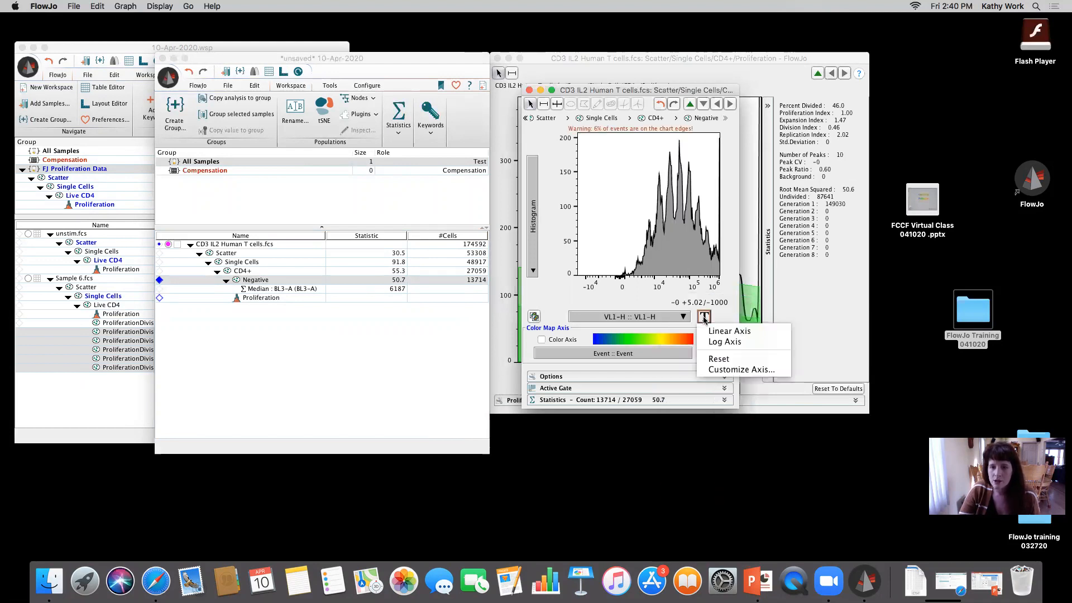
left_click(720, 369)
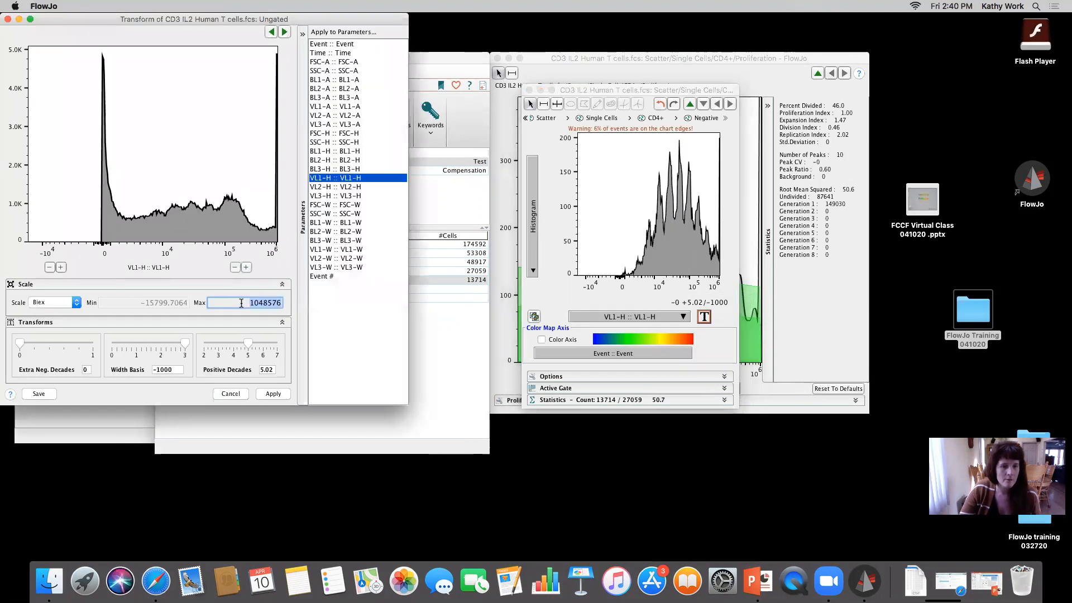
type("167")
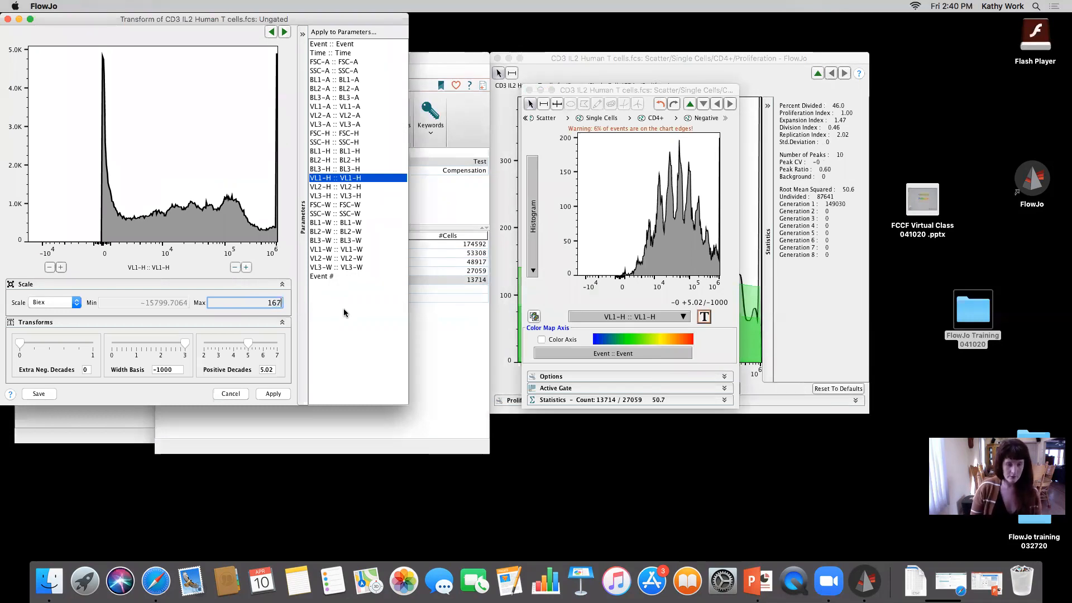
type("77000")
key("Return")
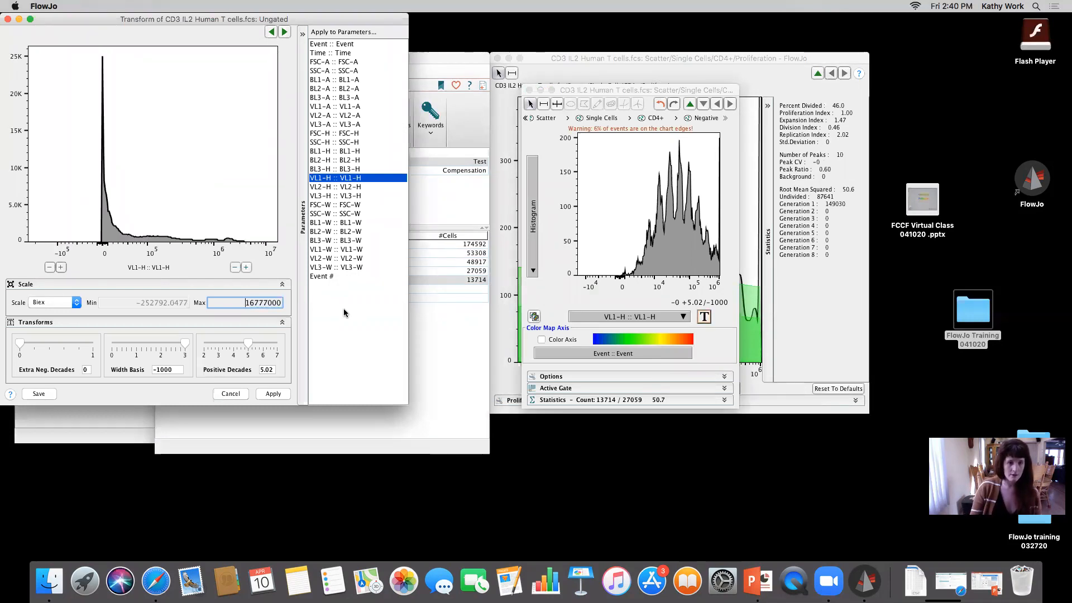
left_click(284, 392)
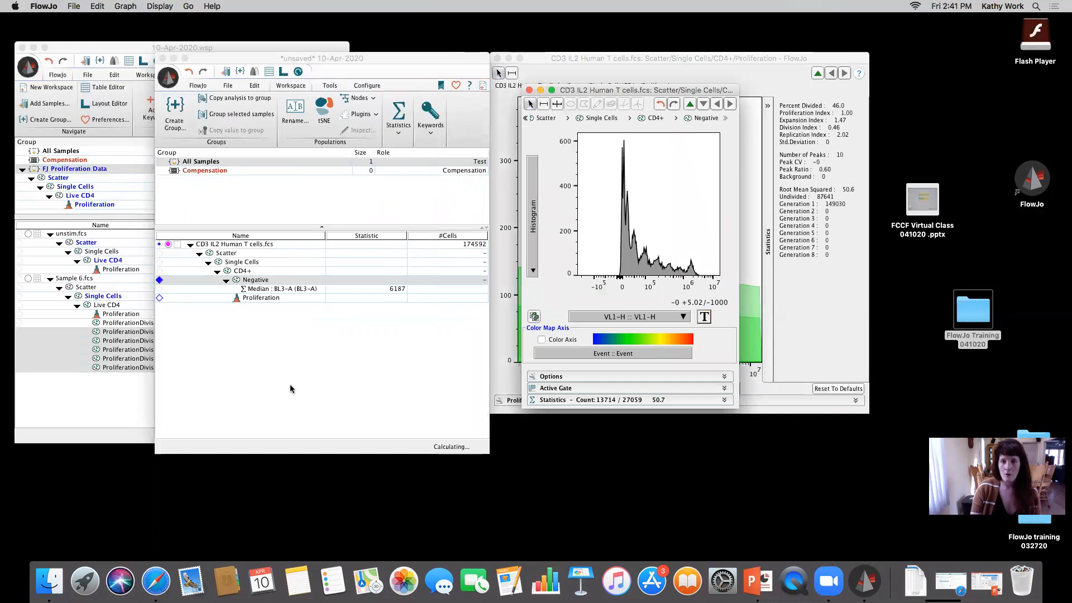
Step: Set the VL1-H axis width basis to -1 and apply the transform
left_click(704, 316)
left_click(731, 371)
left_click_drag(184, 342, 111, 344)
left_click(273, 393)
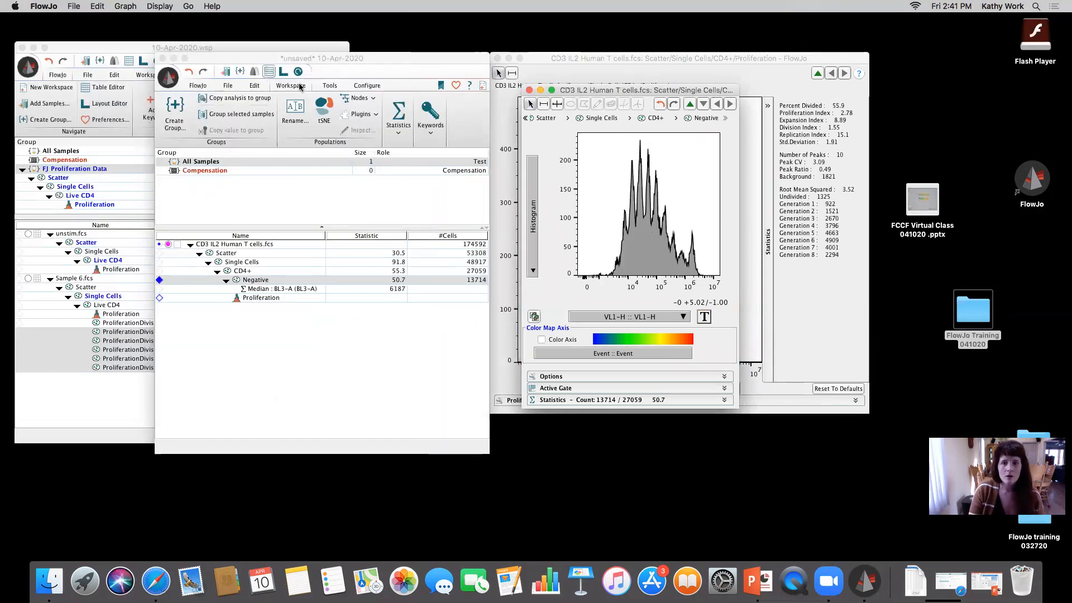
Step: Move the Negative plot aside and compare the proliferation model on VL1-A and VL1-H, leaving it on VL1-H
left_click_drag(610, 93, 724, 139)
left_click_drag(757, 204, 757, 200)
left_click(691, 58)
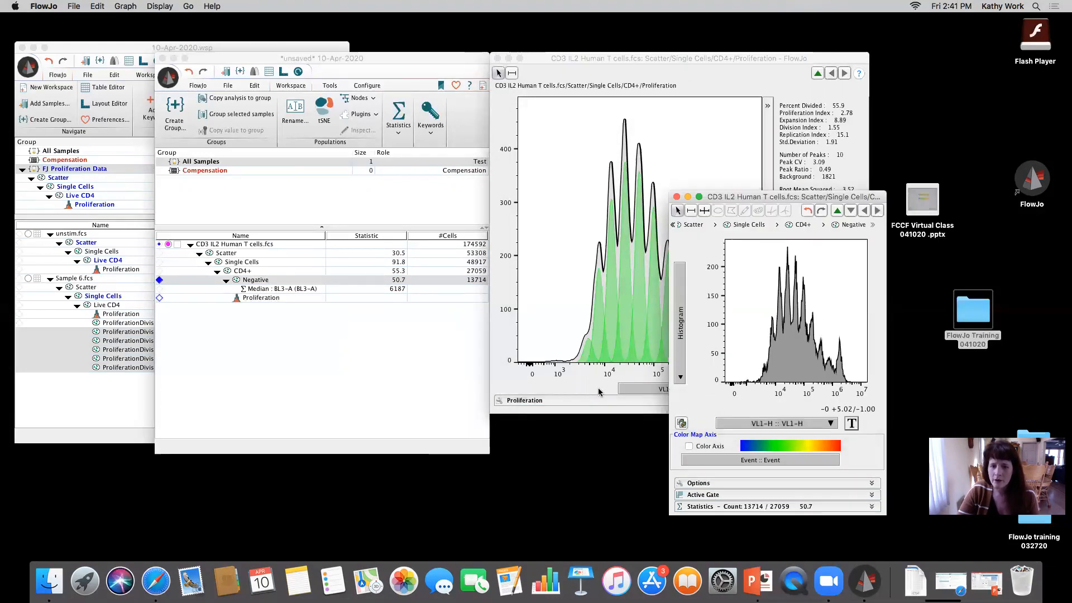
left_click(669, 390)
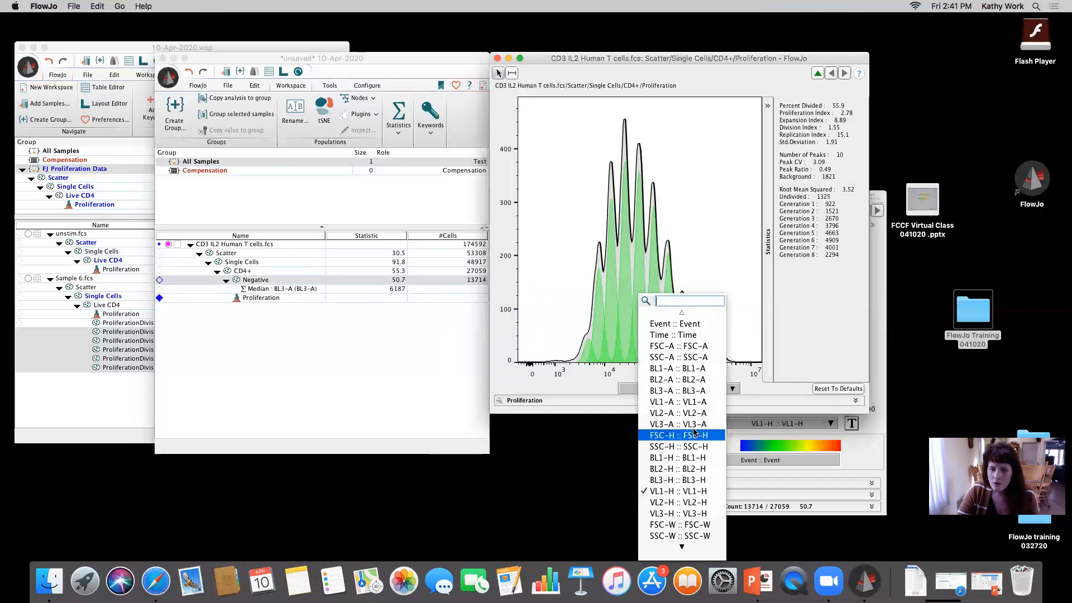
left_click(697, 402)
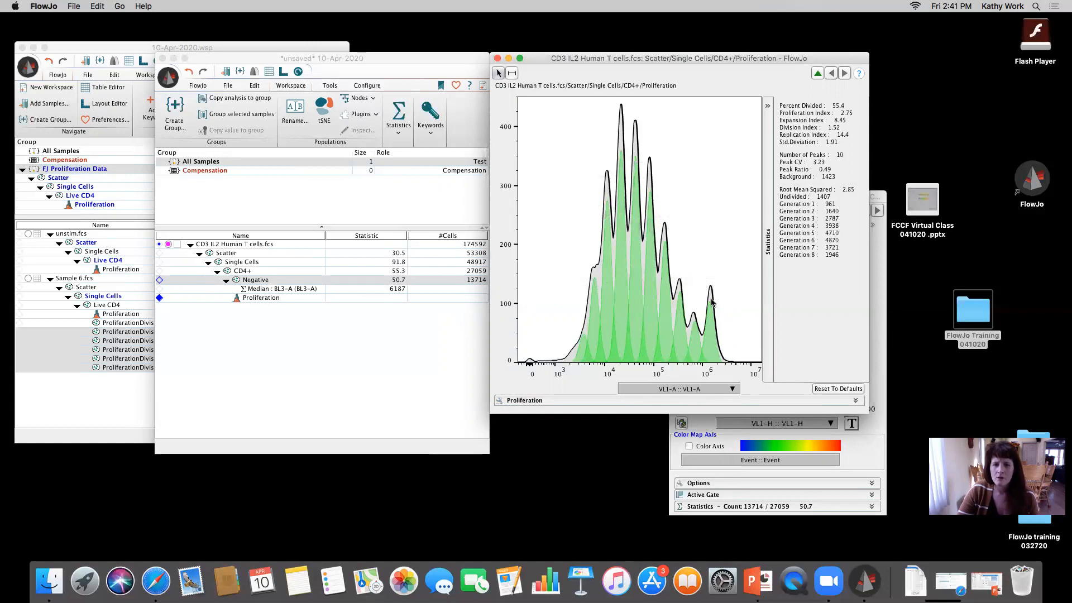
left_click(706, 393)
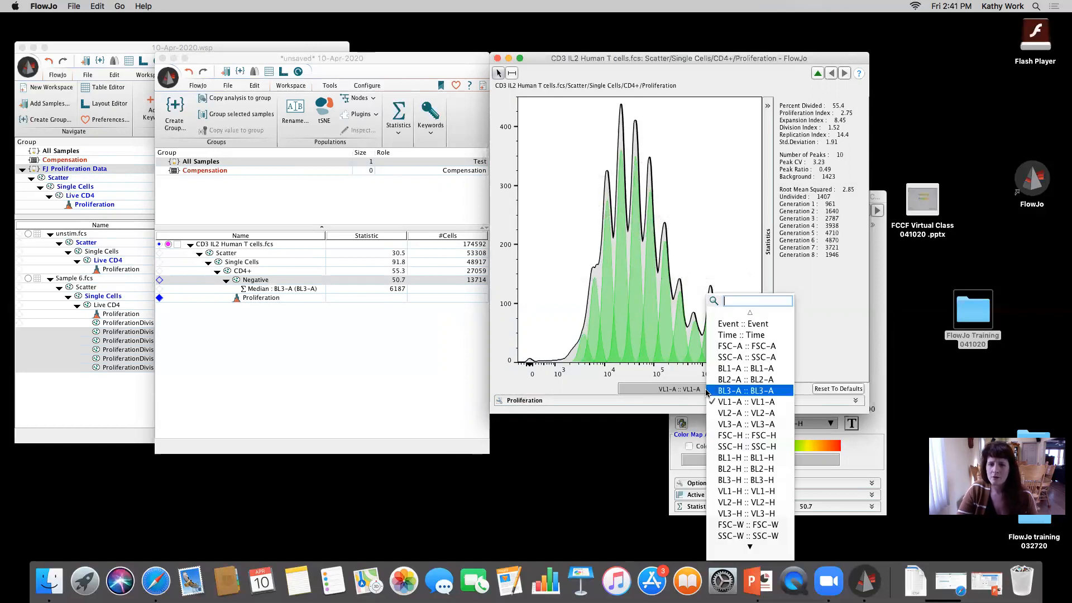
left_click(746, 492)
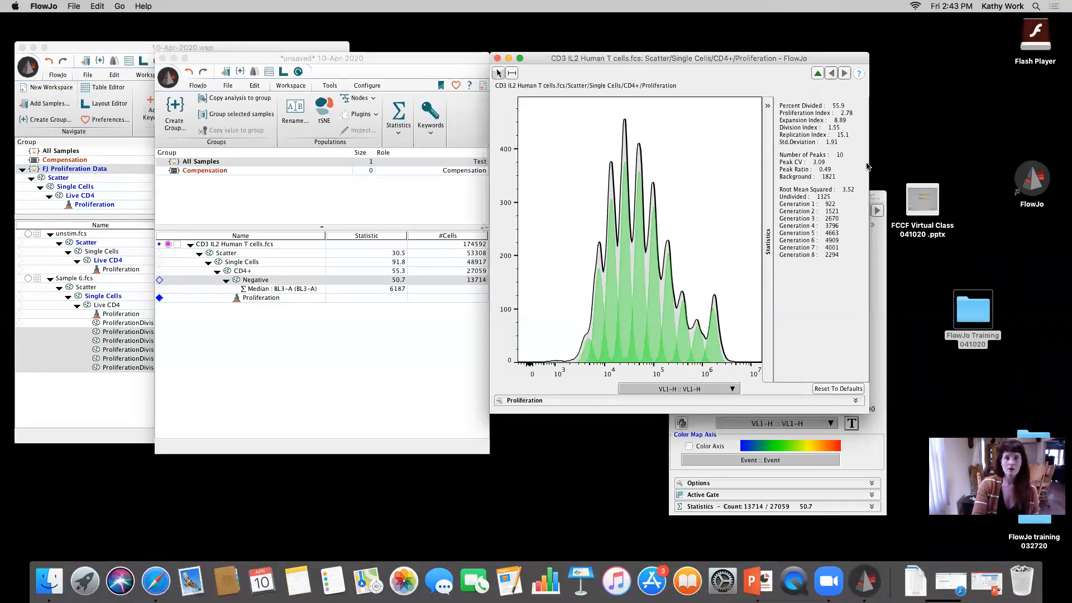
Step: Close the proliferation model and the Negative plot, and minimize the unsaved workspace
left_click(497, 59)
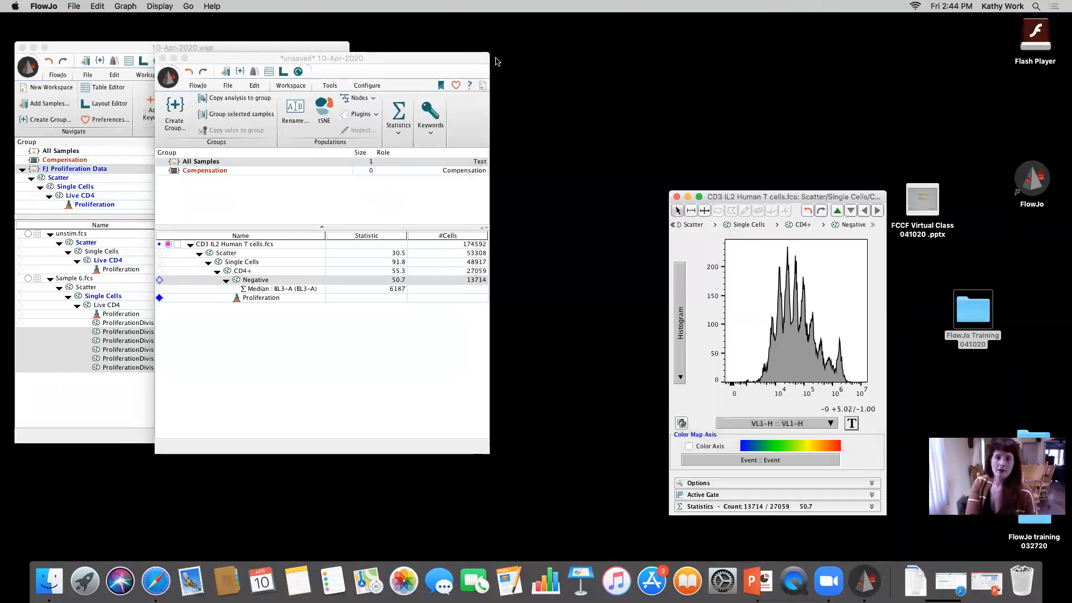
left_click(173, 58)
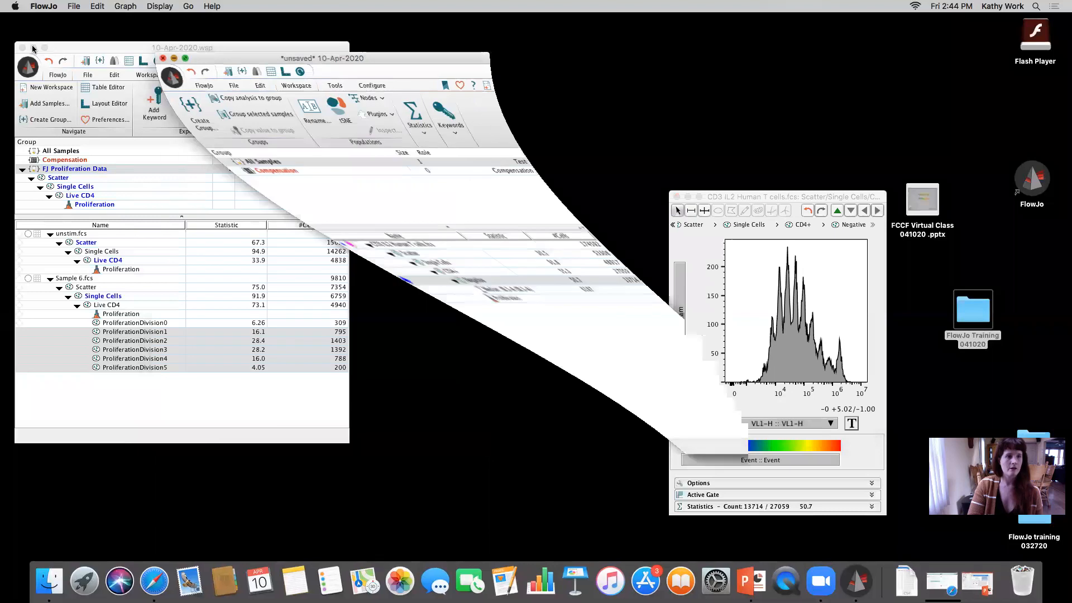
left_click(677, 197)
left_click(992, 582)
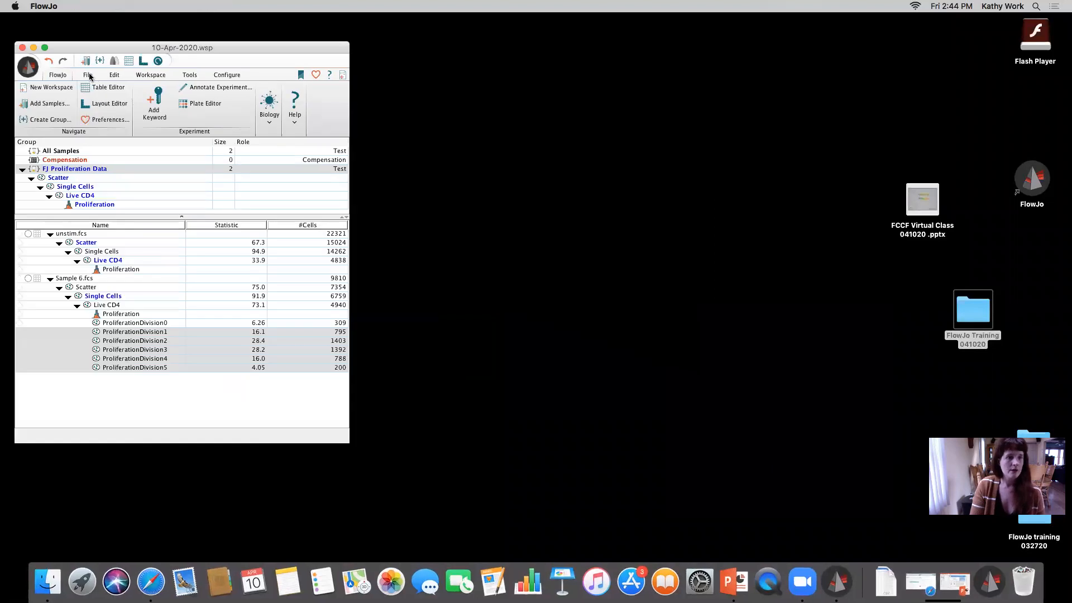
Step: Create a new empty workspace from the 10-Apr-2020.wsp workspace window
left_click(85, 76)
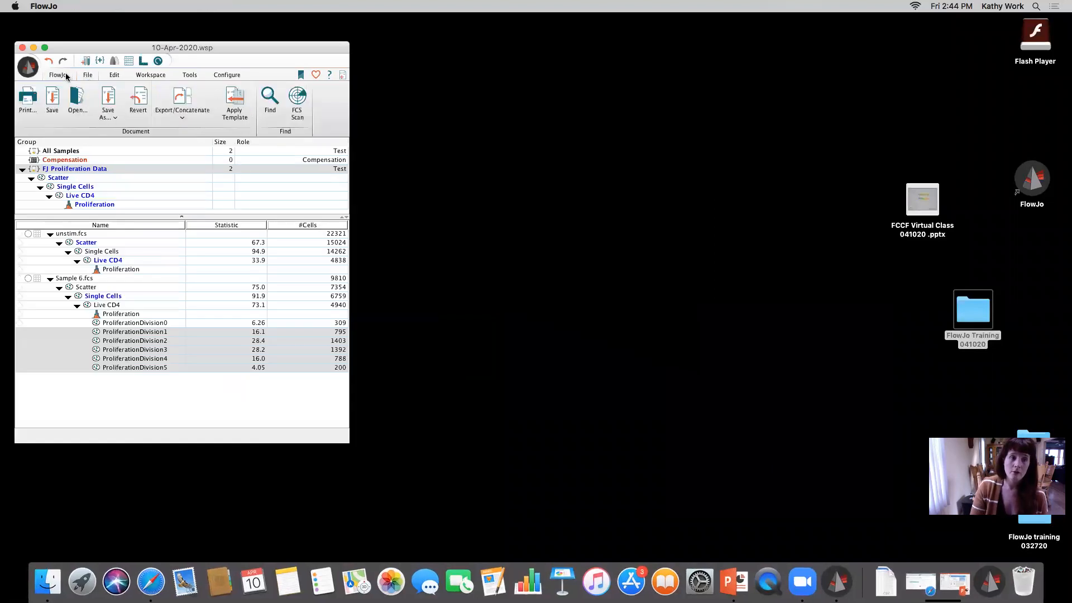
left_click(65, 76)
left_click(50, 88)
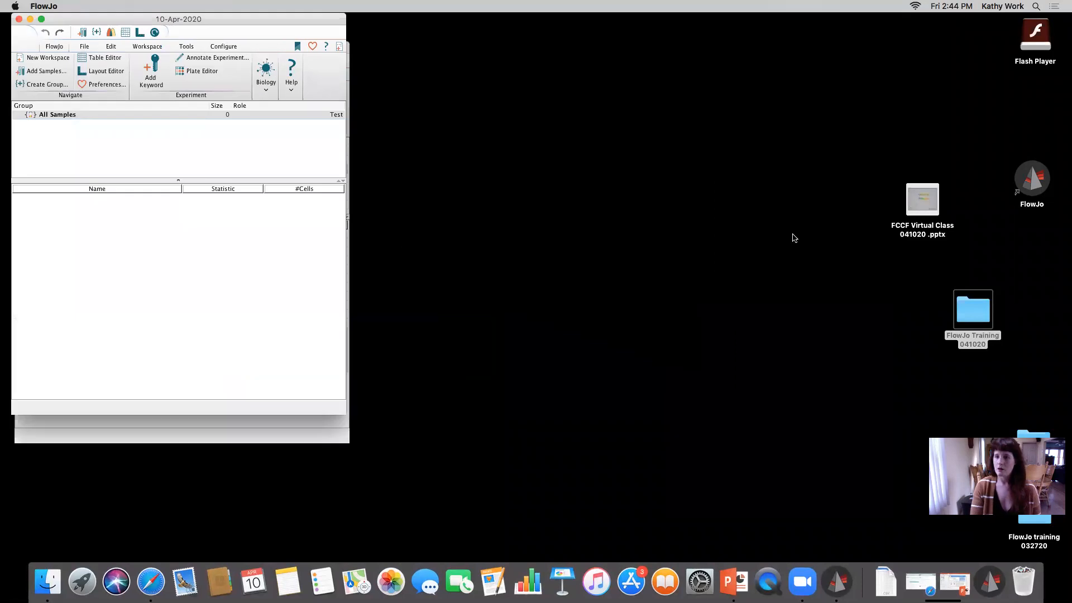
Step: Add the Bivariate Cell Cycle folder from FlowJo Training 041020 to the empty workspace and close the folder window
double_click(978, 307)
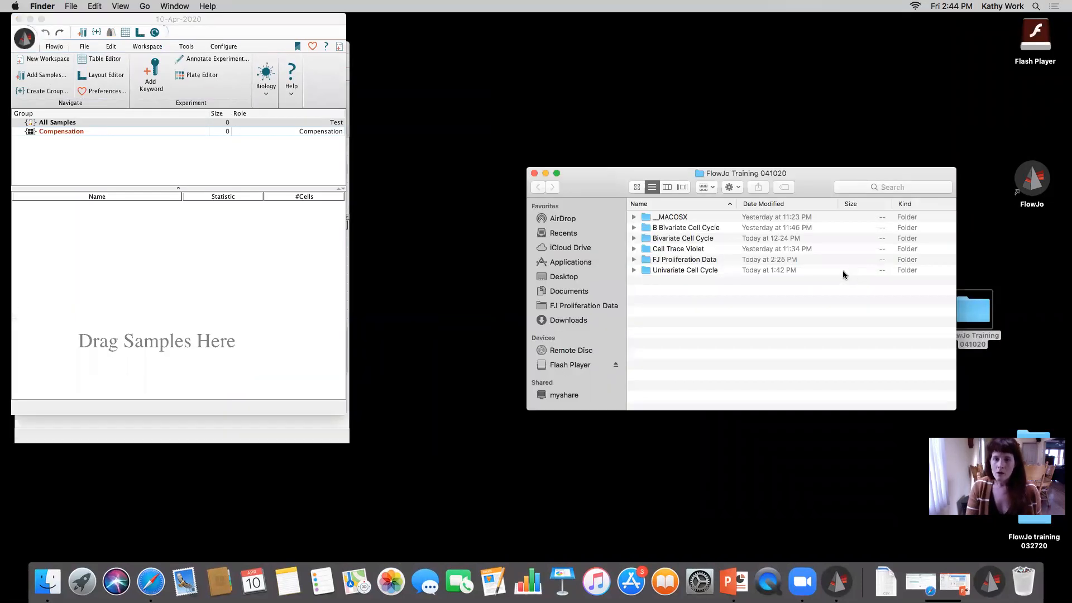
left_click_drag(681, 241, 312, 256)
left_click(544, 174)
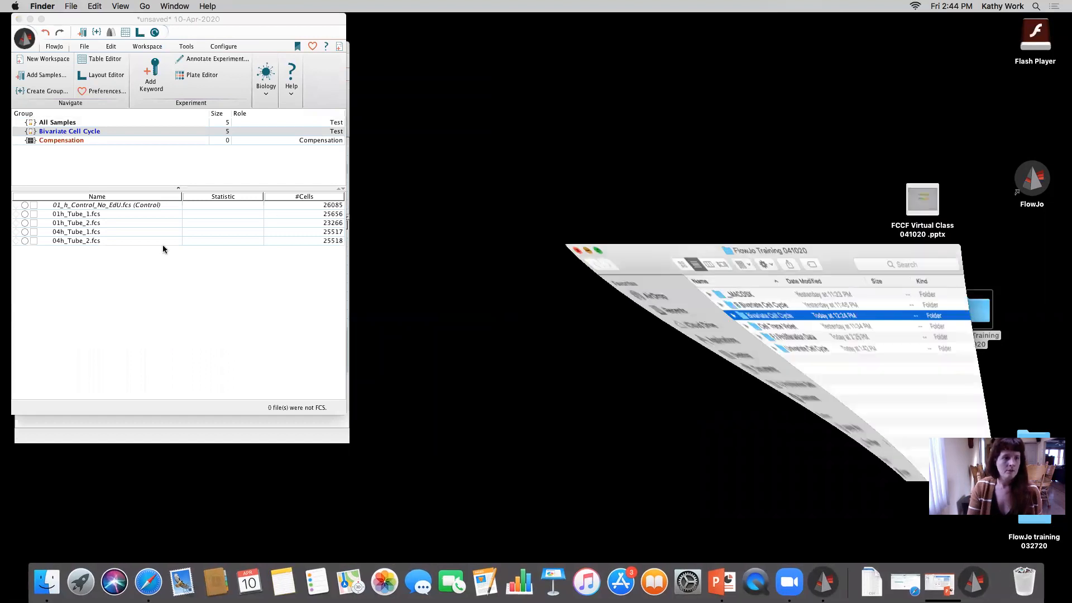
Step: Open the plot of 01_h_Control_No_EdU.fcs and switch the SSC-A axis to a logarithmic scale
double_click(125, 204)
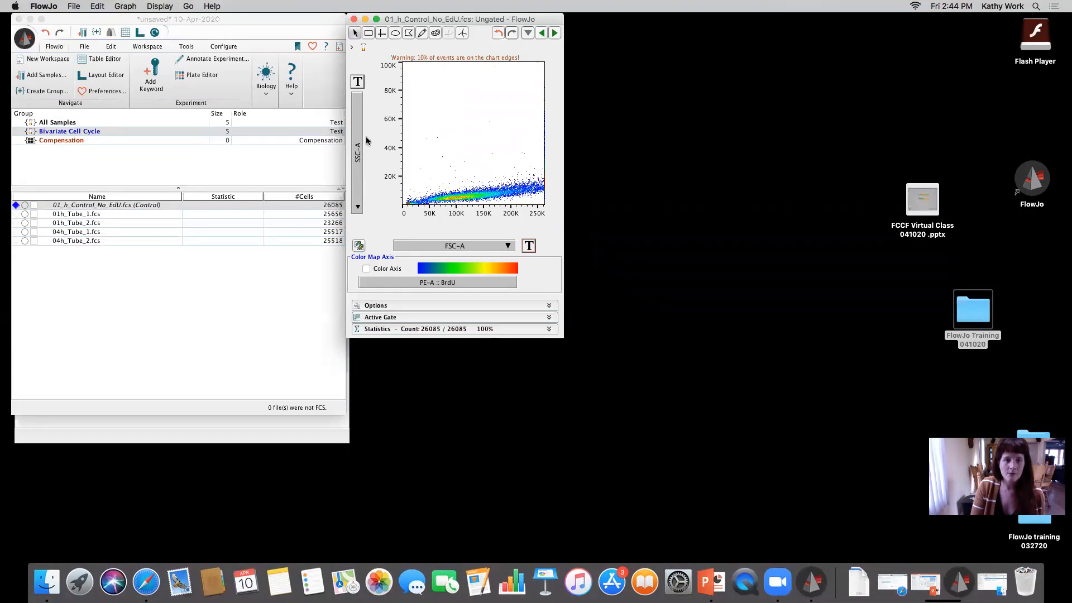
left_click(357, 81)
left_click(375, 95)
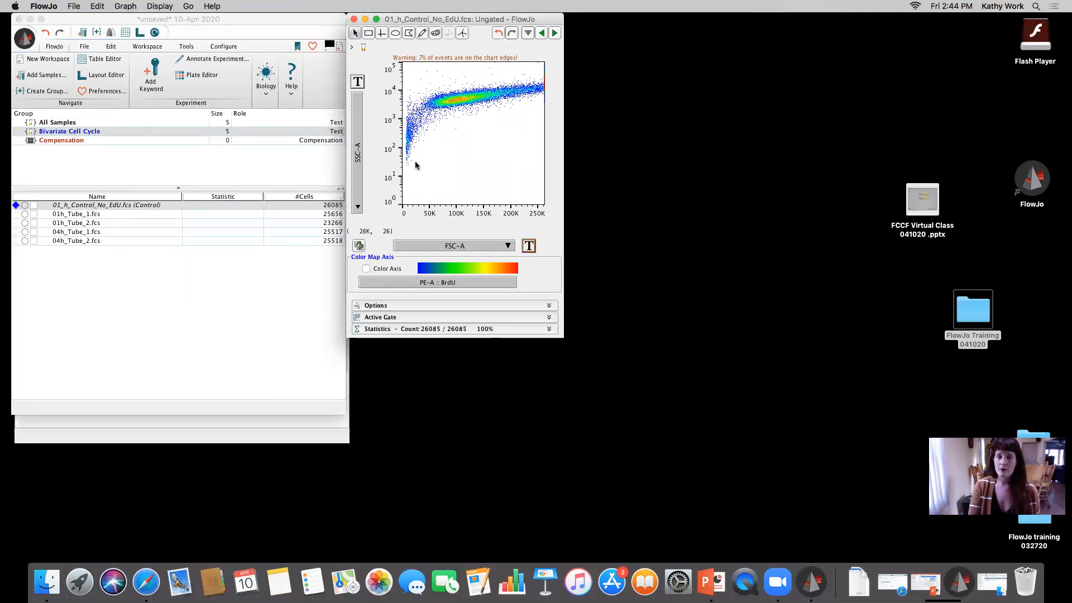
Step: Draw an elliptical gate around the main cell population on FSC-A versus SSC-A, name it scatter, and adjust its shape
left_click_drag(388, 20, 431, 157)
left_click(438, 169)
left_click_drag(468, 241, 577, 229)
type("scatter")
key("Return")
left_click_drag(527, 261, 521, 244)
Step: Apply the scatter gate to the Bivariate Cell Cycle group and check it on each sample through 04h_Tube_2.fcs
left_click_drag(93, 217, 69, 132)
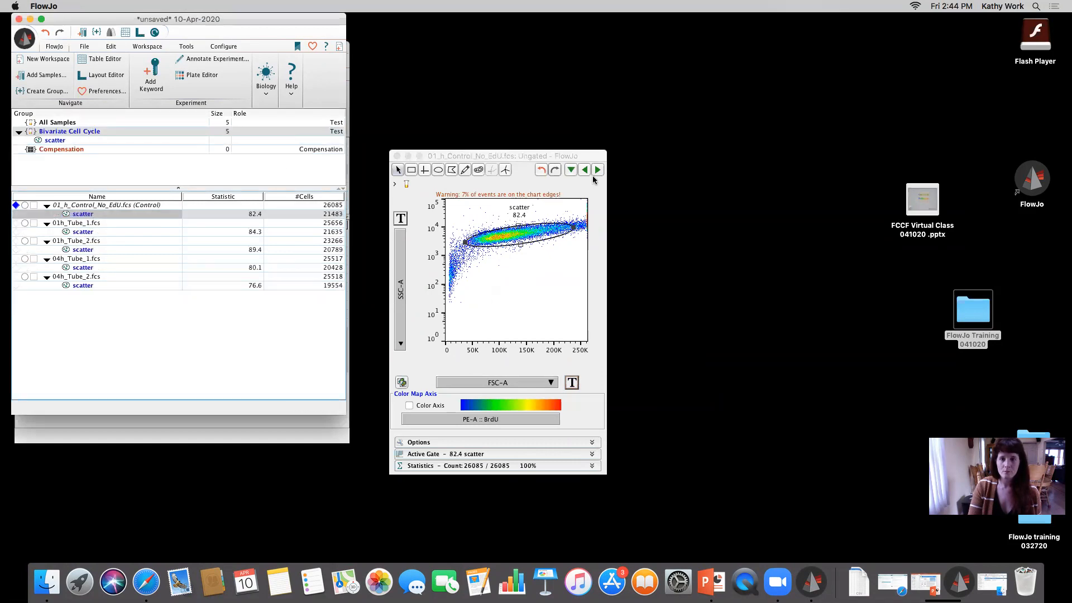
left_click(597, 171)
left_click(597, 171)
left_click(597, 171)
left_click(596, 171)
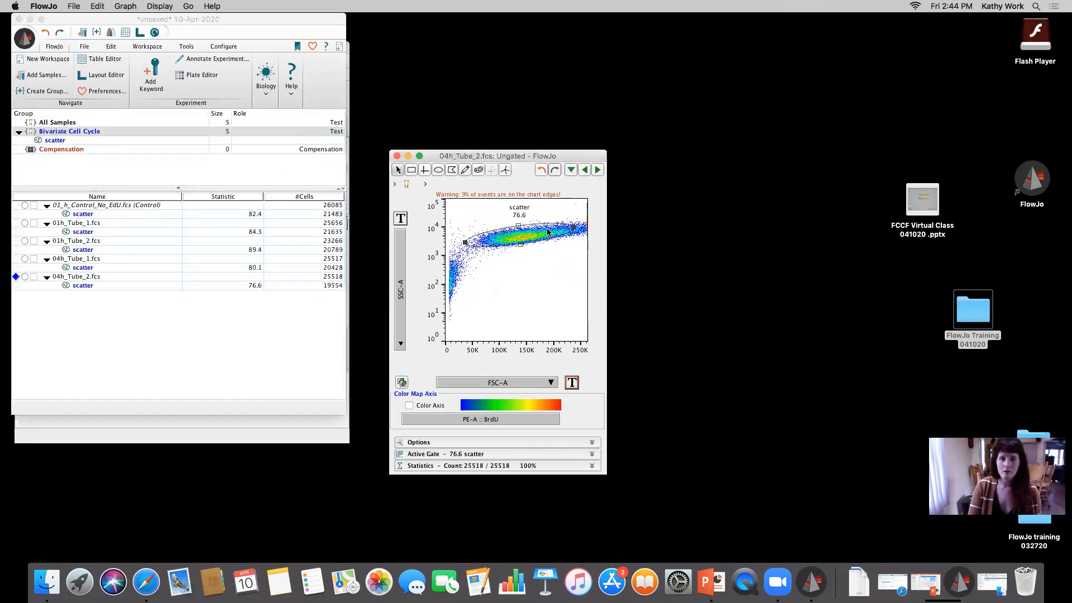
Step: Open the scatter population of 04h_Tube_2.fcs and display it as a histogram of DAPI-A :: DAPI
double_click(547, 233)
left_click(524, 384)
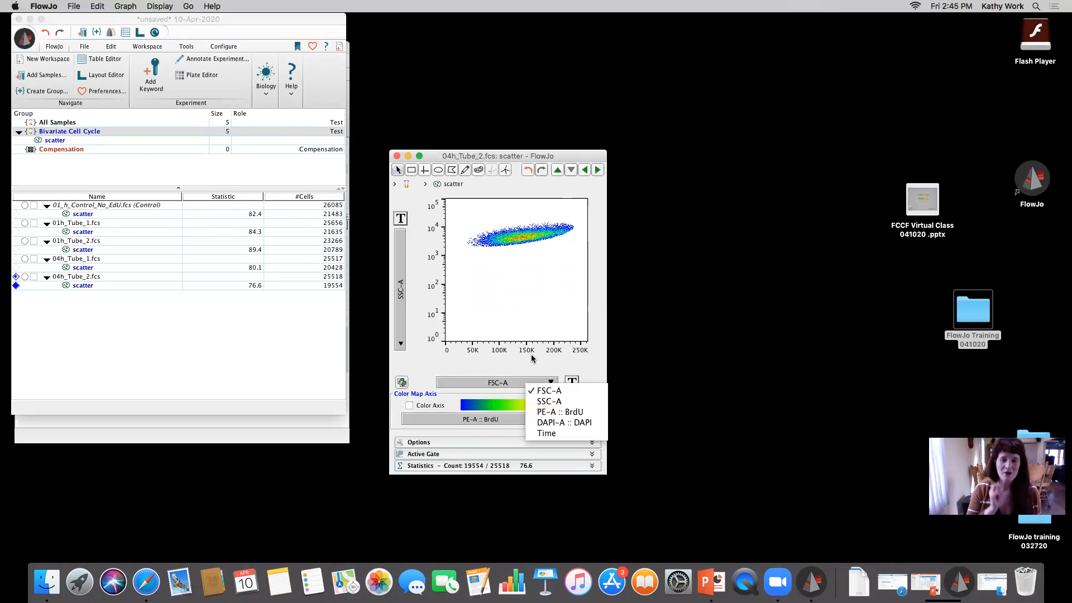
left_click(461, 307)
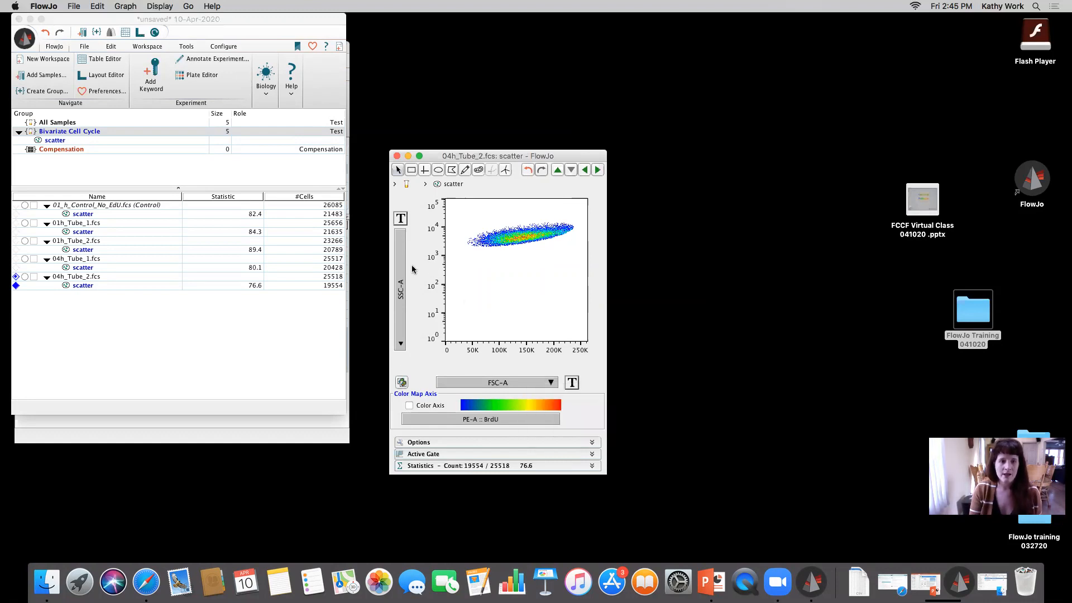
left_click(483, 382)
left_click(494, 389)
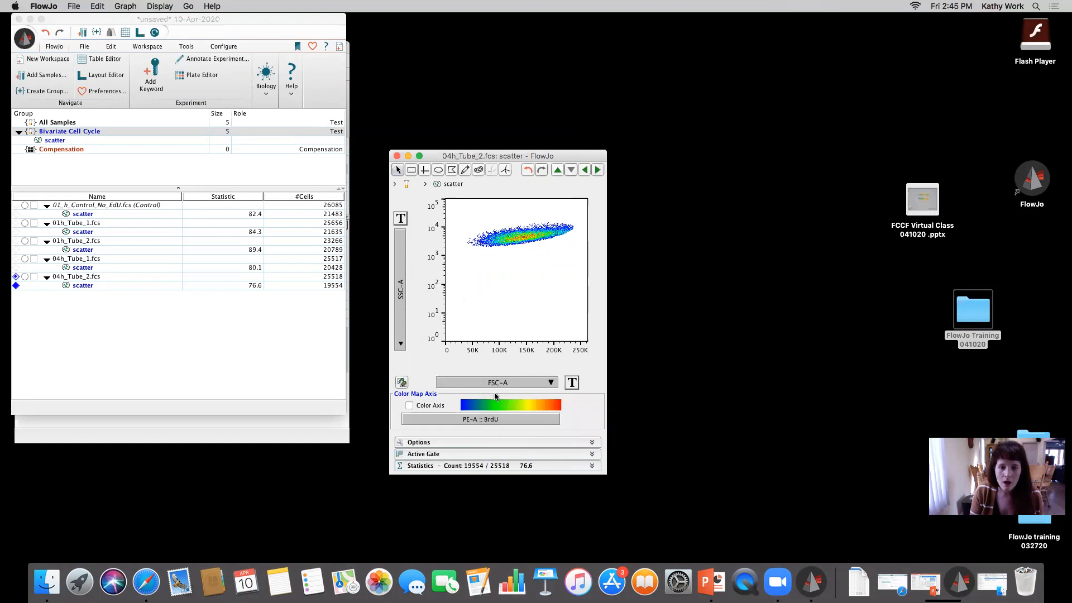
left_click(528, 383)
left_click(542, 422)
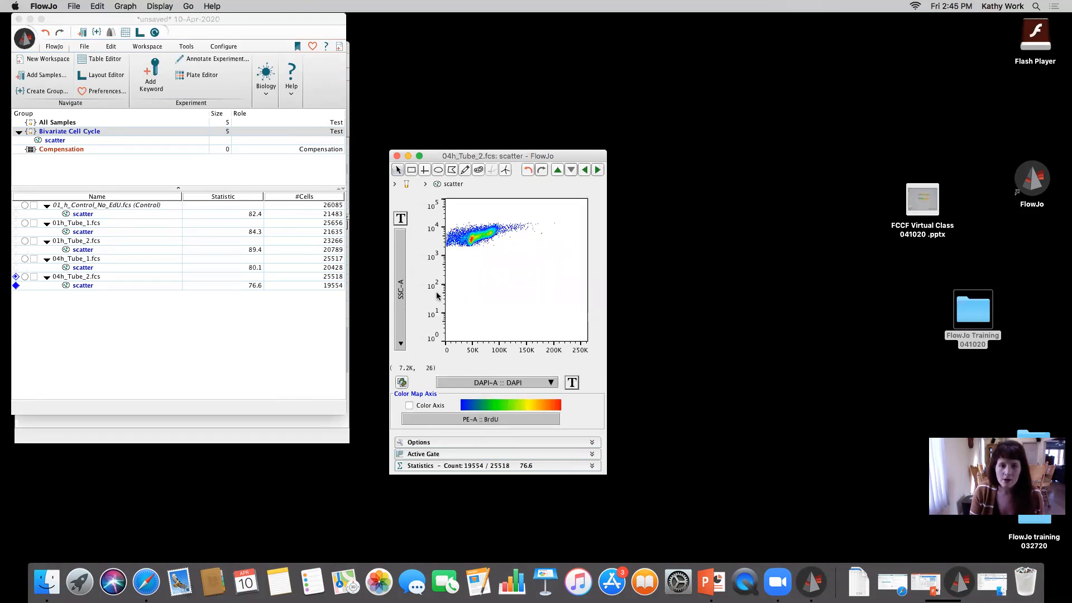
left_click(399, 267)
left_click(431, 332)
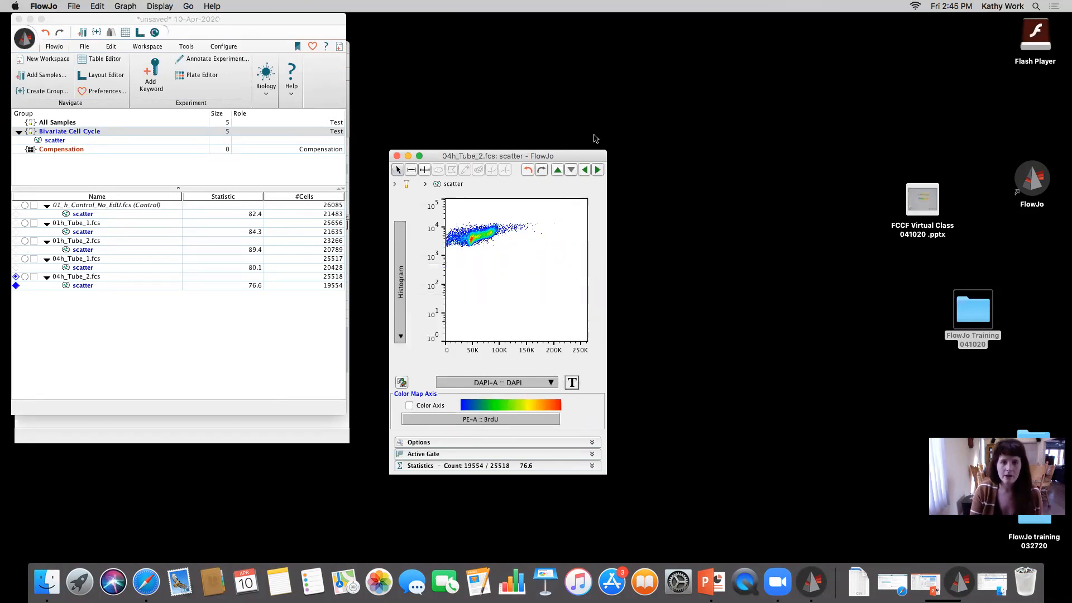
Step: Review the DAPI histogram of each sample, going back to 01_h_Control_No_EdU.fcs
left_click(584, 170)
left_click(584, 170)
left_click(584, 170)
left_click(584, 171)
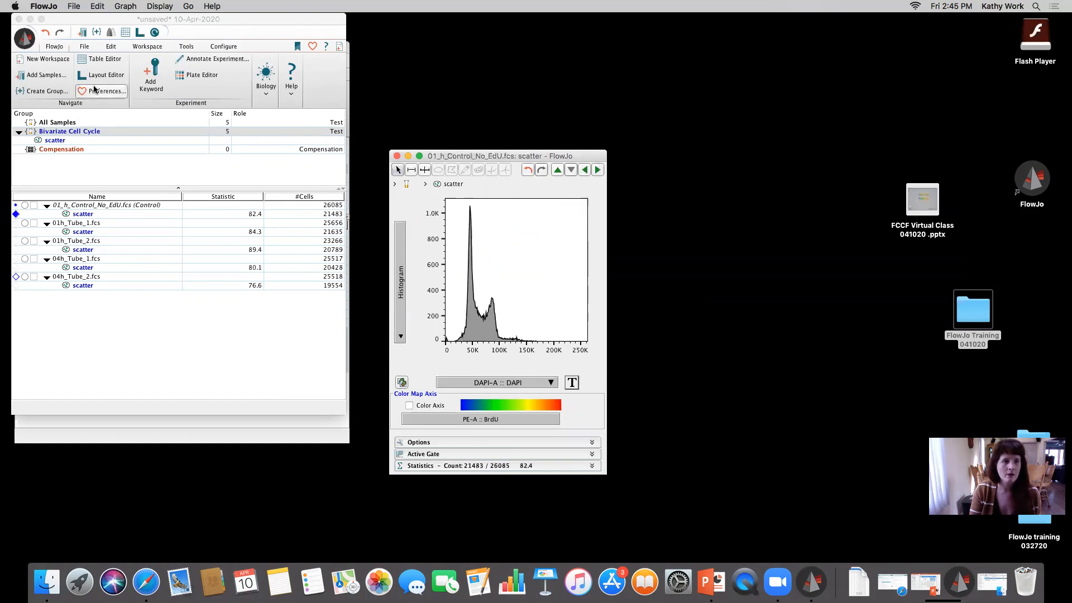
Step: Run the Cell Cycle model on the control sample's scatter population and enlarge the model window
left_click(144, 48)
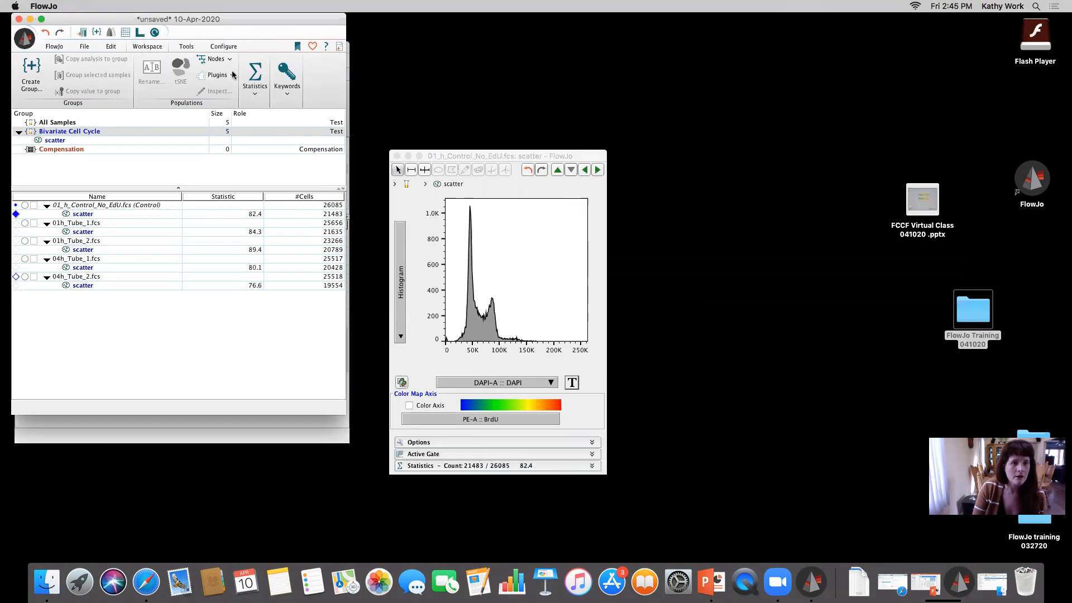
left_click(185, 49)
left_click(210, 78)
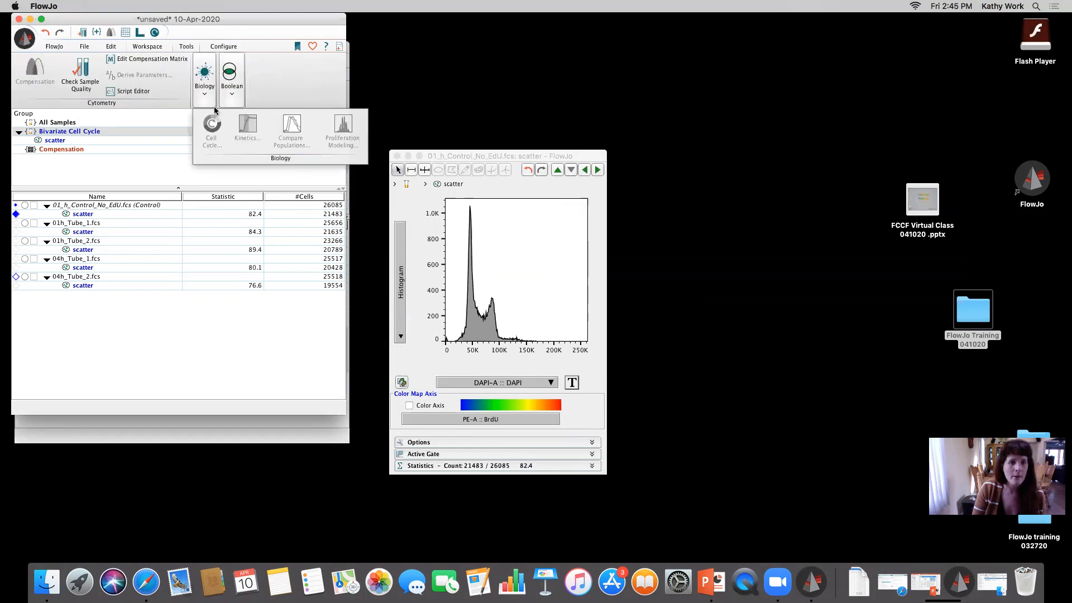
left_click(91, 215)
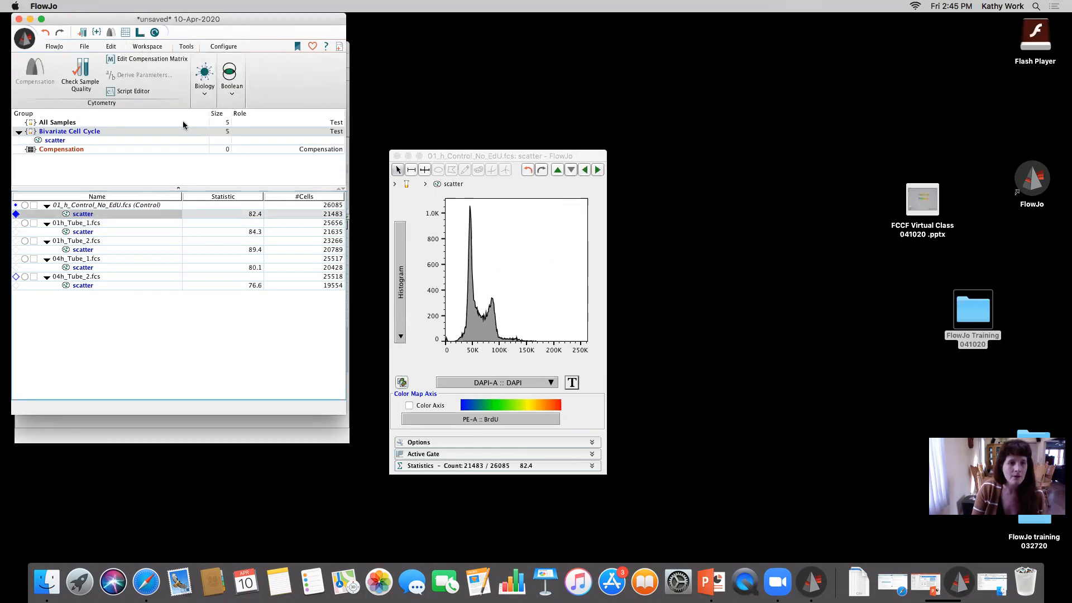
left_click(199, 78)
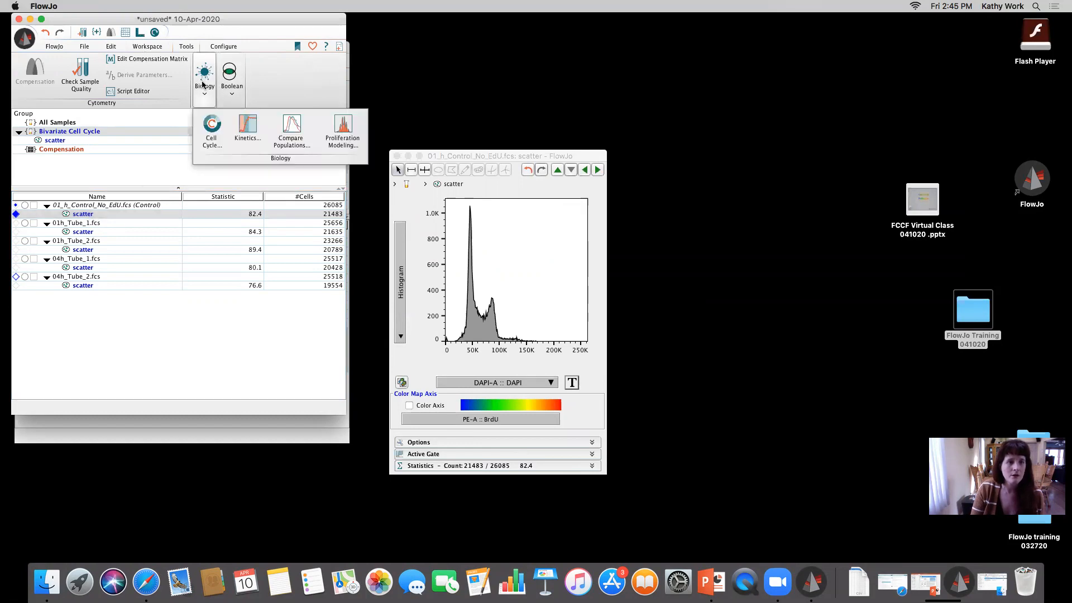
left_click(211, 140)
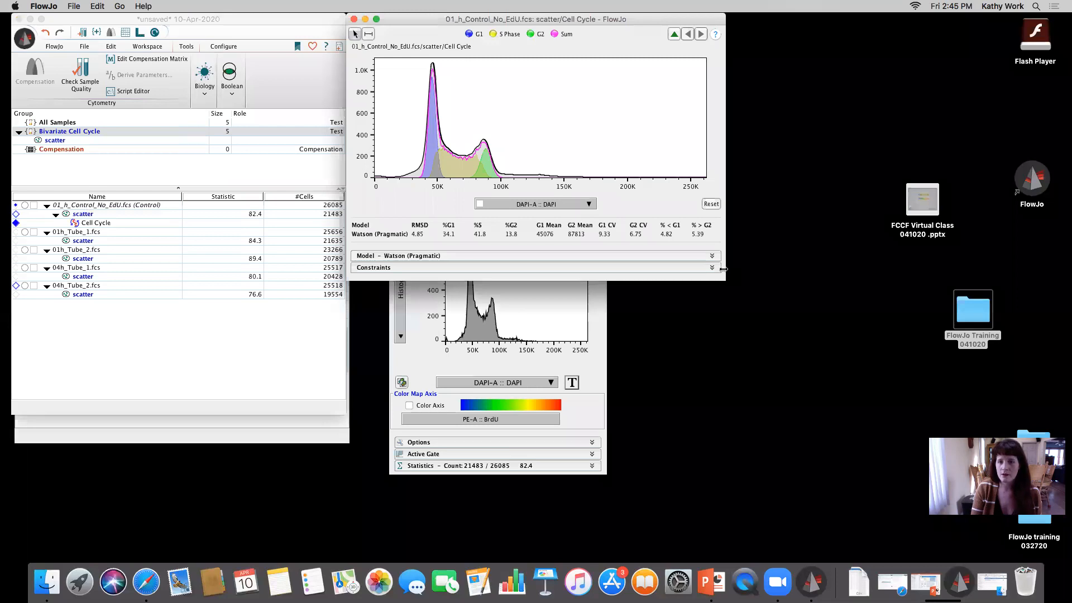
left_click_drag(726, 281, 793, 369)
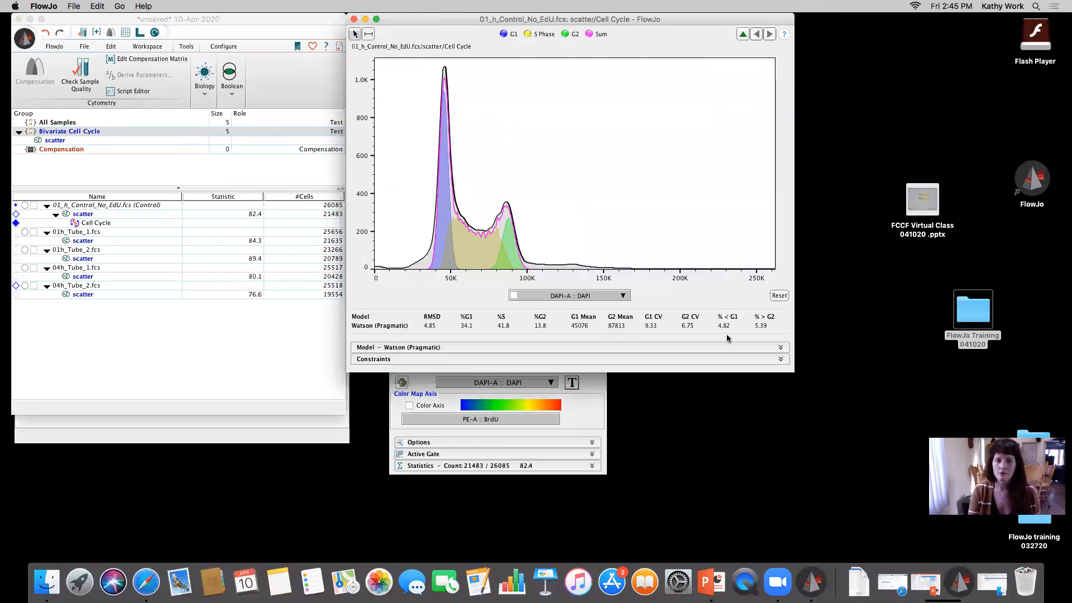
Step: Show the model and constraint settings and constrain the G1 peak to a range of about 39486 to 51551
left_click(377, 349)
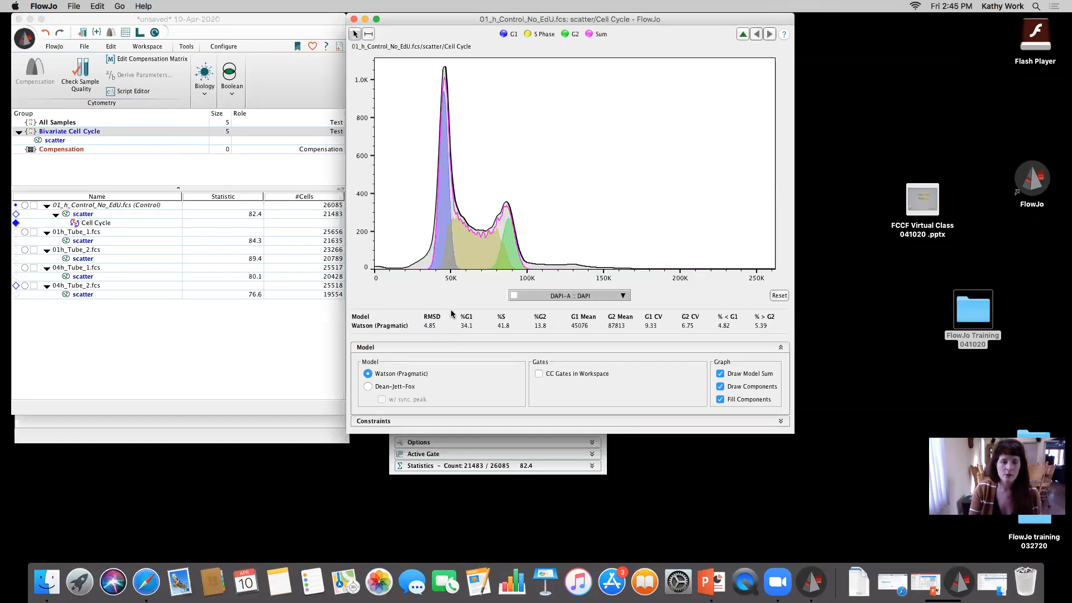
key("super+w")
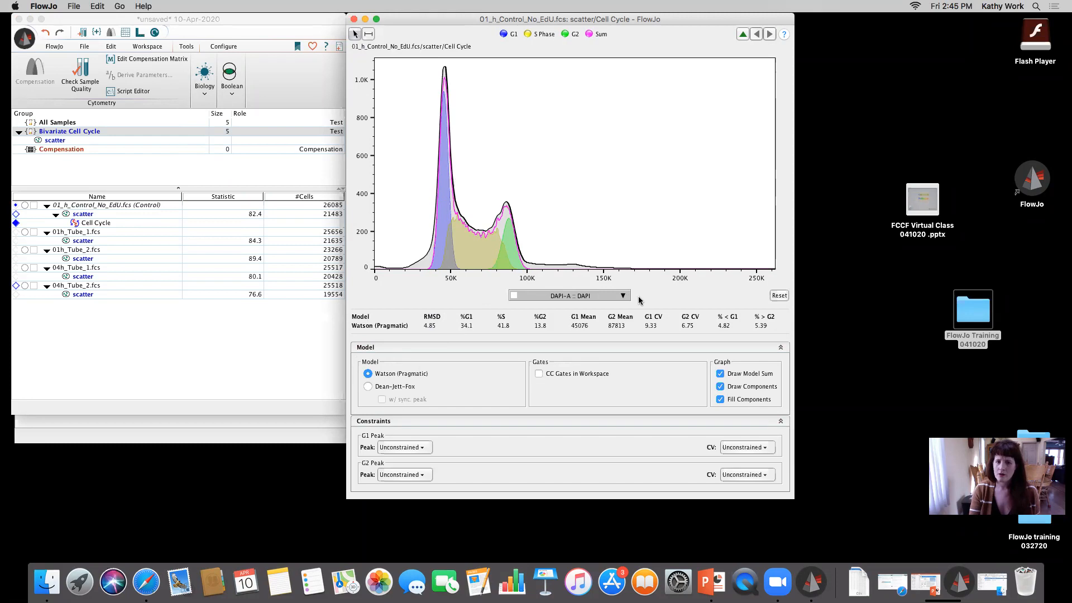
left_click(368, 34)
left_click_drag(435, 119, 453, 123)
left_click(485, 128)
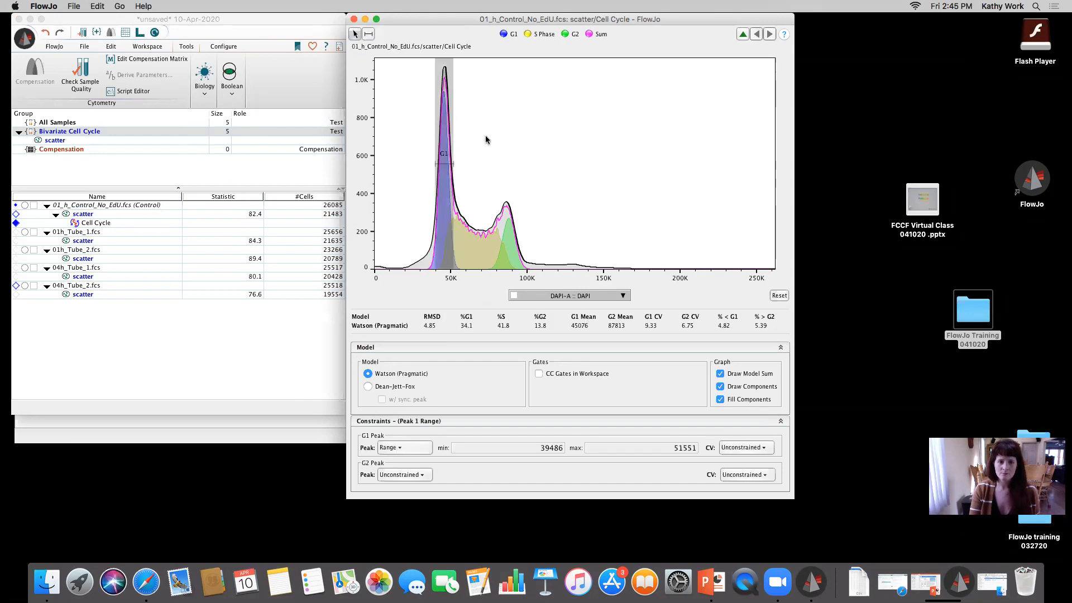
Step: Constrain the G1 peak's CV to = n, trying 10.0 and 11.0 before setting it to 10.5
left_click(748, 447)
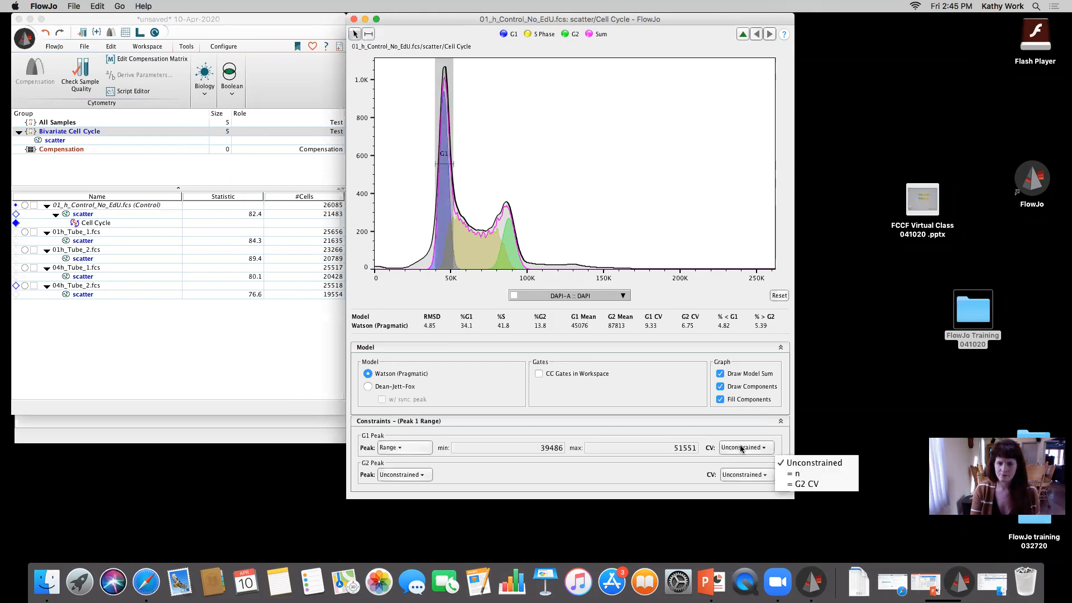
left_click(794, 476)
double_click(764, 447)
type("1")
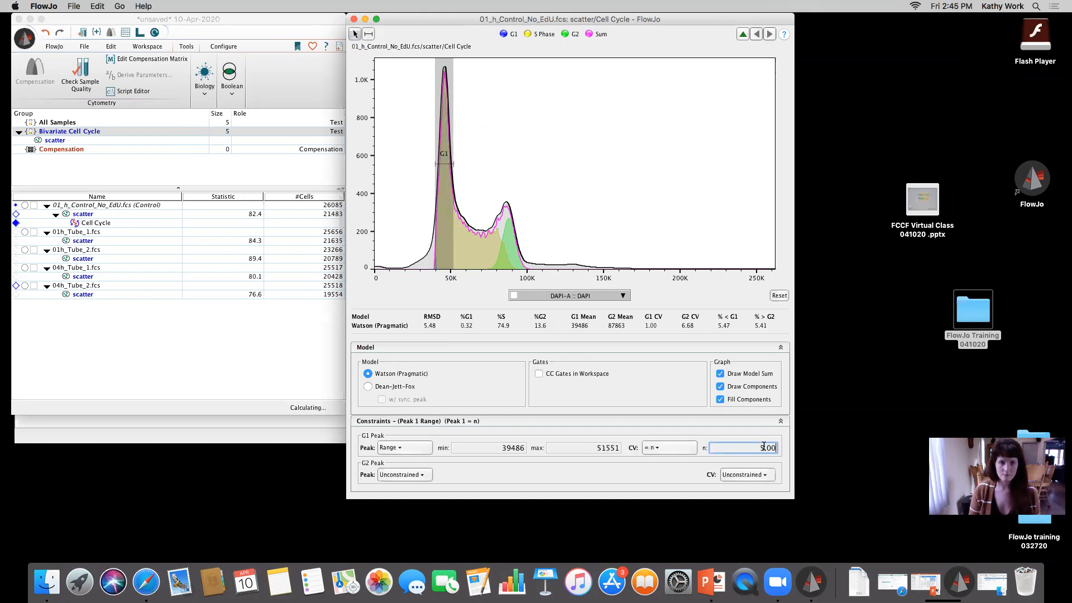
type("0.0")
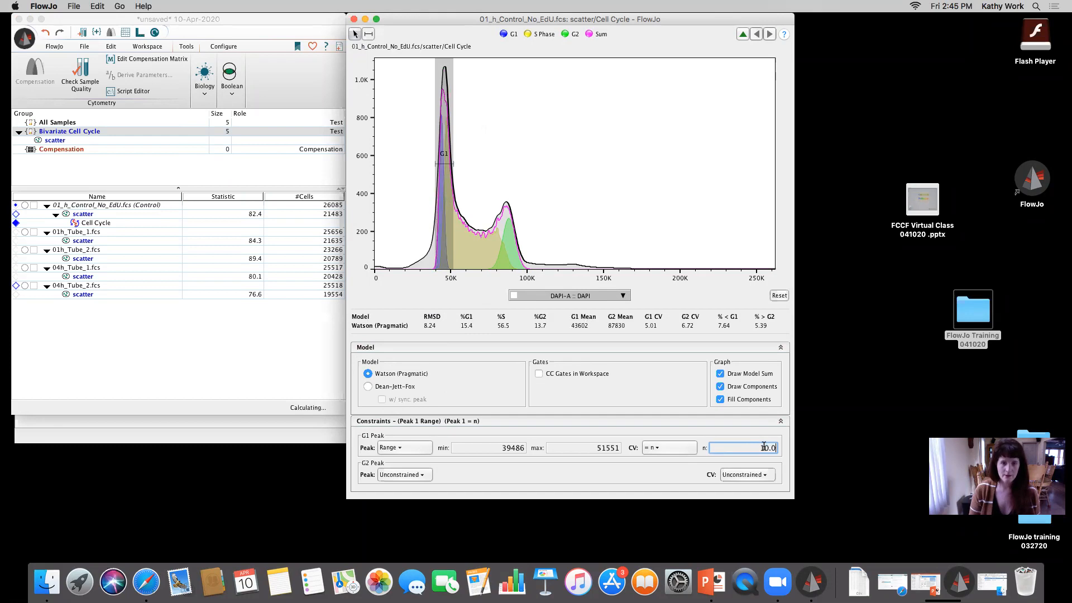
double_click(764, 447)
type("11.0")
double_click(764, 447)
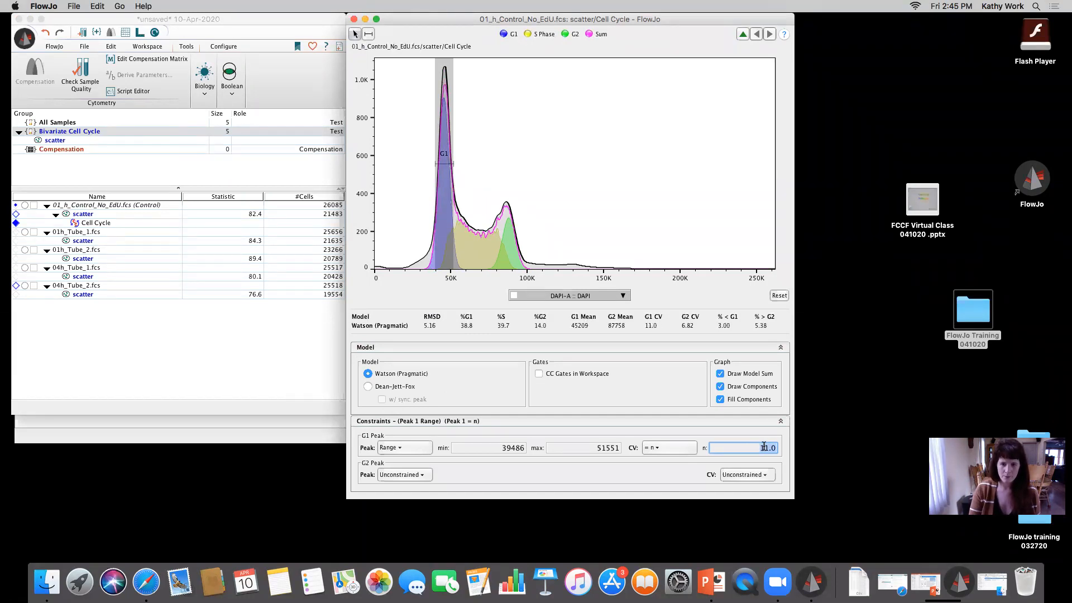
type("10.5")
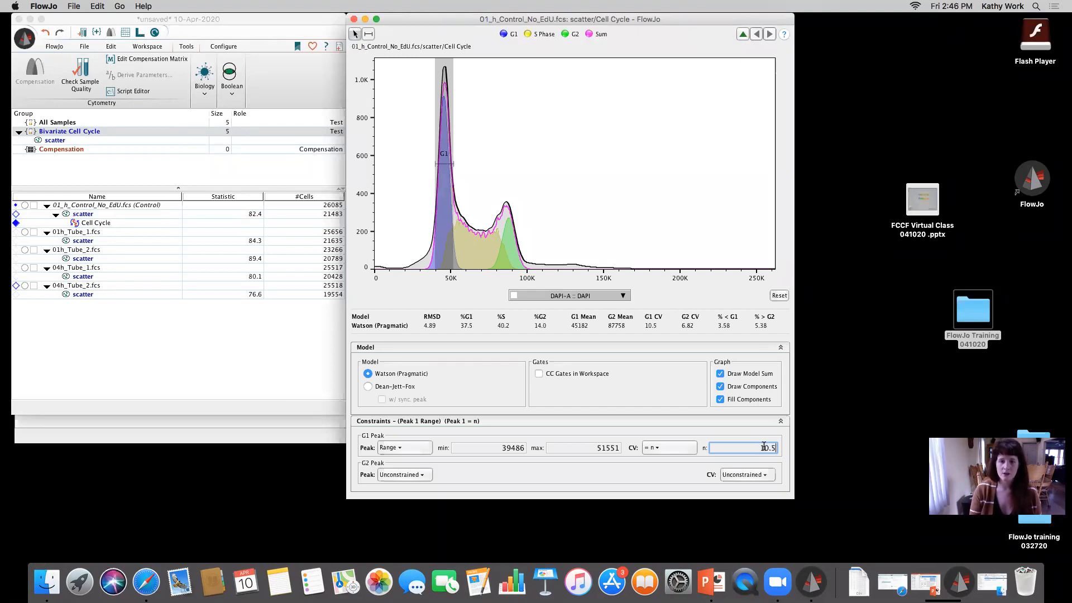
Step: Constrain the G2 peak to = G1 x n, trying 1.70, 1.90 and 1.88 before setting n to 1.89
left_click(412, 475)
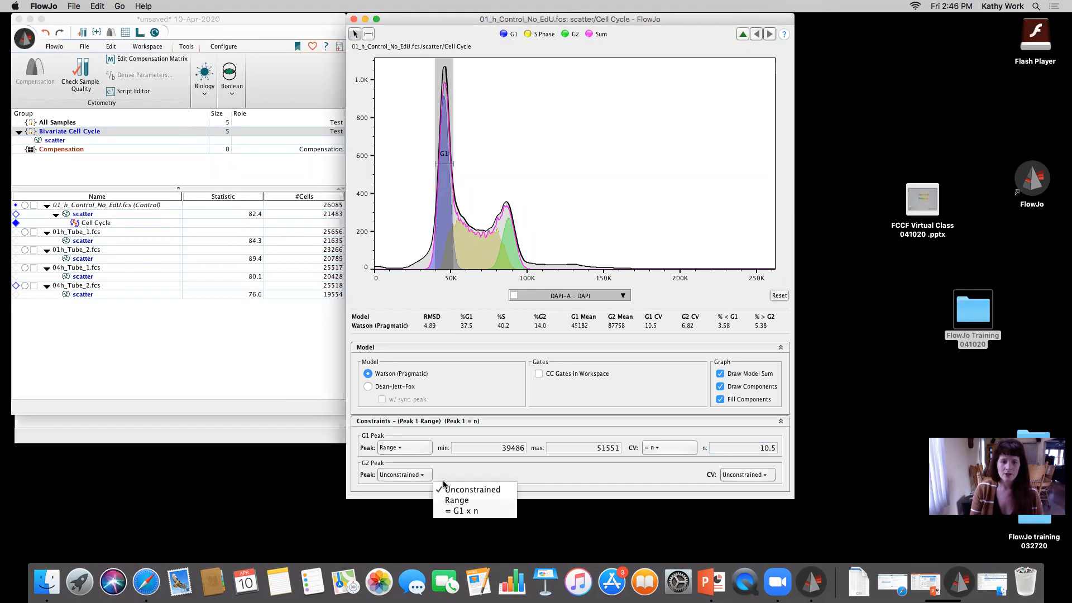
left_click(457, 511)
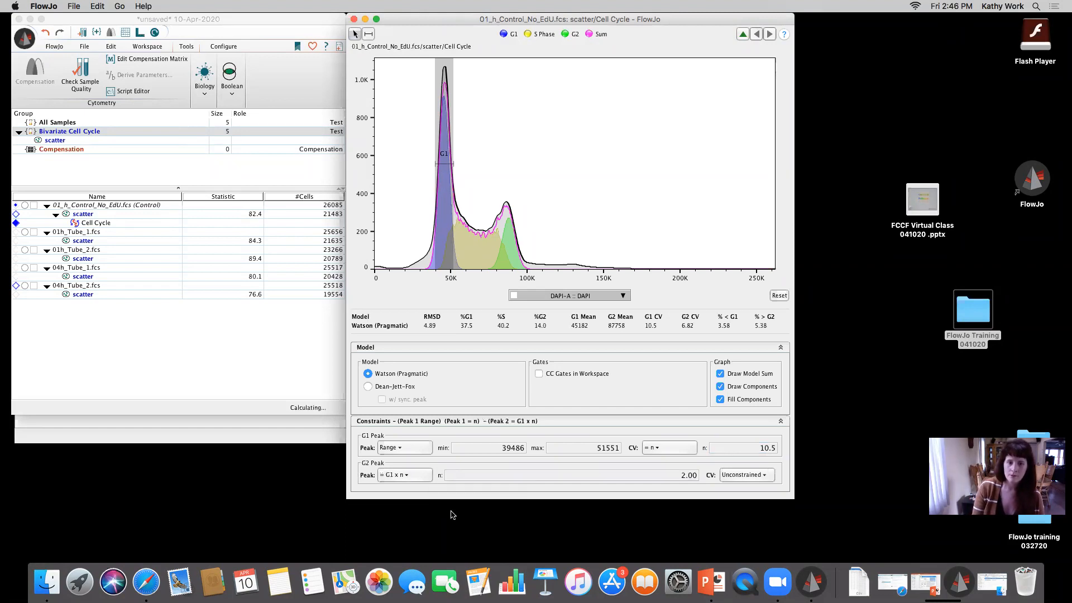
left_click(639, 473)
type("1.70")
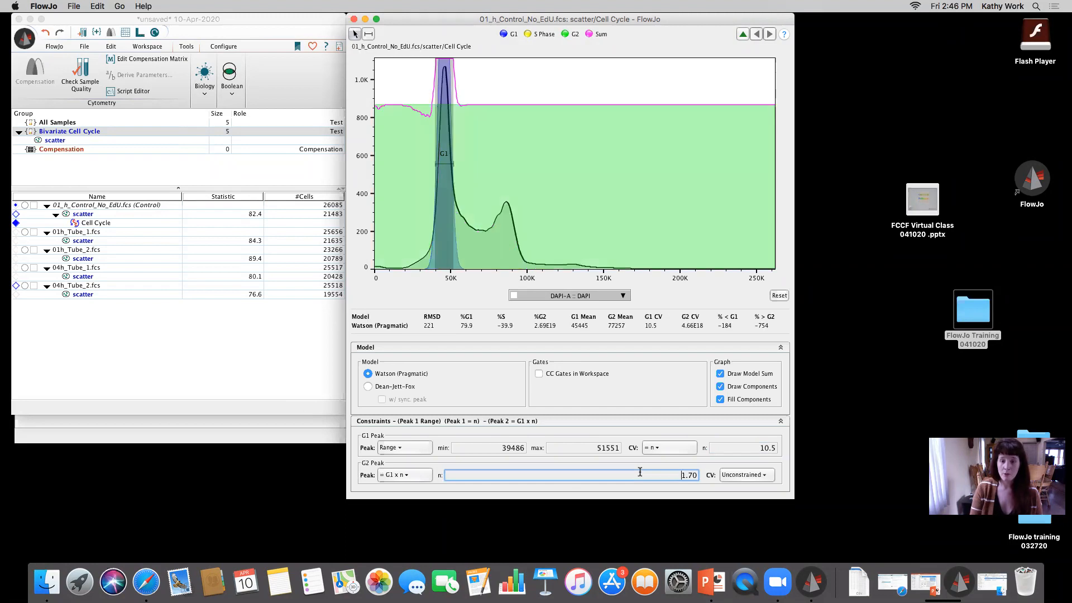
key("super+a")
type("1.90")
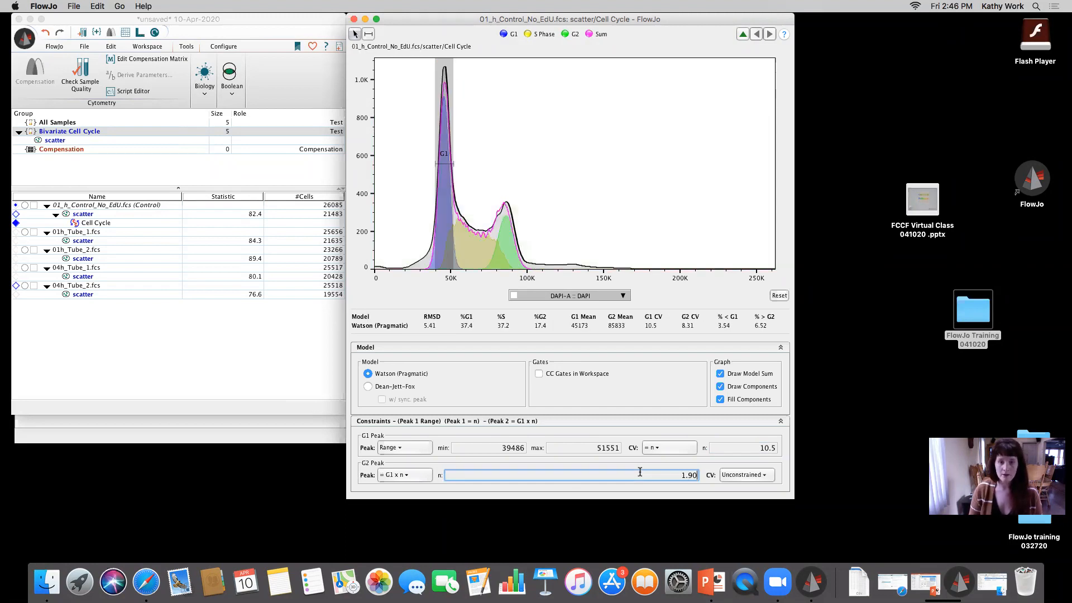
key("super+a")
type("1.88")
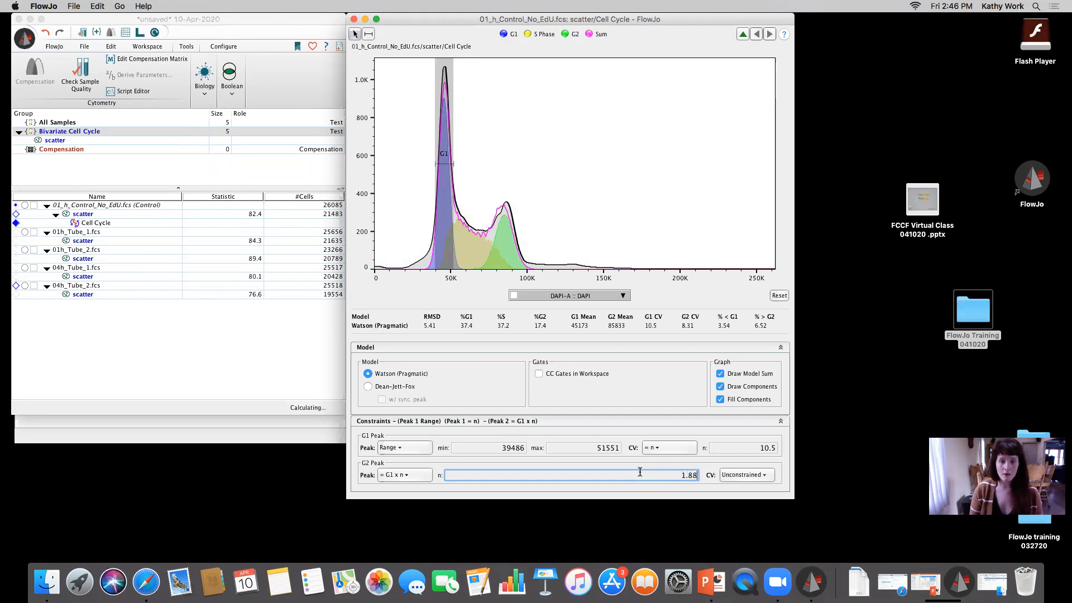
key("super+a")
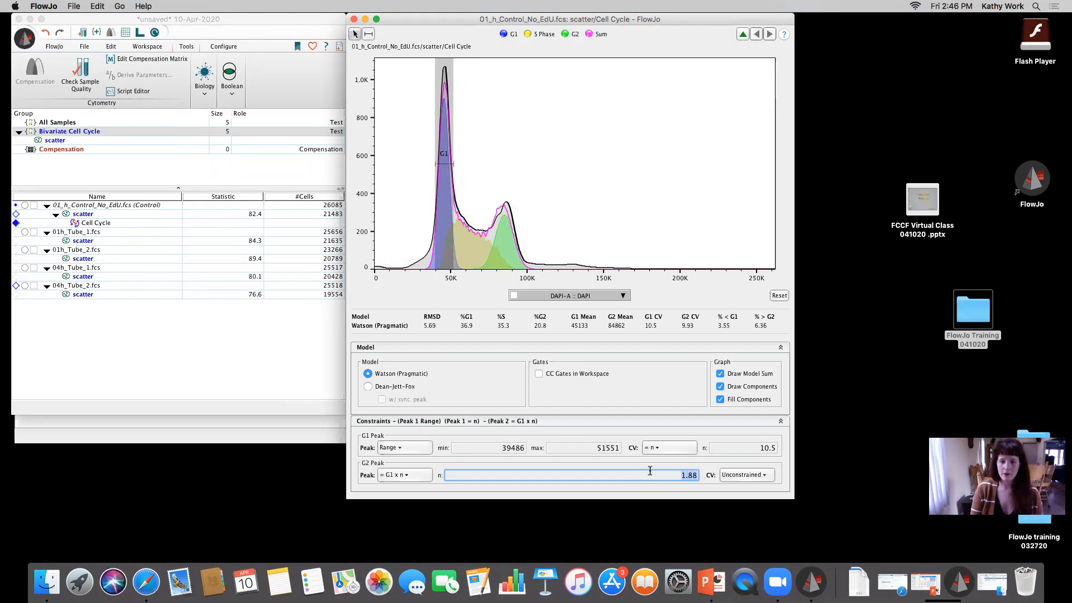
type("1.89")
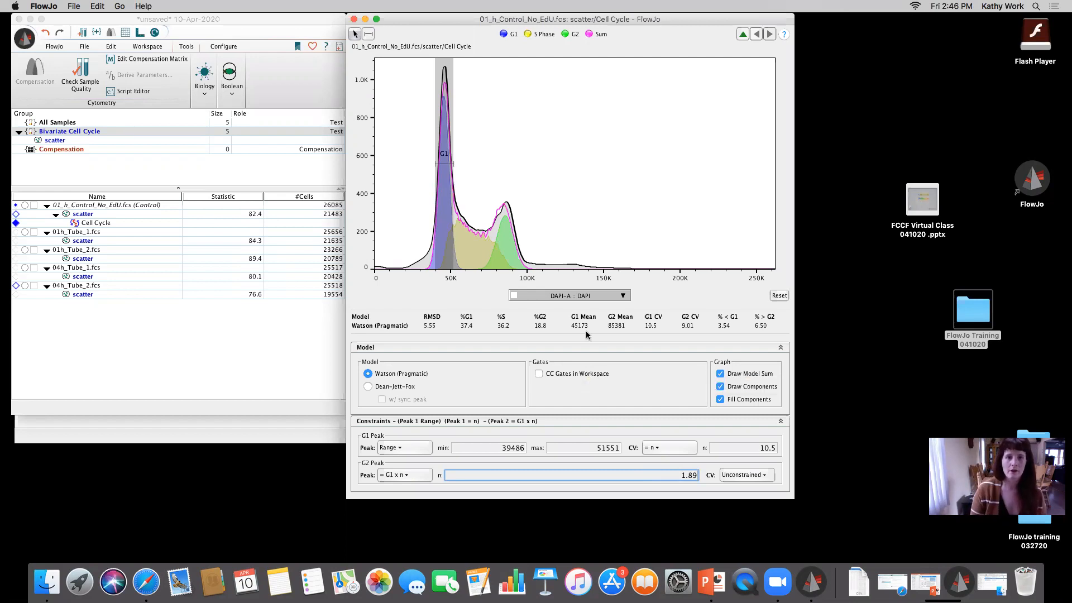
Step: Move the model window aside, copy the Cell Cycle model to the group's scatter gate, and show the model for 01h_Tube_1.fcs
left_click_drag(422, 26, 533, 66)
left_click_drag(94, 224, 55, 140)
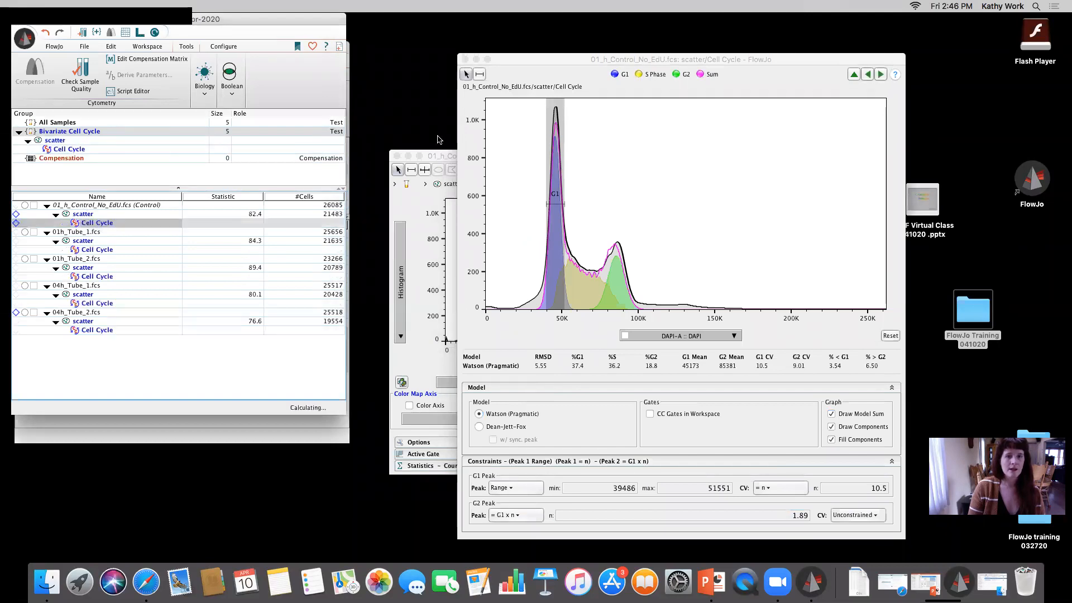
left_click(880, 74)
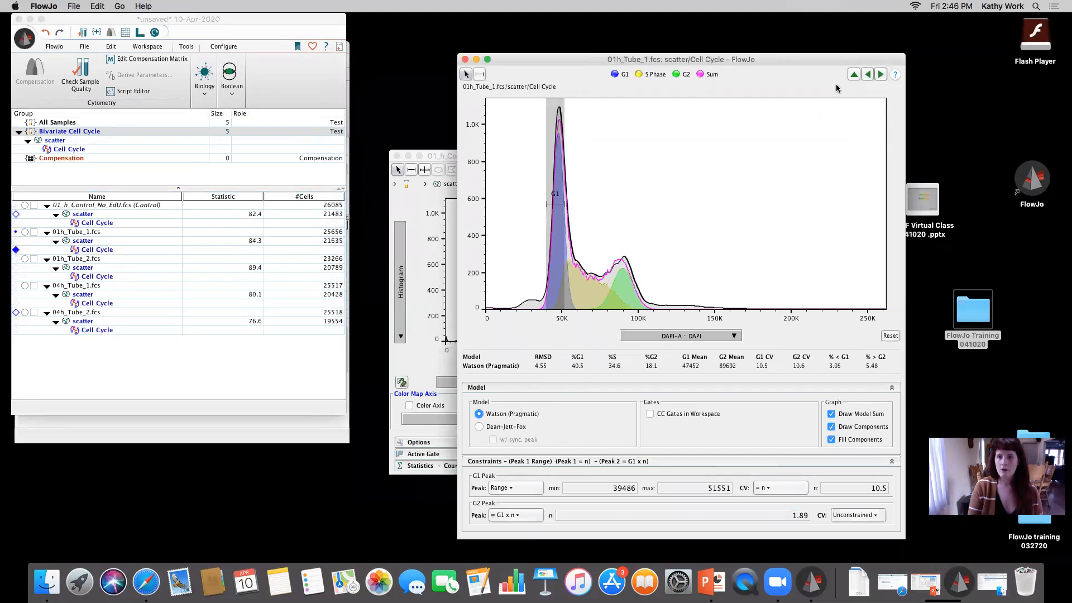
Step: Check the Cell Cycle model for 01h_Tube_2.fcs, return to 01h_Tube_1.fcs, and move the model window clear of the scatter plot
left_click(882, 75)
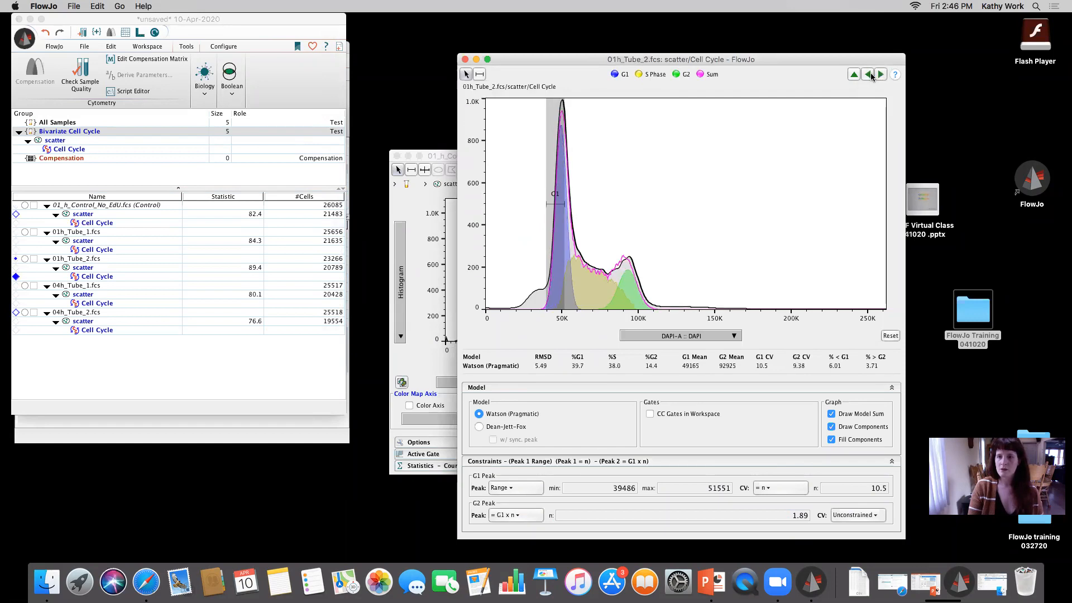
left_click(867, 74)
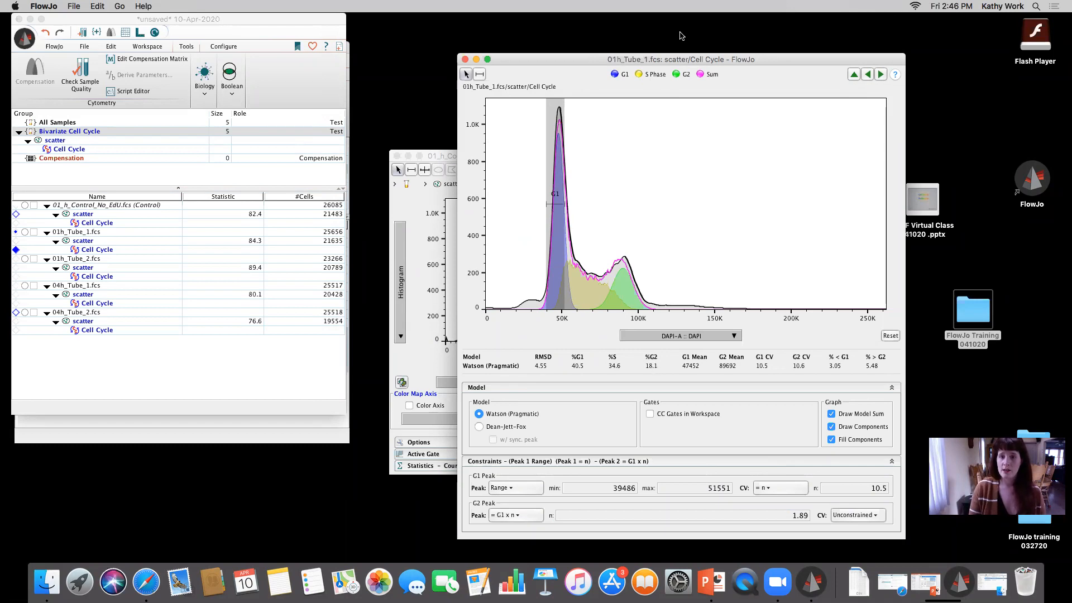
left_click_drag(680, 59, 778, 49)
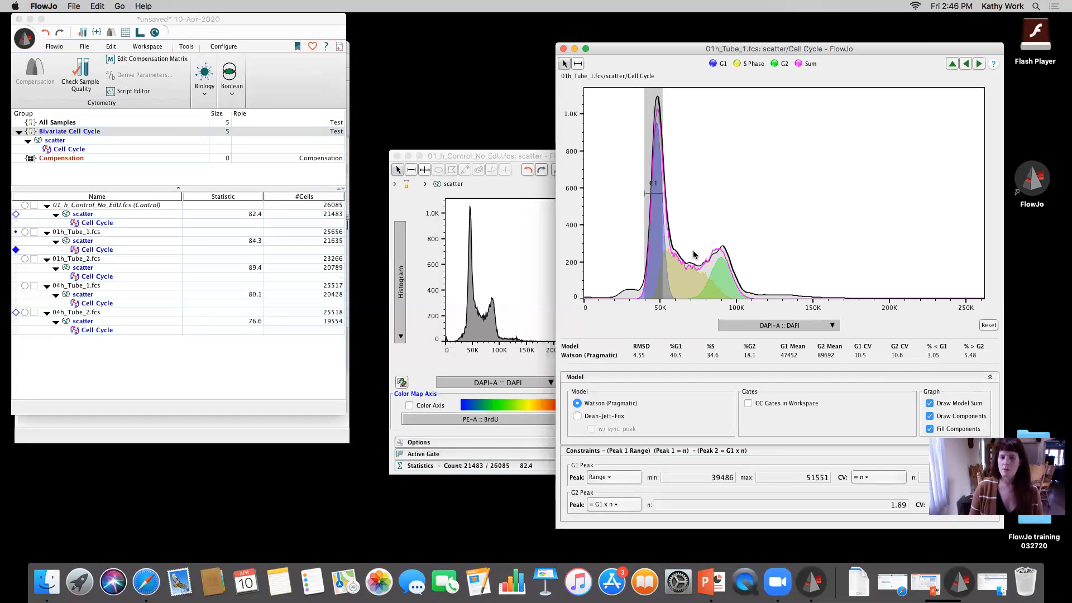
Step: Close the control's scatter plot and reopen the scatter population of 01_h_Control_No_EdU.fcs from the workspace
left_click(496, 157)
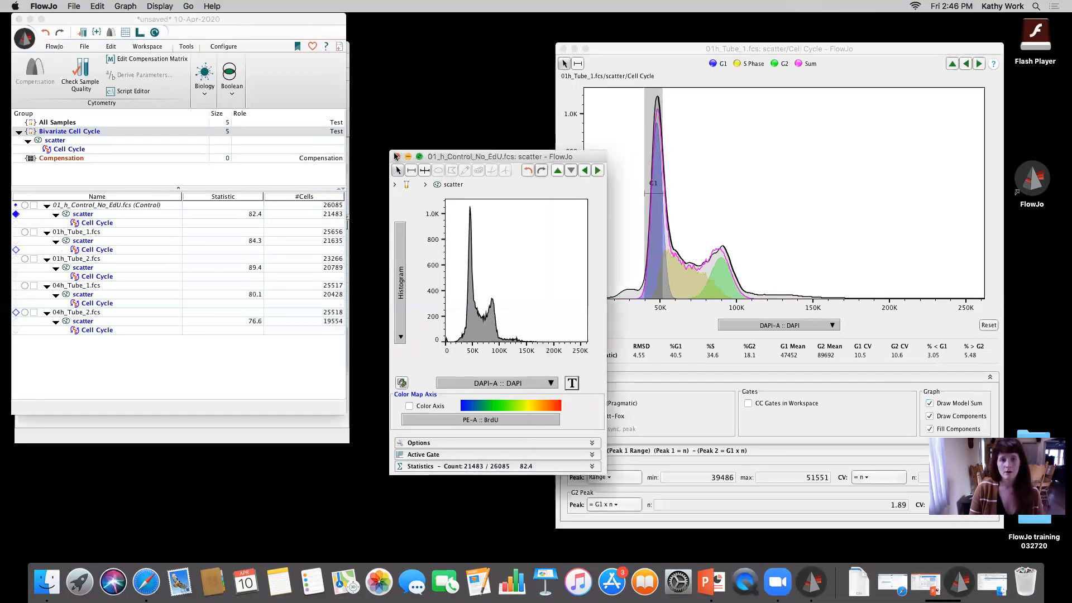
left_click(395, 156)
left_click(394, 157)
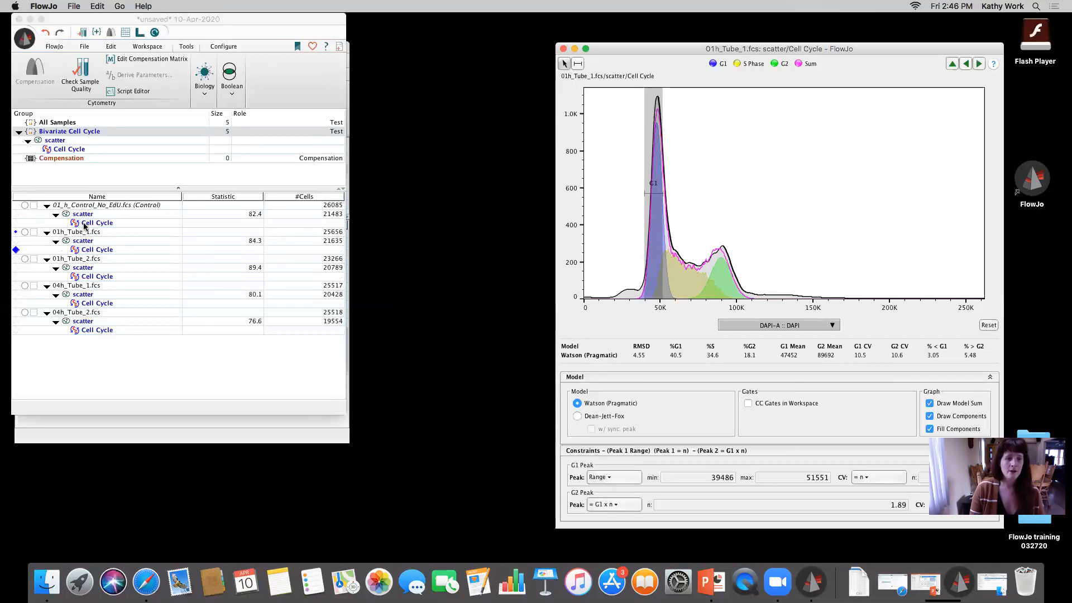
double_click(82, 216)
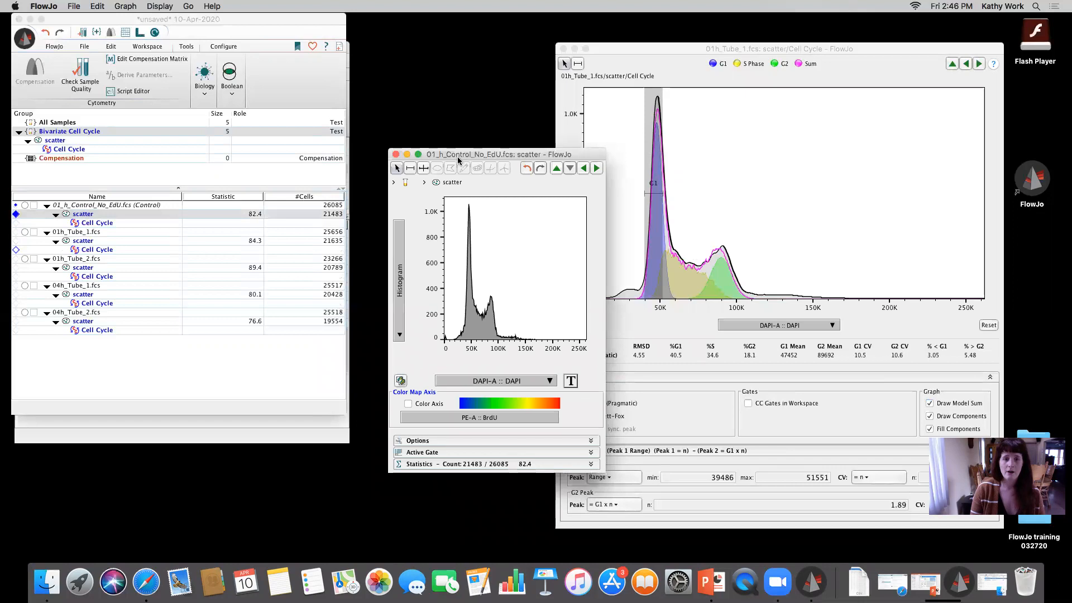
Step: Plot PE-A :: BrdU on a log Y axis against DAPI-A :: DAPI for the control's scatter population
left_click(367, 262)
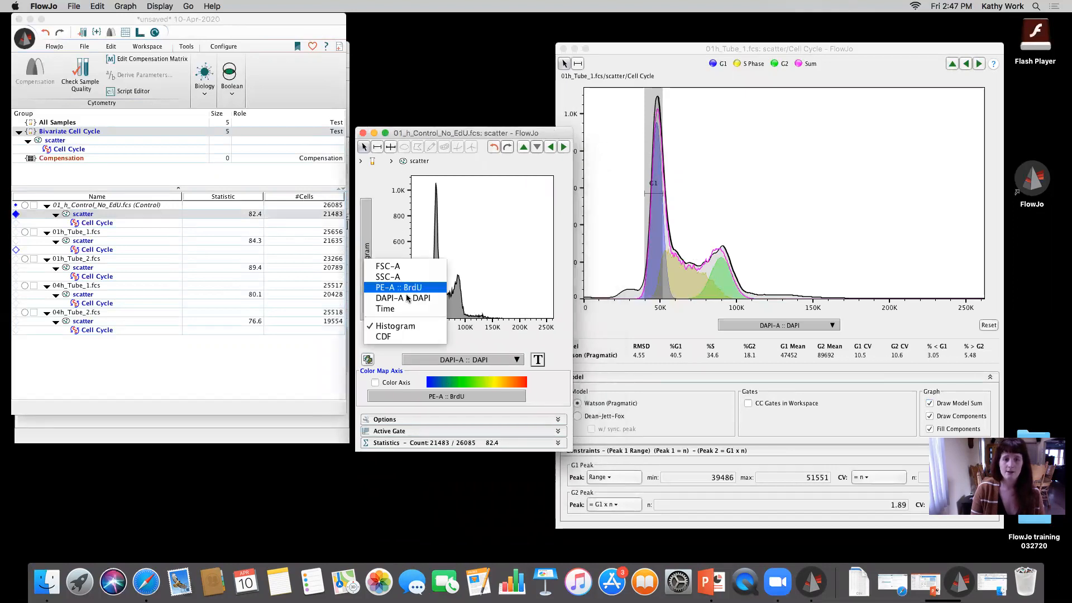
left_click(407, 292)
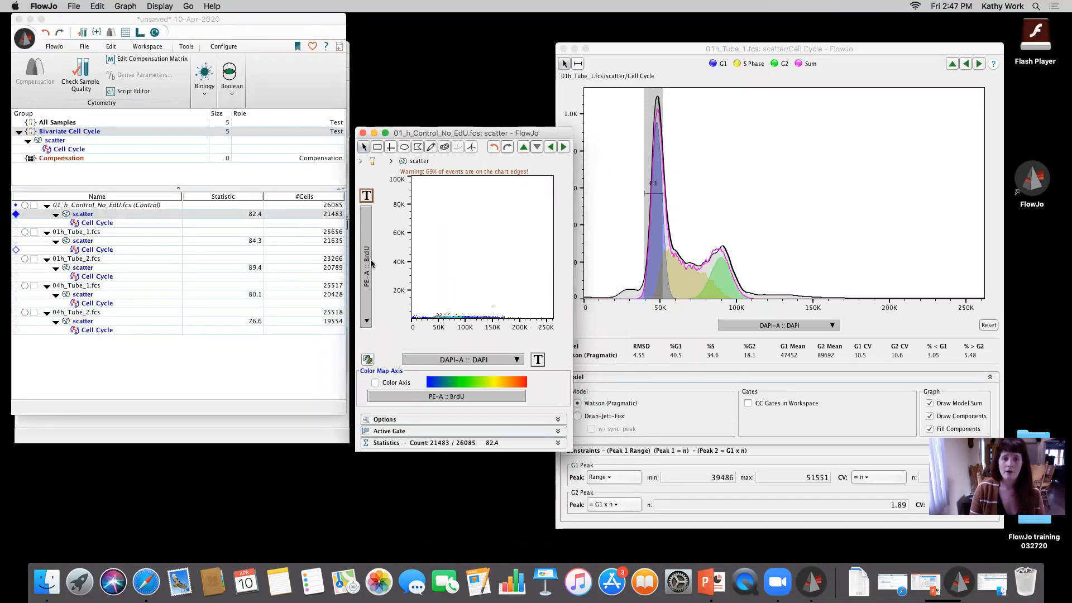
left_click(367, 195)
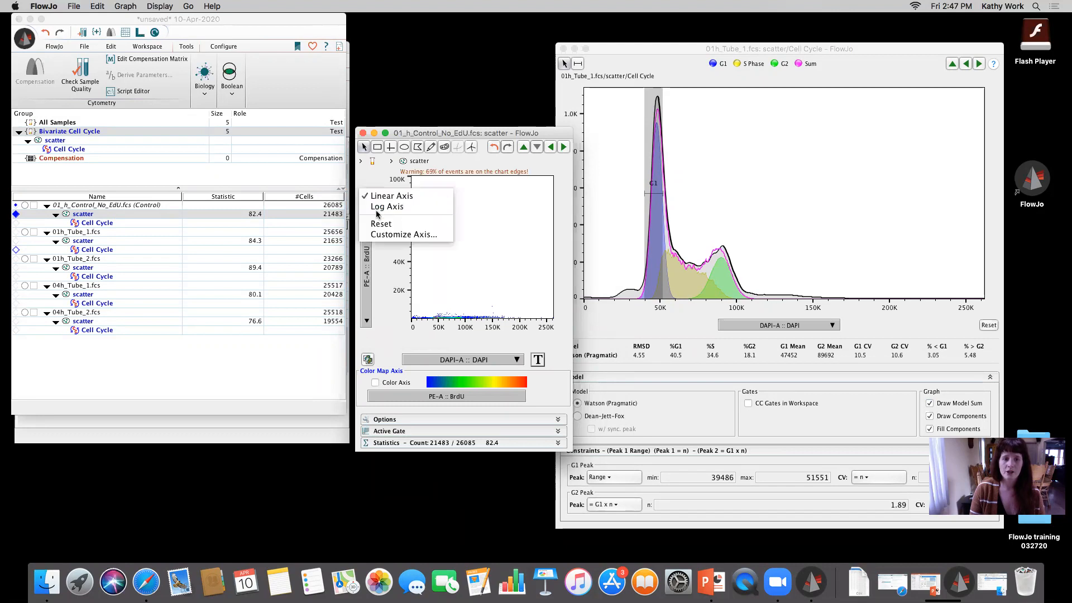
left_click(379, 206)
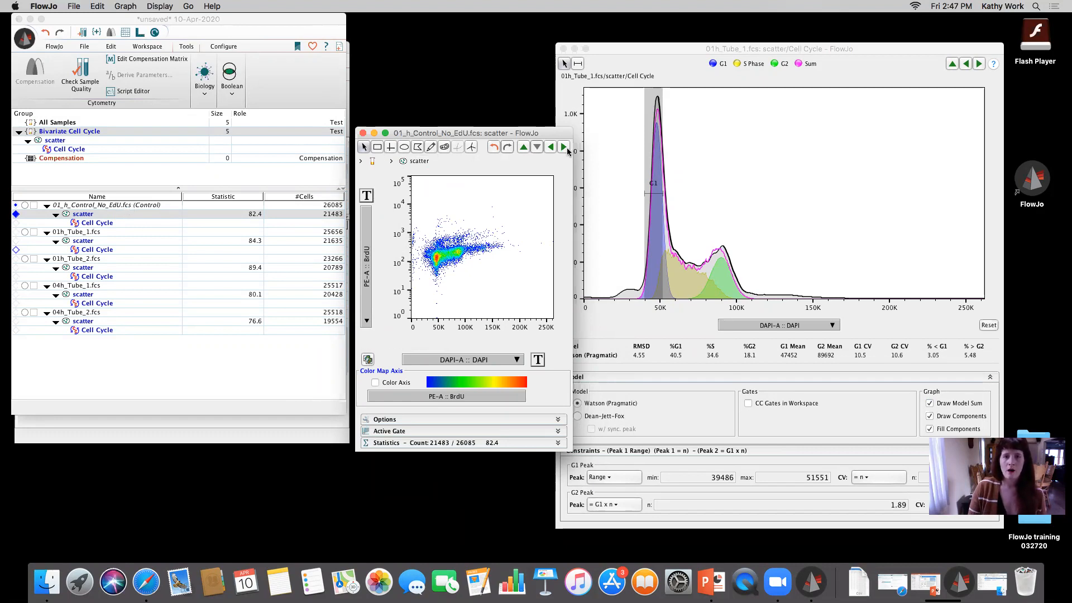
Step: Show 01h_Tube_1.fcs, draw a polygon gate around the upper BrdU-positive arc with the default name, and adjust the gate's position
left_click(564, 147)
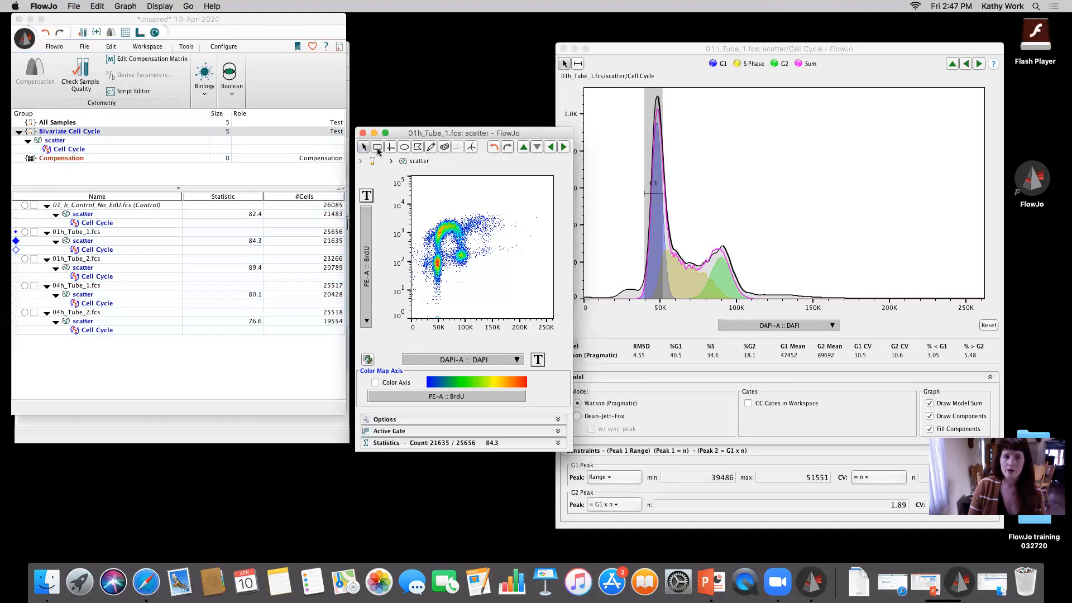
left_click(417, 146)
left_click(430, 251)
left_click(465, 244)
left_click(461, 205)
left_click(428, 205)
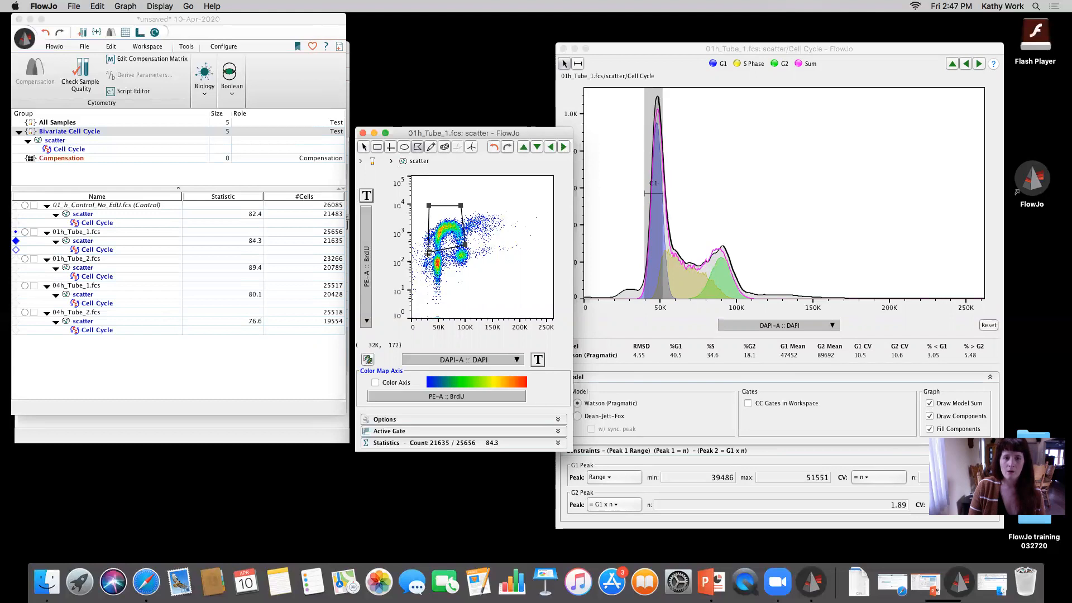
left_click(430, 252)
left_click(643, 368)
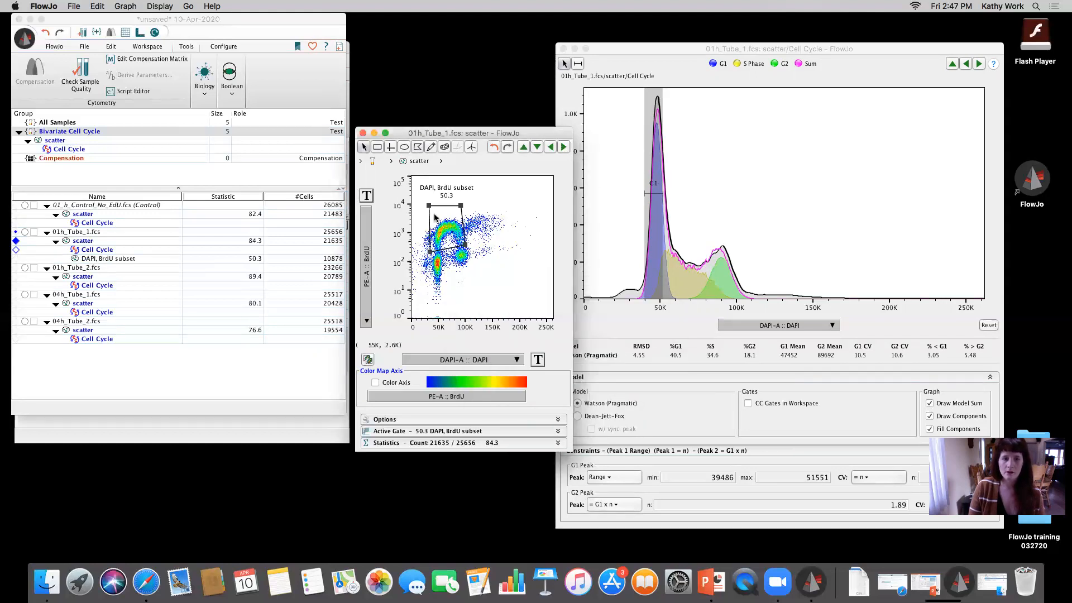
left_click_drag(438, 221, 431, 282)
Step: Draw a rectangle gate around the low-BrdU cluster near 50K DAPI, name it G1, and place its label below the gate
left_click(377, 147)
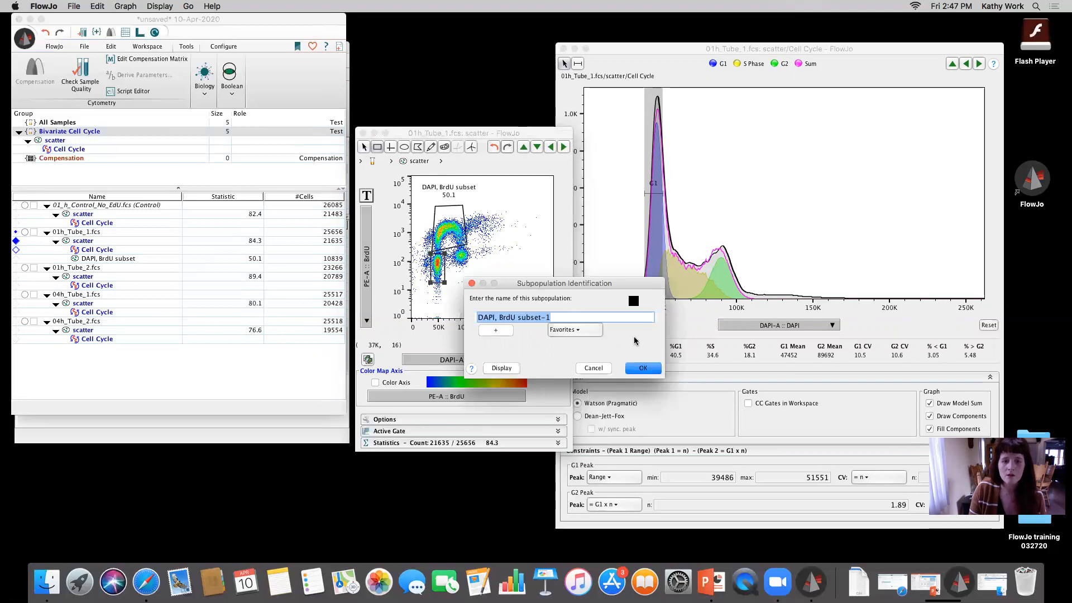
type("G1")
key("Return")
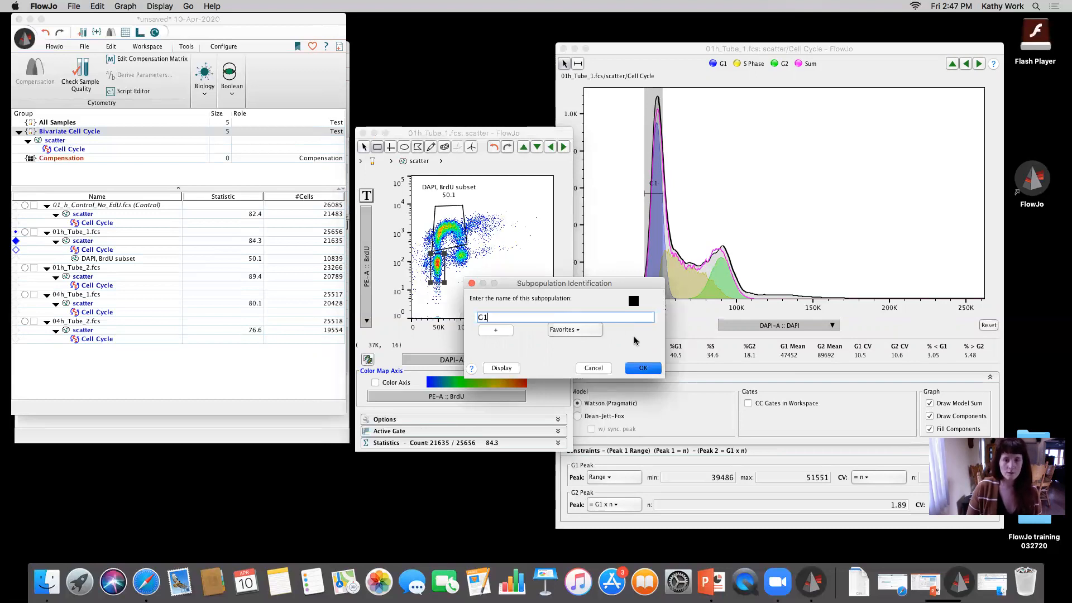
left_click_drag(432, 242, 421, 308)
Step: Draw a rectangle gate around the low-BrdU cluster near 100K DAPI, name it G2, and place its label beside the gate
left_click(379, 146)
left_click_drag(471, 246, 453, 270)
type("G2")
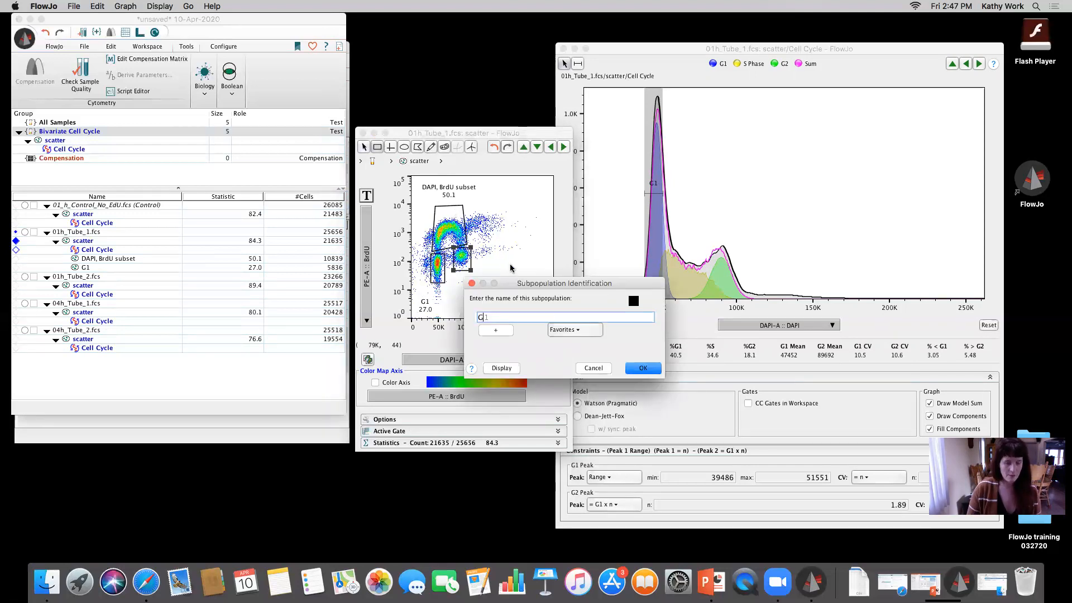
key("Return")
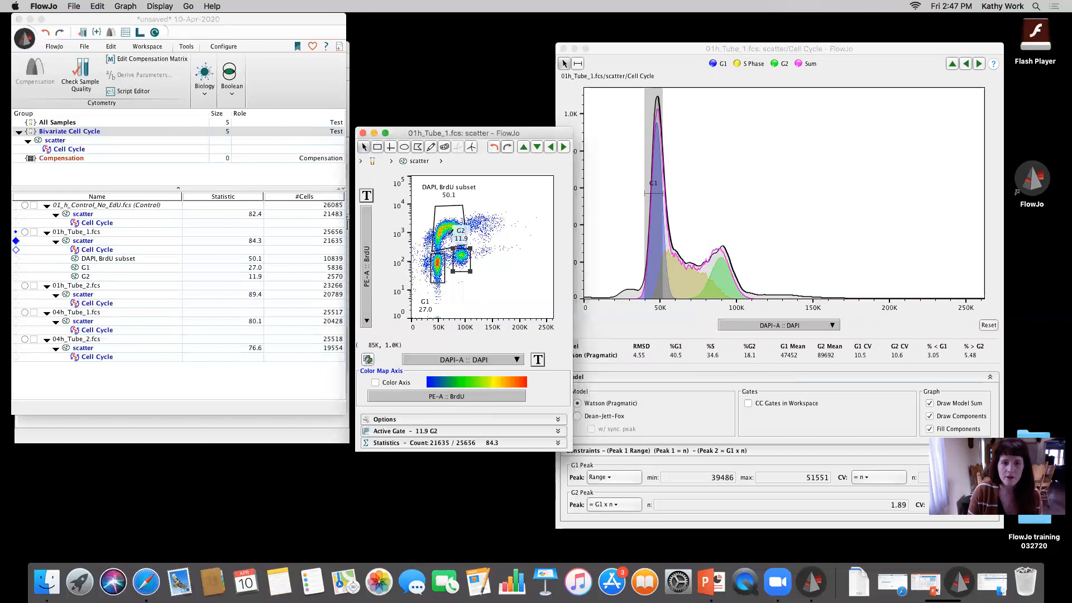
left_click_drag(462, 231, 486, 269)
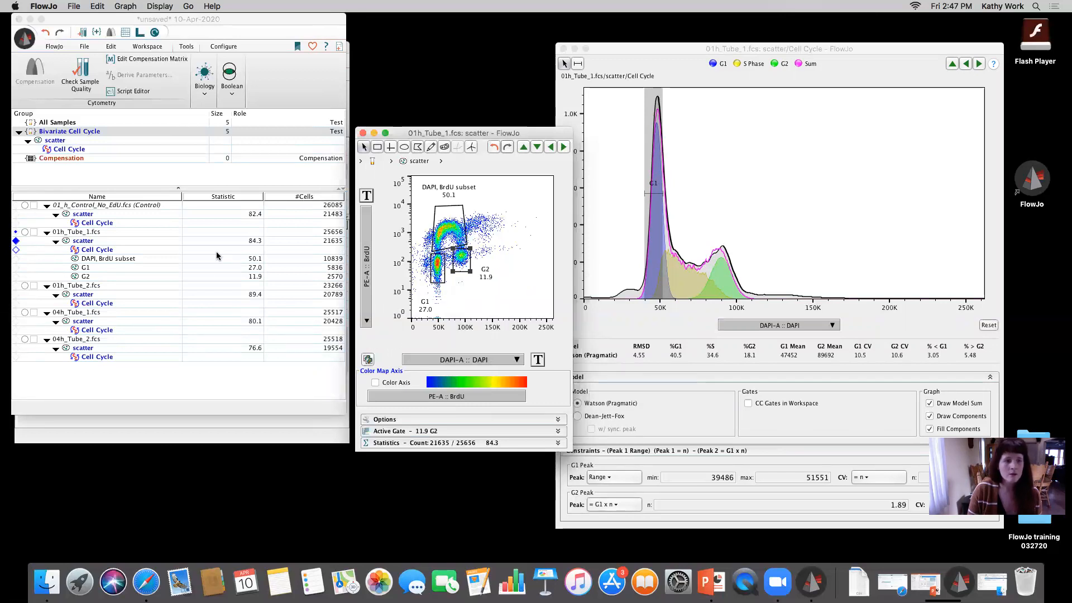
Step: Rename the polygon-gated DAPI, BrdU subset population of 01h_Tube_1.fcs as S Phage
left_click(100, 260)
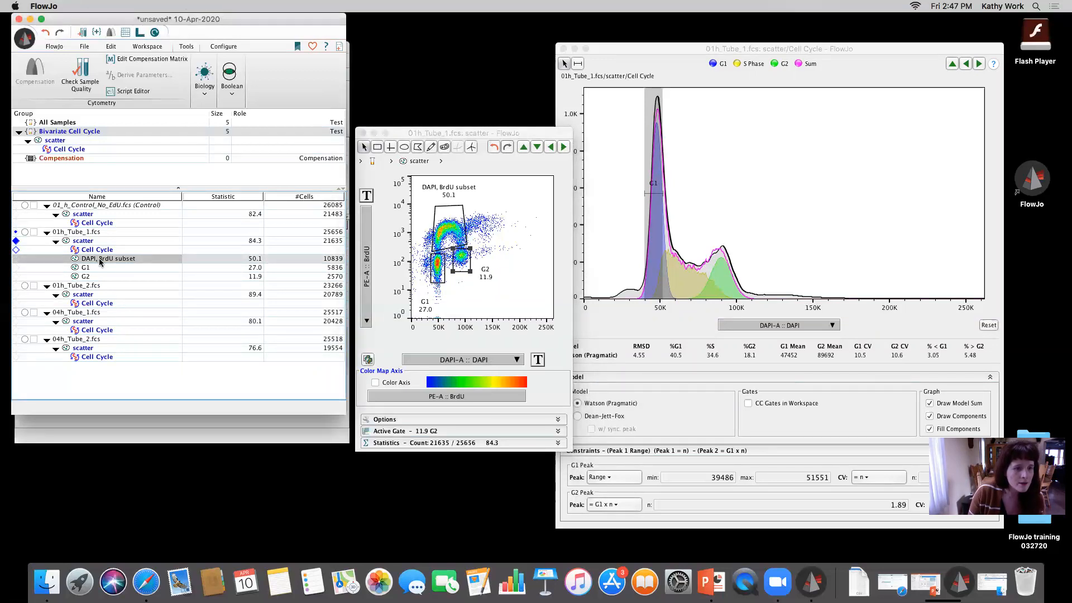
right_click(103, 260)
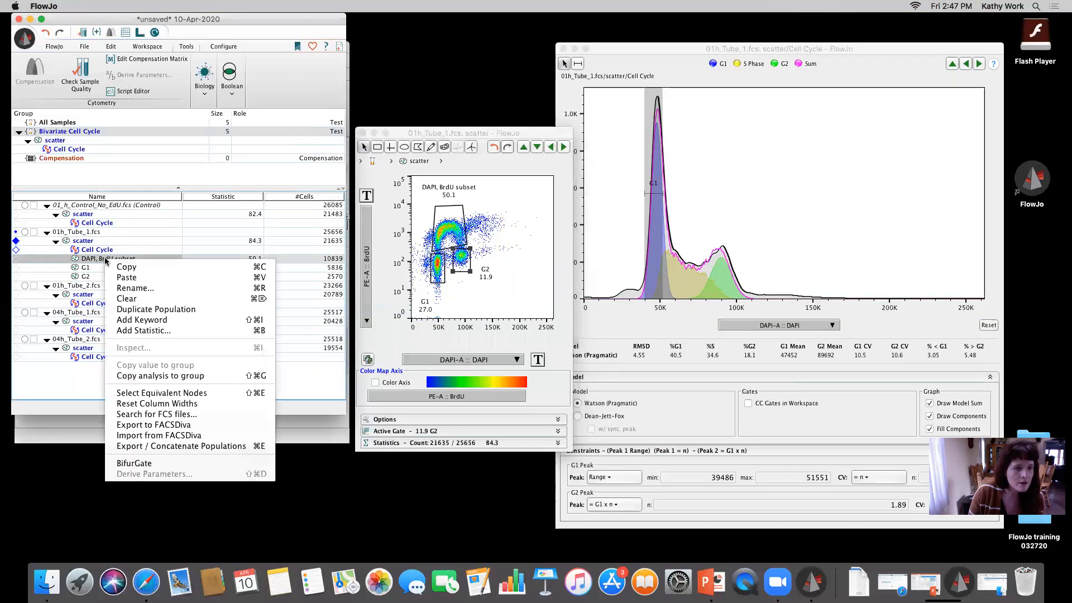
left_click(127, 288)
type("S Phage")
key("Return")
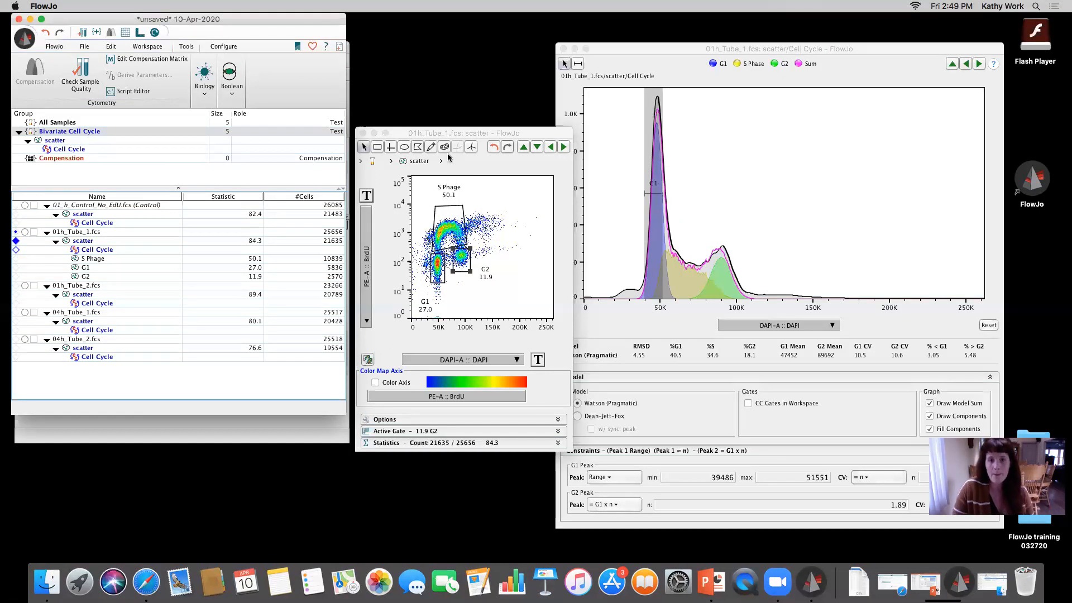
Step: Move the scatter plot aside and correct the S Phage population's name to S Phase
left_click_drag(448, 133, 410, 126)
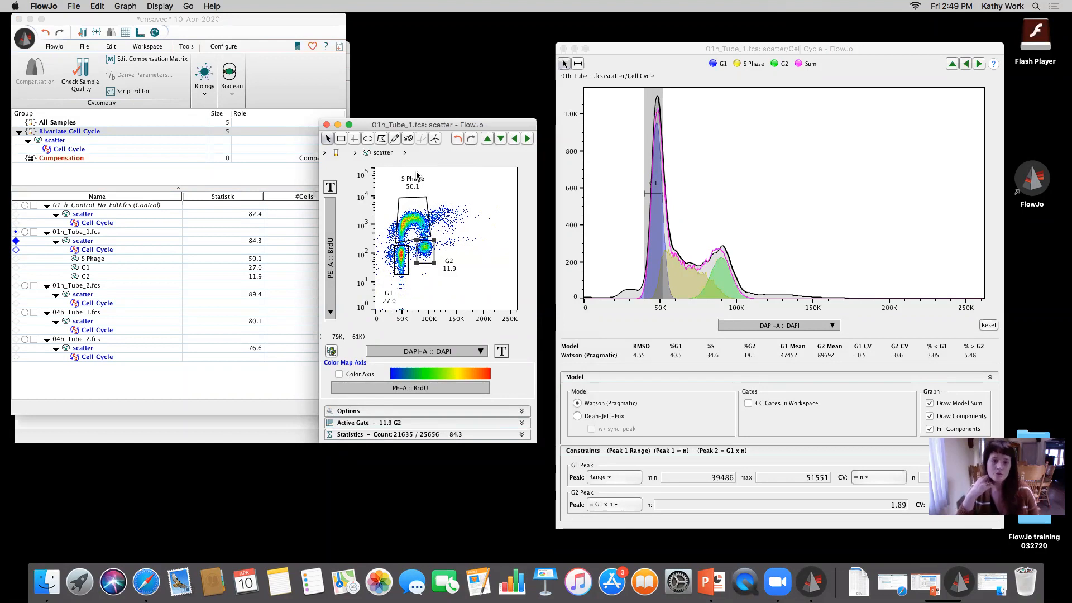
right_click(94, 261)
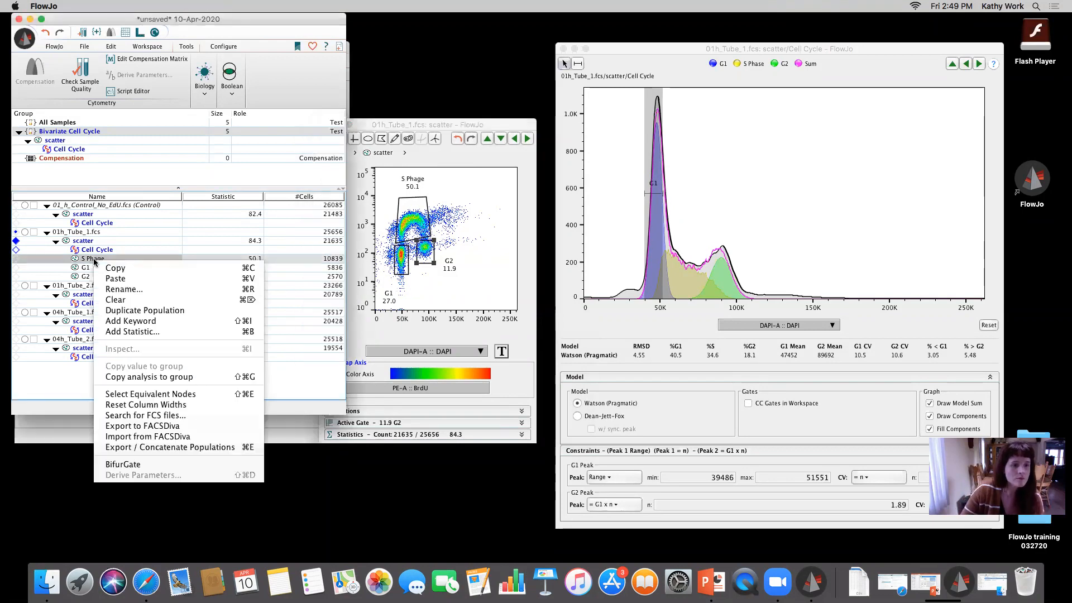
left_click(149, 290)
left_click(211, 243)
key("BackSpace")
type("se")
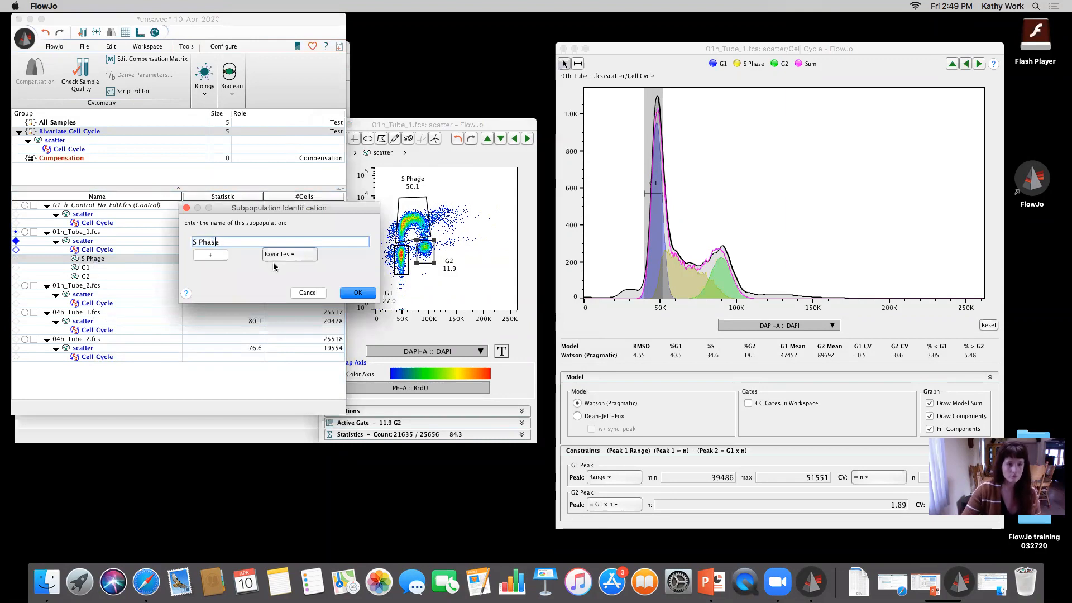
left_click(346, 290)
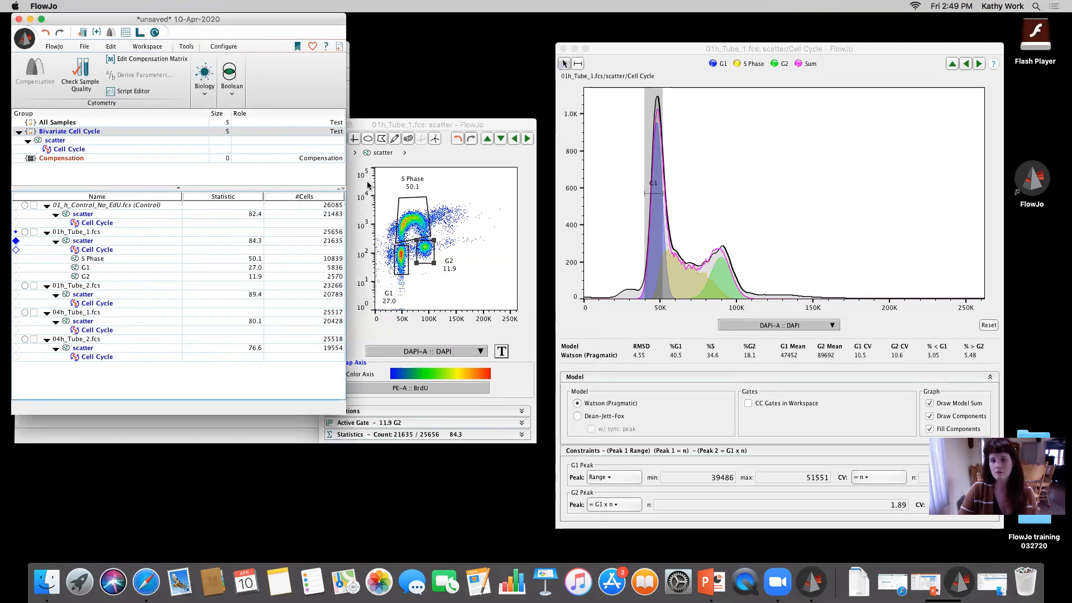
Step: Widen the G1 peak range in the 01h_Tube_1.fcs Cell Cycle model to a maximum of about 55939
left_click(644, 50)
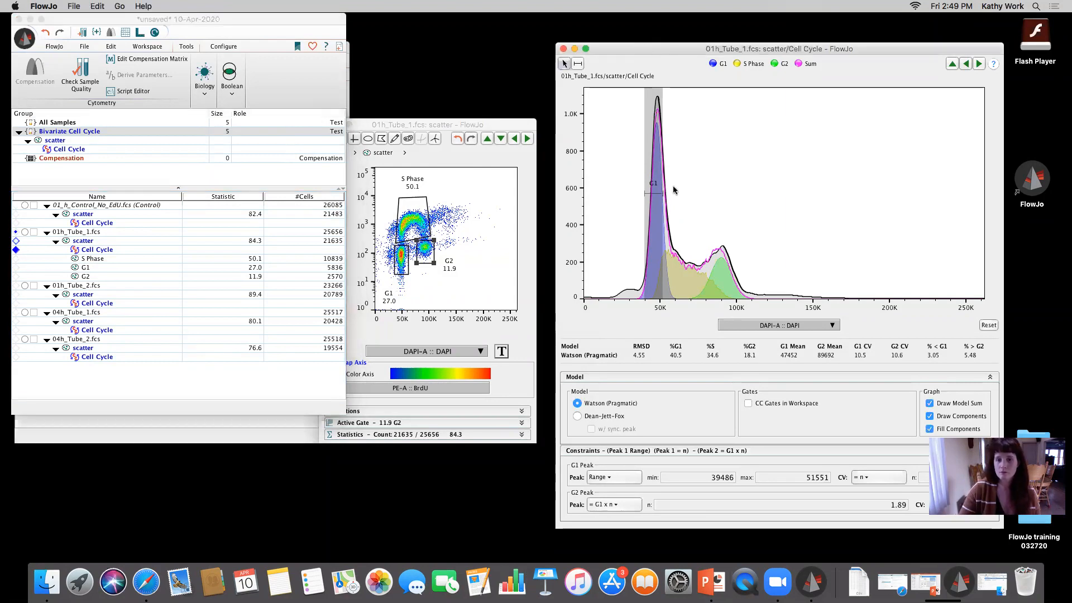
left_click(652, 193)
left_click(653, 195)
left_click(653, 195)
left_click(657, 194)
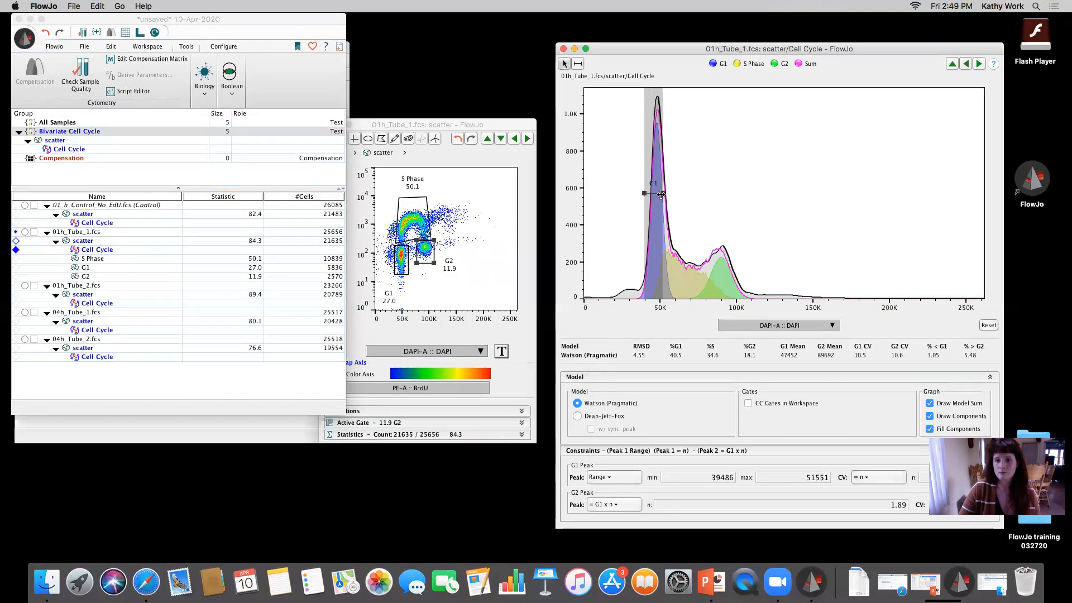
left_click_drag(664, 194, 669, 193)
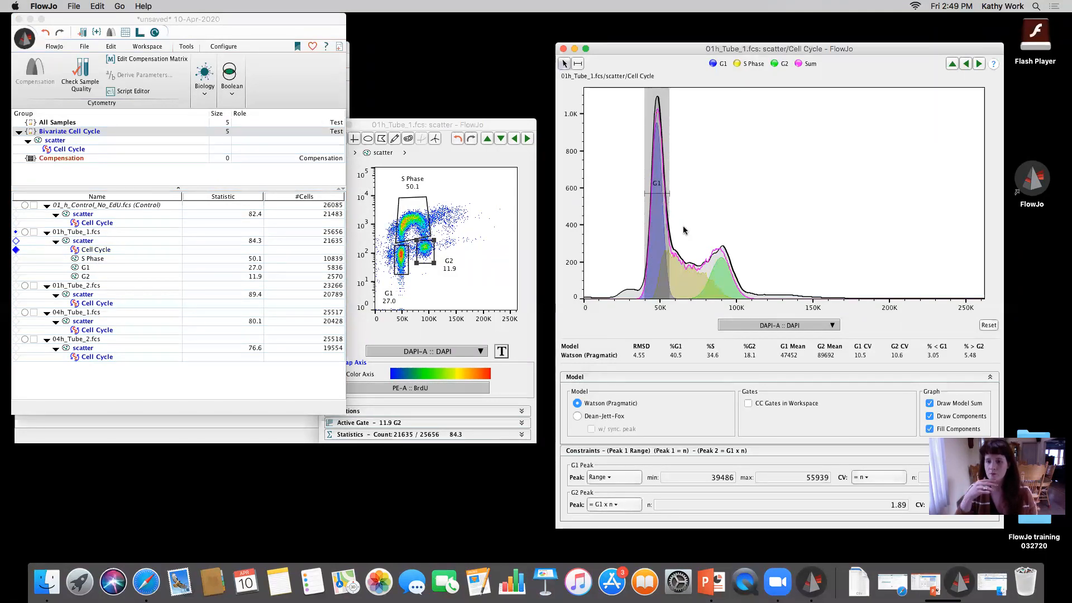